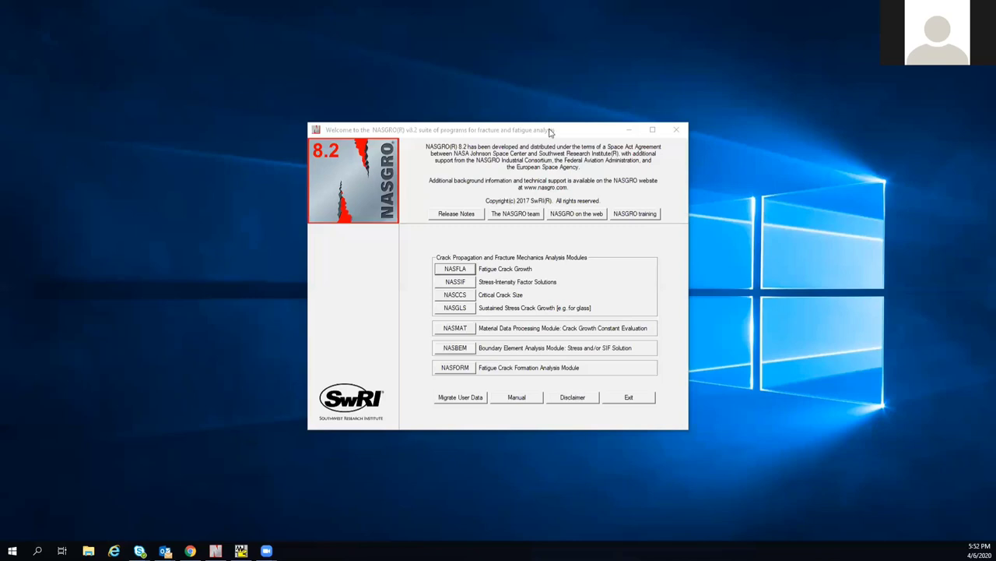
Open the NASFLA fatigue crack growth module and arrange its window side by side with the NASGRO launcher window.
{"action": "left_click", "coordinate": [499, 133]}
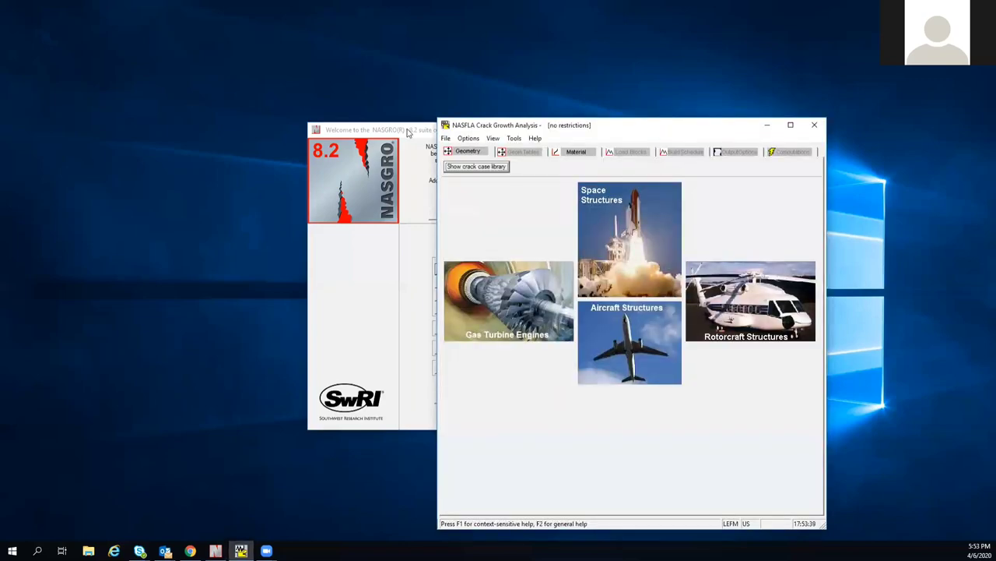
{"action": "left_click", "coordinate": [407, 133]}
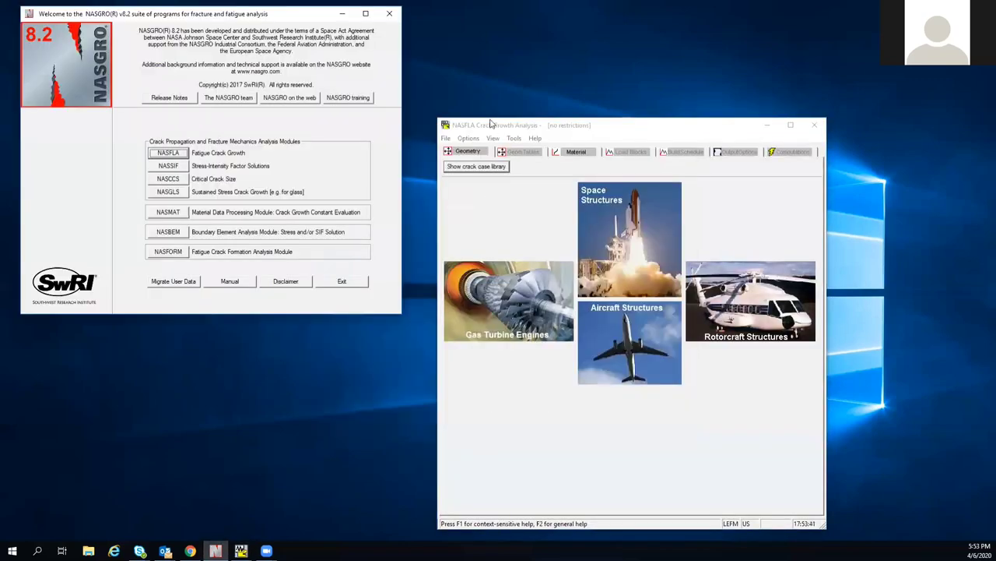
{"action": "left_click_drag", "start_coordinate": [491, 125], "coordinate": [468, 41]}
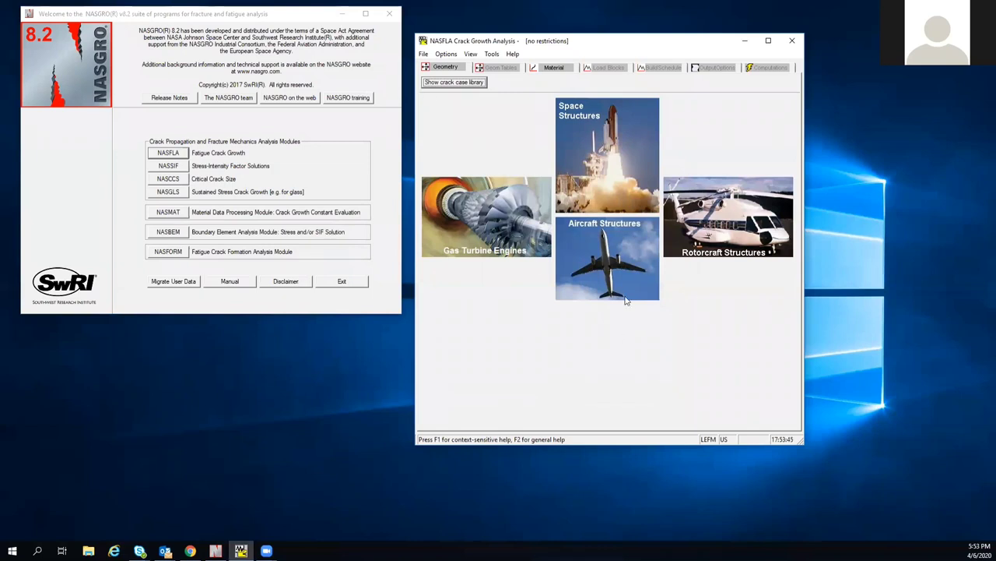
Browse the crack case library's categories and load surface crack case SC30, semi-elliptical surface crack (offset) in plate - univariant WF.
{"action": "left_click", "coordinate": [459, 84]}
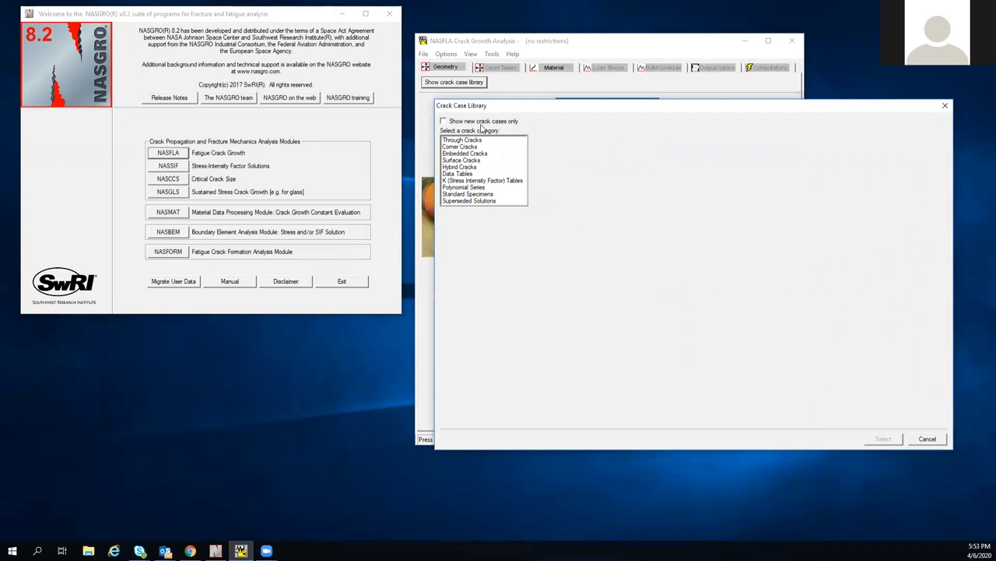
{"action": "left_click", "coordinate": [478, 140]}
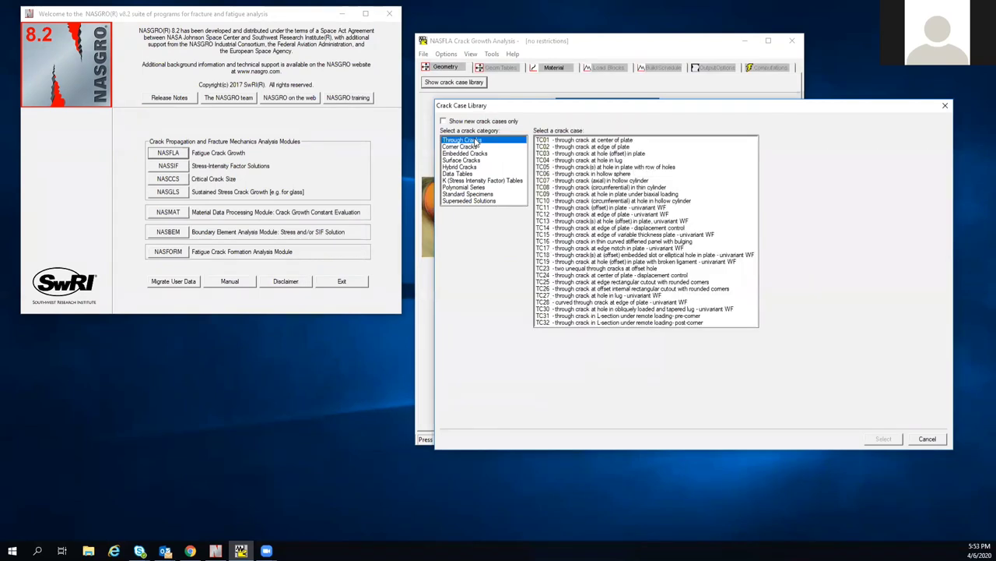
{"action": "left_click", "coordinate": [477, 147]}
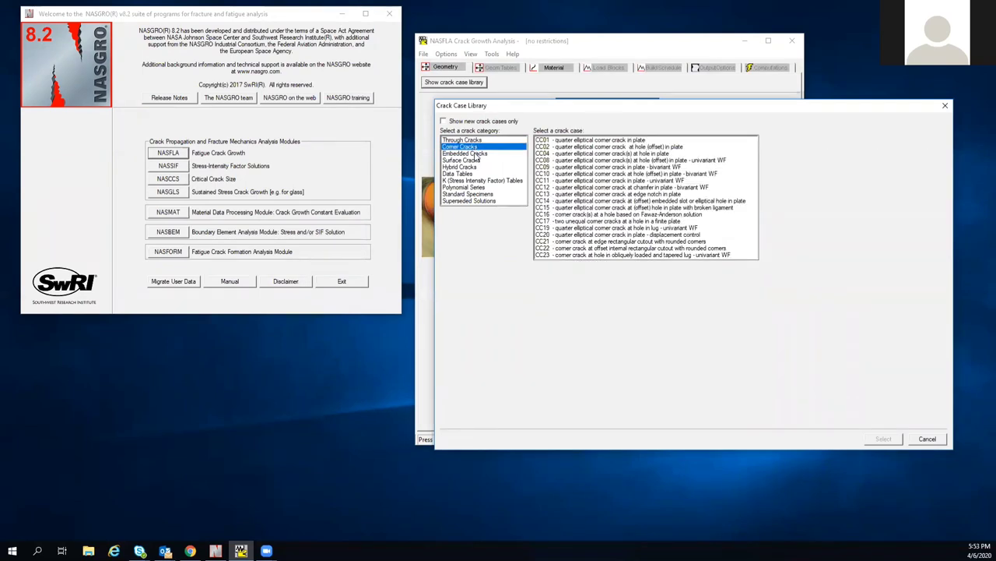
{"action": "left_click", "coordinate": [476, 155]}
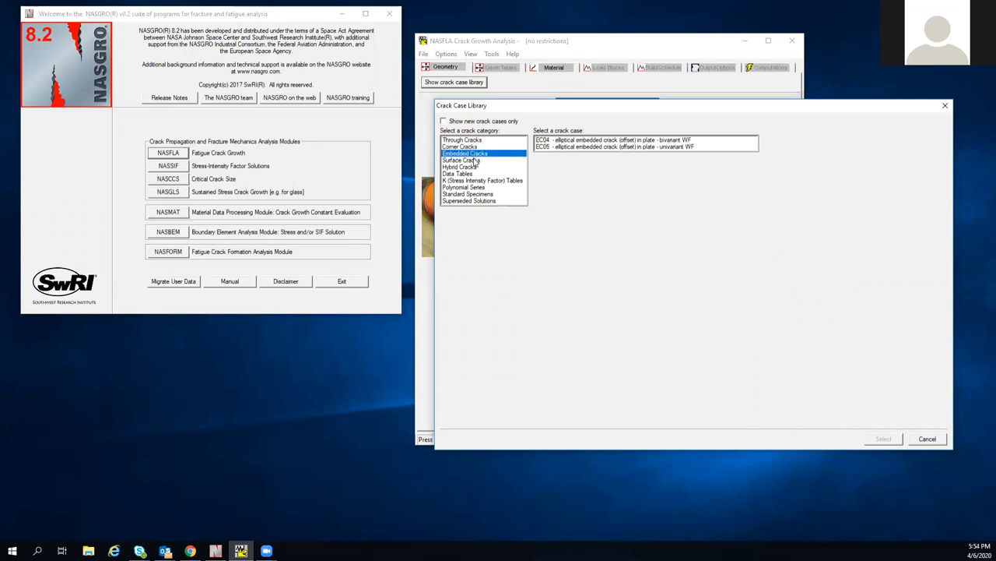
{"action": "left_click", "coordinate": [474, 160]}
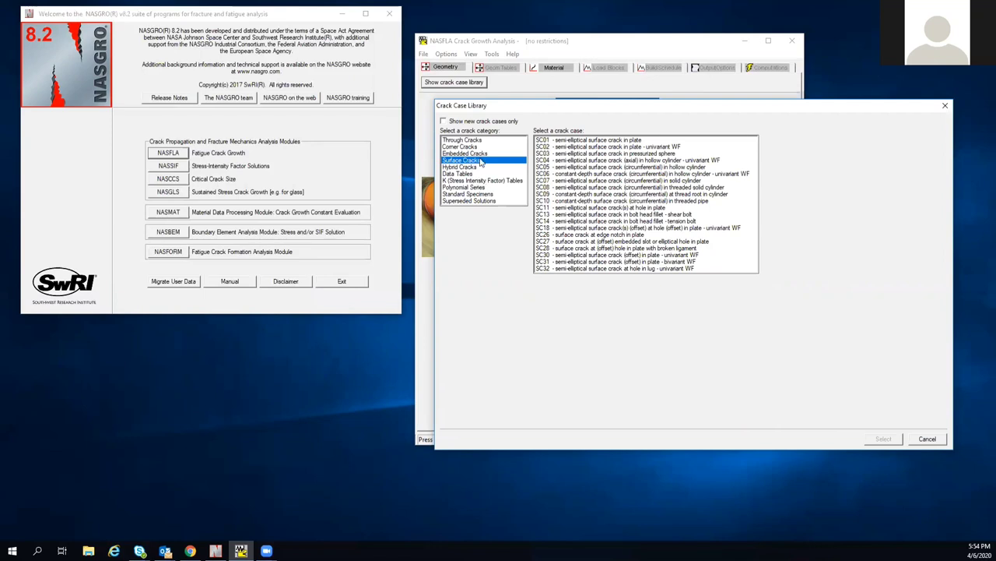
{"action": "left_click", "coordinate": [542, 141]}
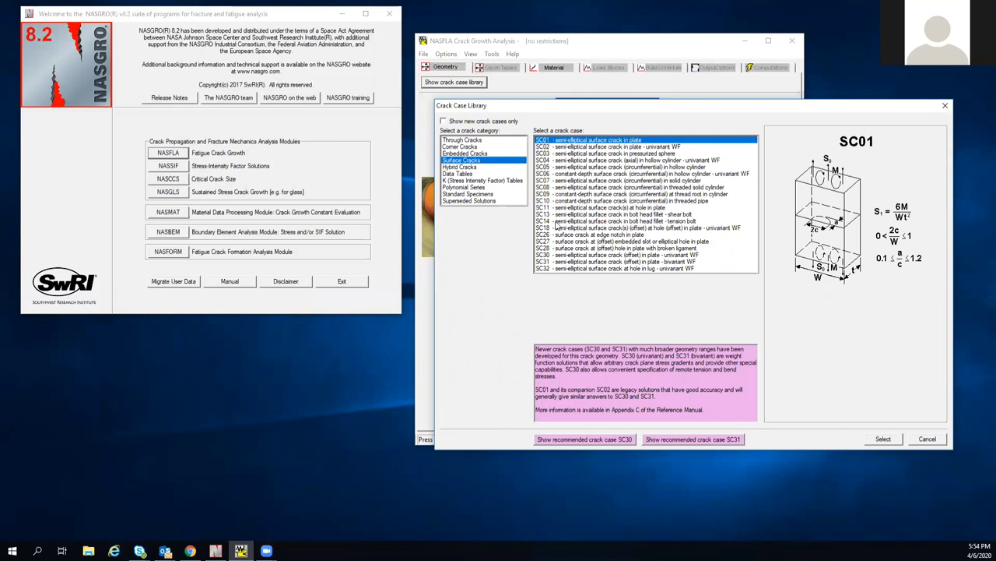
{"action": "left_click", "coordinate": [553, 254]}
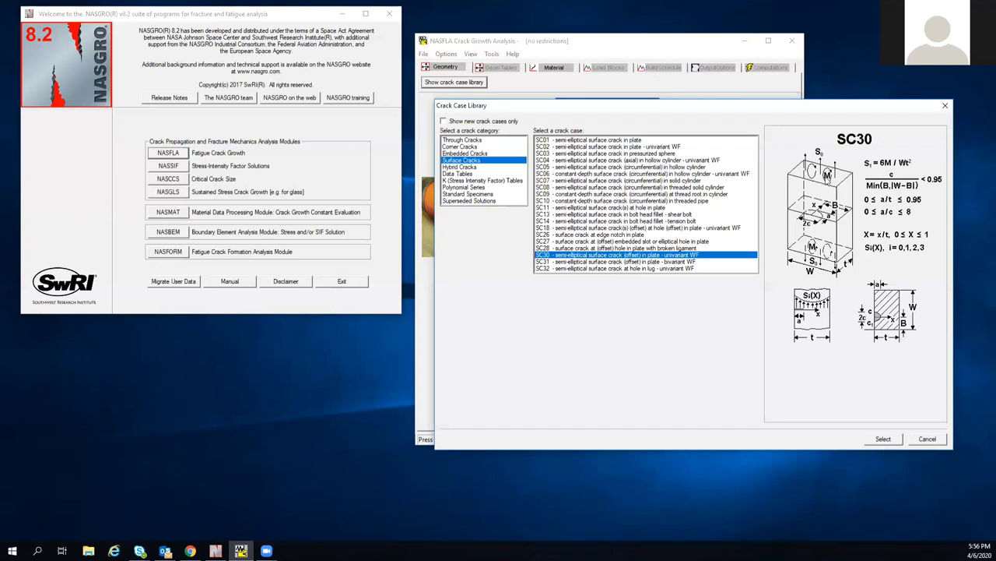
{"action": "left_click", "coordinate": [883, 440]}
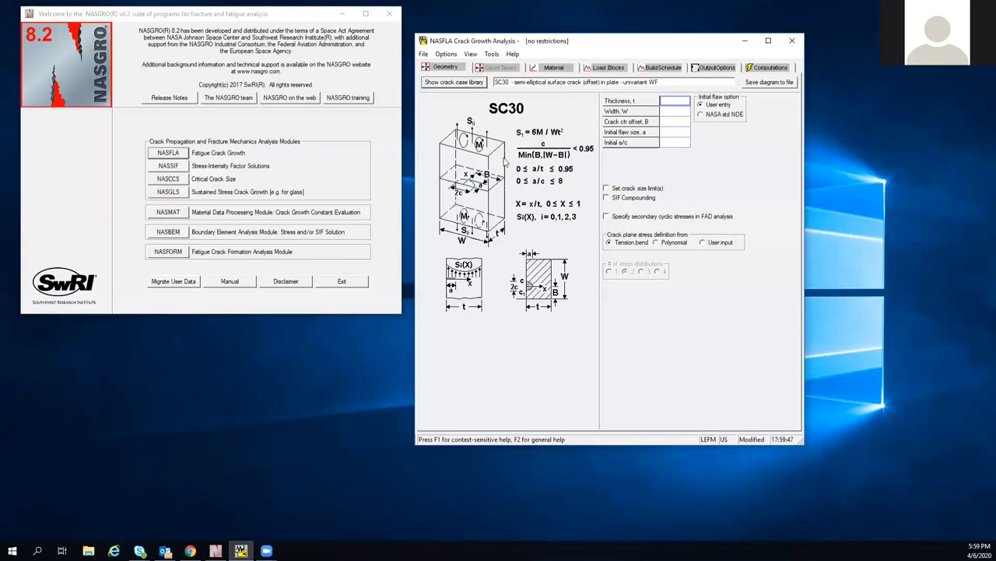
Reopen the crack case library and examine the diagrams of surface crack cases SC04 through SC18.
{"action": "left_click", "coordinate": [453, 82]}
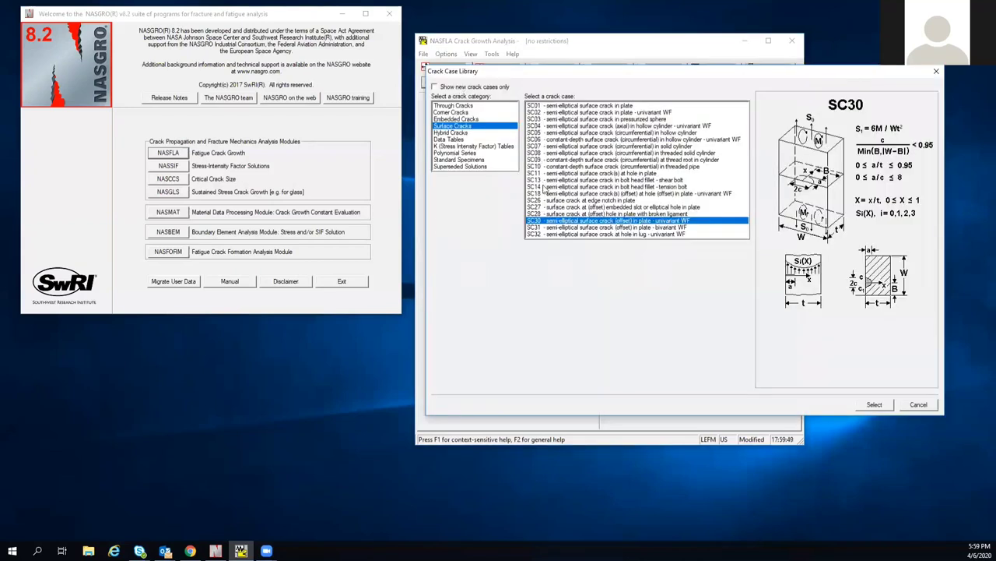
{"action": "left_click", "coordinate": [547, 126]}
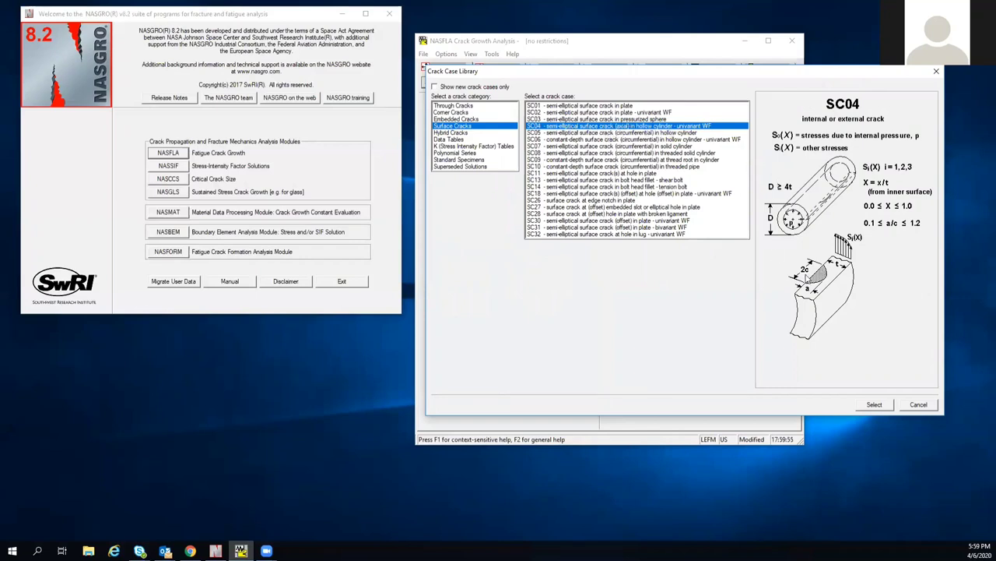
{"action": "left_click", "coordinate": [635, 134]}
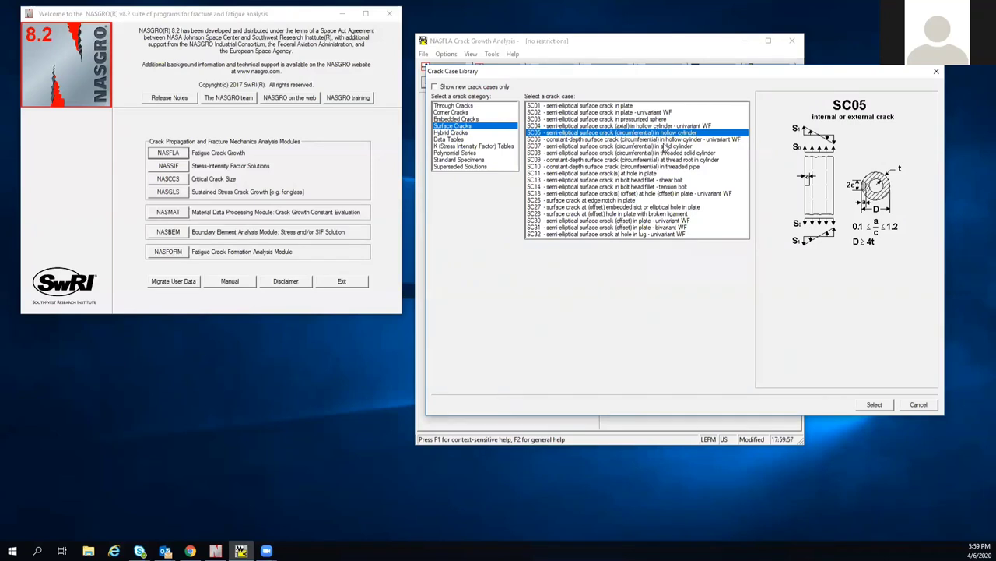
{"action": "left_click", "coordinate": [601, 140]}
{"action": "left_click", "coordinate": [600, 147]}
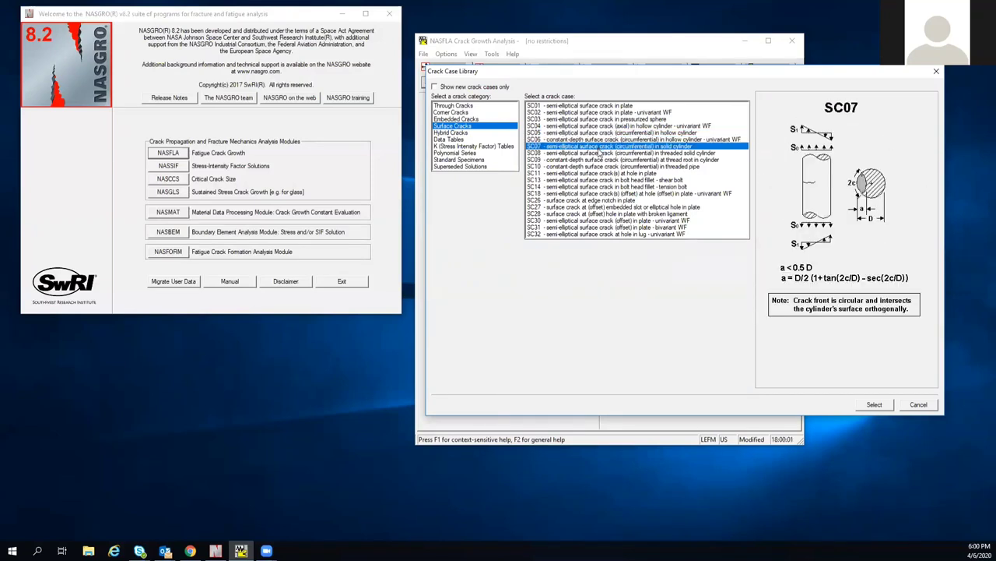
{"action": "left_click", "coordinate": [598, 153]}
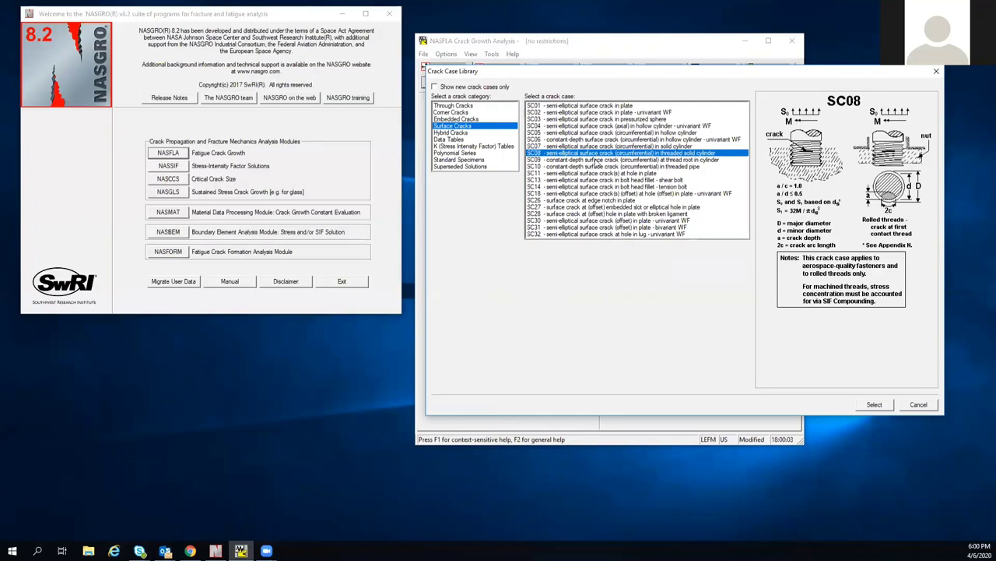
{"action": "left_click", "coordinate": [596, 161]}
{"action": "left_click", "coordinate": [597, 166]}
{"action": "left_click", "coordinate": [597, 173]}
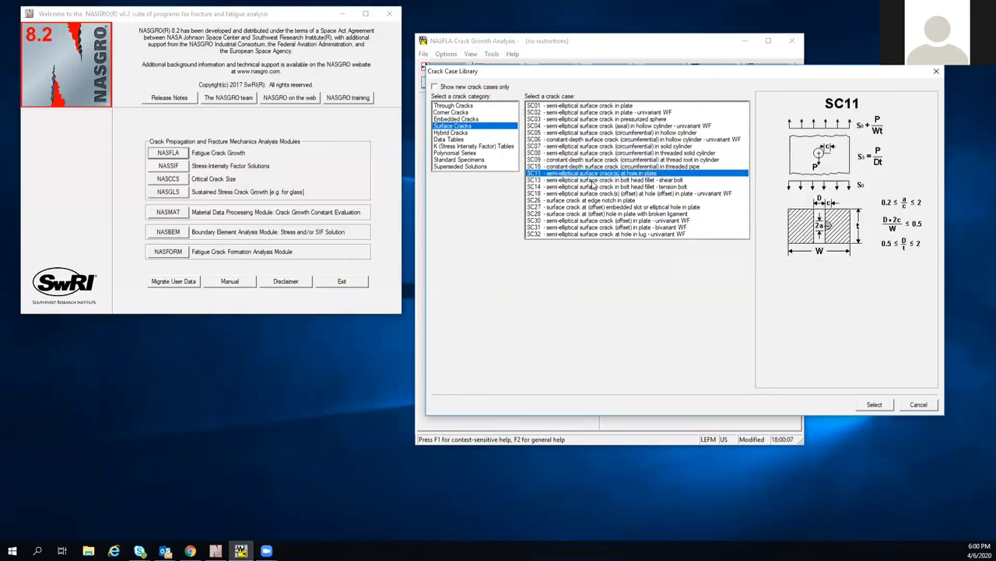
{"action": "left_click", "coordinate": [595, 180]}
{"action": "left_click", "coordinate": [593, 187]}
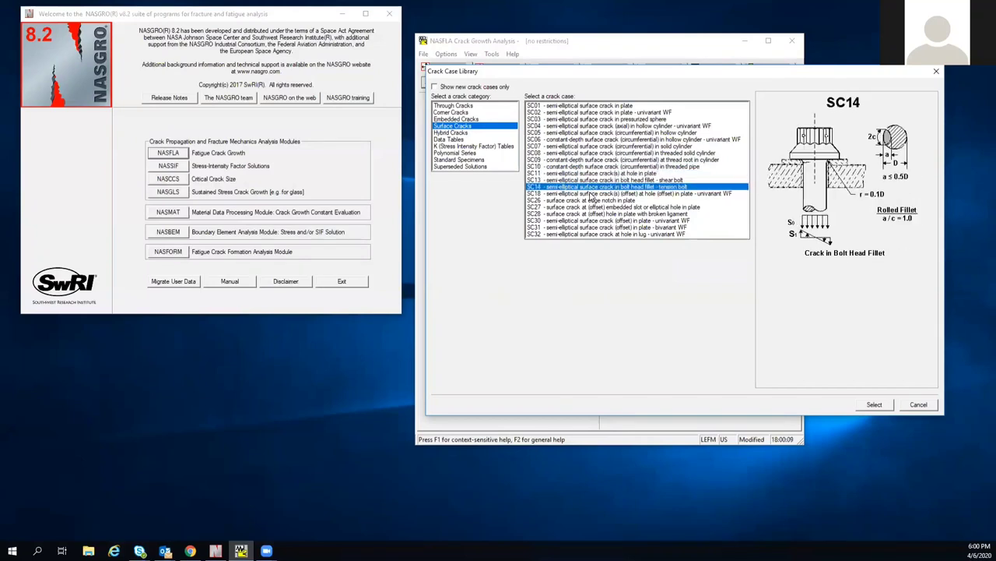
{"action": "left_click", "coordinate": [593, 194]}
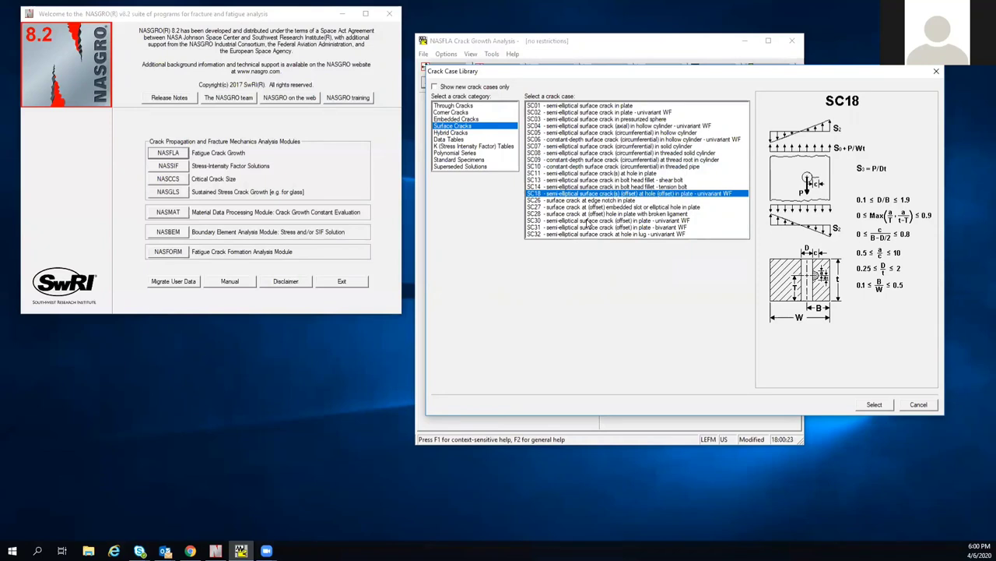
Compare surface crack cases SC30 and SC01, and load SC30 in place of the current crack case.
{"action": "left_click", "coordinate": [589, 221]}
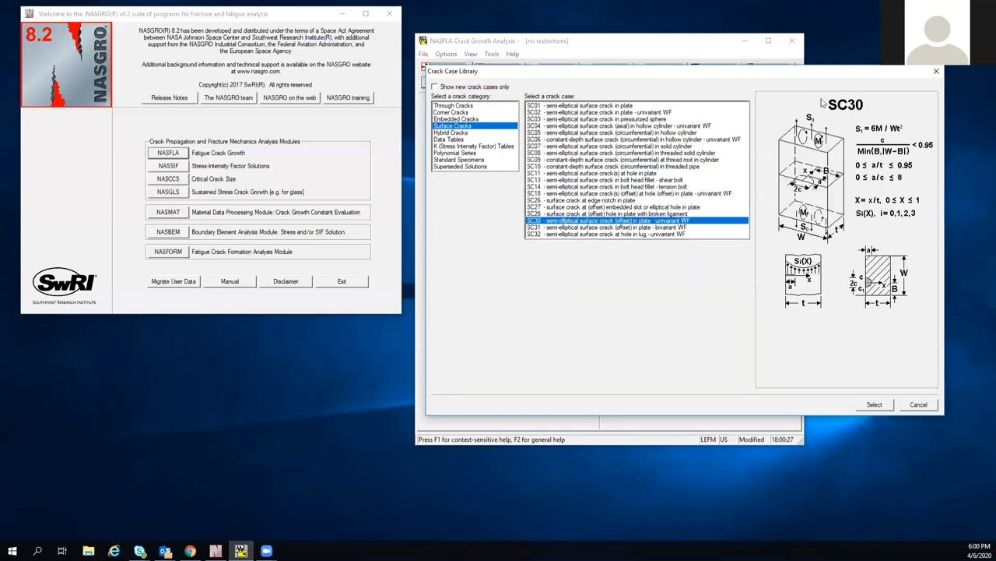
{"action": "left_click", "coordinate": [589, 106]}
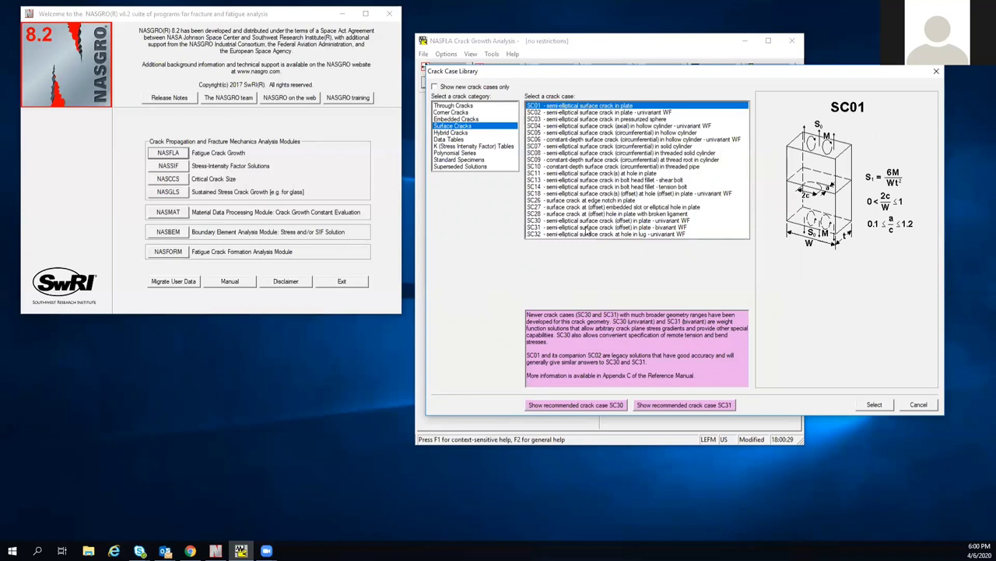
{"action": "left_click", "coordinate": [588, 221]}
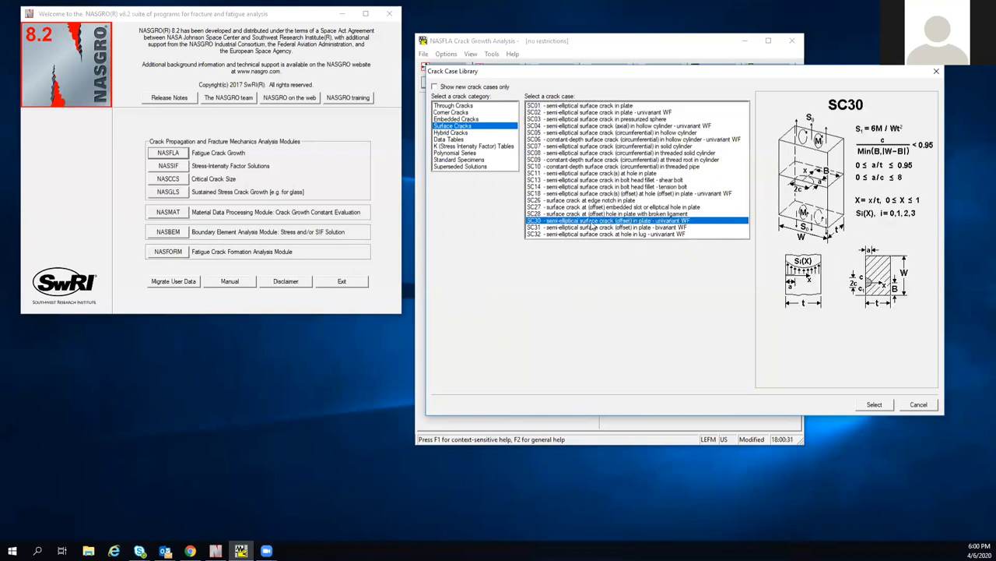
{"action": "left_click", "coordinate": [880, 405]}
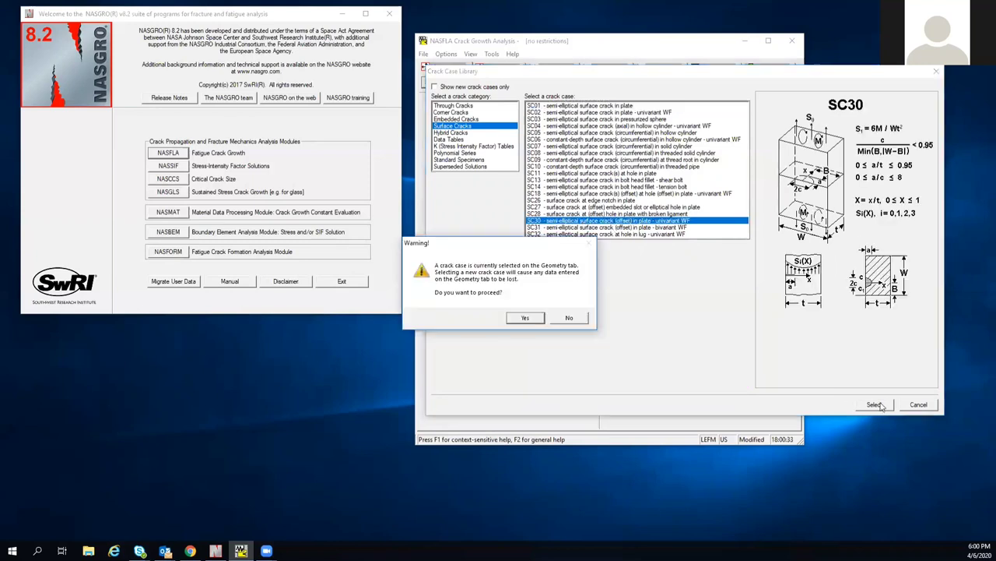
{"action": "left_click", "coordinate": [526, 318]}
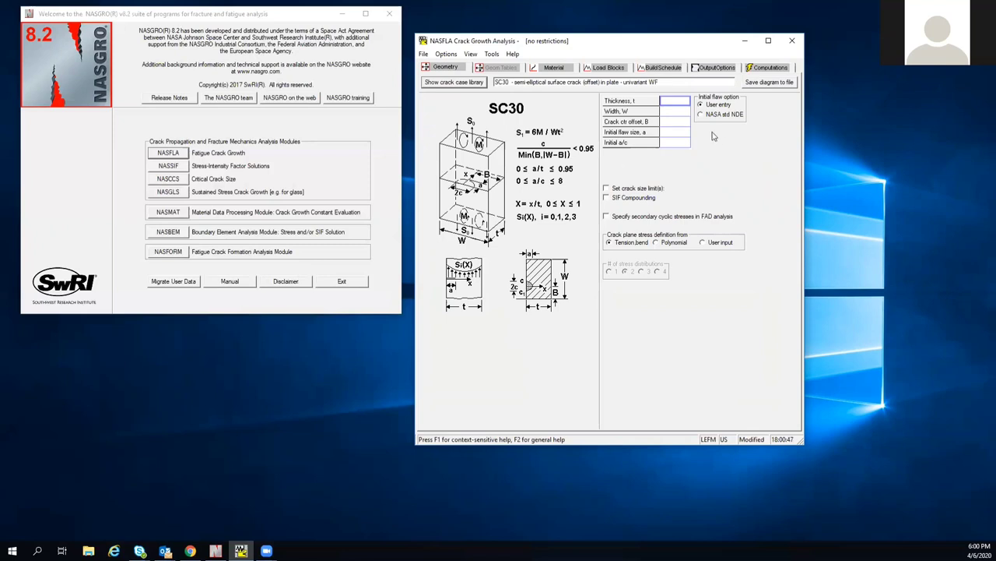
Set the SC30 plate geometry to thickness t 0.1, width W 10 and crack center offset B 5.
{"action": "left_click", "coordinate": [674, 104]}
{"action": "type", "text": "0.1"}
{"action": "key", "text": "Tab"}
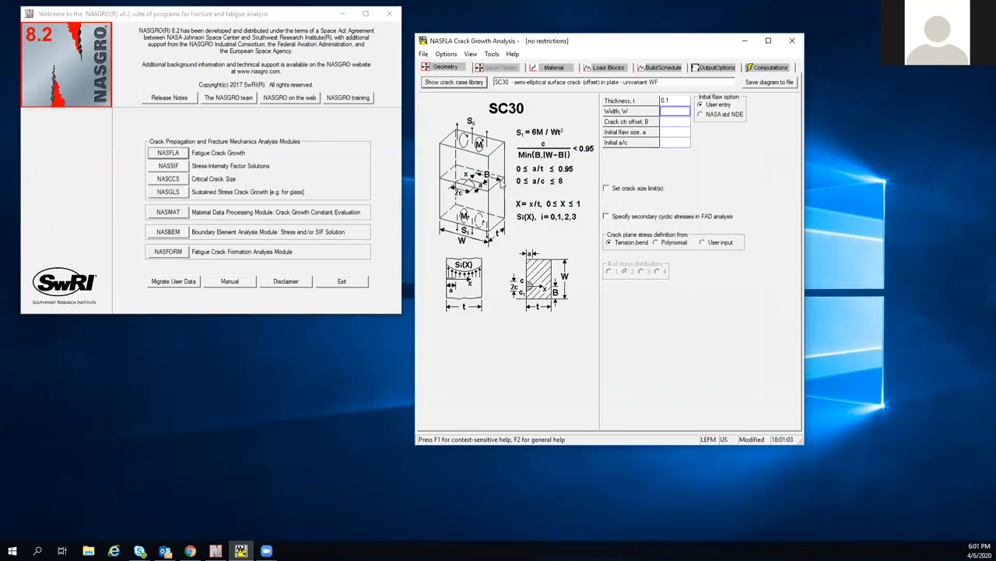
{"action": "left_click", "coordinate": [667, 114]}
{"action": "type", "text": "10"}
{"action": "left_click", "coordinate": [671, 122]}
{"action": "left_click", "coordinate": [680, 123]}
{"action": "type", "text": "5"}
Set the initial flaw size a to 0.01 and the initial a/c ratio to 1.
{"action": "left_click", "coordinate": [680, 134]}
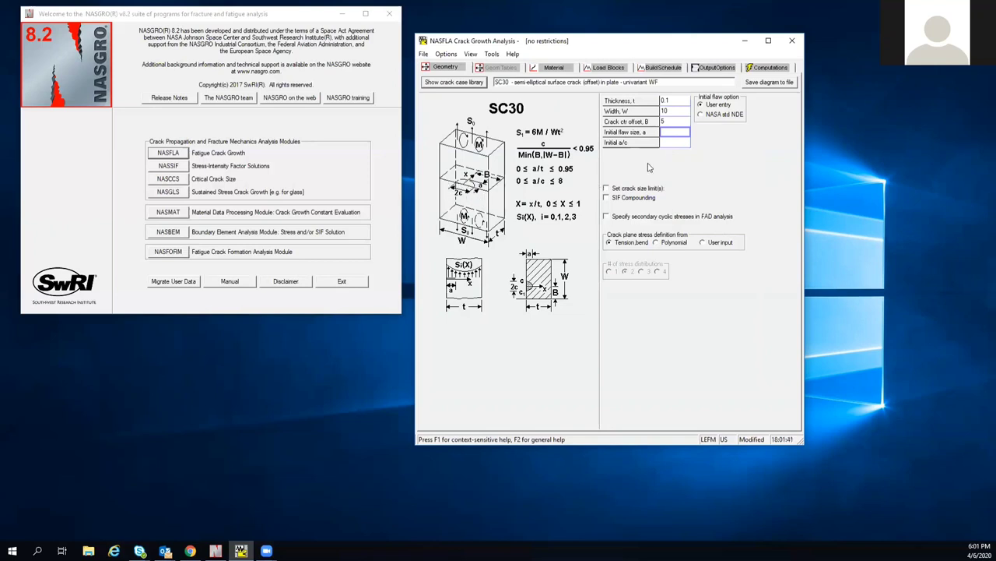
{"action": "left_click", "coordinate": [668, 143]}
{"action": "type", "text": "0.01"}
{"action": "left_click", "coordinate": [678, 143]}
{"action": "type", "text": "1"}
Choose 6061-T6,T62 Al from the 6000 series of the 1000-9000 series AL category in the NASGRO materials list.
{"action": "left_click", "coordinate": [557, 69]}
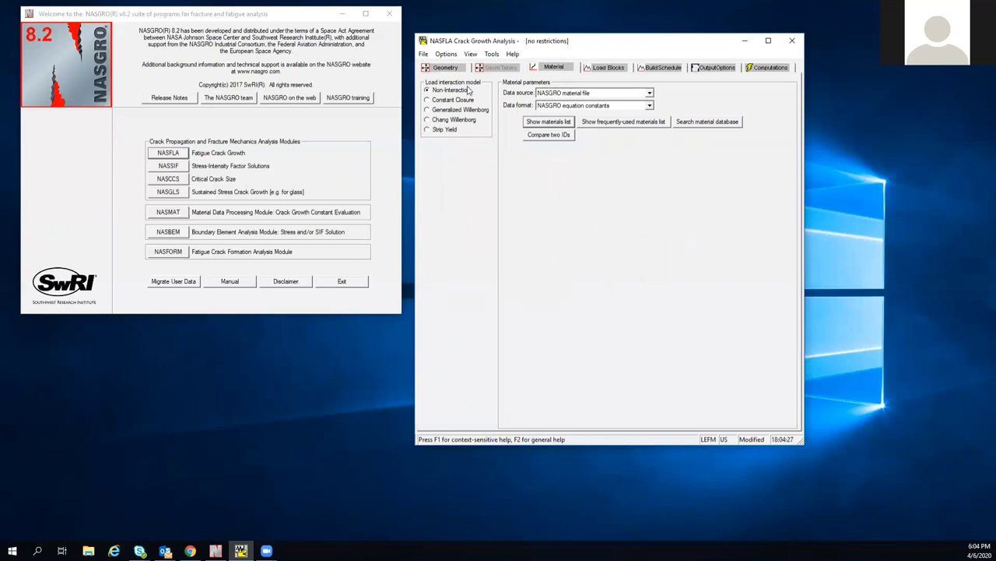
{"action": "left_click", "coordinate": [552, 124]}
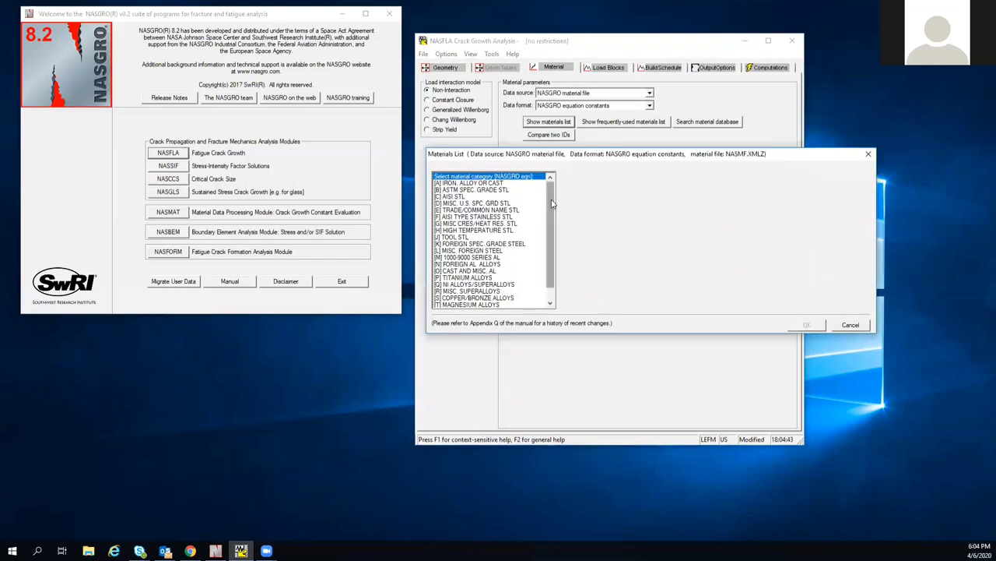
{"action": "left_click_drag", "start_coordinate": [551, 204], "coordinate": [549, 215]}
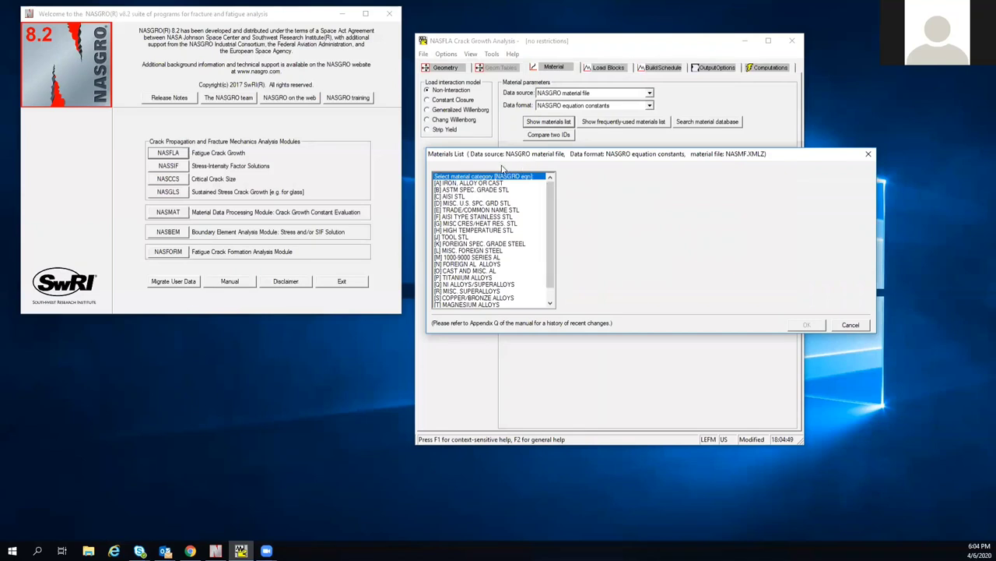
{"action": "left_click", "coordinate": [495, 258]}
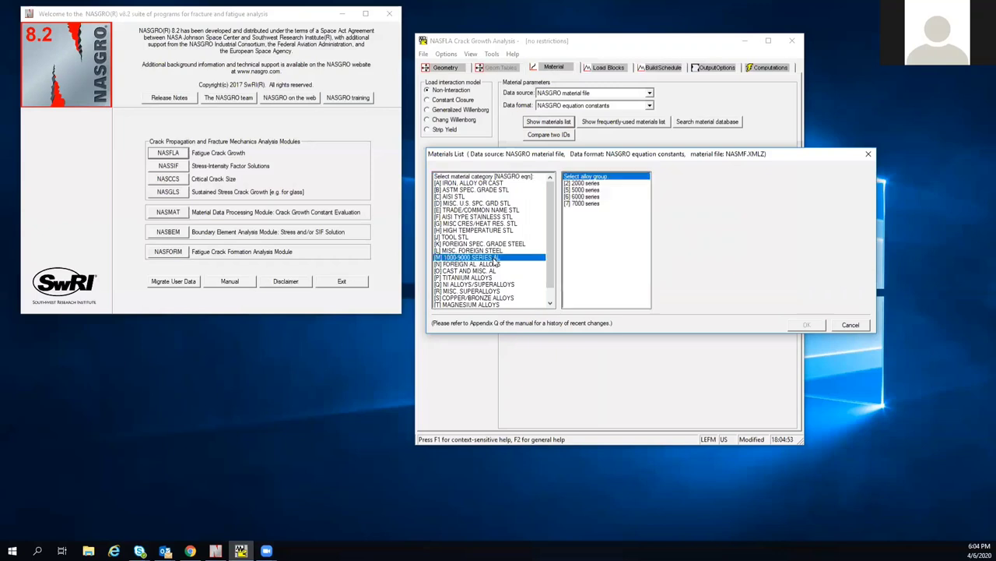
{"action": "left_click", "coordinate": [591, 197]}
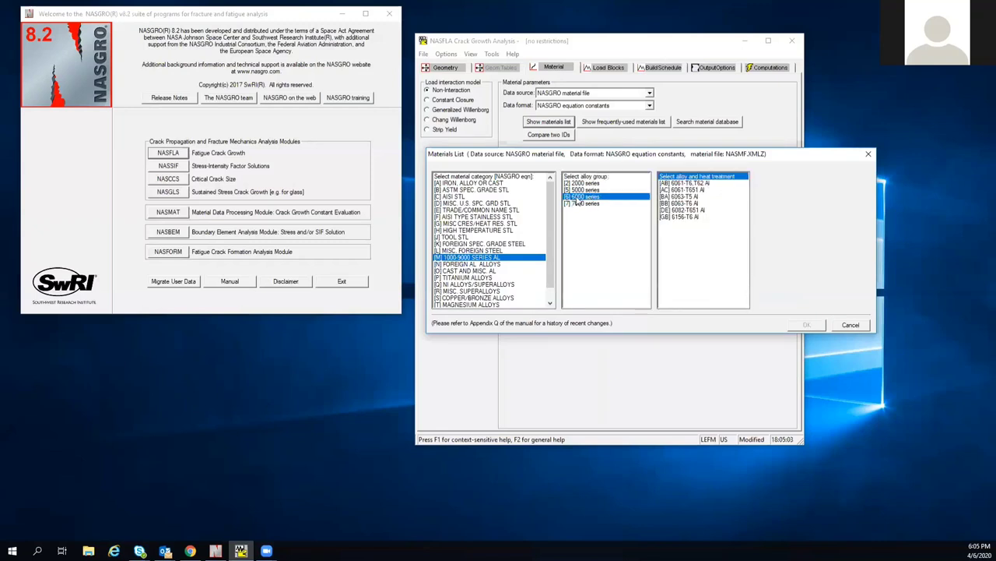
{"action": "left_click", "coordinate": [690, 183]}
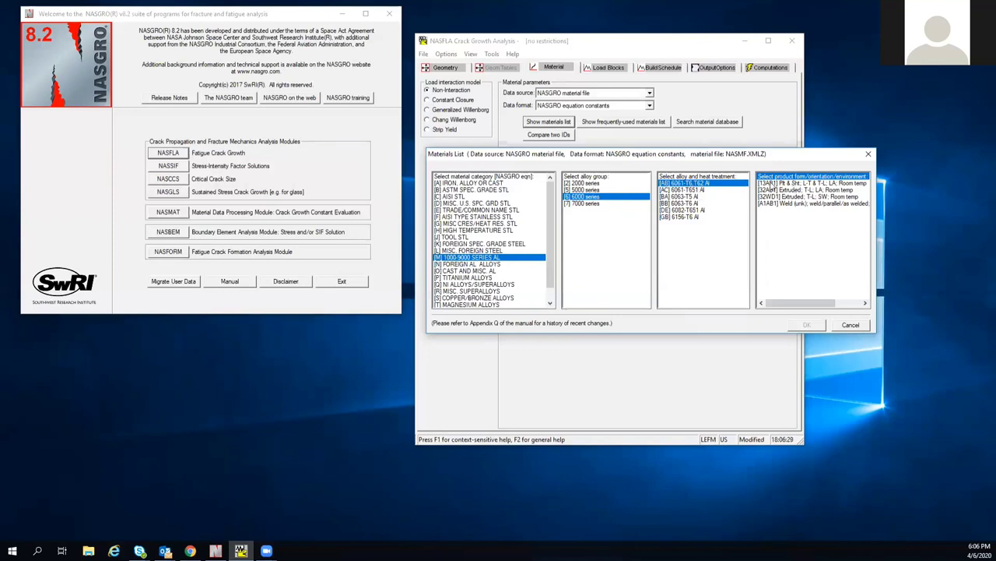
Compare the 6061-T6,T62 Al product forms and load the [13AB1] Plt & Sht; L-T & T-L; LA; Room temp entry.
{"action": "left_click", "coordinate": [805, 185]}
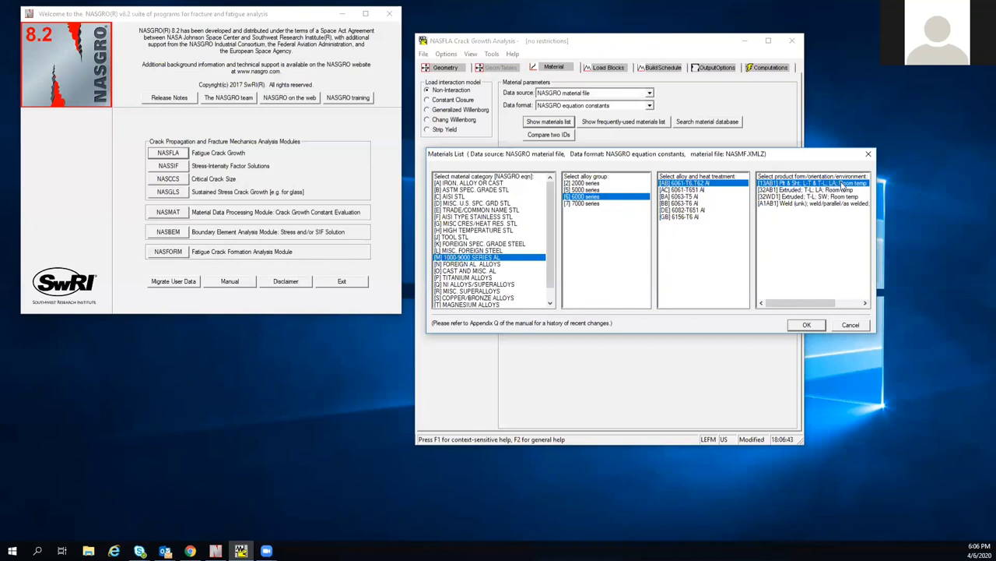
{"action": "left_click", "coordinate": [803, 191]}
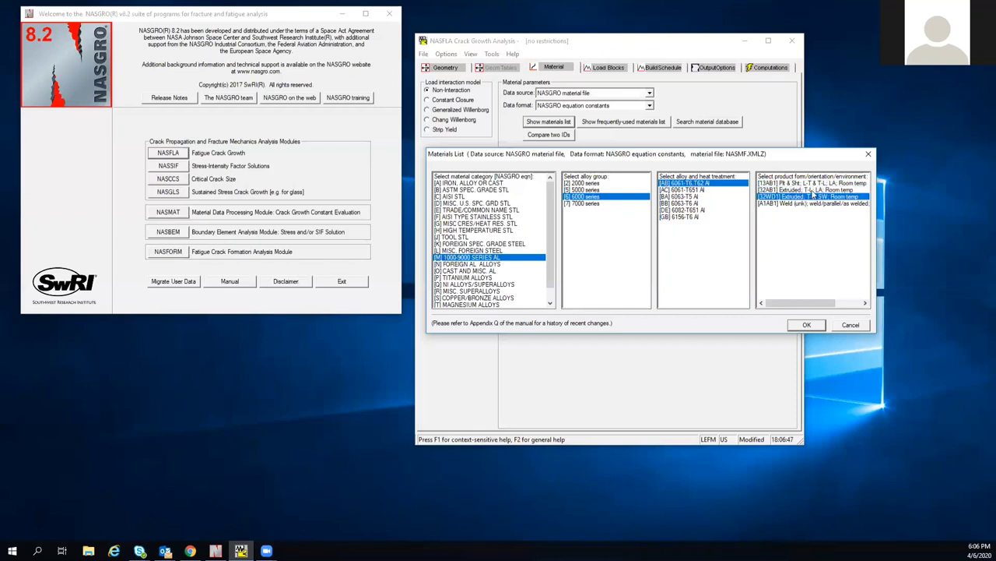
{"action": "left_click", "coordinate": [813, 197]}
{"action": "left_click", "coordinate": [814, 191]}
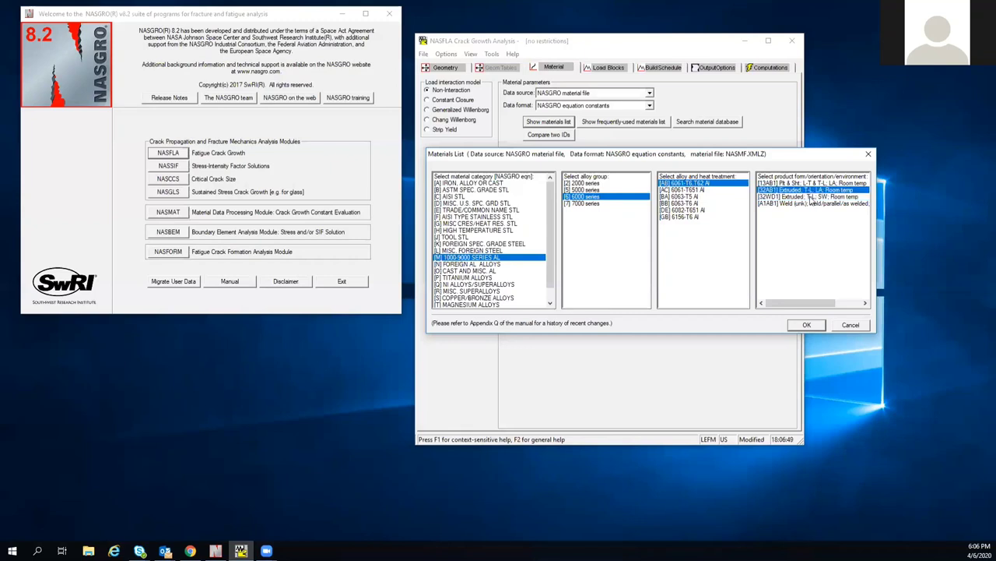
{"action": "left_click", "coordinate": [810, 204]}
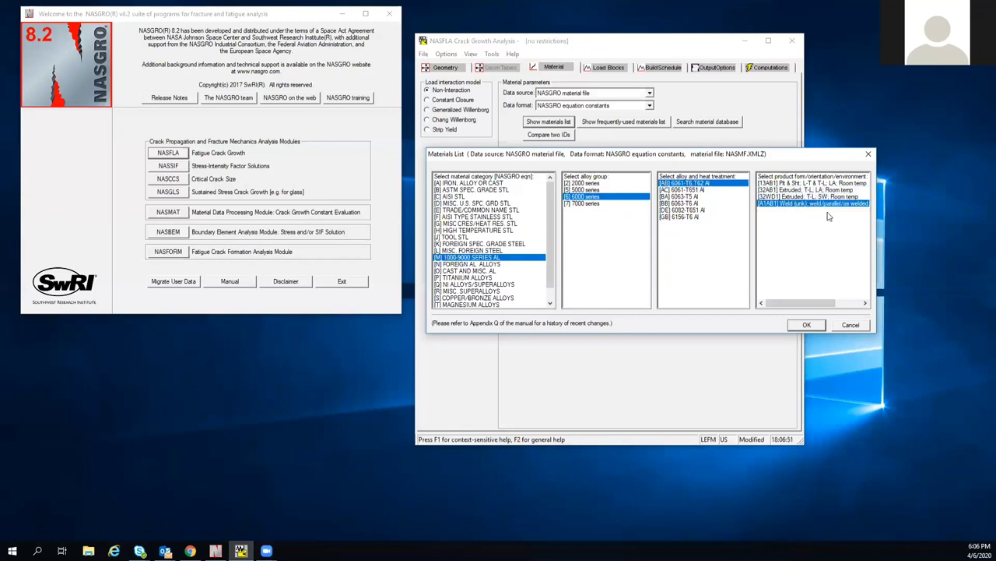
{"action": "left_click_drag", "start_coordinate": [806, 301], "coordinate": [771, 299]}
{"action": "left_click", "coordinate": [770, 184]}
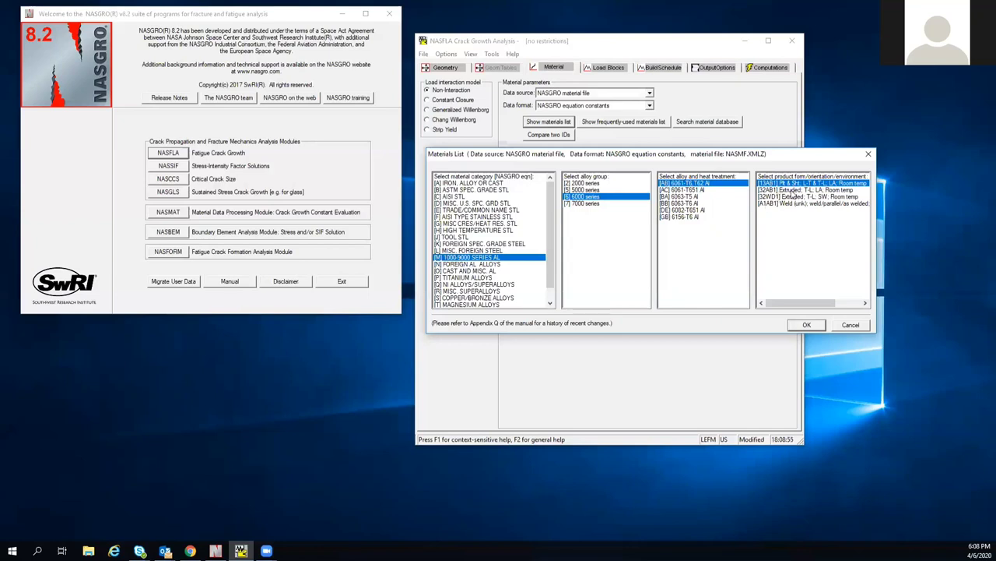
{"action": "left_click", "coordinate": [792, 191]}
{"action": "left_click", "coordinate": [794, 185]}
{"action": "left_click", "coordinate": [815, 326]}
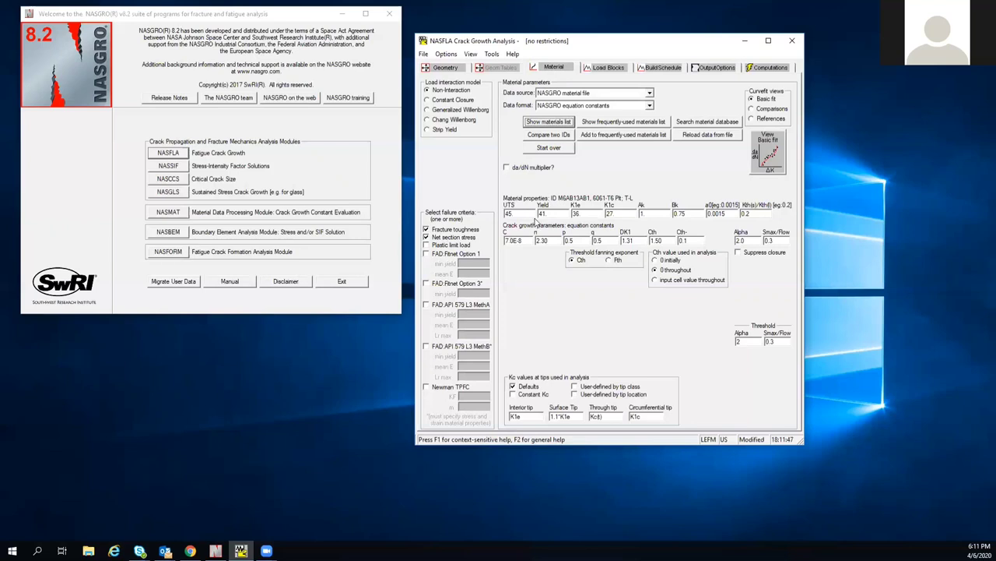
Toggle the Net section stress failure criterion off and back on.
{"action": "left_click", "coordinate": [543, 213]}
{"action": "left_click", "coordinate": [426, 237]}
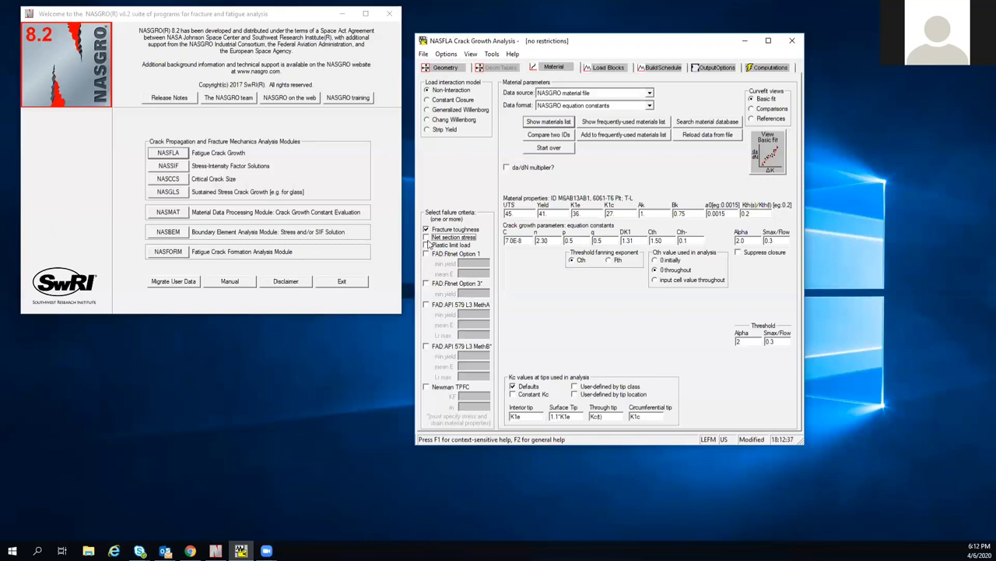
{"action": "left_click", "coordinate": [426, 238]}
Plot the Basic fit crack growth curves for the loaded 6061-T6 material on the screen, examine the fits and close the graph.
{"action": "left_click", "coordinate": [772, 153]}
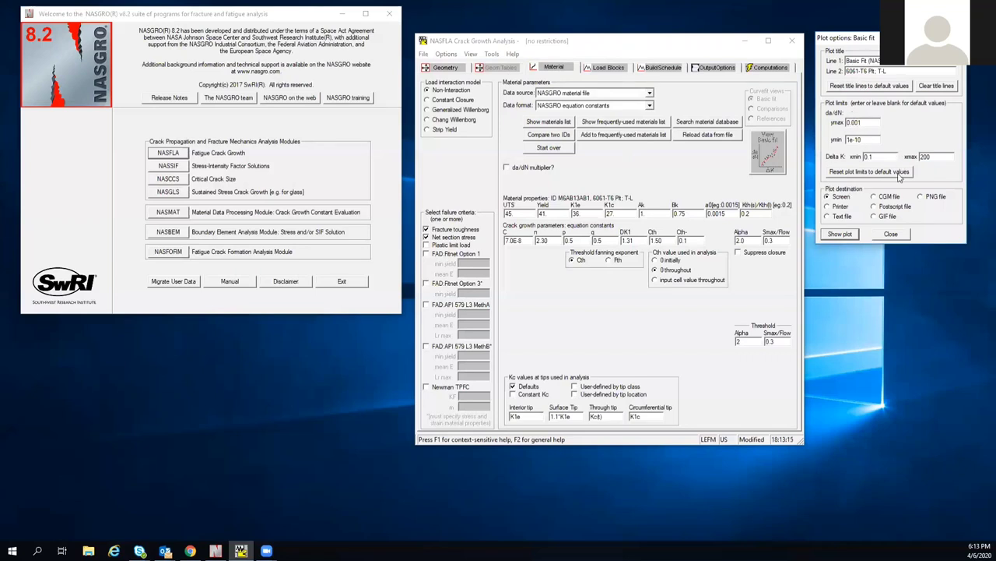
{"action": "left_click", "coordinate": [840, 234]}
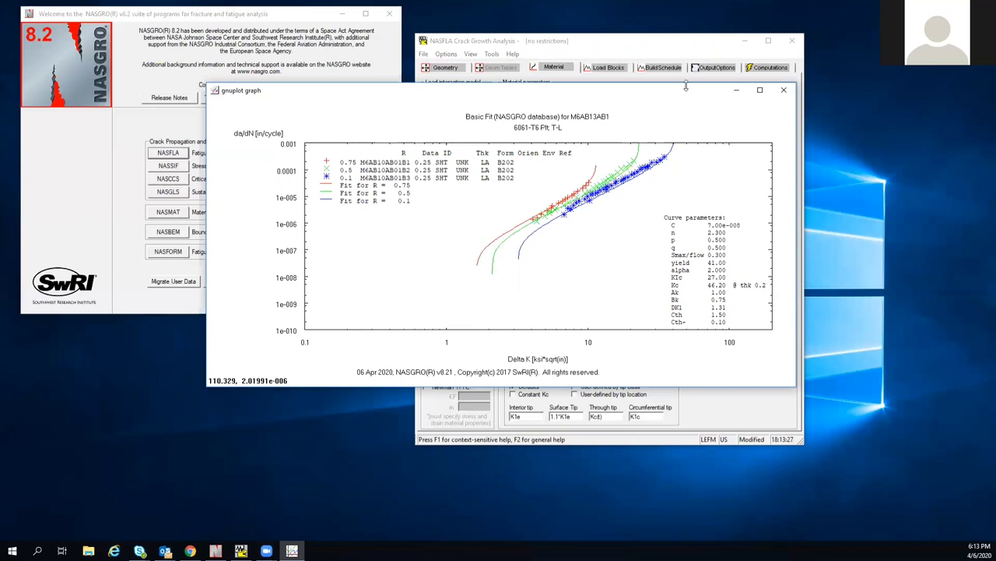
{"action": "left_click_drag", "start_coordinate": [687, 95], "coordinate": [689, 268]}
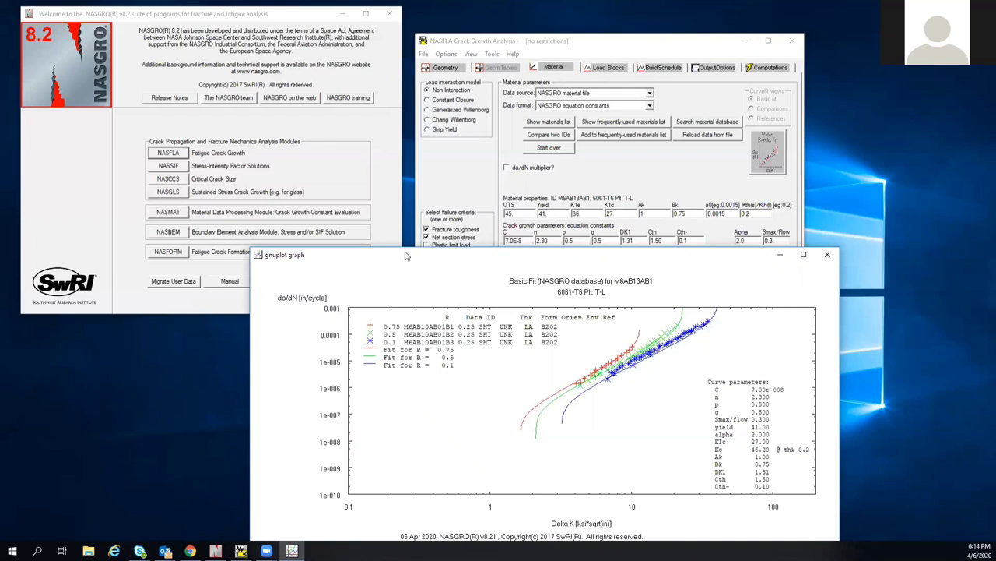
{"action": "left_click_drag", "start_coordinate": [405, 256], "coordinate": [402, 204]}
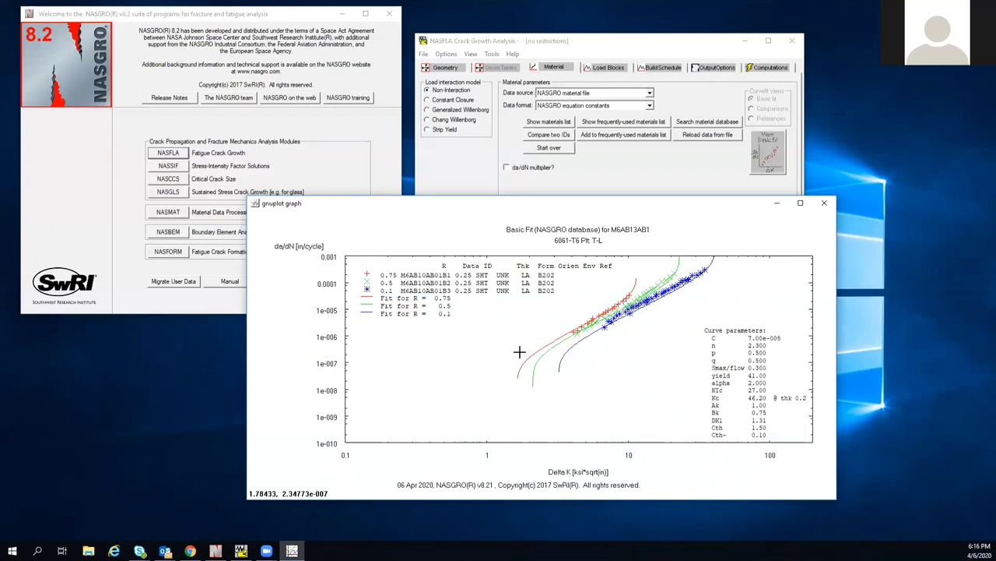
{"action": "left_click", "coordinate": [826, 205]}
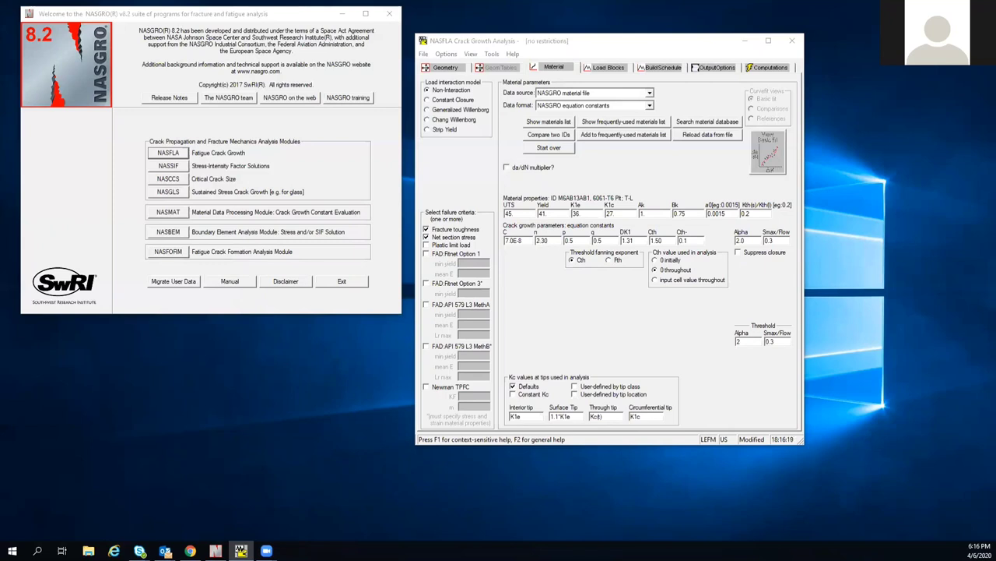
{"action": "left_click", "coordinate": [568, 293]}
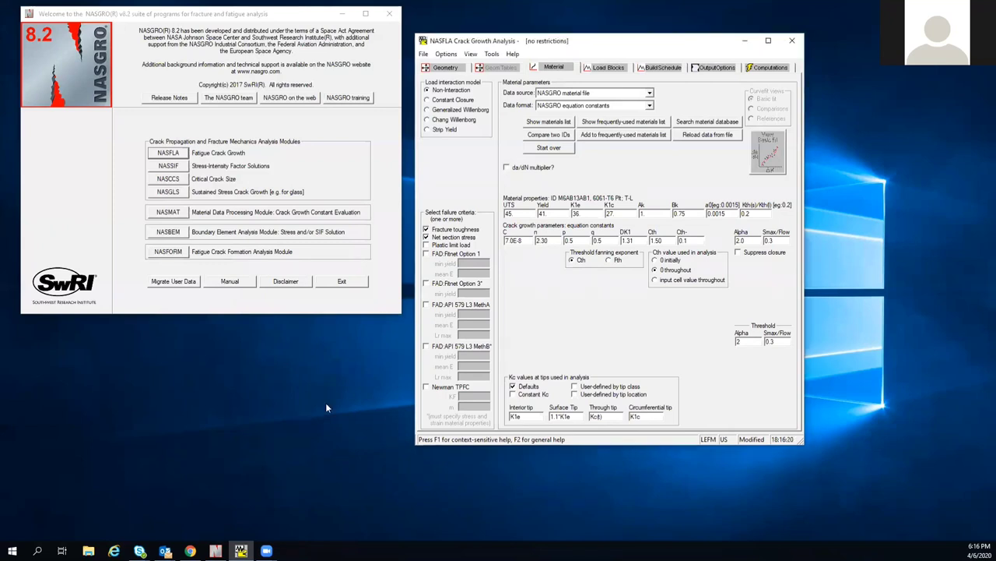
Set the crack growth exponent n to 2.2 and plot the modified Basic fit against the test data.
{"action": "left_click", "coordinate": [549, 243]}
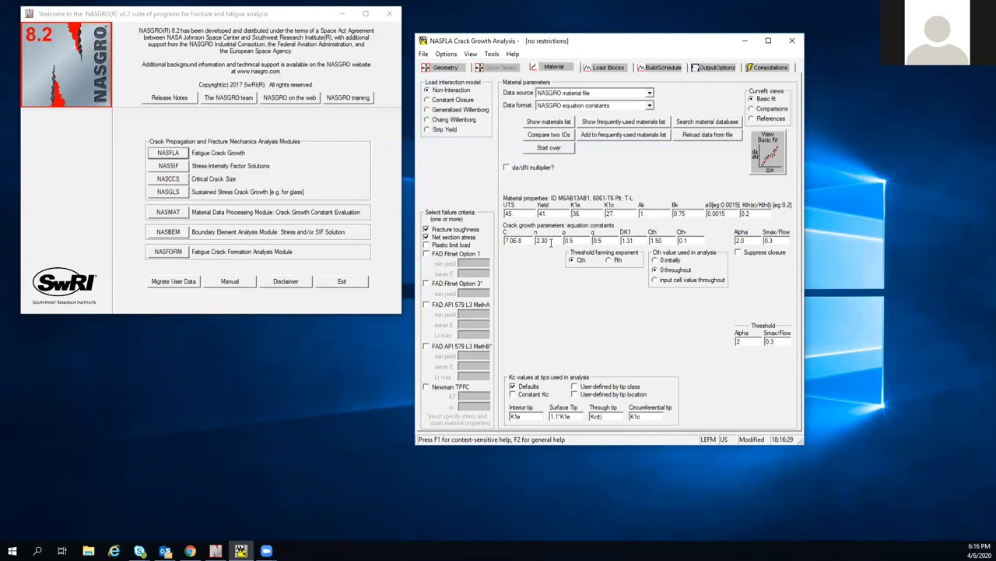
{"action": "double_click", "coordinate": [550, 241]}
{"action": "type", "text": "2.2"}
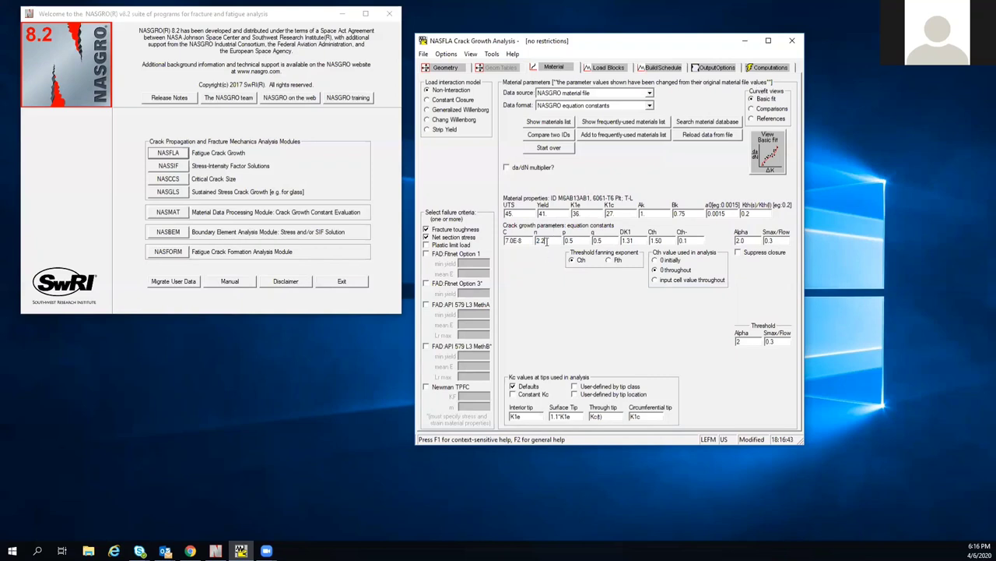
{"action": "left_click", "coordinate": [773, 158]}
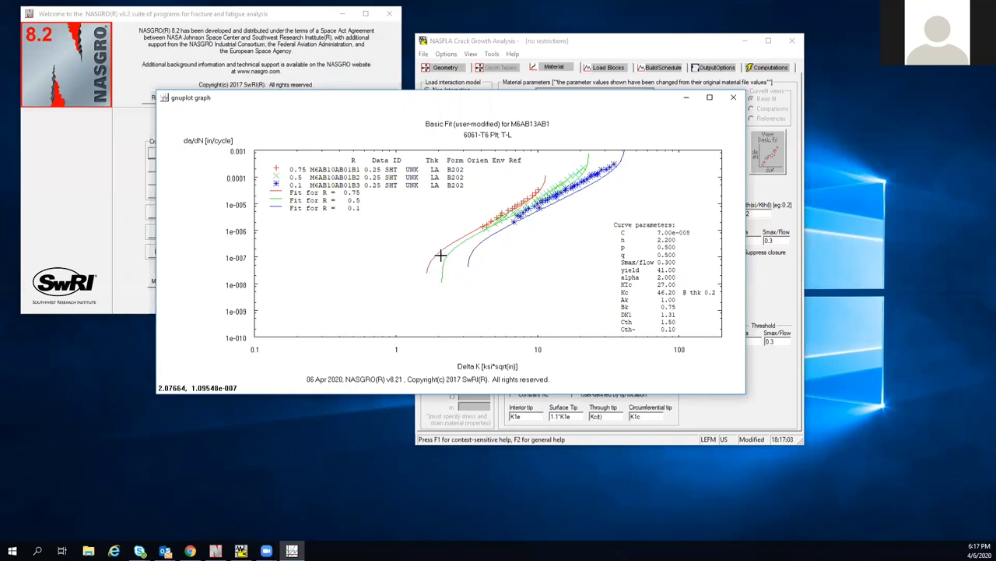
{"action": "left_click", "coordinate": [735, 98]}
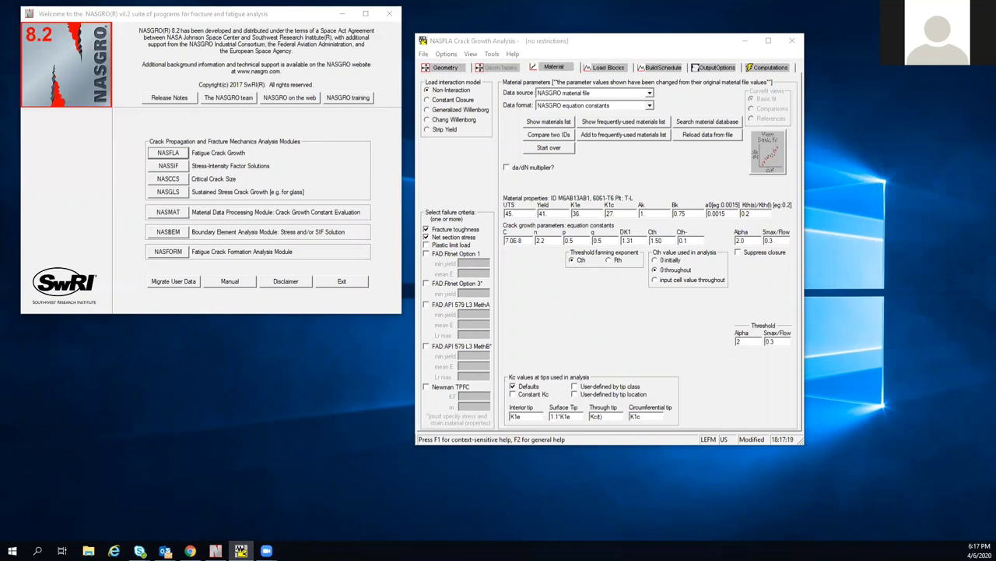
{"action": "left_click", "coordinate": [593, 207]}
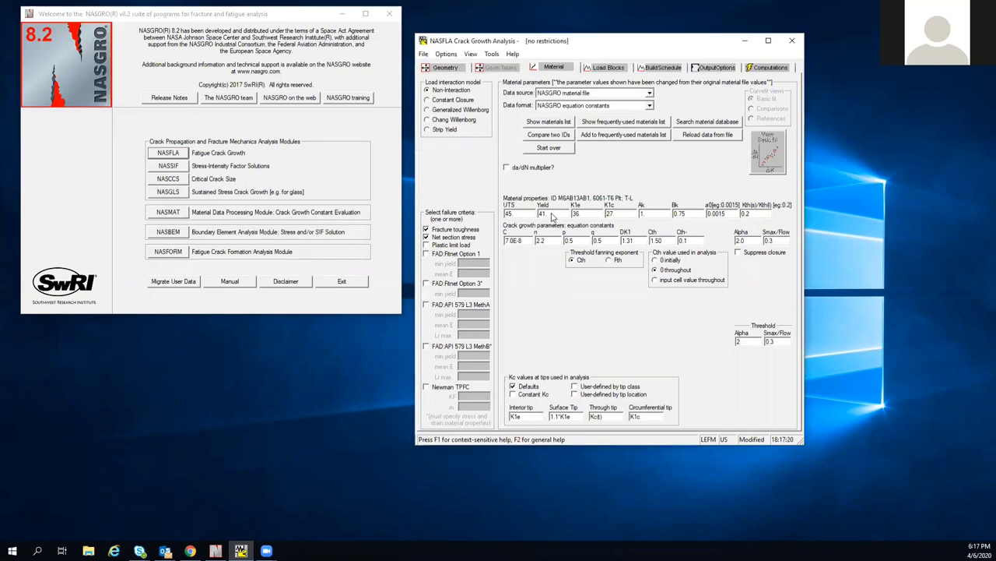
Enter 41 for the material's yield strength and return the crack growth exponent n to 2.3.
{"action": "double_click", "coordinate": [545, 213]}
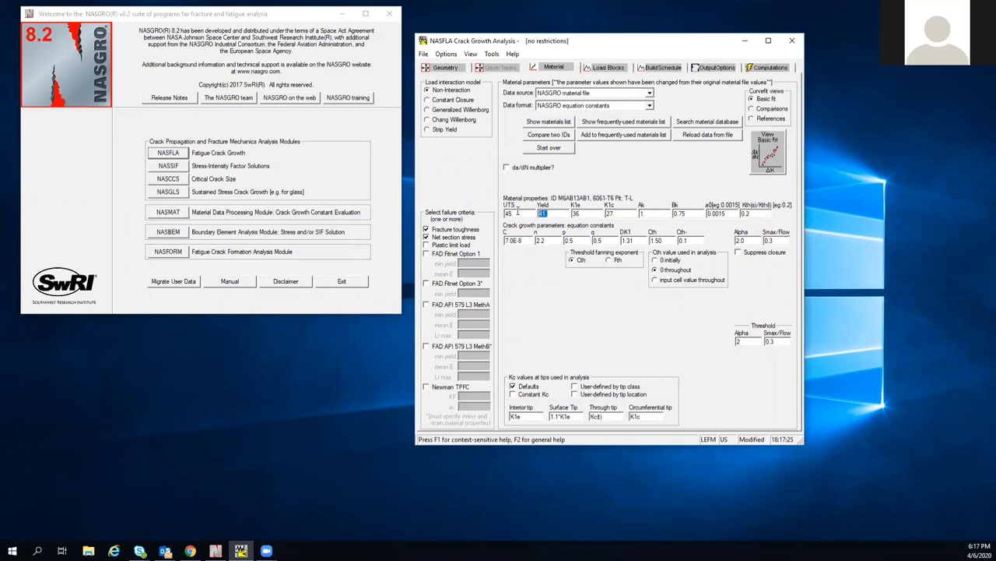
{"action": "type", "text": "43"}
{"action": "key", "text": "BackSpace"}
{"action": "left_click", "coordinate": [553, 240]}
{"action": "key", "text": "BackSpace"}
{"action": "key", "text": "BackSpace"}
{"action": "type", "text": ".3"}
{"action": "left_click", "coordinate": [517, 212]}
Review the UTS and yield strength of the 6061-T6 material for choosing the applied stress.
{"action": "left_click", "coordinate": [609, 68]}
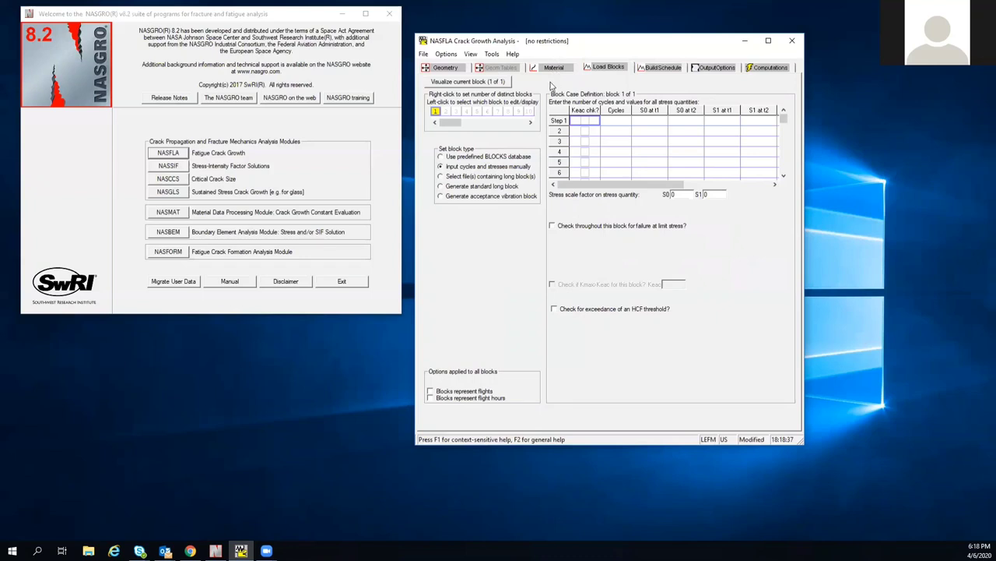
{"action": "left_click", "coordinate": [555, 68]}
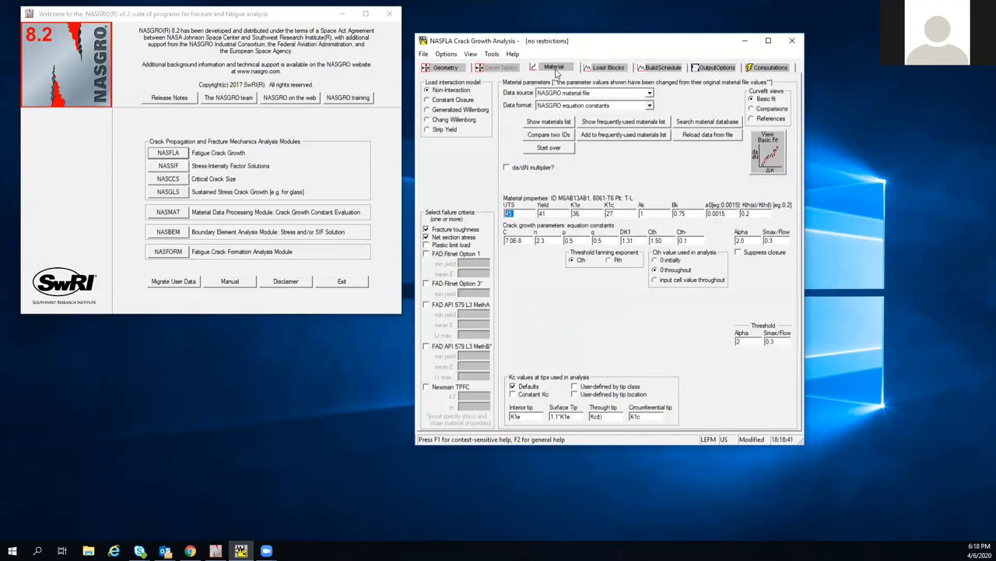
{"action": "double_click", "coordinate": [549, 212]}
{"action": "double_click", "coordinate": [522, 214]}
{"action": "double_click", "coordinate": [550, 214]}
Enter 1 cycle and an S0 at t1 of 0 for step 1 of the load block, consulting the SC30 stress diagram.
{"action": "left_click", "coordinate": [615, 71]}
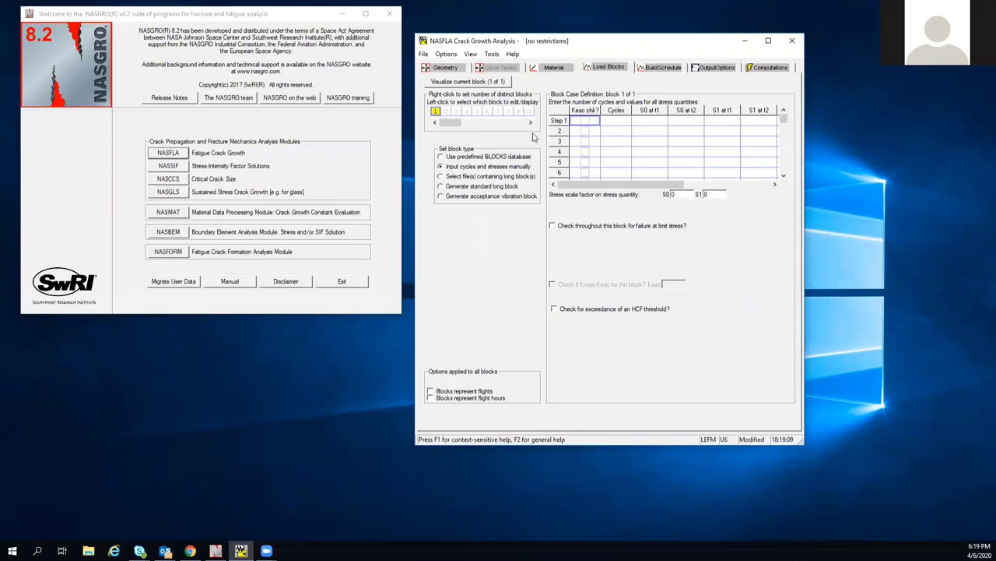
{"action": "left_click", "coordinate": [620, 122]}
{"action": "type", "text": "1"}
{"action": "left_click", "coordinate": [691, 122]}
{"action": "left_click", "coordinate": [724, 124]}
{"action": "left_click", "coordinate": [752, 125]}
{"action": "left_click", "coordinate": [458, 67]}
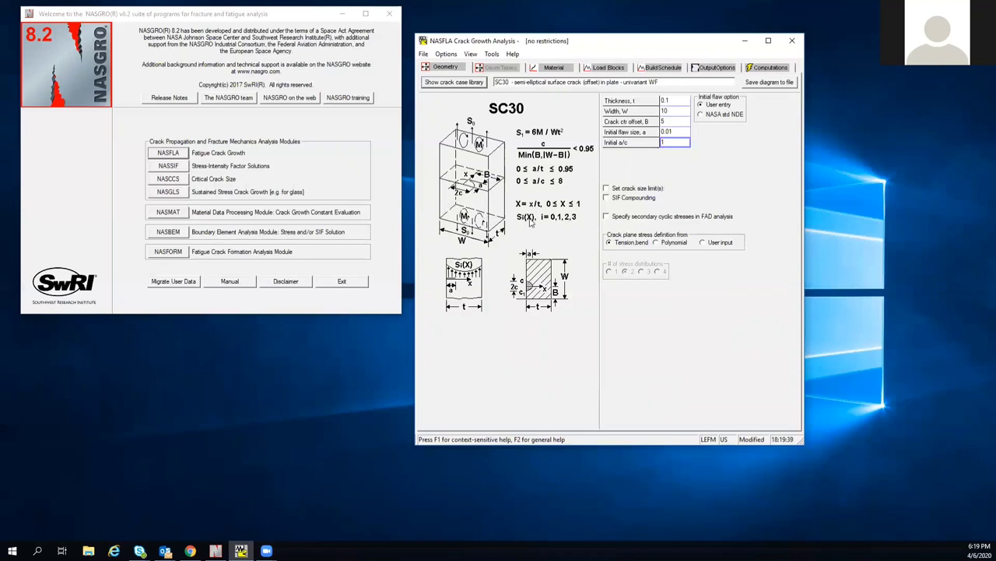
{"action": "left_click", "coordinate": [601, 68]}
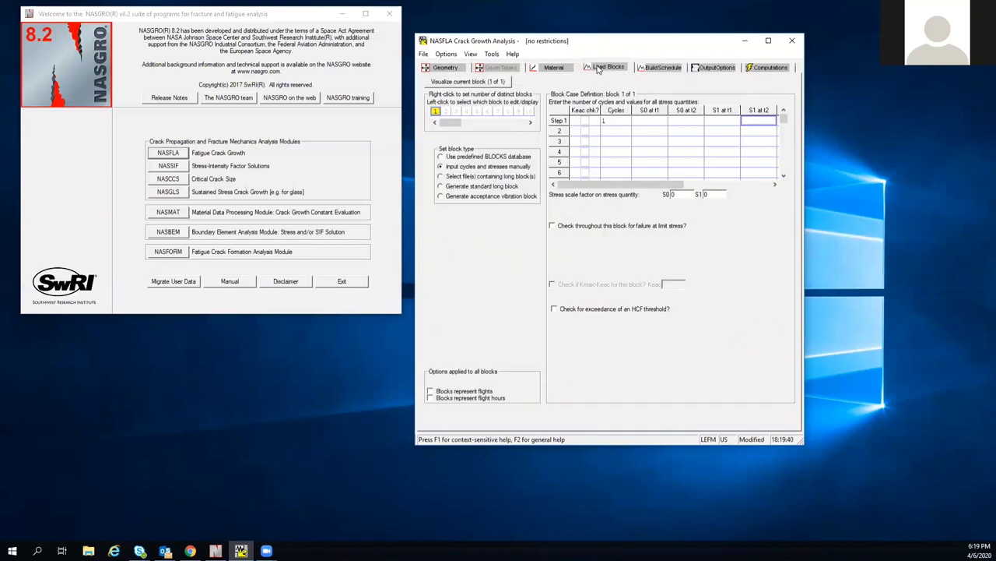
{"action": "left_click", "coordinate": [644, 123]}
{"action": "type", "text": "0"}
{"action": "left_click", "coordinate": [685, 123]}
Check the material's yield strength and set S0 at t2 to 30 for step 1 of the load block.
{"action": "left_click", "coordinate": [555, 69]}
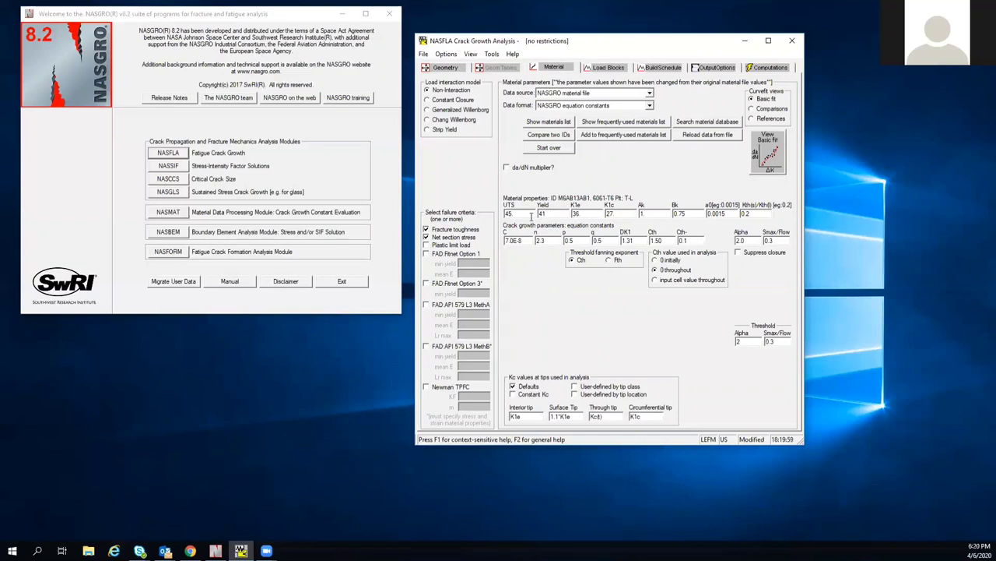
{"action": "left_click", "coordinate": [545, 211]}
{"action": "left_click", "coordinate": [615, 69]}
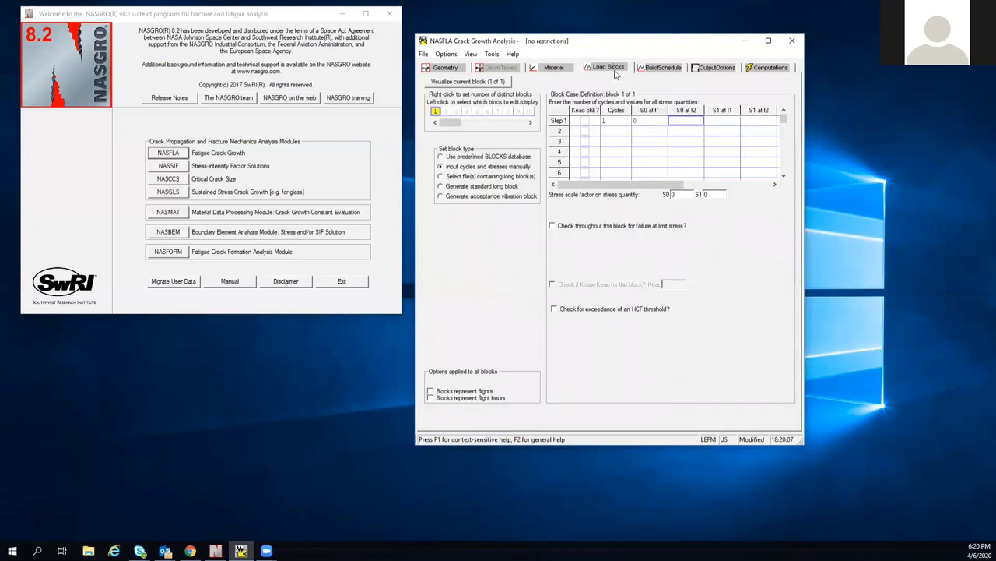
{"action": "type", "text": "30"}
{"action": "key", "text": "Tab"}
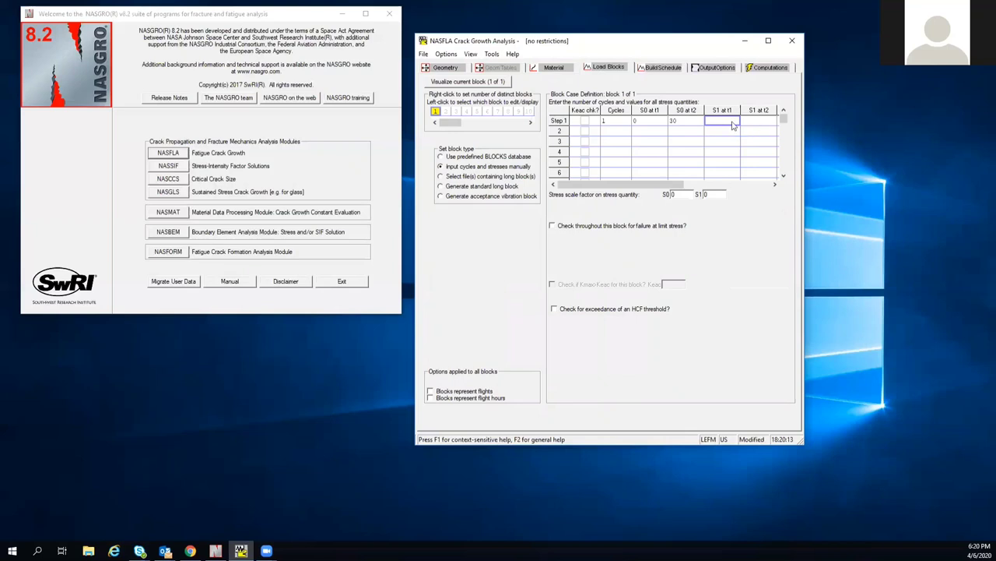
{"action": "key", "text": "Tab"}
Re-enter 30 for S0 at t2 in step 1 and set the S0 stress scale factor to 1.
{"action": "left_click_drag", "start_coordinate": [680, 195], "coordinate": [646, 194]}
{"action": "type", "text": "30"}
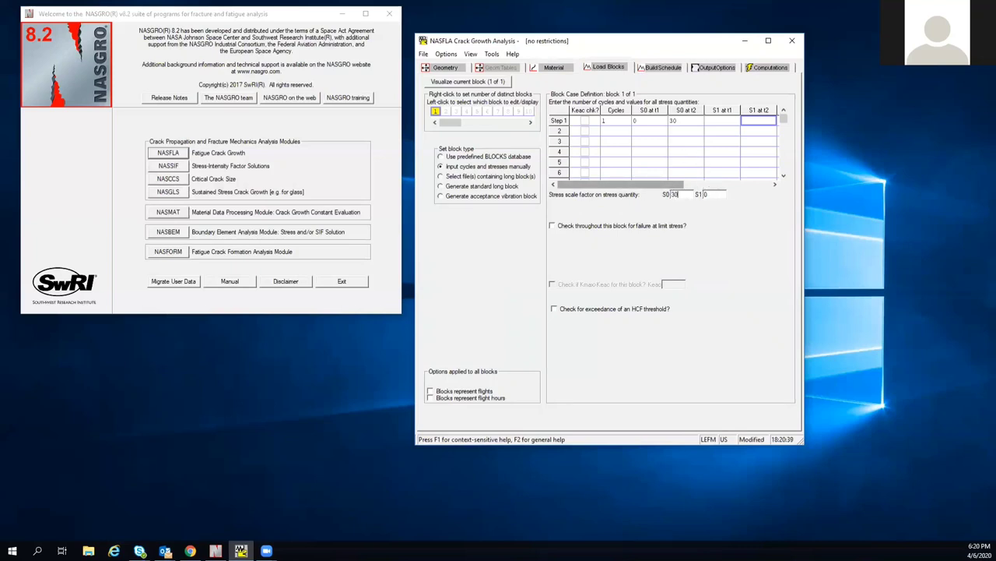
{"action": "left_click", "coordinate": [682, 123]}
{"action": "type", "text": "30"}
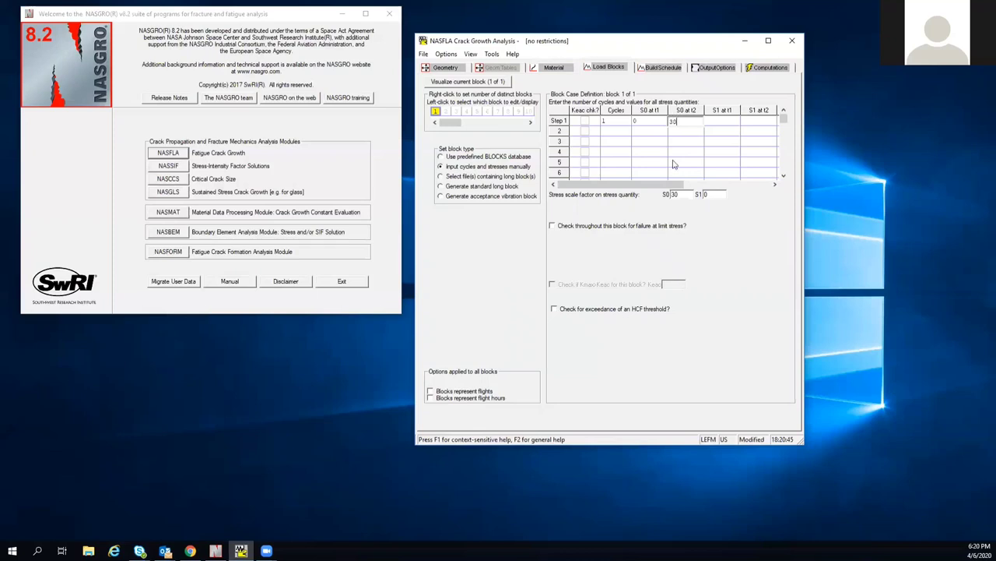
{"action": "double_click", "coordinate": [671, 195]}
{"action": "type", "text": "1"}
Review the SC30 geometry, the material properties and the available unit systems, keeping in, in/cycle, kips, ksi, ksi sqrt(in).
{"action": "left_click", "coordinate": [439, 67]}
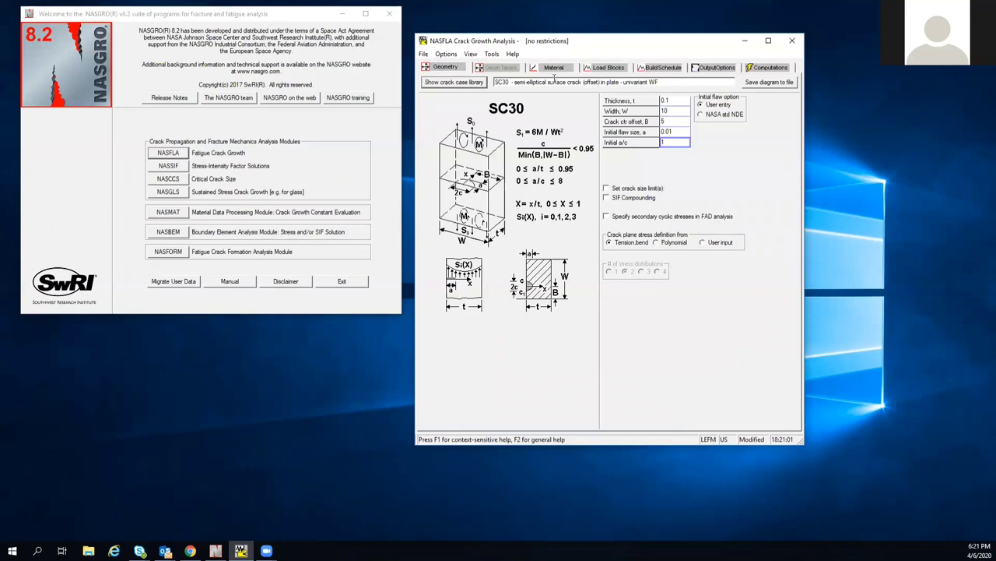
{"action": "left_click", "coordinate": [551, 69]}
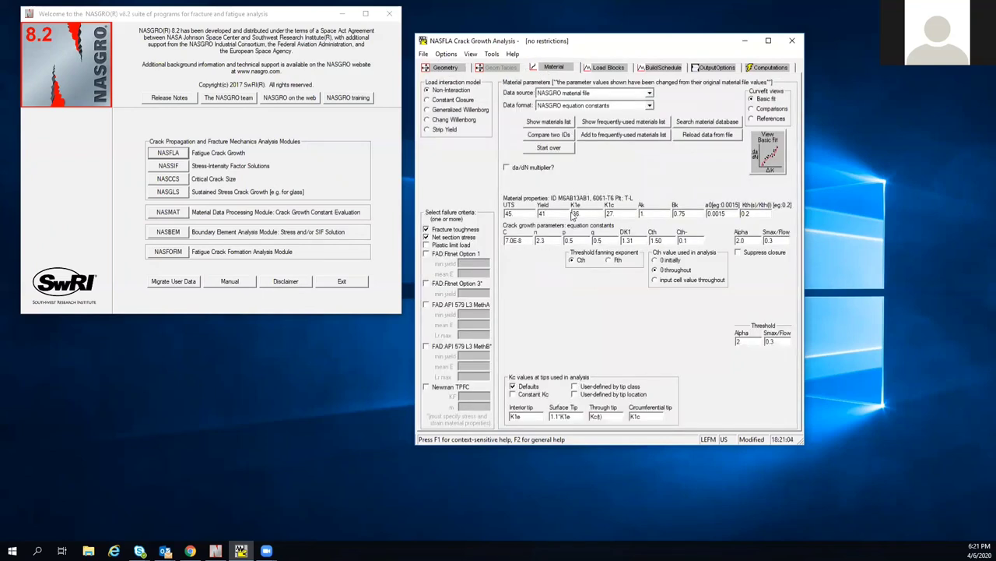
{"action": "left_click", "coordinate": [424, 53]}
{"action": "mouse_move", "coordinate": [443, 56]}
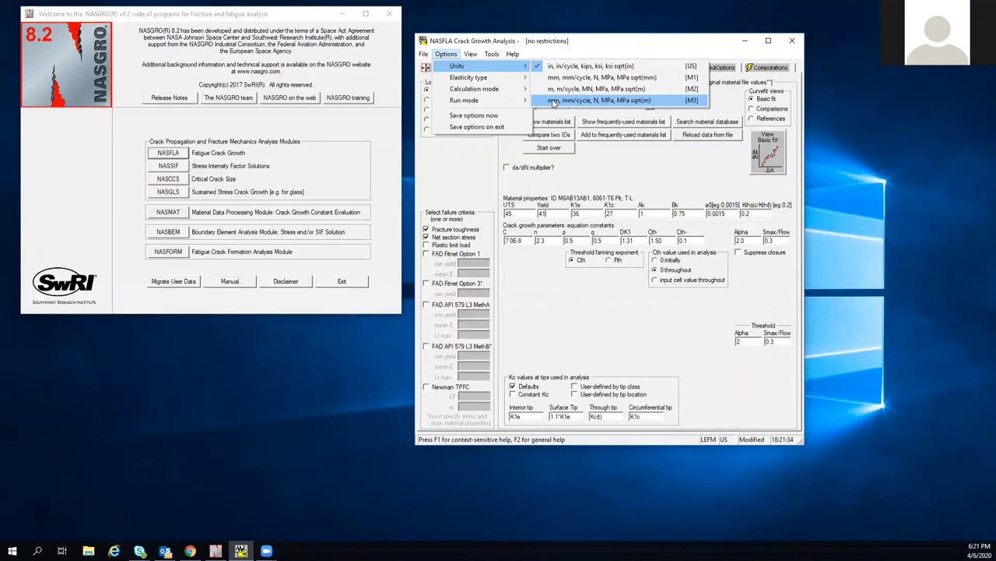
{"action": "left_click", "coordinate": [611, 168]}
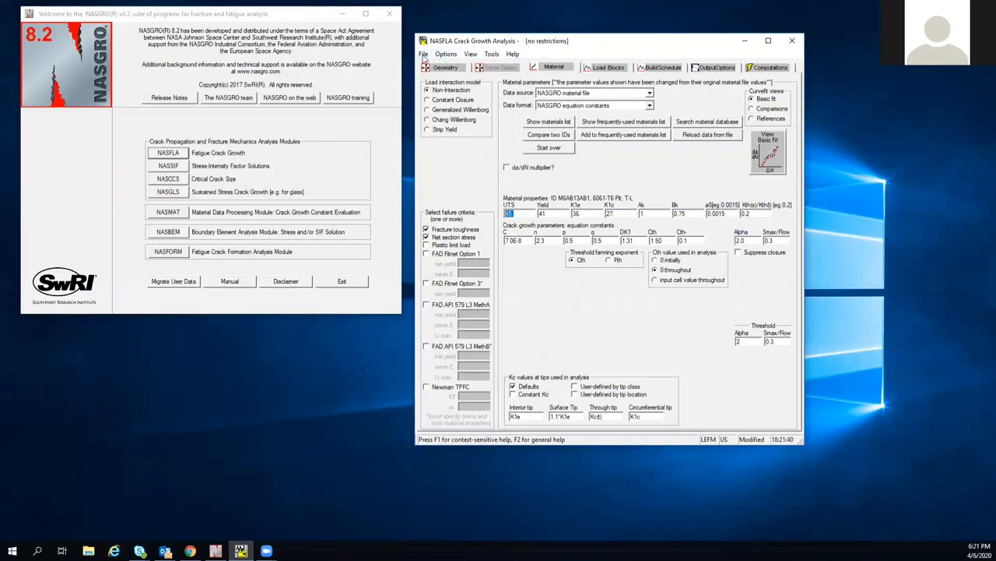
{"action": "left_click", "coordinate": [446, 55]}
{"action": "mouse_move", "coordinate": [458, 68]}
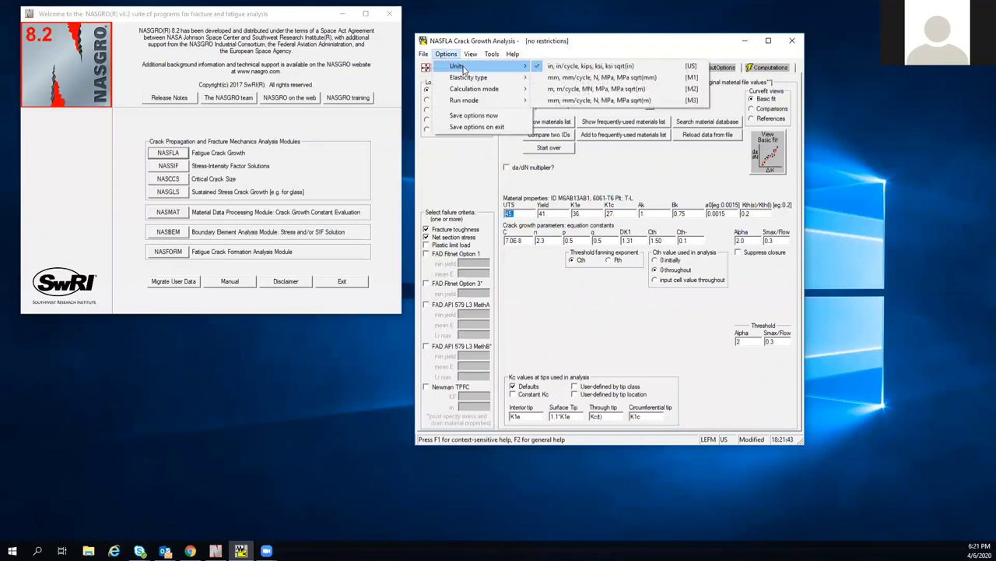
{"action": "left_click", "coordinate": [612, 68]}
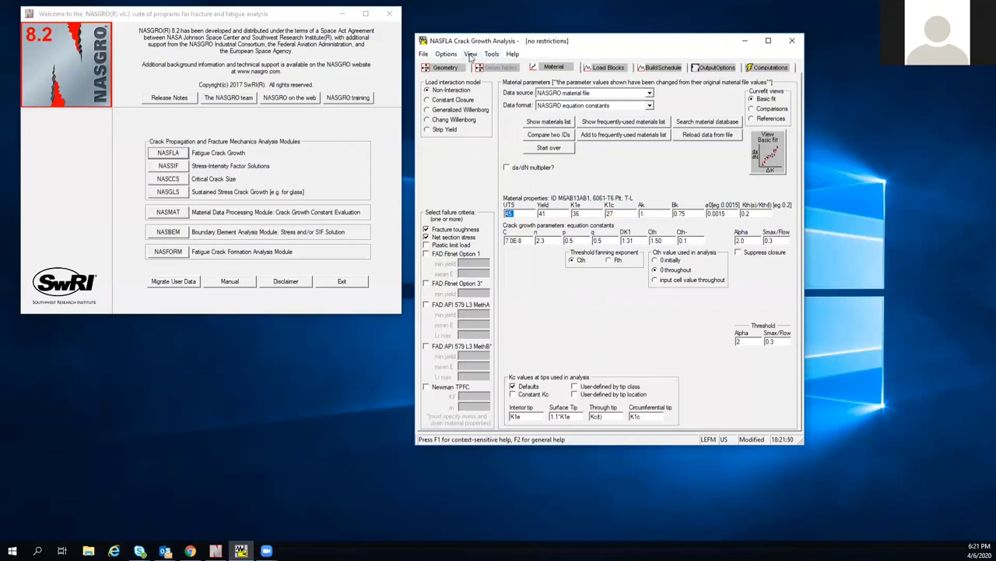
Review the load block's step 1 cycles and stresses together with the SC30 geometry dimensions.
{"action": "left_click", "coordinate": [603, 67]}
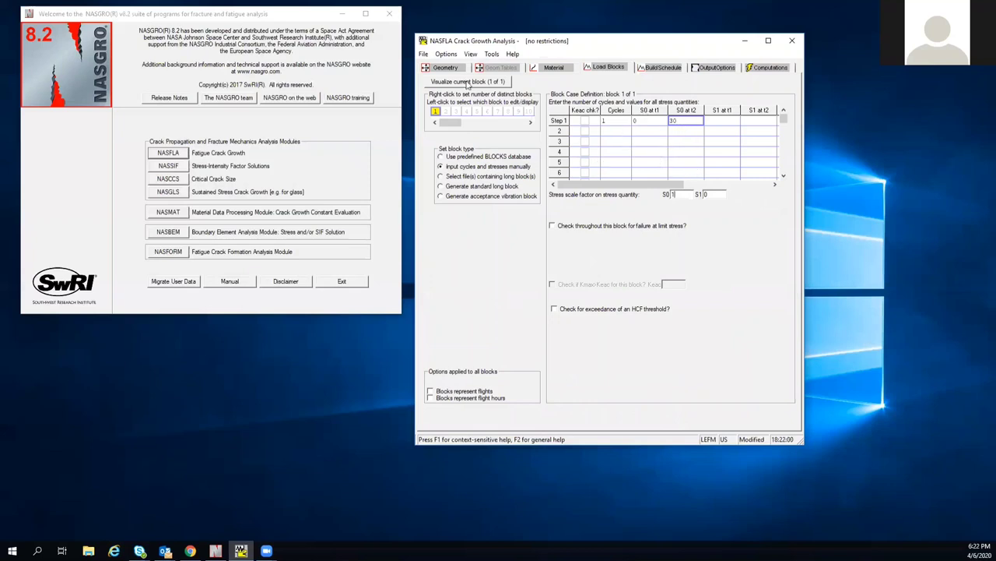
{"action": "left_click", "coordinate": [457, 68]}
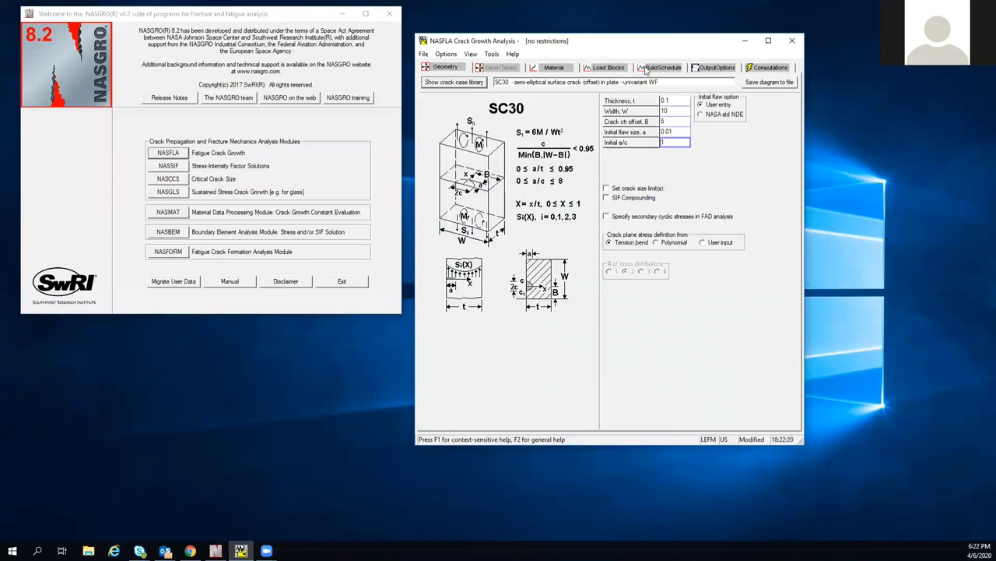
{"action": "left_click", "coordinate": [620, 68]}
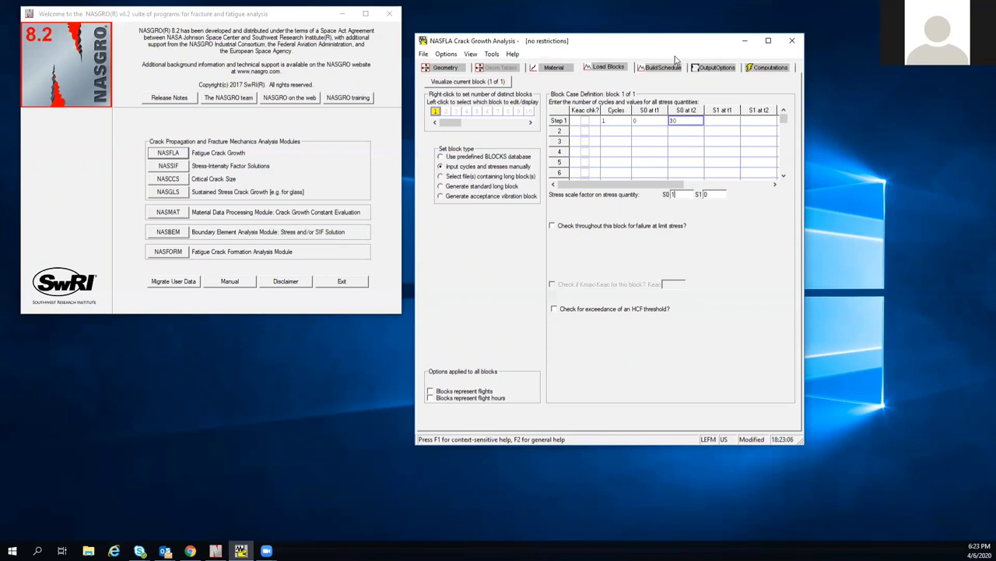
Examine the schedule's block case, times to apply and number of repeats against the cycles and stresses in the load block.
{"action": "left_click", "coordinate": [651, 68]}
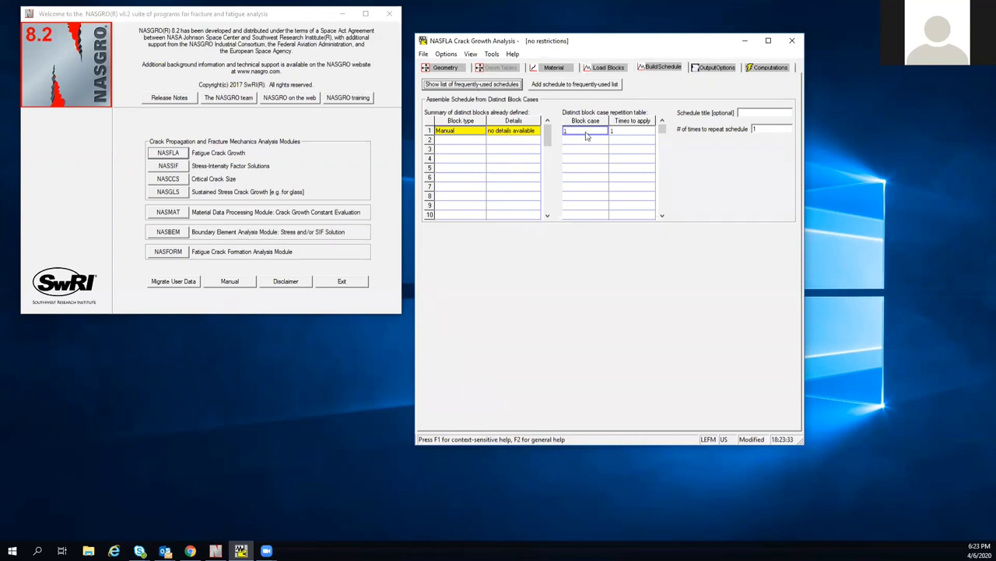
{"action": "left_click", "coordinate": [614, 69]}
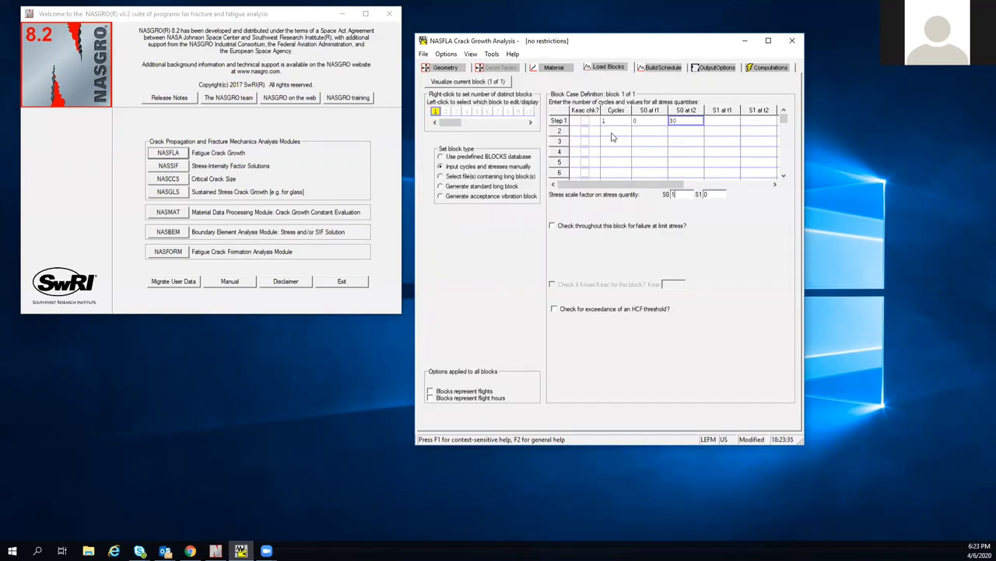
{"action": "left_click", "coordinate": [615, 141]}
{"action": "left_click", "coordinate": [617, 131]}
{"action": "left_click", "coordinate": [664, 67]}
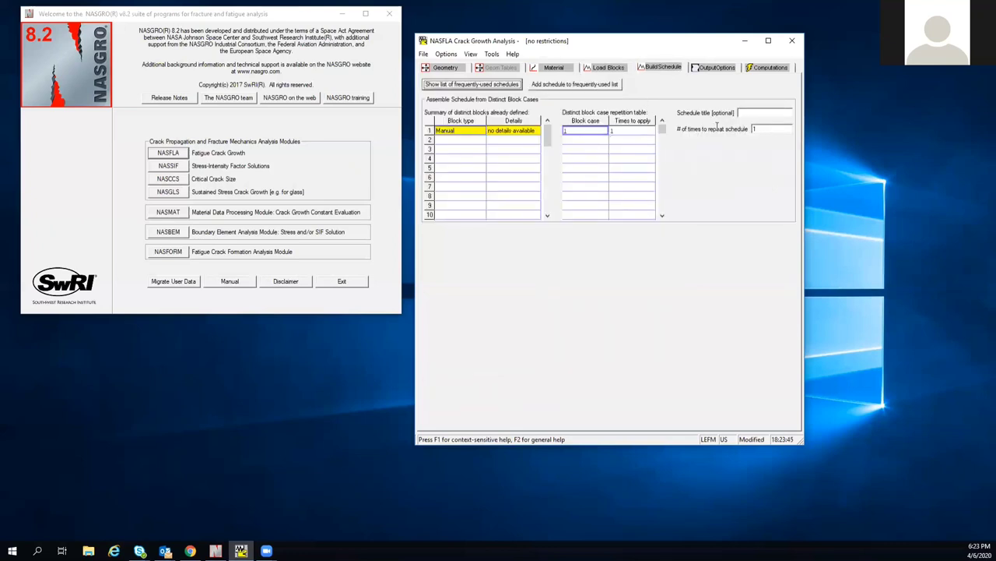
{"action": "left_click", "coordinate": [716, 127]}
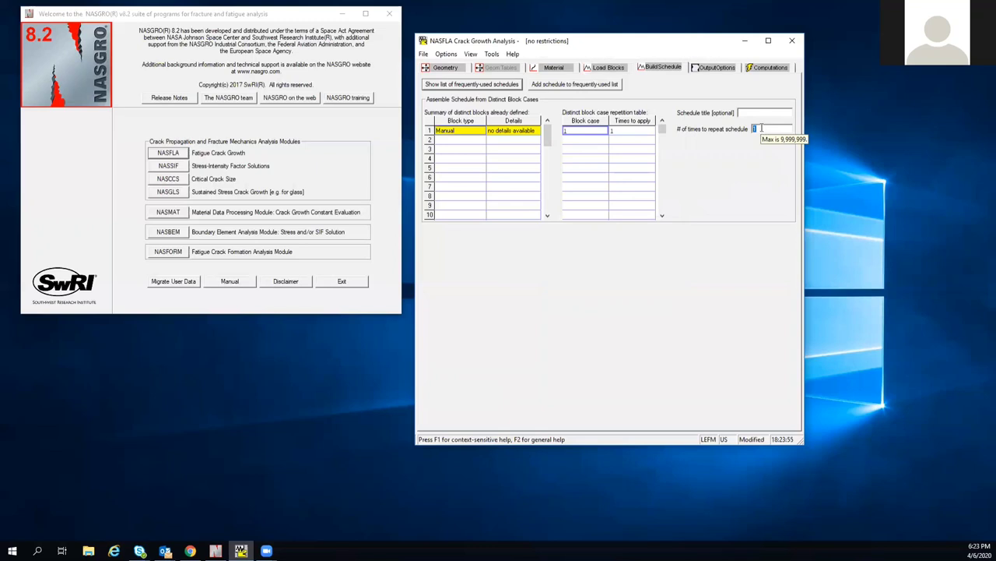
{"action": "left_click", "coordinate": [615, 67]}
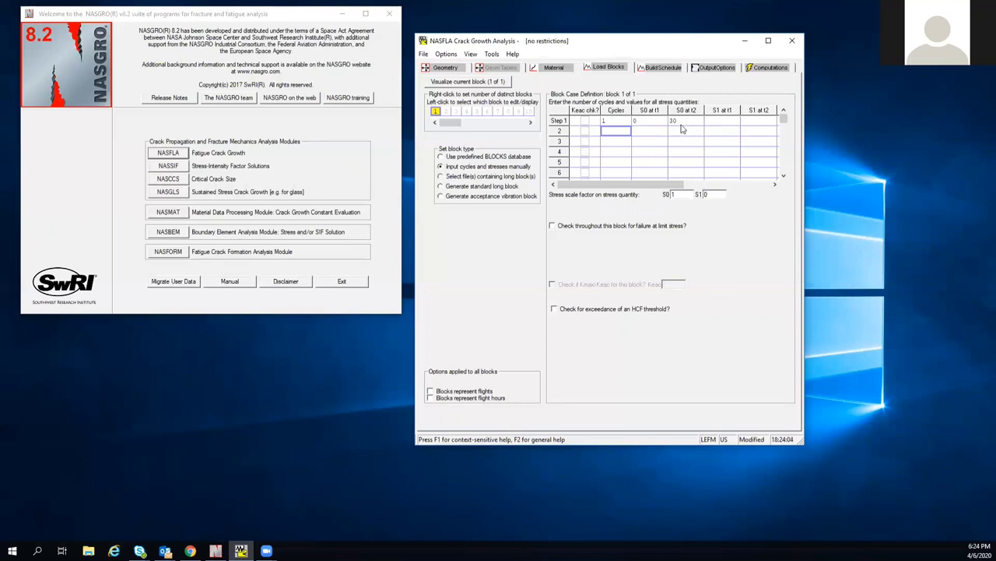
{"action": "left_click", "coordinate": [659, 68]}
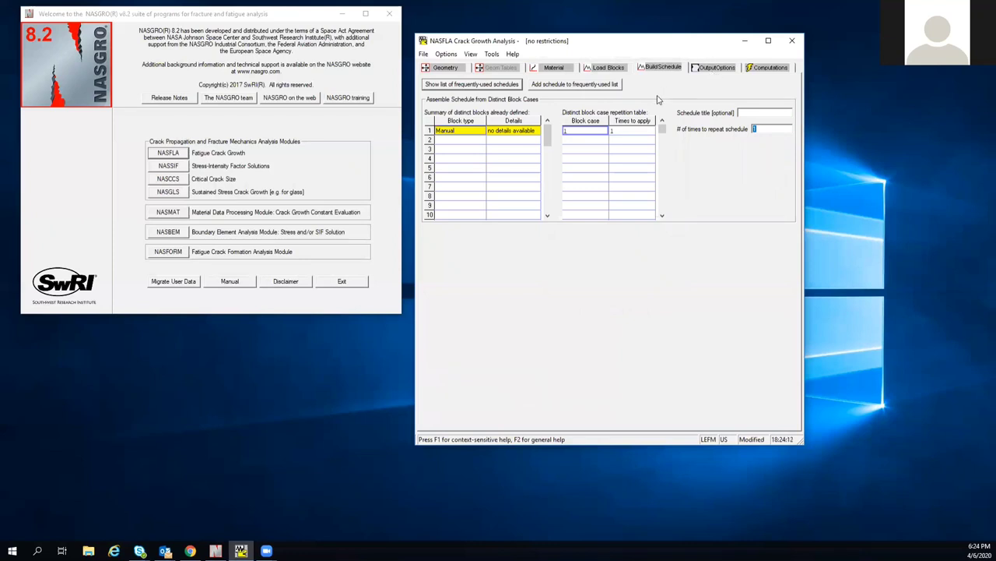
Run the crack growth computation, saving the project input as test1.
{"action": "left_click", "coordinate": [717, 68]}
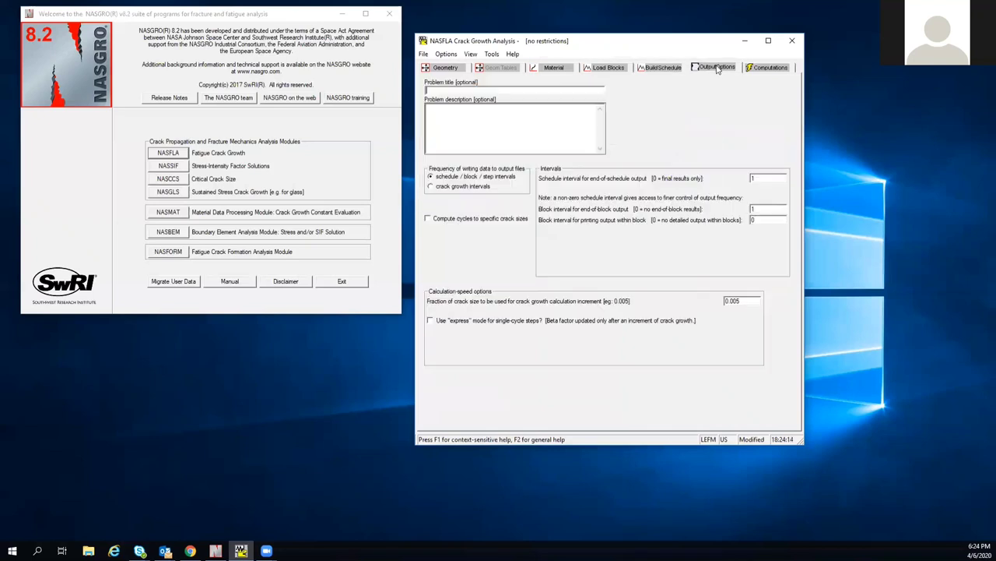
{"action": "left_click", "coordinate": [752, 68]}
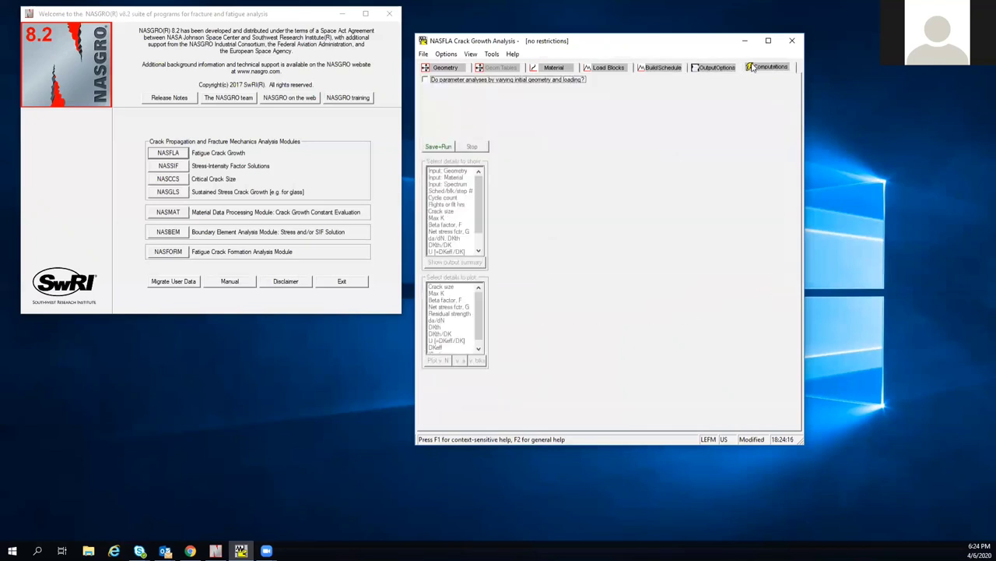
{"action": "left_click", "coordinate": [438, 148]}
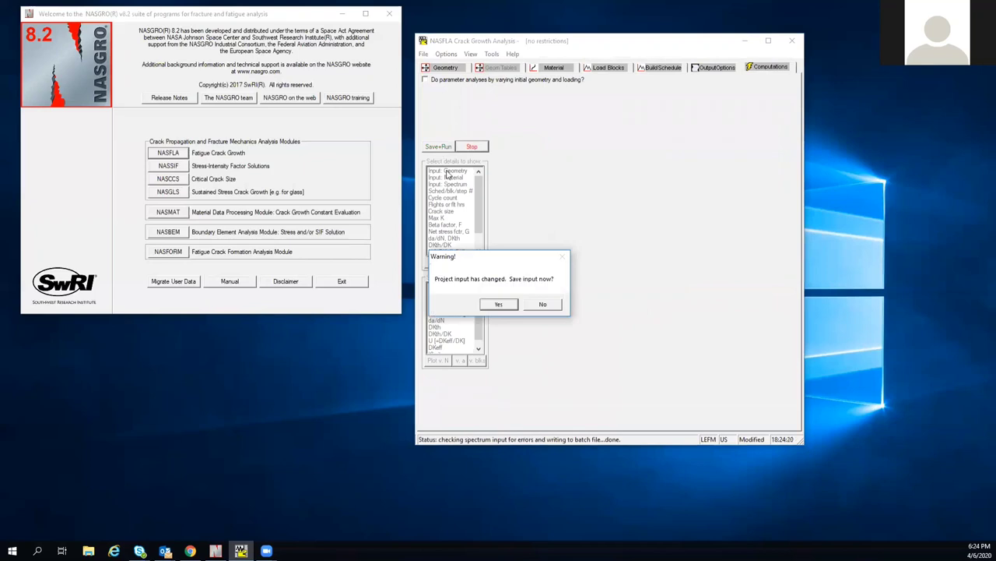
{"action": "left_click", "coordinate": [506, 308]}
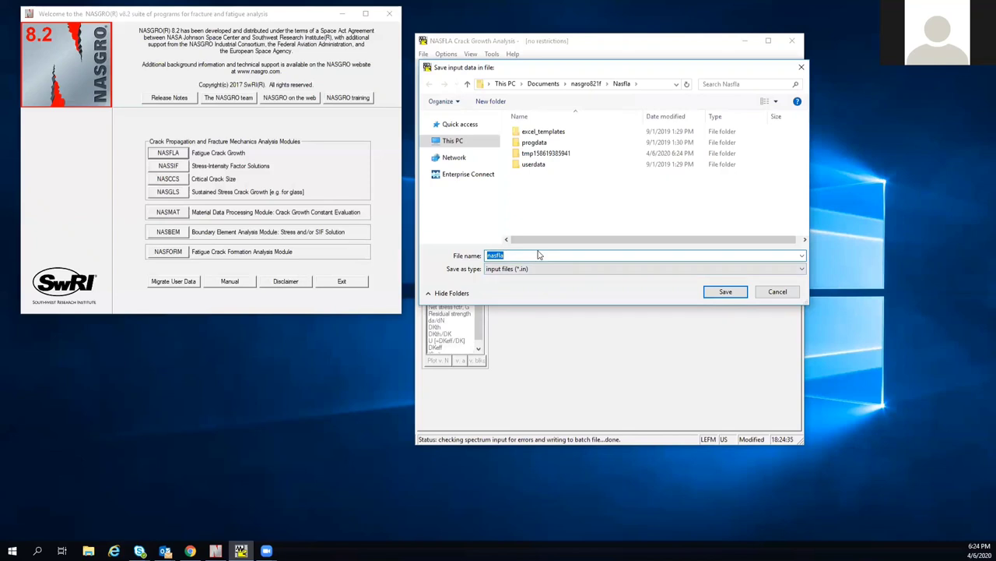
{"action": "type", "text": "test1"}
{"action": "key", "text": "Return"}
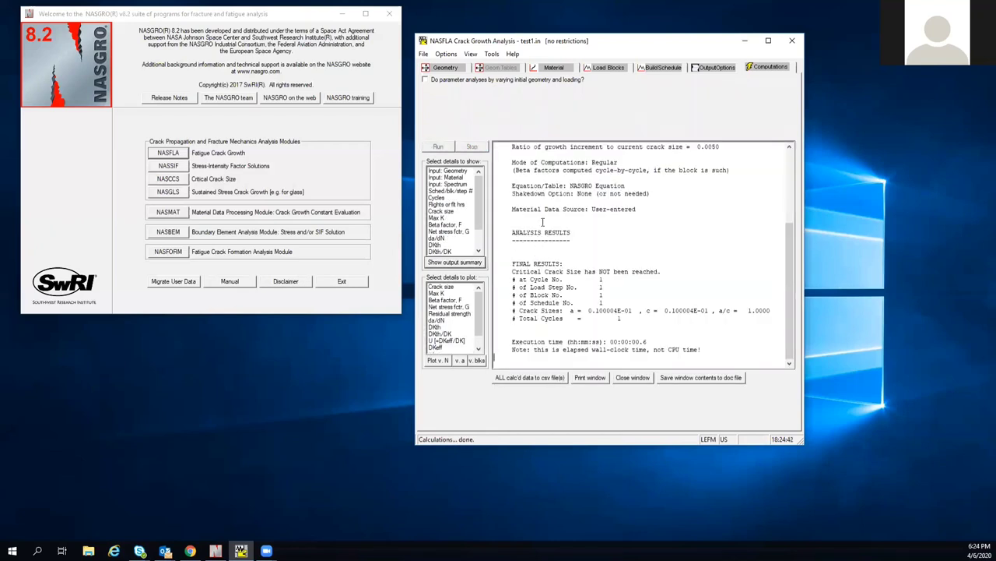
Read the output summary from the problem title and units down to the final results.
{"action": "left_click_drag", "start_coordinate": [785, 258], "coordinate": [773, 174]}
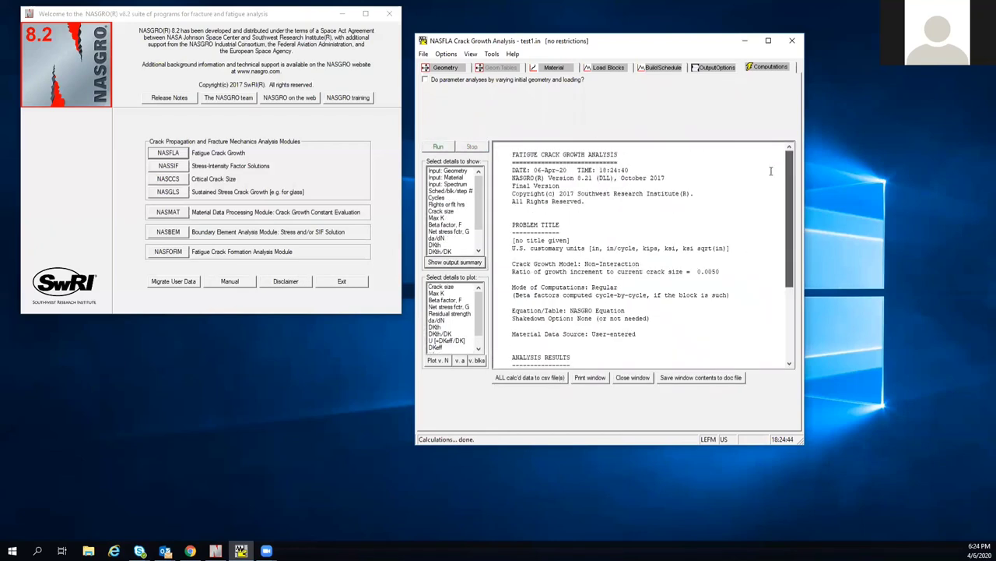
{"action": "left_click_drag", "start_coordinate": [673, 237], "coordinate": [706, 254]}
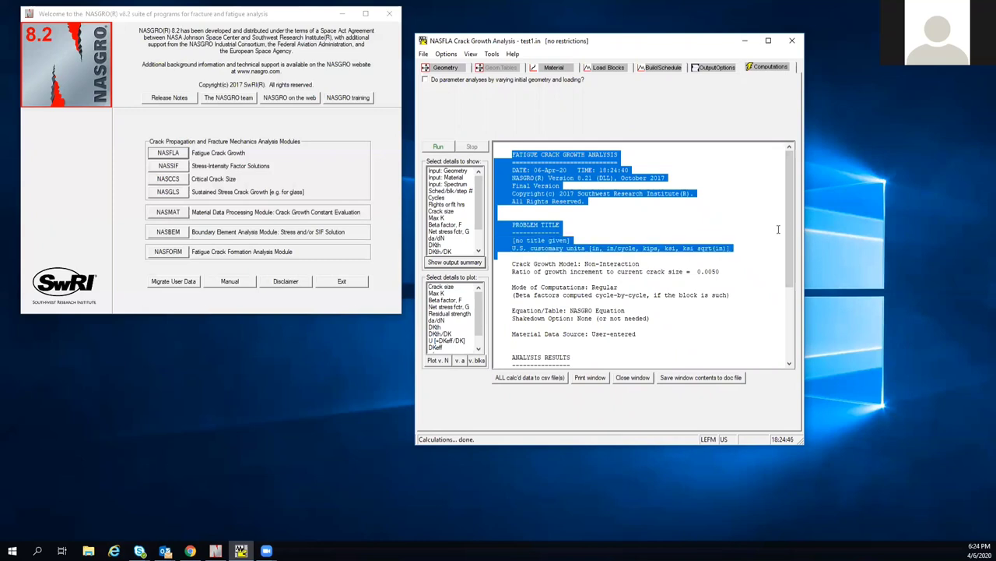
{"action": "left_click_drag", "start_coordinate": [791, 230], "coordinate": [797, 317]}
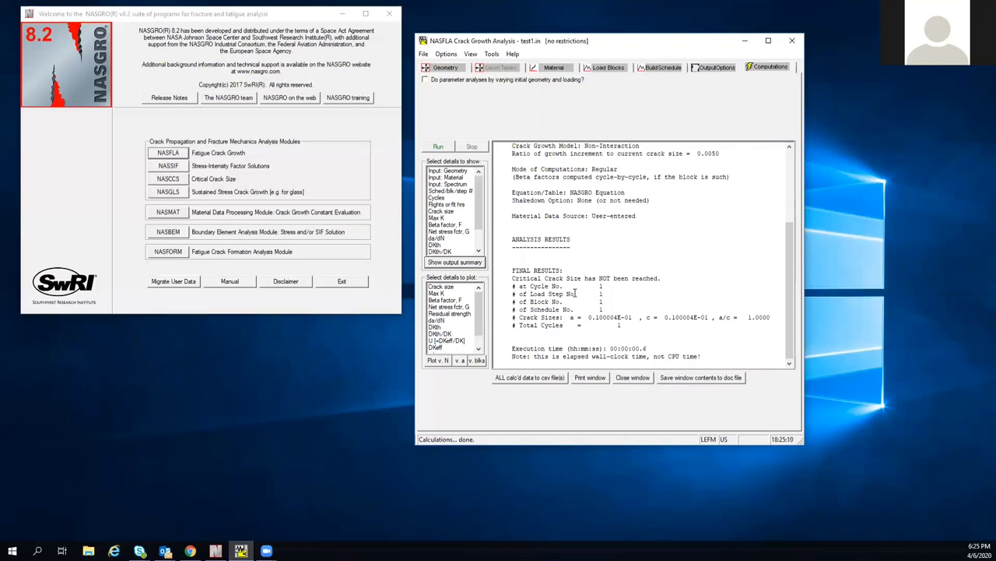
Compare the final crack sizes a and c in the results with the initial flaw geometry, and check the material properties.
{"action": "left_click", "coordinate": [553, 67]}
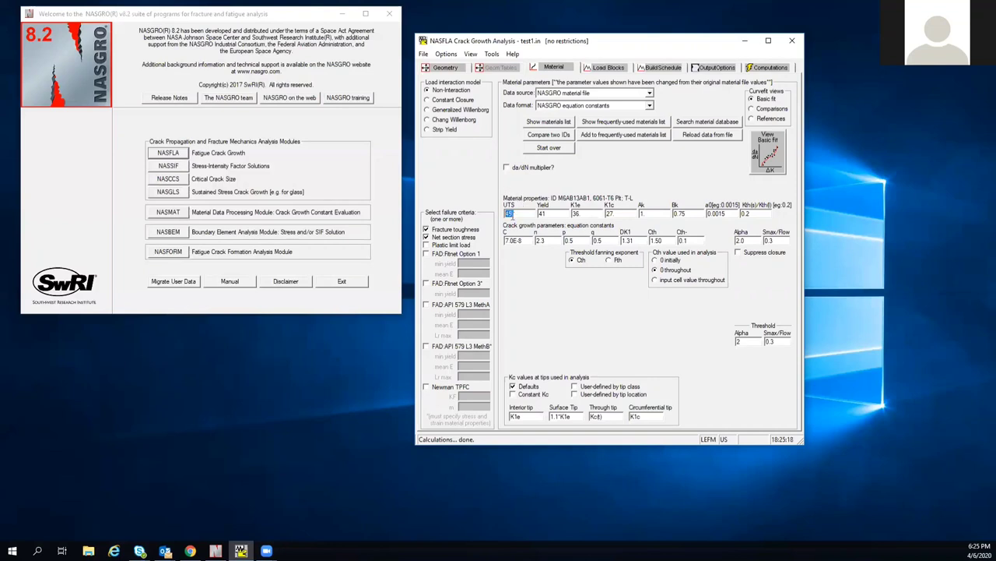
{"action": "left_click", "coordinate": [759, 67]}
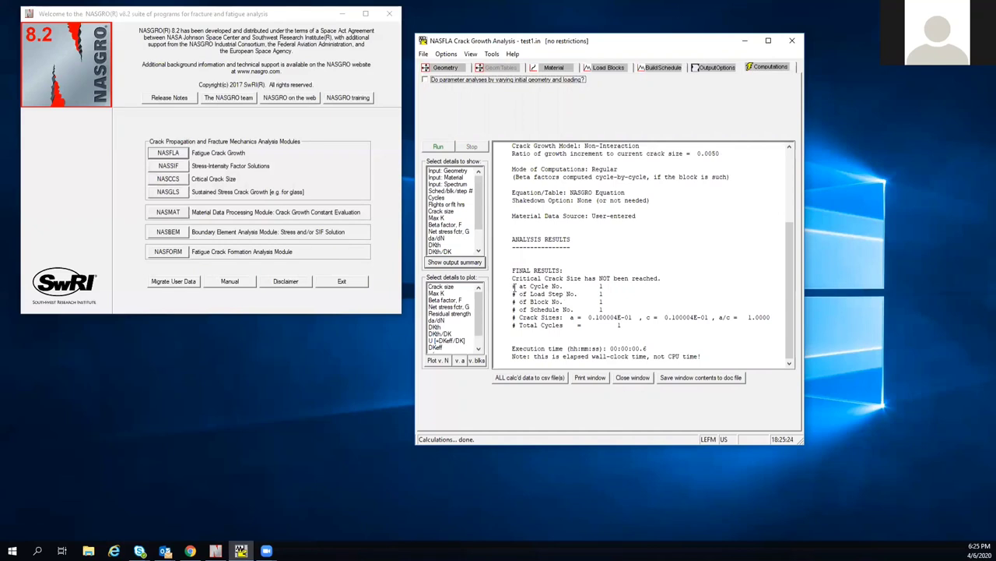
{"action": "left_click", "coordinate": [456, 69]}
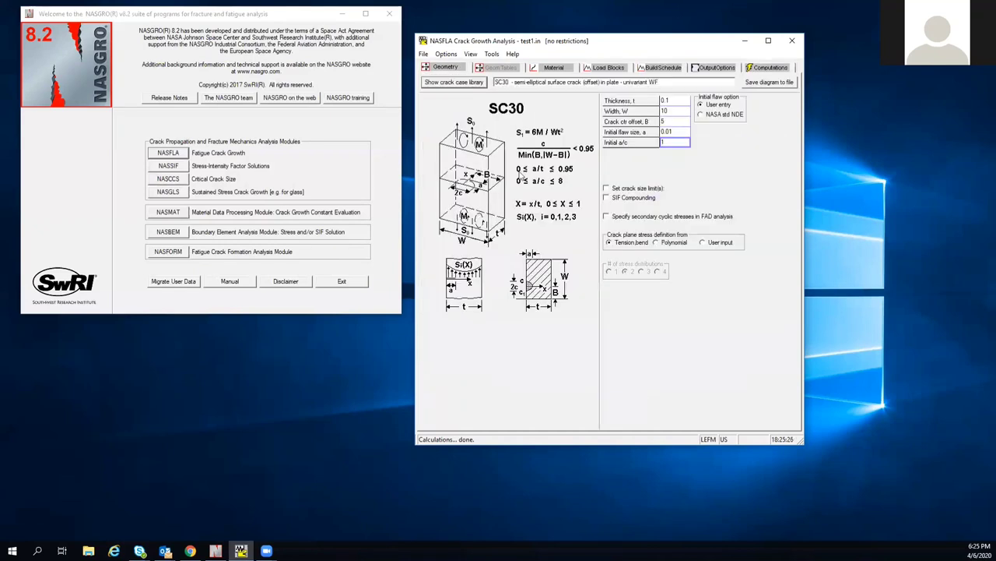
{"action": "left_click", "coordinate": [762, 68]}
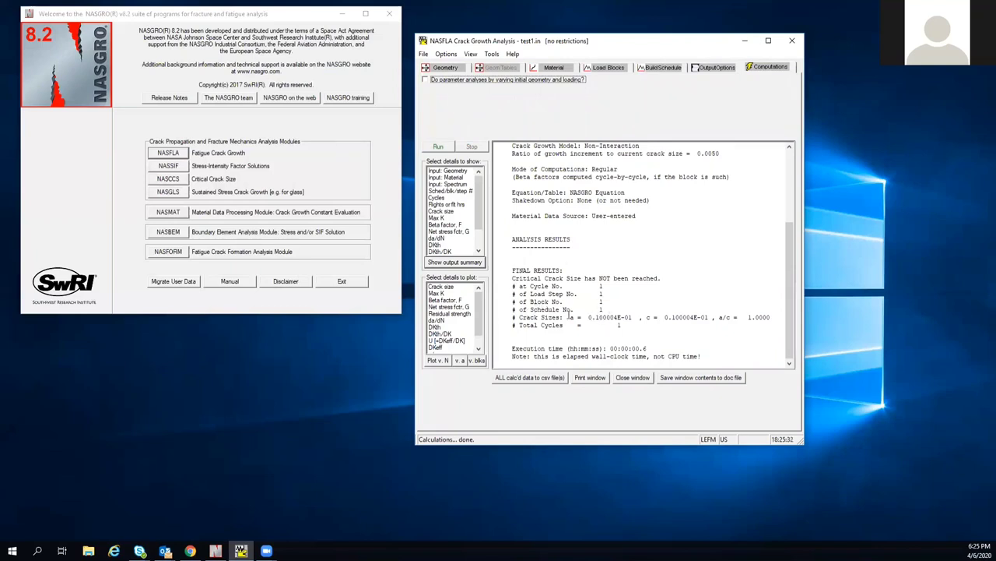
{"action": "left_click", "coordinate": [444, 67]}
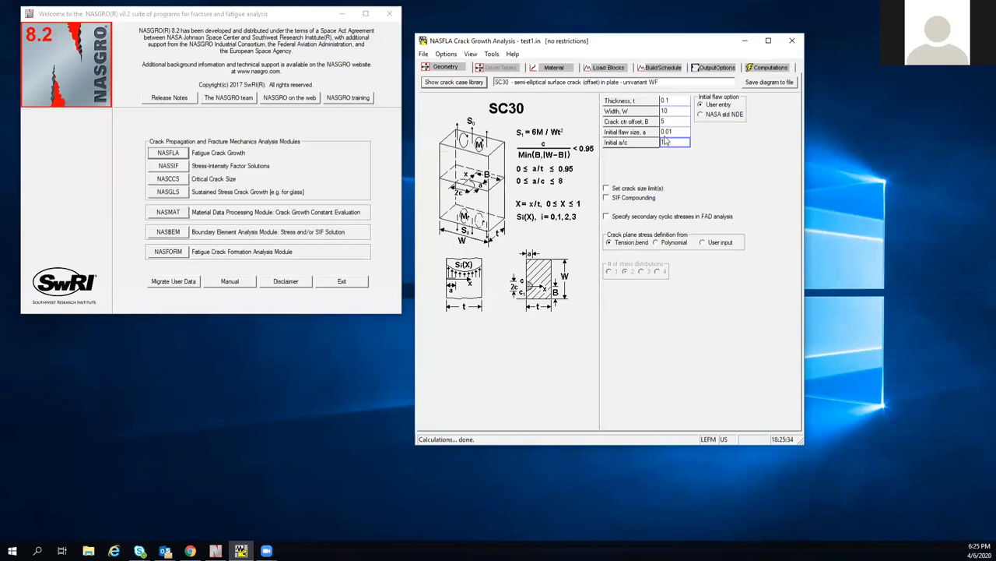
{"action": "left_click", "coordinate": [767, 67]}
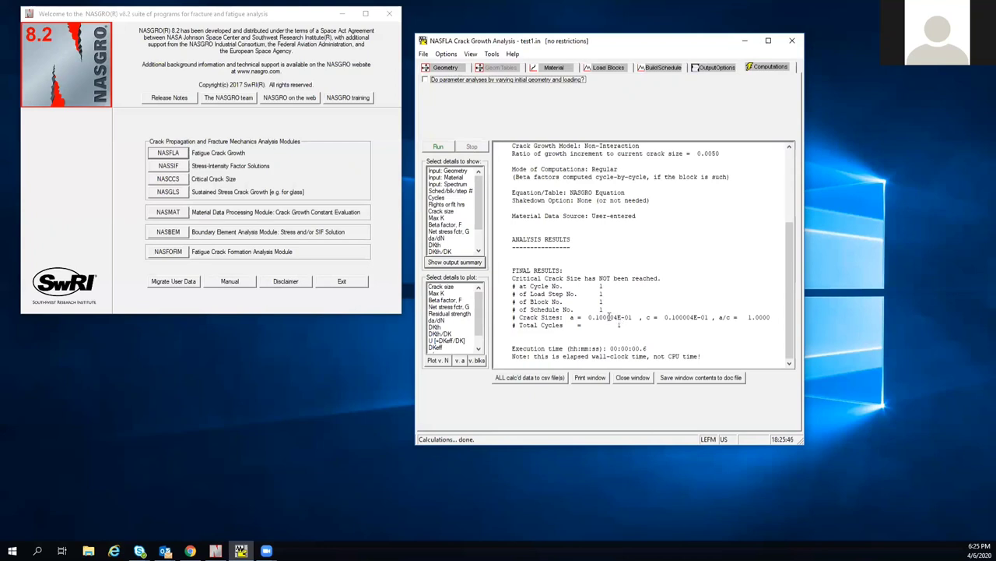
{"action": "left_click", "coordinate": [588, 317]}
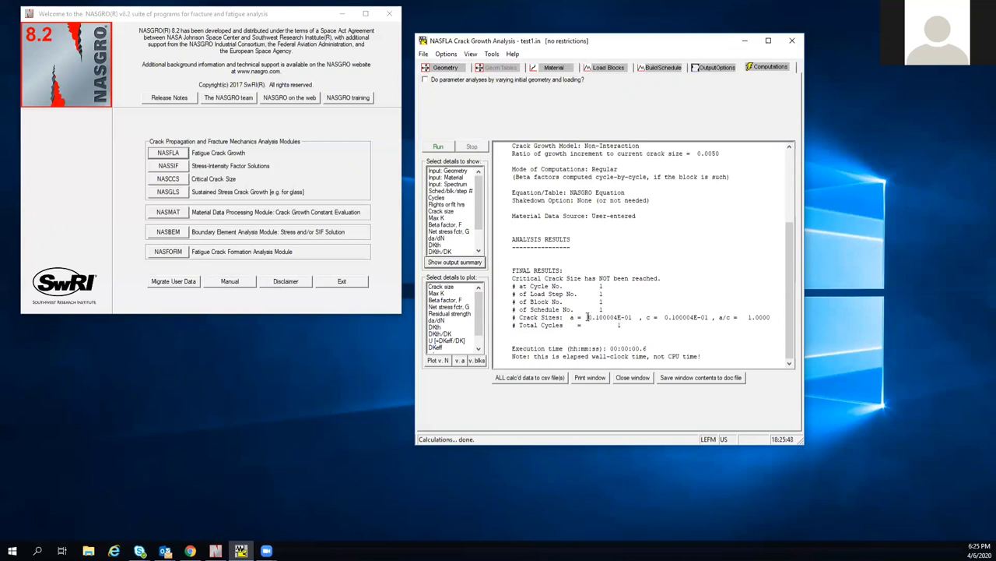
{"action": "left_click_drag", "start_coordinate": [589, 317], "coordinate": [618, 317]}
{"action": "left_click", "coordinate": [655, 297]}
Check the load block and set the number of times to repeat the schedule to 10000.
{"action": "left_click", "coordinate": [605, 68]}
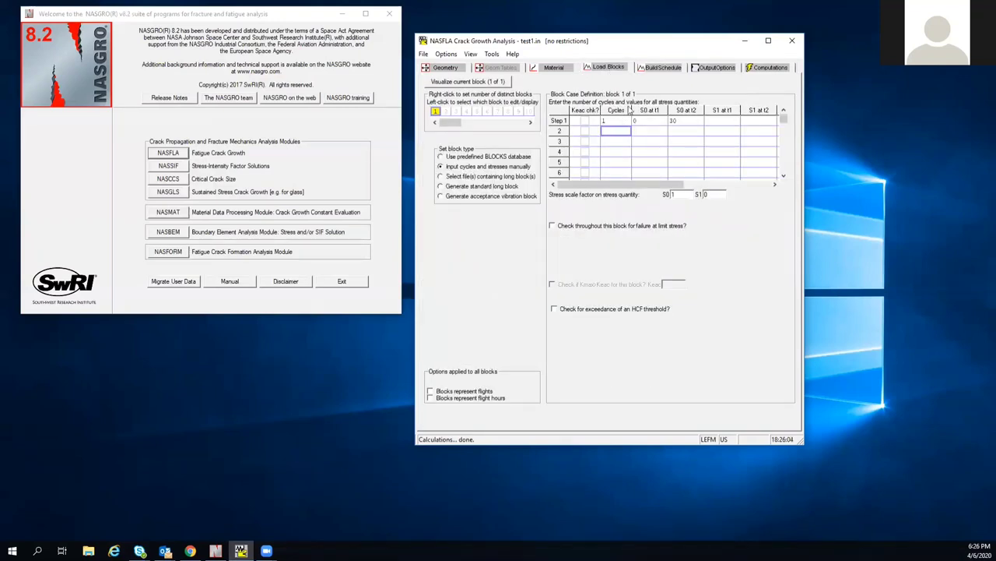
{"action": "left_click", "coordinate": [662, 68]}
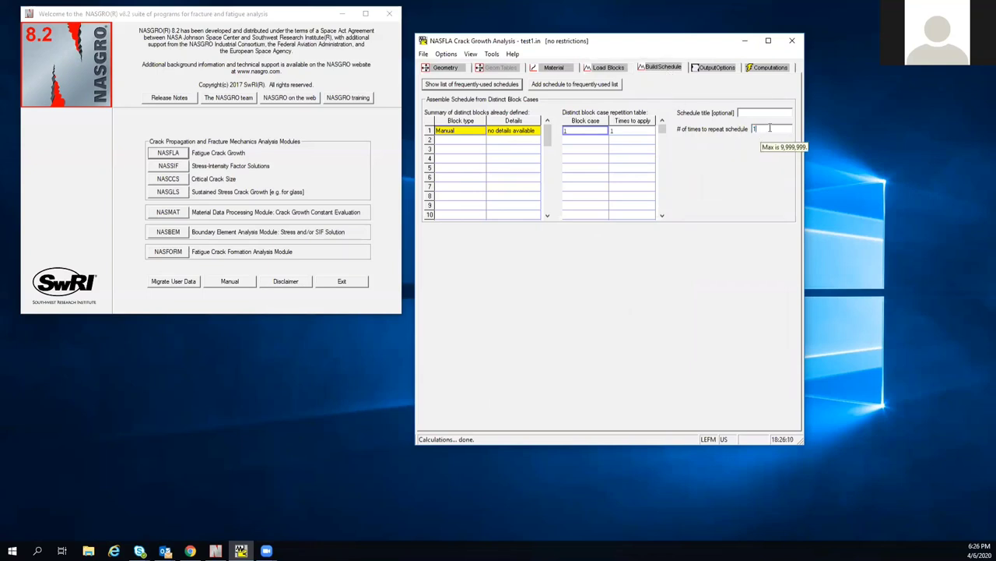
{"action": "left_click", "coordinate": [770, 128]}
{"action": "type", "text": "0000"}
Rerun the crack growth computation without saving the changed project input.
{"action": "left_click", "coordinate": [761, 69]}
{"action": "left_click", "coordinate": [437, 148]}
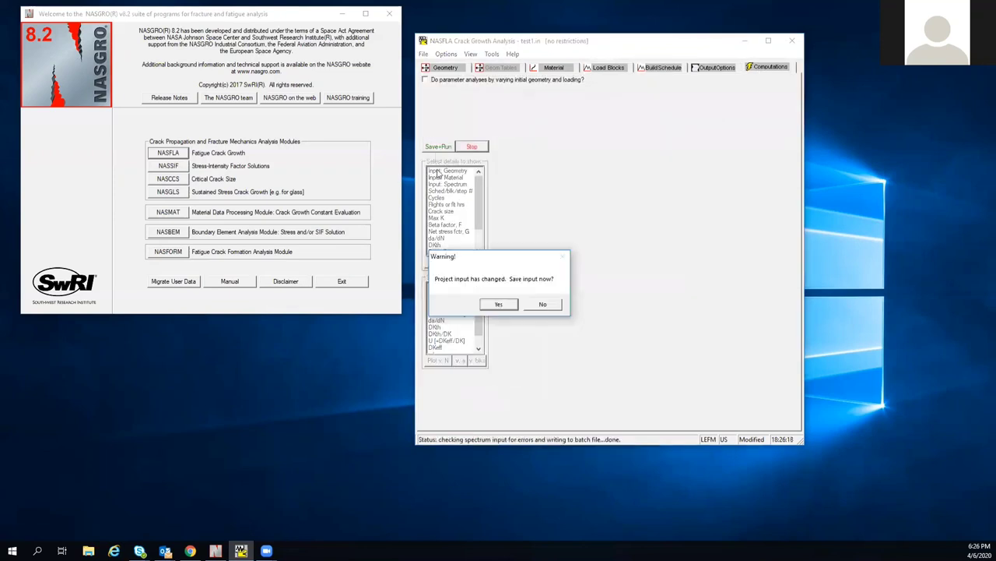
{"action": "left_click", "coordinate": [541, 312]}
{"action": "left_click", "coordinate": [580, 313]}
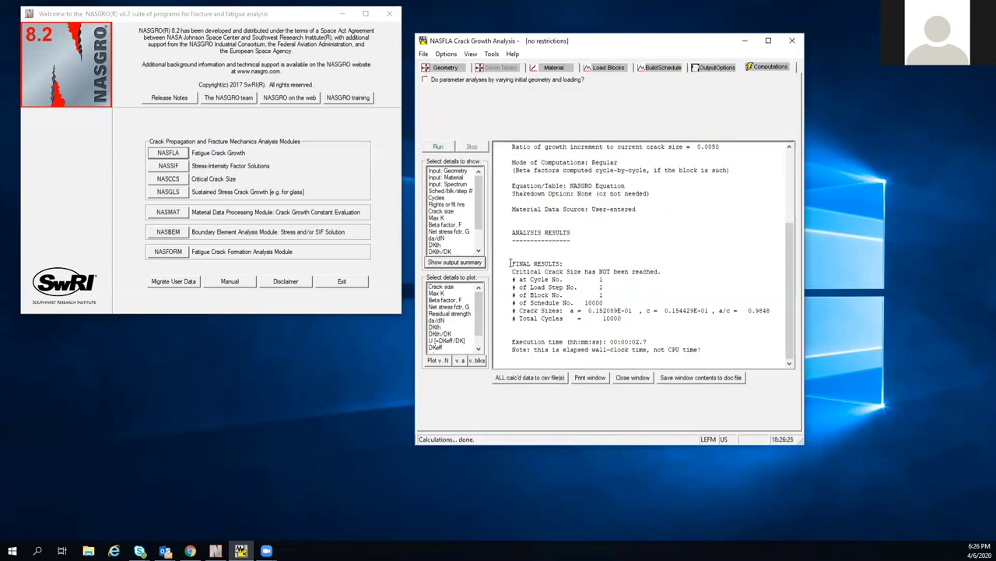
Examine the new final results and compare them with the load block stresses, initial flaw size and plate thickness.
{"action": "left_click_drag", "start_coordinate": [509, 263], "coordinate": [666, 271]}
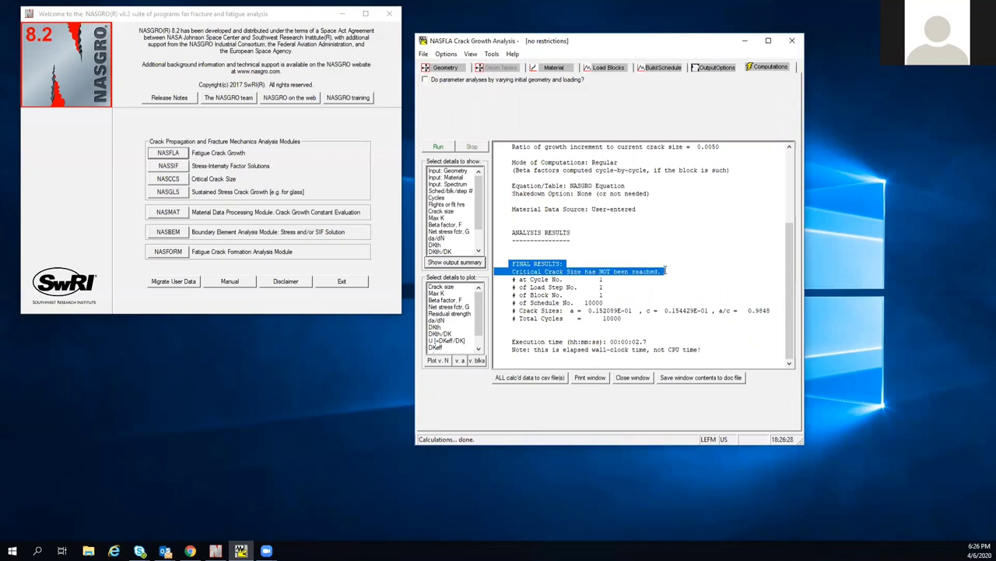
{"action": "left_click", "coordinate": [604, 309]}
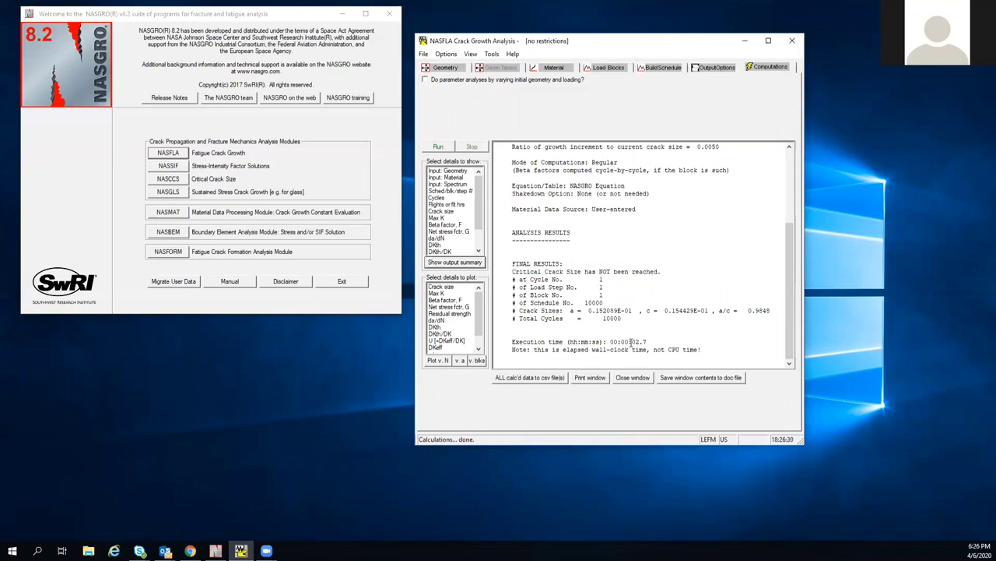
{"action": "left_click", "coordinate": [604, 67]}
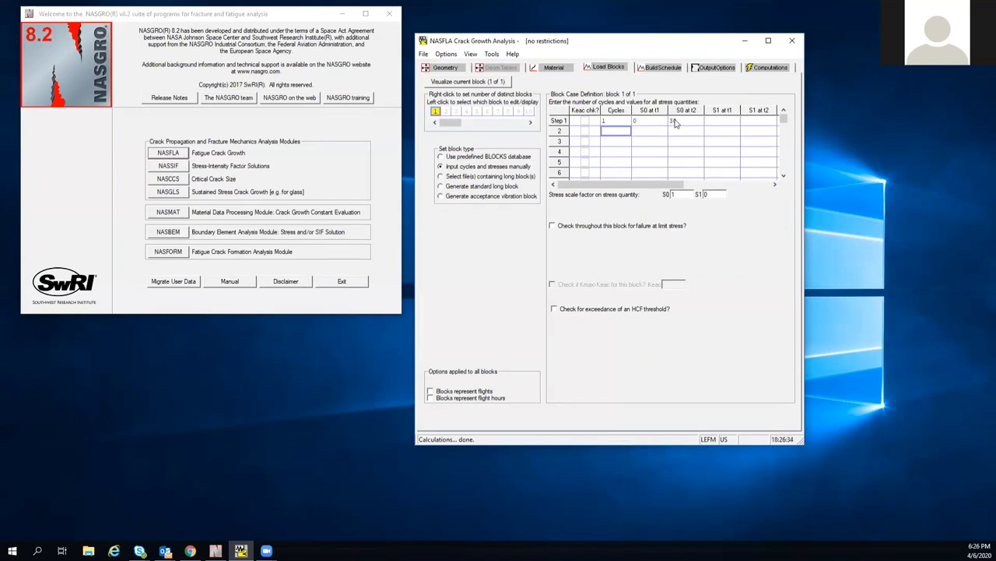
{"action": "left_click", "coordinate": [770, 68]}
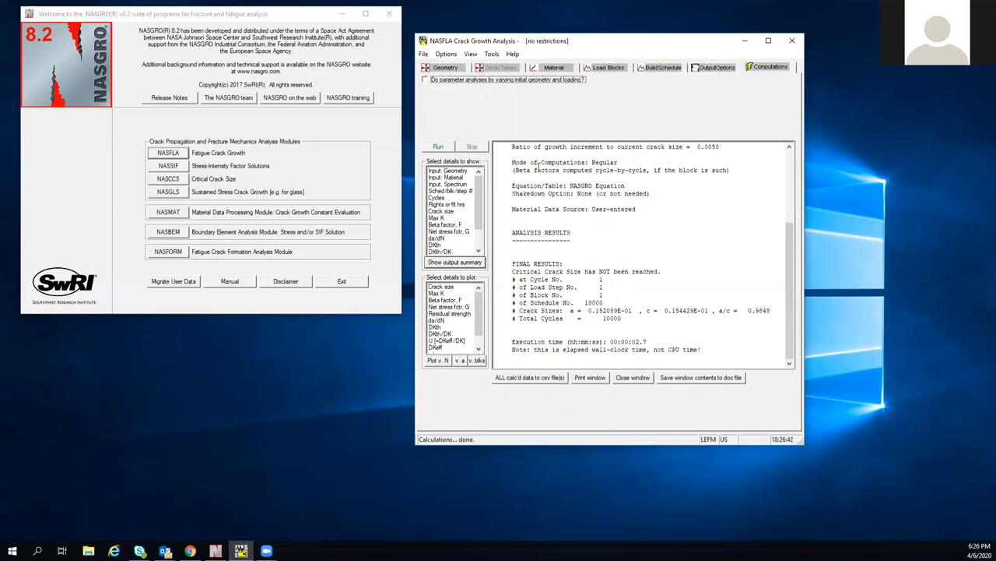
{"action": "left_click", "coordinate": [449, 68]}
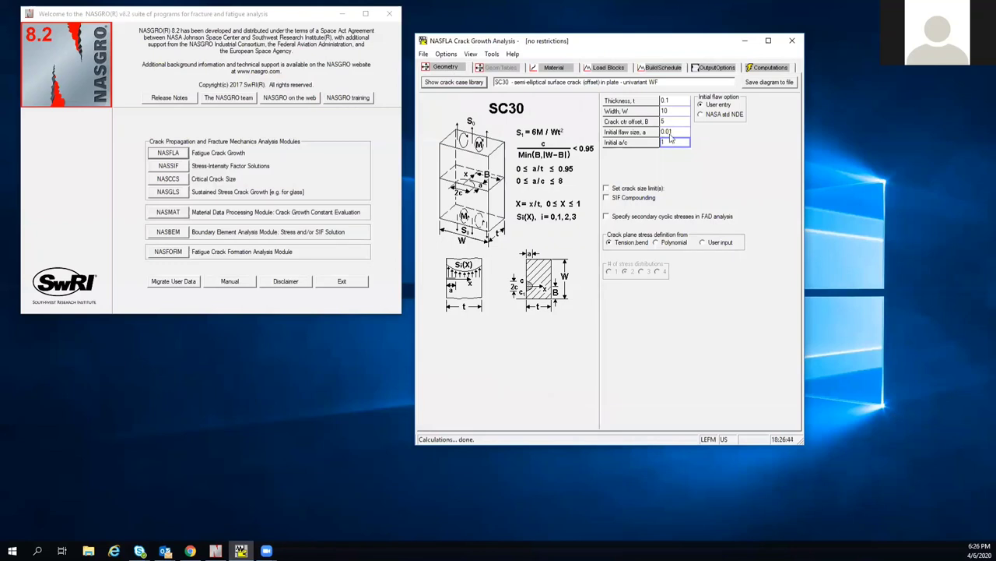
{"action": "left_click", "coordinate": [766, 67]}
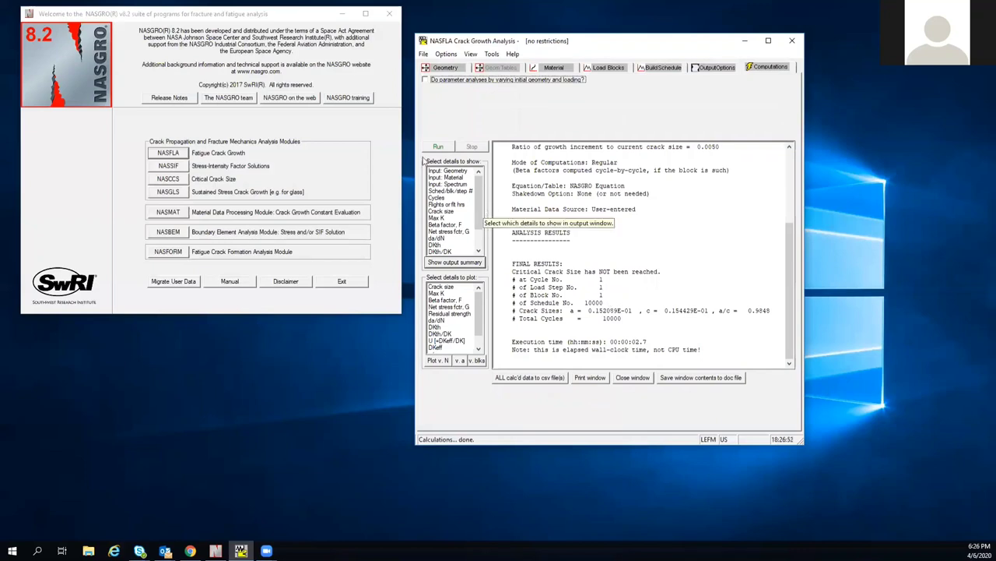
{"action": "left_click", "coordinate": [456, 70]}
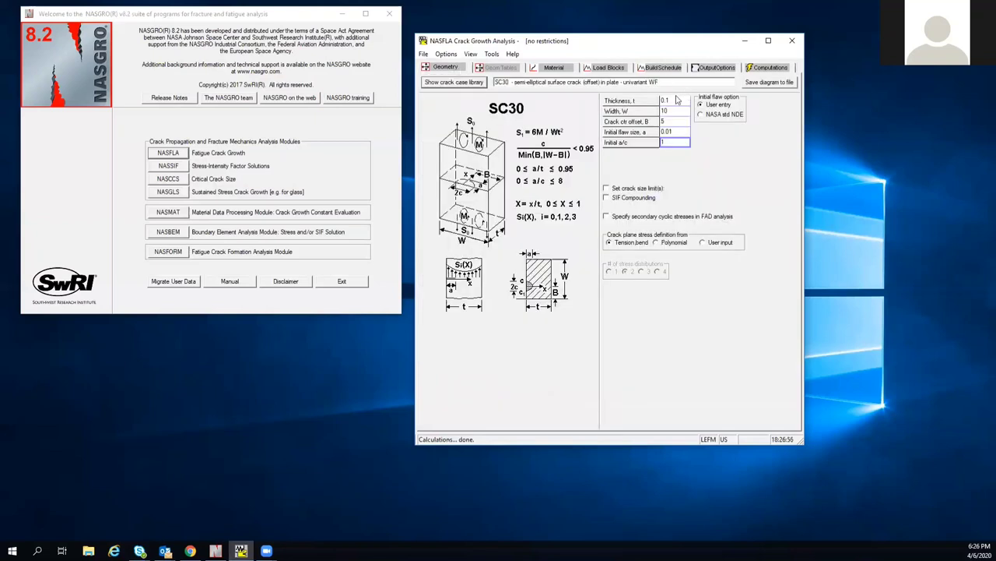
Plot crack size against number of cycles and examine the growth curves for the a-tip and c-tip.
{"action": "left_click", "coordinate": [768, 68]}
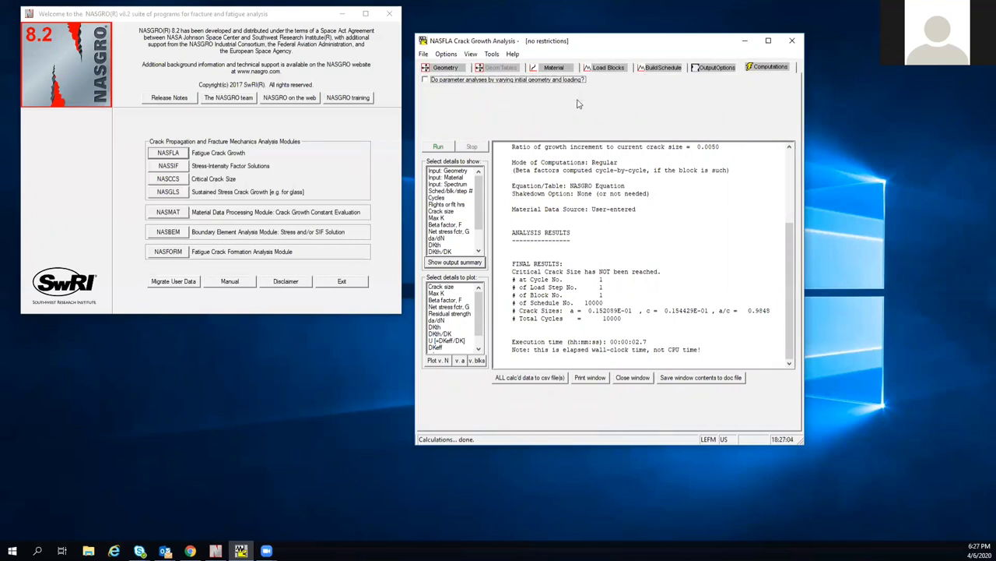
{"action": "left_click", "coordinate": [481, 315]}
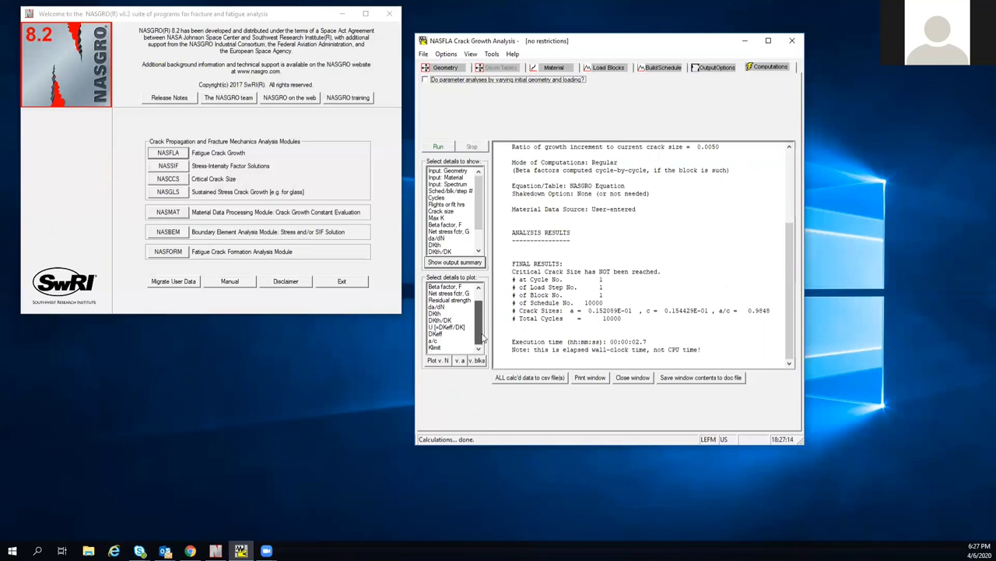
{"action": "left_click_drag", "start_coordinate": [482, 337], "coordinate": [483, 300]}
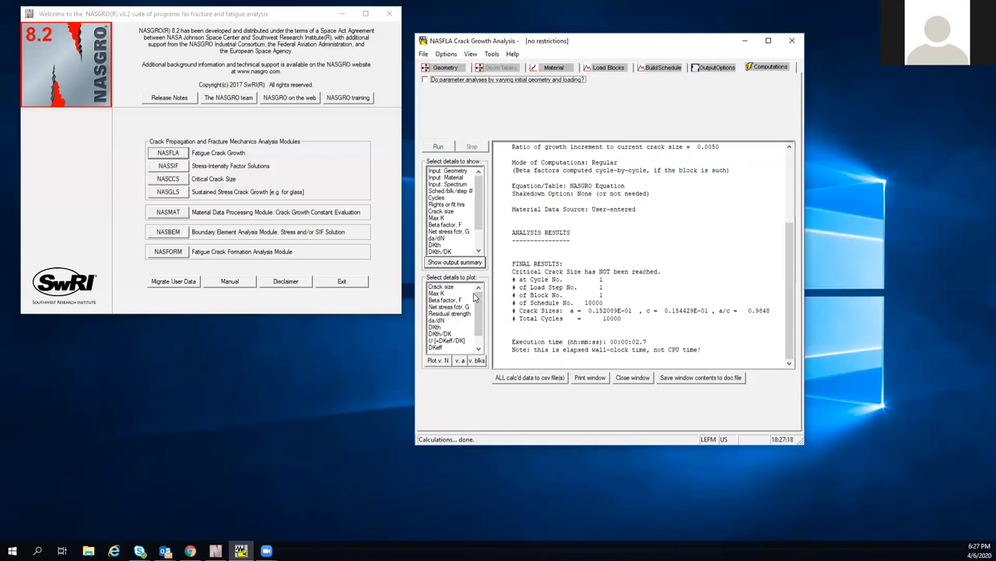
{"action": "left_click", "coordinate": [442, 288]}
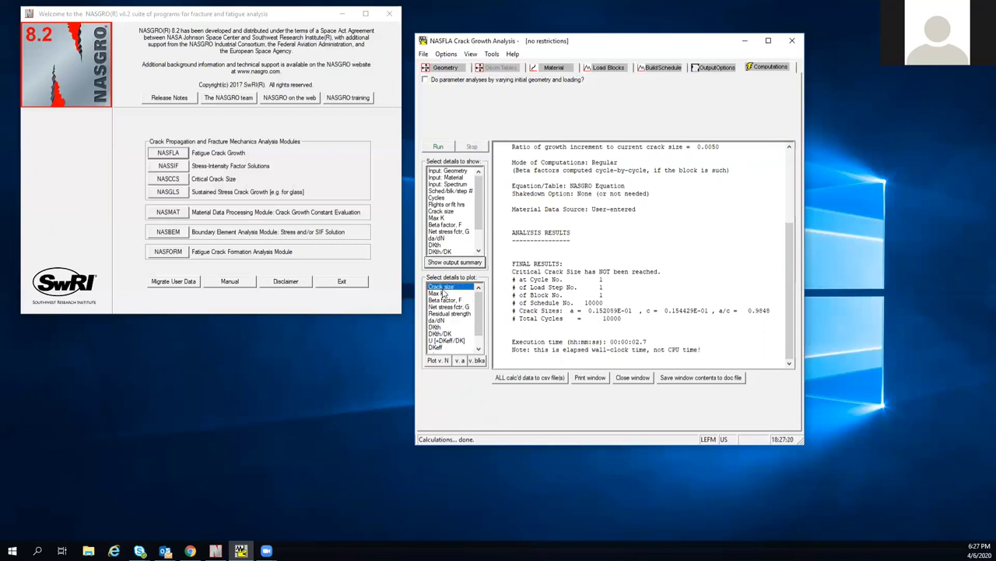
{"action": "left_click", "coordinate": [440, 361]}
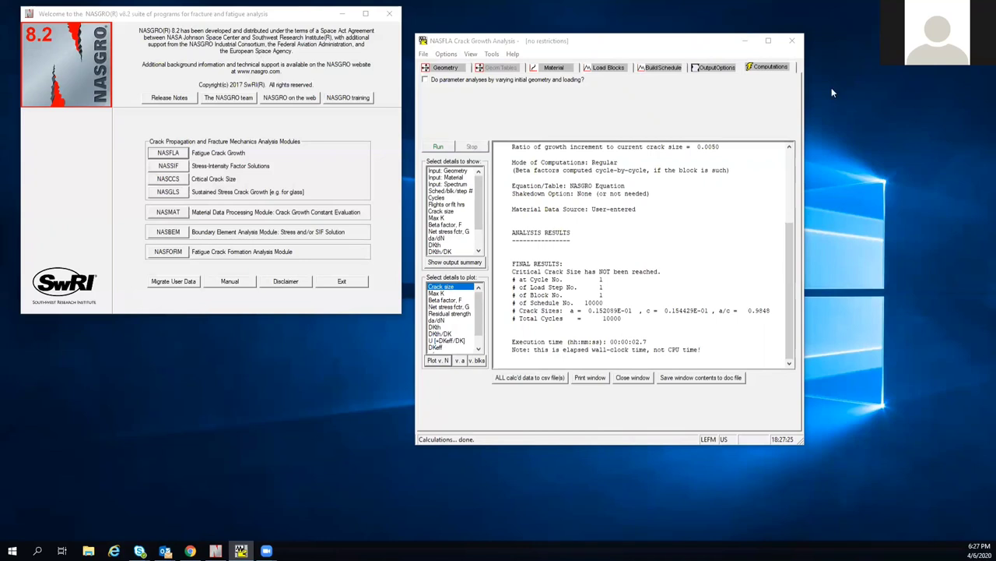
{"action": "left_click", "coordinate": [814, 280]}
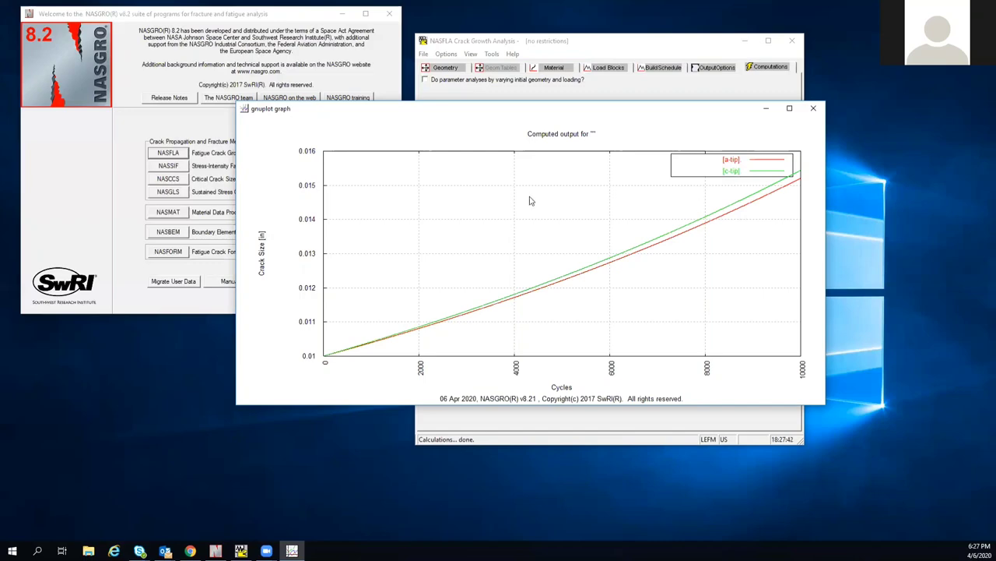
{"action": "left_click", "coordinate": [622, 42]}
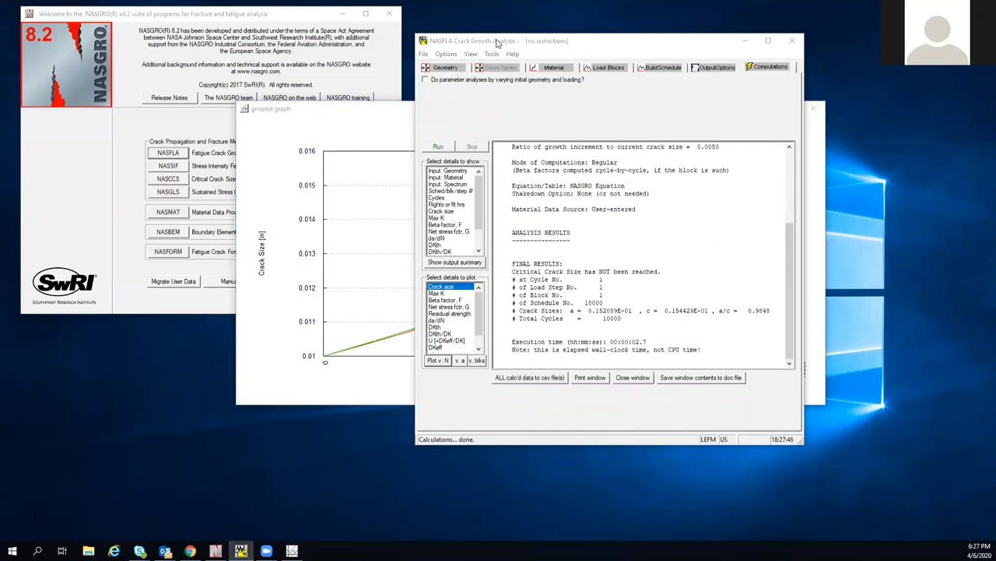
{"action": "left_click", "coordinate": [348, 111]}
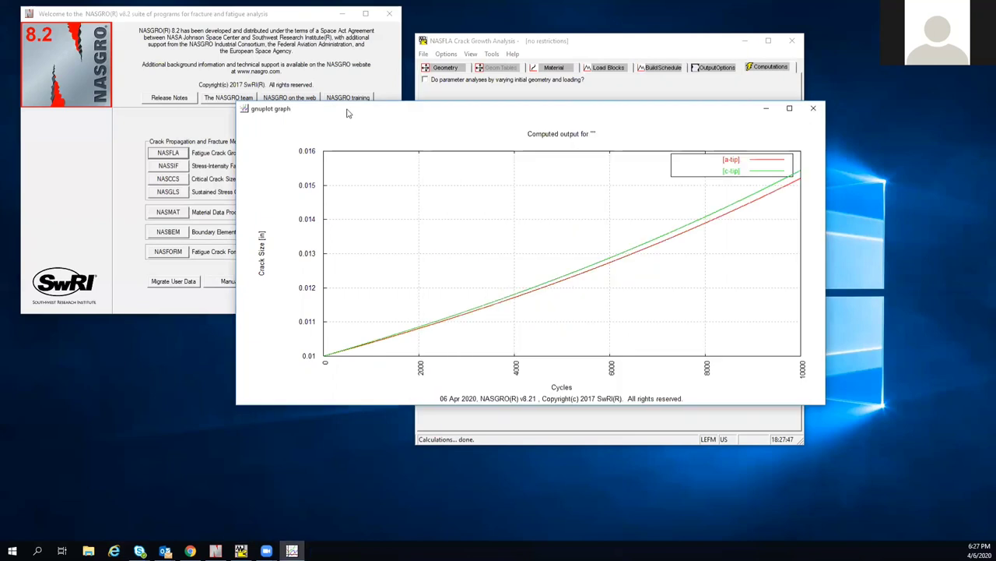
{"action": "left_click", "coordinate": [814, 108]}
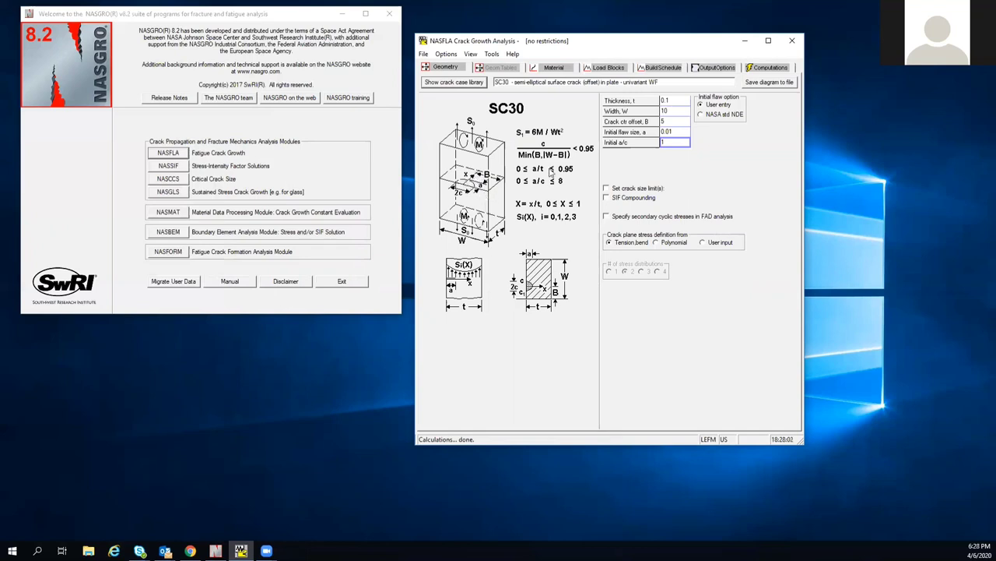
Reopen the crack size versus cycles plot to compare the two crack tips again, and close it.
{"action": "left_click", "coordinate": [766, 68]}
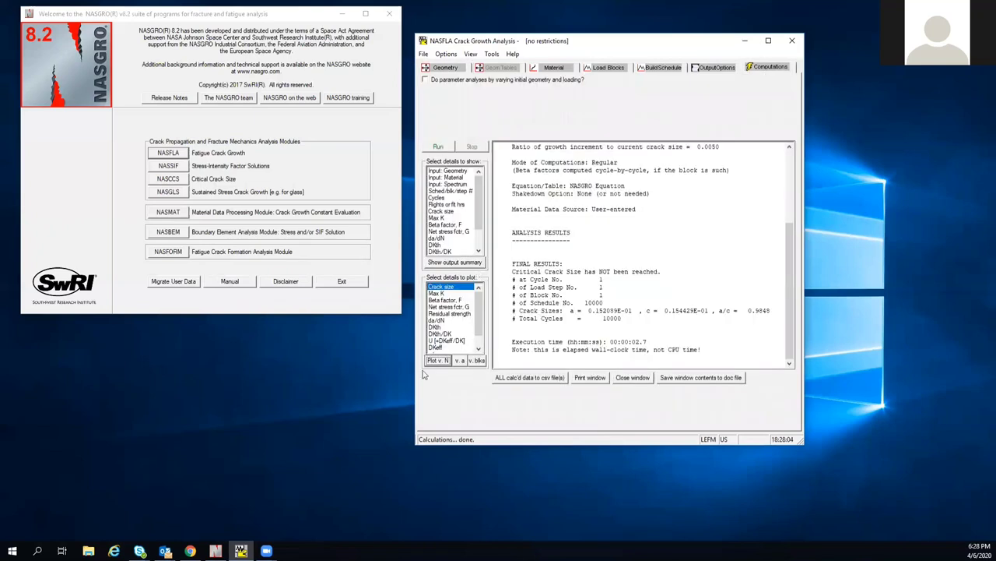
{"action": "left_click", "coordinate": [436, 360]}
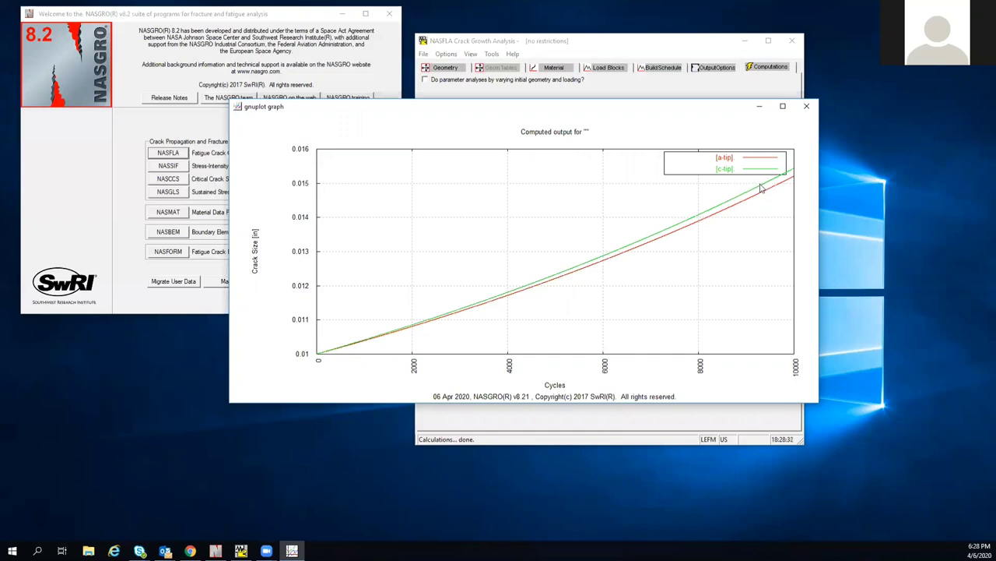
{"action": "left_click", "coordinate": [806, 106]}
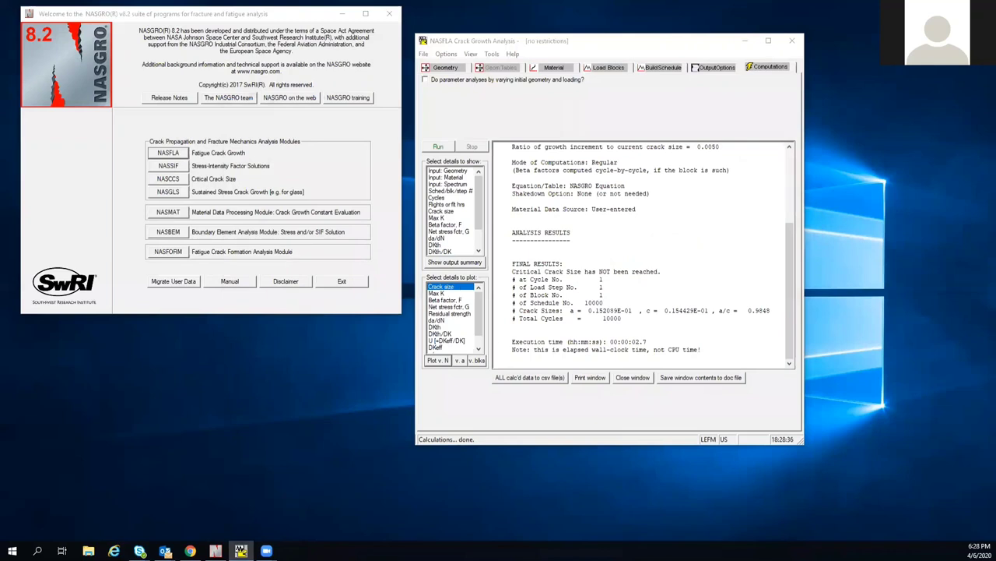
Plot Max K against number of cycles, examine the curves for both crack tips, and close the graph.
{"action": "left_click", "coordinate": [442, 293]}
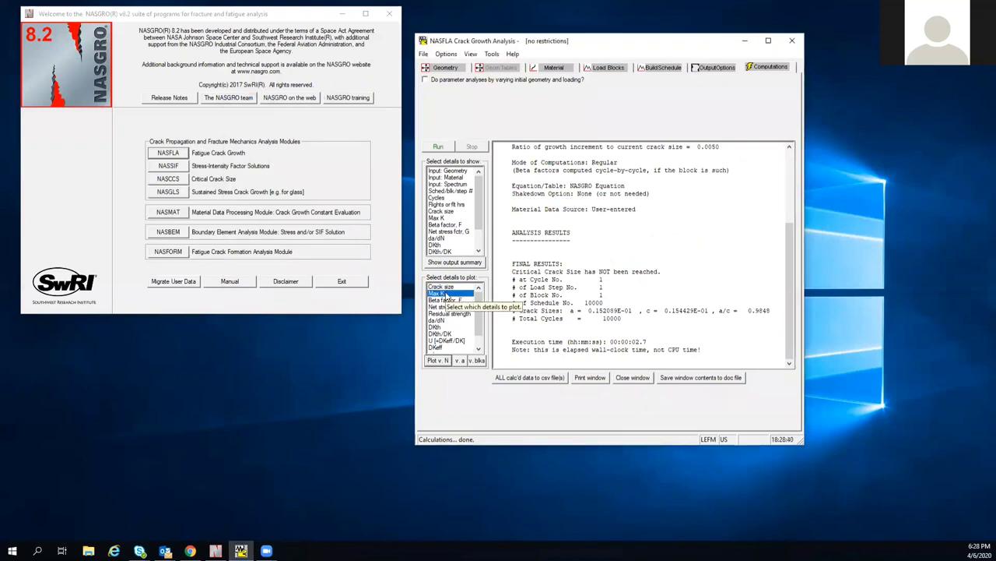
{"action": "left_click", "coordinate": [440, 360]}
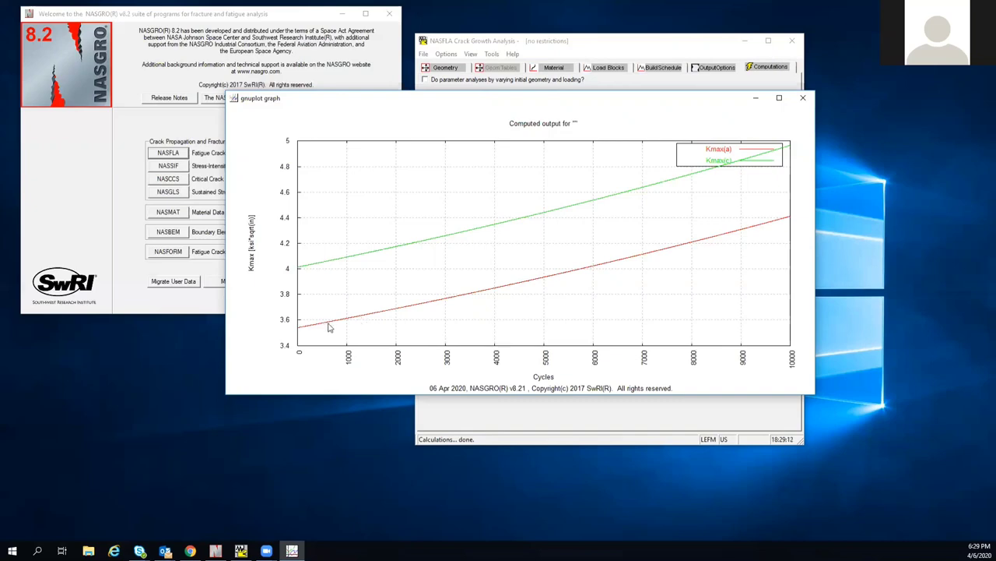
{"action": "left_click", "coordinate": [803, 98]}
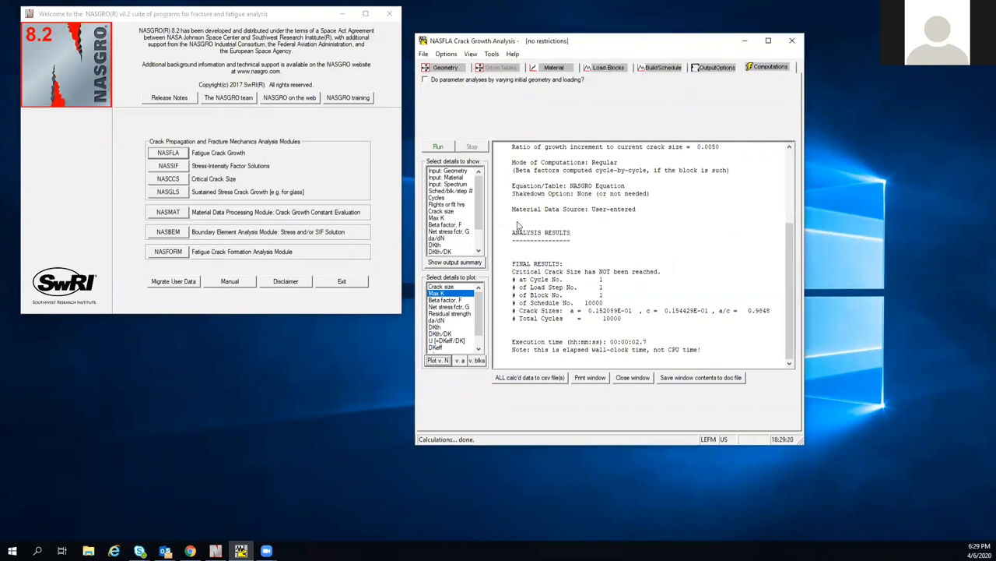
Add a second step to the load block with 100 cycles, S0 at t1 of 5 and S0 at t2 of 15.
{"action": "left_click", "coordinate": [619, 71]}
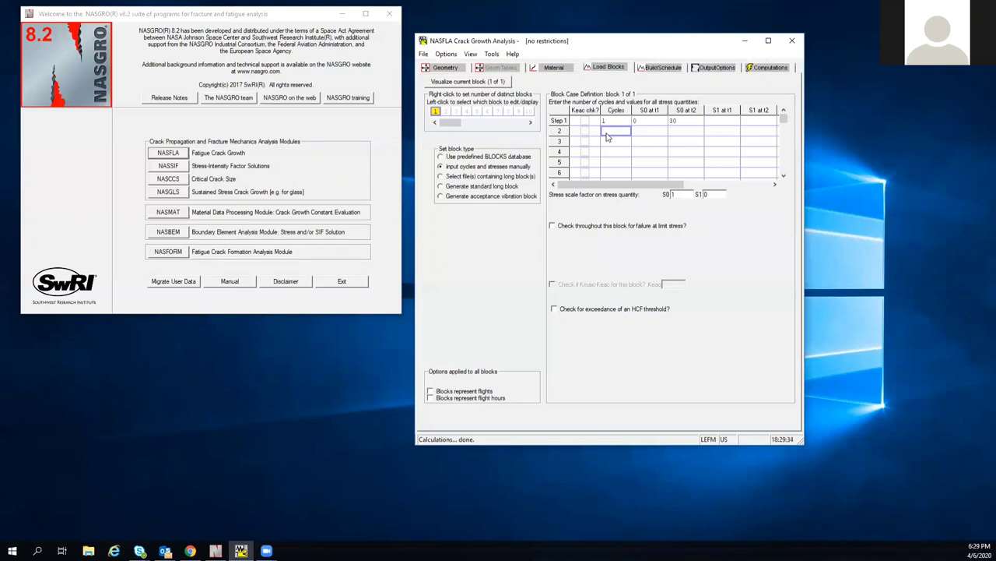
{"action": "type", "text": "100"}
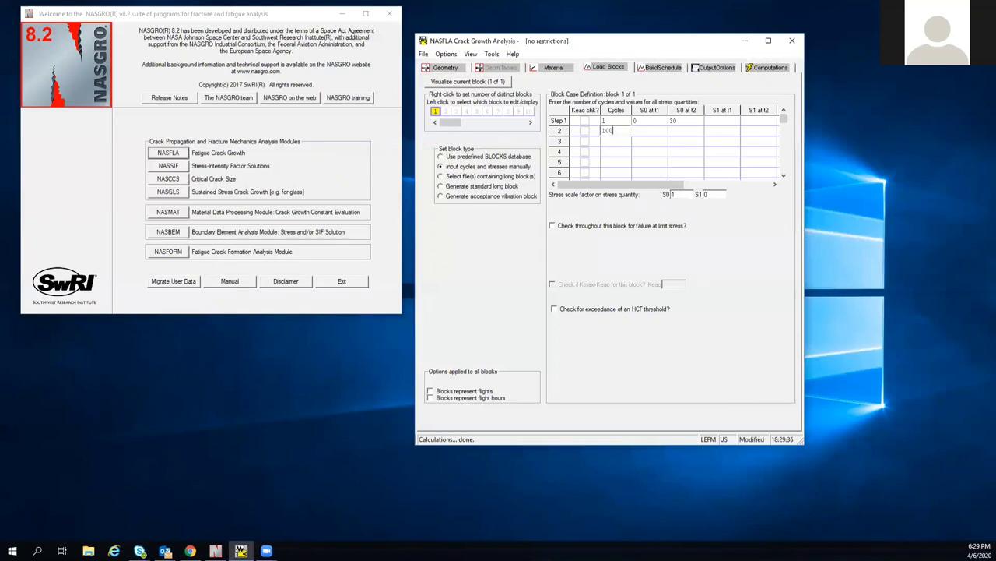
{"action": "left_click", "coordinate": [636, 132]}
{"action": "type", "text": "5"}
{"action": "left_click", "coordinate": [676, 133]}
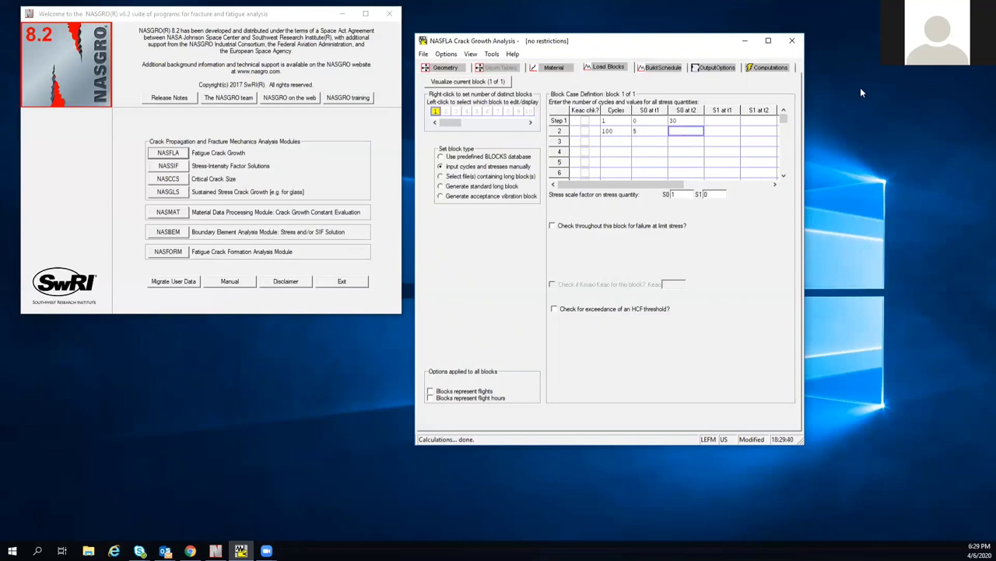
{"action": "type", "text": "15"}
Add a third step to the load block with 1000 cycles, S0 at t1 of -10 and S0 at t2 of 10.
{"action": "left_click", "coordinate": [610, 143]}
{"action": "type", "text": "100"}
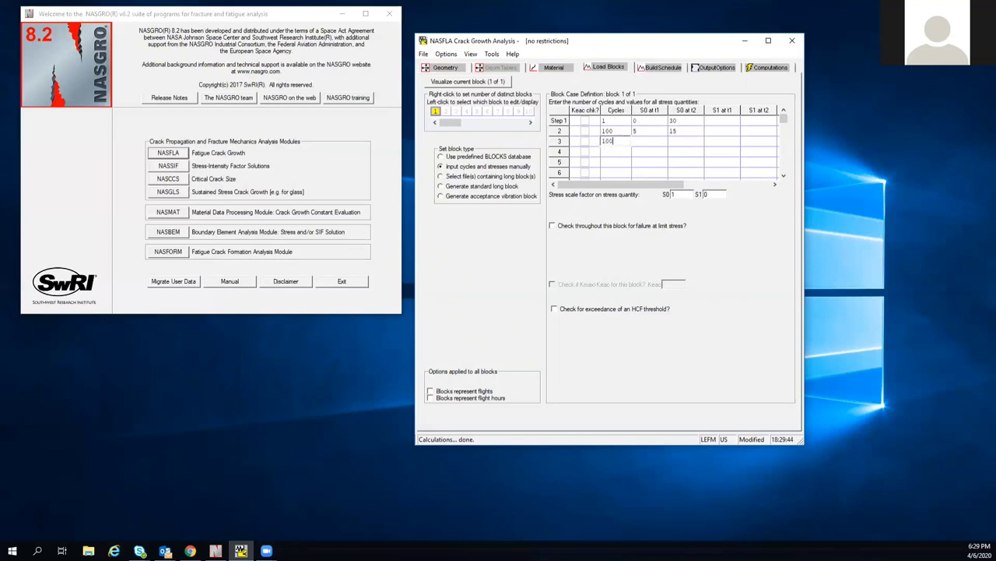
{"action": "type", "text": "0"}
{"action": "left_click", "coordinate": [646, 143]}
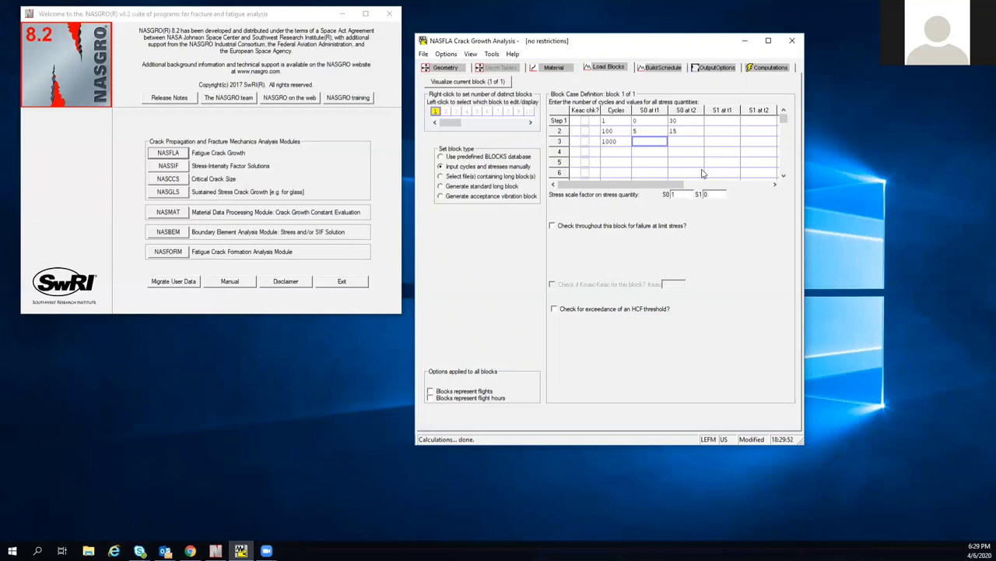
{"action": "type", "text": "-"}
{"action": "left_click", "coordinate": [691, 141]}
{"action": "type", "text": "10"}
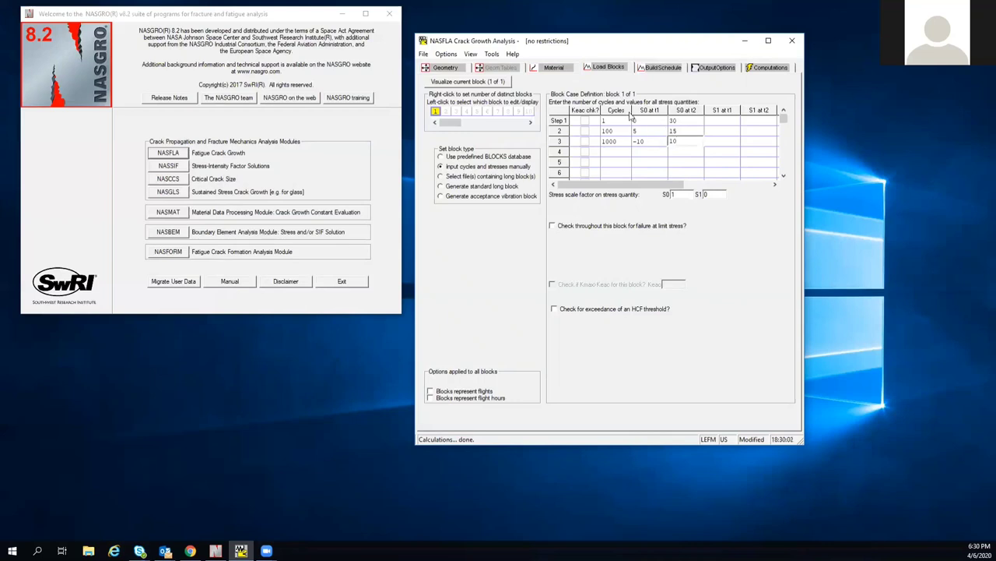
Display the da/dN curve fit for the 6061-T6 material, examine its curves for the different stress ratios, and close the graph.
{"action": "left_click", "coordinate": [555, 67]}
{"action": "left_click", "coordinate": [771, 156]}
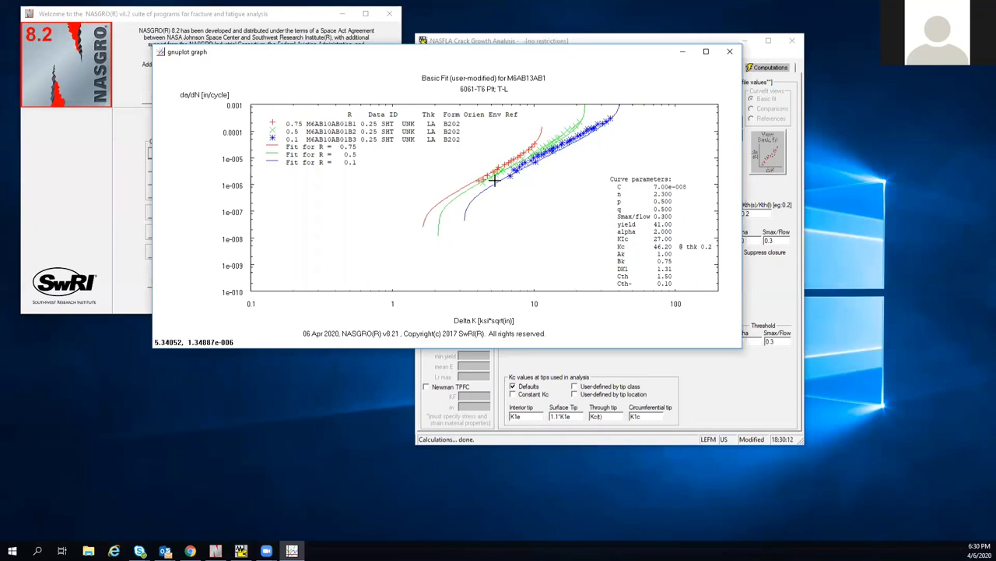
{"action": "left_click", "coordinate": [796, 135]}
{"action": "left_click", "coordinate": [729, 51]}
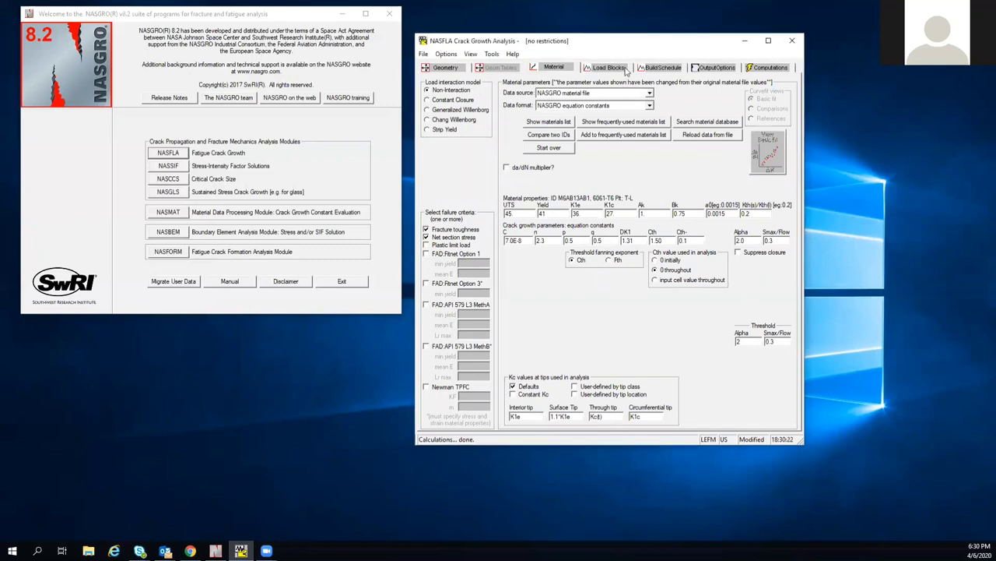
Check the load block and schedule, and rerun the crack growth computation without saving the changed project input.
{"action": "left_click", "coordinate": [671, 68]}
{"action": "left_click", "coordinate": [624, 70]}
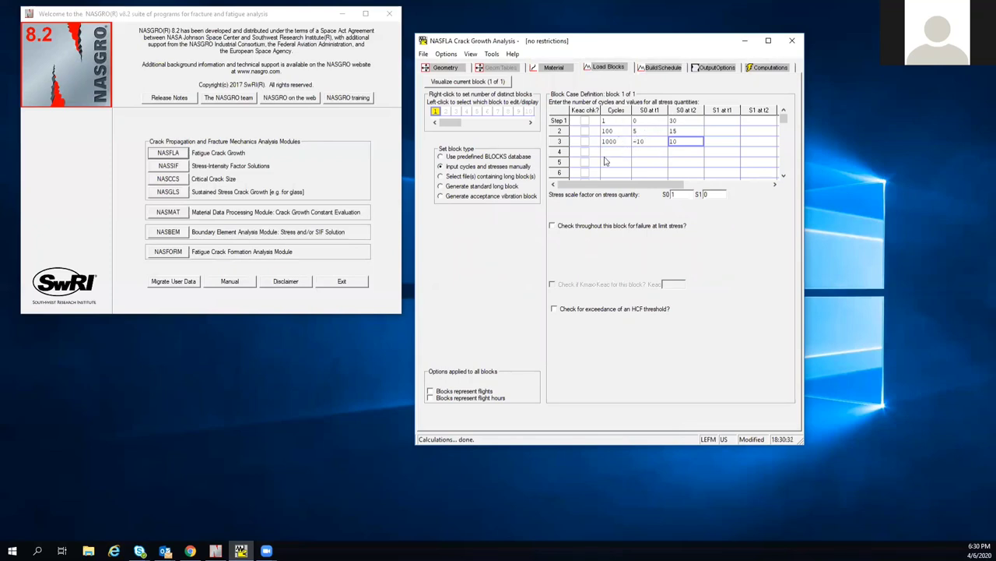
{"action": "left_click", "coordinate": [663, 69]}
{"action": "left_click", "coordinate": [780, 67]}
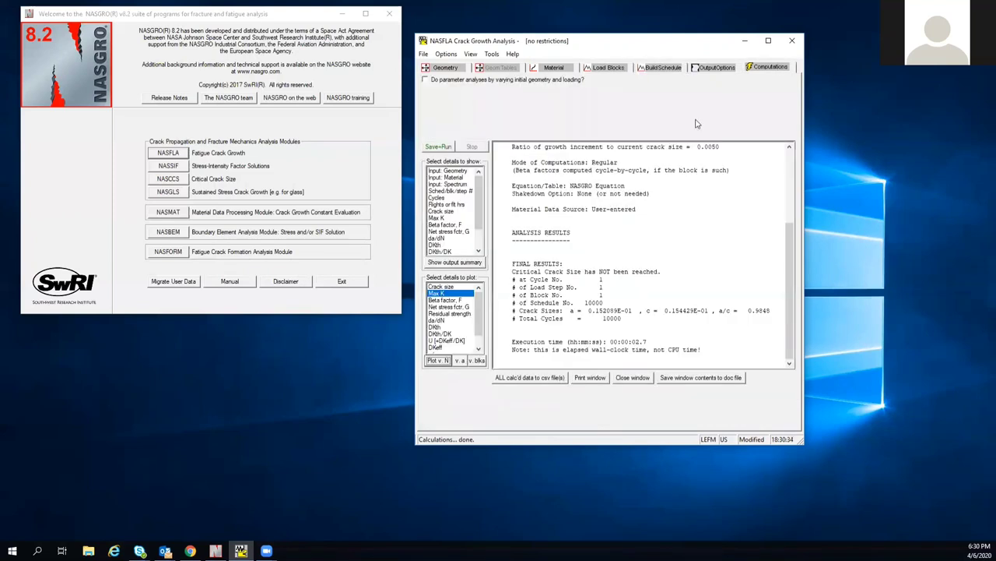
{"action": "left_click", "coordinate": [439, 146]}
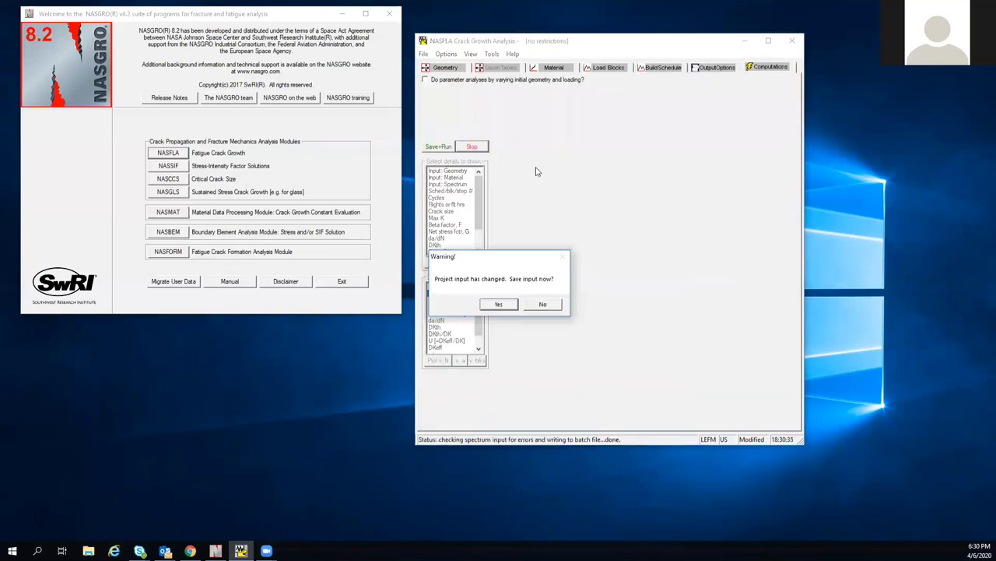
{"action": "left_click", "coordinate": [545, 305]}
{"action": "left_click", "coordinate": [566, 310]}
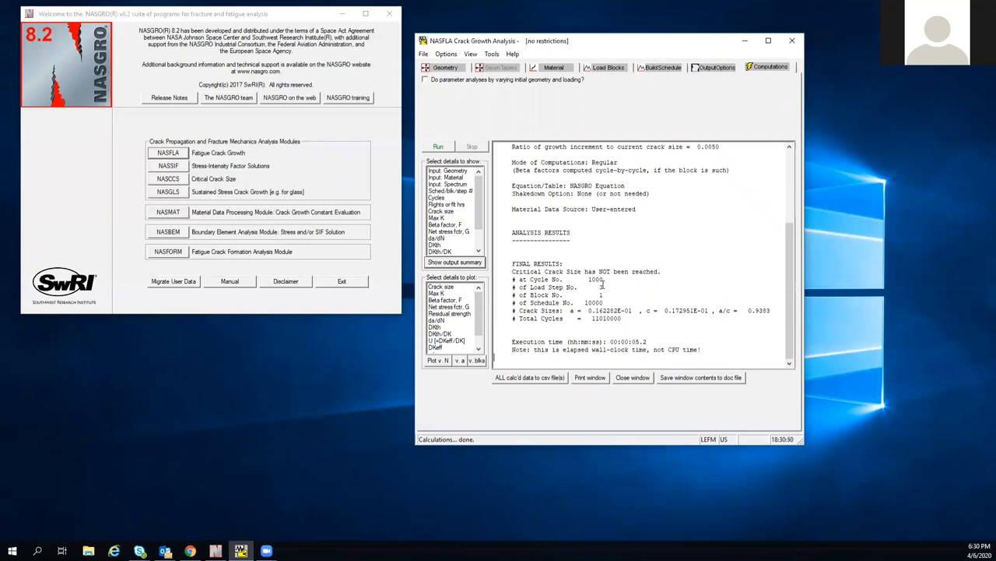
Compare the schedule and cycle counts in the new results with the three load steps and the number of schedule repeats.
{"action": "left_click_drag", "start_coordinate": [605, 302], "coordinate": [589, 318]}
{"action": "left_click", "coordinate": [612, 69]}
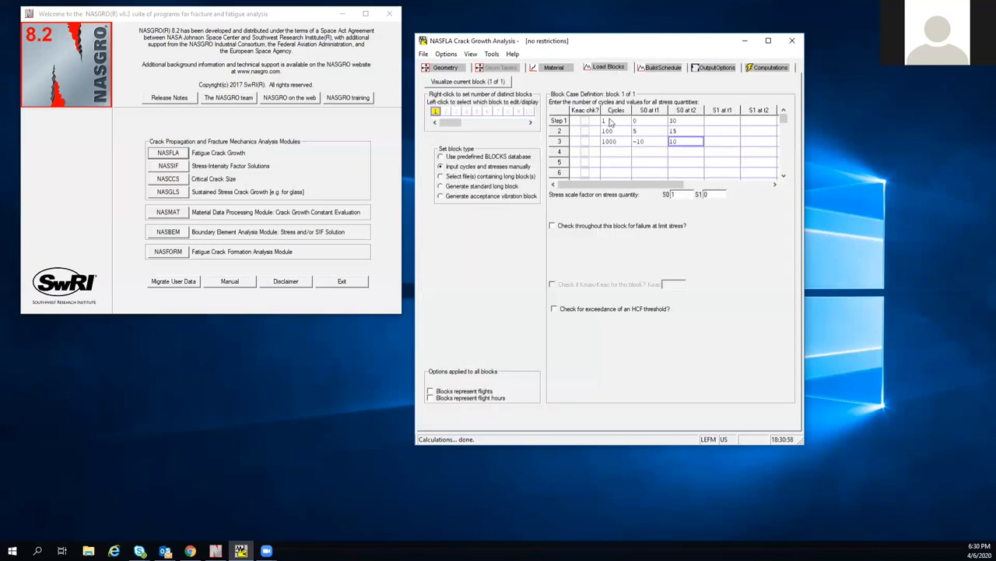
{"action": "left_click", "coordinate": [662, 68]}
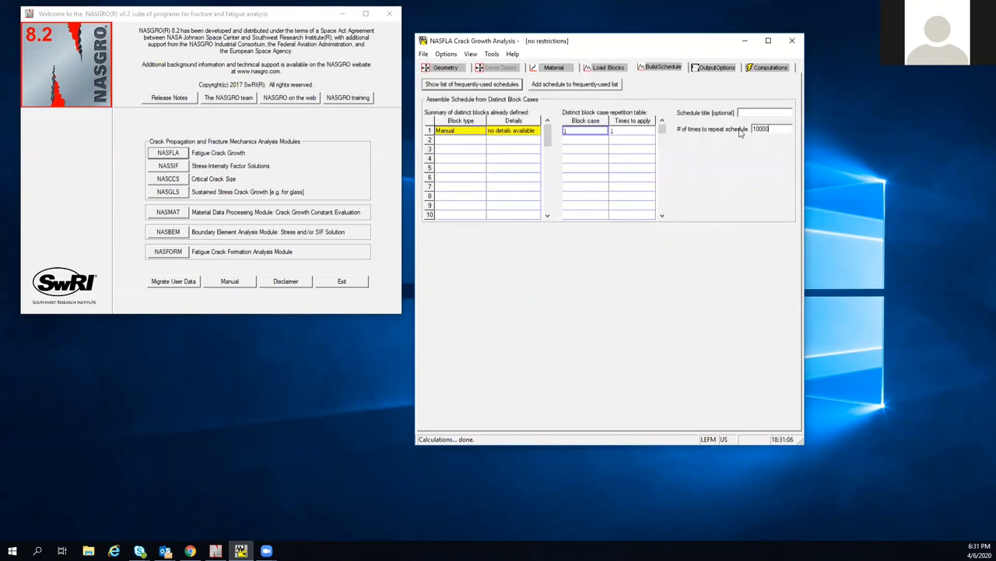
{"action": "left_click_drag", "start_coordinate": [772, 129], "coordinate": [736, 131]}
{"action": "left_click", "coordinate": [621, 68]}
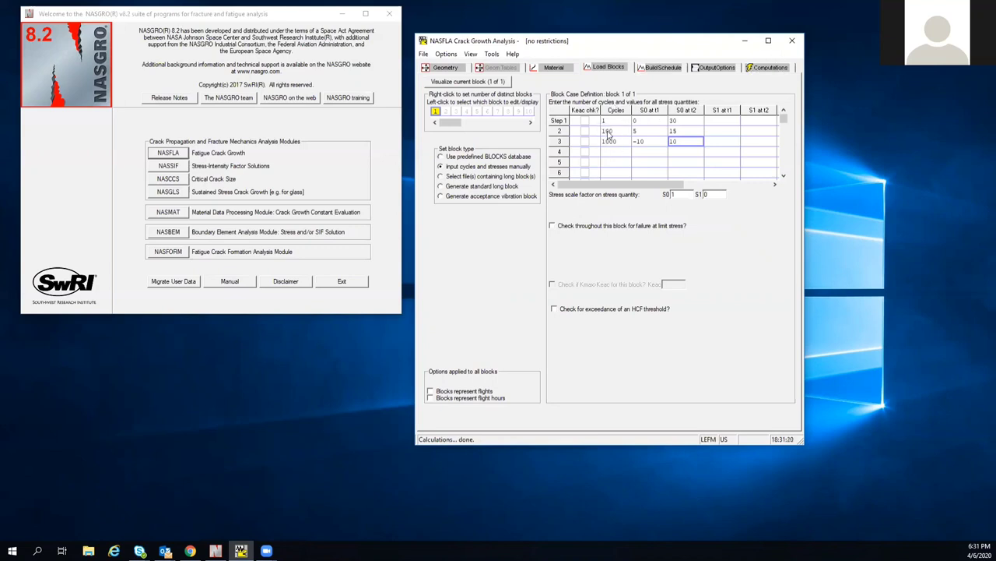
{"action": "left_click", "coordinate": [671, 67]}
Examine the total cycles, schedule number and final crack size a in the results, checking them against the load block.
{"action": "left_click", "coordinate": [769, 68]}
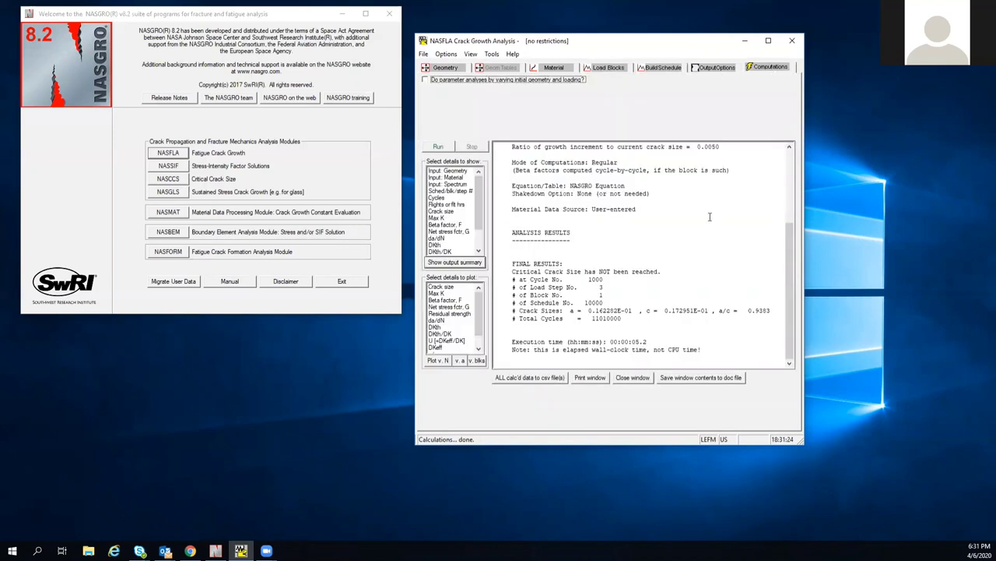
{"action": "left_click_drag", "start_coordinate": [622, 319], "coordinate": [617, 318]}
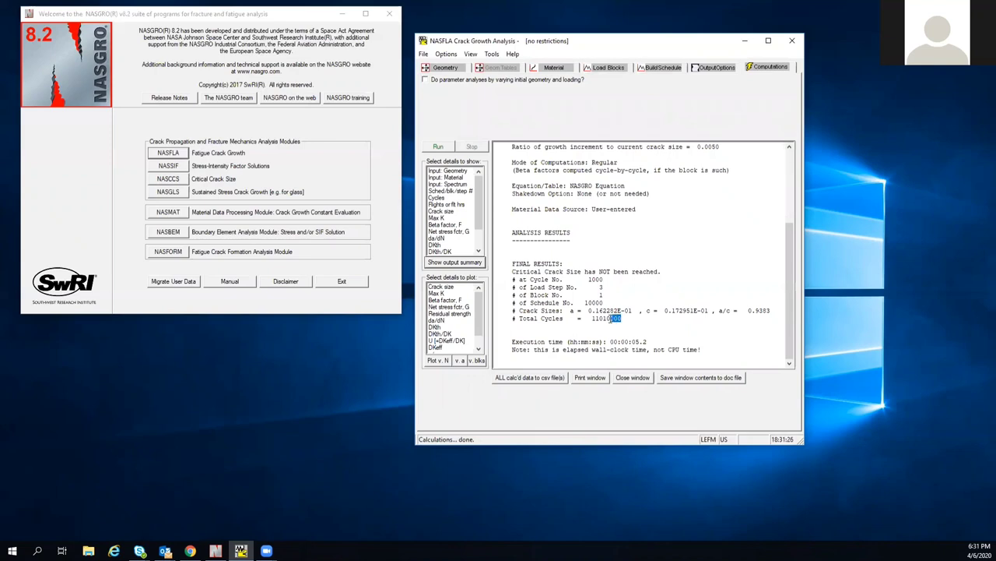
{"action": "left_click_drag", "start_coordinate": [611, 320], "coordinate": [599, 320]}
{"action": "left_click_drag", "start_coordinate": [609, 302], "coordinate": [584, 302]}
{"action": "left_click", "coordinate": [614, 68]}
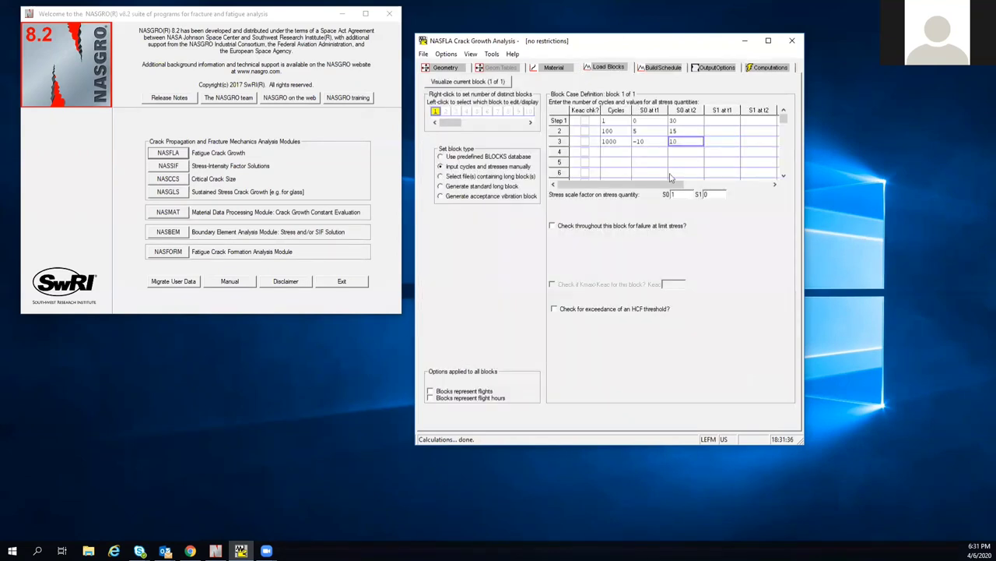
{"action": "left_click", "coordinate": [766, 67]}
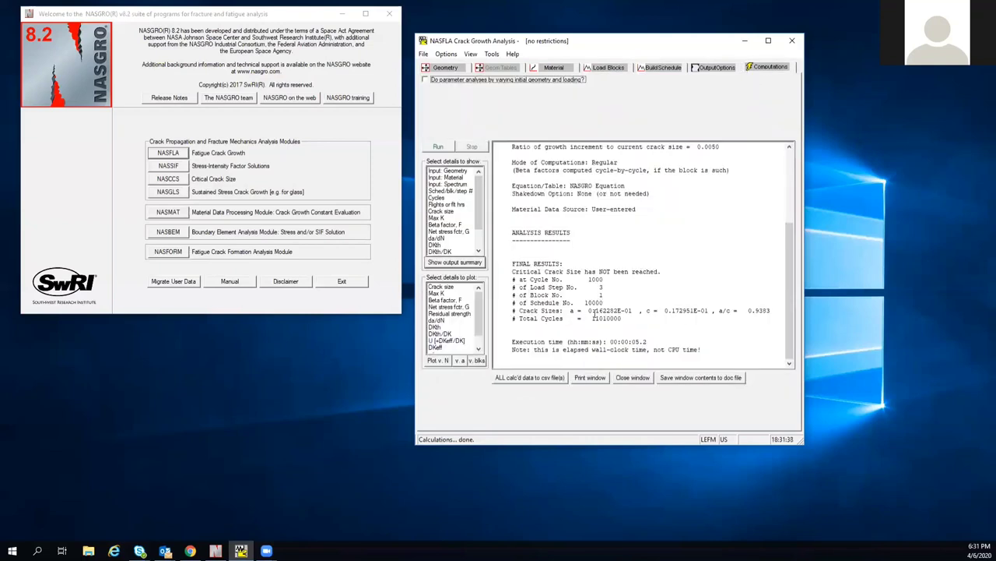
{"action": "left_click_drag", "start_coordinate": [589, 310], "coordinate": [632, 311]}
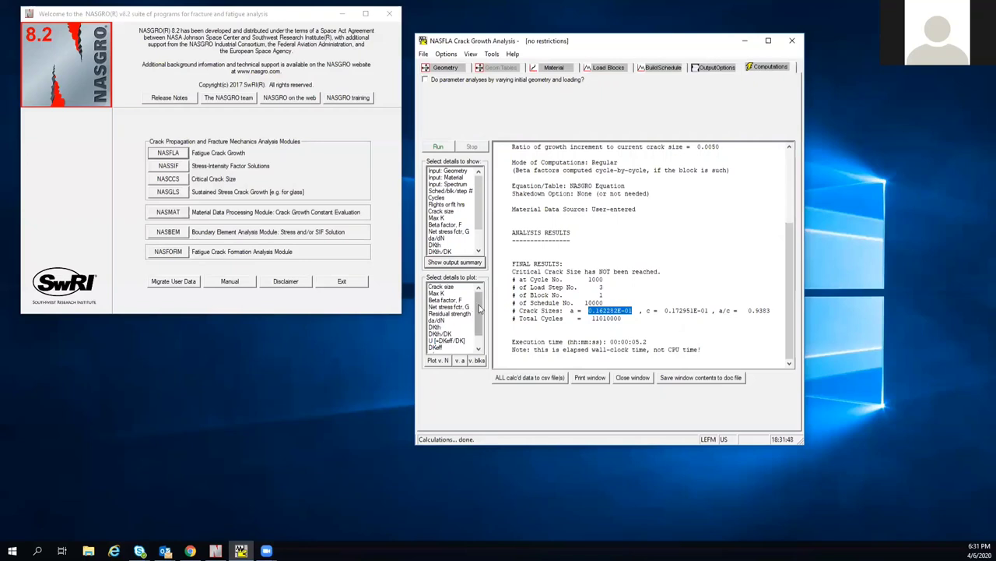
Plot crack size against cycles, examine the a-tip and c-tip growth curves, and close the graph.
{"action": "left_click", "coordinate": [460, 290]}
{"action": "left_click", "coordinate": [437, 361]}
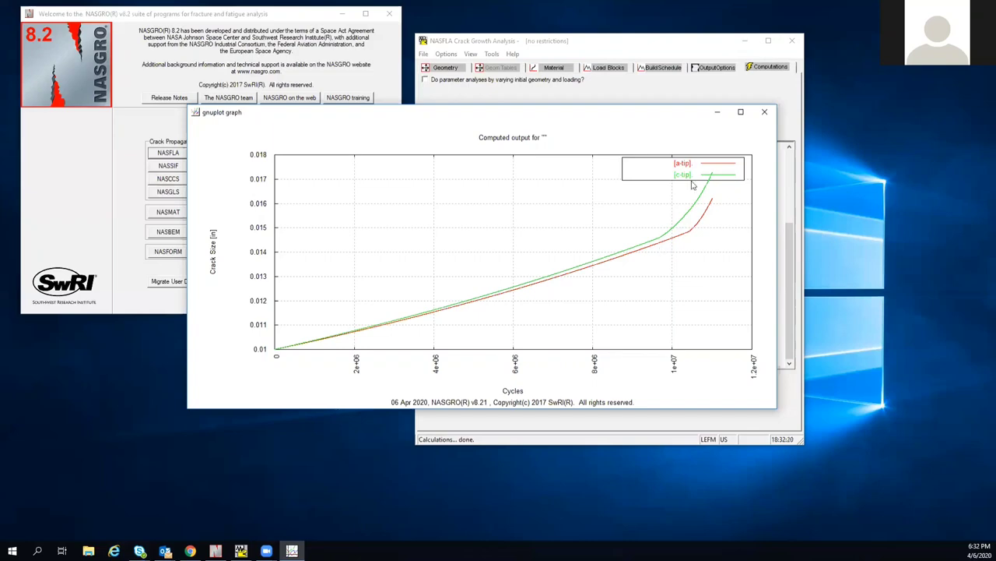
{"action": "left_click", "coordinate": [765, 112]}
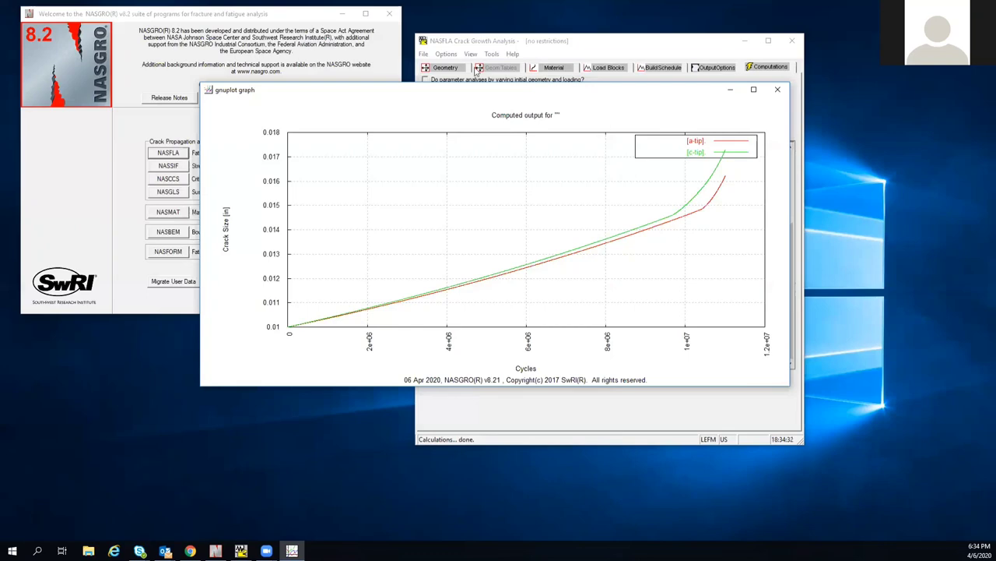
{"action": "left_click", "coordinate": [776, 90]}
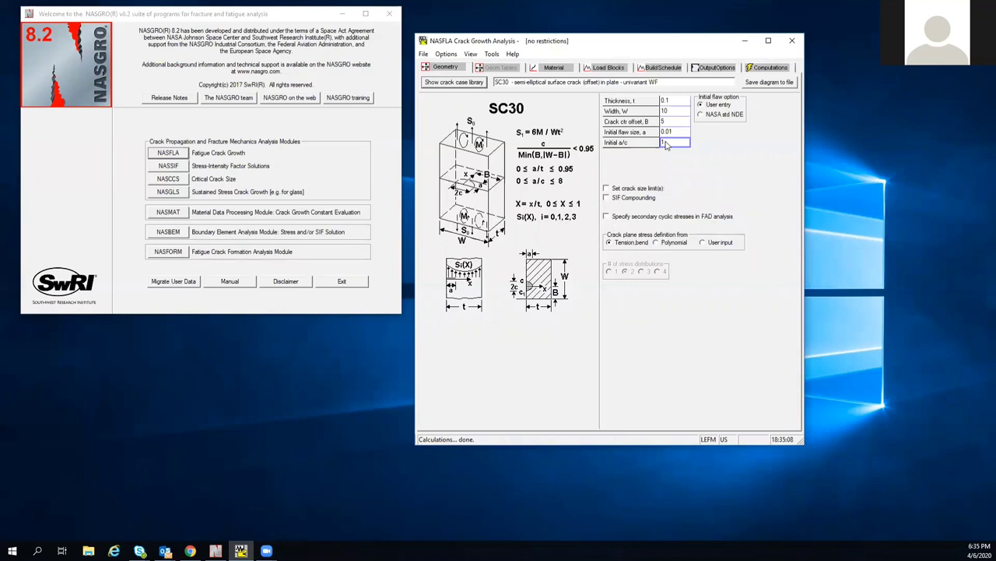
Try the NASA std NDE initial flaw option with Dye penetrant as the NDE type.
{"action": "left_click", "coordinate": [728, 114]}
{"action": "left_click", "coordinate": [581, 358]}
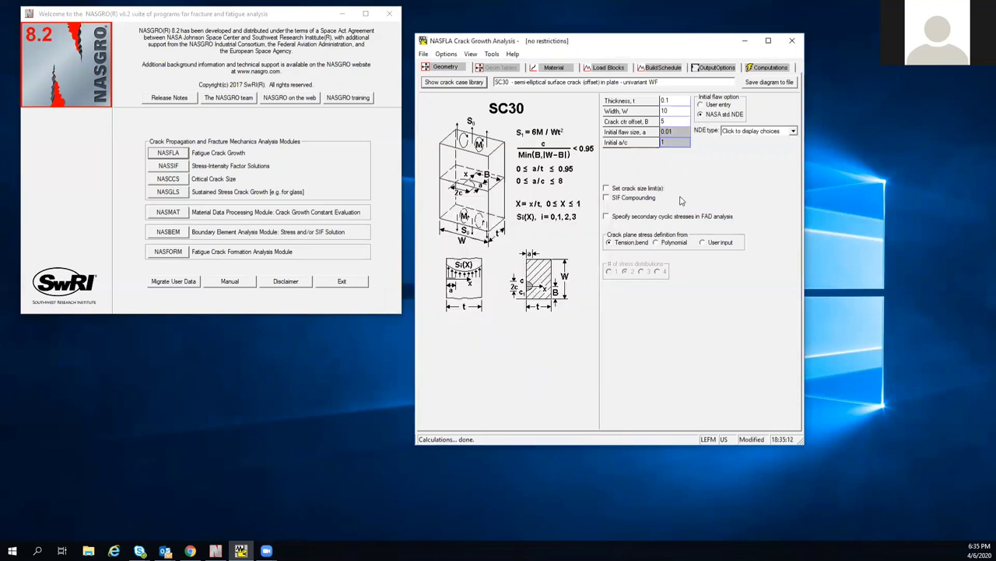
{"action": "left_click", "coordinate": [759, 132]}
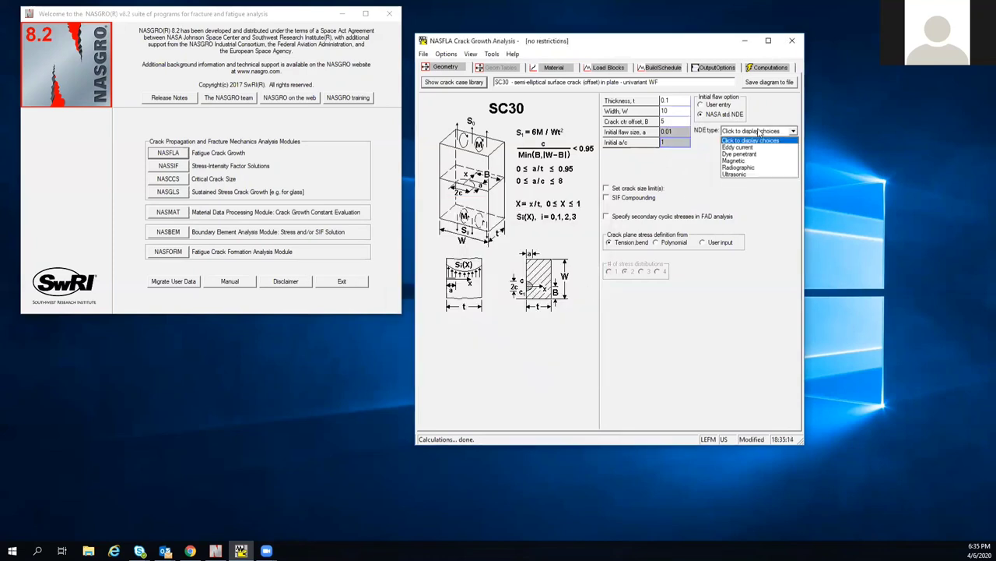
{"action": "left_click", "coordinate": [744, 154]}
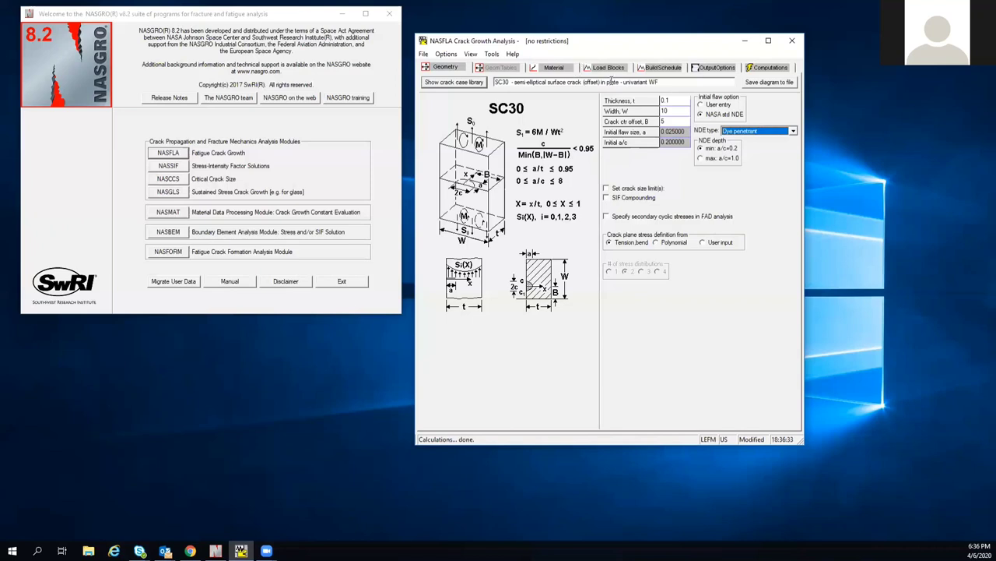
{"action": "left_click", "coordinate": [745, 132]}
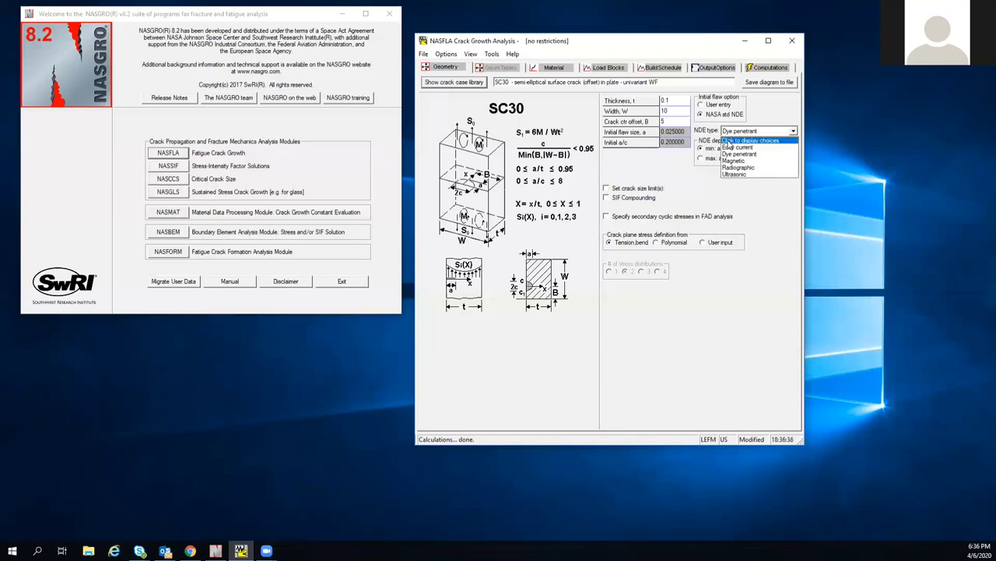
Return the initial flaw option to user entry and set the initial a/c to 1.
{"action": "left_click", "coordinate": [722, 106]}
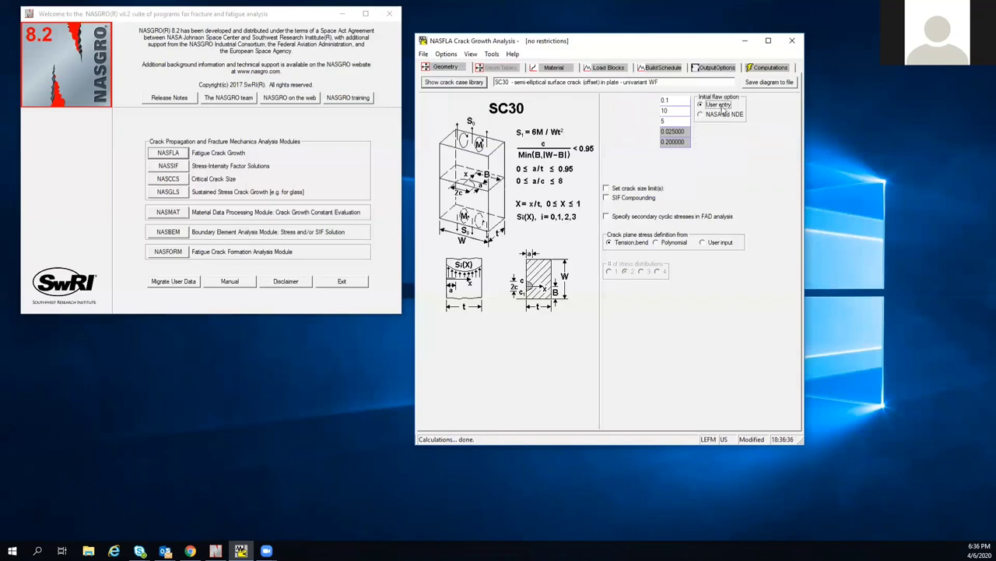
{"action": "left_click", "coordinate": [685, 143]}
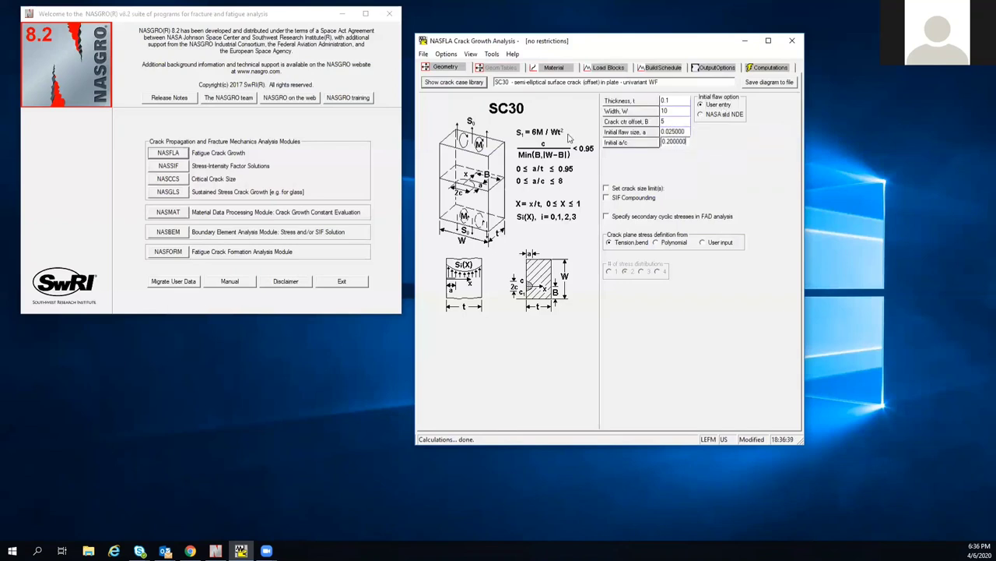
{"action": "key", "text": "BackSpace"}
{"action": "key", "text": "BackSpace"}
{"action": "key", "text": "BackSpace"}
{"action": "key", "text": "BackSpace"}
{"action": "key", "text": "BackSpace"}
{"action": "key", "text": "BackSpace"}
{"action": "key", "text": "BackSpace"}
{"action": "key", "text": "BackSpace"}
{"action": "type", "text": "1"}
{"action": "key", "text": "shift+Tab"}
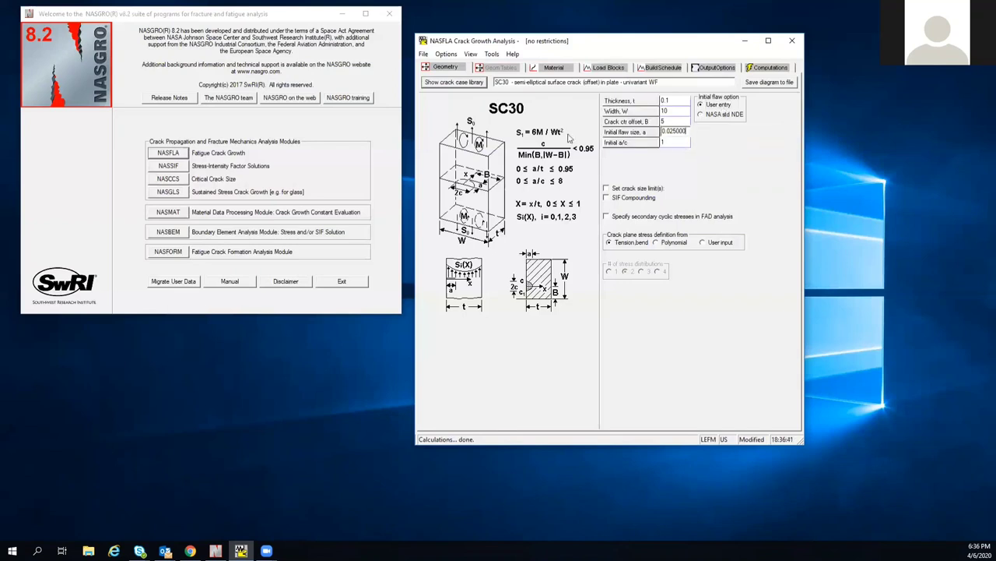
Set the initial flaw size a to 0.01.
{"action": "key", "text": "BackSpace"}
{"action": "key", "text": "BackSpace"}
{"action": "key", "text": "BackSpace"}
{"action": "key", "text": "BackSpace"}
{"action": "key", "text": "BackSpace"}
{"action": "key", "text": "BackSpace"}
{"action": "key", "text": "BackSpace"}
{"action": "type", "text": ".01"}
{"action": "key", "text": "Tab"}
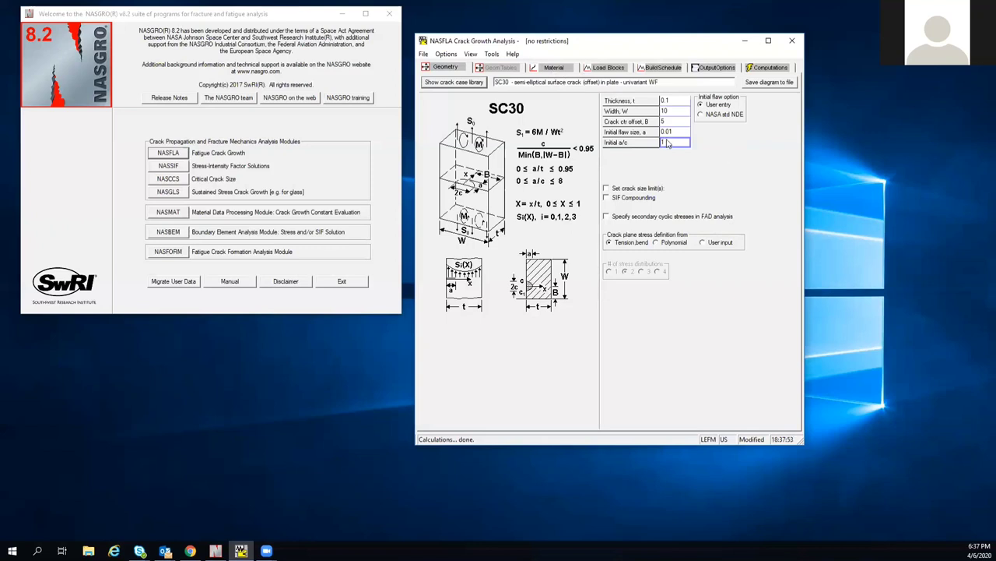
Raise the S0 at t2 stress of load step 1 in the load block to 40.
{"action": "left_click", "coordinate": [612, 69]}
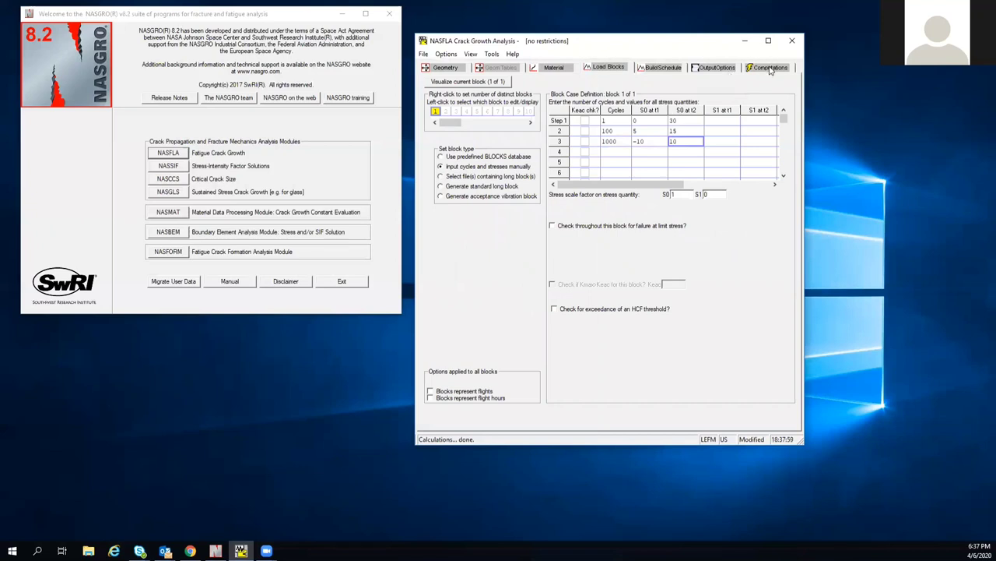
{"action": "left_click", "coordinate": [679, 123]}
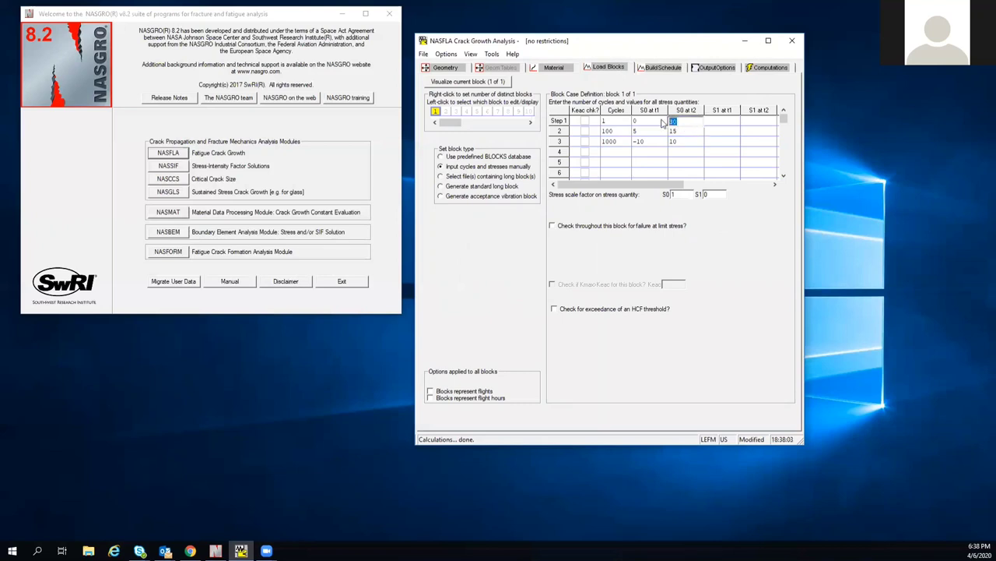
{"action": "type", "text": "40"}
Check the material and output settings, and rerun the crack growth computation without saving the changed project input.
{"action": "left_click", "coordinate": [562, 68]}
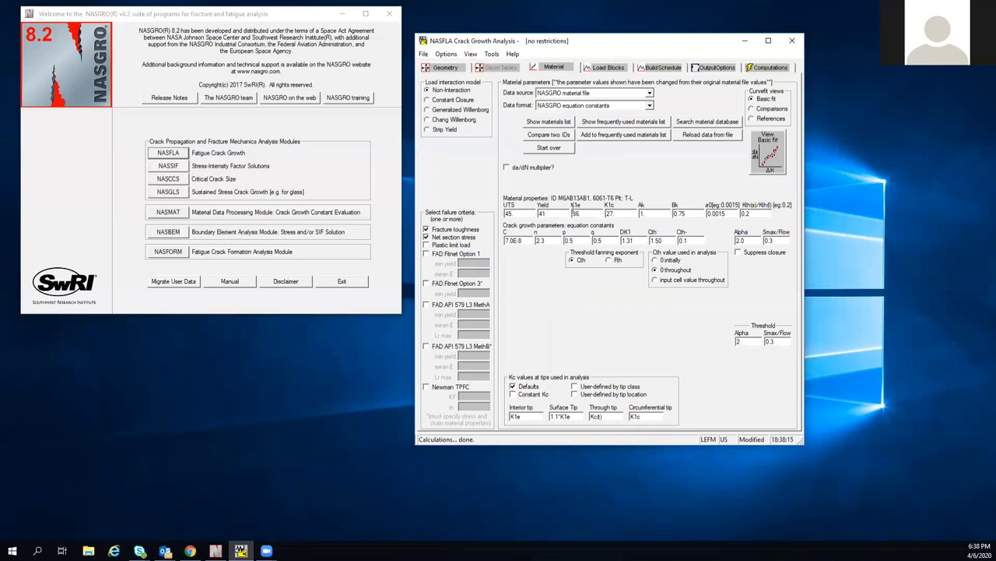
{"action": "left_click", "coordinate": [713, 69]}
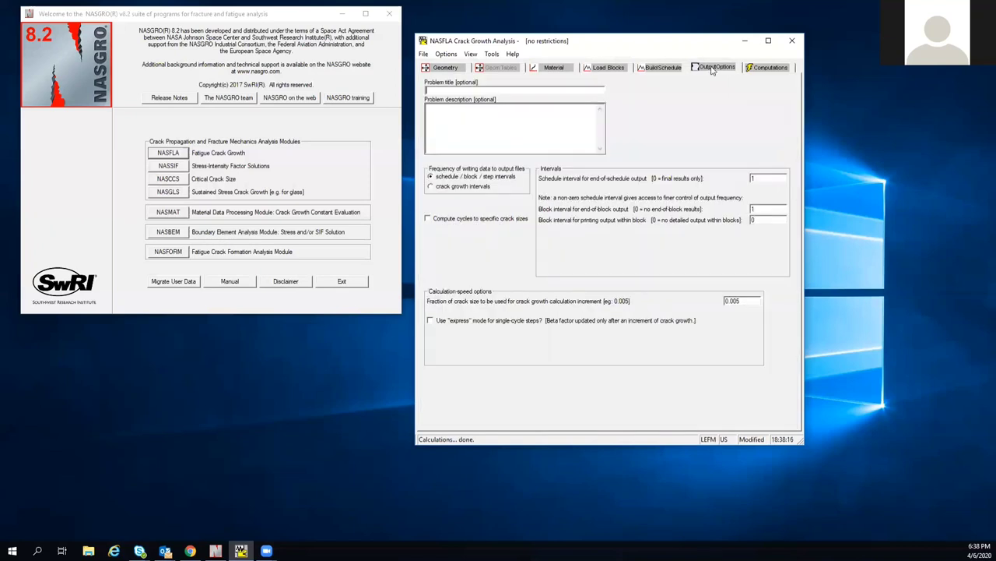
{"action": "left_click", "coordinate": [770, 68]}
{"action": "left_click", "coordinate": [439, 146]}
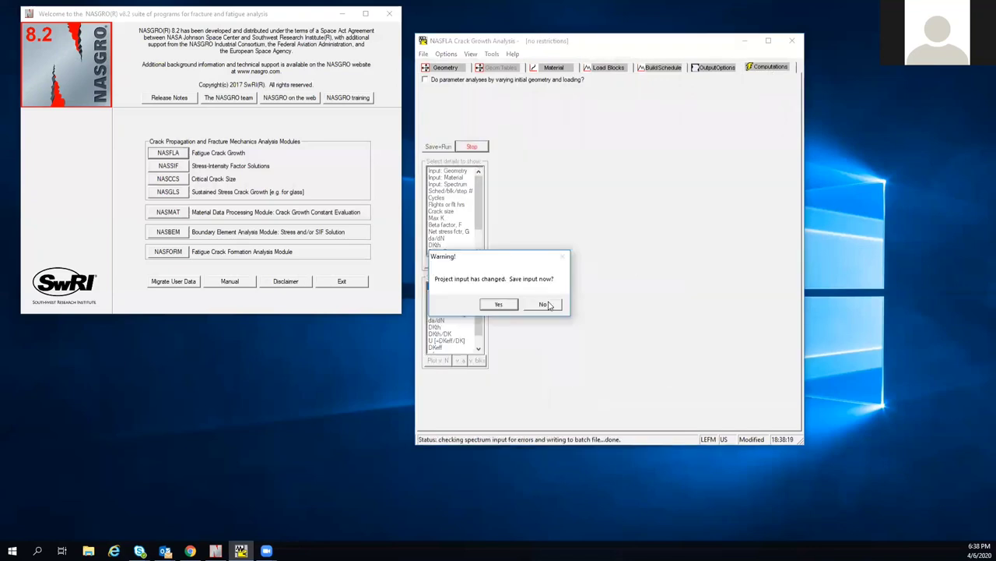
{"action": "left_click", "coordinate": [548, 303]}
{"action": "left_click", "coordinate": [576, 310]}
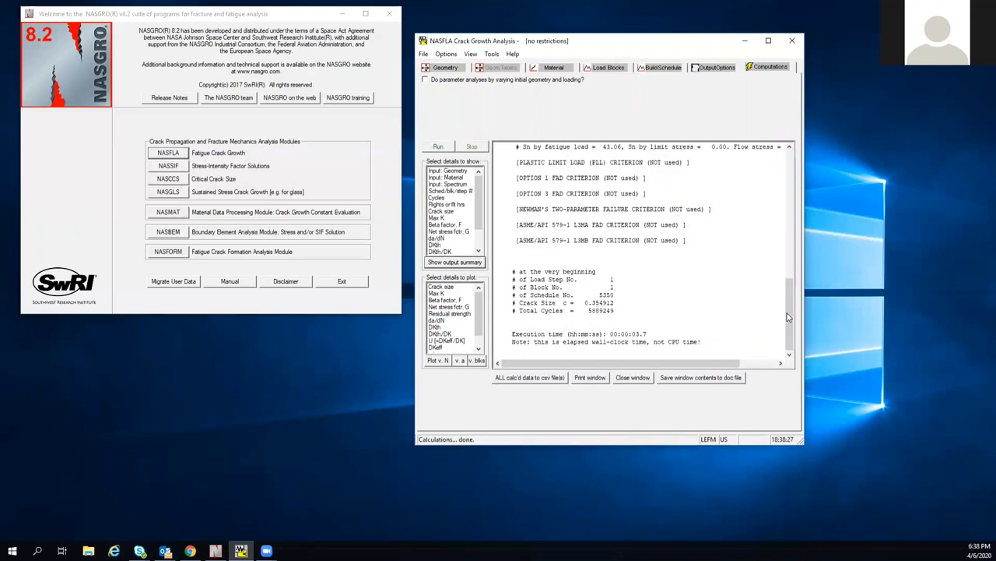
Examine the fracture toughness and net section stress criteria in the analysis results, including the net-section stress advisory.
{"action": "left_click_drag", "start_coordinate": [788, 318], "coordinate": [778, 261]}
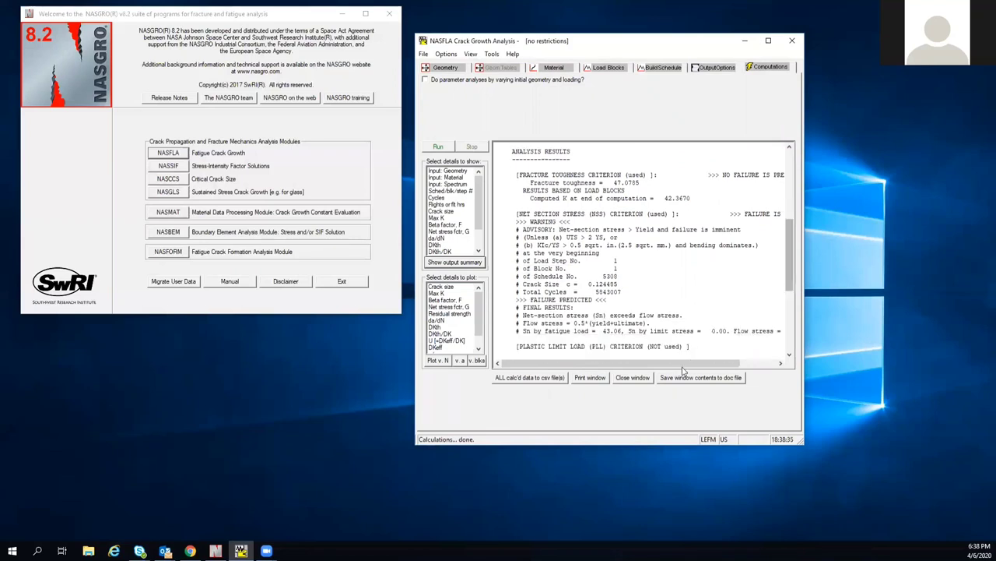
{"action": "mouse_move", "coordinate": [691, 363]}
{"action": "left_mouse_down"}
{"action": "mouse_move", "coordinate": [702, 371]}
{"action": "mouse_move", "coordinate": [692, 371]}
{"action": "left_mouse_up"}
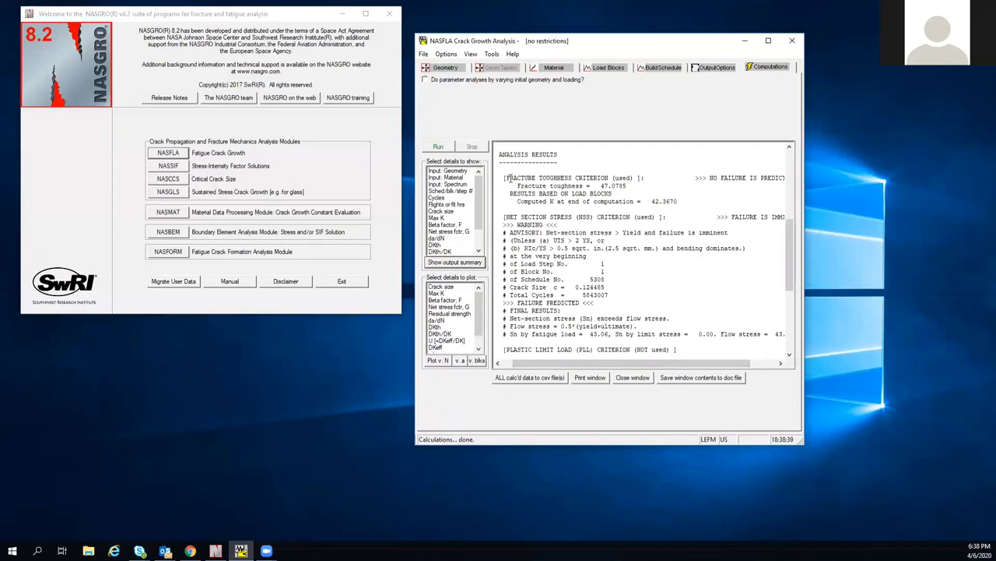
{"action": "left_click_drag", "start_coordinate": [509, 178], "coordinate": [612, 185]}
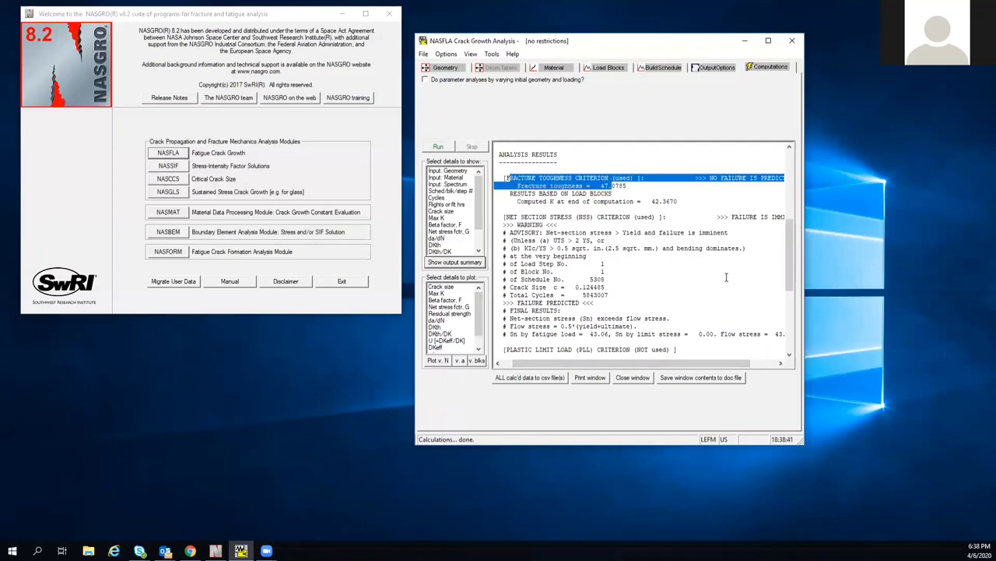
{"action": "left_click_drag", "start_coordinate": [681, 363], "coordinate": [670, 364]}
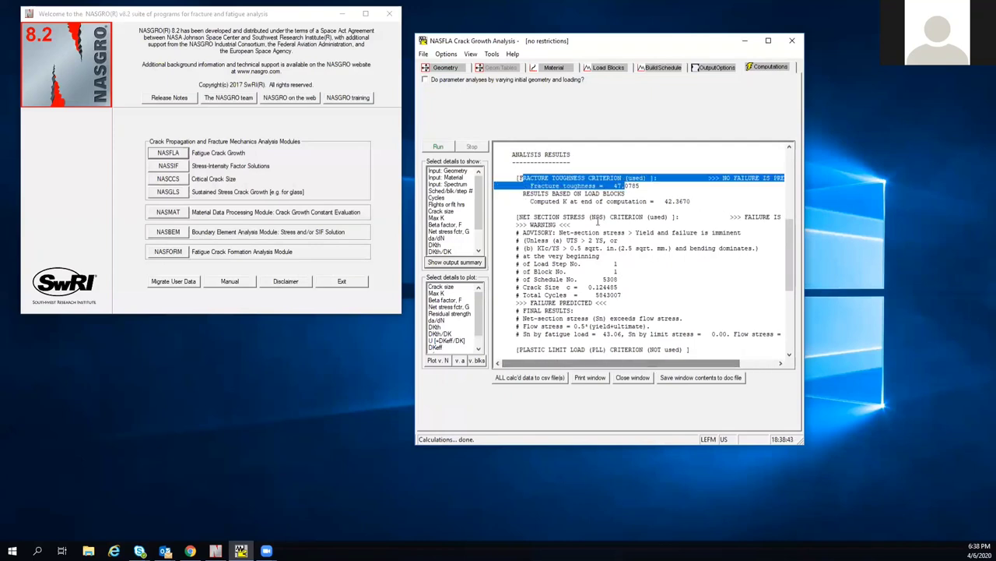
{"action": "left_click_drag", "start_coordinate": [516, 218], "coordinate": [609, 218]}
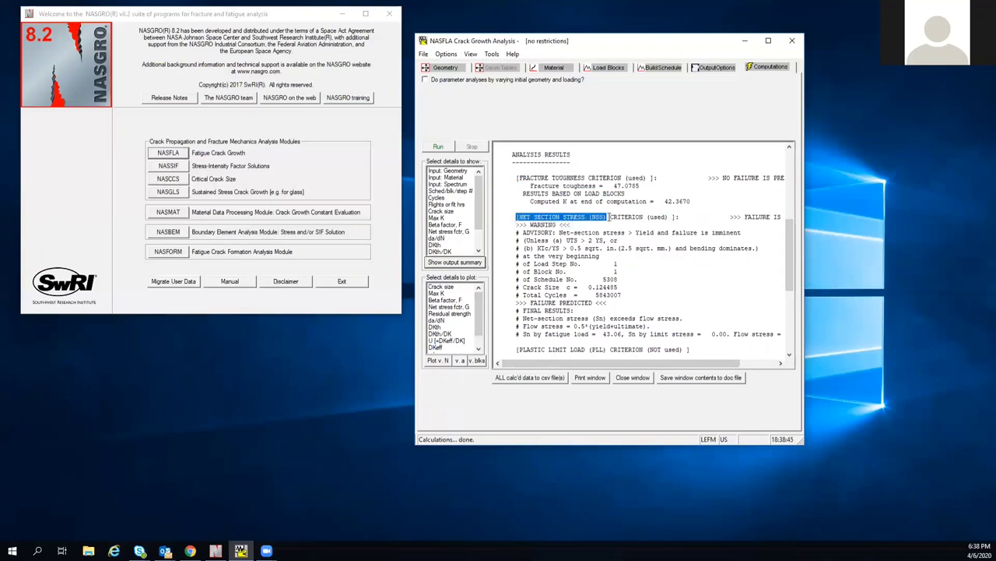
{"action": "double_click", "coordinate": [596, 217]}
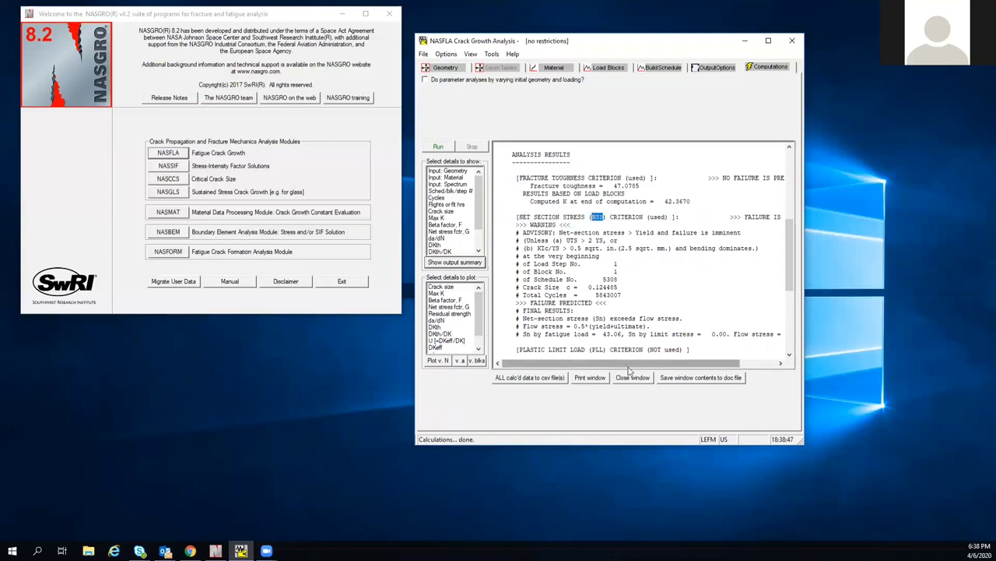
{"action": "scroll", "coordinate": [629, 364], "scroll_direction": "right", "scroll_amount": 2}
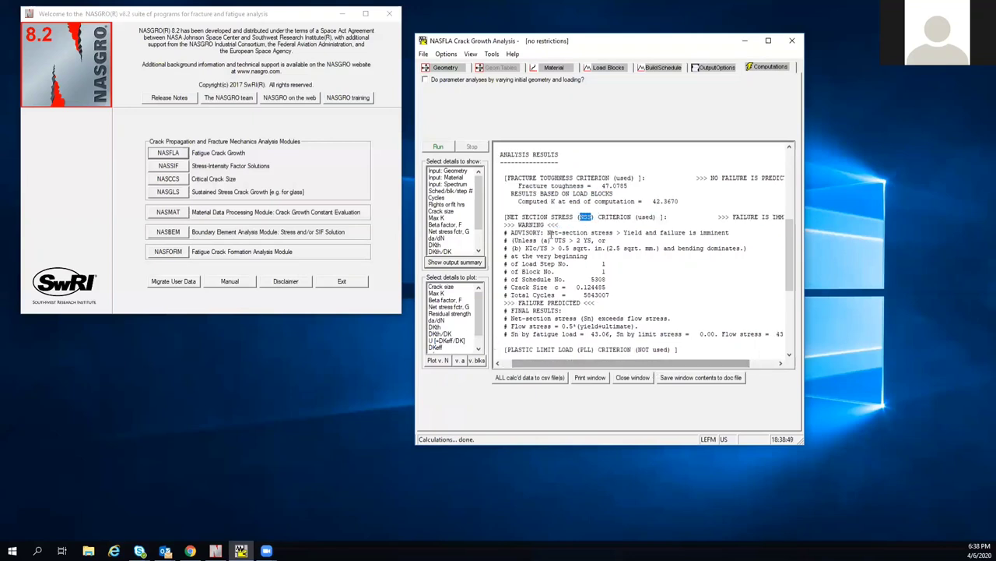
{"action": "left_click_drag", "start_coordinate": [548, 232], "coordinate": [615, 232]}
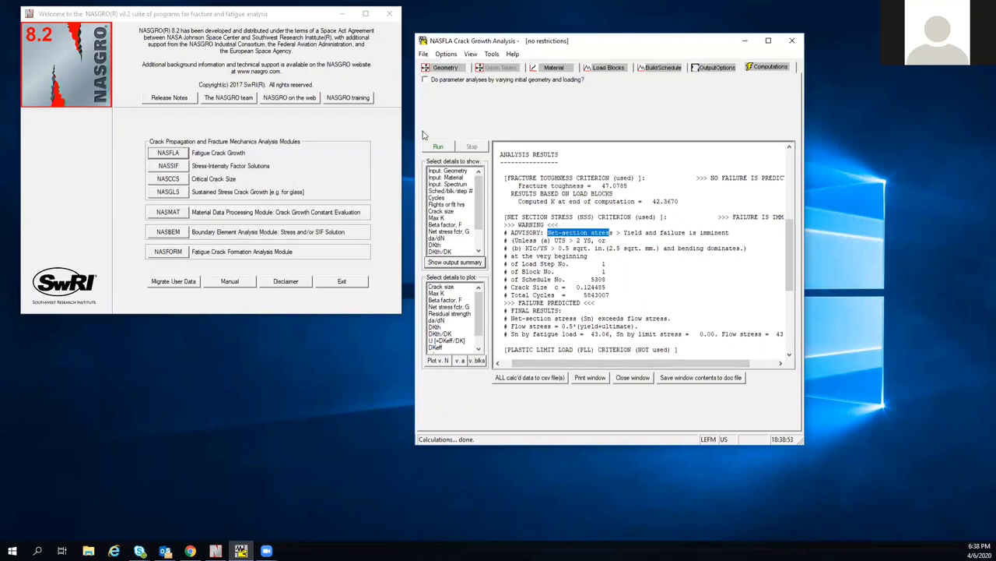
Review the SC30 geometry inputs and examine how the final results compare the net-section stress with the flow stress.
{"action": "left_click", "coordinate": [431, 67]}
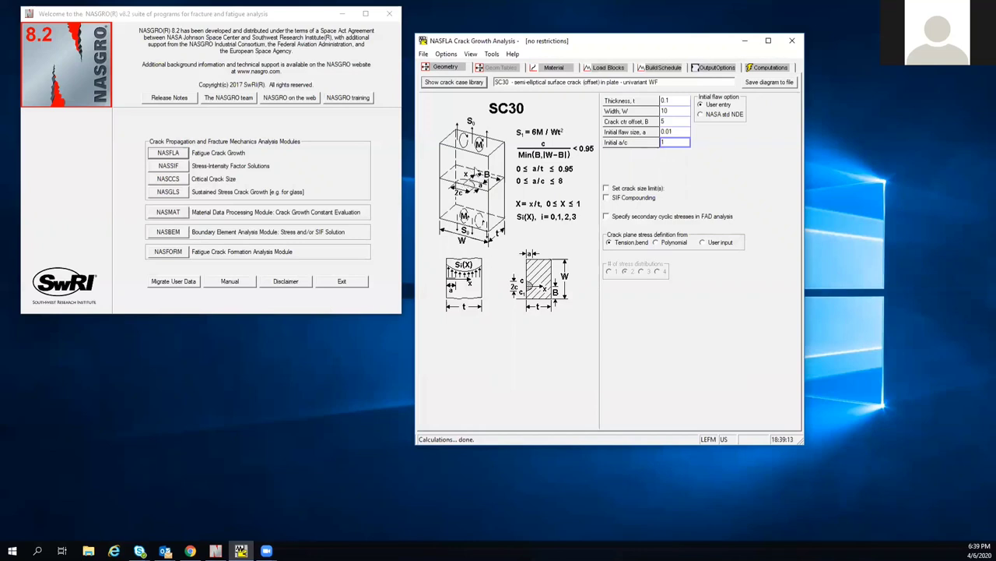
{"action": "left_click", "coordinate": [759, 67]}
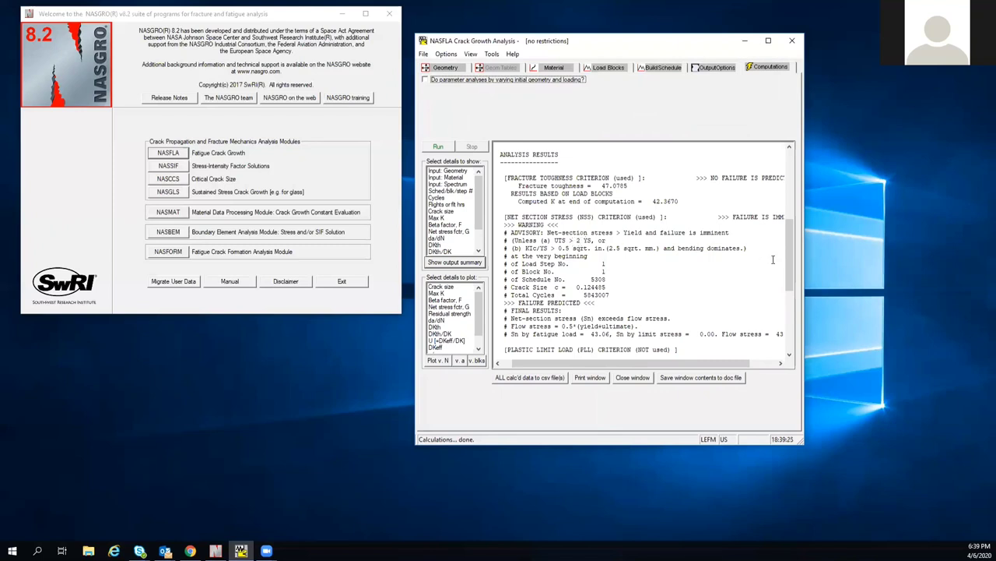
{"action": "scroll", "coordinate": [787, 258], "scroll_direction": "down", "scroll_amount": 3}
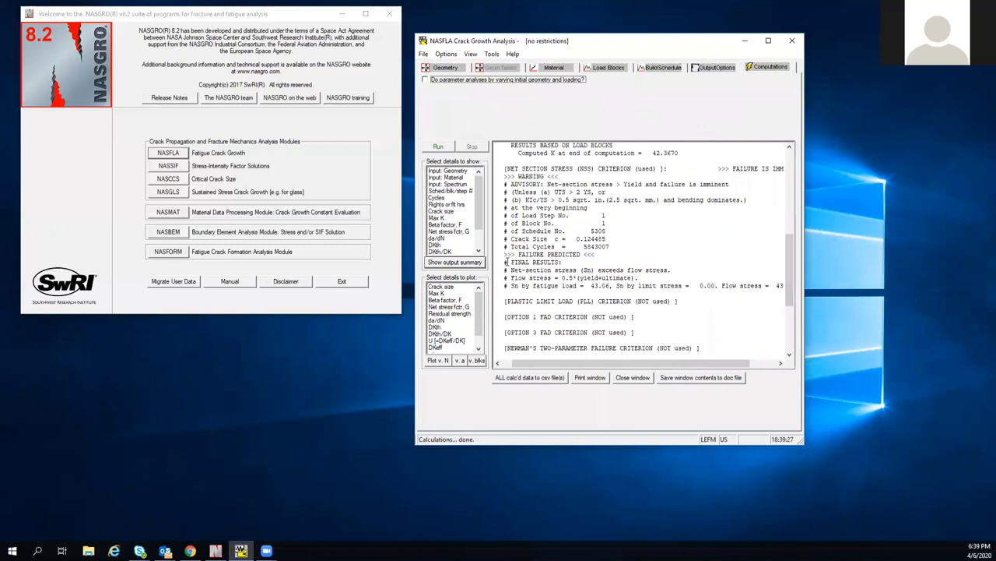
{"action": "left_click_drag", "start_coordinate": [510, 270], "coordinate": [683, 271]}
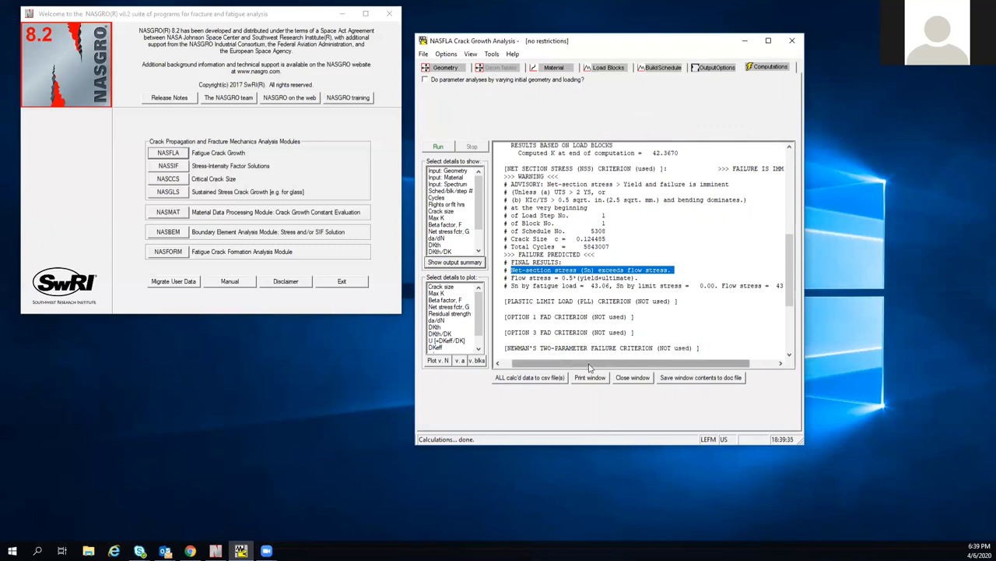
{"action": "left_click", "coordinate": [558, 284]}
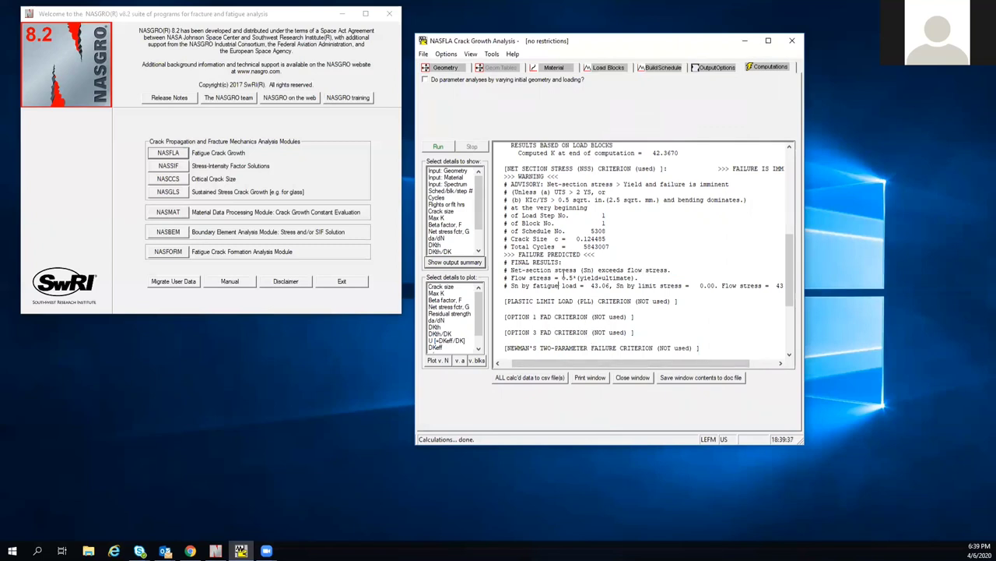
{"action": "scroll", "coordinate": [516, 218], "scroll_direction": "down", "scroll_amount": 2}
{"action": "left_click_drag", "start_coordinate": [512, 224], "coordinate": [667, 225]}
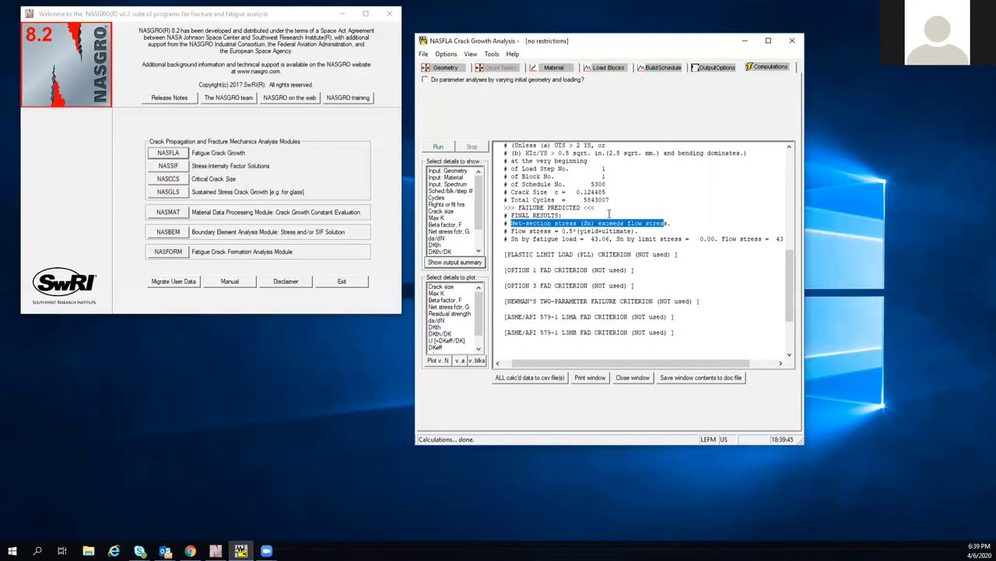
Examine the schedule number, crack size c and total cycles at the end of the results, checking them against the load block.
{"action": "scroll", "coordinate": [564, 238], "scroll_direction": "down", "scroll_amount": 1}
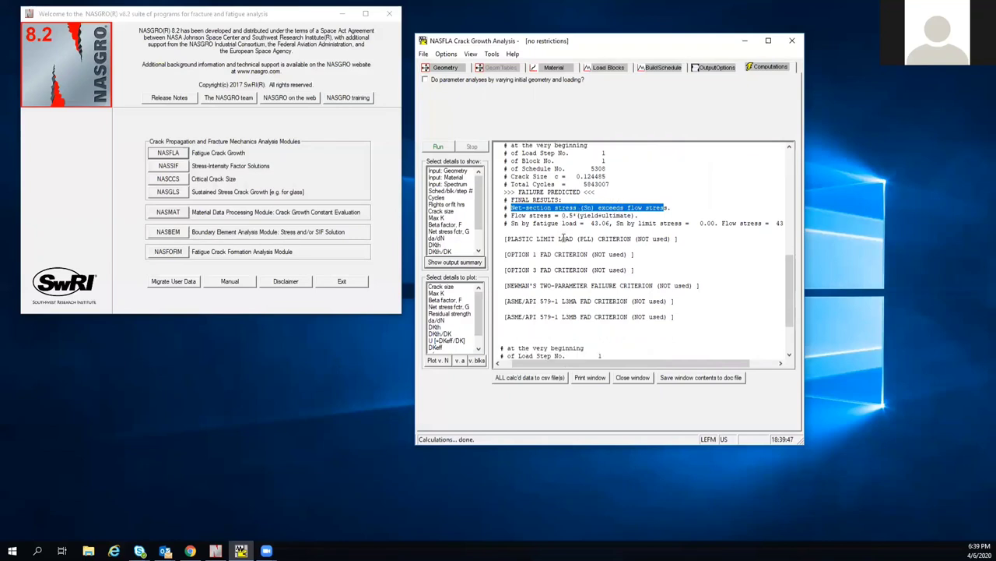
{"action": "scroll", "coordinate": [563, 238], "scroll_direction": "down", "scroll_amount": 2}
{"action": "scroll", "coordinate": [550, 277], "scroll_direction": "down", "scroll_amount": 1}
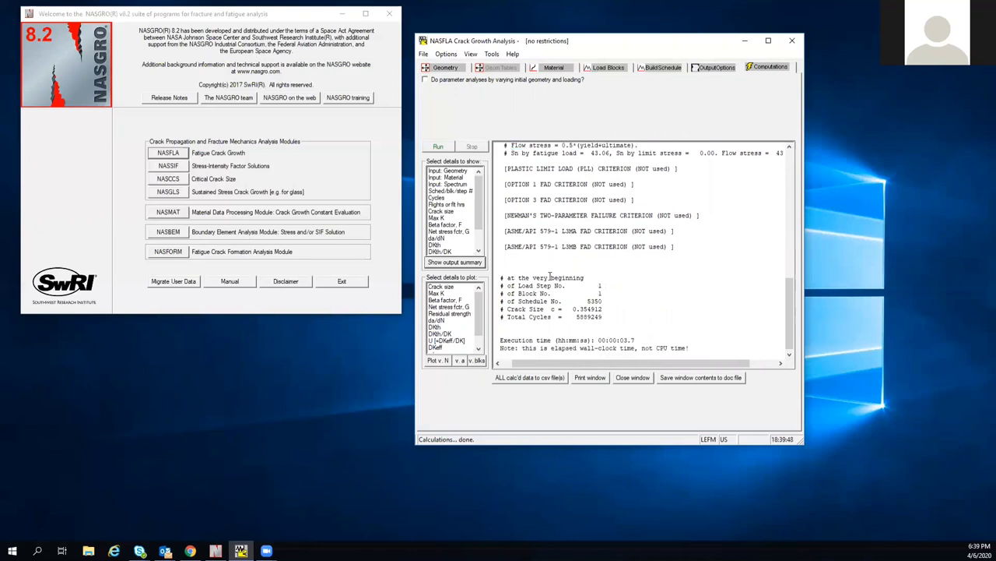
{"action": "double_click", "coordinate": [595, 300]}
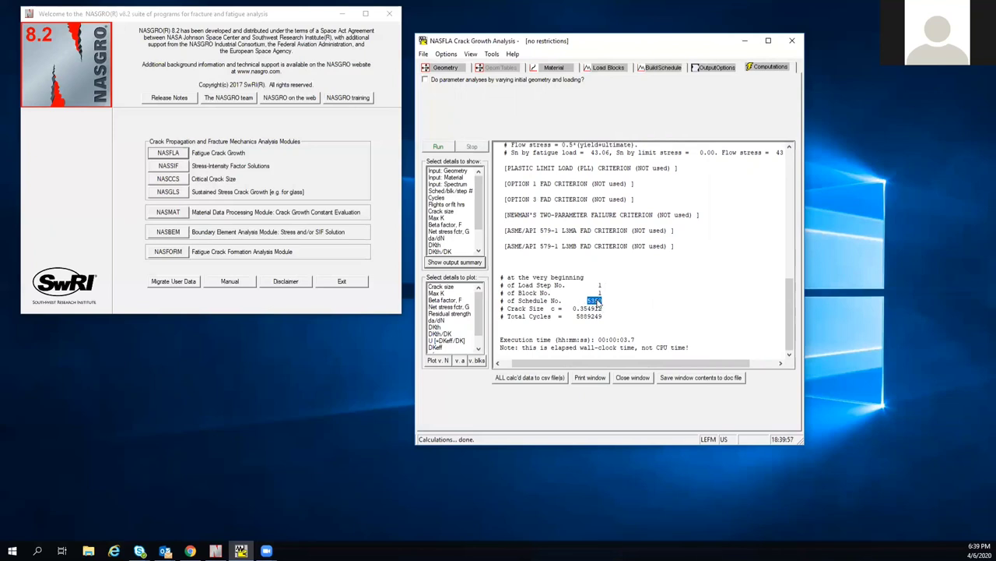
{"action": "left_click", "coordinate": [604, 67]}
{"action": "left_click", "coordinate": [758, 69]}
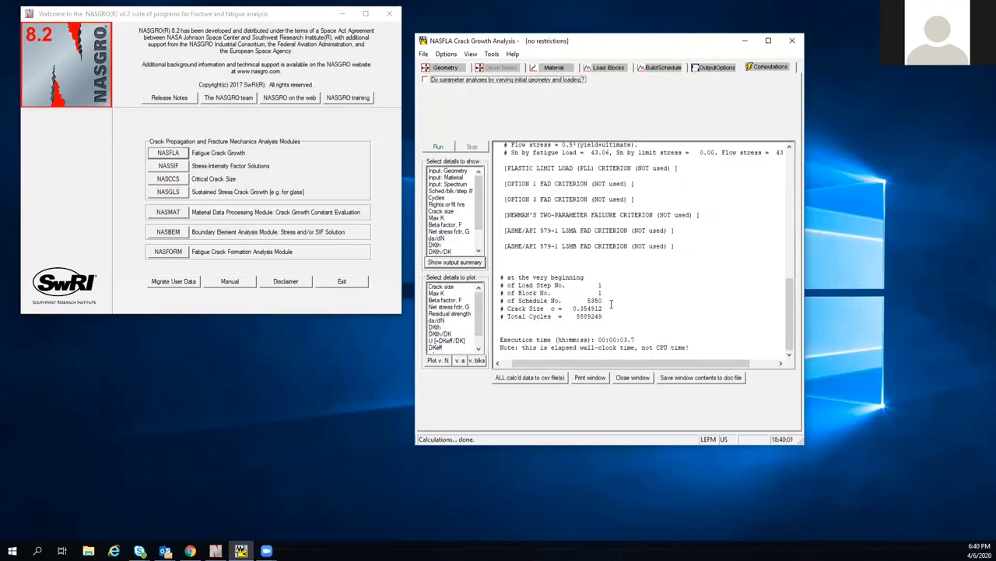
Examine the total cycles and schedule number at the end of the results alongside the net-section stress criterion.
{"action": "double_click", "coordinate": [587, 316]}
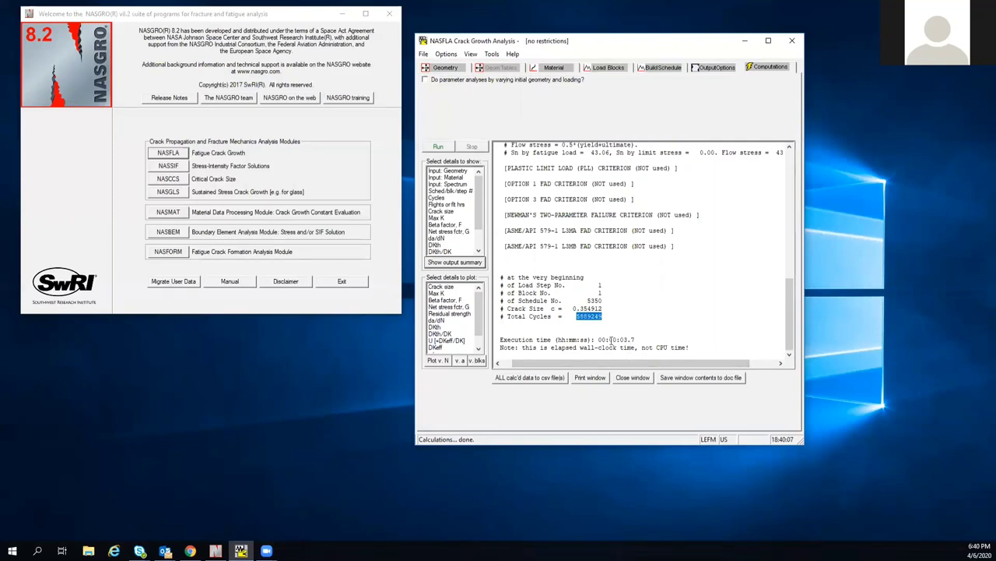
{"action": "double_click", "coordinate": [594, 300]}
{"action": "left_click_drag", "start_coordinate": [705, 363], "coordinate": [693, 363]}
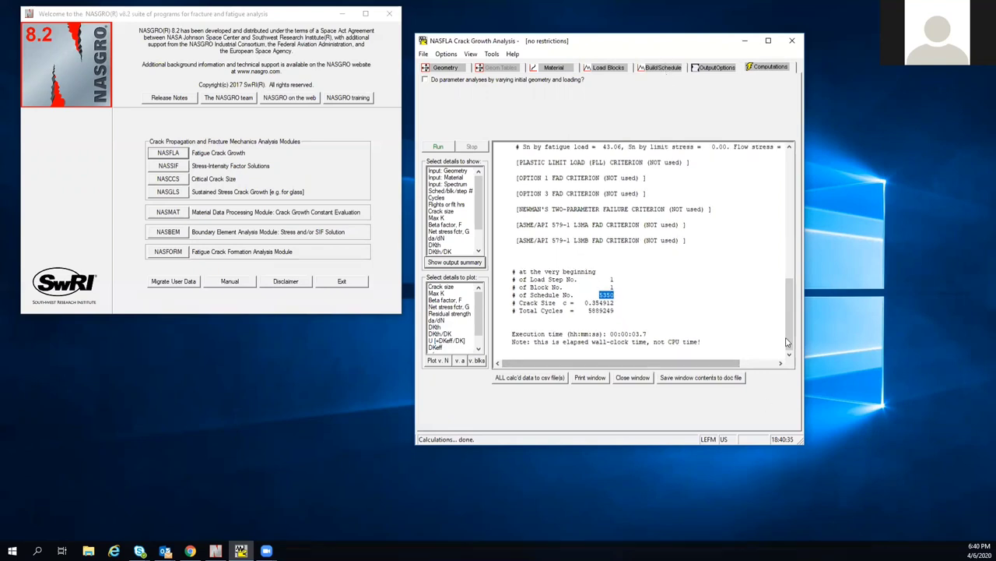
{"action": "scroll", "coordinate": [789, 340], "scroll_direction": "up", "scroll_amount": 2}
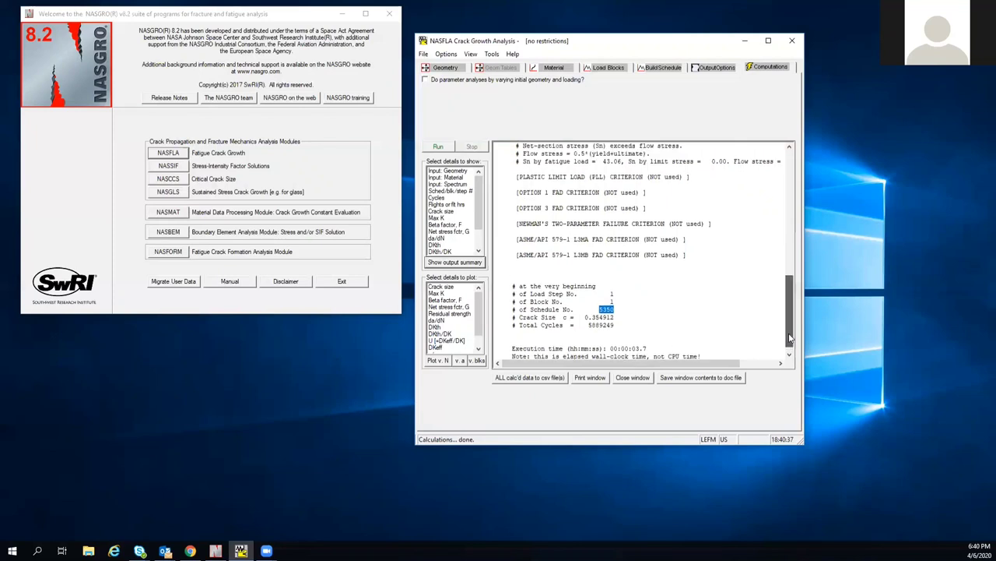
{"action": "left_click_drag", "start_coordinate": [790, 339], "coordinate": [786, 336]}
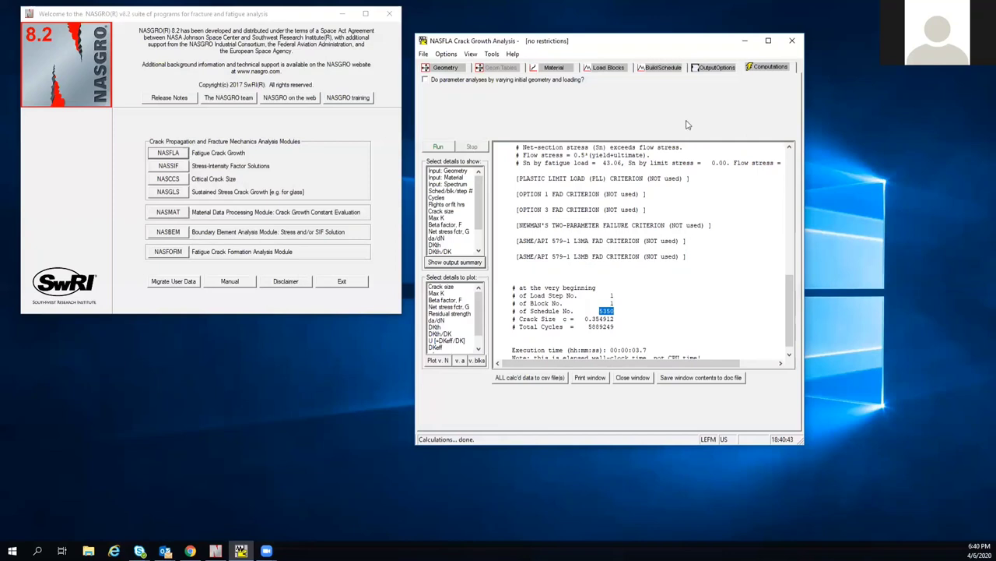
Review the load block, schedule repetitions and output intervals, and compare them with the final schedule number in the results.
{"action": "left_click", "coordinate": [656, 67]}
{"action": "left_click", "coordinate": [612, 68]}
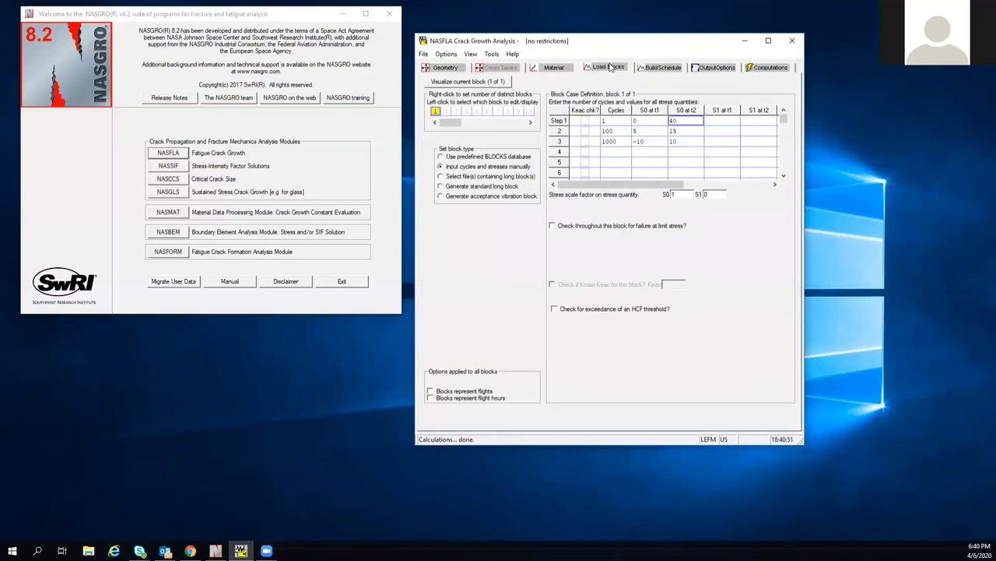
{"action": "left_click", "coordinate": [651, 69]}
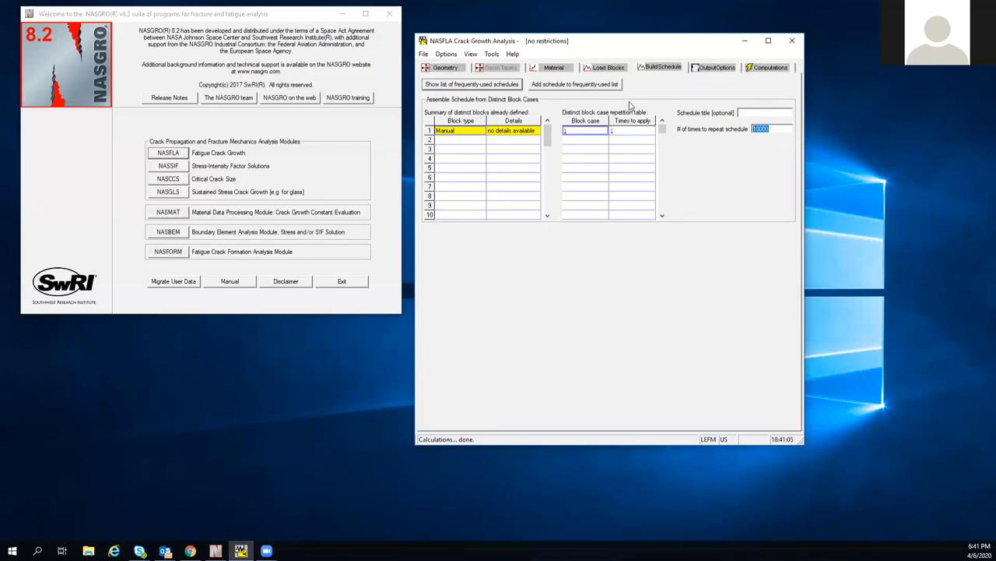
{"action": "left_click", "coordinate": [712, 68]}
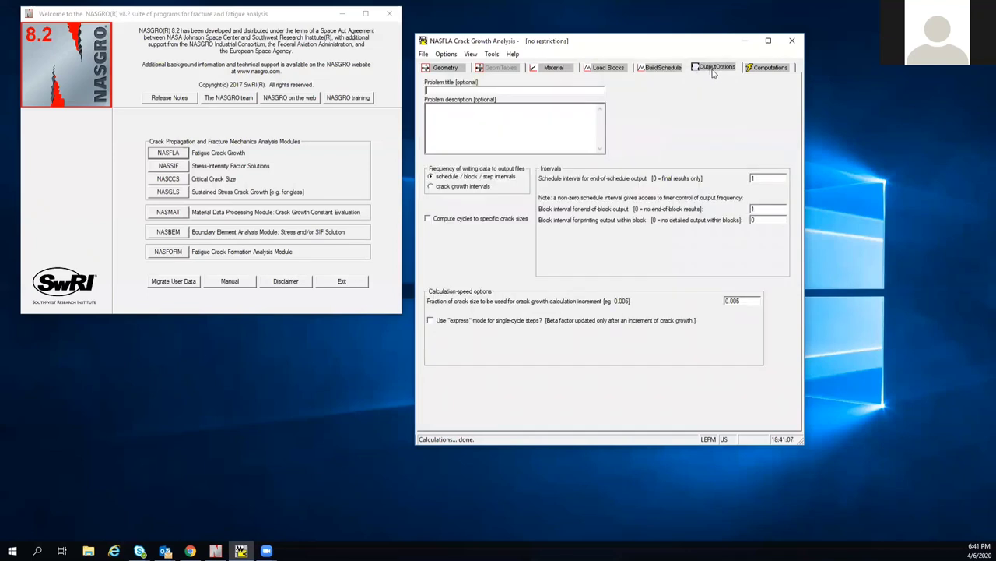
{"action": "left_click", "coordinate": [764, 68]}
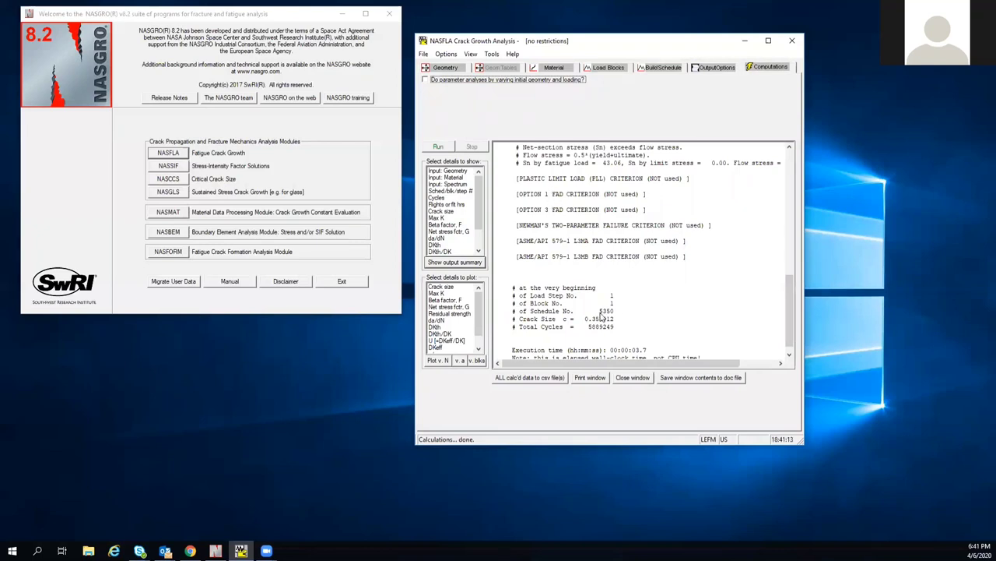
{"action": "left_click", "coordinate": [608, 311]}
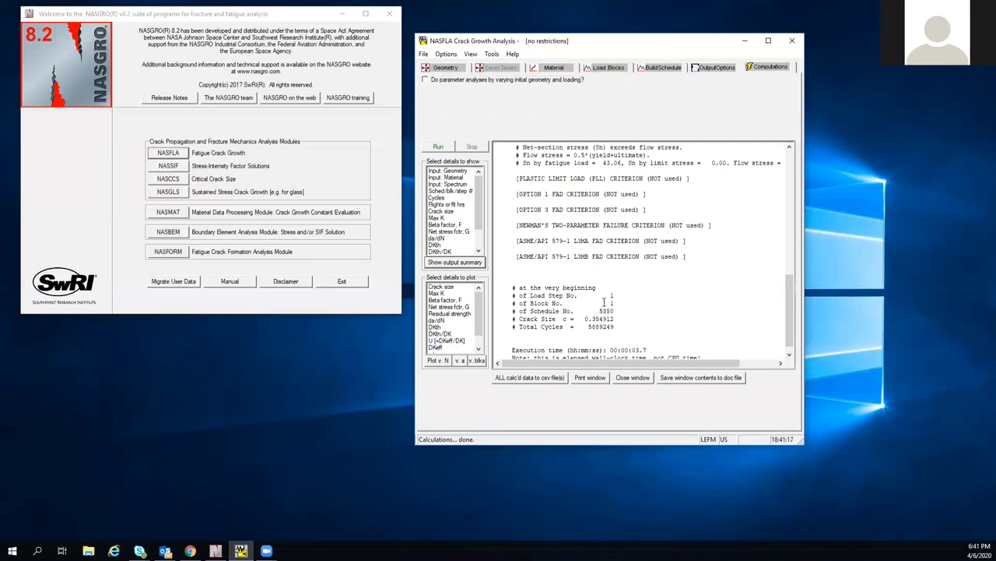
{"action": "double_click", "coordinate": [606, 311]}
Plot Max K against cycles for the finished run and return to the results text.
{"action": "left_click", "coordinate": [441, 287]}
{"action": "left_click", "coordinate": [440, 294]}
{"action": "left_click", "coordinate": [439, 360]}
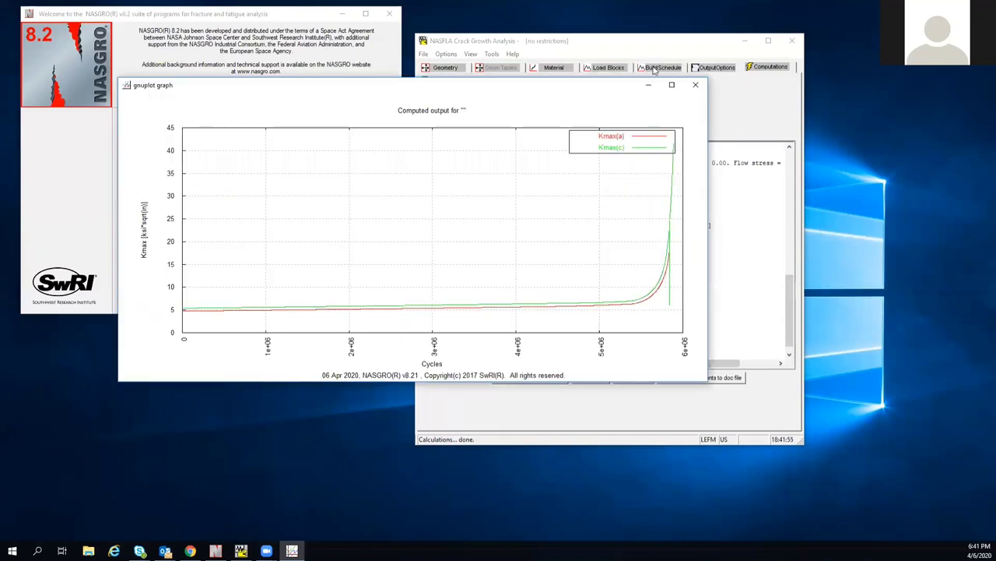
{"action": "left_click", "coordinate": [672, 42]}
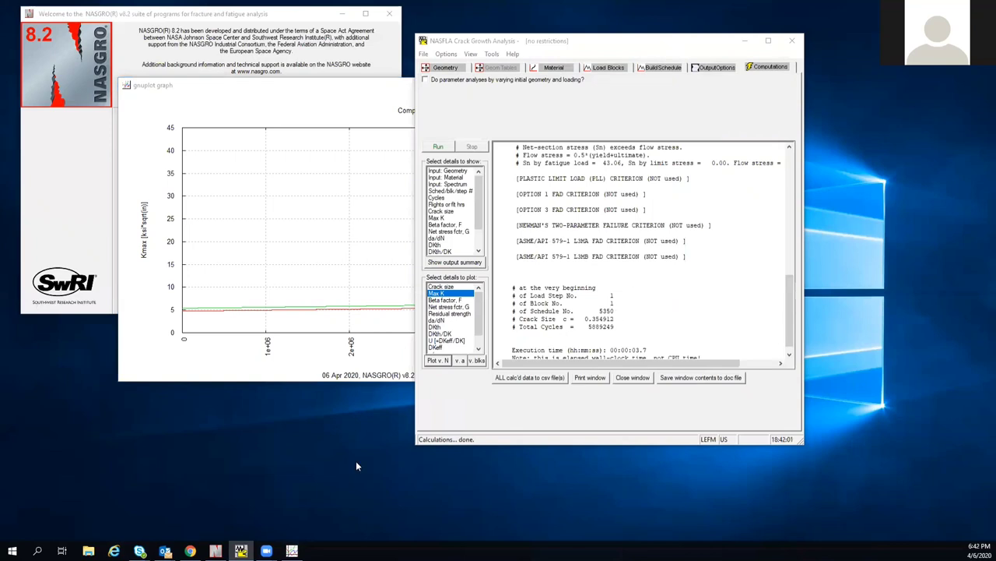
Switch to Calculator and compute 5350 divided by 10, minus 1.
{"action": "key", "text": "XF86Calculator"}
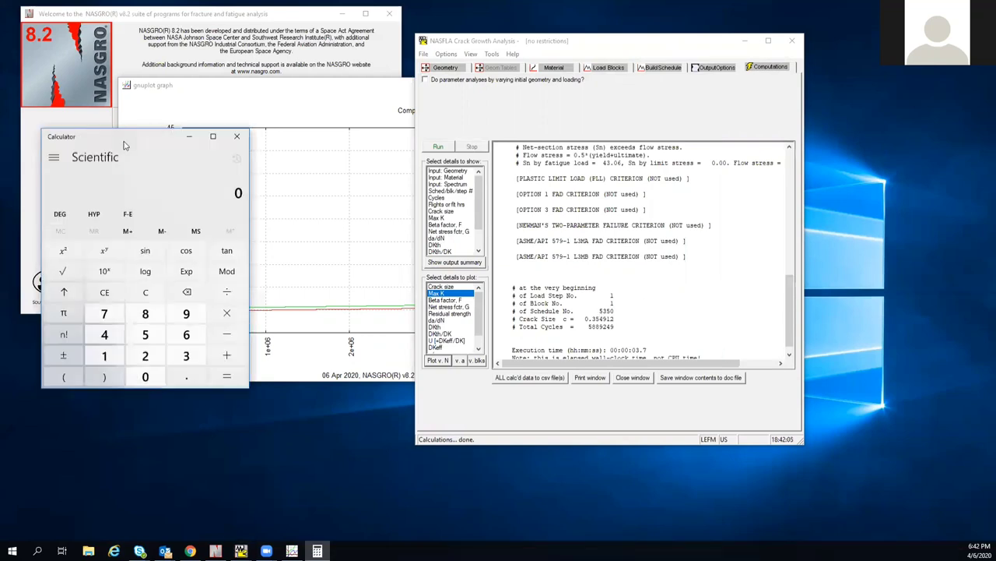
{"action": "type", "text": "53"}
{"action": "type", "text": "50/10"}
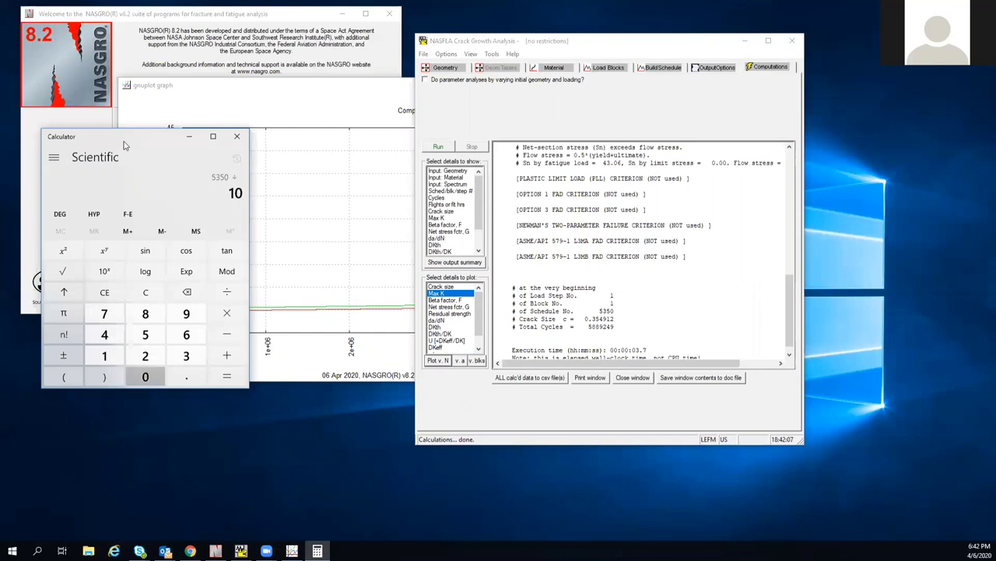
{"action": "key", "text": "Return"}
{"action": "type", "text": "-1"}
{"action": "key", "text": "Return"}
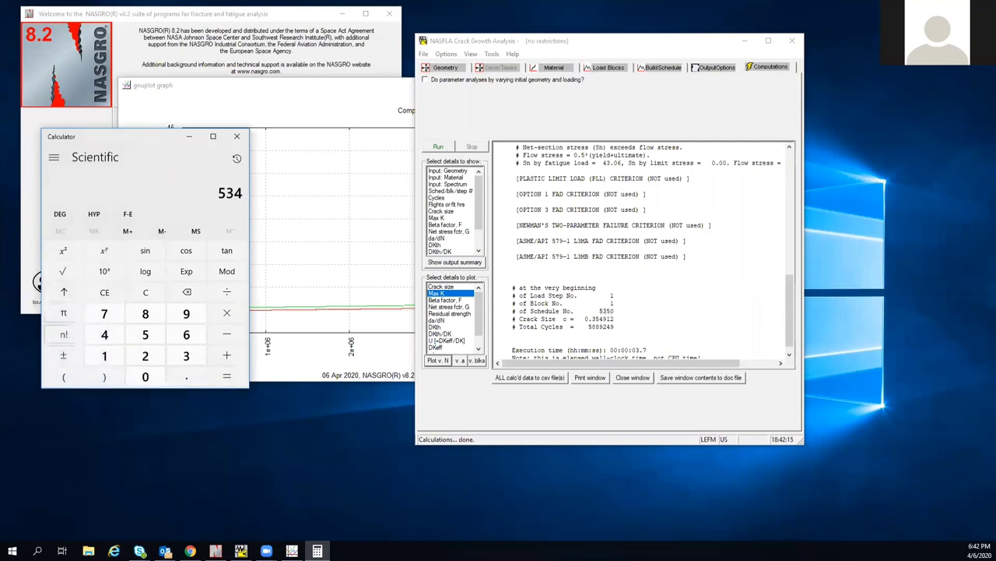
Examine the end of the Max K curve again, and close both the graph and the calculator.
{"action": "left_click", "coordinate": [272, 87]}
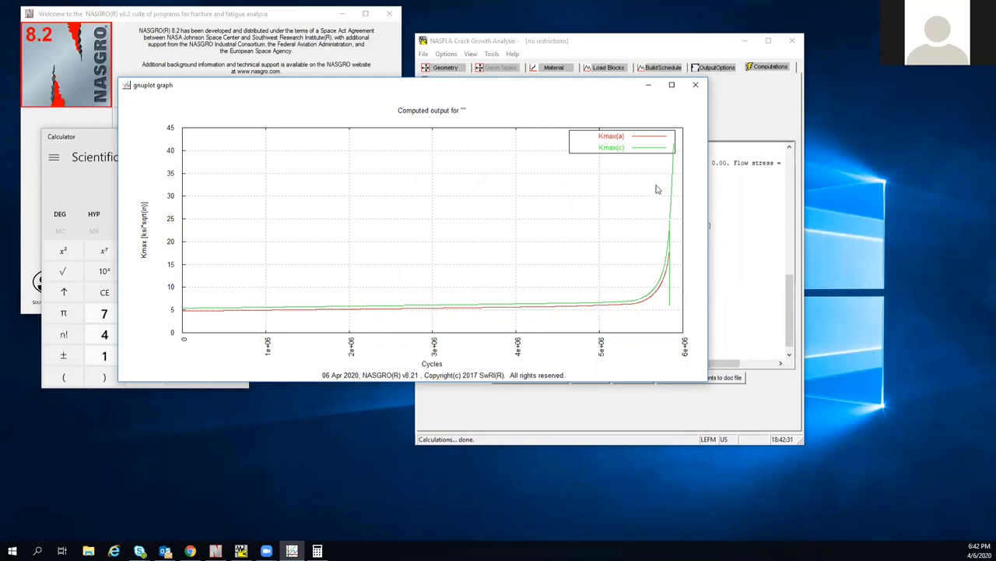
{"action": "left_click", "coordinate": [694, 88]}
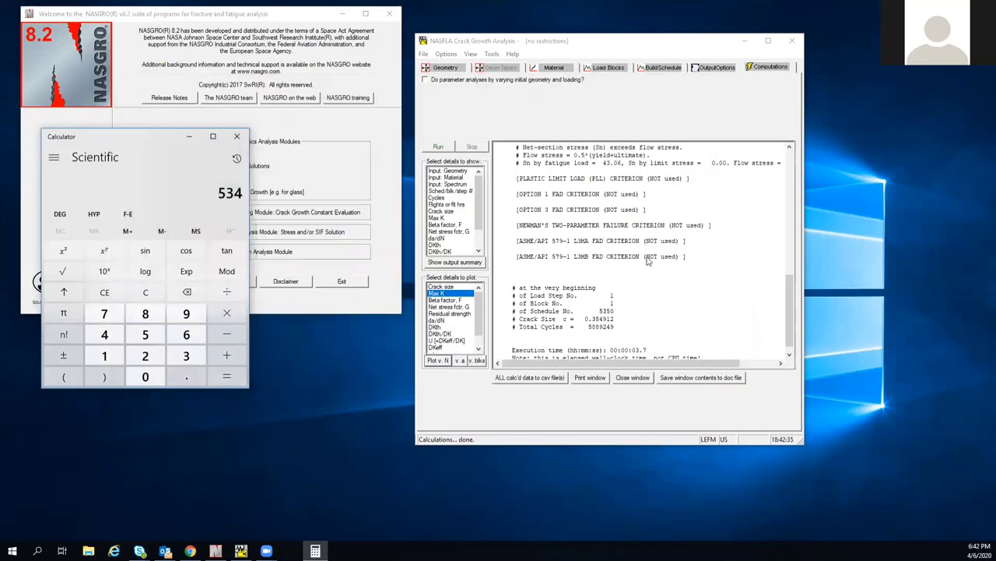
{"action": "left_click", "coordinate": [238, 137]}
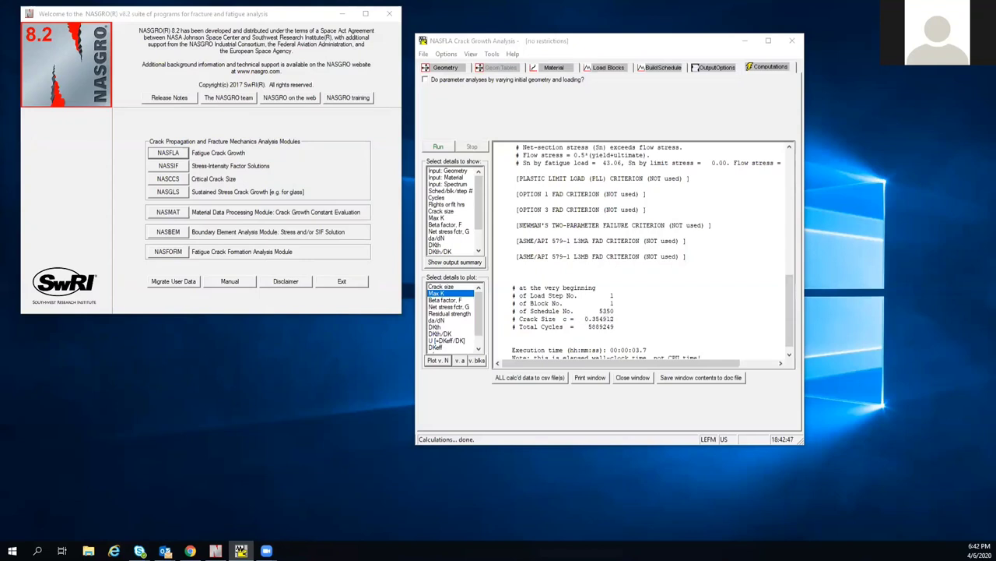
{"action": "left_click", "coordinate": [786, 236]}
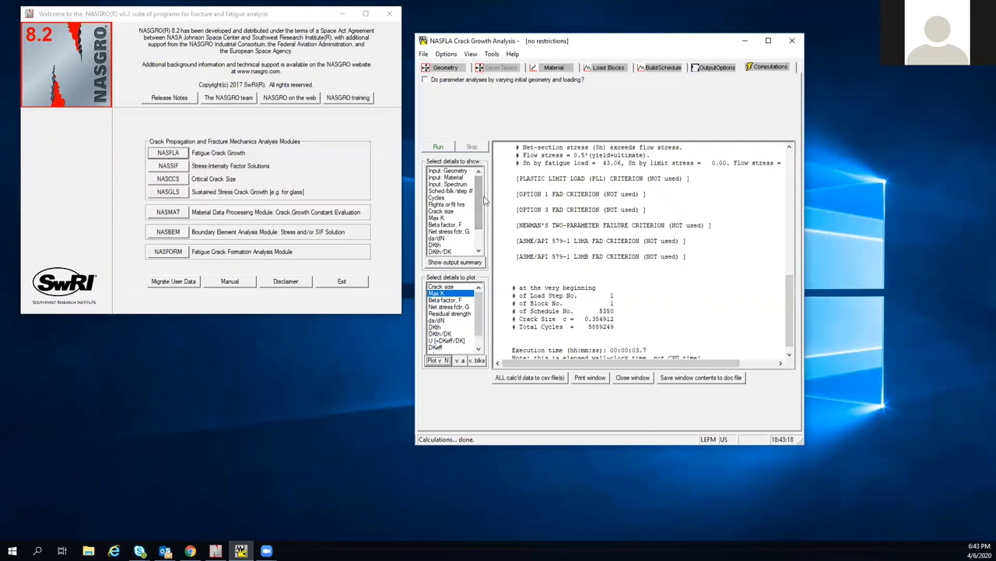
Show the Max K details of the run and examine how the Kmax(a) and Kmax(c) values develop through the listing.
{"action": "left_click", "coordinate": [437, 218]}
{"action": "left_click", "coordinate": [436, 262]}
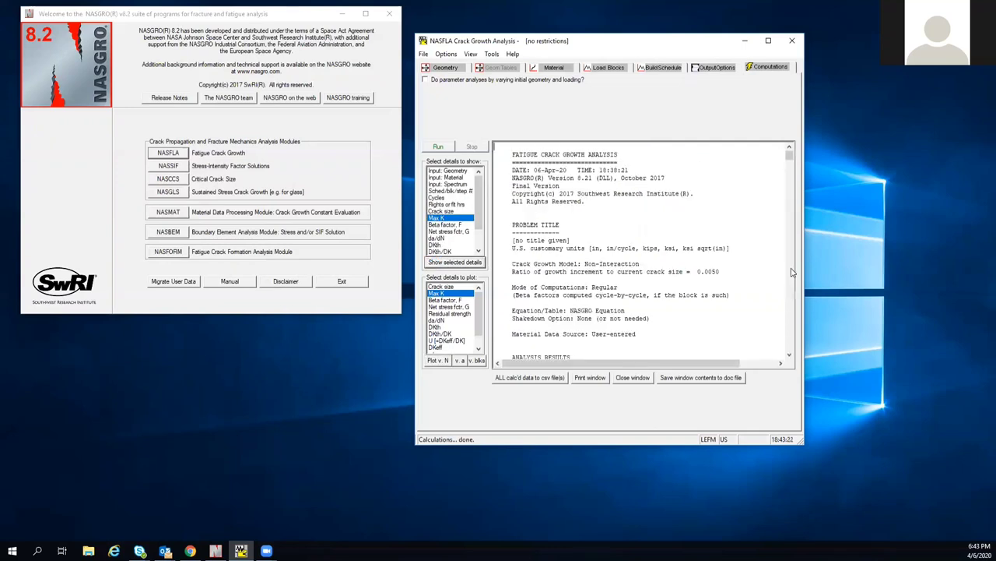
{"action": "mouse_move", "coordinate": [788, 156]}
{"action": "left_mouse_down"}
{"action": "mouse_move", "coordinate": [789, 249]}
{"action": "mouse_move", "coordinate": [789, 156]}
{"action": "left_mouse_up"}
{"action": "left_click_drag", "start_coordinate": [790, 155], "coordinate": [790, 153]}
{"action": "left_click", "coordinate": [789, 355]}
{"action": "scroll", "coordinate": [790, 358], "scroll_direction": "down", "scroll_amount": 5}
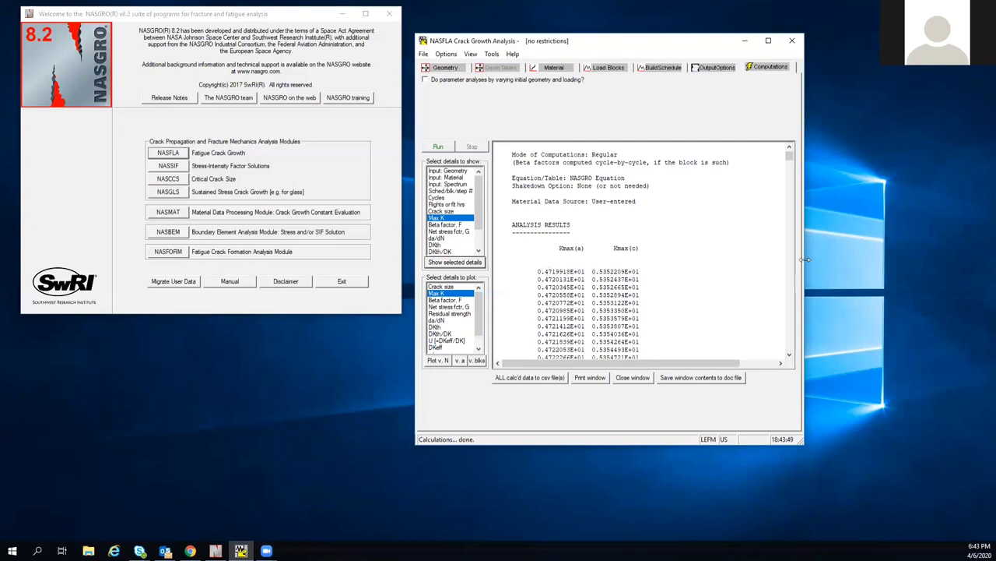
{"action": "scroll", "coordinate": [791, 294], "scroll_direction": "down", "scroll_amount": 20}
{"action": "scroll", "coordinate": [791, 294], "scroll_direction": "down", "scroll_amount": 20}
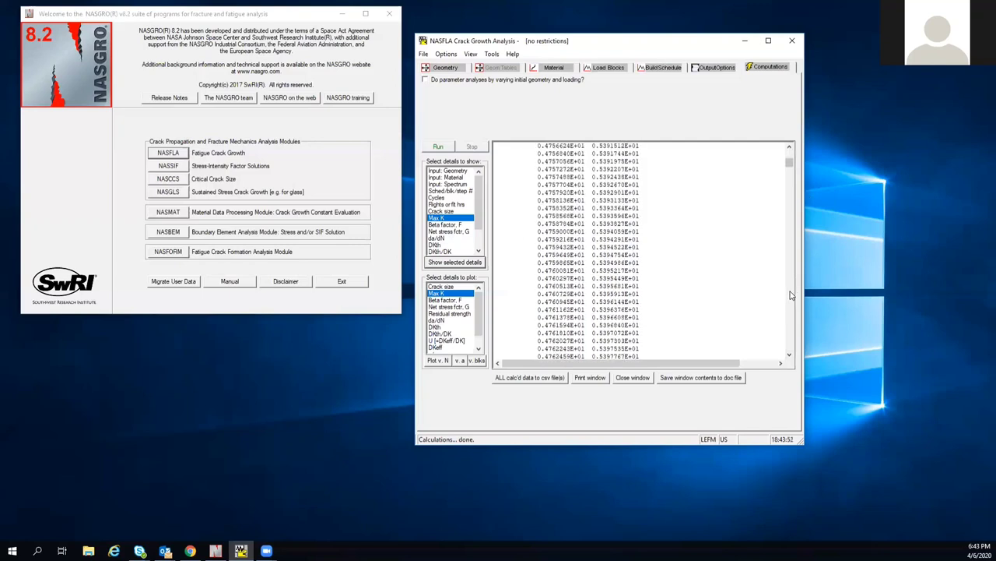
{"action": "scroll", "coordinate": [791, 294], "scroll_direction": "down", "scroll_amount": 20}
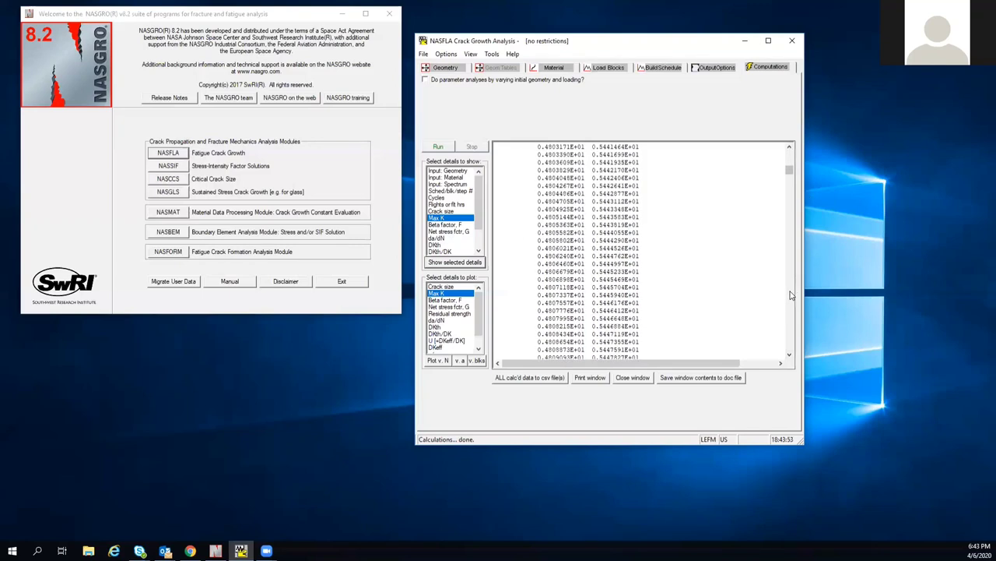
{"action": "scroll", "coordinate": [791, 294], "scroll_direction": "down", "scroll_amount": 20}
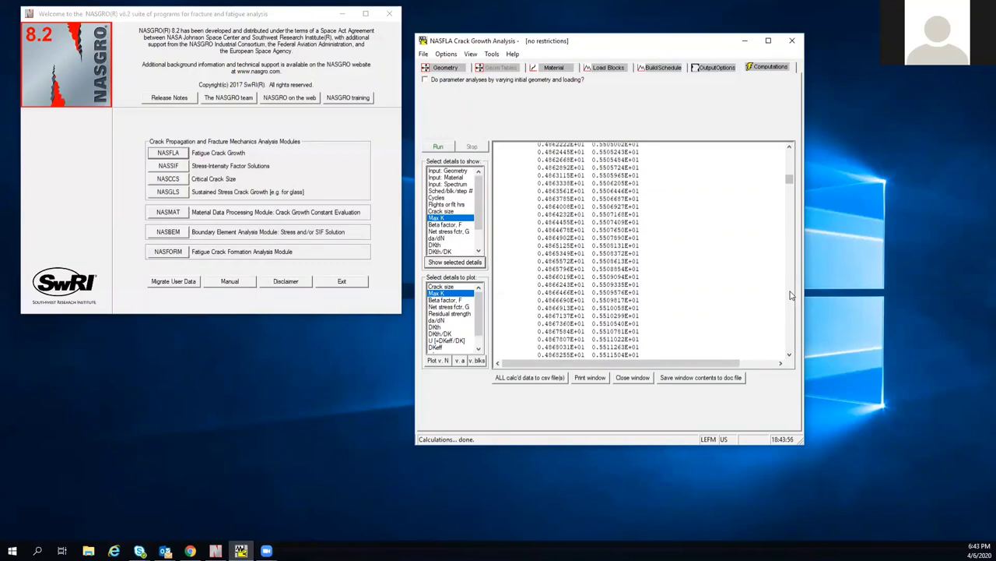
{"action": "left_click_drag", "start_coordinate": [791, 188], "coordinate": [789, 269]}
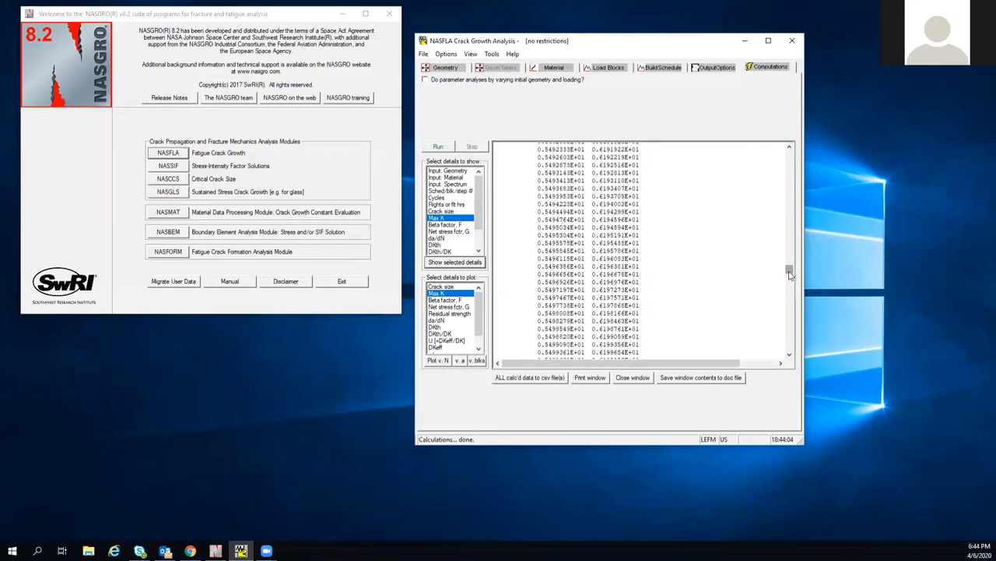
{"action": "left_click_drag", "start_coordinate": [790, 272], "coordinate": [790, 320]}
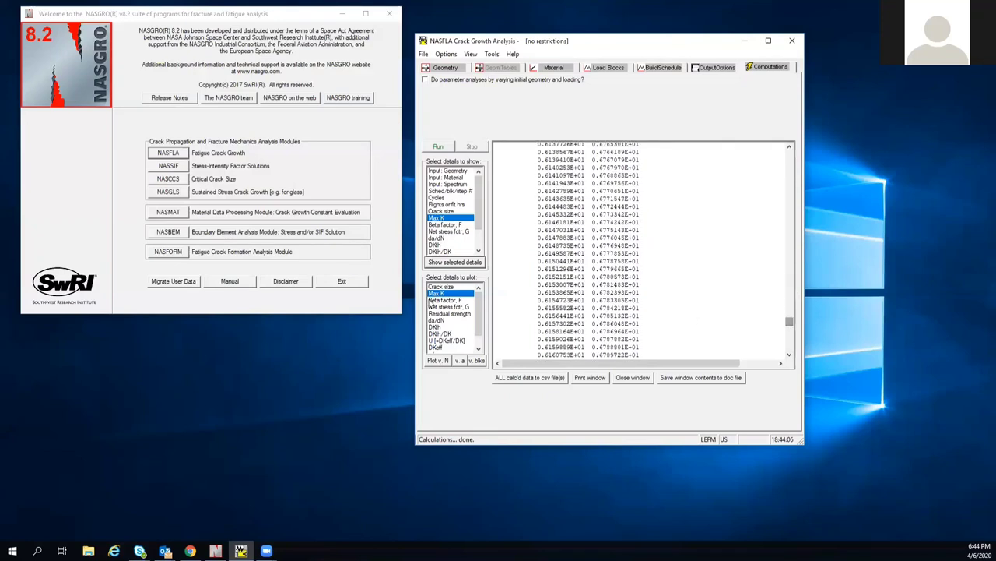
Plot crack size against cycles, examine the a-tip and c-tip curves, and close the graph.
{"action": "left_click", "coordinate": [440, 287]}
{"action": "left_click", "coordinate": [438, 359]}
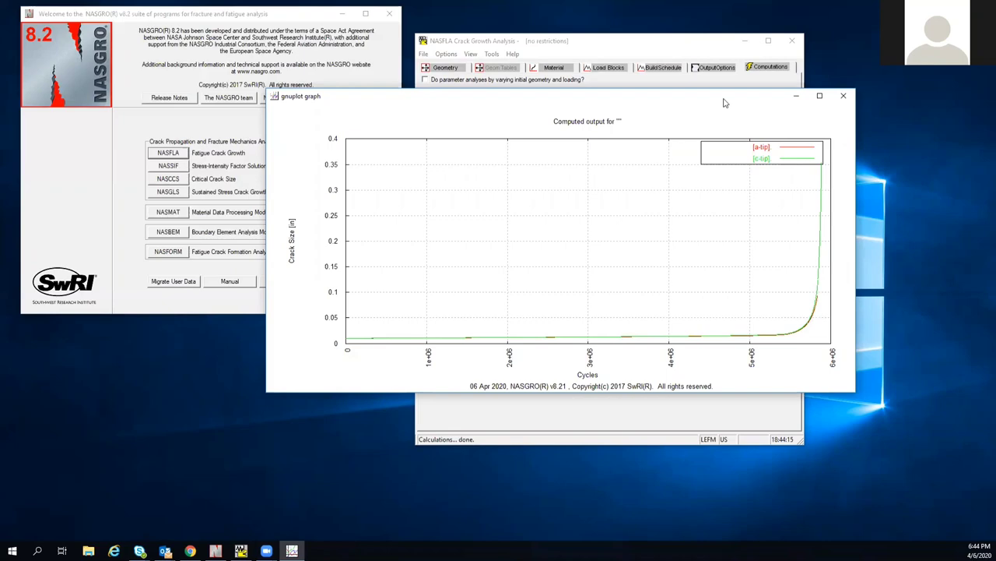
{"action": "left_click_drag", "start_coordinate": [724, 103], "coordinate": [648, 156]}
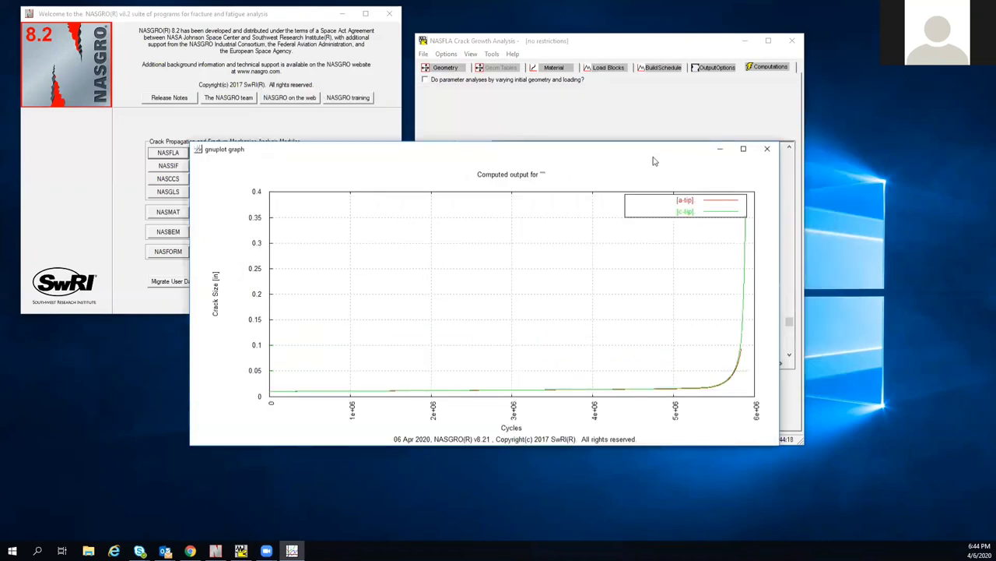
{"action": "left_click", "coordinate": [766, 149]}
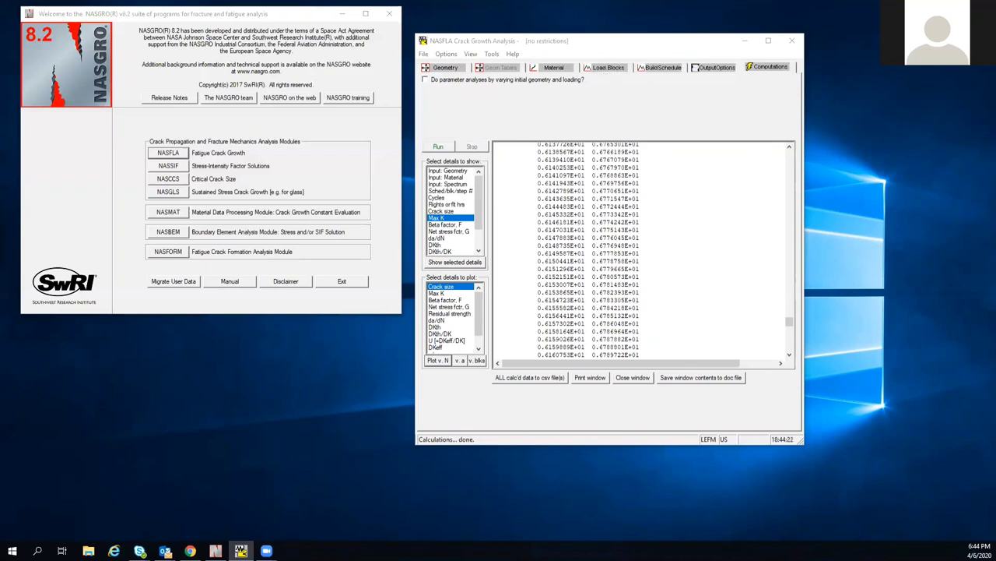
Check the load block steps, examine the basic fit da/dN curves of the 6061-T6 material, and close the graph.
{"action": "left_click", "coordinate": [611, 68]}
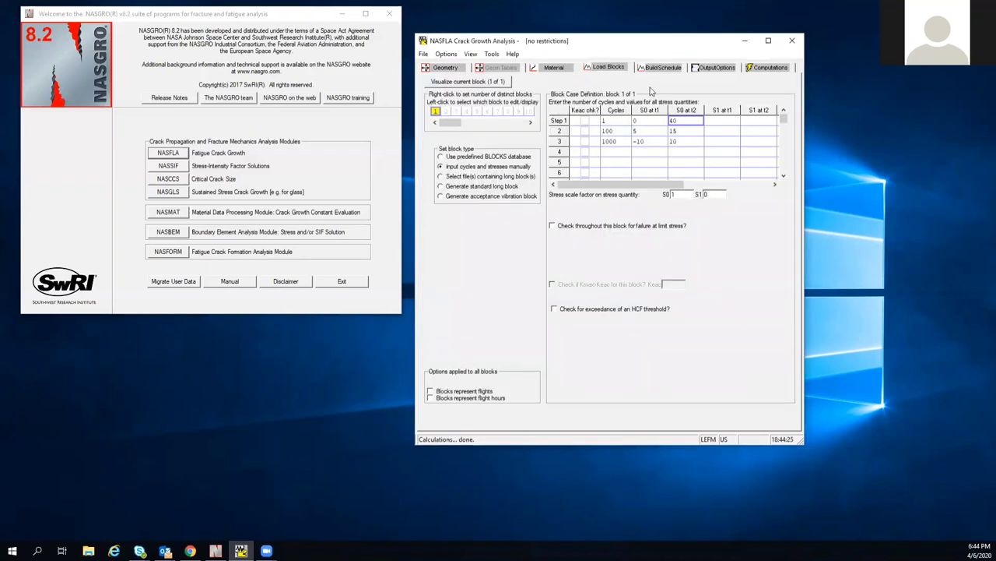
{"action": "left_click", "coordinate": [571, 67]}
{"action": "left_click", "coordinate": [771, 140]}
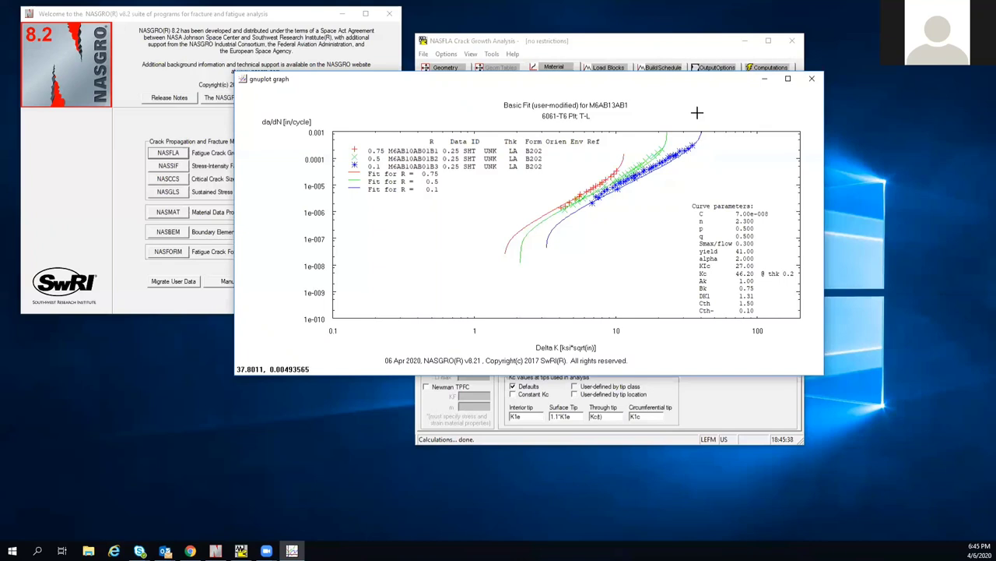
{"action": "left_click", "coordinate": [812, 78]}
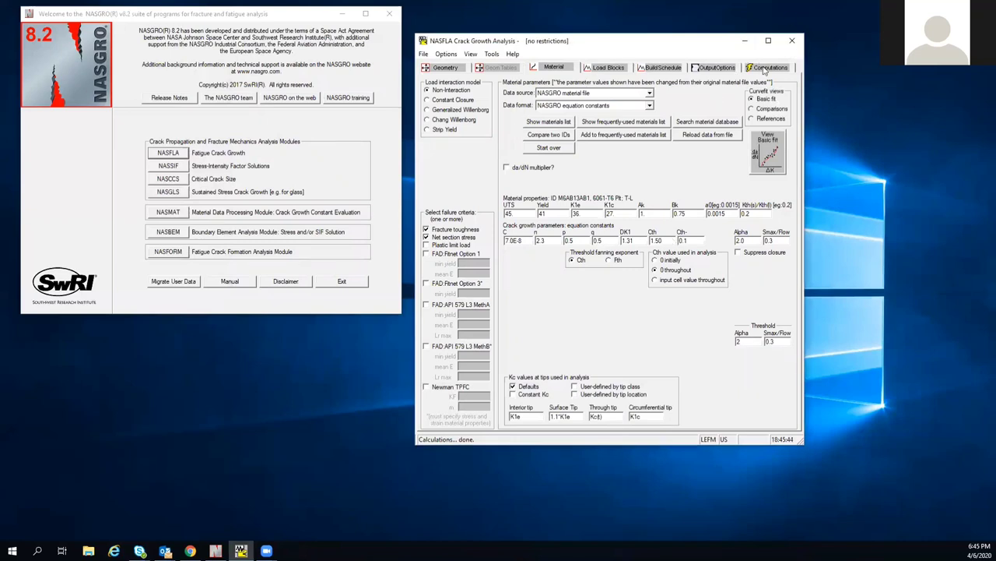
Review the failure summary at the end of the results, and check the output intervals and schedule repetitions.
{"action": "left_click", "coordinate": [723, 68]}
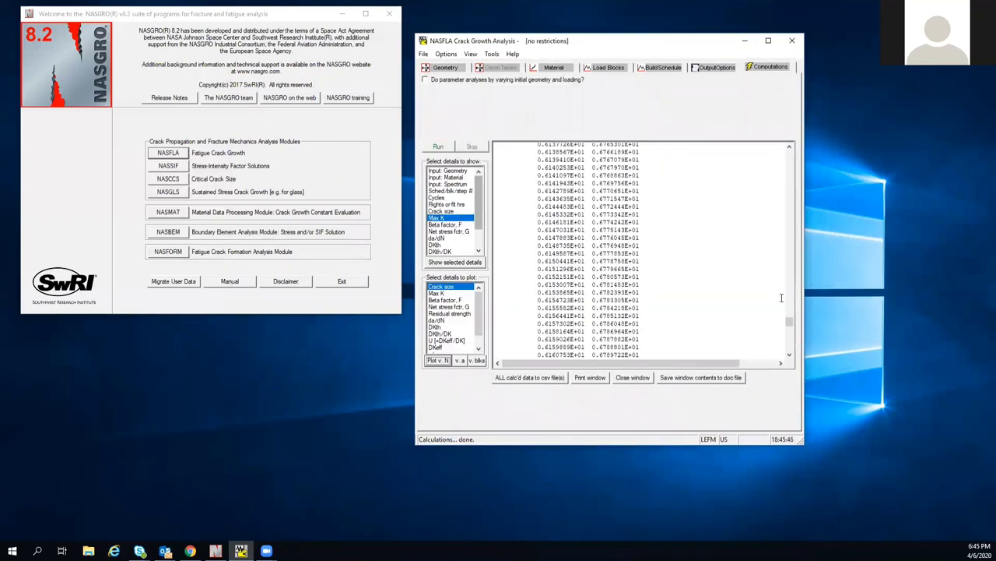
{"action": "left_click_drag", "start_coordinate": [788, 325], "coordinate": [789, 347]}
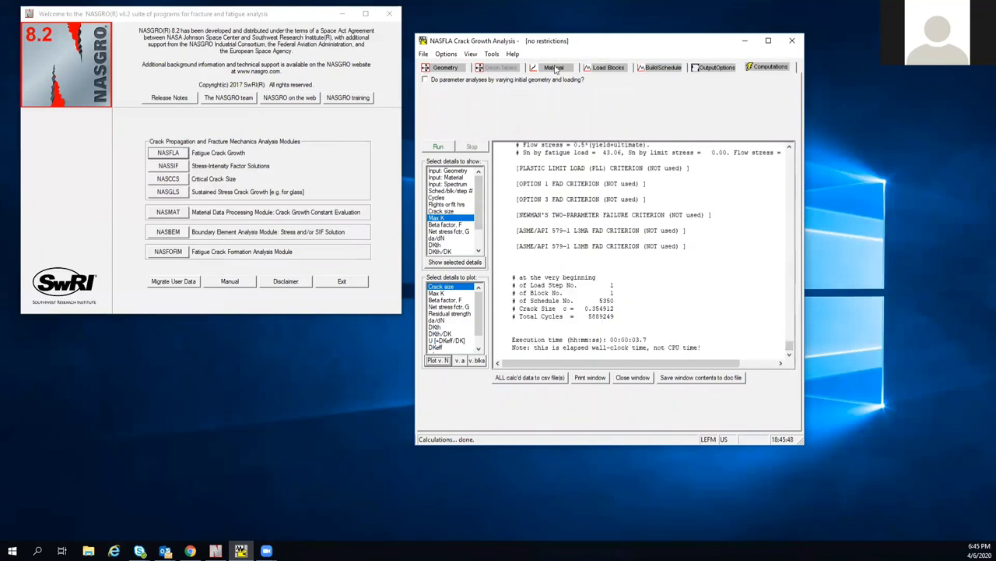
{"action": "left_click", "coordinate": [714, 69]}
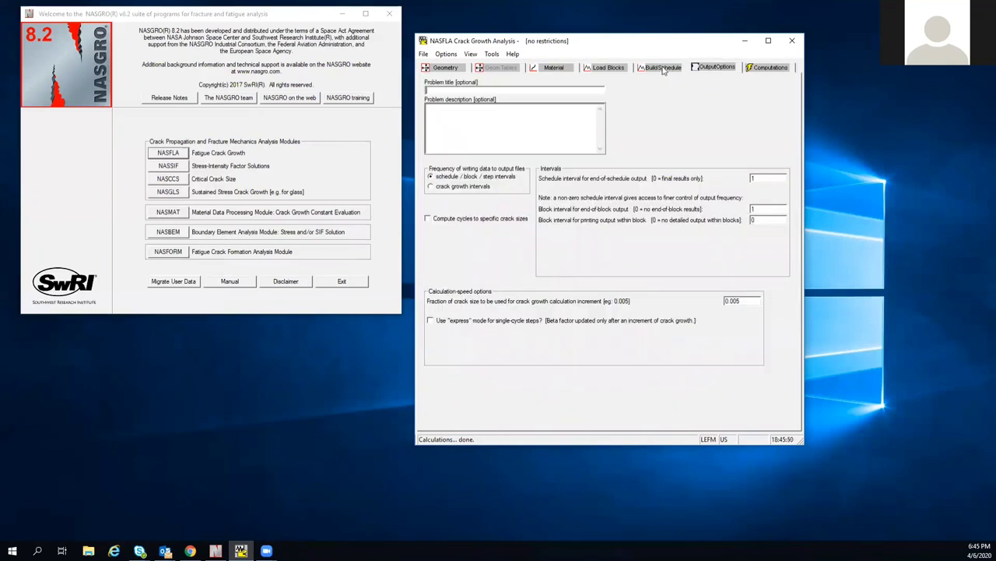
{"action": "left_click", "coordinate": [667, 69]}
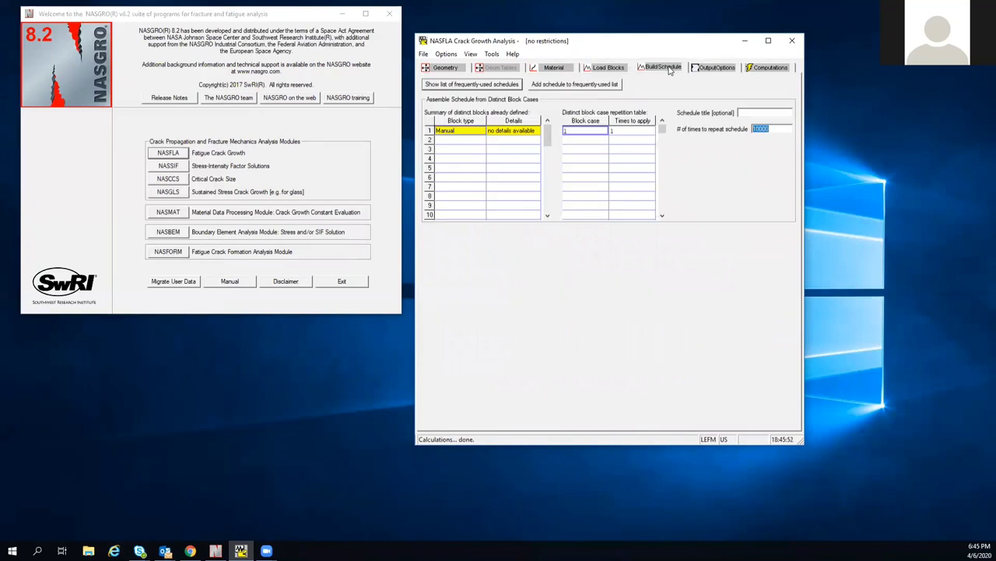
Review the load block cycles and stresses, the SC30 geometry inputs, and the 6061-T6 material strength and growth constants.
{"action": "left_click", "coordinate": [622, 67]}
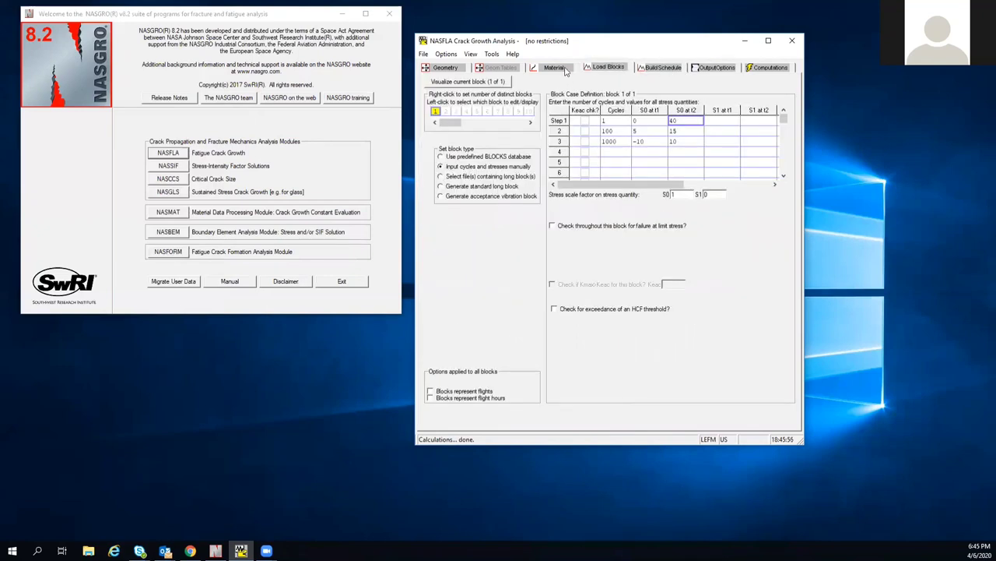
{"action": "left_click", "coordinate": [463, 68]}
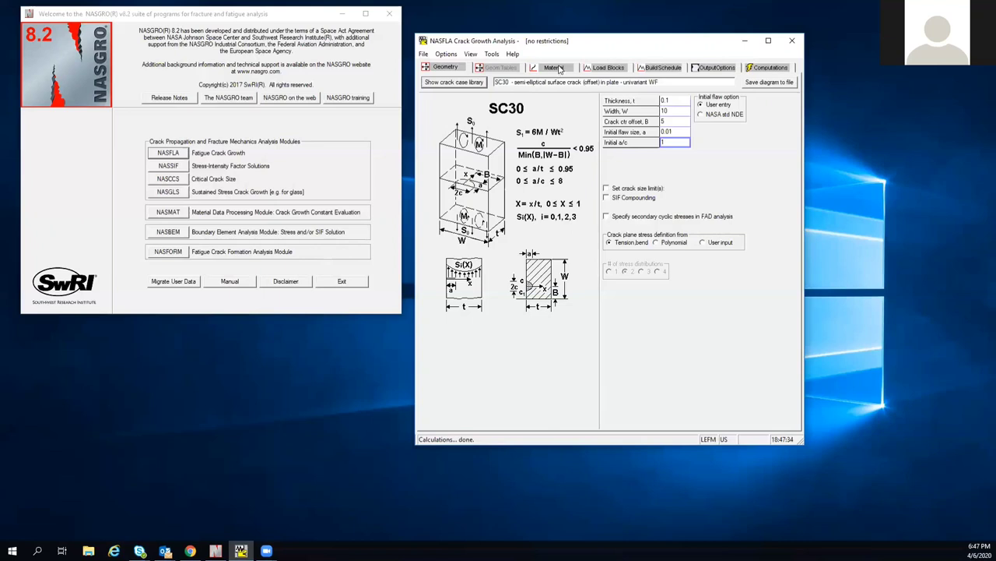
{"action": "left_click", "coordinate": [559, 68]}
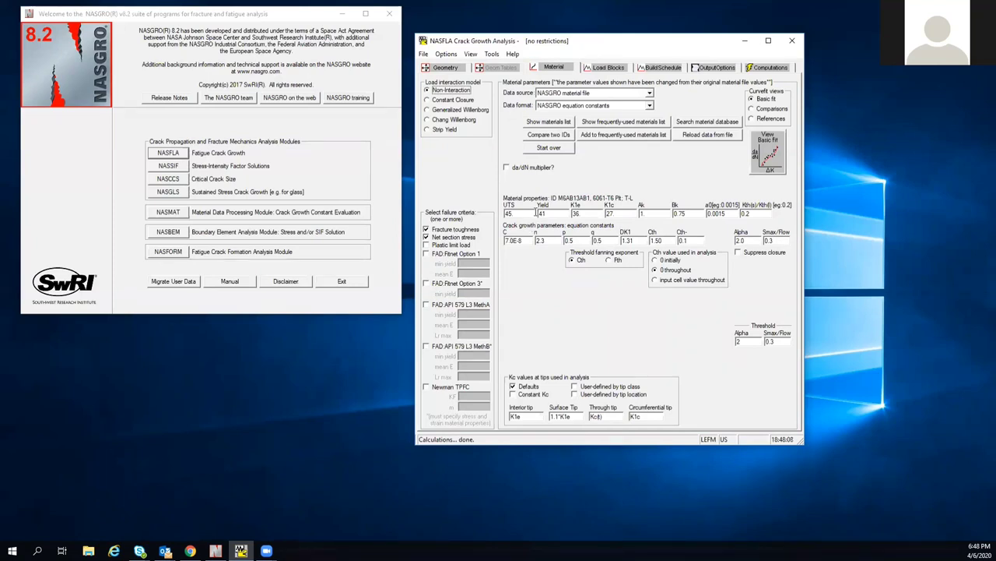
{"action": "type", "text": "41"}
{"action": "left_click", "coordinate": [506, 241]}
Change the crack case to SC04, the semi-elliptical axial surface crack in a hollow cylinder.
{"action": "left_click", "coordinate": [445, 68]}
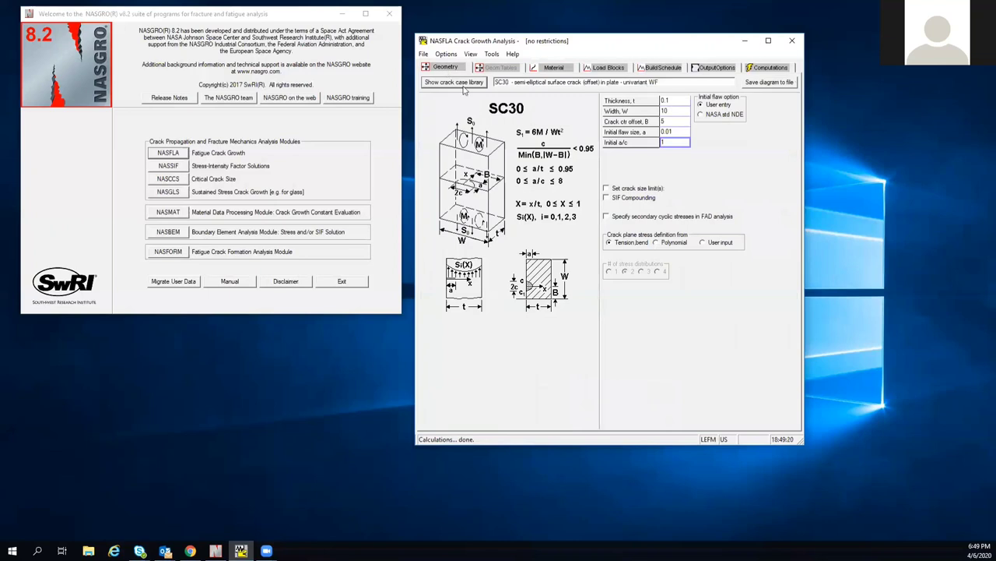
{"action": "left_click", "coordinate": [461, 83]}
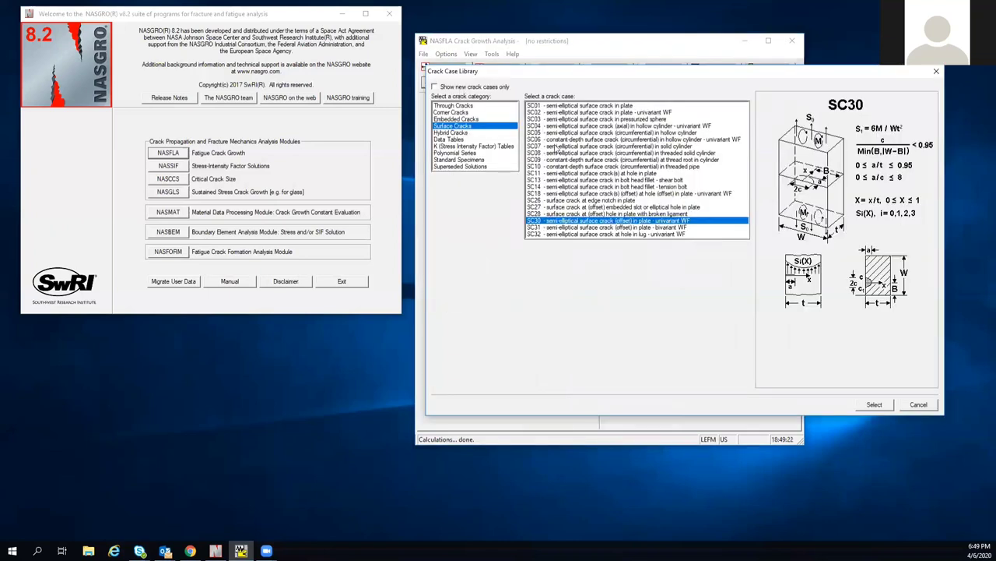
{"action": "left_click", "coordinate": [557, 127]}
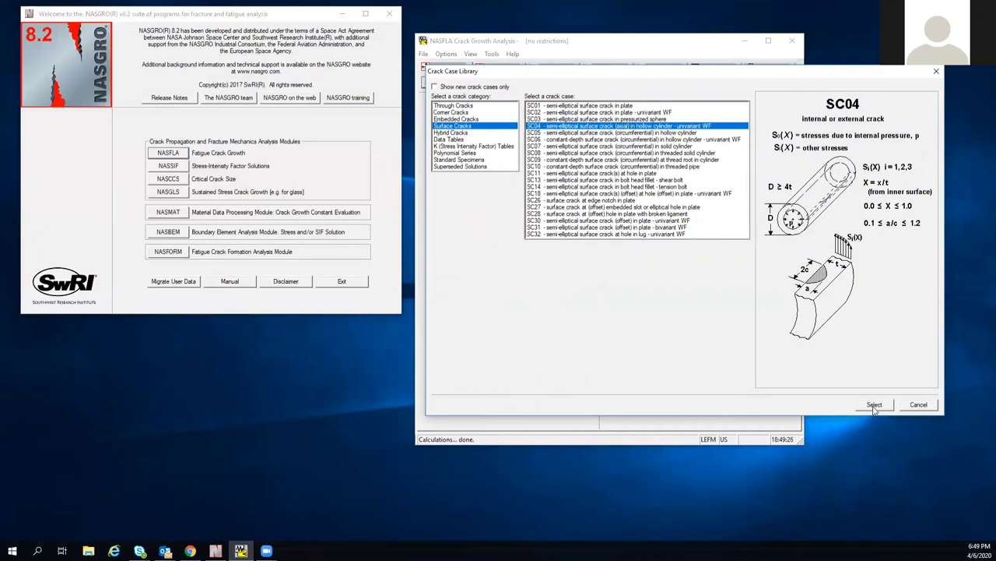
{"action": "left_click", "coordinate": [875, 408]}
{"action": "left_click", "coordinate": [538, 320]}
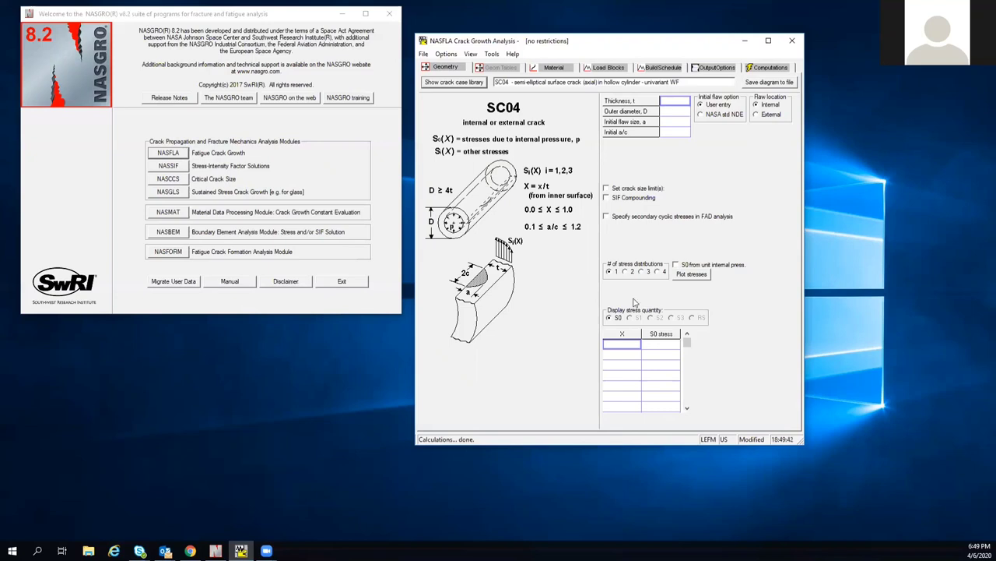
Tabulate the S0 stress distribution with 1 at X = 0, .7 at X = 0.5, and a third point at X = 1.
{"action": "left_click", "coordinate": [619, 371]}
{"action": "left_click", "coordinate": [625, 348]}
{"action": "type", "text": "0"}
{"action": "left_click", "coordinate": [664, 349]}
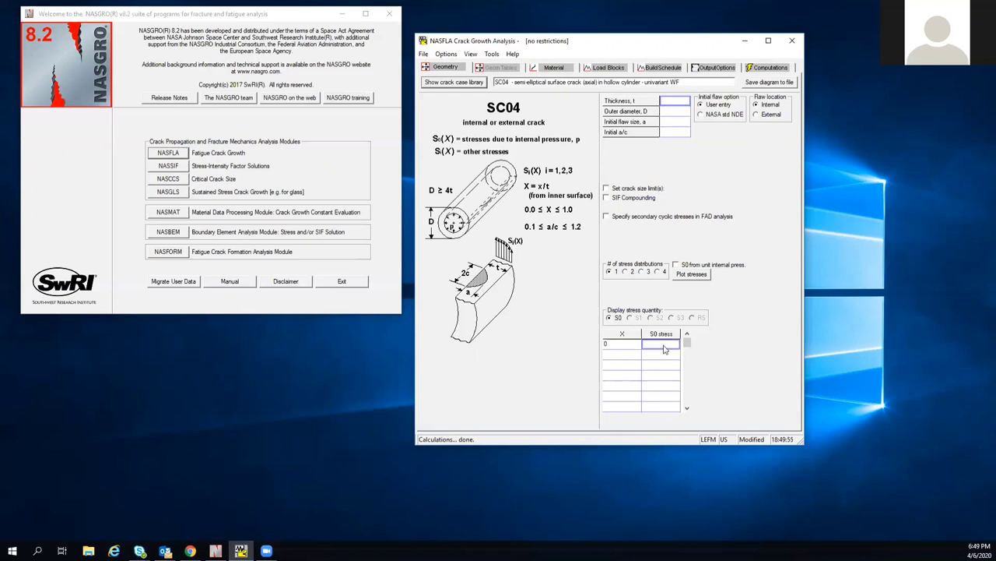
{"action": "type", "text": "1"}
{"action": "left_click", "coordinate": [631, 359]}
{"action": "type", "text": "0.5"}
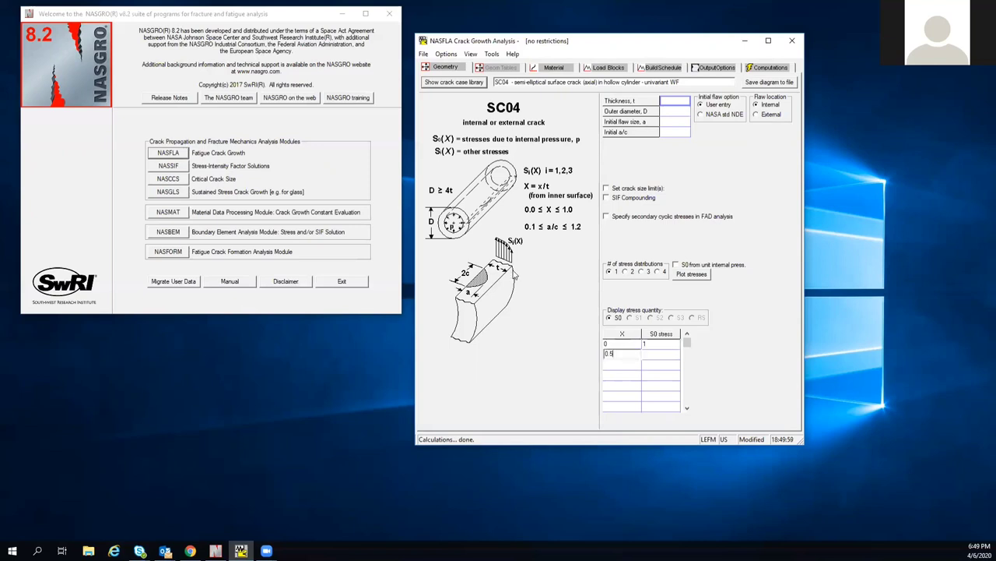
{"action": "key", "text": "Tab"}
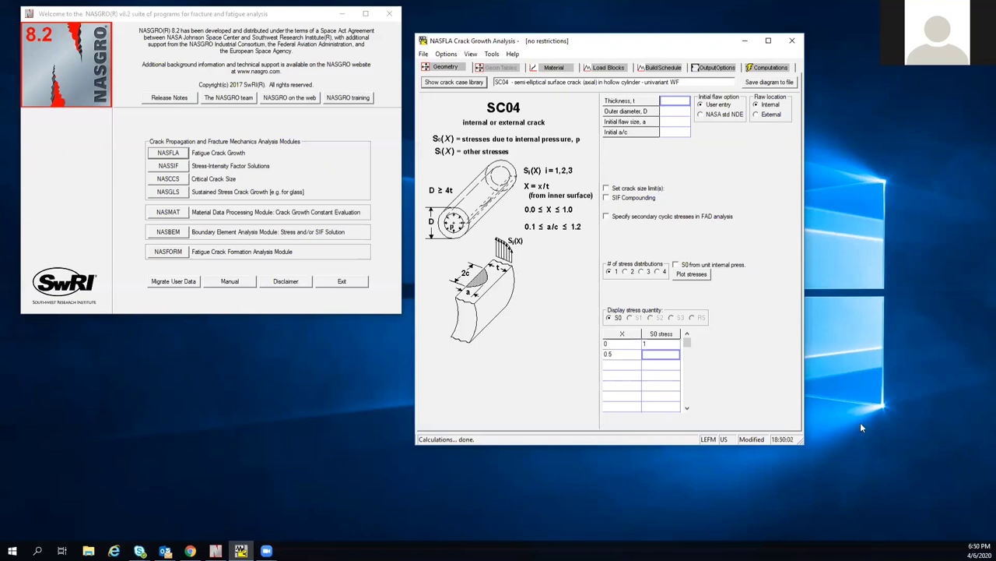
{"action": "type", "text": "1"}
{"action": "type", "text": "7"}
{"action": "left_click", "coordinate": [619, 371]}
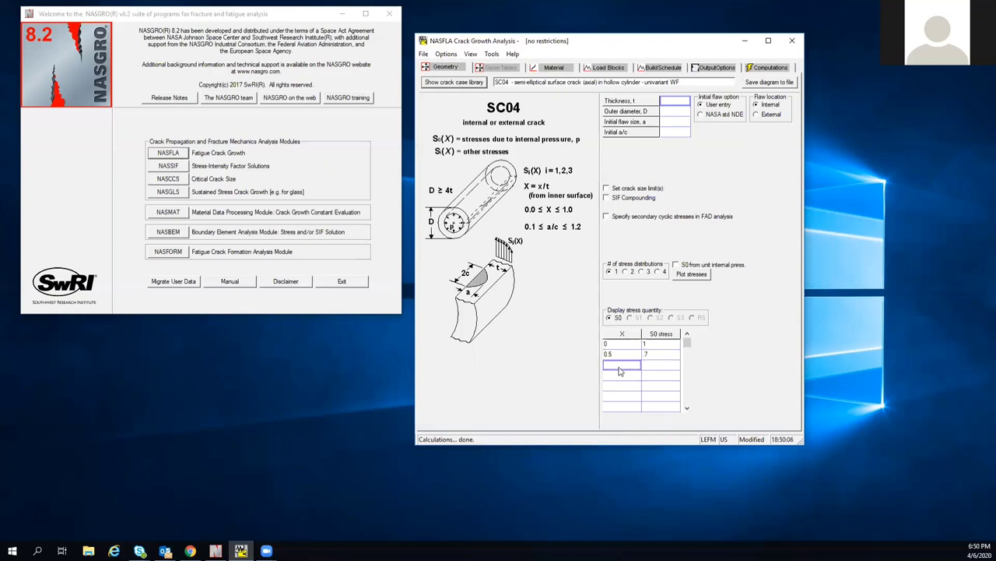
{"action": "type", "text": "1"}
{"action": "left_click", "coordinate": [663, 372]}
{"action": "type", "text": "3"}
Derive S0 from unit internal pressure, check the stress columns of the load block table, and return to the geometry.
{"action": "left_click", "coordinate": [678, 265]}
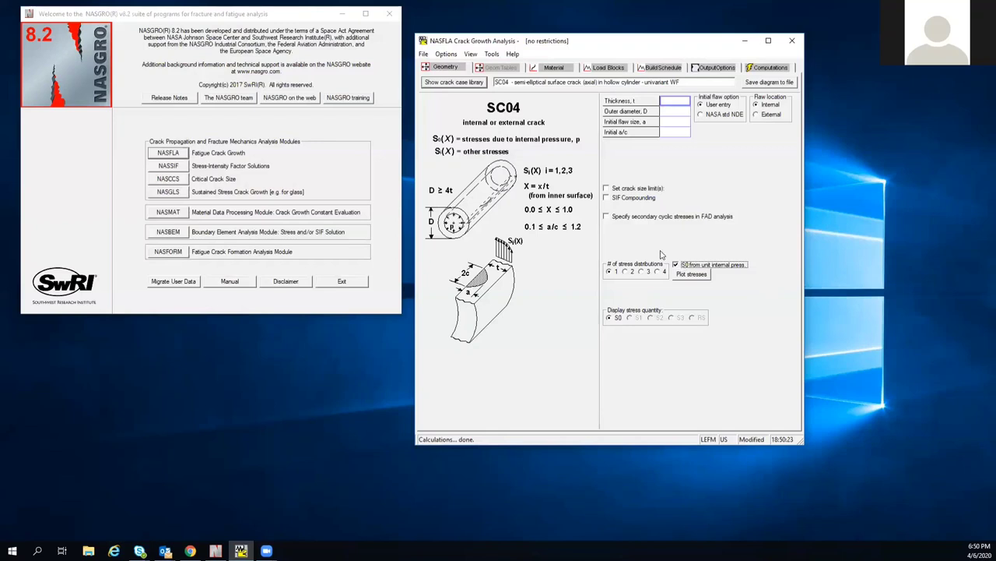
{"action": "left_click", "coordinate": [610, 68]}
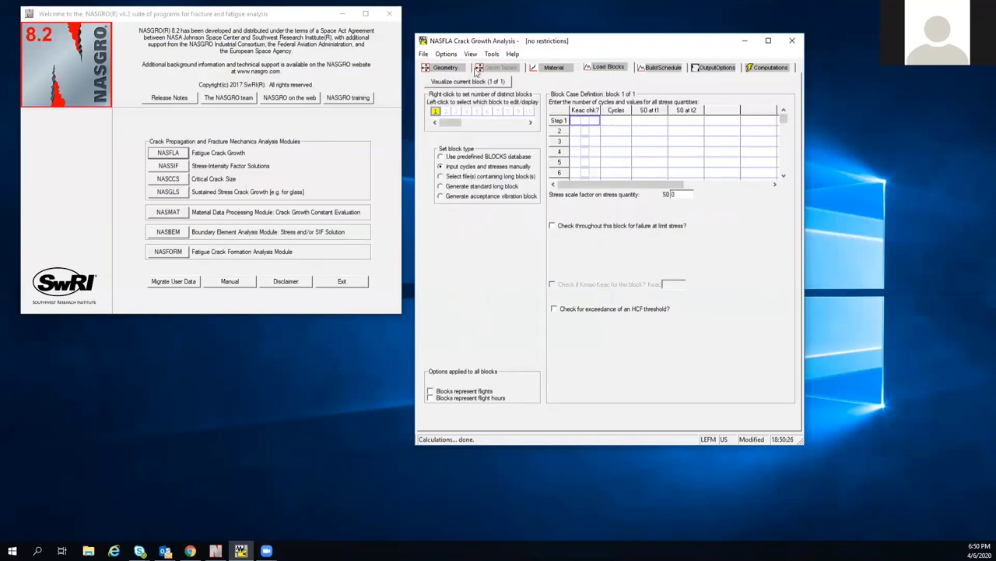
{"action": "key", "text": "ctrl+shift+Tab"}
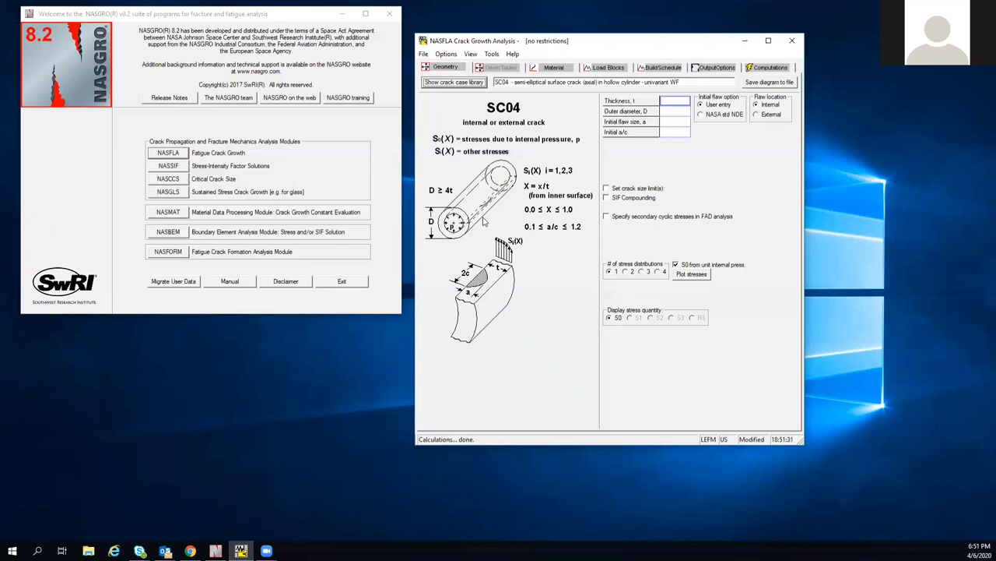
Set the cylinder's outer diameter to 2 and its thickness to .1.
{"action": "left_click", "coordinate": [677, 114]}
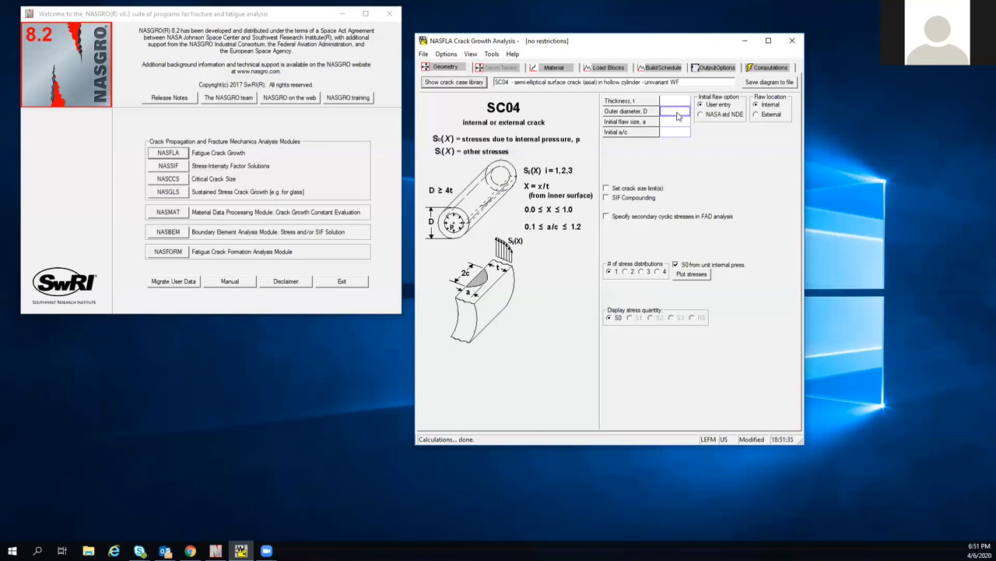
{"action": "left_click", "coordinate": [678, 114]}
{"action": "type", "text": "2"}
{"action": "left_click", "coordinate": [672, 103]}
{"action": "left_click", "coordinate": [672, 103]}
{"action": "type", "text": "1"}
{"action": "left_click", "coordinate": [673, 123]}
Open the NASSIF stress intensity factor module and load surface crack case SC04, keeping the NASFLA inputs in view.
{"action": "left_click", "coordinate": [168, 166]}
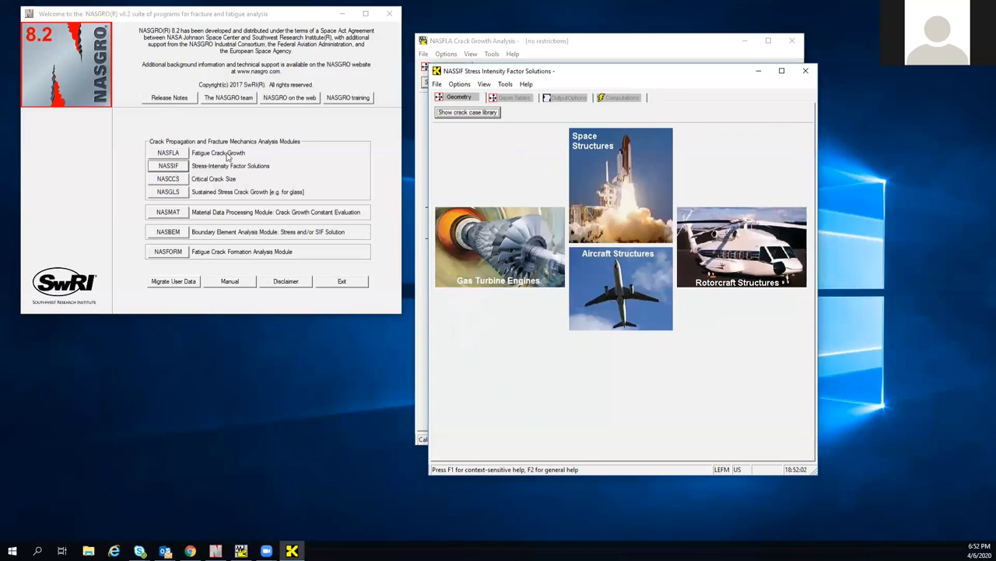
{"action": "left_click", "coordinate": [485, 113]}
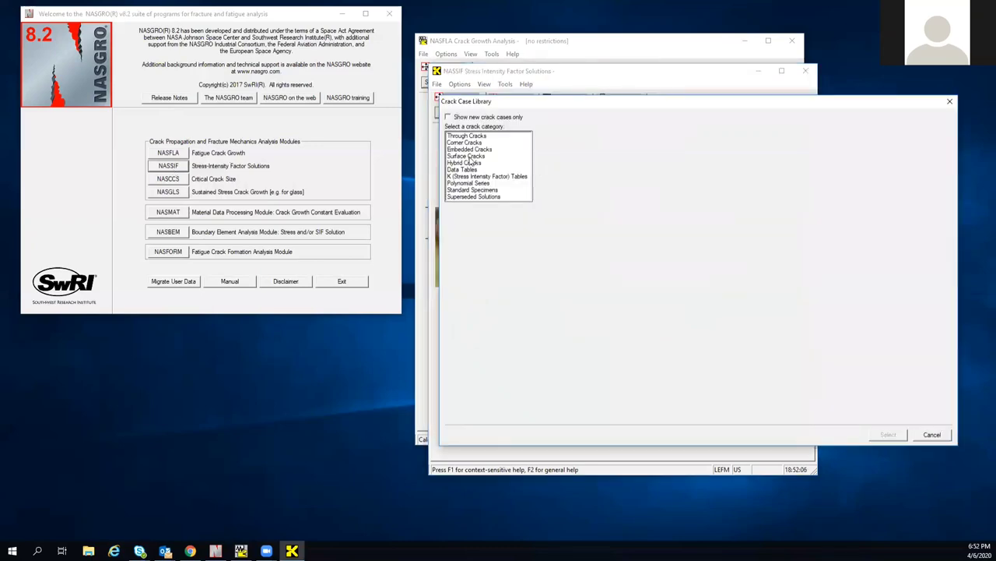
{"action": "left_click", "coordinate": [470, 156]}
{"action": "left_click", "coordinate": [558, 156]}
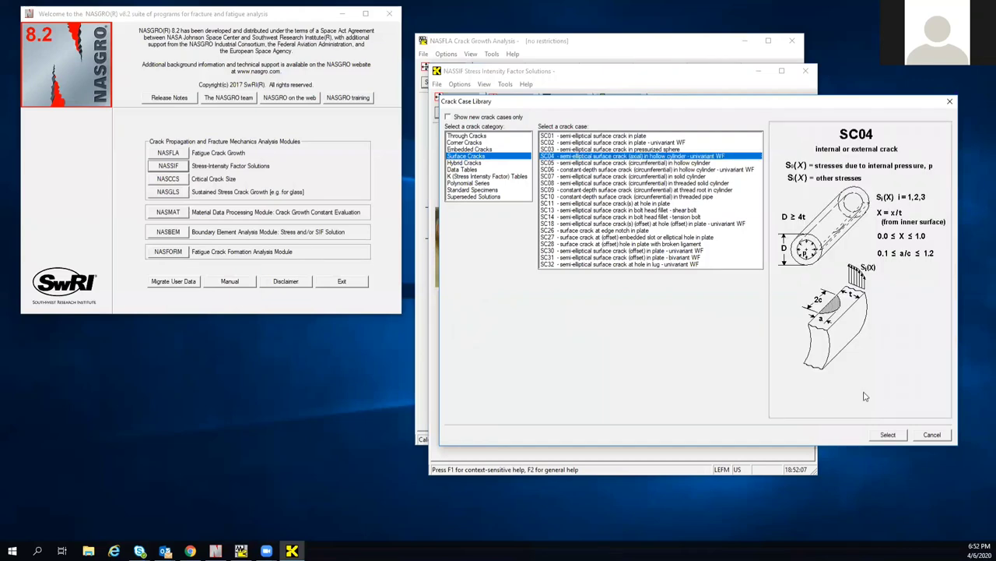
{"action": "left_click", "coordinate": [888, 434]}
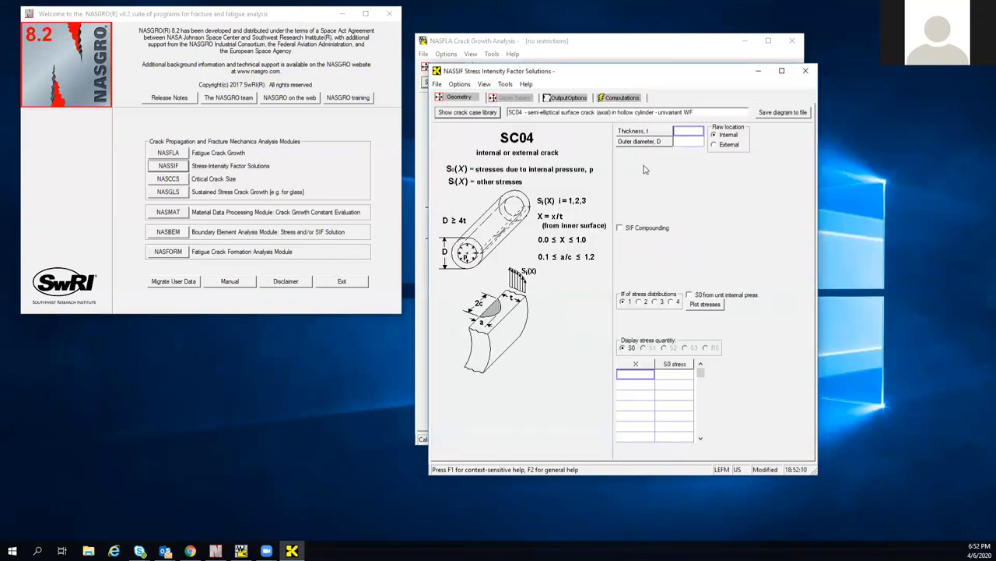
{"action": "left_click_drag", "start_coordinate": [629, 74], "coordinate": [642, 209]}
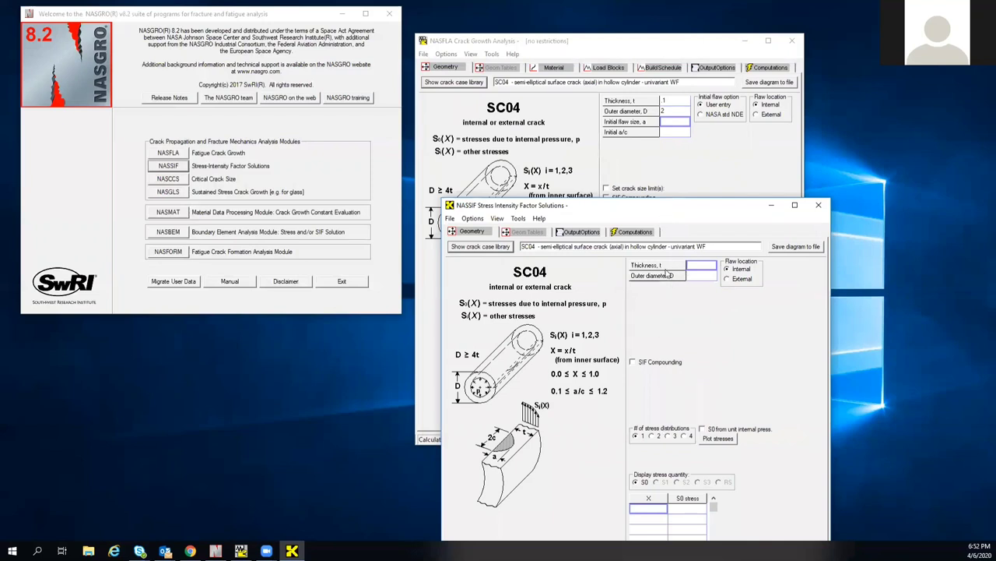
Examine NASSIF's output options, computations and geometry inputs, compare them with the NASFLA geometry, and close NASSIF without saving.
{"action": "left_click", "coordinate": [579, 231]}
{"action": "left_click_drag", "start_coordinate": [597, 213], "coordinate": [597, 115]}
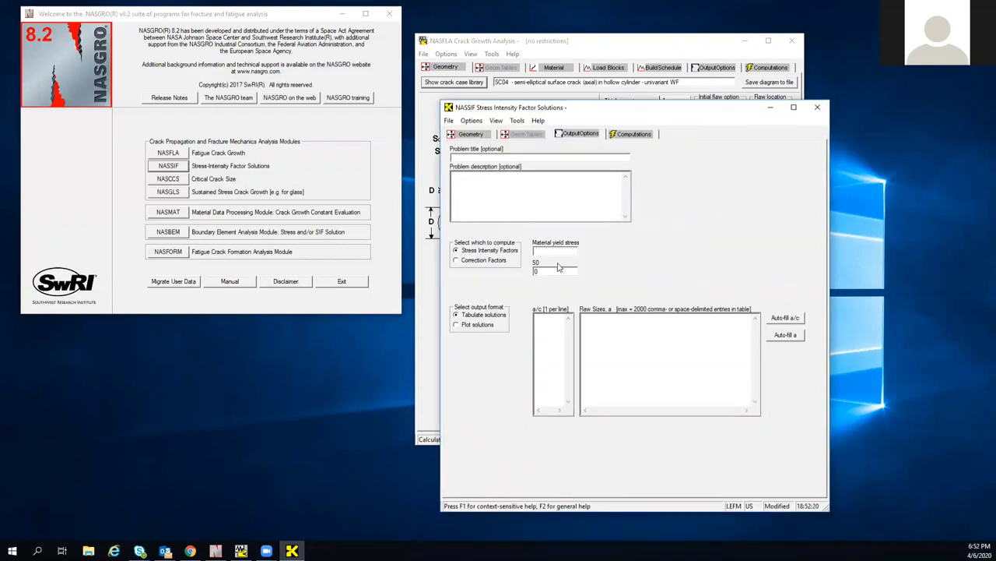
{"action": "left_click", "coordinate": [532, 252]}
{"action": "left_click", "coordinate": [612, 323]}
{"action": "left_click", "coordinate": [632, 134]}
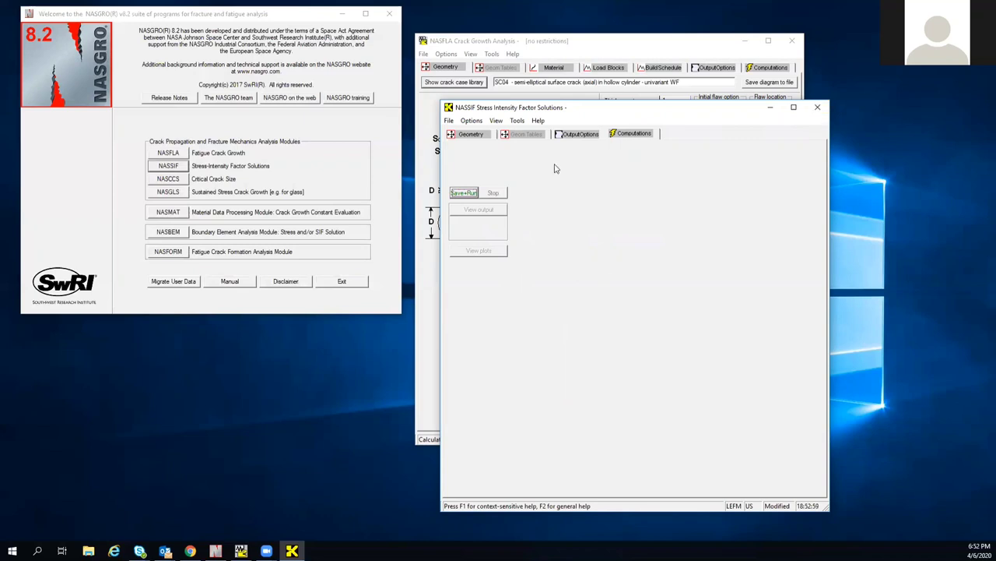
{"action": "left_click", "coordinate": [470, 133]}
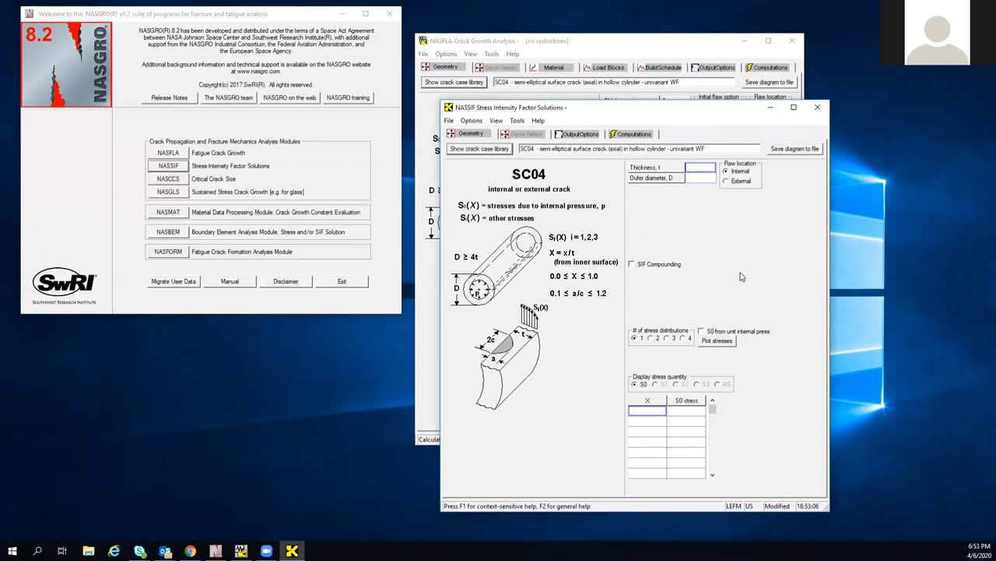
{"action": "left_click", "coordinate": [556, 45]}
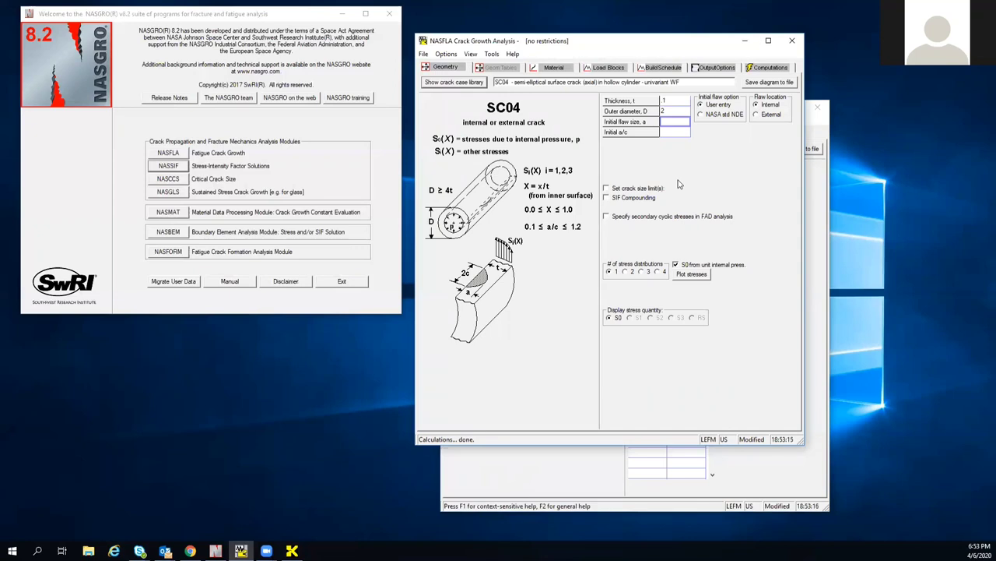
{"action": "left_click", "coordinate": [814, 203]}
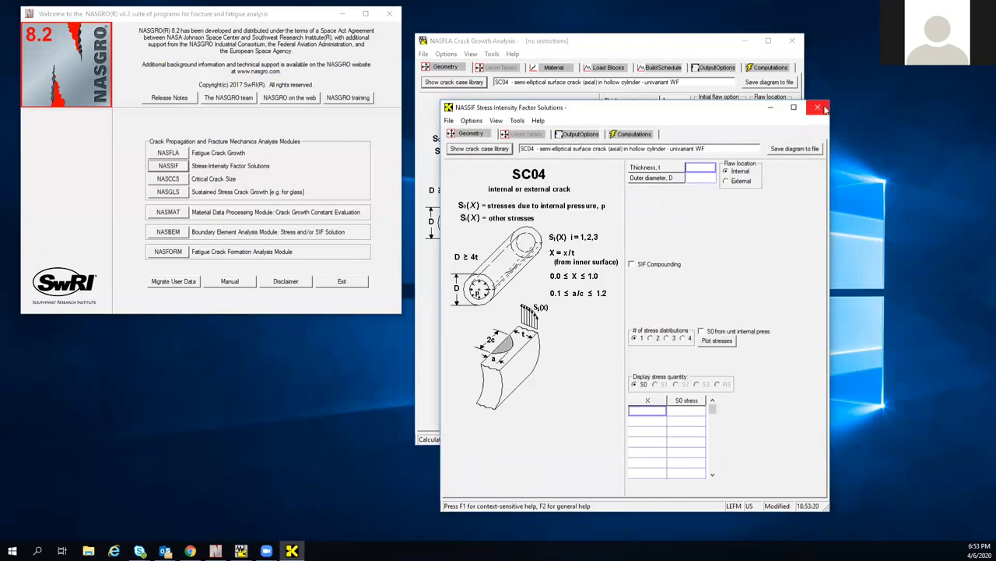
{"action": "left_click", "coordinate": [817, 108]}
{"action": "left_click", "coordinate": [505, 303]}
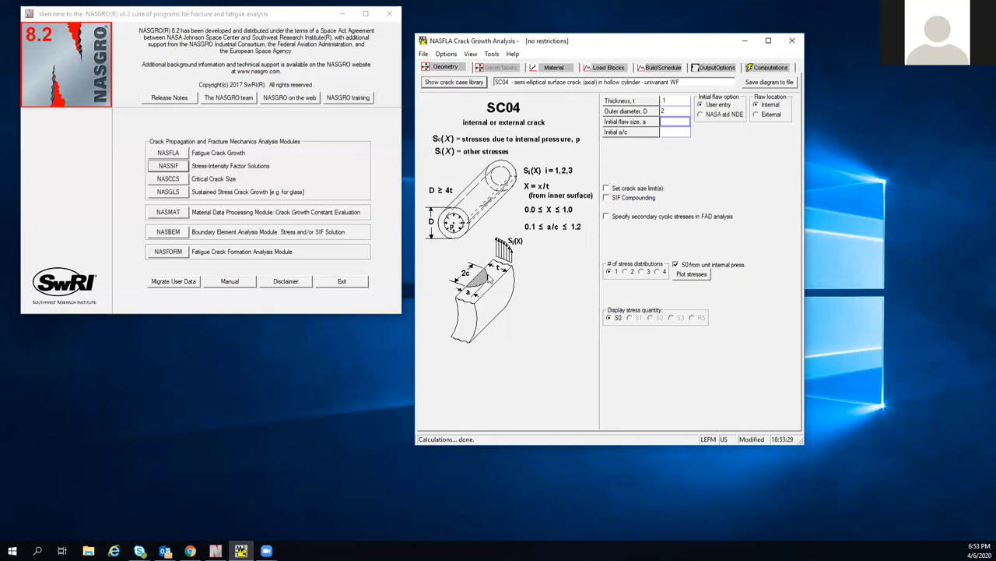
Close the NASFLA analysis without saving the changed input and exit NASGRO.
{"action": "left_click", "coordinate": [792, 40]}
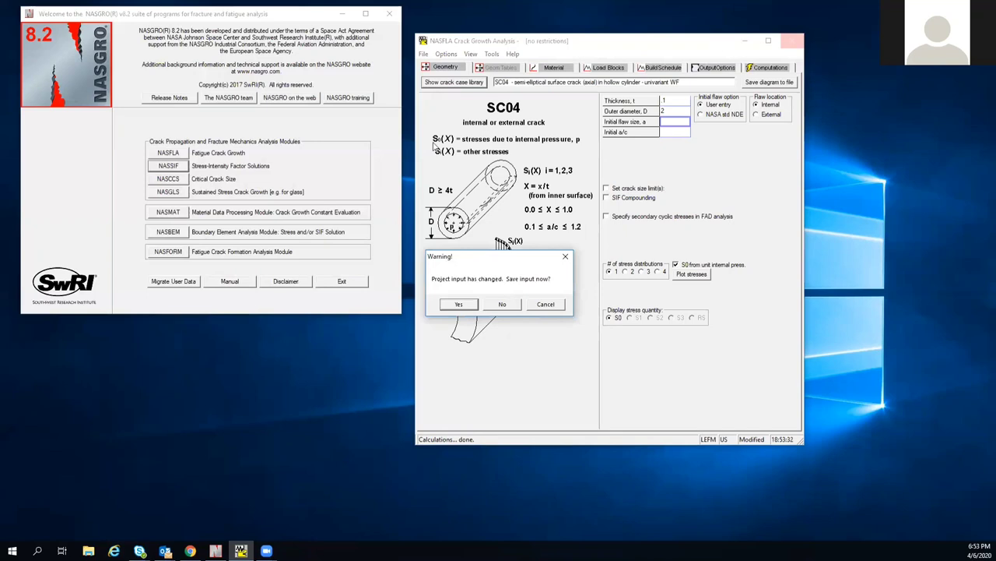
{"action": "left_click", "coordinate": [504, 305]}
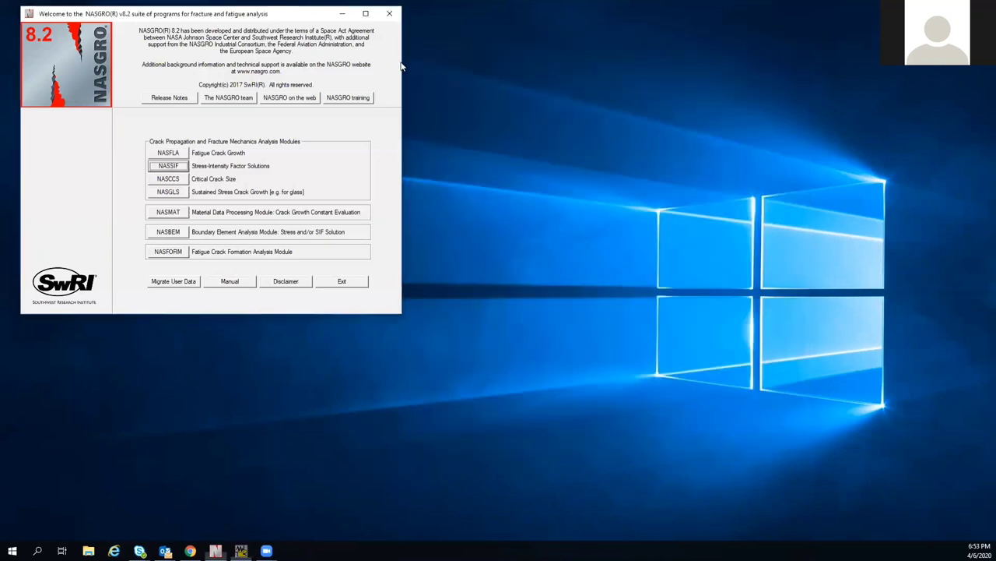
{"action": "key", "text": "alt+F4"}
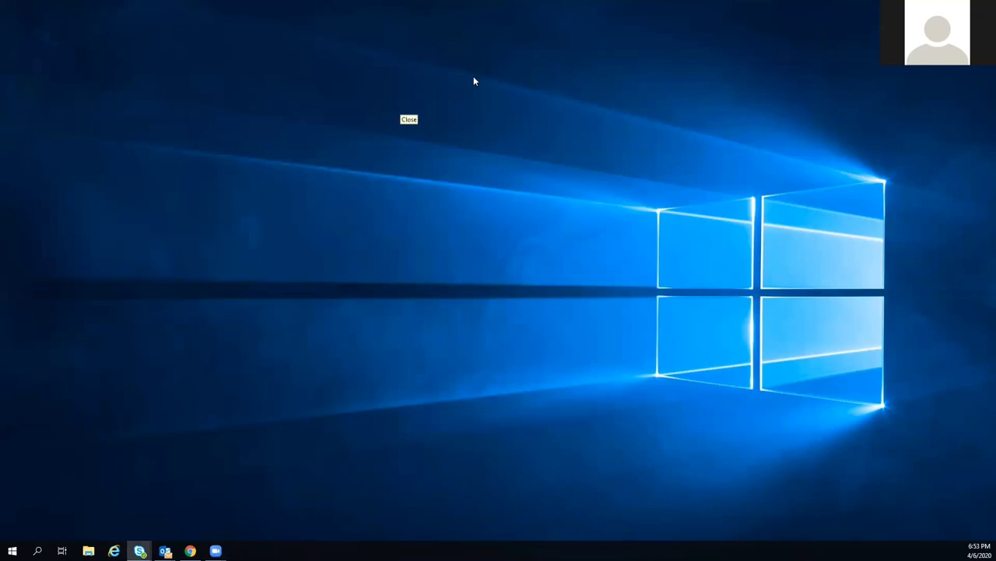
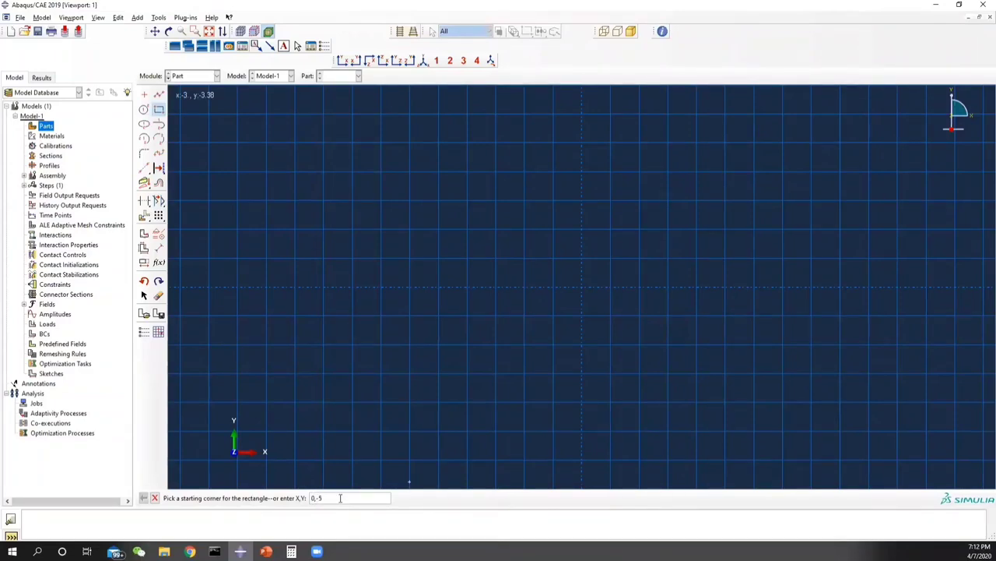
In Abaqus/CAE, sketch the plate rectangle from corner 0,-5 to corner 5,5 and finish the part.
{"action": "key", "text": "Return"}
{"action": "type", "text": "10,5"}
{"action": "key", "text": "Return"}
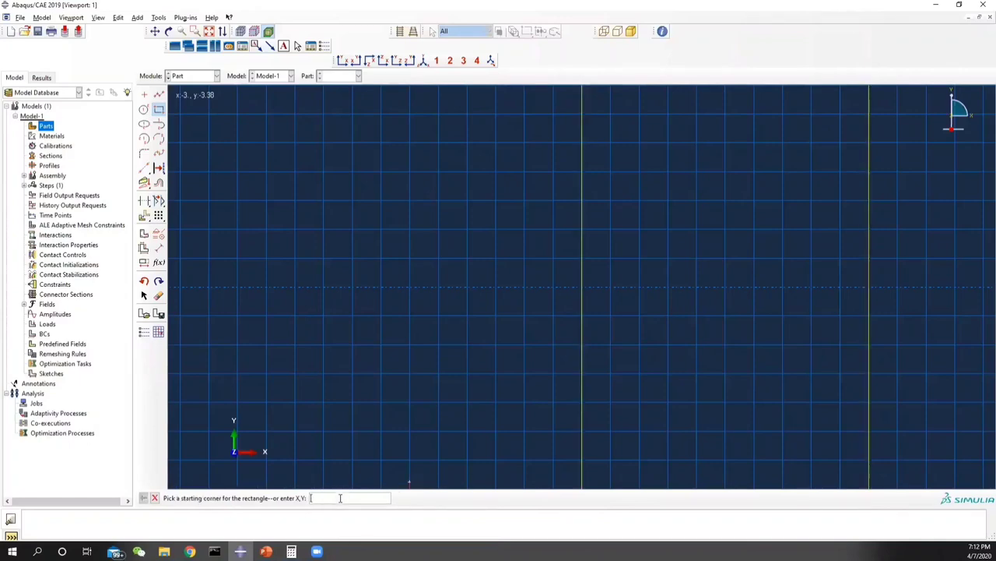
{"action": "left_click", "coordinate": [154, 499]}
{"action": "left_click", "coordinate": [278, 497]}
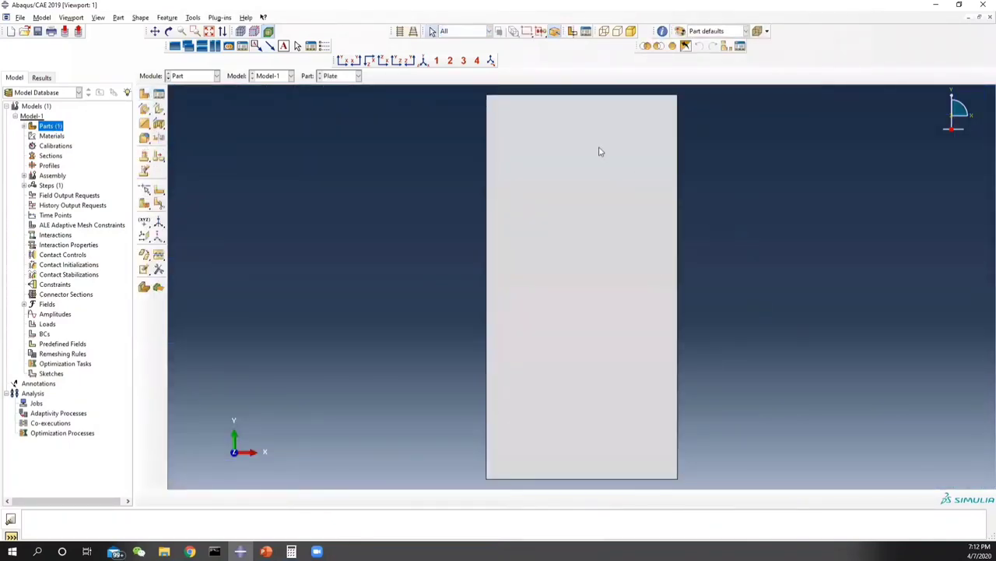
In the Property module, create a new material and add isotropic elastic behavior to it.
{"action": "left_click", "coordinate": [190, 75]}
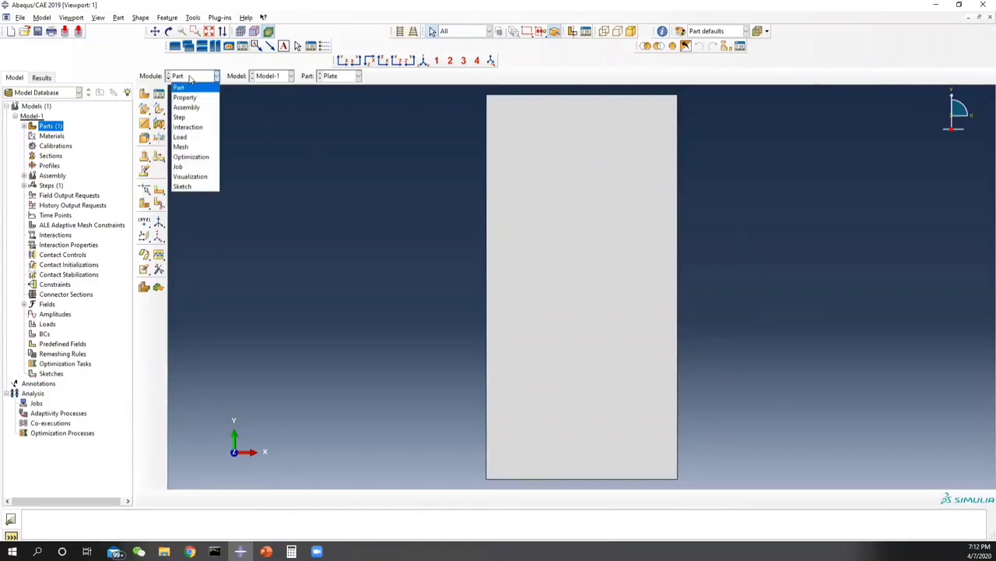
{"action": "left_click", "coordinate": [191, 97]}
{"action": "left_click", "coordinate": [159, 93]}
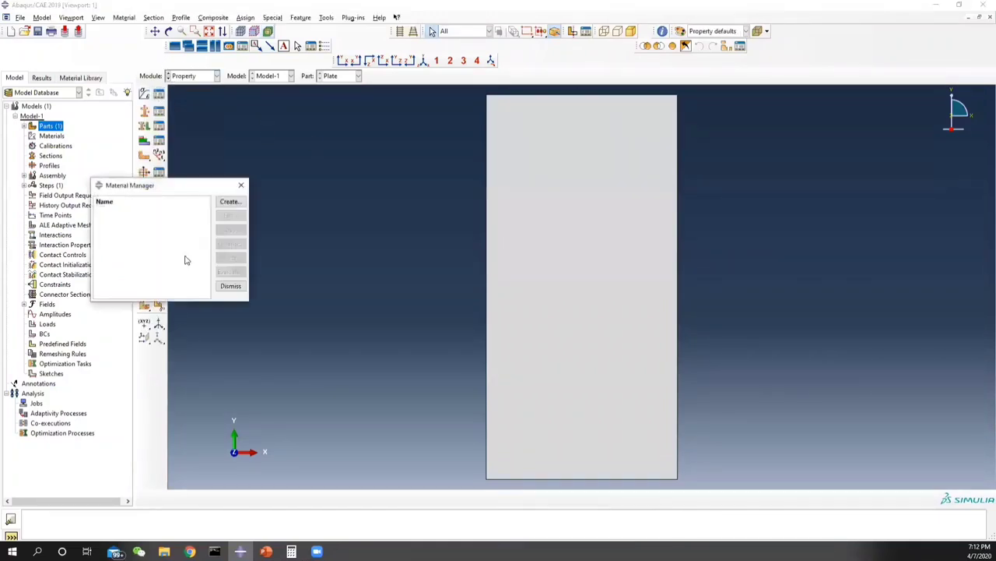
{"action": "left_click", "coordinate": [231, 201]}
{"action": "left_click", "coordinate": [266, 176]}
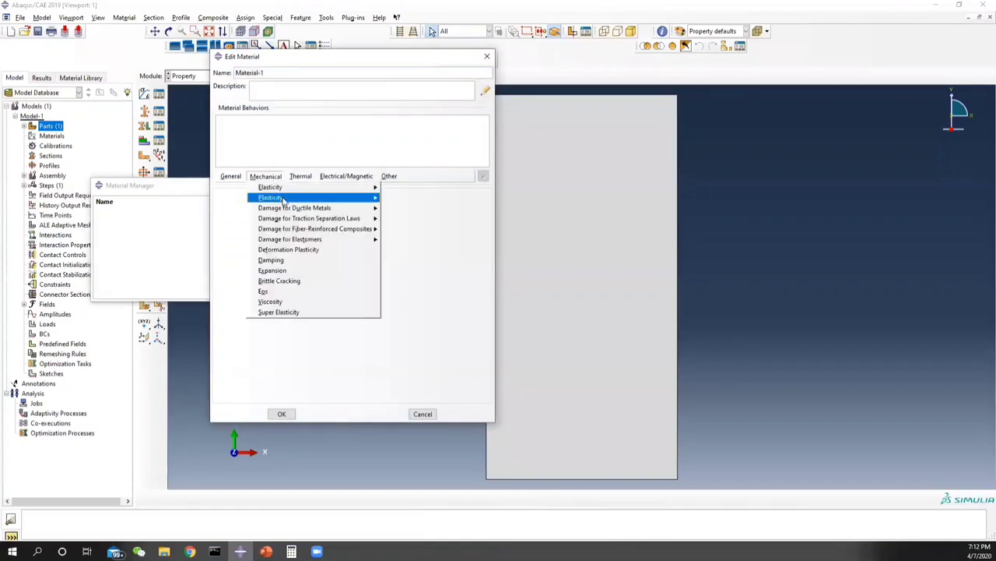
{"action": "left_click", "coordinate": [269, 186]}
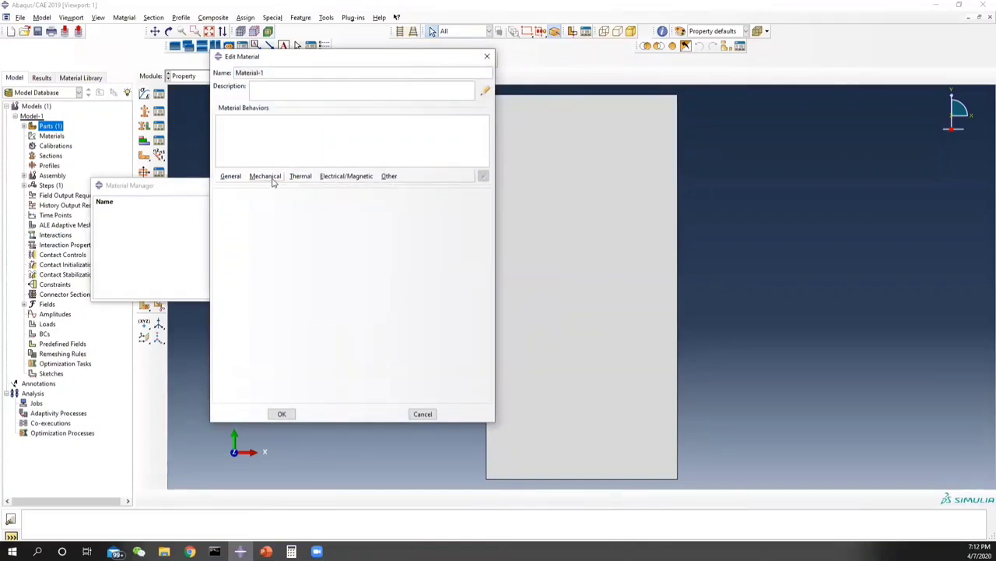
{"action": "left_click", "coordinate": [273, 178]}
{"action": "mouse_move", "coordinate": [307, 189]}
{"action": "left_click", "coordinate": [408, 190]}
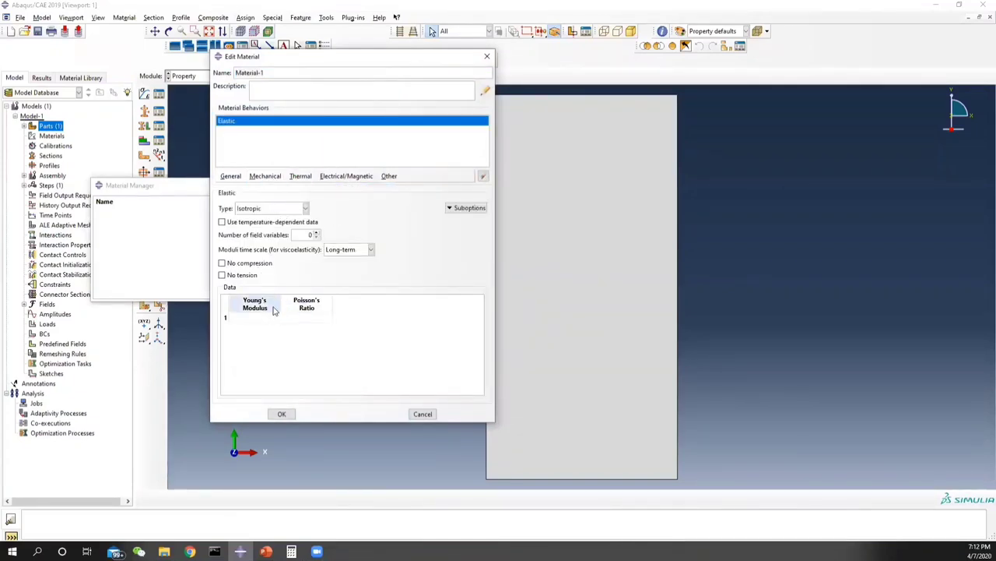
Set the material's Young's modulus to 10e6 and Poisson's ratio to 0.3, save it and close the material manager.
{"action": "left_click", "coordinate": [263, 319]}
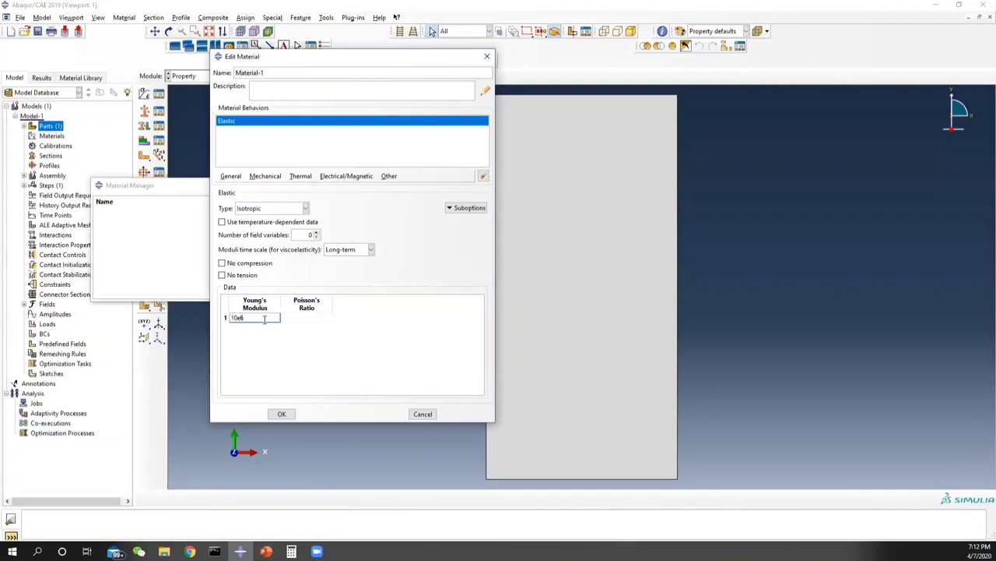
{"action": "key", "text": "Tab"}
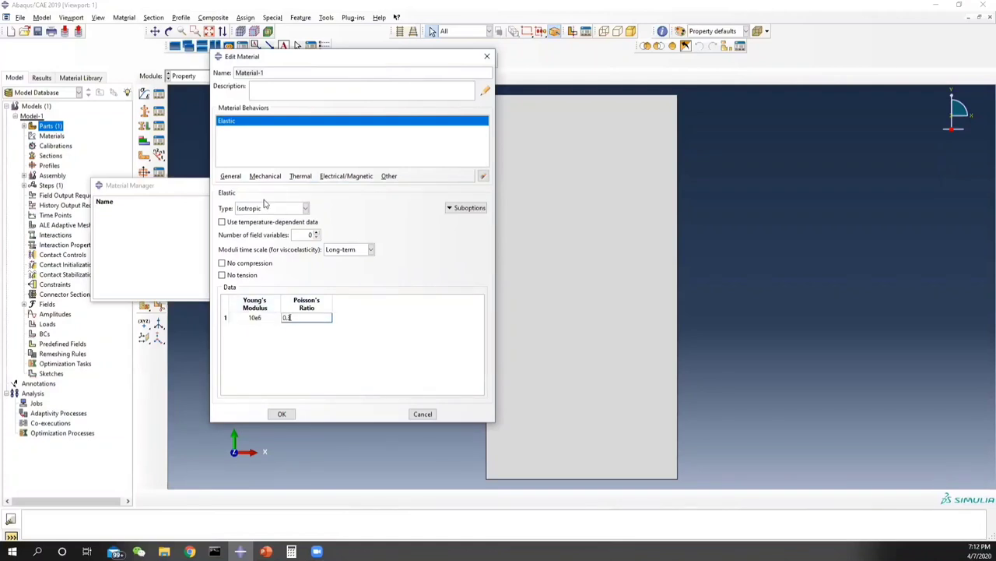
{"action": "left_click", "coordinate": [282, 415]}
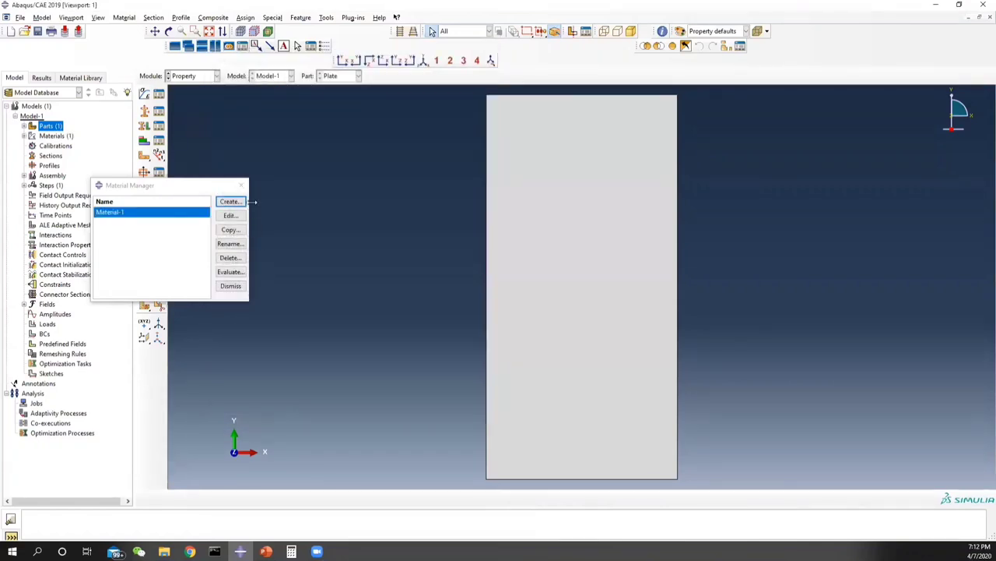
{"action": "left_click", "coordinate": [240, 185]}
Create a homogeneous shell section with a shell thickness of 1 using Material-1.
{"action": "left_click", "coordinate": [144, 110]}
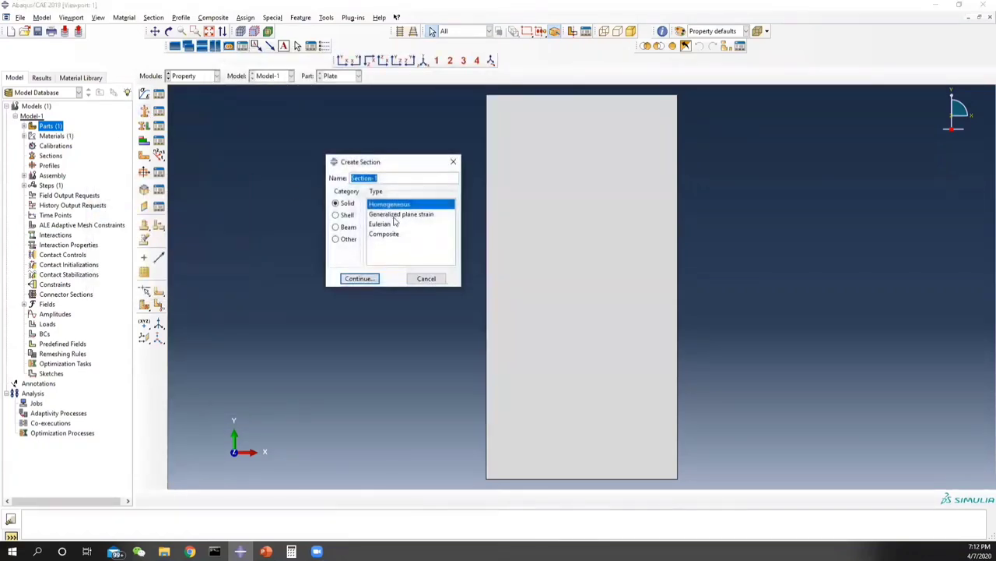
{"action": "left_click", "coordinate": [350, 220]}
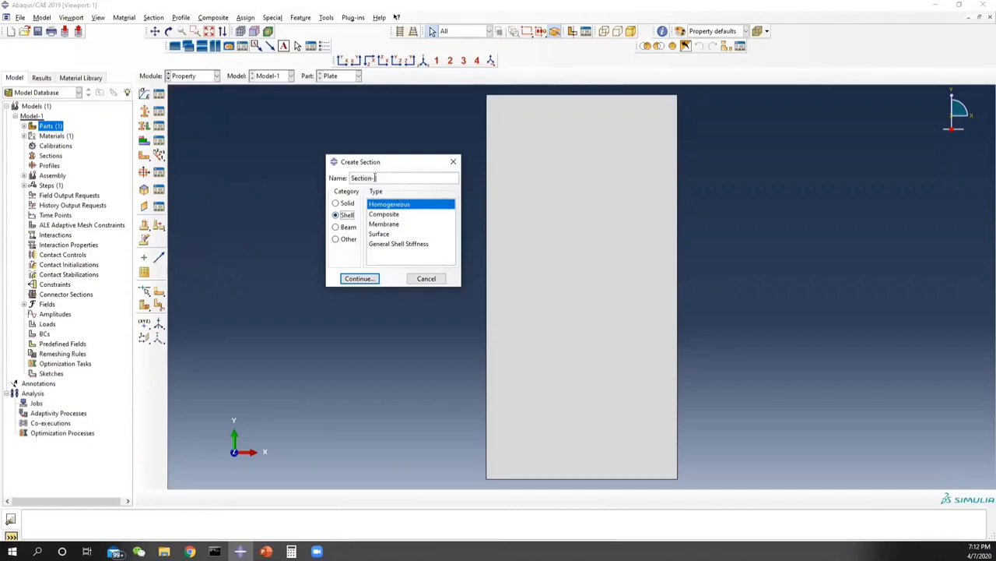
{"action": "left_click_drag", "start_coordinate": [386, 178], "coordinate": [335, 178]}
{"action": "left_click", "coordinate": [360, 279]}
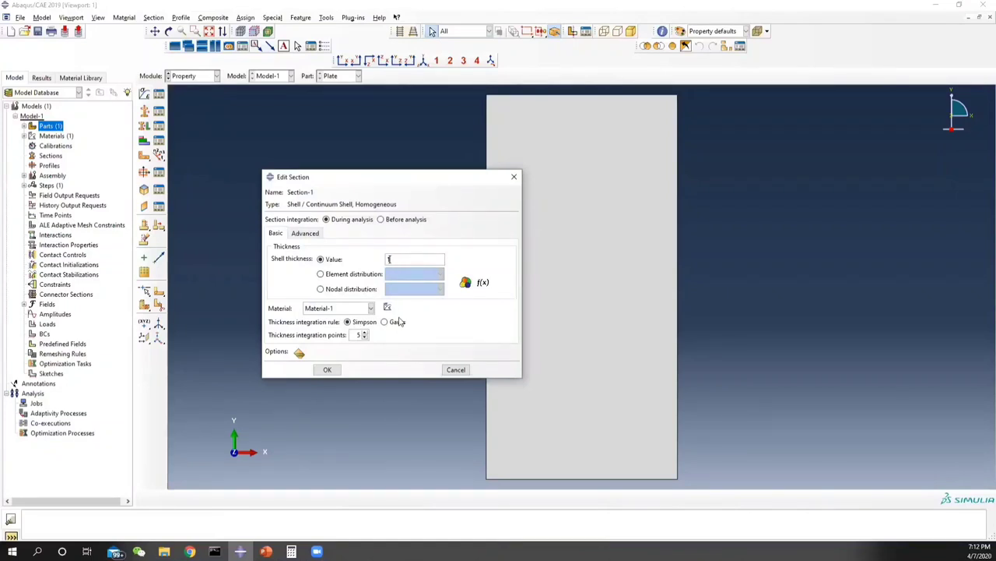
{"action": "left_click", "coordinate": [338, 370]}
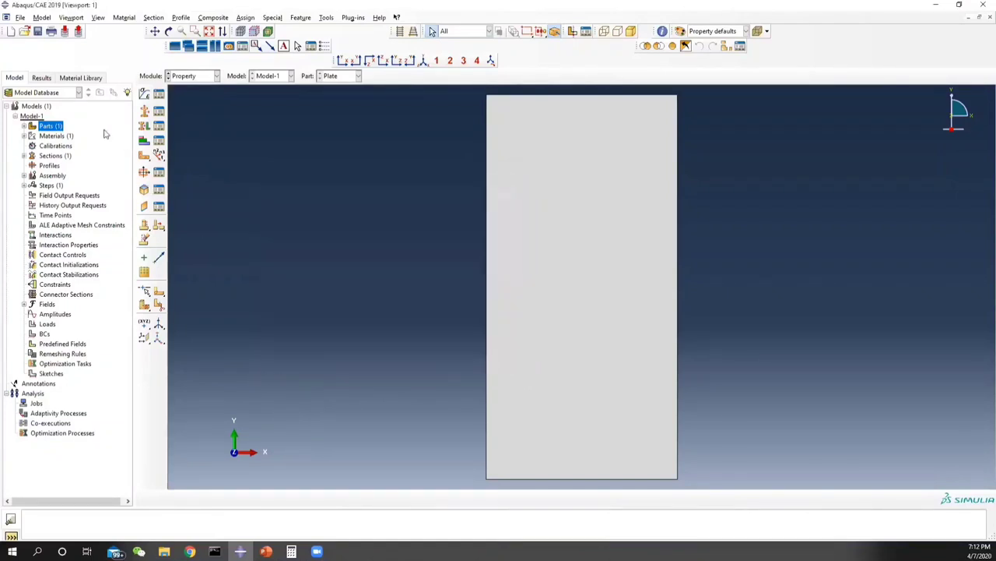
Assign Section-1 to the whole plate without creating a set, keeping the middle surface as shell offset.
{"action": "left_click", "coordinate": [160, 138]}
{"action": "left_click_drag", "start_coordinate": [416, 195], "coordinate": [741, 383]}
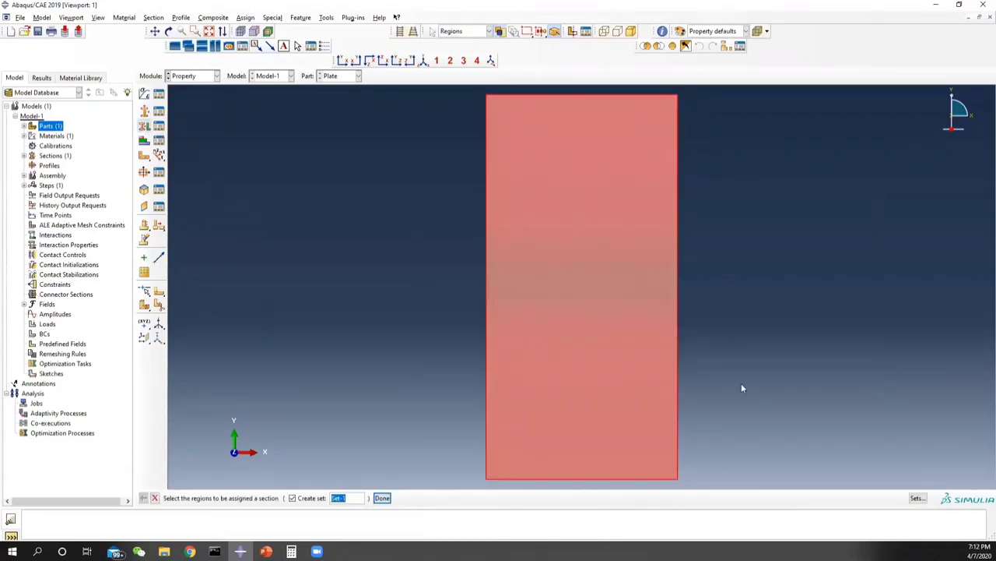
{"action": "left_click", "coordinate": [293, 497]}
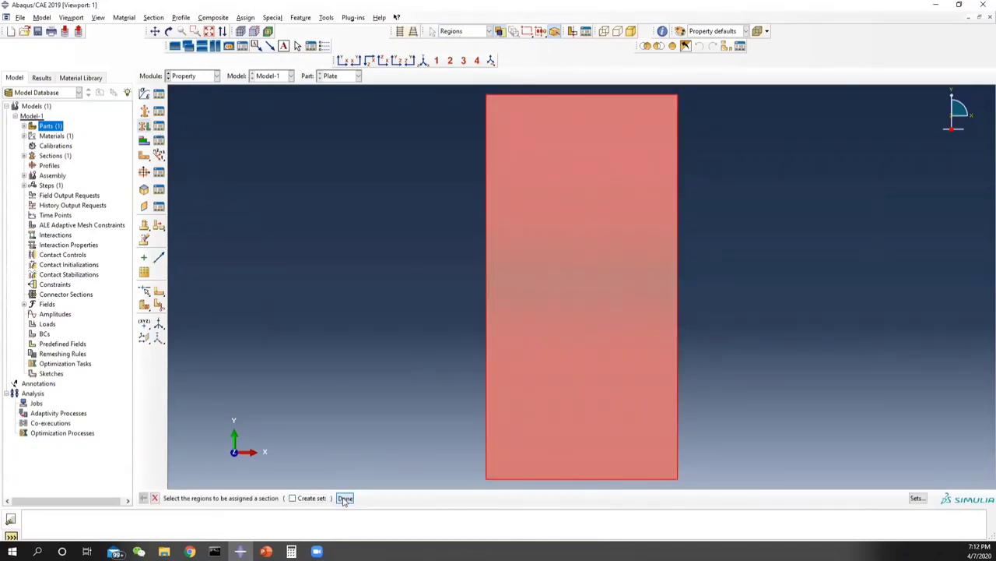
{"action": "left_click", "coordinate": [345, 497]}
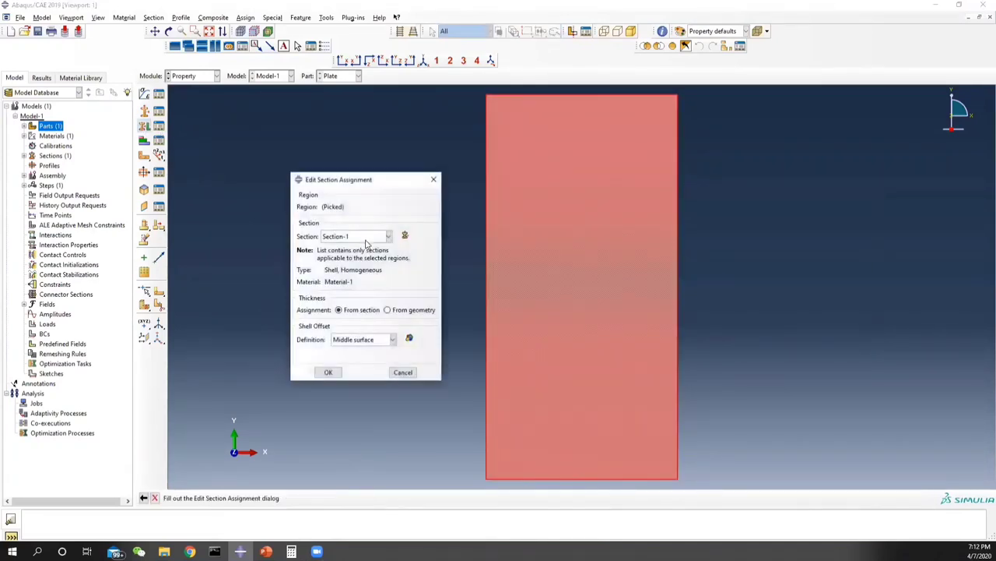
{"action": "left_click", "coordinate": [330, 372]}
In the Assembly module, create an independent instance of the Plate part.
{"action": "left_click", "coordinate": [193, 75]}
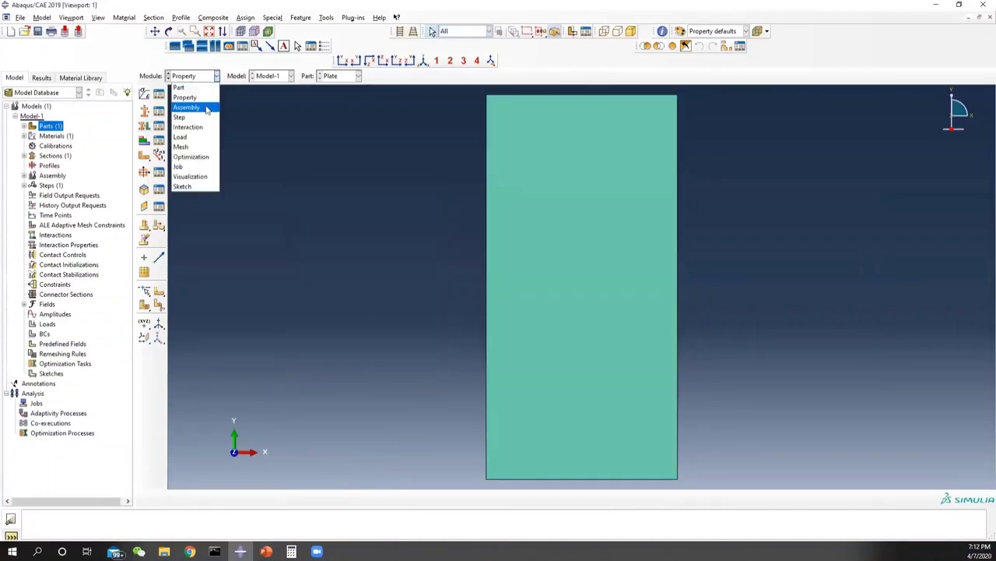
{"action": "left_click", "coordinate": [188, 104]}
{"action": "left_click", "coordinate": [145, 93]}
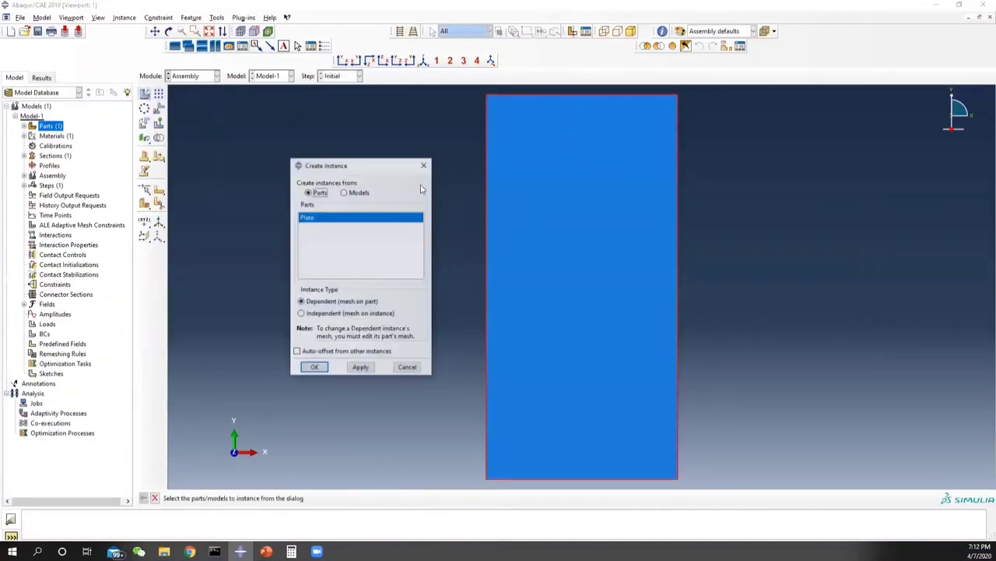
{"action": "left_click", "coordinate": [329, 314]}
{"action": "left_click", "coordinate": [315, 368]}
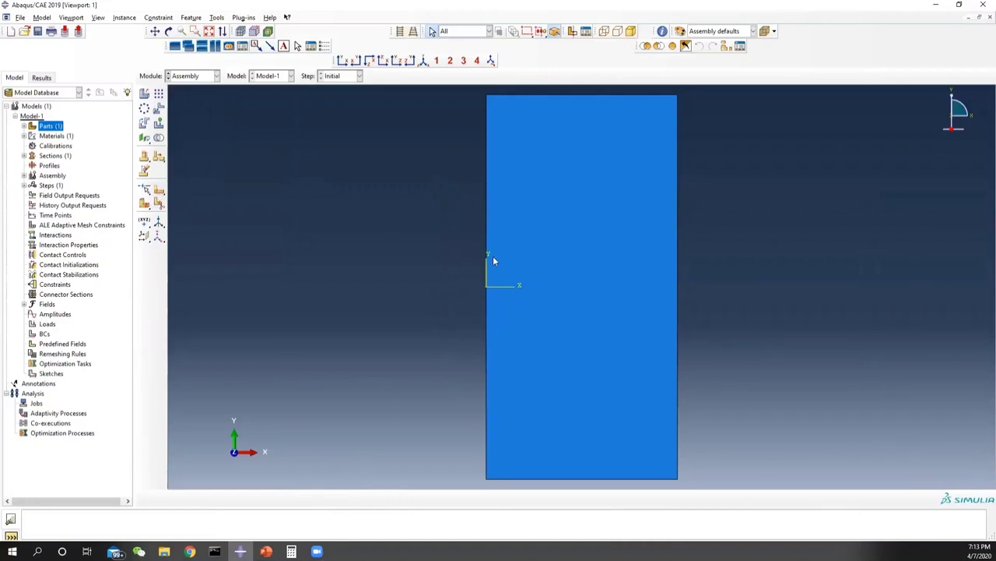
Start a face partition sketch on the plate and place isolated points at the midpoints of its two vertical edges.
{"action": "left_click", "coordinate": [159, 190]}
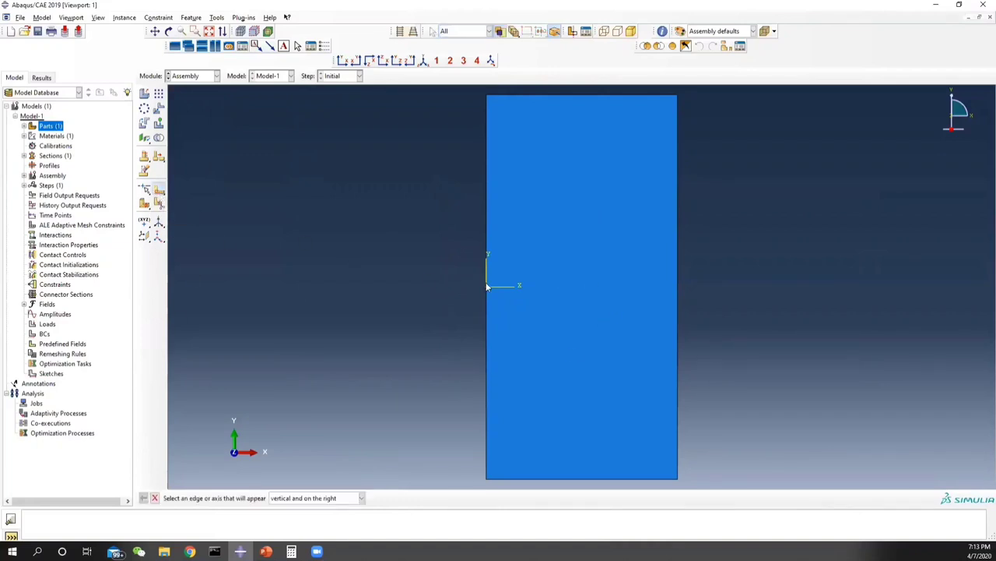
{"action": "left_click", "coordinate": [678, 292]}
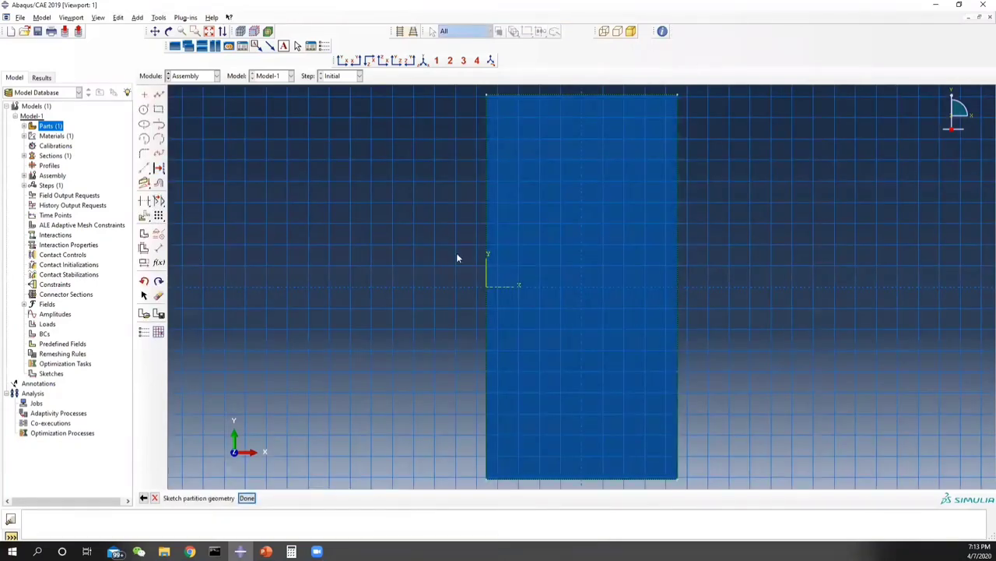
{"action": "left_click", "coordinate": [144, 95]}
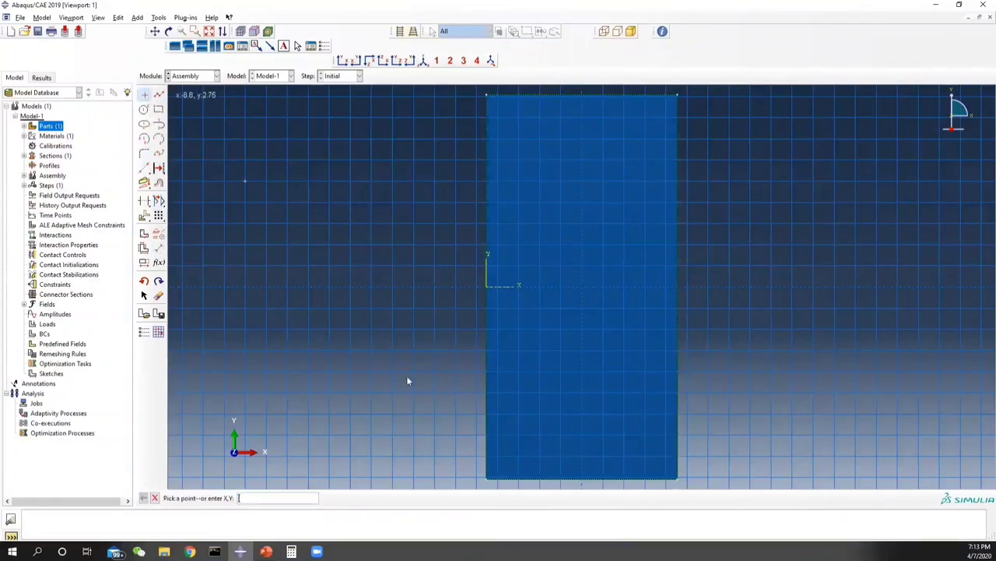
{"action": "left_click", "coordinate": [487, 288]}
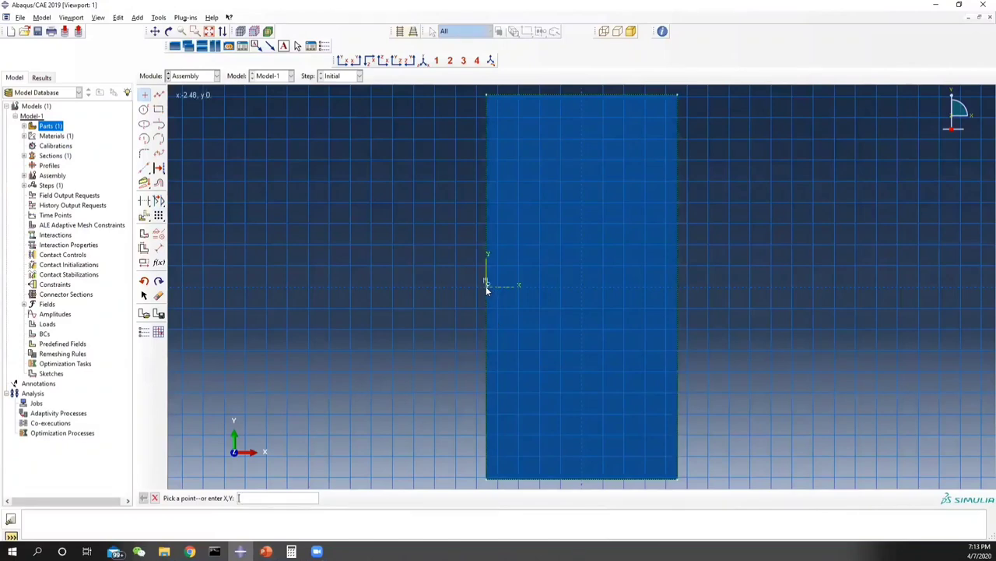
{"action": "left_click", "coordinate": [677, 286]}
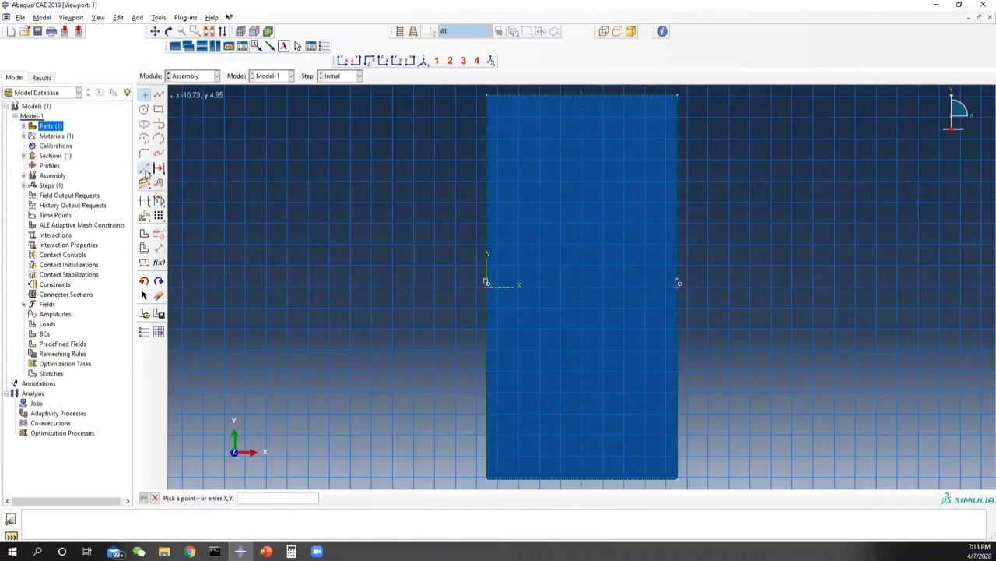
Add a horizontal construction line through the two midpoints and a vertical construction line along the plate's left edge.
{"action": "left_click", "coordinate": [144, 167]}
{"action": "left_click", "coordinate": [485, 283]}
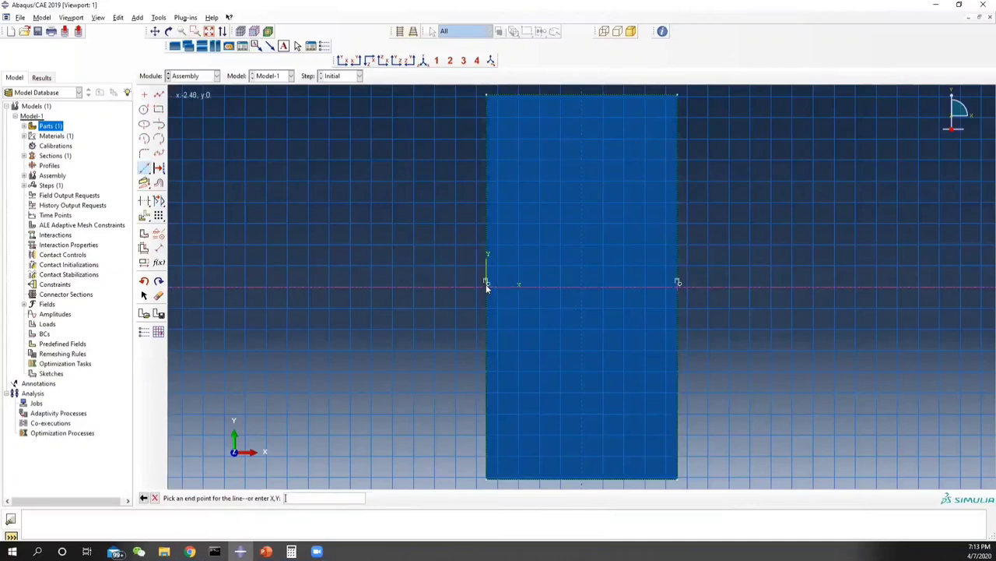
{"action": "left_click", "coordinate": [678, 283]}
{"action": "middle_click", "coordinate": [678, 287]}
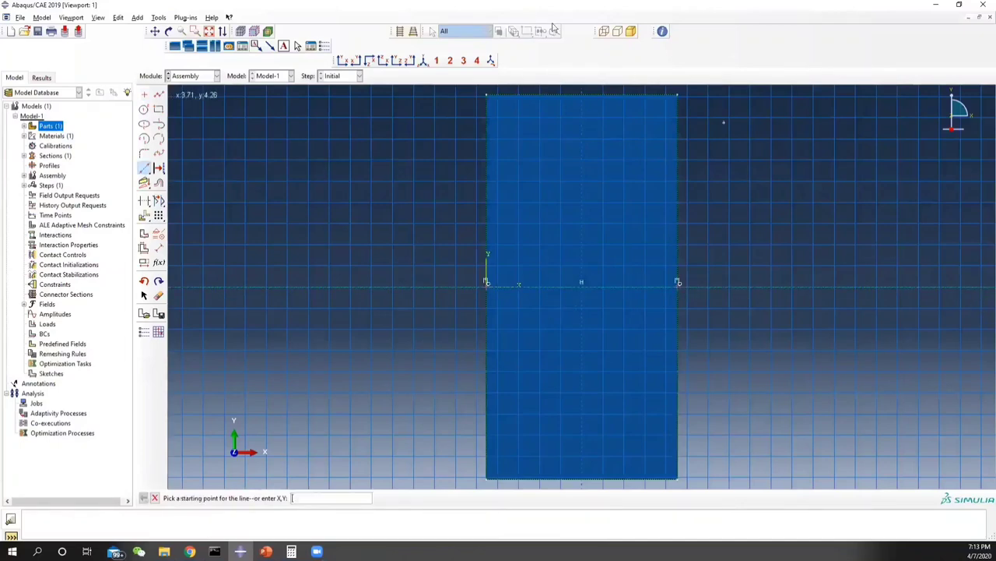
{"action": "left_click", "coordinate": [487, 95]}
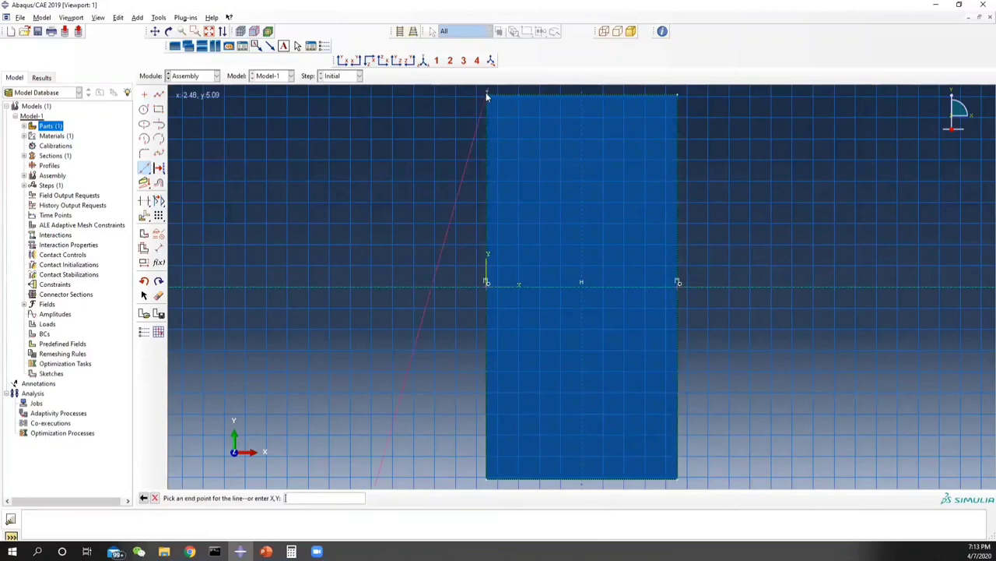
{"action": "left_click", "coordinate": [486, 476]}
{"action": "middle_click", "coordinate": [488, 475]}
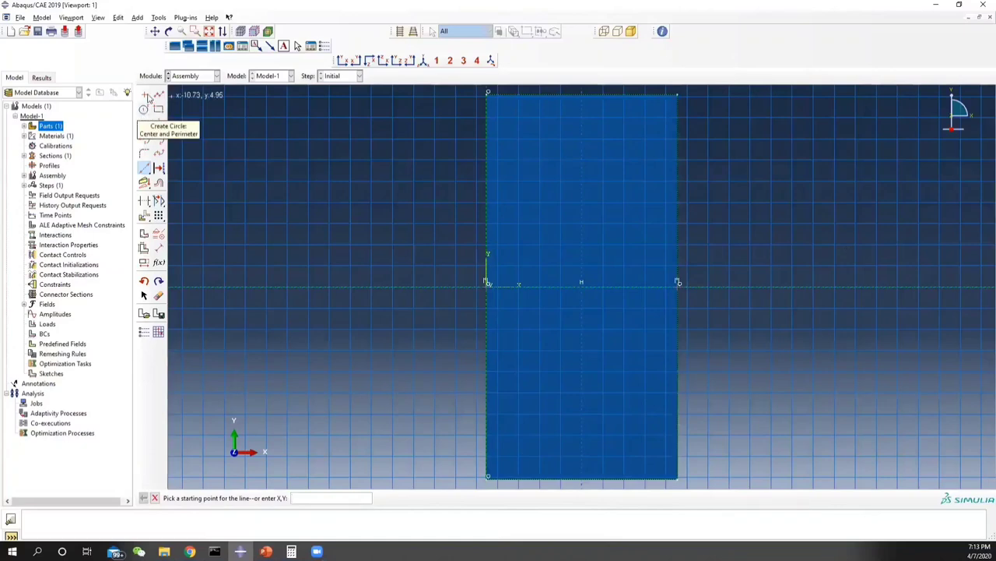
Sketch a horizontal crack line about 1.04 long from the left edge's midpoint into the plate.
{"action": "left_click", "coordinate": [158, 96]}
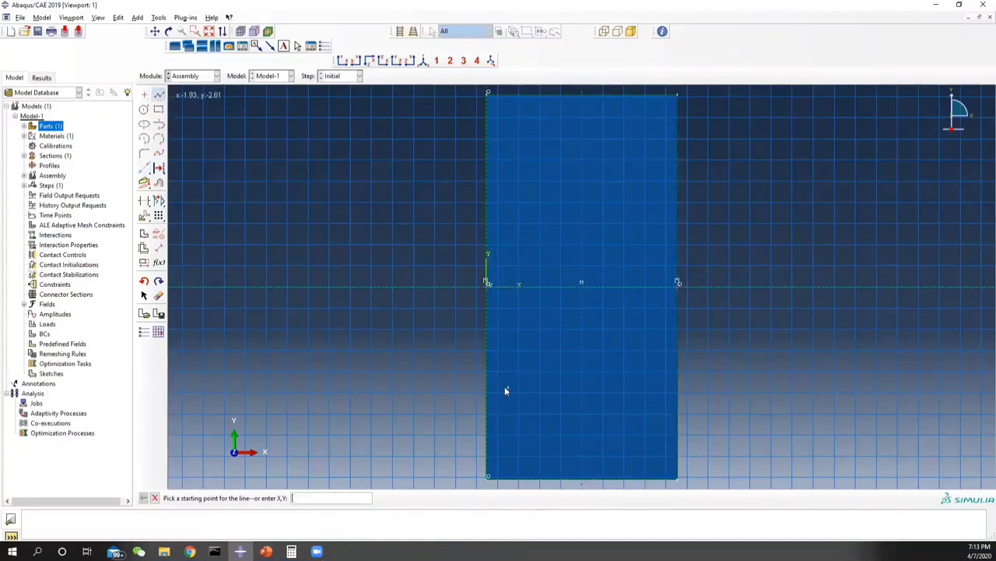
{"action": "left_click", "coordinate": [486, 286]}
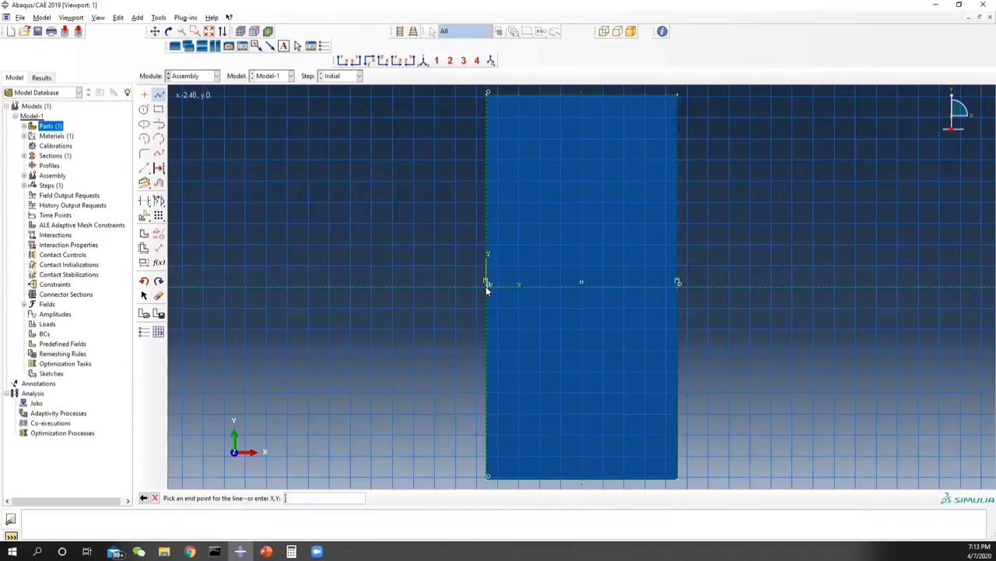
{"action": "left_click", "coordinate": [528, 286]}
Dimension the crack line between its endpoints and set its length to 0.1.
{"action": "left_click", "coordinate": [160, 250]}
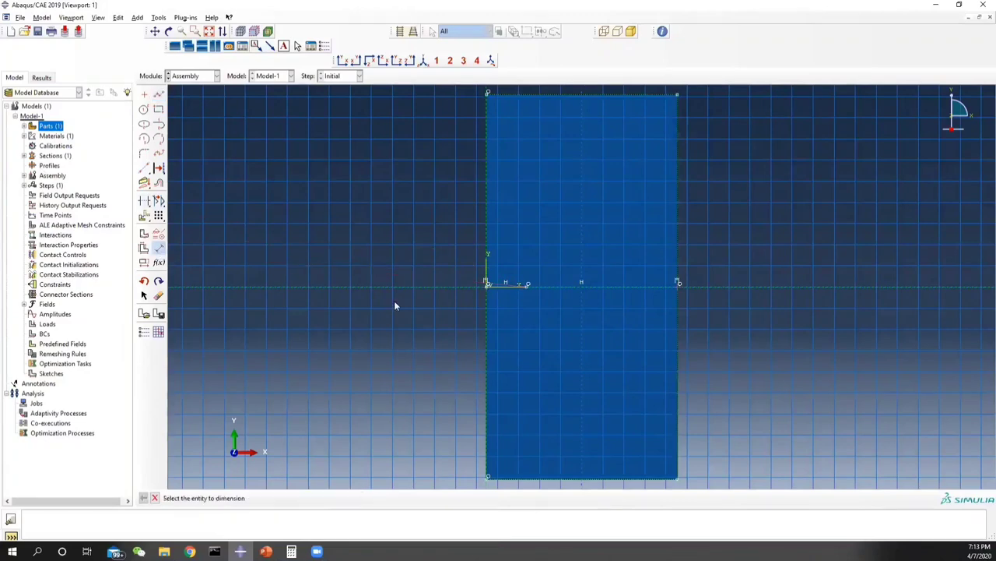
{"action": "left_click", "coordinate": [488, 287]}
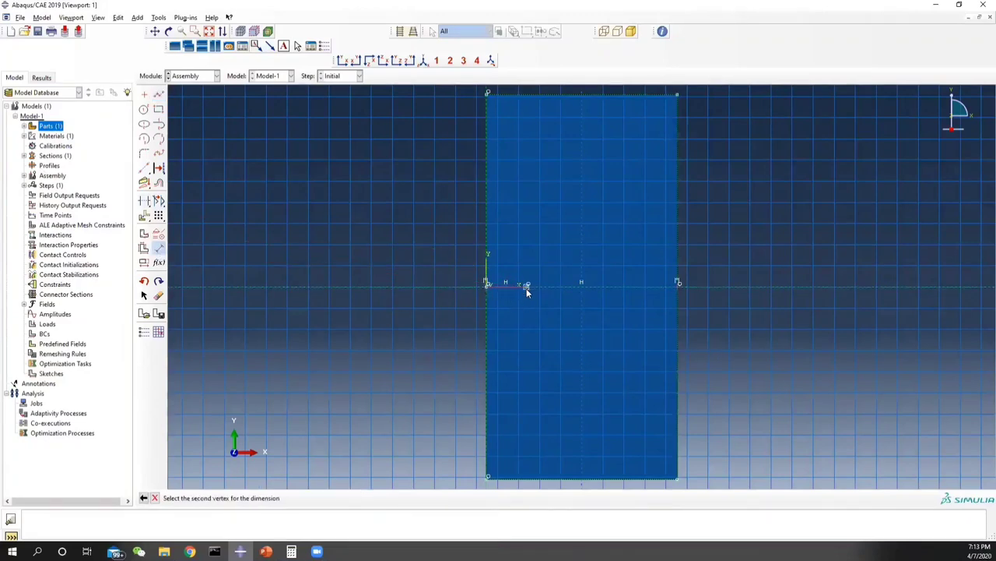
{"action": "left_click", "coordinate": [528, 285]}
{"action": "left_click", "coordinate": [507, 398]}
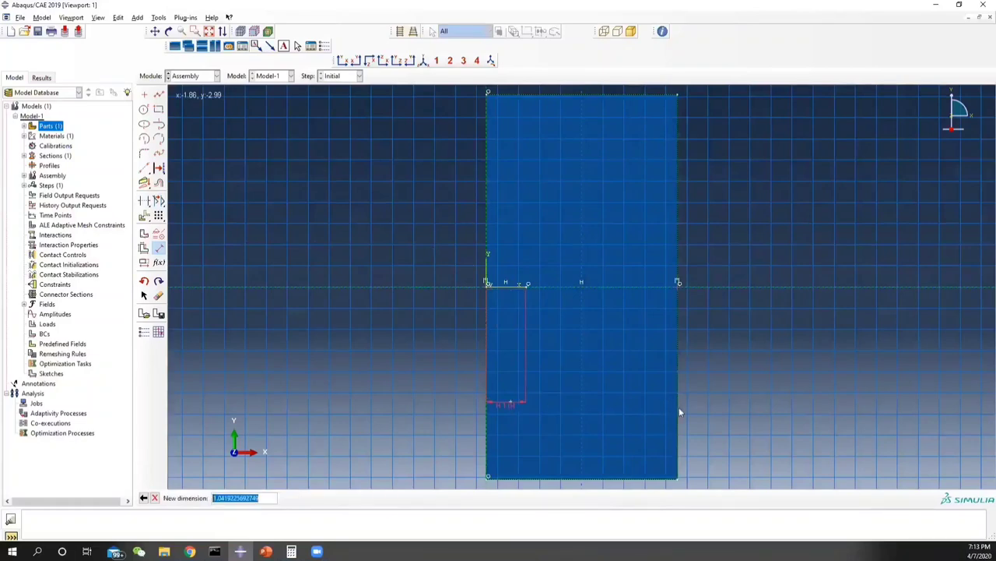
{"action": "type", "text": "0.1"}
{"action": "key", "text": "Return"}
Sketch a circle with a radius of about 0.03 centred on the crack tip.
{"action": "scroll", "coordinate": [491, 281], "scroll_direction": "up", "scroll_amount": 5}
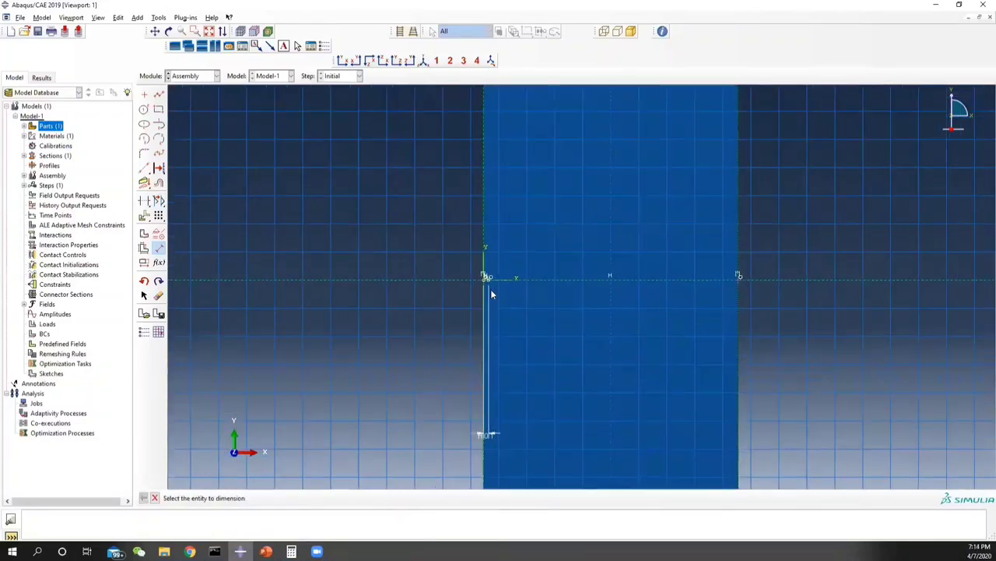
{"action": "scroll", "coordinate": [489, 278], "scroll_direction": "up", "scroll_amount": 5}
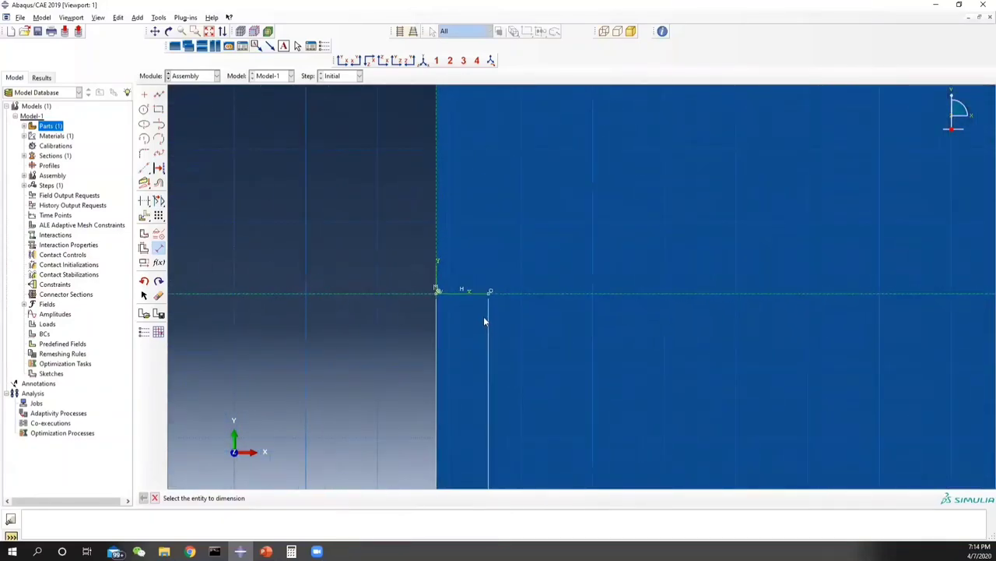
{"action": "left_click", "coordinate": [145, 110]}
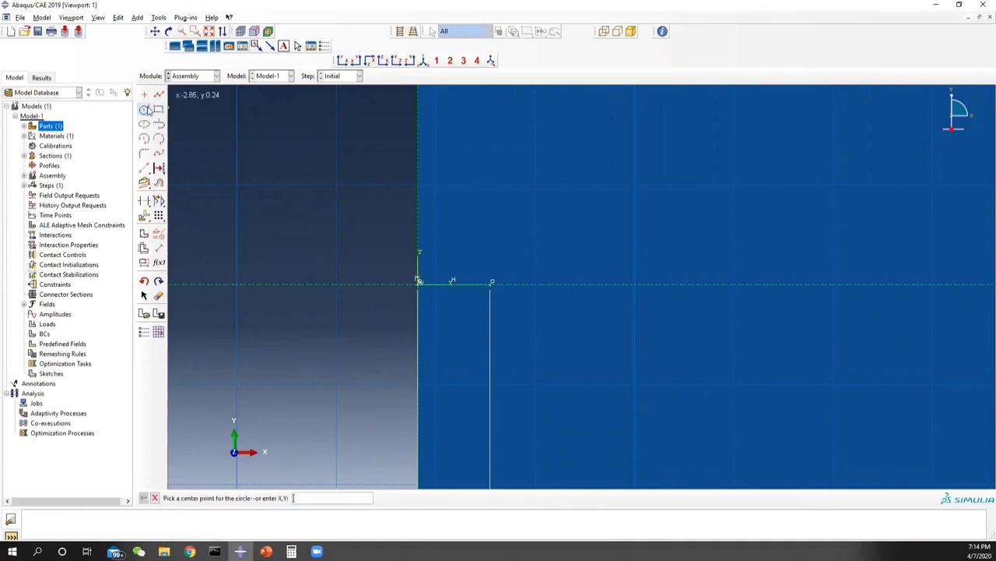
{"action": "left_click", "coordinate": [491, 284]}
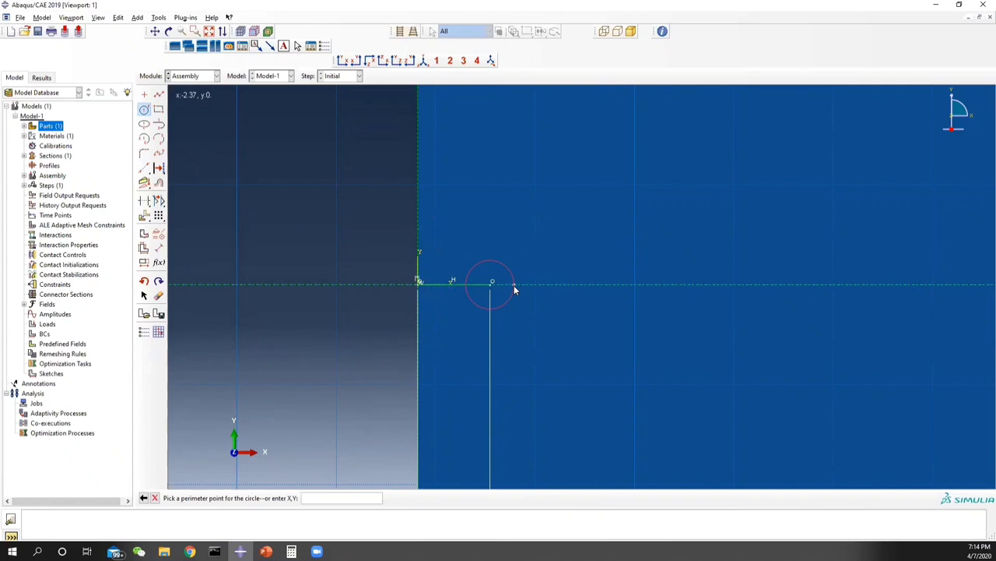
{"action": "left_click", "coordinate": [512, 282]}
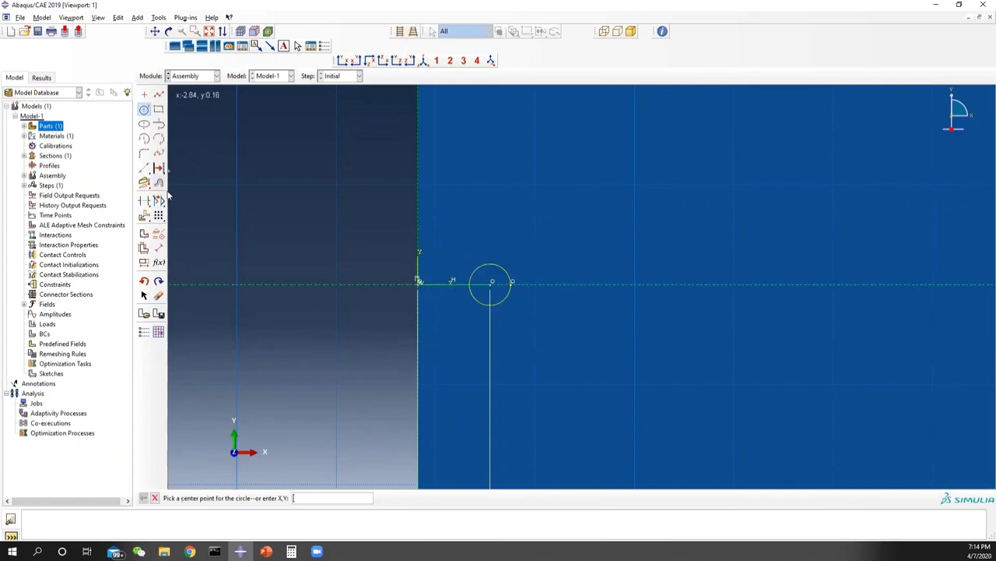
Dimension the crack-tip circle's radius and set it to 0.02.
{"action": "left_click", "coordinate": [158, 247]}
{"action": "left_click", "coordinate": [493, 267]}
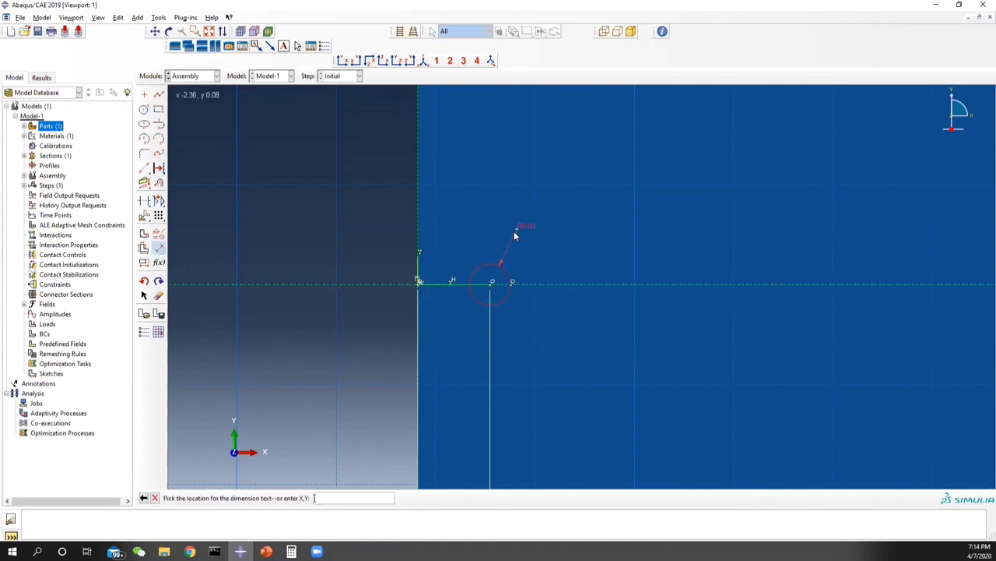
{"action": "left_click", "coordinate": [516, 229]}
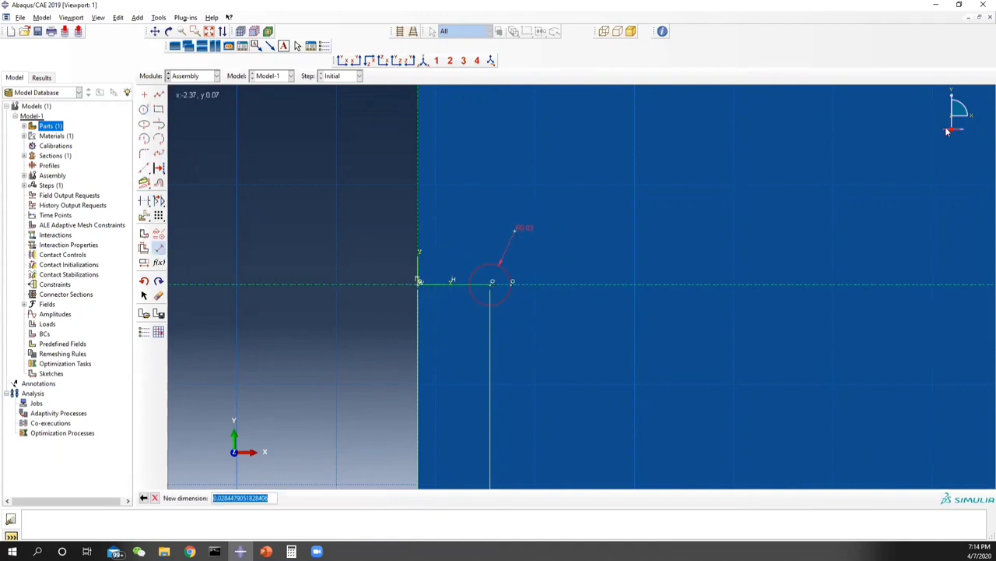
{"action": "type", "text": "0.02"}
{"action": "key", "text": "Return"}
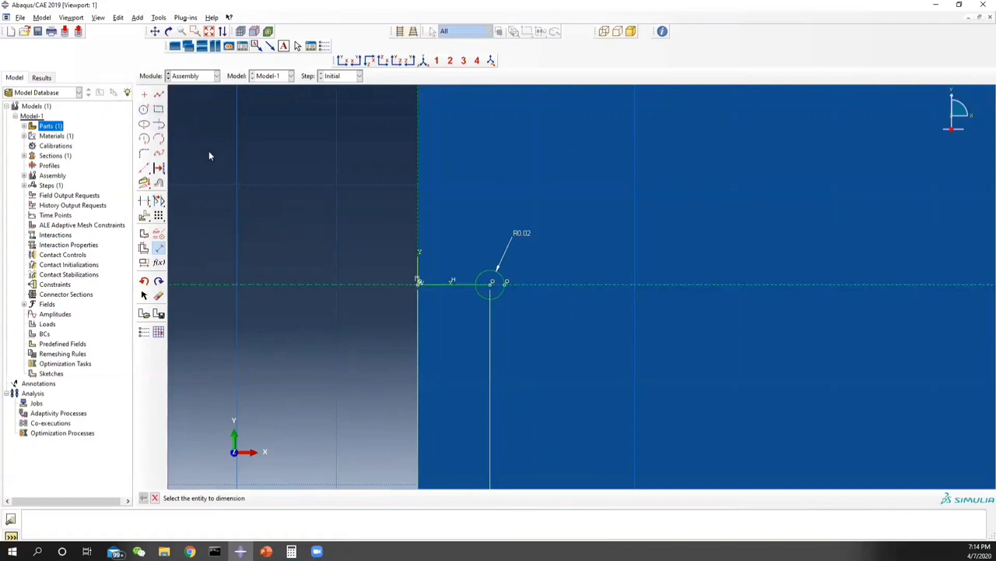
Sketch a larger concentric circle around the crack tip and set its radius to 0.04.
{"action": "left_click", "coordinate": [144, 109]}
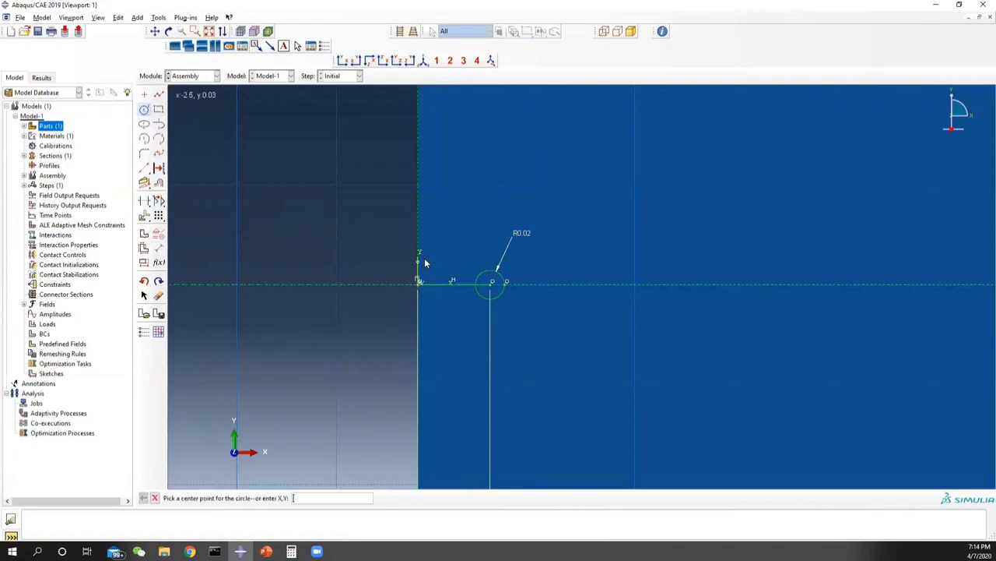
{"action": "left_click", "coordinate": [491, 285]}
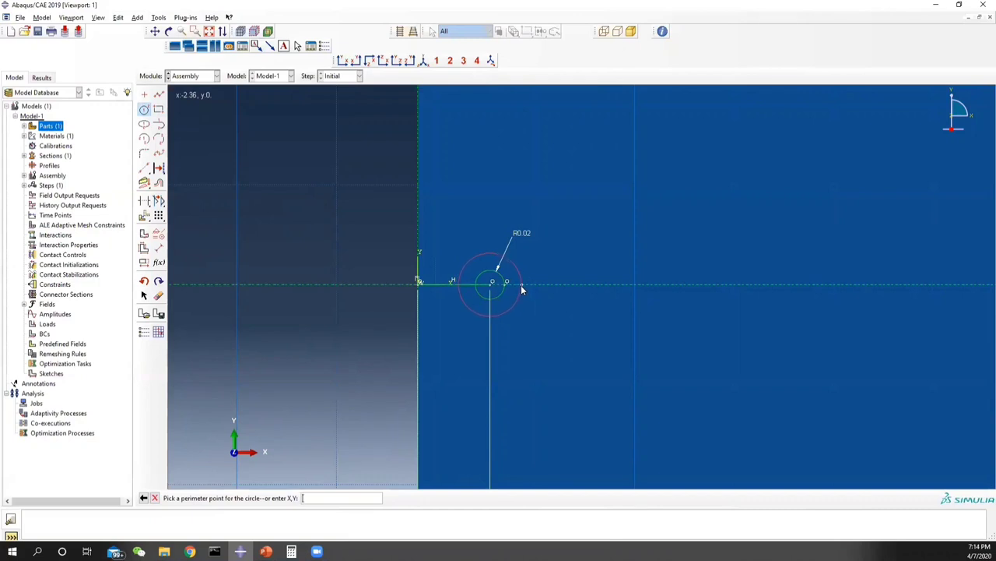
{"action": "left_click", "coordinate": [524, 285]}
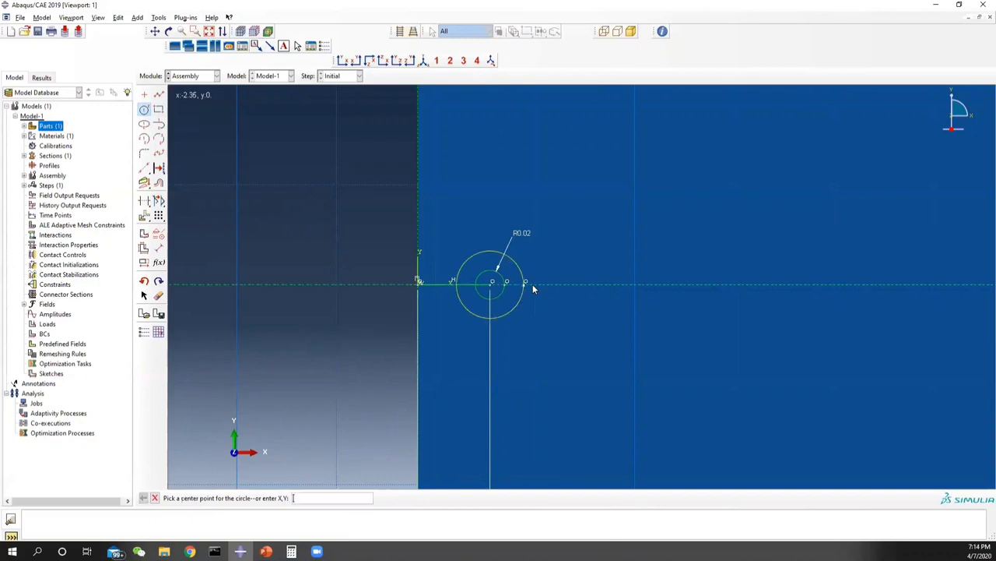
{"action": "left_click", "coordinate": [159, 247]}
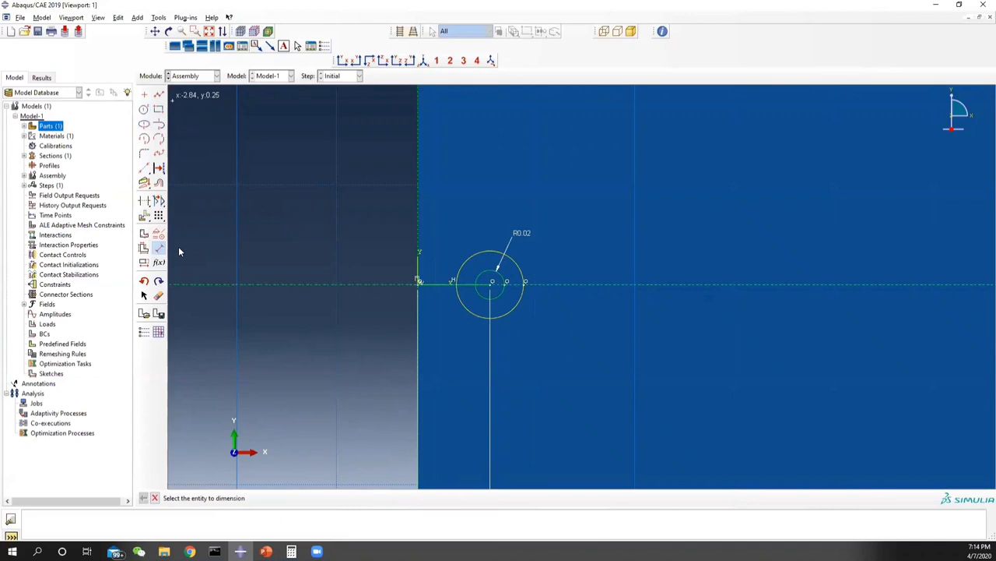
{"action": "left_click", "coordinate": [519, 265]}
{"action": "left_click", "coordinate": [543, 226]}
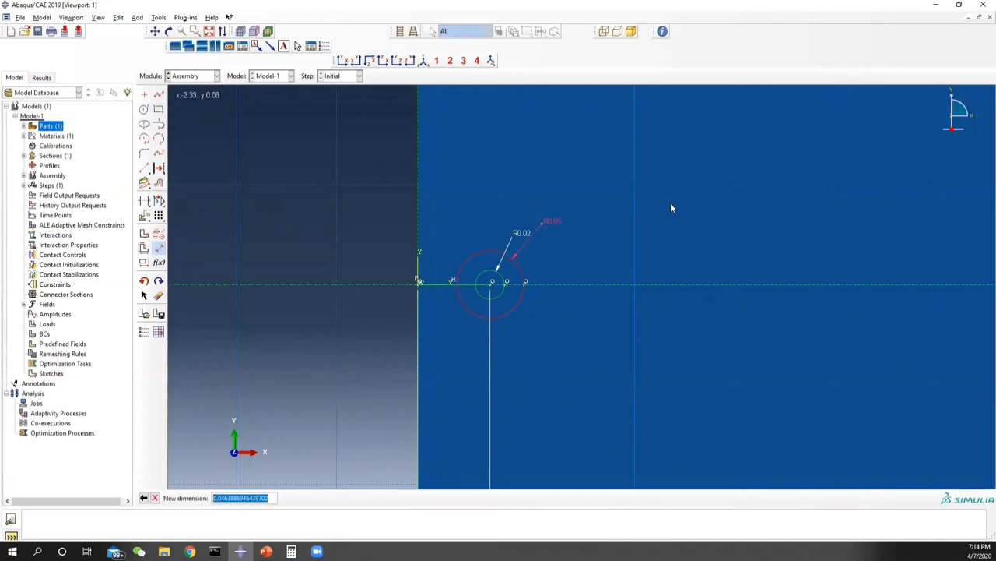
{"action": "type", "text": "0.04"}
{"action": "key", "text": "Return"}
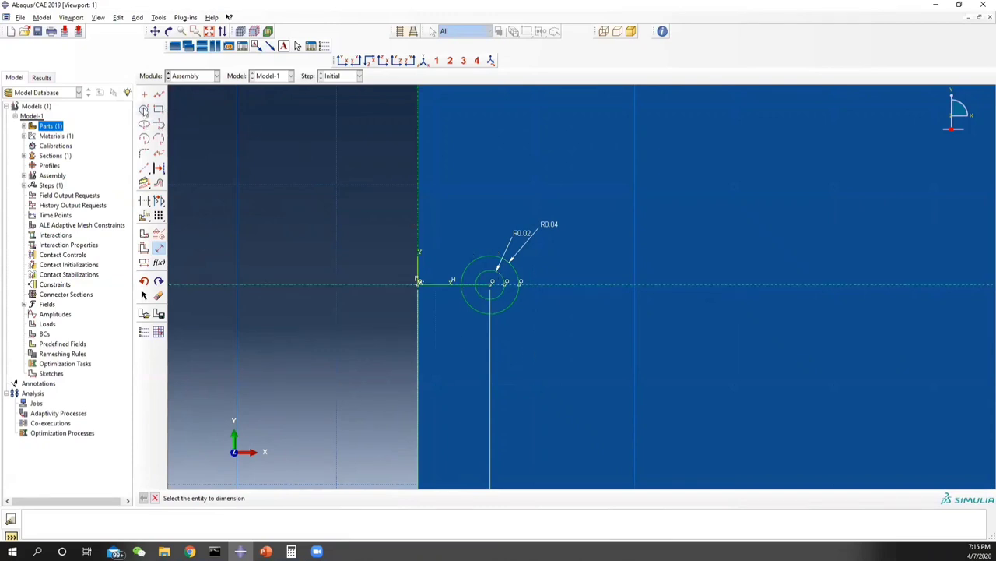
Sketch a rectangle about 0.18 wide and 0.12 high from the plate's left edge, enclosing the crack and both circles.
{"action": "left_click", "coordinate": [159, 110]}
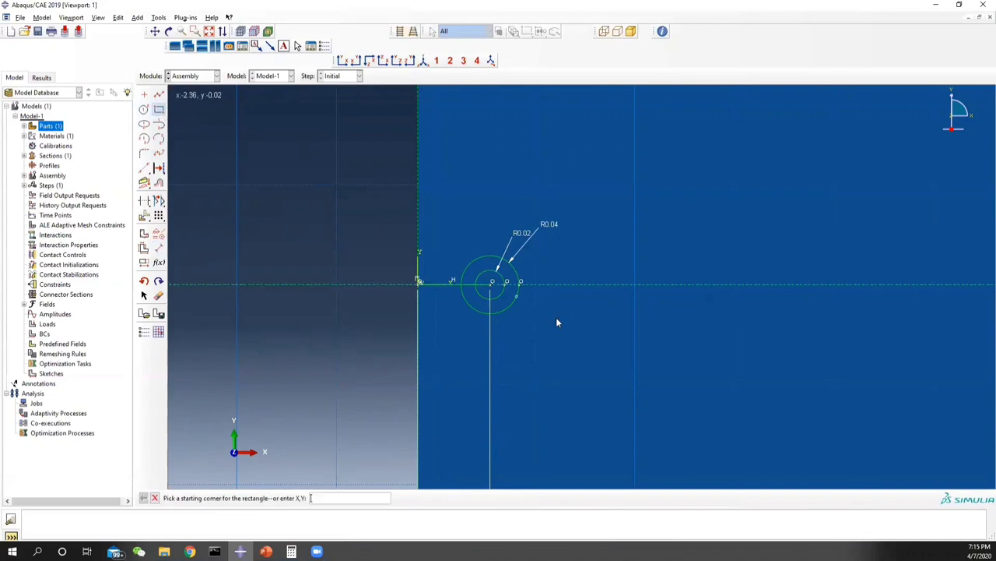
{"action": "left_click", "coordinate": [418, 241]}
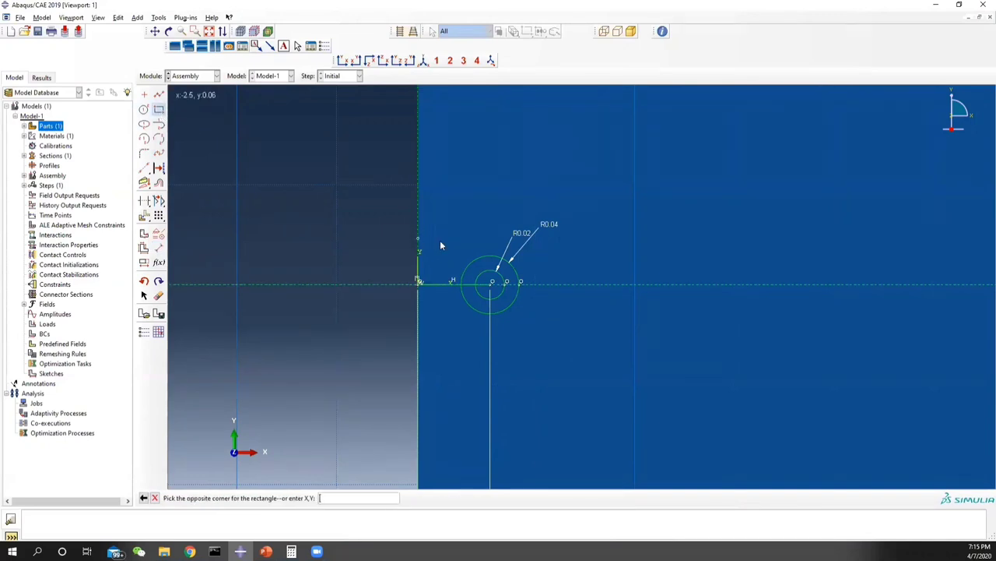
{"action": "left_click", "coordinate": [546, 326]}
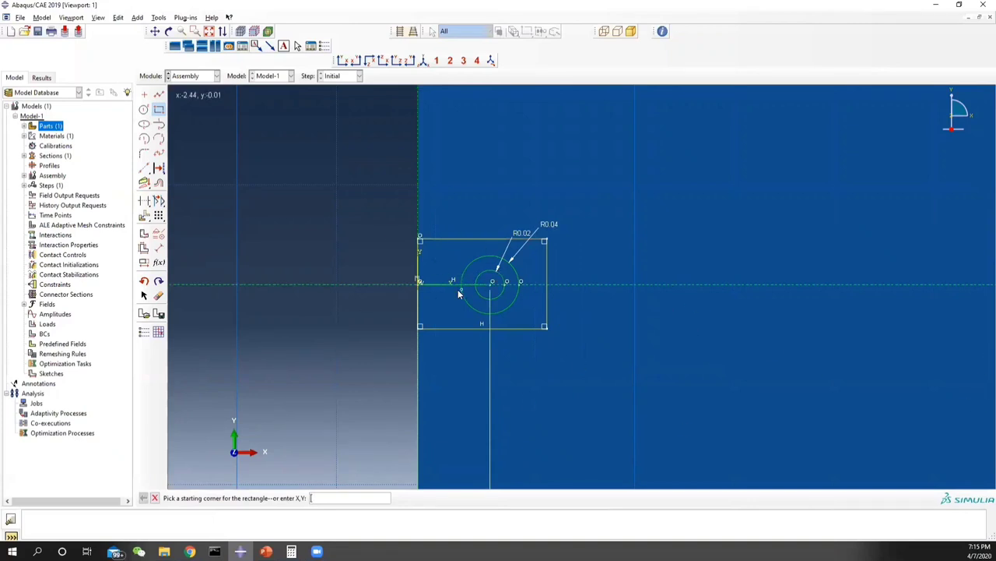
Dimension the rectangle's top edge from the horizontal construction line and set the distance to 0.06.
{"action": "left_click", "coordinate": [158, 248]}
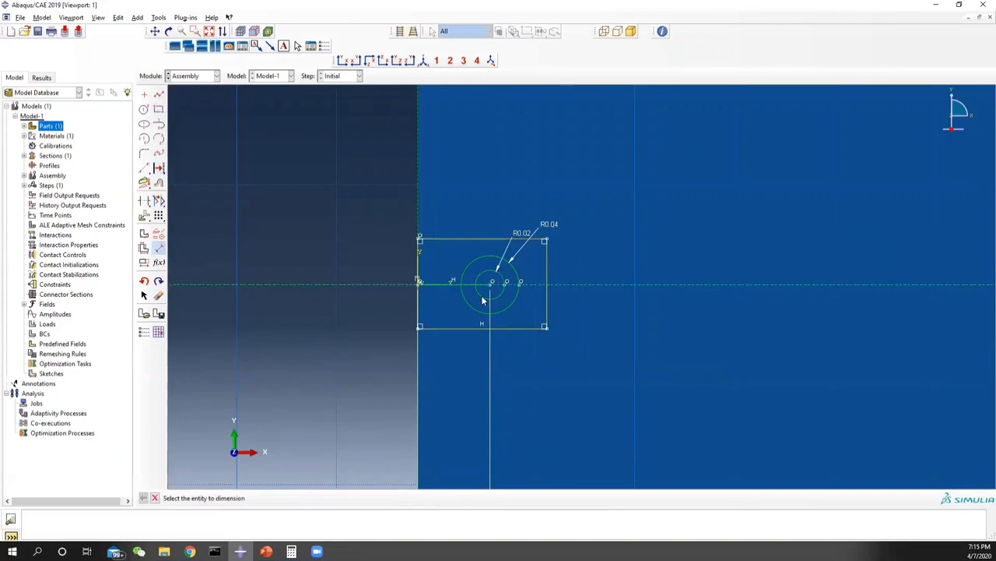
{"action": "left_click", "coordinate": [448, 242]}
{"action": "left_click", "coordinate": [530, 284]}
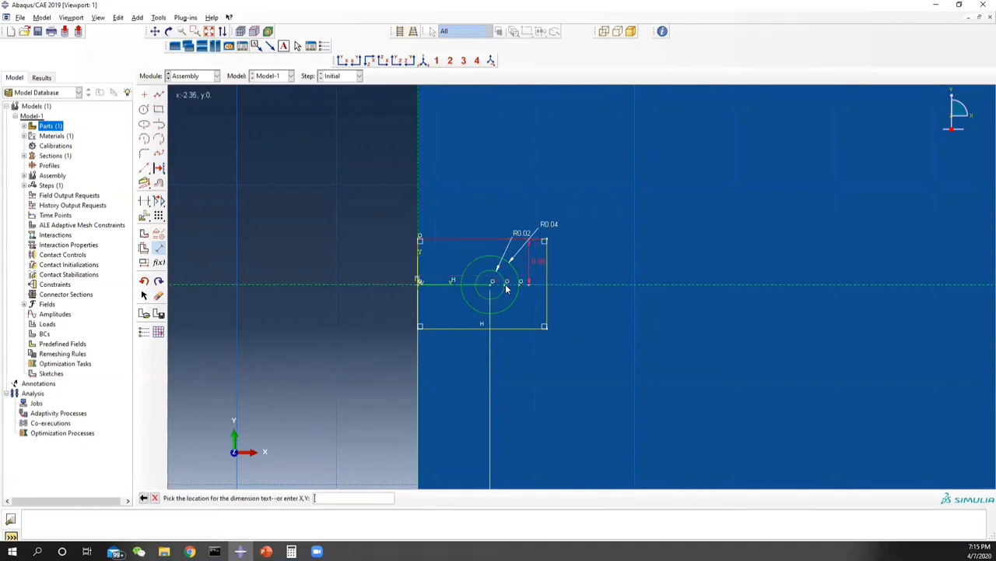
{"action": "left_click", "coordinate": [361, 274]}
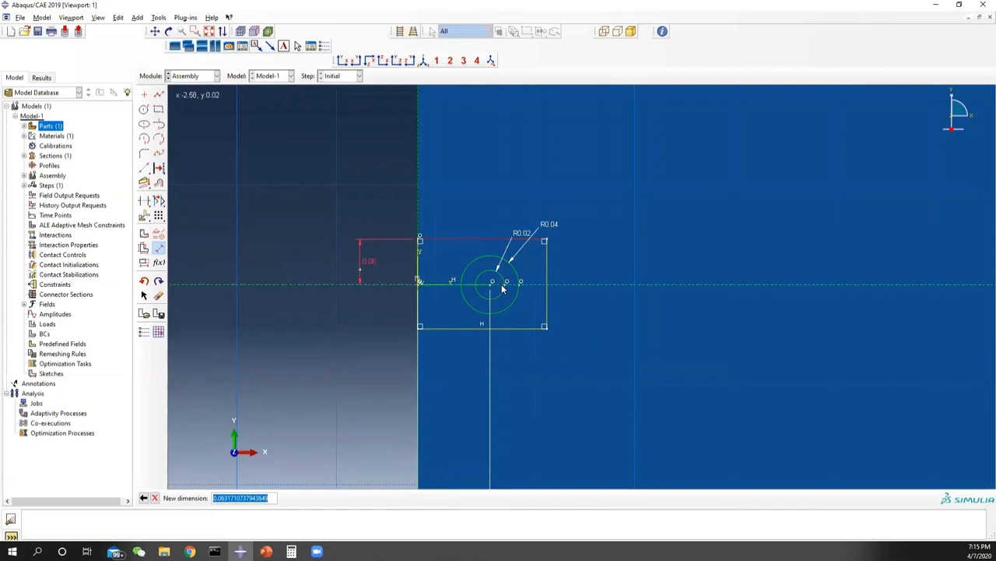
{"action": "type", "text": "0.06"}
{"action": "key", "text": "Return"}
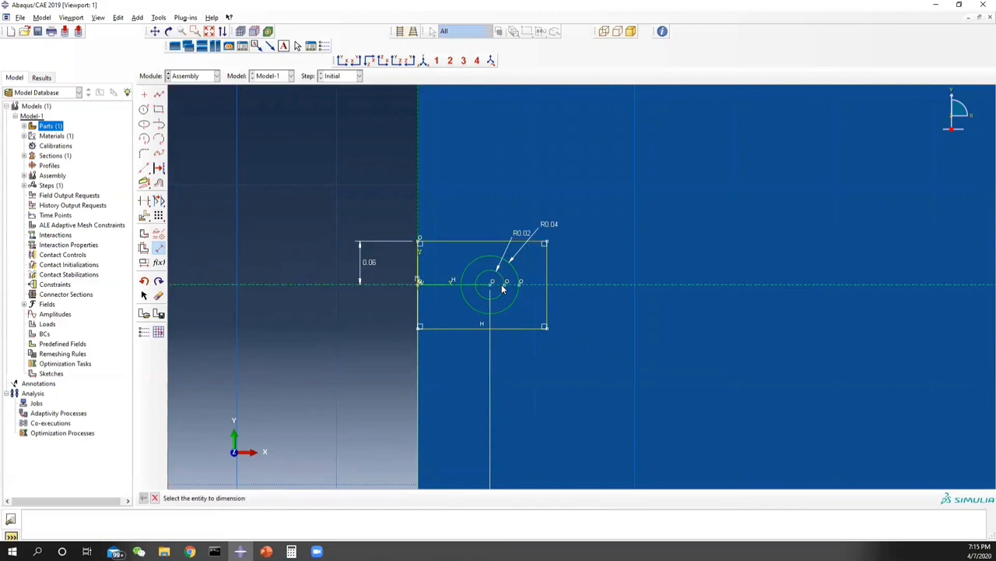
Dimension the rectangle's bottom edge from the horizontal construction line and set the distance to 0.06.
{"action": "left_click", "coordinate": [515, 327]}
{"action": "left_click", "coordinate": [533, 285]}
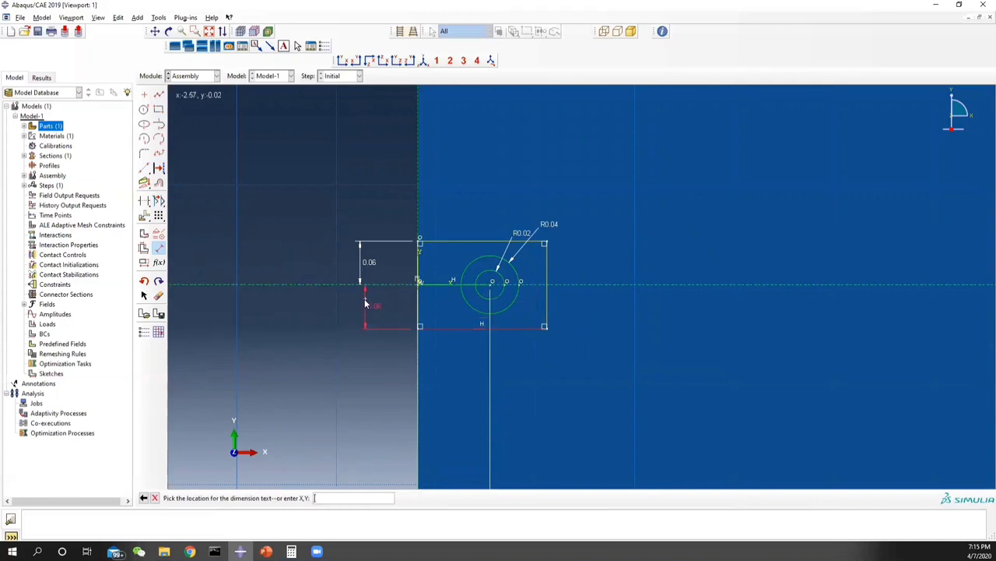
{"action": "left_click", "coordinate": [362, 300]}
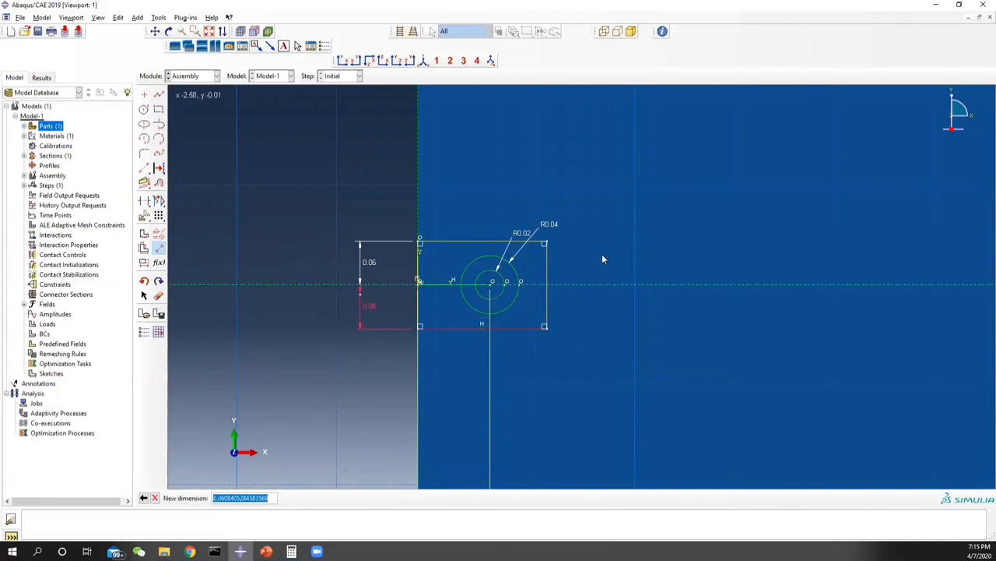
{"action": "type", "text": "0.06"}
{"action": "key", "text": "Return"}
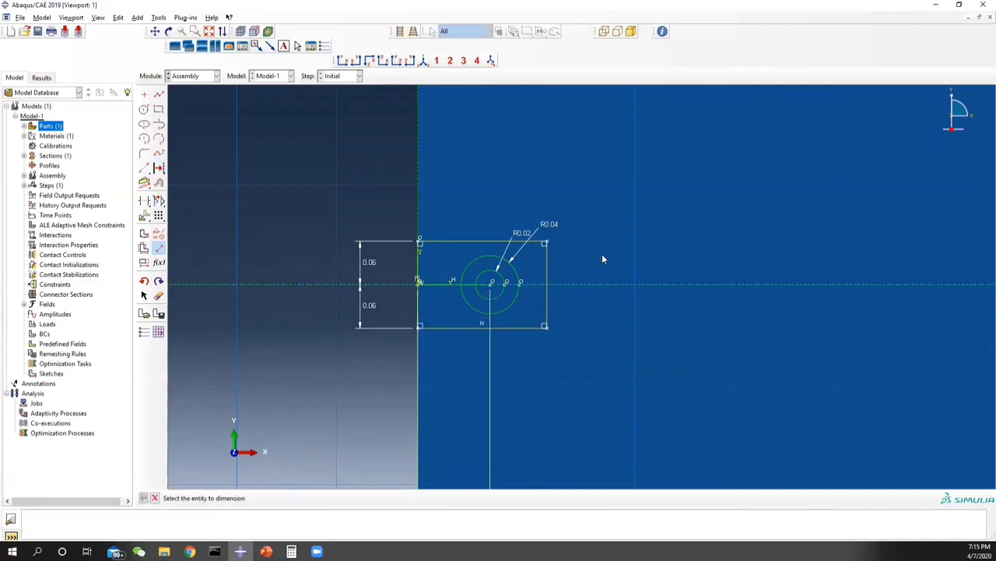
Dimension the rectangle's right edge from the plate's left edge and set the width to 0.2.
{"action": "left_click", "coordinate": [547, 265]}
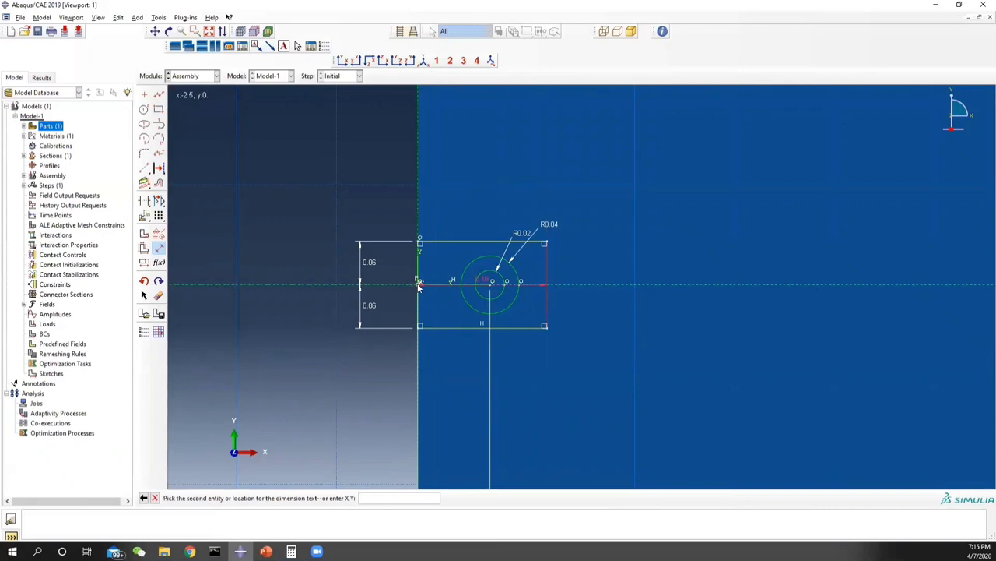
{"action": "left_click", "coordinate": [419, 295]}
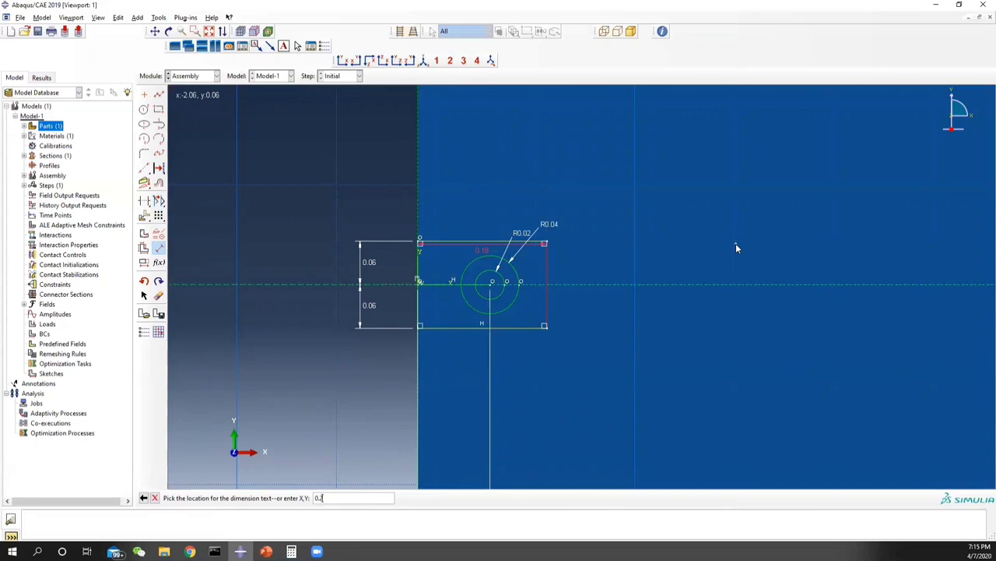
{"action": "key", "text": "Return"}
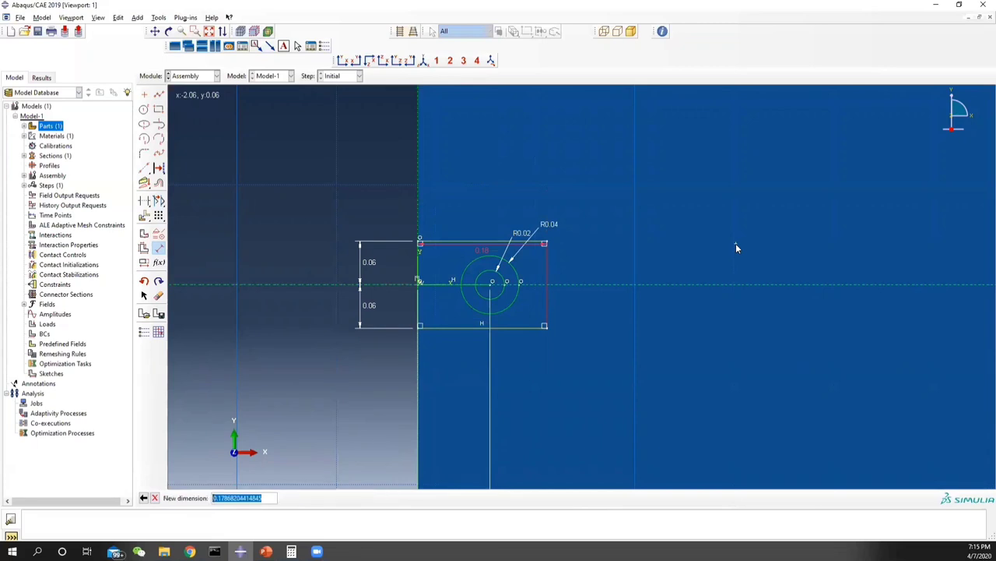
{"action": "type", "text": "0.2"}
{"action": "key", "text": "Return"}
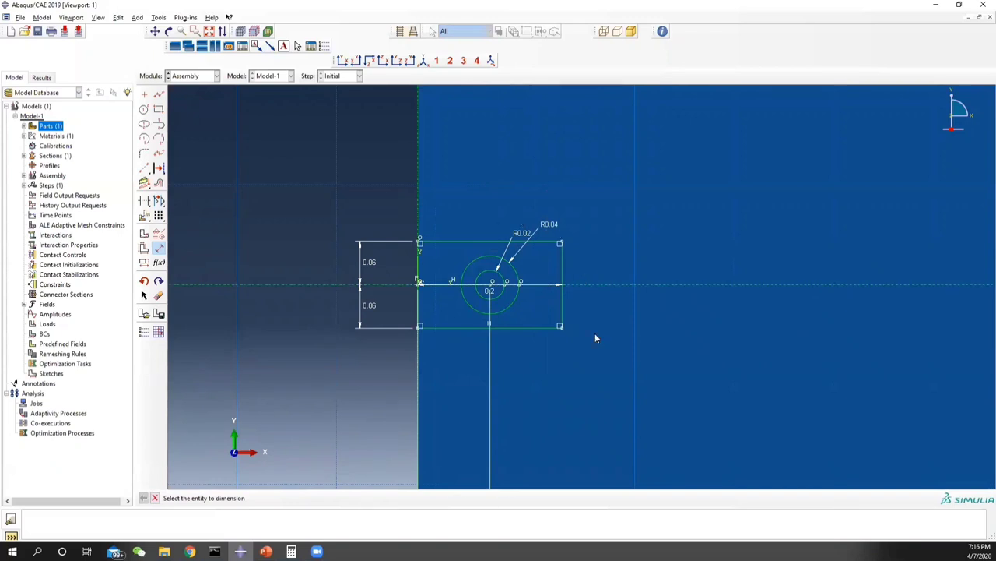
Sketch a vertical line from the rectangle's lower right corner down to the plate's bottom edge.
{"action": "scroll", "coordinate": [595, 338], "scroll_direction": "down", "scroll_amount": 5}
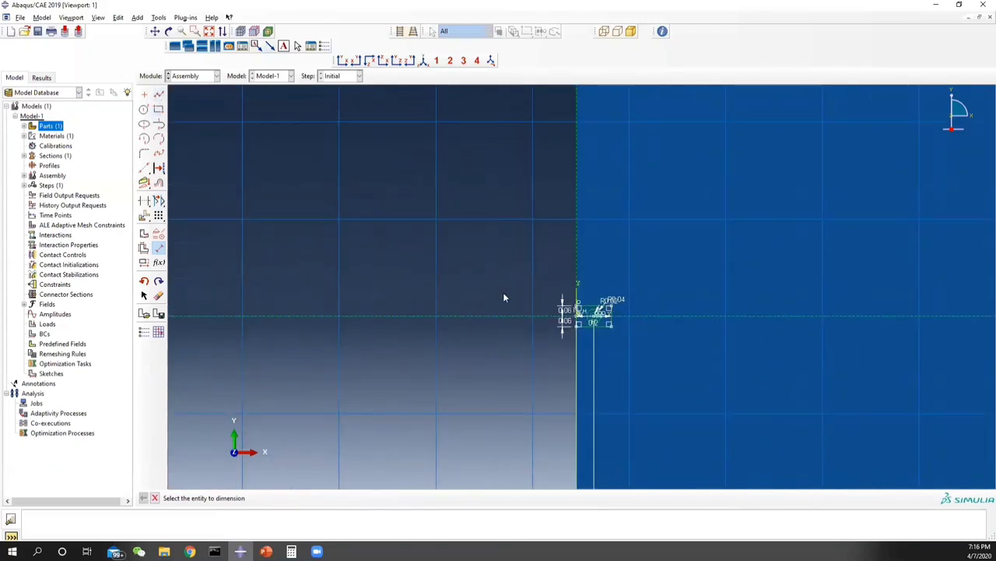
{"action": "mouse_move", "coordinate": [504, 297]}
{"action": "middle_mouse_down", "text": "ctrl+alt"}
{"action": "mouse_move", "coordinate": [908, 382]}
{"action": "mouse_move", "coordinate": [938, 351]}
{"action": "mouse_move", "coordinate": [573, 352]}
{"action": "middle_mouse_up", "text": "ctrl+alt"}
{"action": "scroll", "coordinate": [555, 356], "scroll_direction": "down", "scroll_amount": 1}
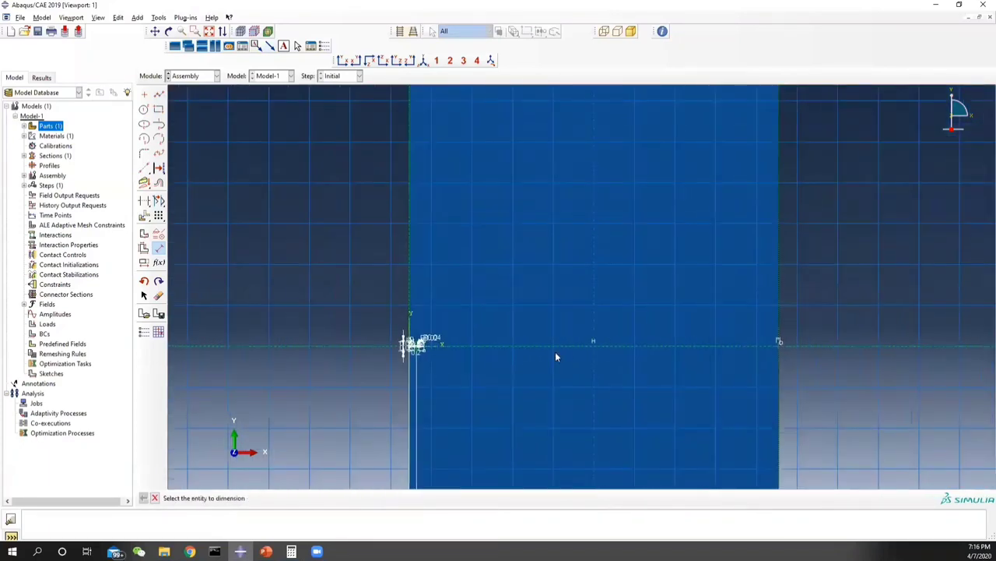
{"action": "scroll", "coordinate": [554, 352], "scroll_direction": "down", "scroll_amount": 2}
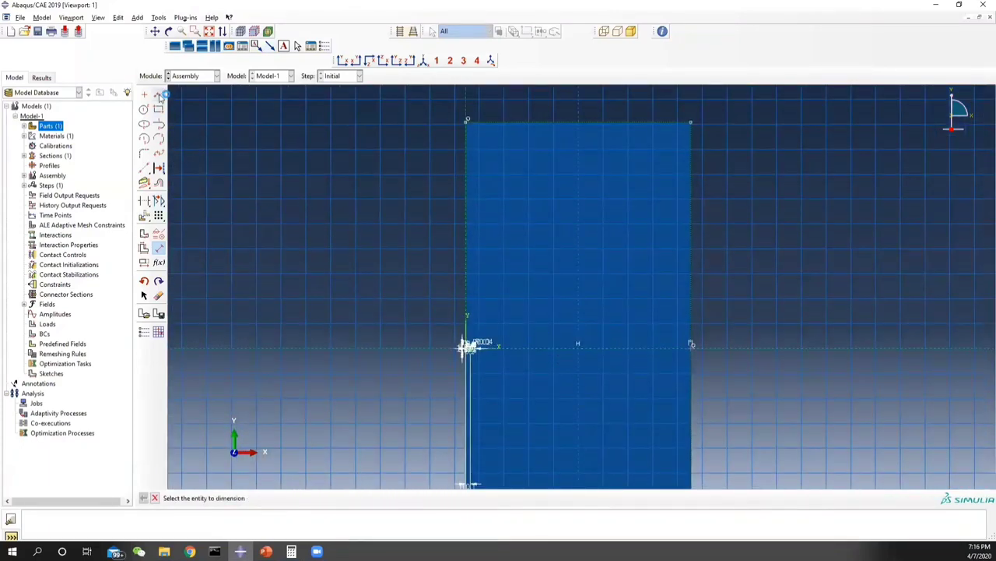
{"action": "left_click", "coordinate": [158, 94]}
{"action": "scroll", "coordinate": [483, 358], "scroll_direction": "up", "scroll_amount": 4}
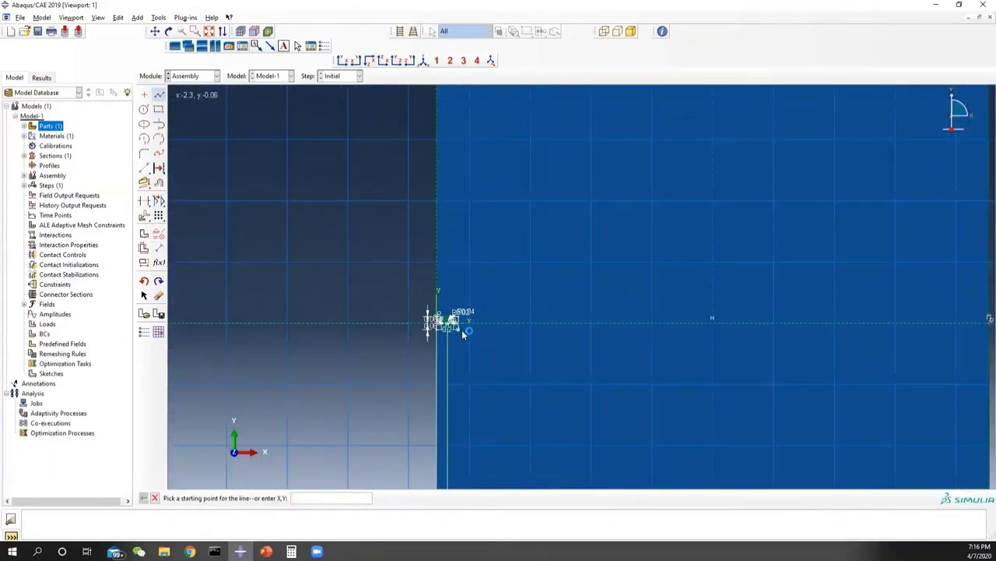
{"action": "left_click", "coordinate": [462, 329]}
{"action": "scroll", "coordinate": [465, 461], "scroll_direction": "down", "scroll_amount": 2}
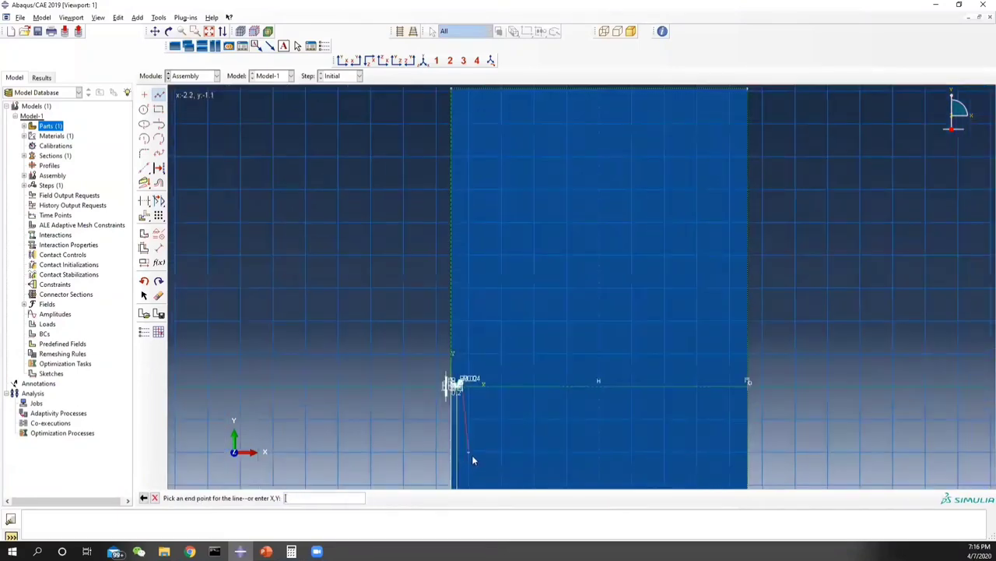
{"action": "scroll", "coordinate": [472, 458], "scroll_direction": "down", "scroll_amount": 2}
{"action": "mouse_move", "coordinate": [473, 455]}
{"action": "middle_mouse_down"}
{"action": "mouse_move", "coordinate": [485, 329]}
{"action": "mouse_move", "coordinate": [459, 209]}
{"action": "middle_mouse_up"}
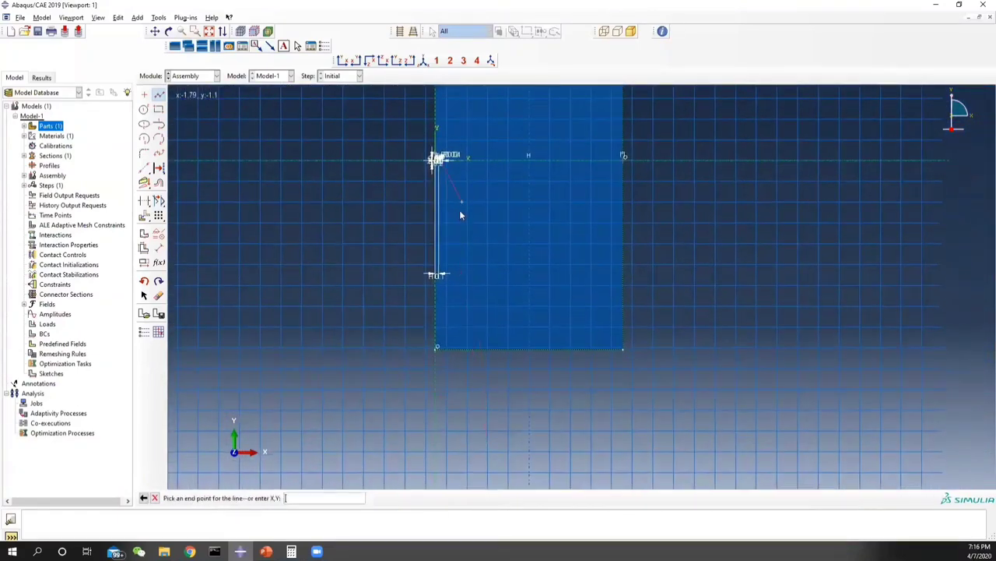
{"action": "left_click", "coordinate": [443, 348]}
{"action": "scroll", "coordinate": [380, 203], "scroll_direction": "down", "scroll_amount": 1}
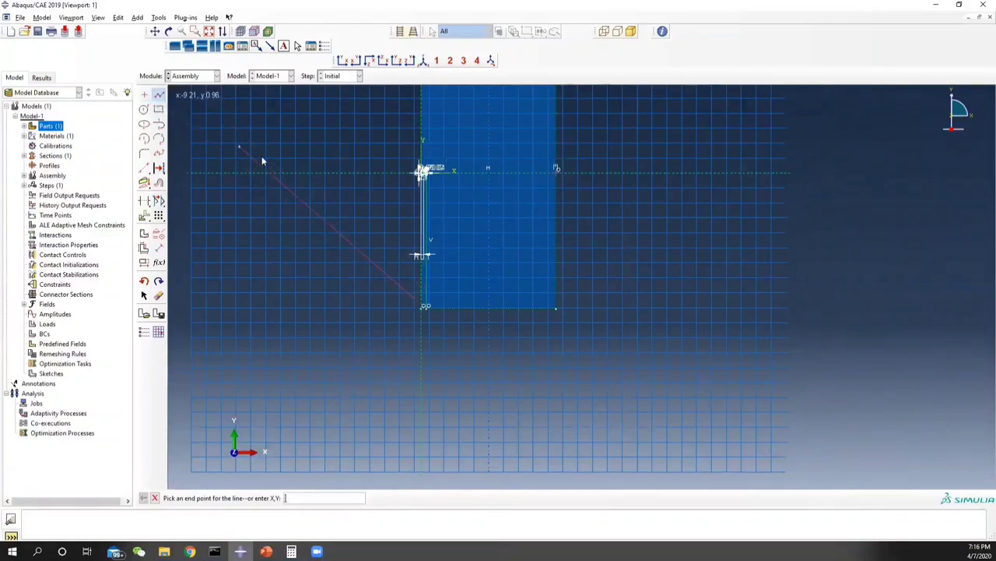
Sketch a vertical line from the rectangle's upper right corner up to the plate's top edge.
{"action": "key", "text": "Escape"}
{"action": "scroll", "coordinate": [534, 226], "scroll_direction": "up", "scroll_amount": 3}
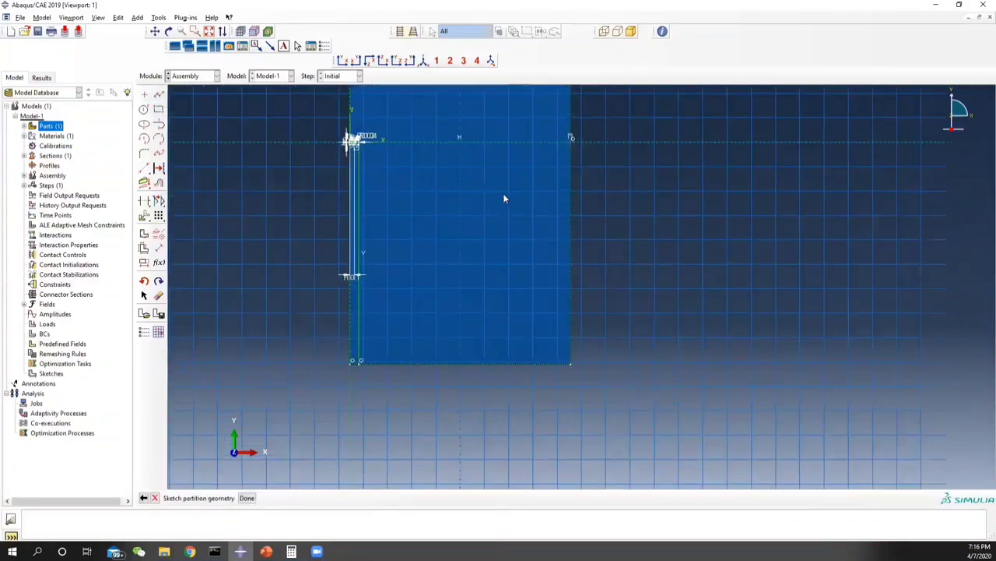
{"action": "middle_click_drag", "start_coordinate": [505, 198], "coordinate": [526, 402], "text": "ctrl+alt"}
{"action": "scroll", "coordinate": [478, 365], "scroll_direction": "up", "scroll_amount": 2}
{"action": "scroll", "coordinate": [459, 362], "scroll_direction": "up", "scroll_amount": 2}
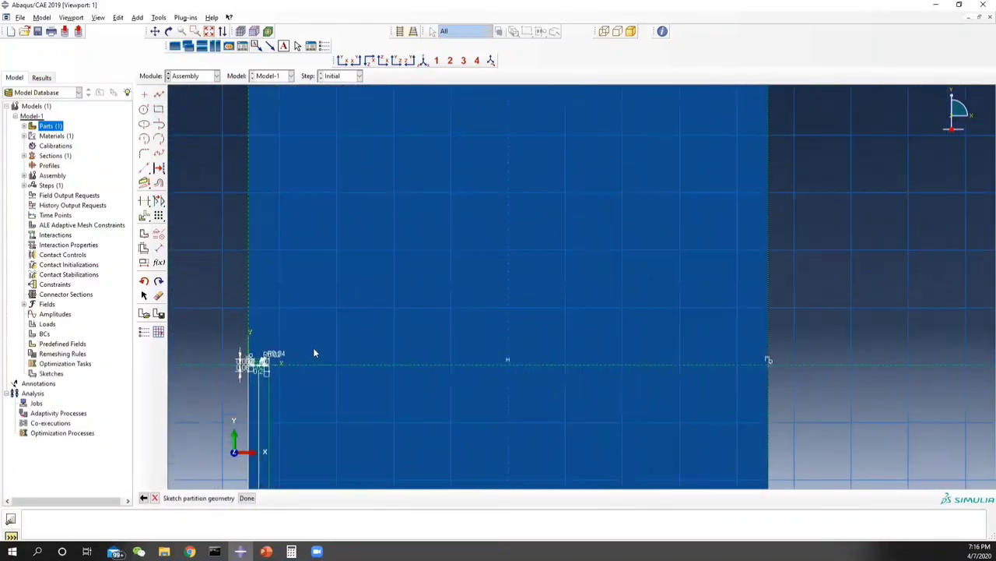
{"action": "left_click", "coordinate": [159, 93]}
{"action": "scroll", "coordinate": [265, 360], "scroll_direction": "up", "scroll_amount": 2}
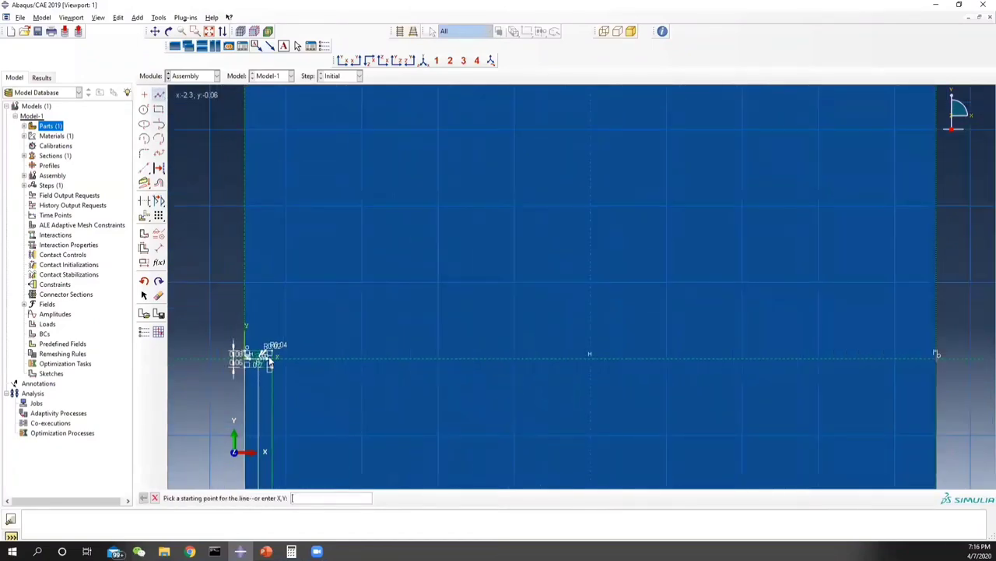
{"action": "left_click", "coordinate": [272, 355]}
{"action": "scroll", "coordinate": [296, 256], "scroll_direction": "down", "scroll_amount": 5}
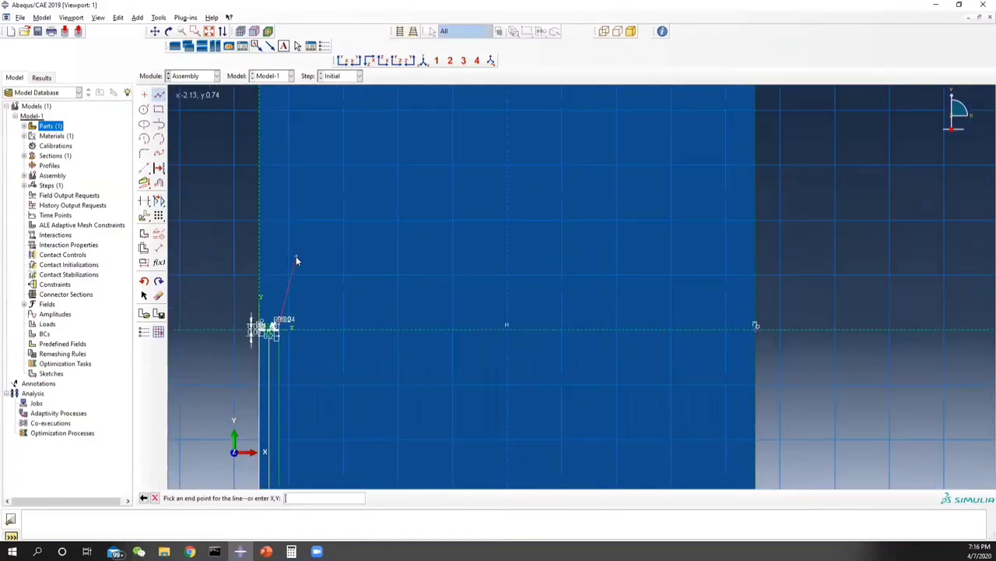
{"action": "middle_click_drag", "start_coordinate": [321, 175], "coordinate": [352, 344], "text": "ctrl+alt"}
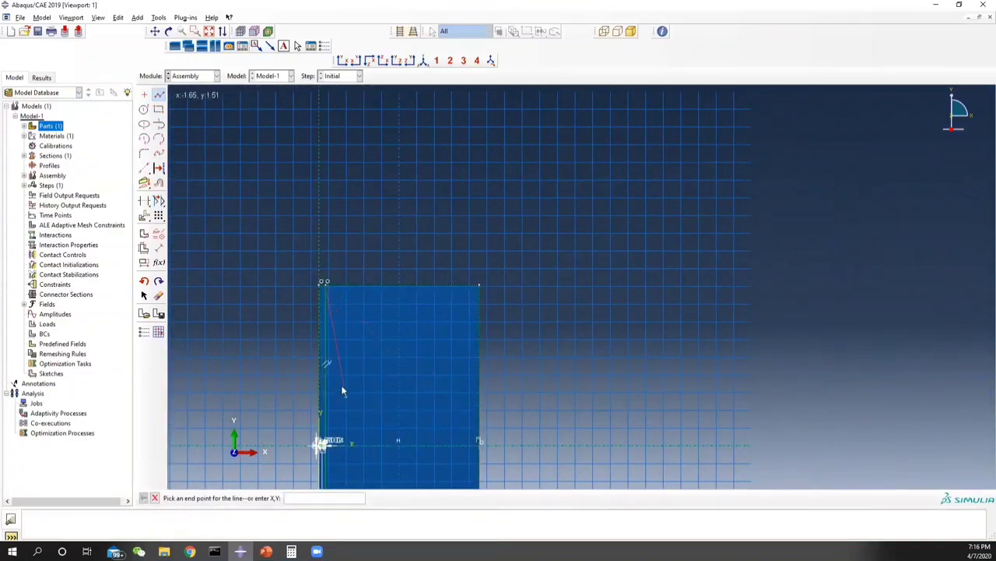
{"action": "left_click", "coordinate": [156, 499]}
Finish the partition sketch to split the plate face, and check the partitions around the crack tip.
{"action": "scroll", "coordinate": [374, 280], "scroll_direction": "up", "scroll_amount": 3}
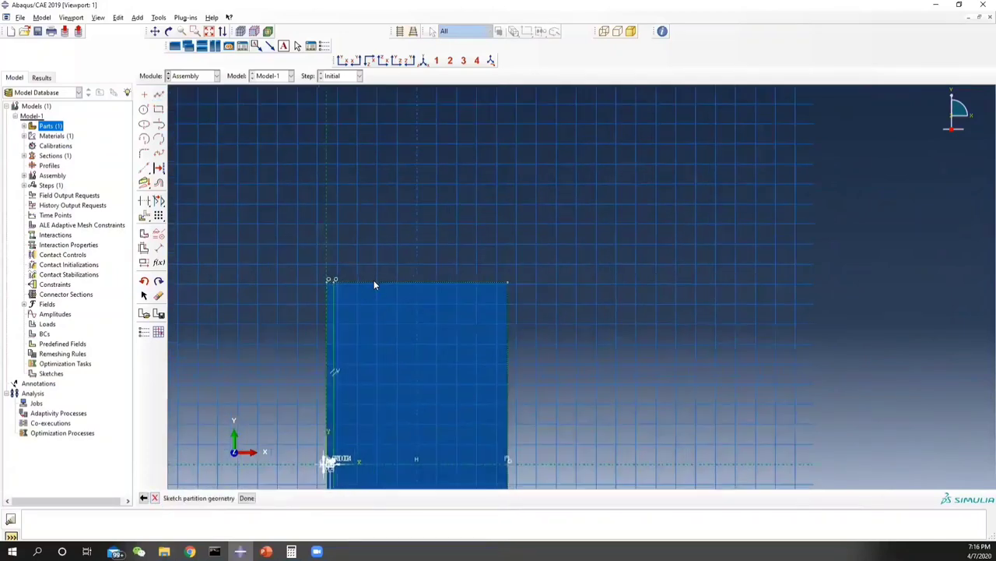
{"action": "left_click", "coordinate": [247, 497]}
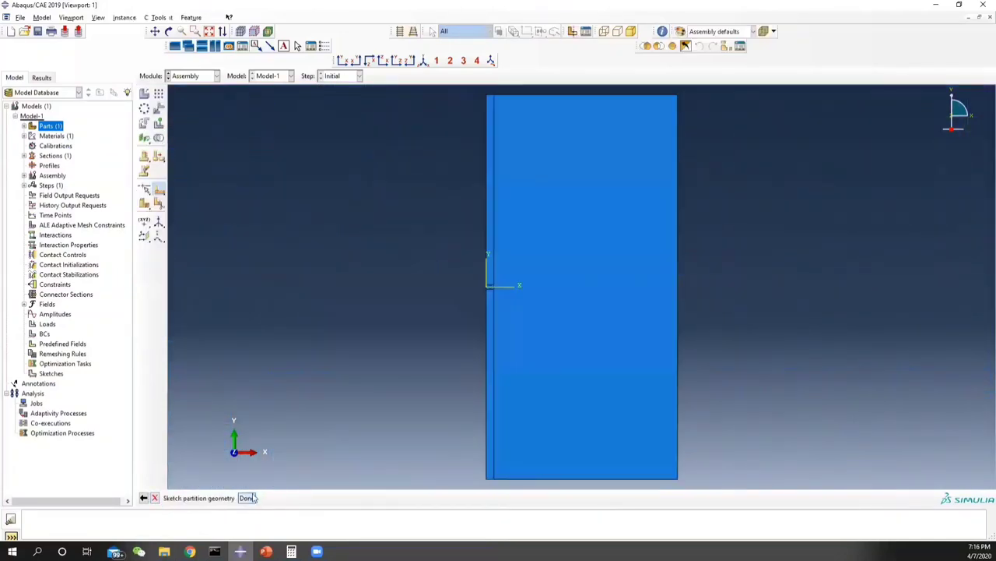
{"action": "scroll", "coordinate": [421, 299], "scroll_direction": "up", "scroll_amount": 10}
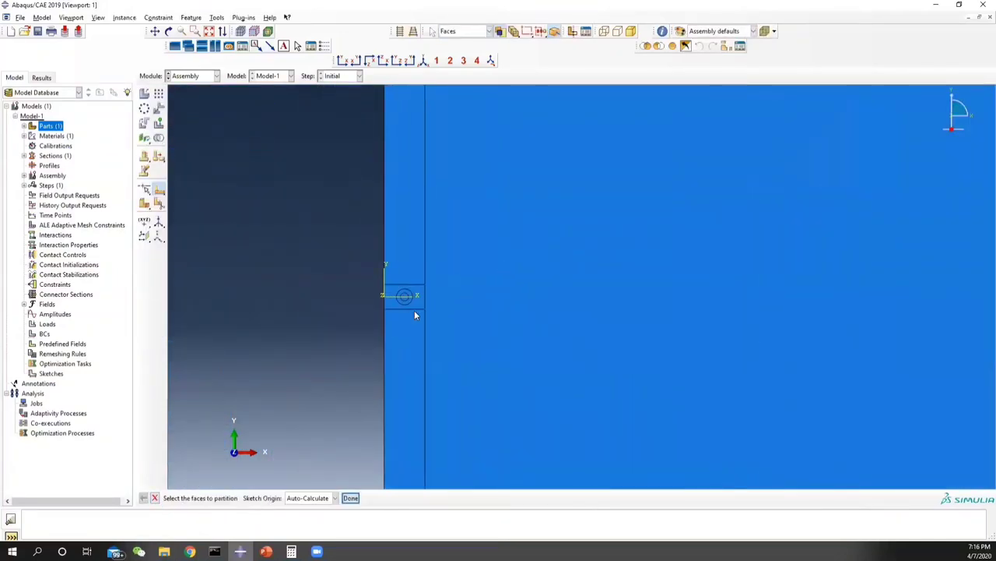
{"action": "scroll", "coordinate": [411, 301], "scroll_direction": "up", "scroll_amount": 2}
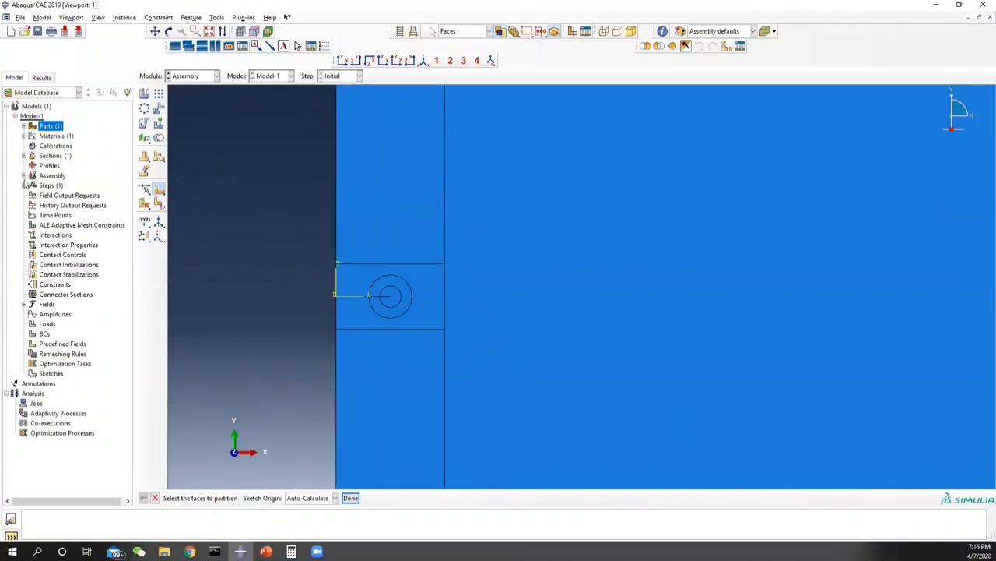
Reopen the section sketch of the assembly feature Partition face-1 for editing.
{"action": "left_click", "coordinate": [24, 176]}
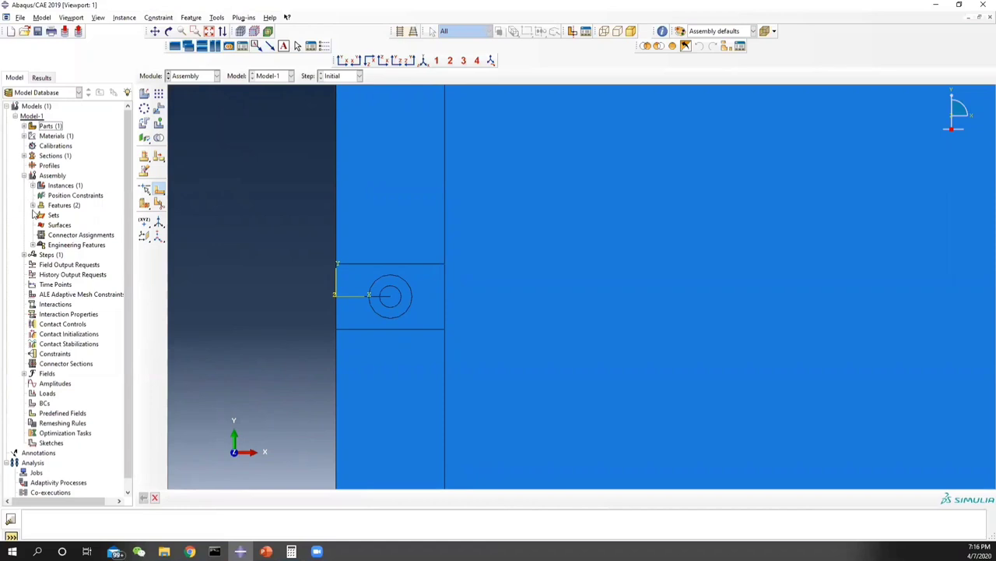
{"action": "left_click", "coordinate": [33, 207]}
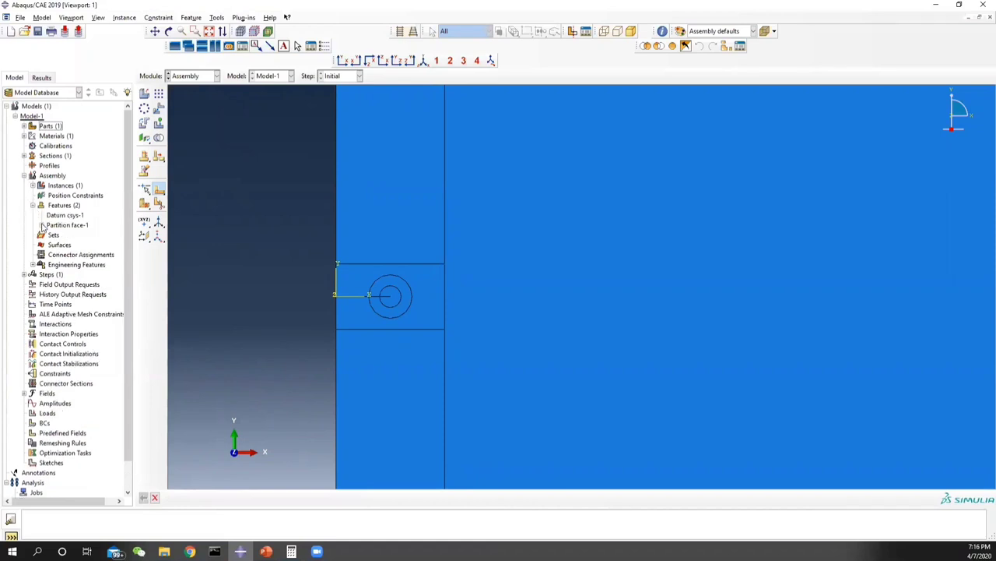
{"action": "left_click", "coordinate": [41, 225]}
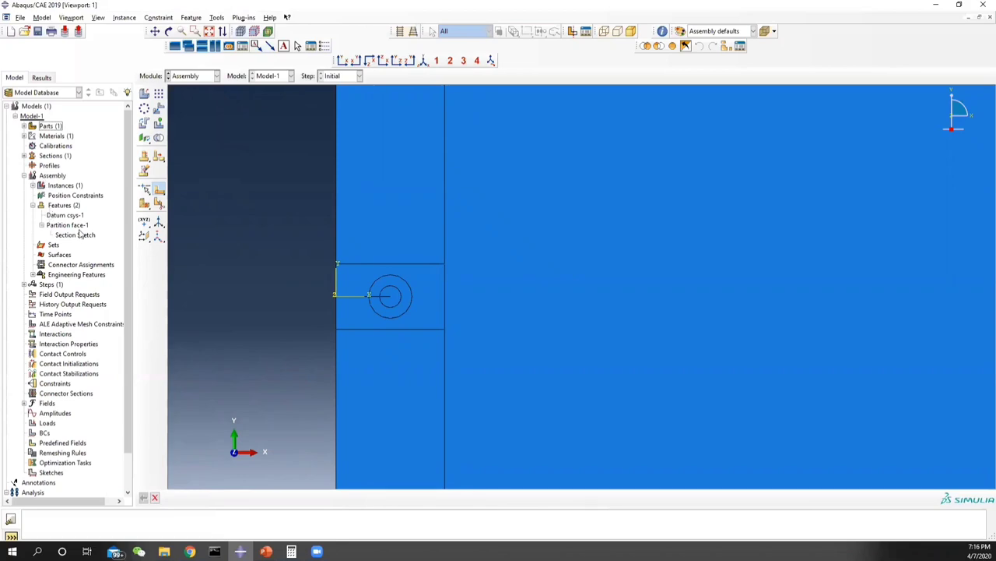
{"action": "left_click", "coordinate": [74, 235]}
{"action": "right_click", "coordinate": [75, 236]}
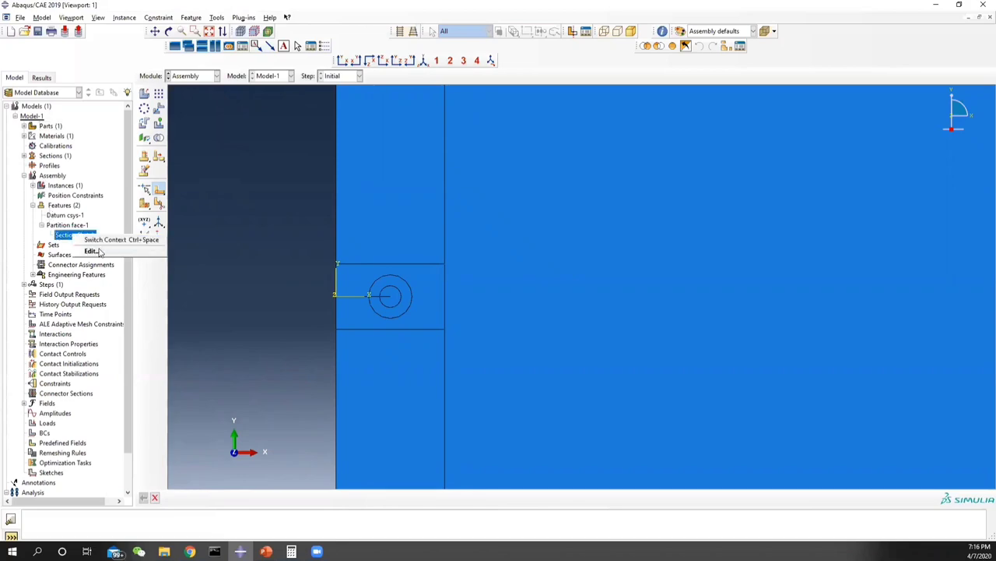
{"action": "left_click", "coordinate": [85, 249]}
Sketch a horizontal line from the circles' centre at the crack tip to the rectangle's right edge.
{"action": "scroll", "coordinate": [434, 279], "scroll_direction": "up", "scroll_amount": 5}
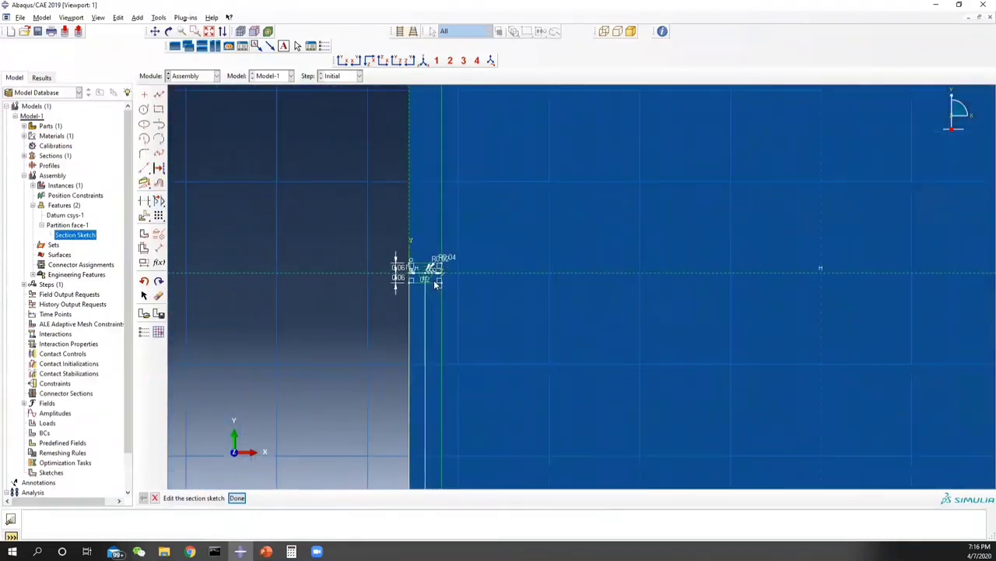
{"action": "scroll", "coordinate": [426, 275], "scroll_direction": "up", "scroll_amount": 3}
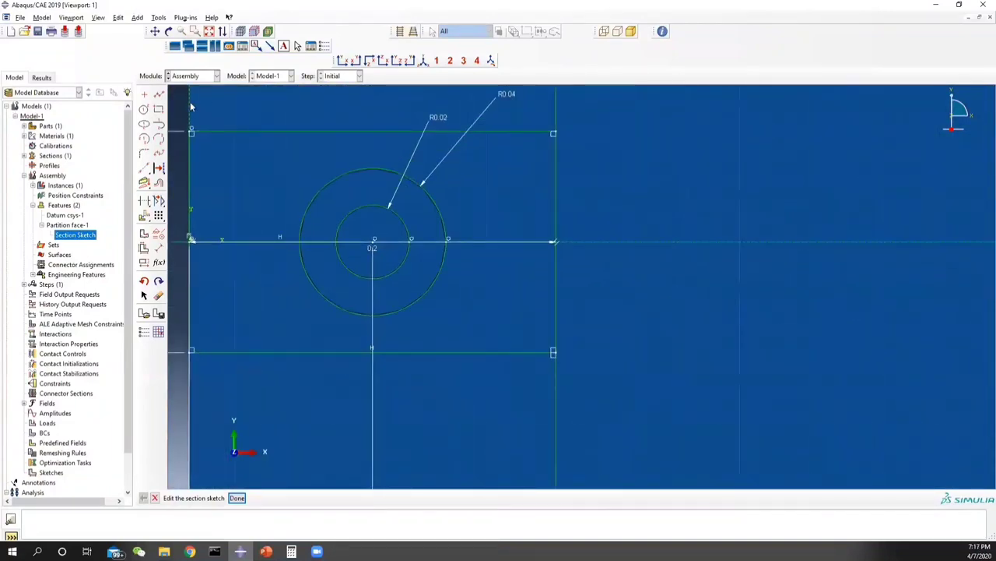
{"action": "left_click", "coordinate": [158, 95]}
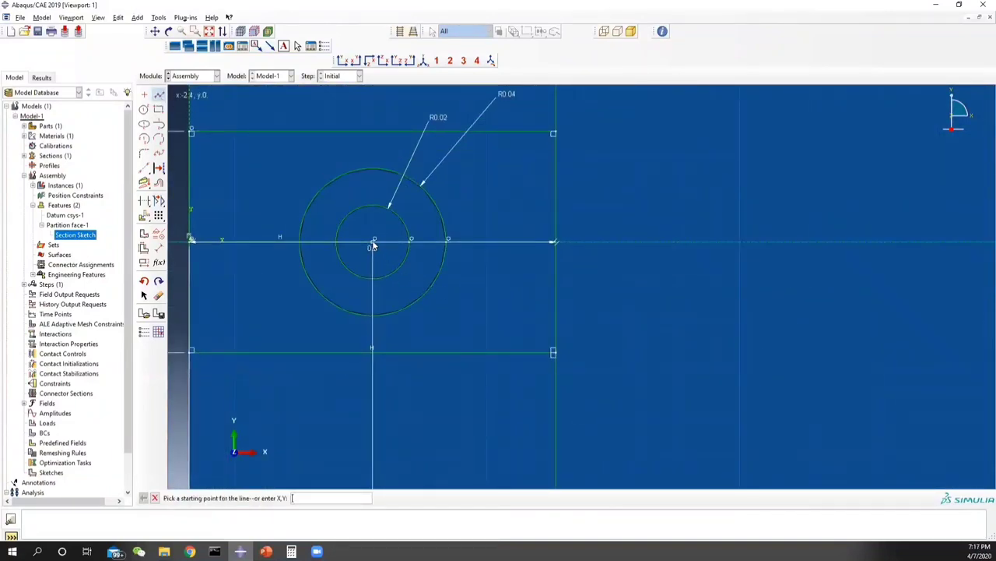
{"action": "left_click", "coordinate": [373, 241]}
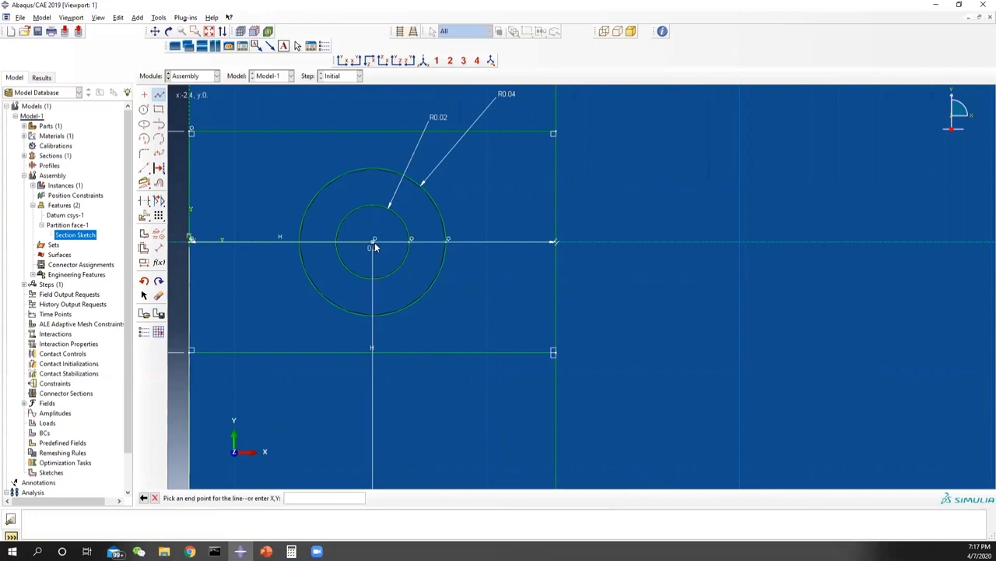
{"action": "left_click", "coordinate": [554, 242]}
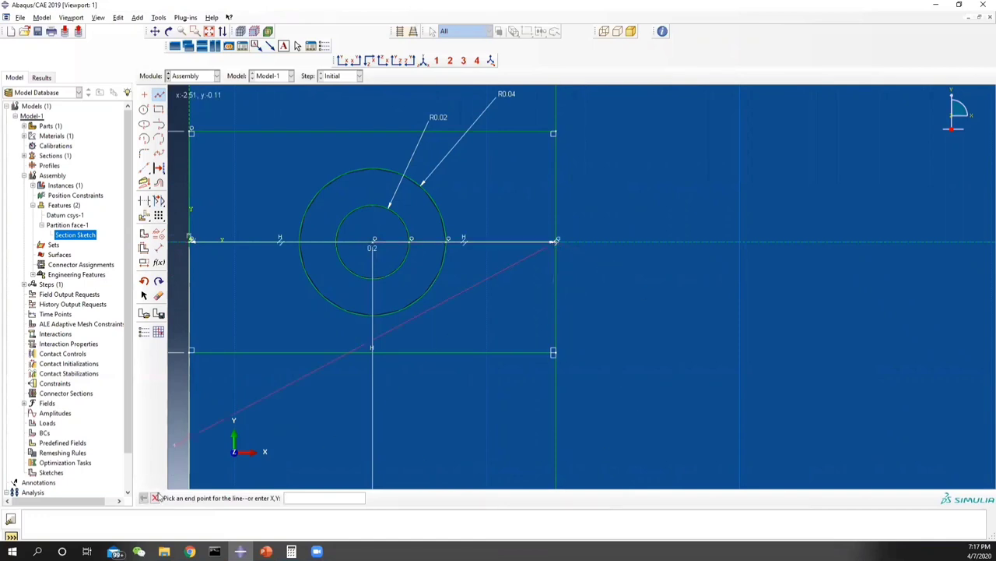
Finish editing the section sketch of the assembly's face partition and regenerate the assembly features.
{"action": "left_click", "coordinate": [154, 497]}
{"action": "left_click", "coordinate": [237, 497]}
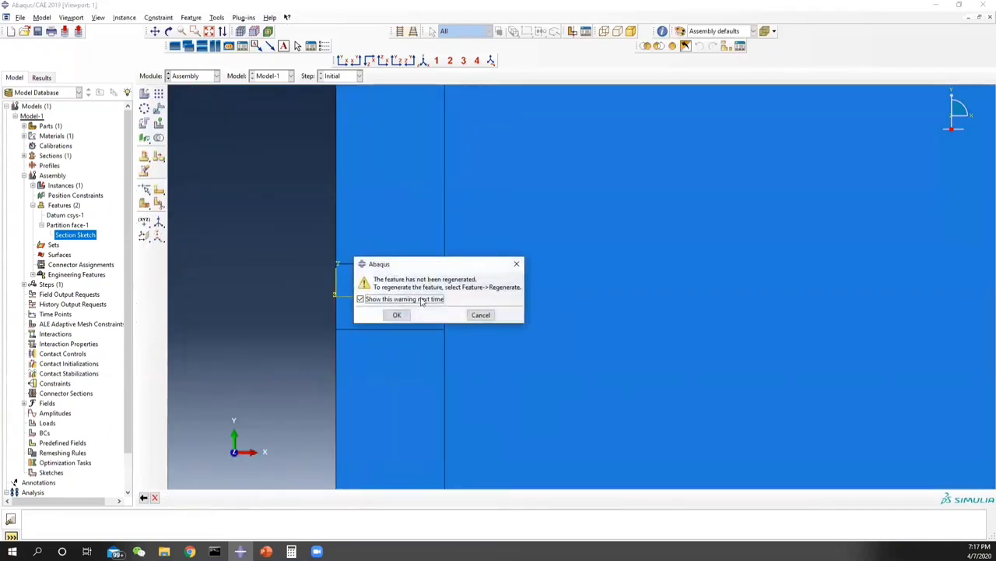
{"action": "left_click", "coordinate": [397, 315]}
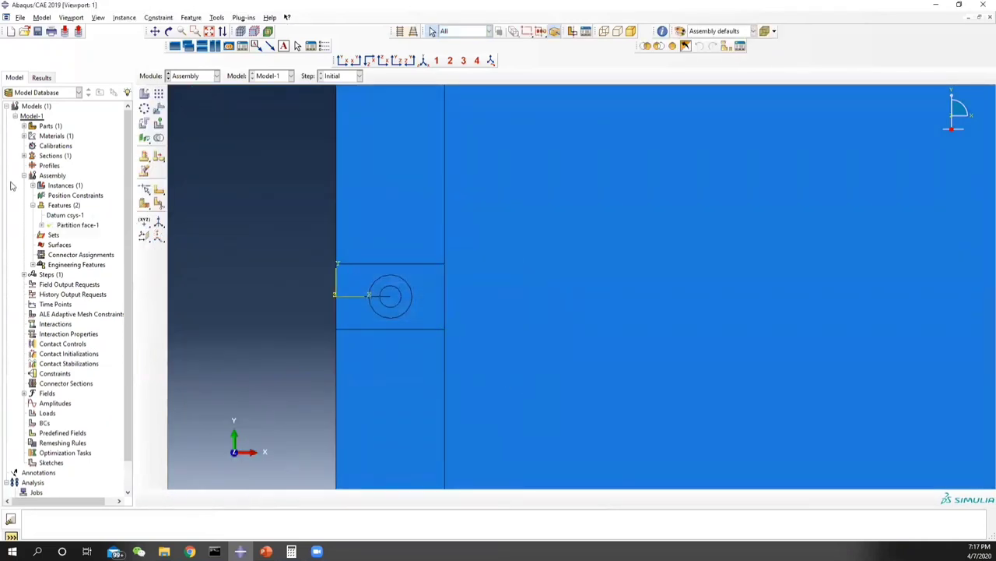
{"action": "left_click", "coordinate": [64, 204]}
{"action": "right_click", "coordinate": [65, 205]}
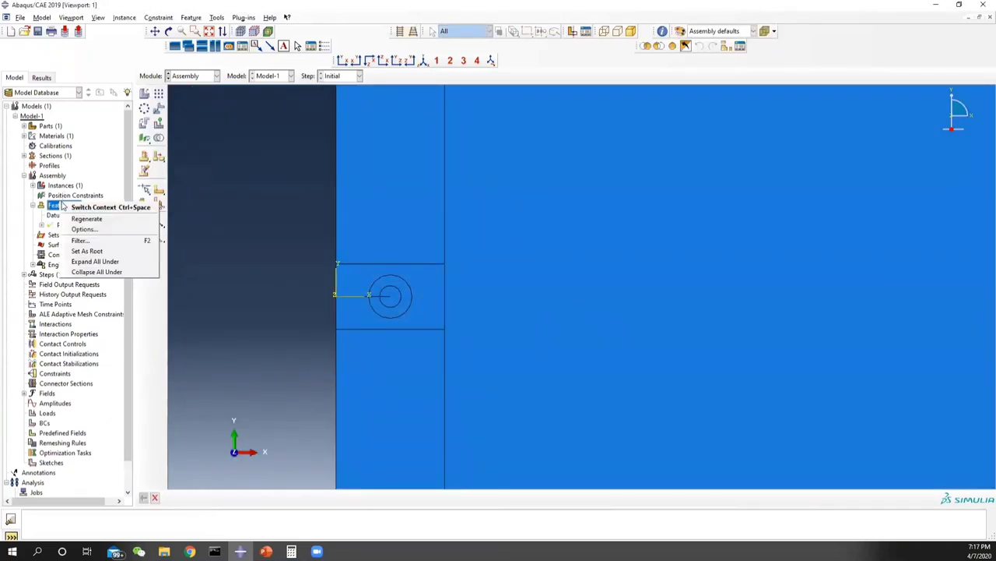
{"action": "left_click", "coordinate": [88, 219]}
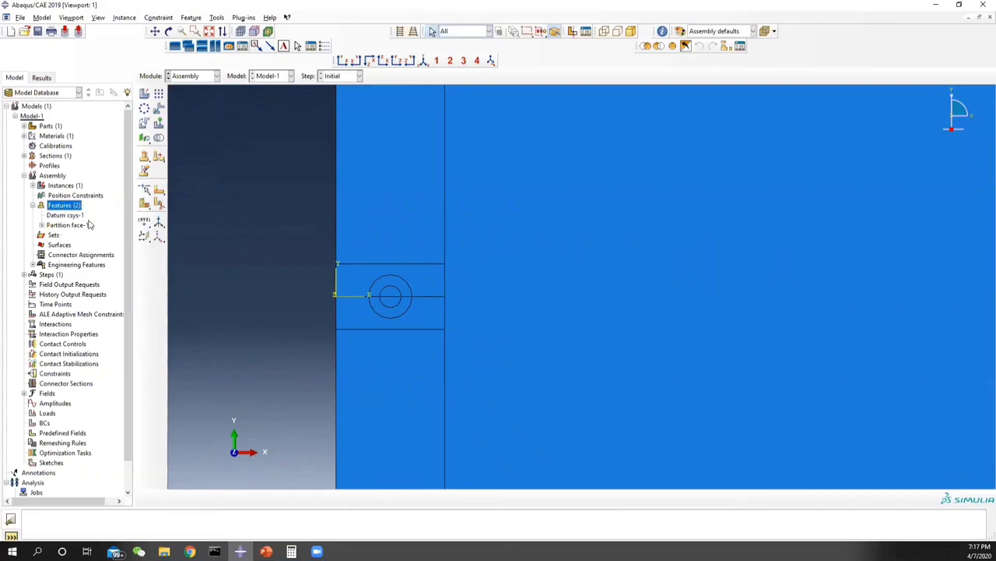
Switch to the Step module and create a Static, General step after the Initial step.
{"action": "scroll", "coordinate": [398, 313], "scroll_direction": "up", "scroll_amount": 2}
{"action": "scroll", "coordinate": [333, 304], "scroll_direction": "up", "scroll_amount": 2}
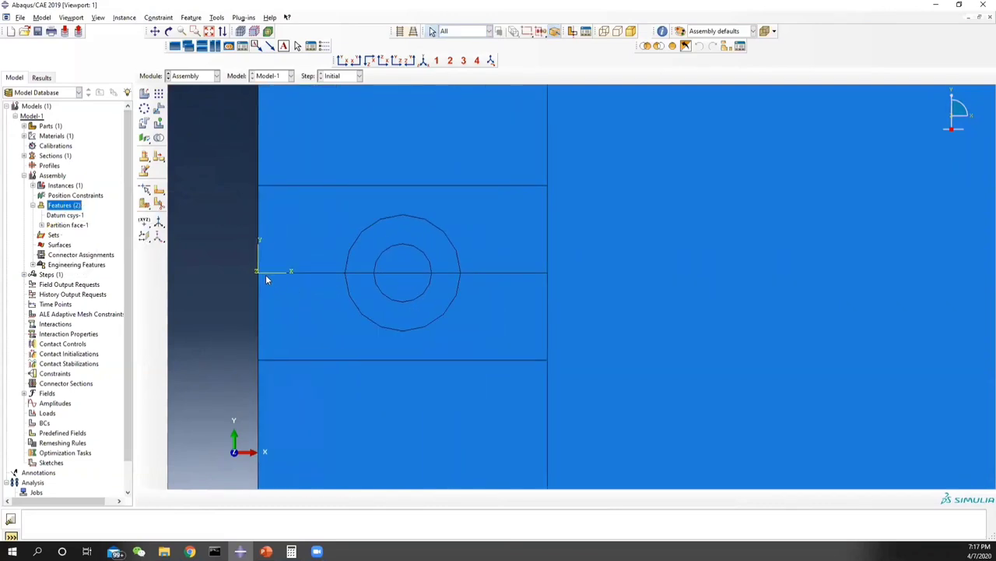
{"action": "scroll", "coordinate": [545, 261], "scroll_direction": "down", "scroll_amount": 5}
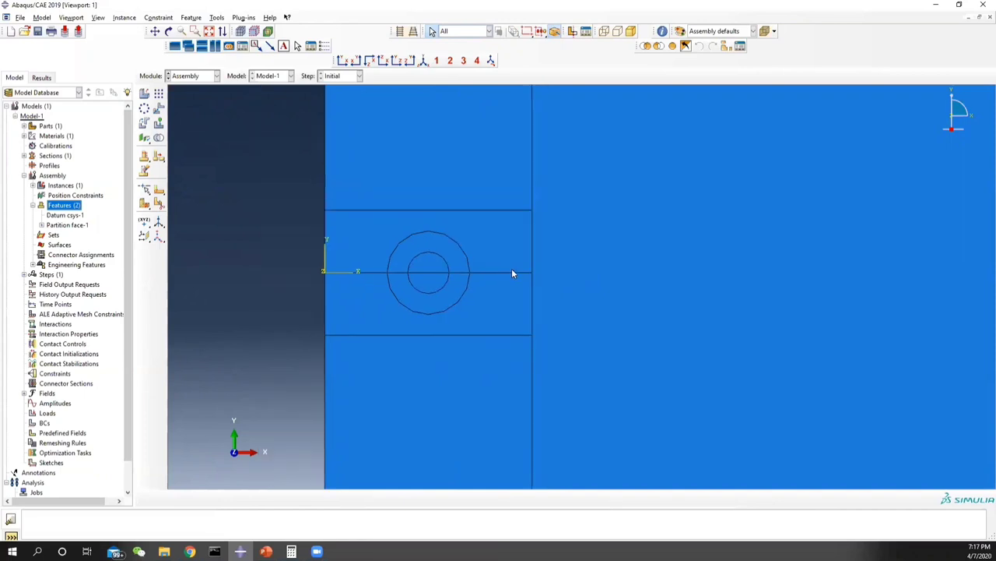
{"action": "scroll", "coordinate": [543, 250], "scroll_direction": "down", "scroll_amount": 5}
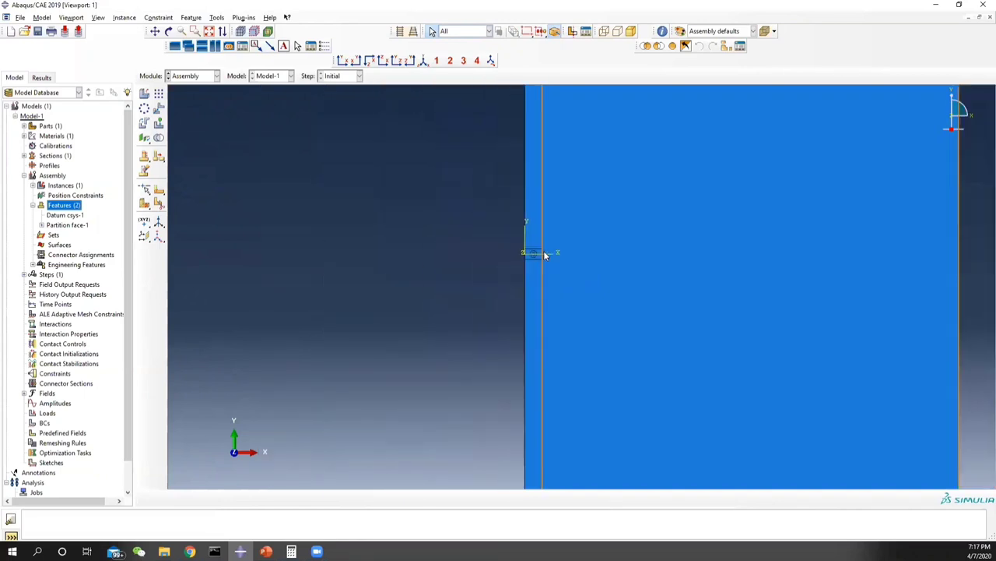
{"action": "left_click_drag", "start_coordinate": [716, 322], "coordinate": [640, 322]}
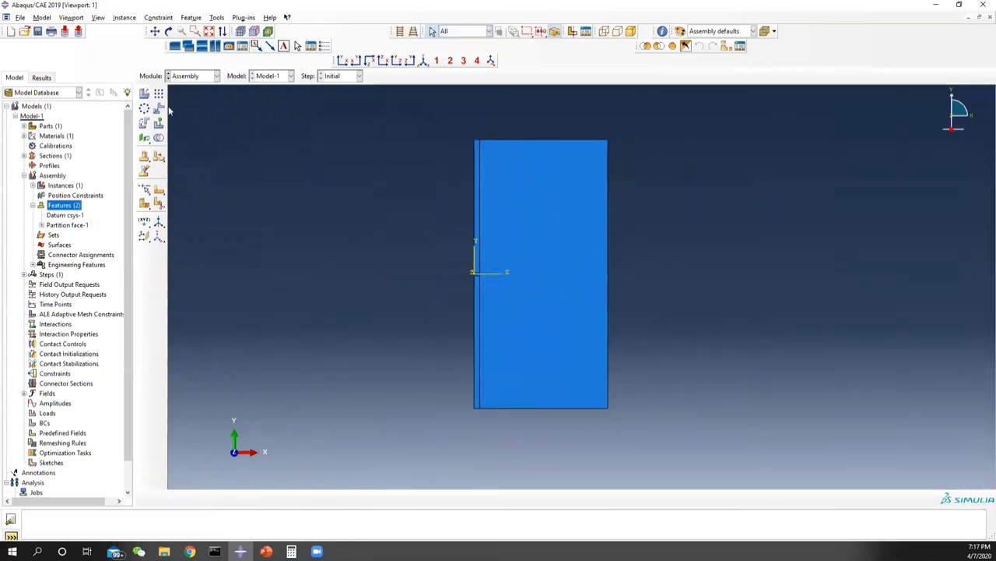
{"action": "left_click", "coordinate": [193, 76]}
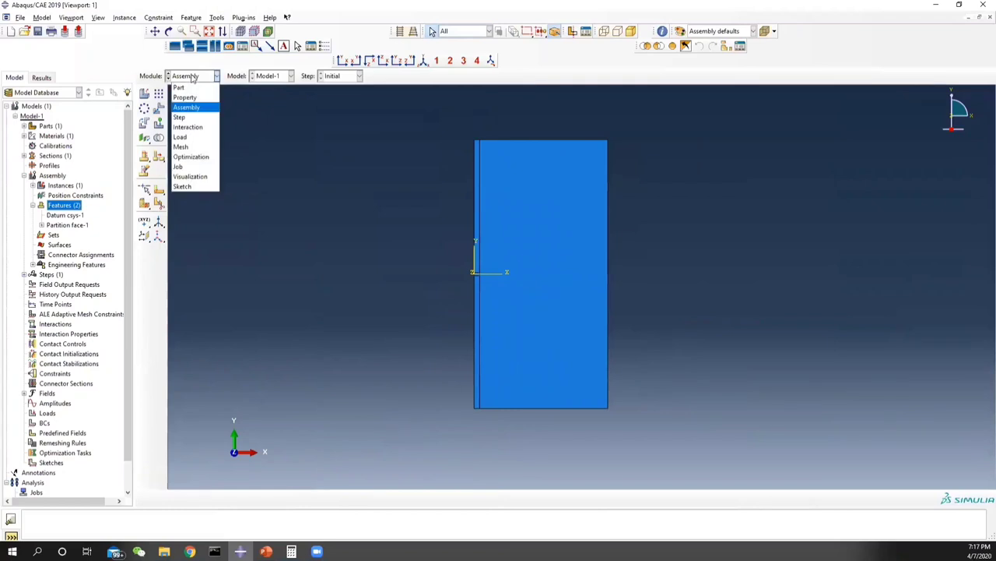
{"action": "left_click", "coordinate": [194, 118]}
{"action": "left_click", "coordinate": [159, 93]}
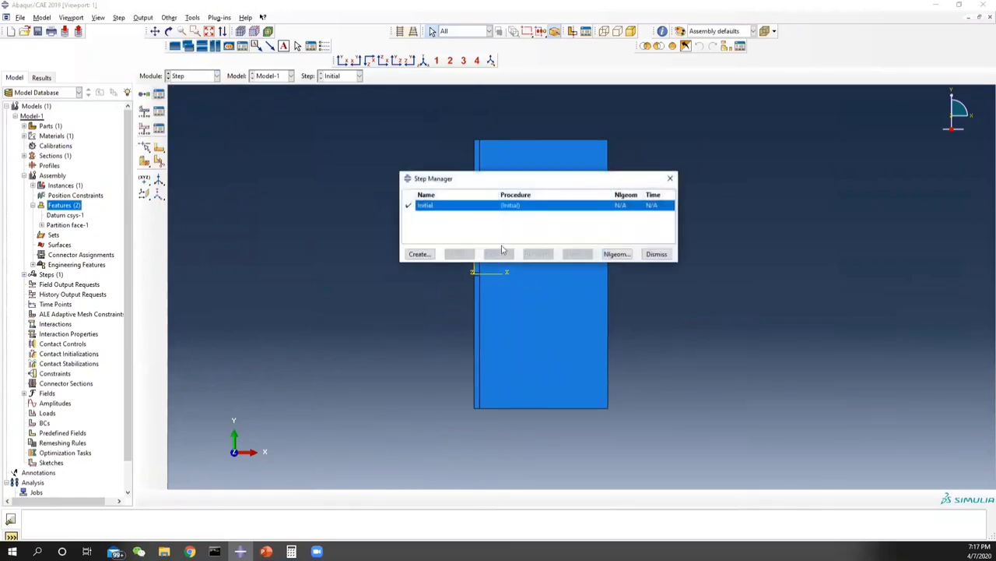
{"action": "left_click", "coordinate": [418, 256]}
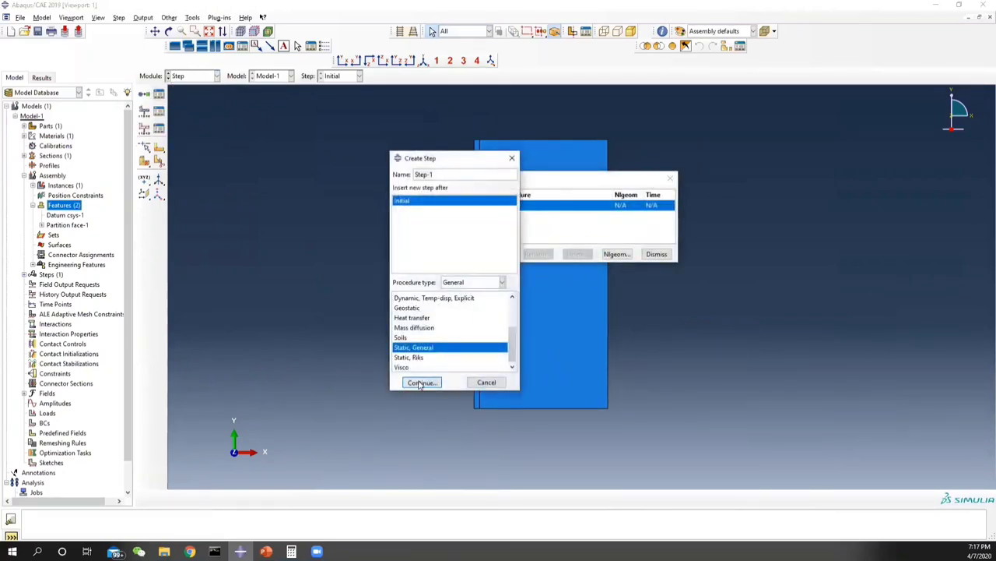
{"action": "left_click", "coordinate": [418, 383]}
Give Step-1 fixed incrementation with a maximum of 10 increments and save the step.
{"action": "left_click", "coordinate": [398, 164]}
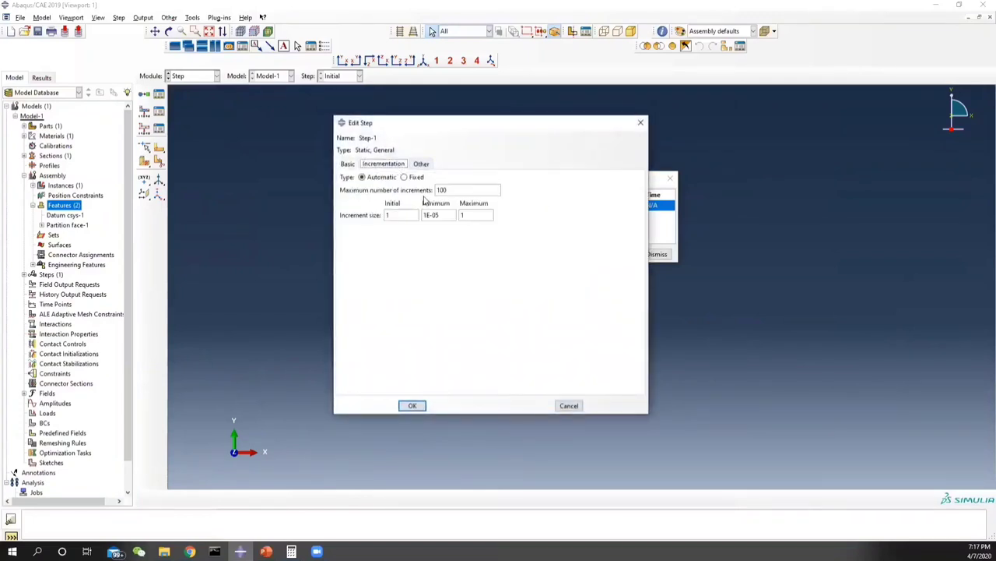
{"action": "left_click", "coordinate": [405, 178]}
{"action": "key", "text": "Tab"}
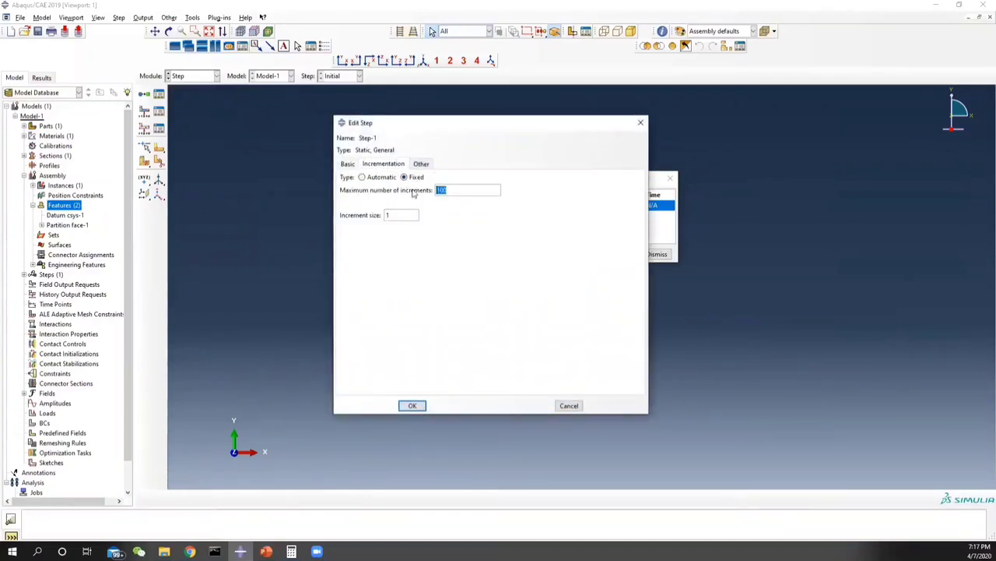
{"action": "type", "text": "10"}
{"action": "key", "text": "Tab"}
{"action": "left_click", "coordinate": [413, 405]}
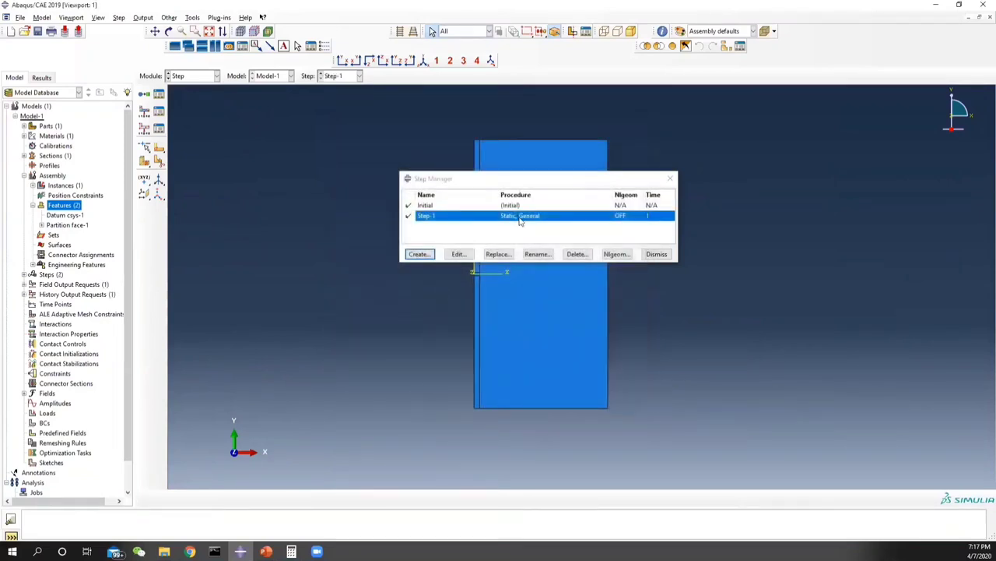
{"action": "left_click", "coordinate": [668, 179]}
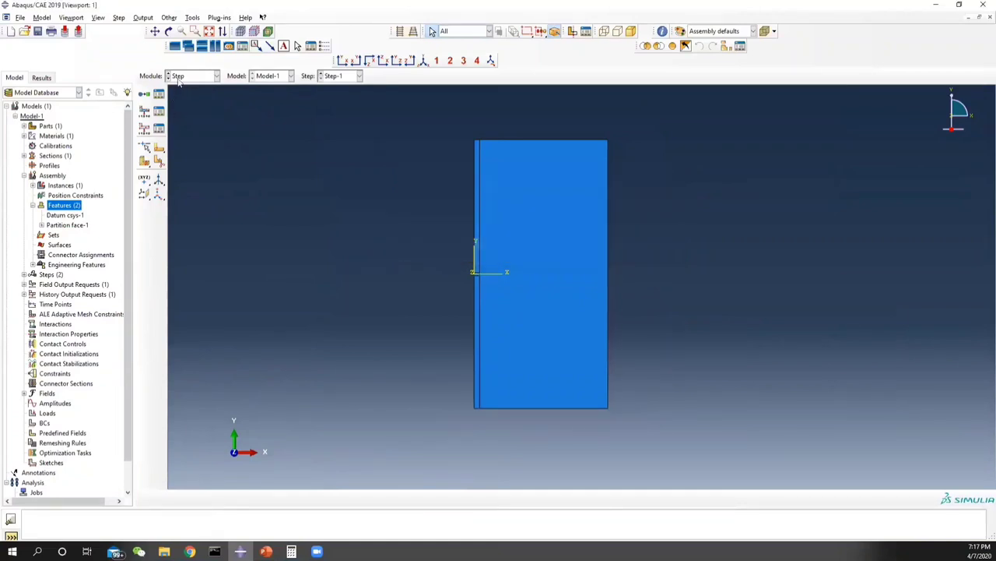
In field output request F-Output-1, replace the stress components variable S with the Mises equivalent stress, MISES.
{"action": "left_click", "coordinate": [184, 76]}
{"action": "left_click", "coordinate": [187, 117]}
{"action": "left_click", "coordinate": [159, 111]}
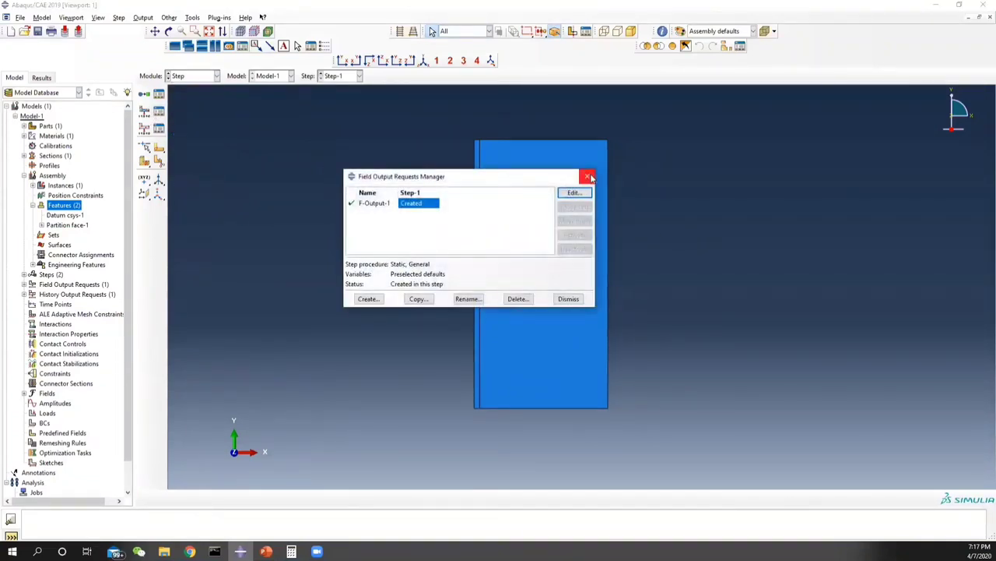
{"action": "left_click", "coordinate": [589, 177]}
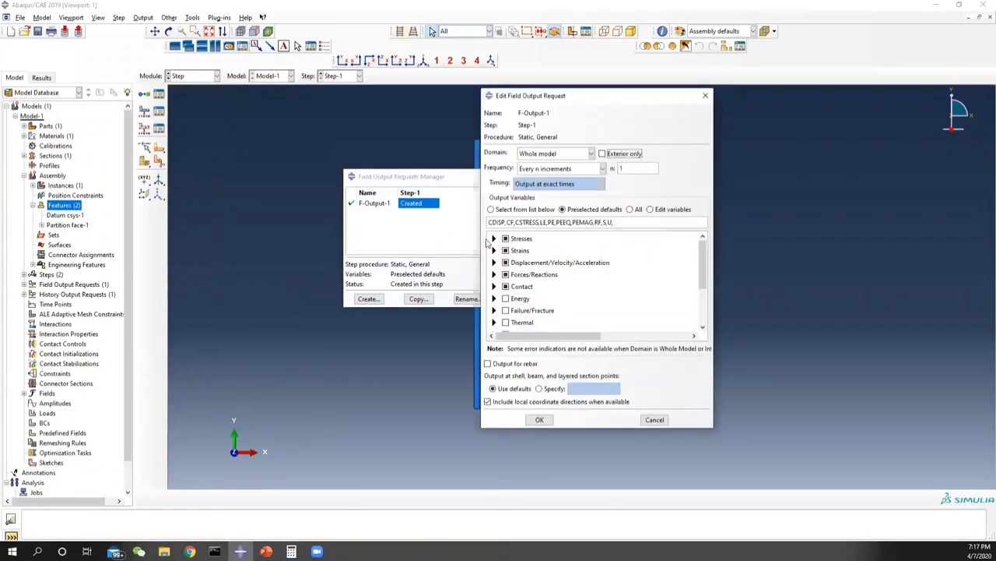
{"action": "left_click", "coordinate": [494, 238]}
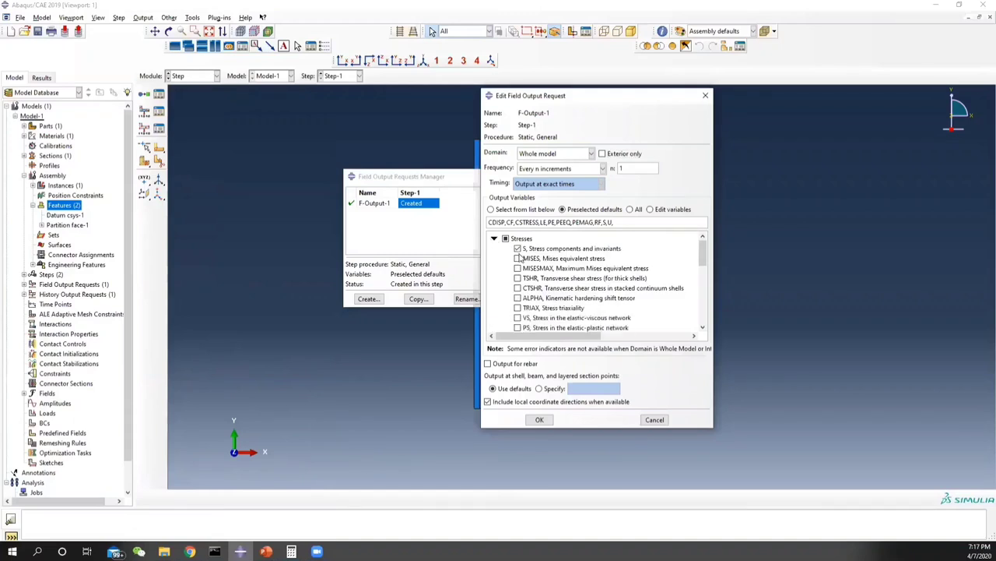
{"action": "left_click", "coordinate": [518, 248]}
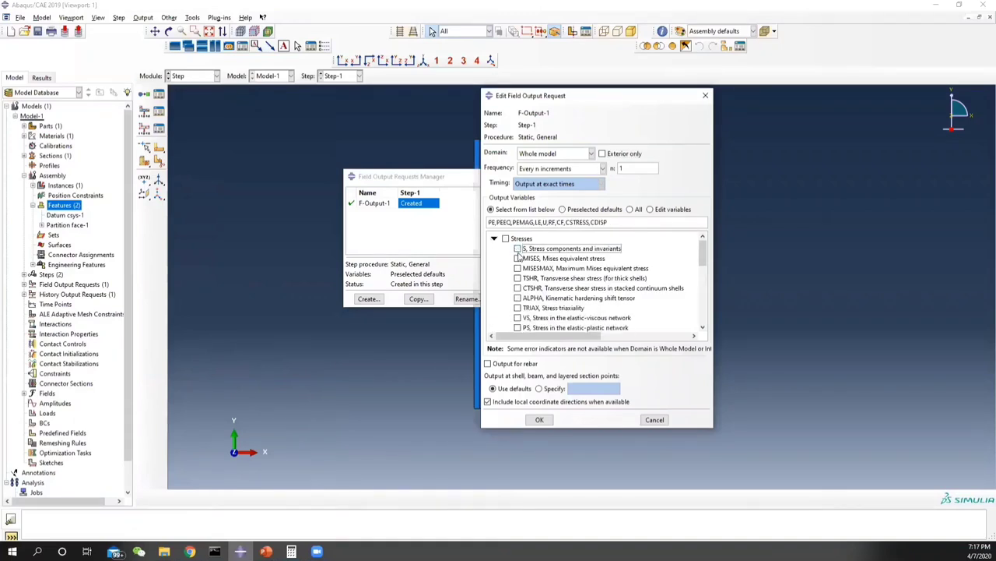
{"action": "left_click", "coordinate": [518, 257]}
{"action": "left_click", "coordinate": [494, 239]}
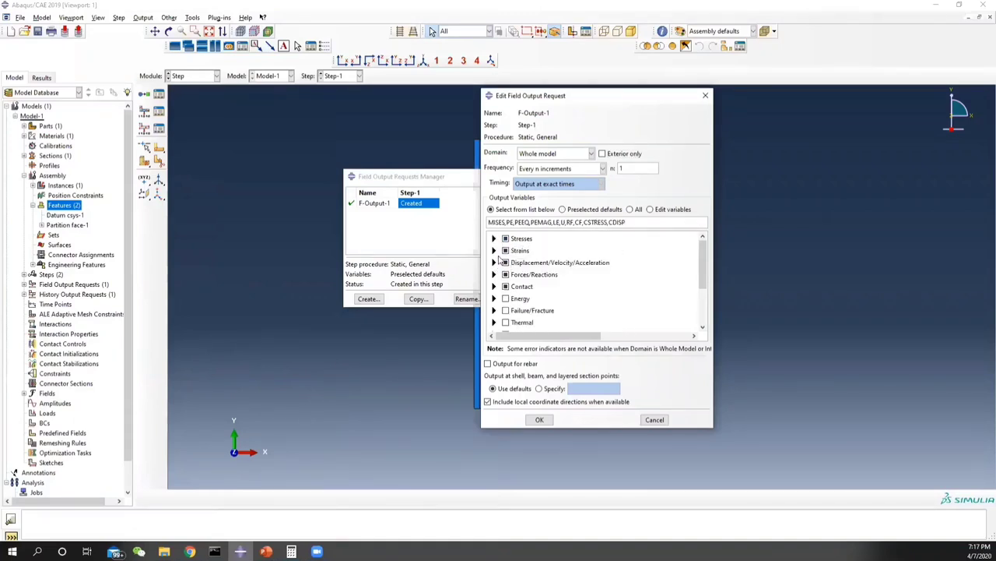
Remove the strain, force/reaction and contact variables from F-Output-1, keep only U for displacement, and save the request.
{"action": "left_click", "coordinate": [505, 250]}
{"action": "left_click", "coordinate": [505, 274]}
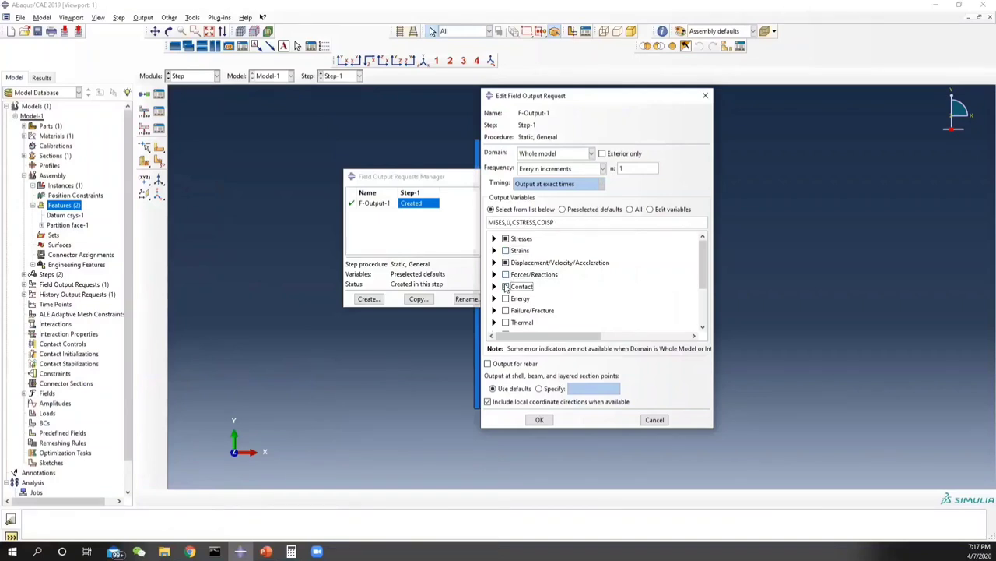
{"action": "left_click", "coordinate": [506, 286]}
{"action": "left_click", "coordinate": [506, 262]}
{"action": "left_click", "coordinate": [493, 262]}
{"action": "left_click", "coordinate": [518, 273]}
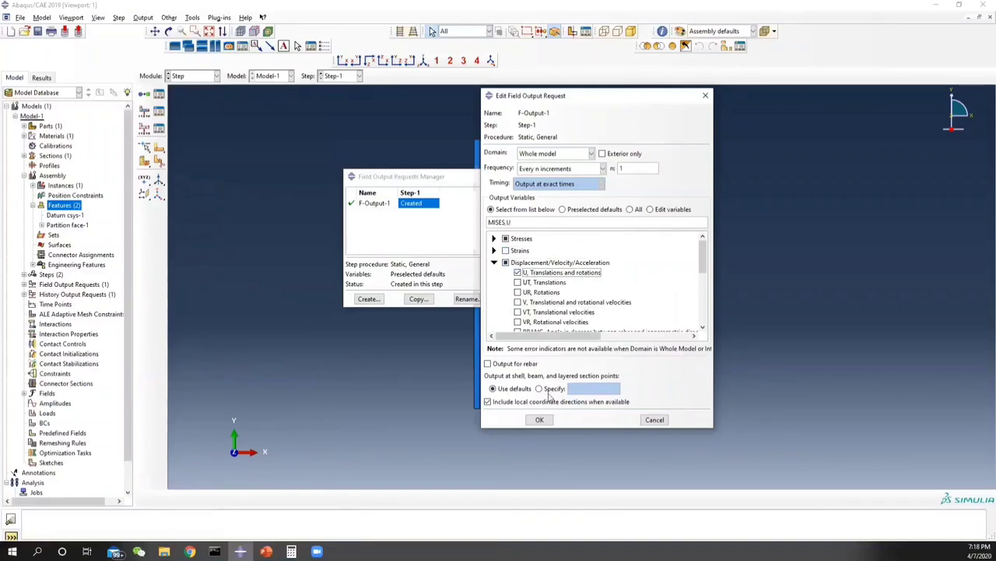
{"action": "left_click", "coordinate": [540, 420]}
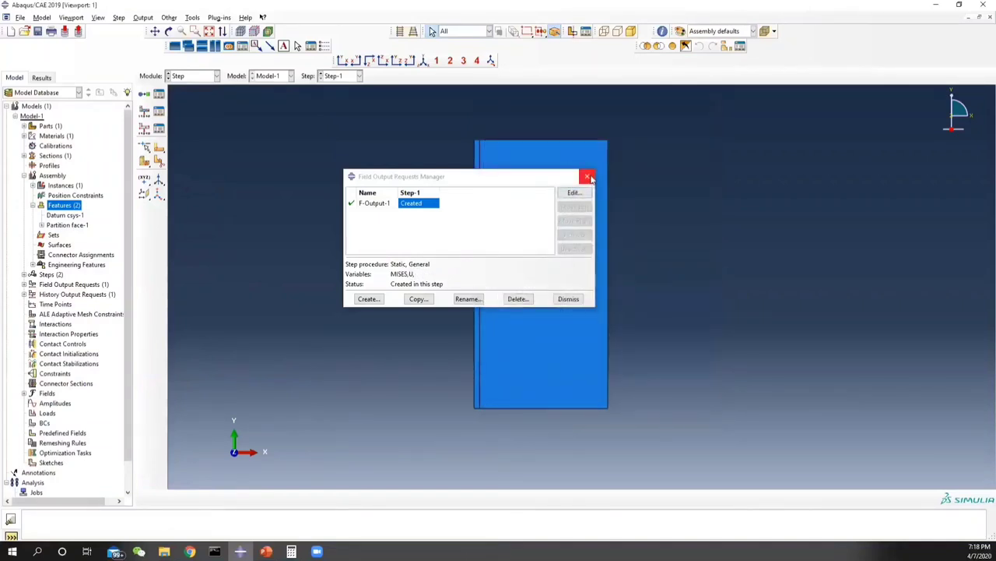
{"action": "left_click", "coordinate": [588, 176]}
Create a second history output request for Step-1 that records only the ALLIE energy for the whole model.
{"action": "left_click", "coordinate": [159, 130]}
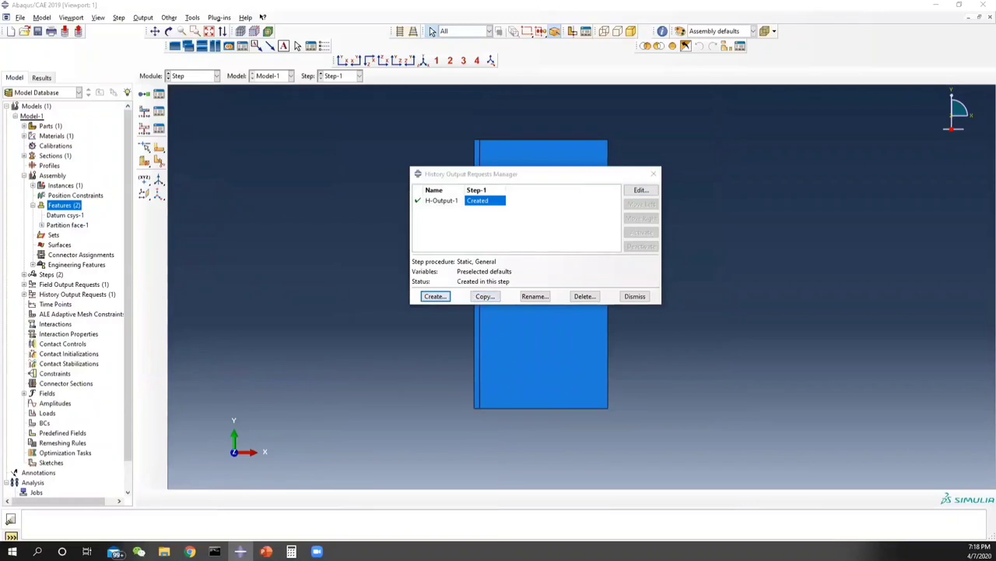
{"action": "left_click", "coordinate": [435, 296]}
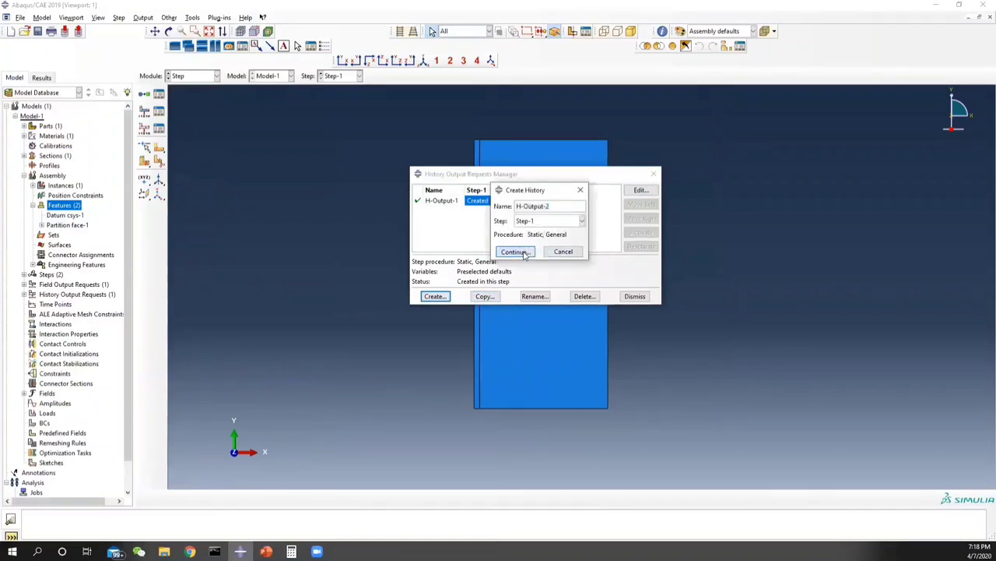
{"action": "left_click", "coordinate": [517, 251]}
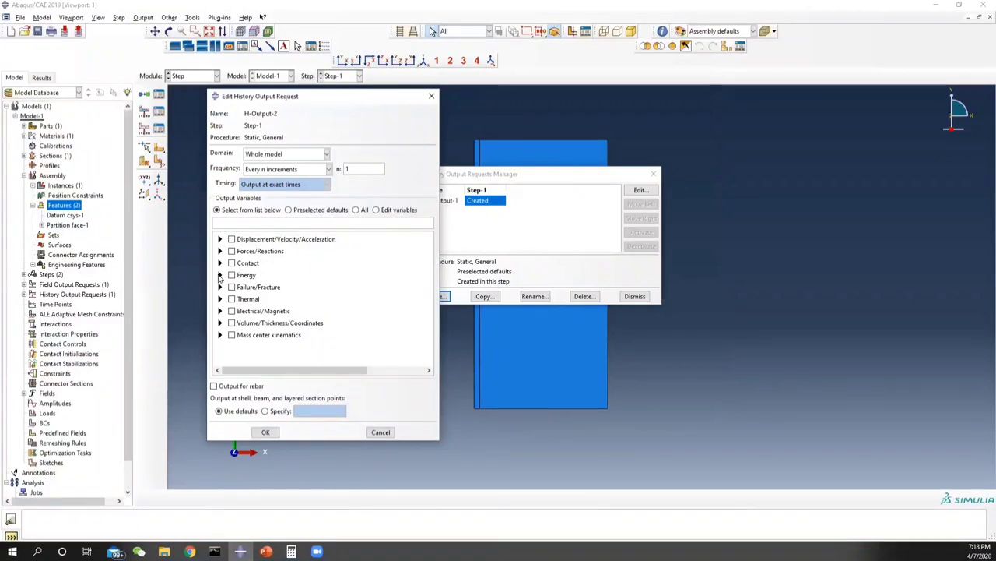
{"action": "left_click", "coordinate": [221, 276]}
{"action": "left_click", "coordinate": [232, 285]}
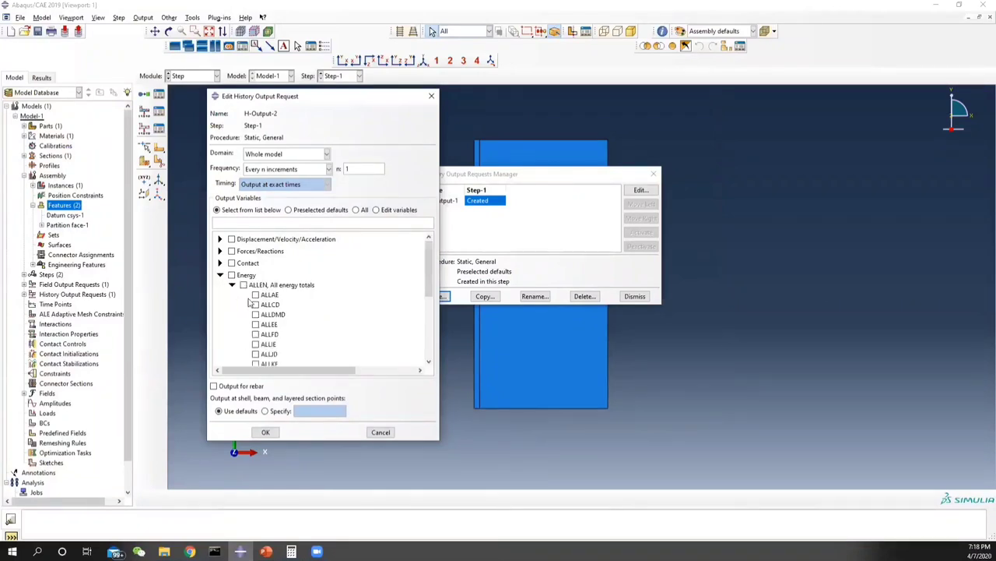
{"action": "scroll", "coordinate": [251, 303], "scroll_direction": "down", "scroll_amount": 1}
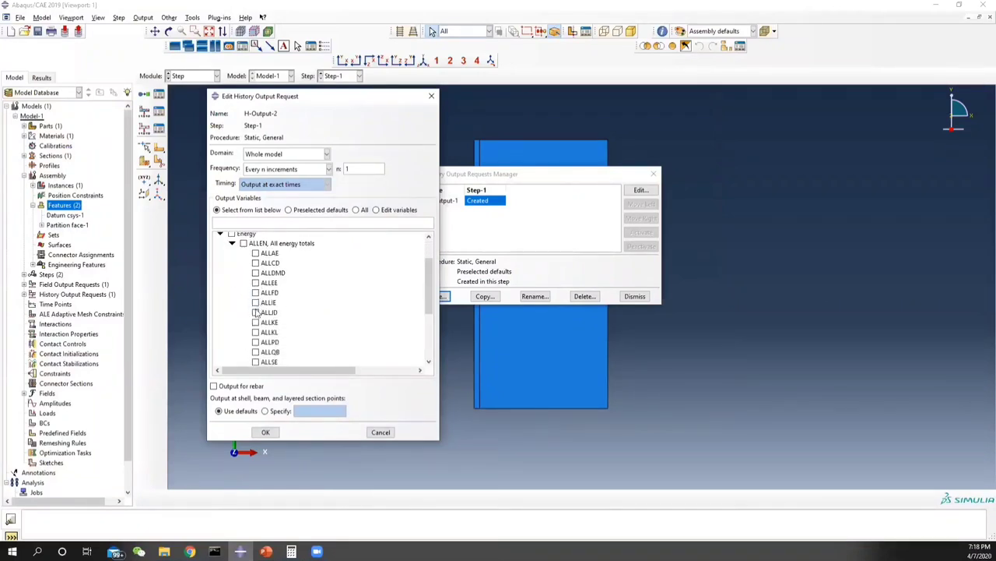
{"action": "left_click", "coordinate": [255, 302]}
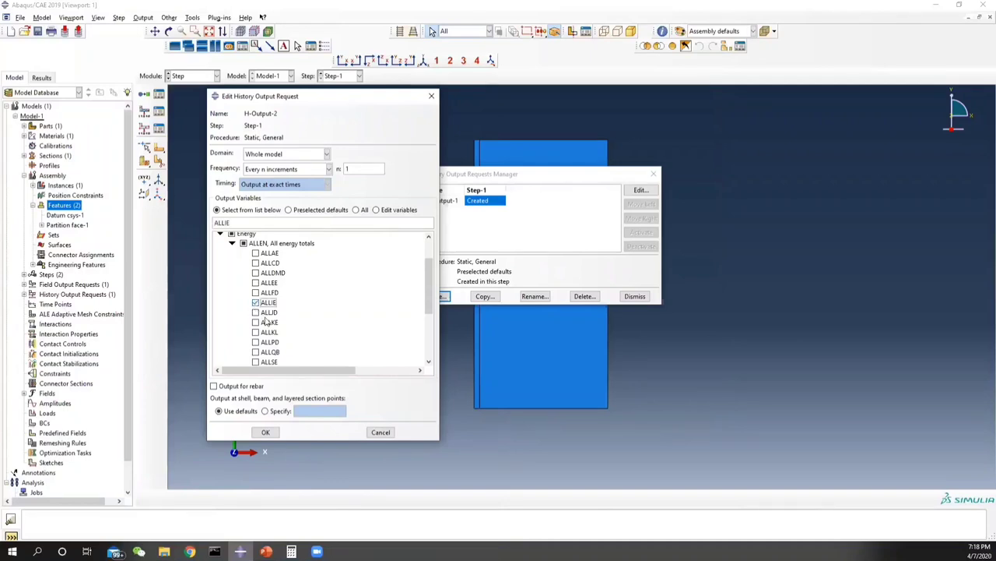
{"action": "left_click", "coordinate": [265, 433]}
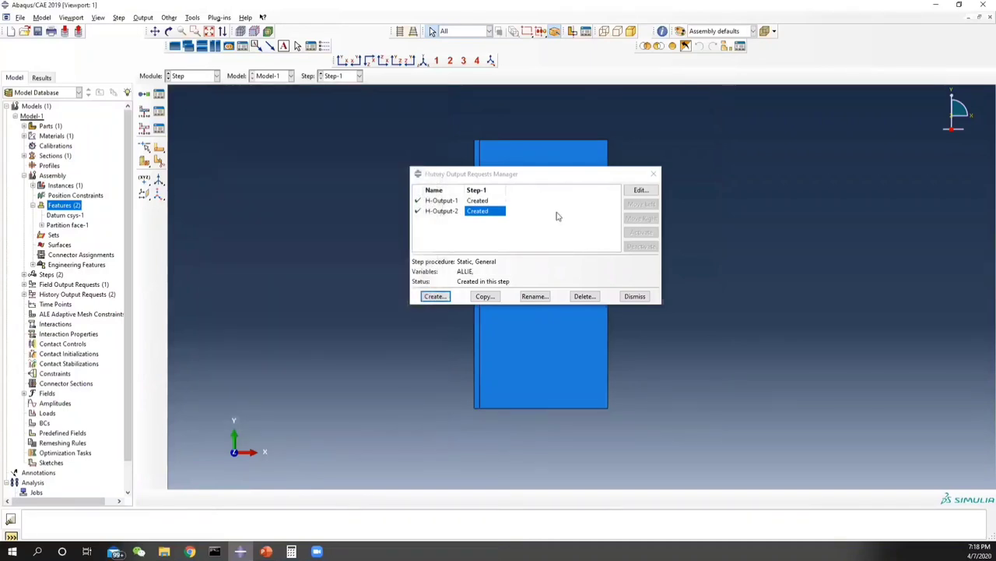
{"action": "left_click", "coordinate": [483, 201]}
{"action": "left_click", "coordinate": [640, 190]}
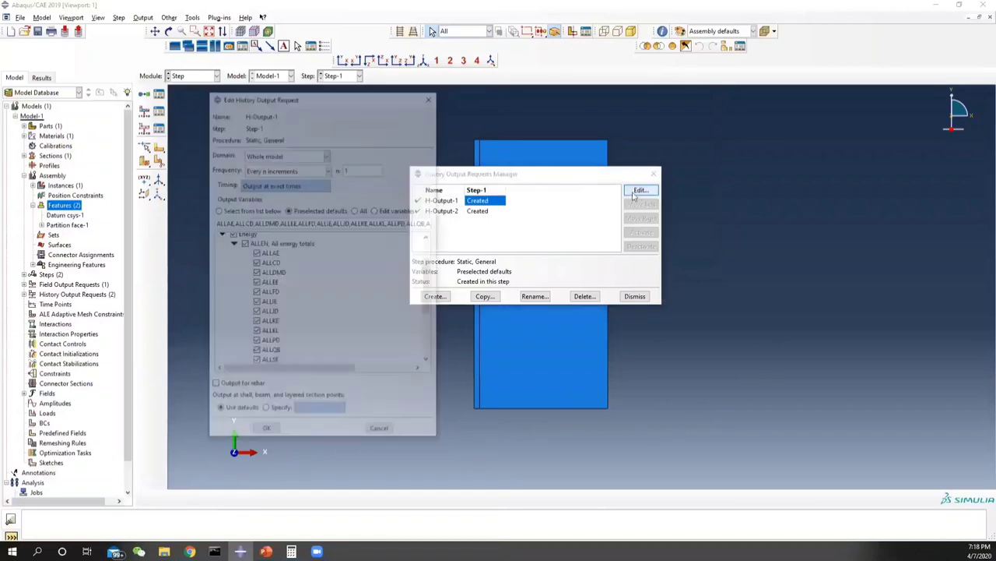
{"action": "scroll", "coordinate": [247, 271], "scroll_direction": "up", "scroll_amount": 2}
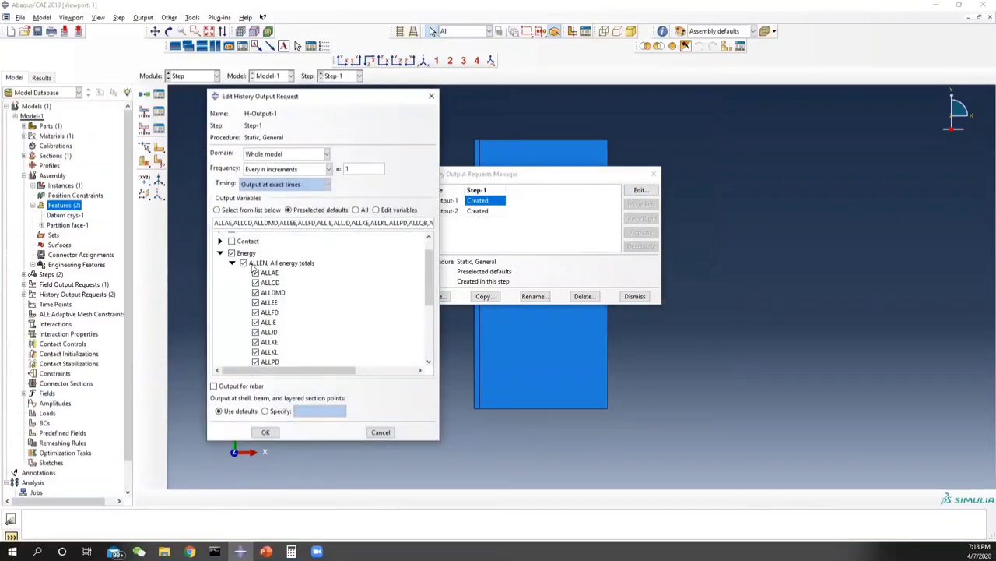
{"action": "left_click", "coordinate": [221, 269]}
{"action": "left_click", "coordinate": [232, 275]}
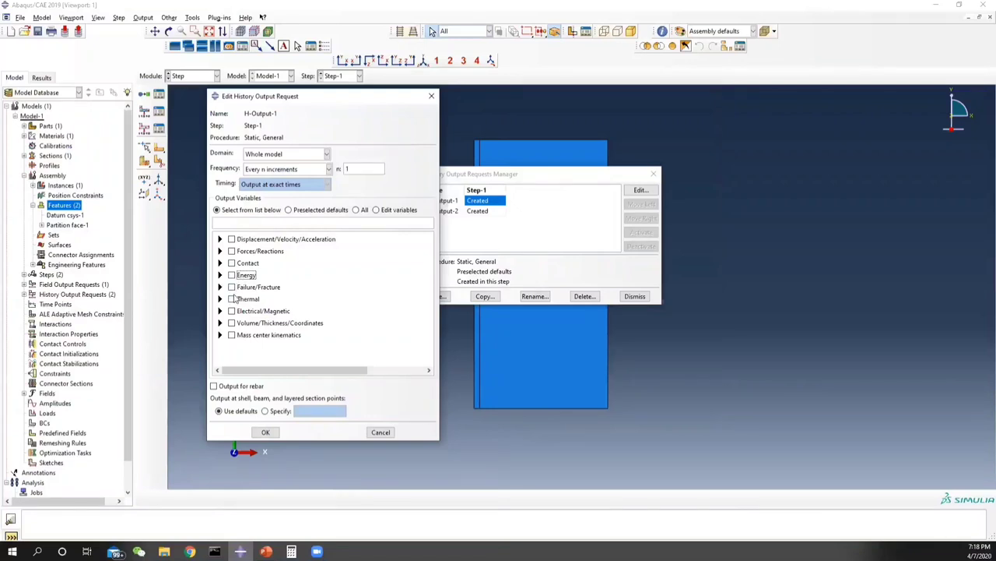
{"action": "left_click", "coordinate": [288, 155]}
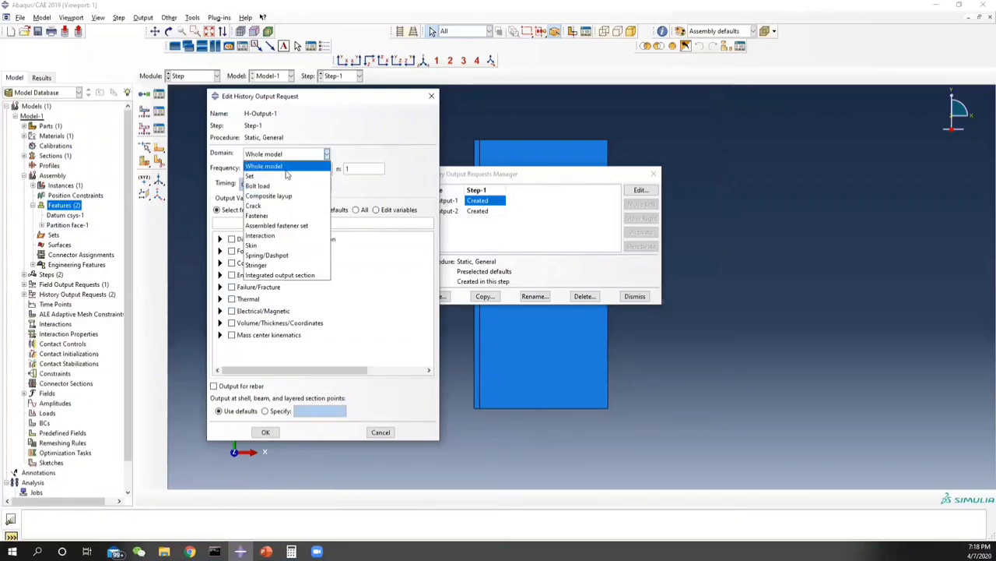
{"action": "left_click", "coordinate": [264, 206]}
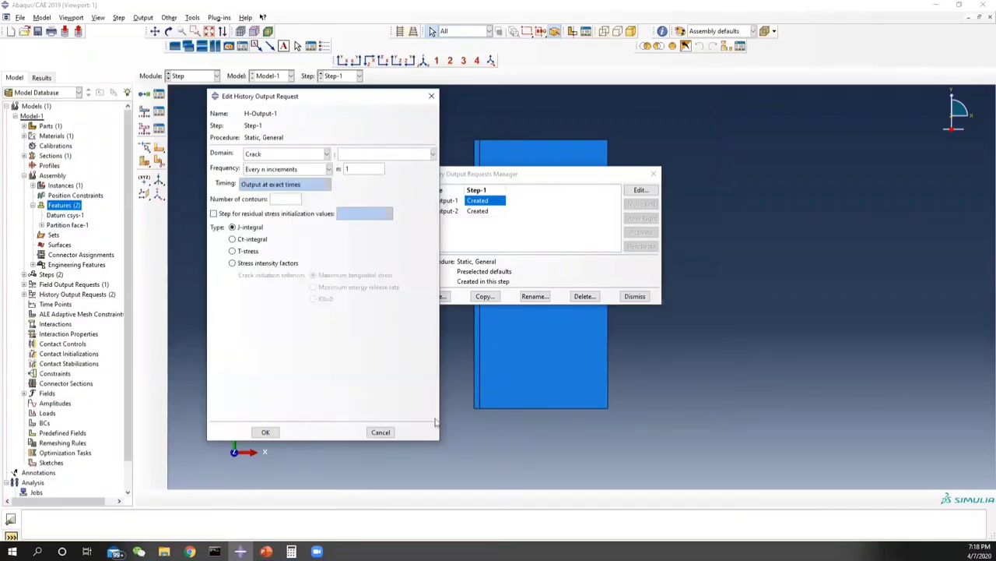
{"action": "left_click", "coordinate": [381, 432]}
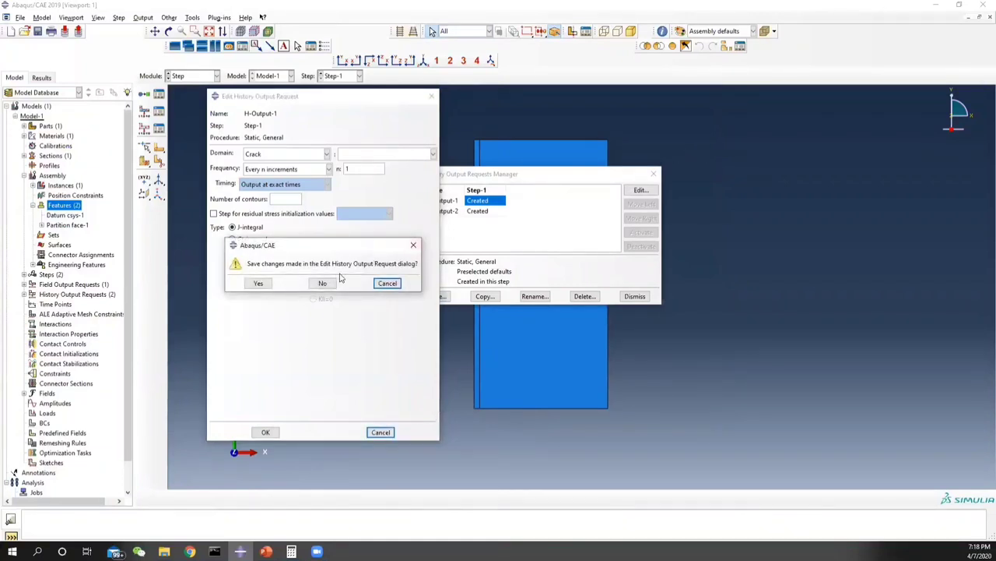
{"action": "left_click", "coordinate": [322, 282]}
{"action": "left_click", "coordinate": [654, 174]}
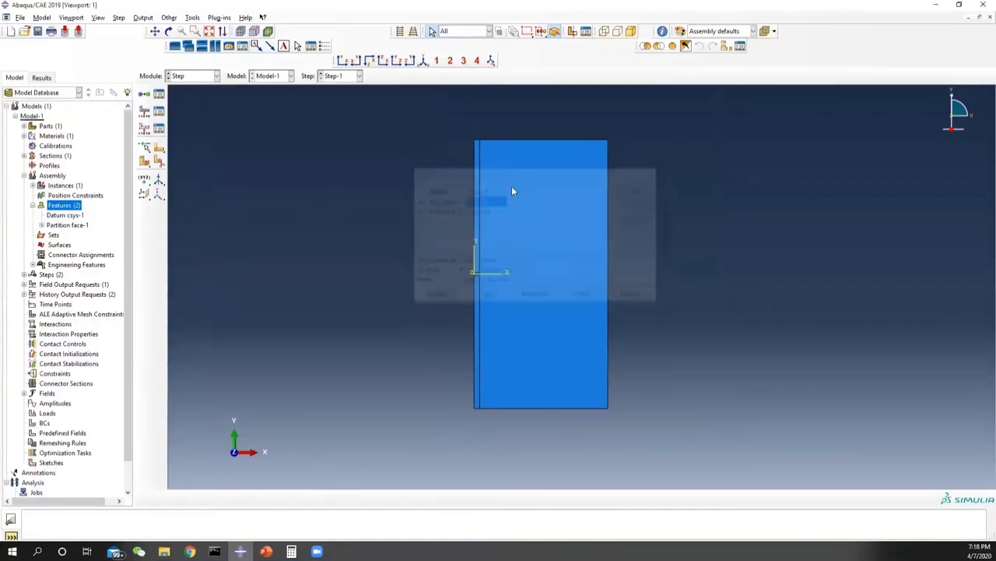
In the Interaction module, assign a seam to the horizontal partition edges running from the plate's left edge to the centre of the circles.
{"action": "left_click", "coordinate": [187, 76]}
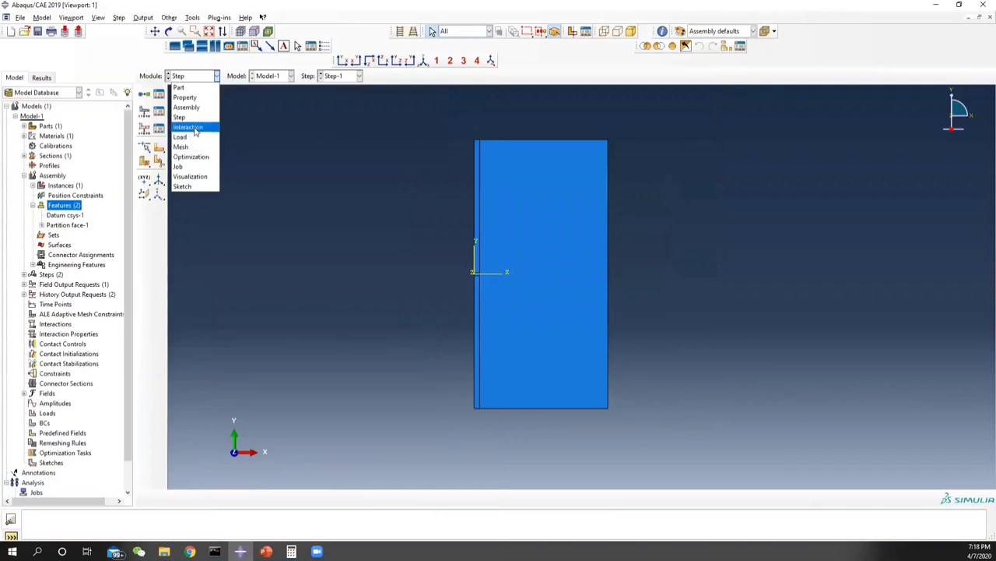
{"action": "left_click", "coordinate": [188, 127]}
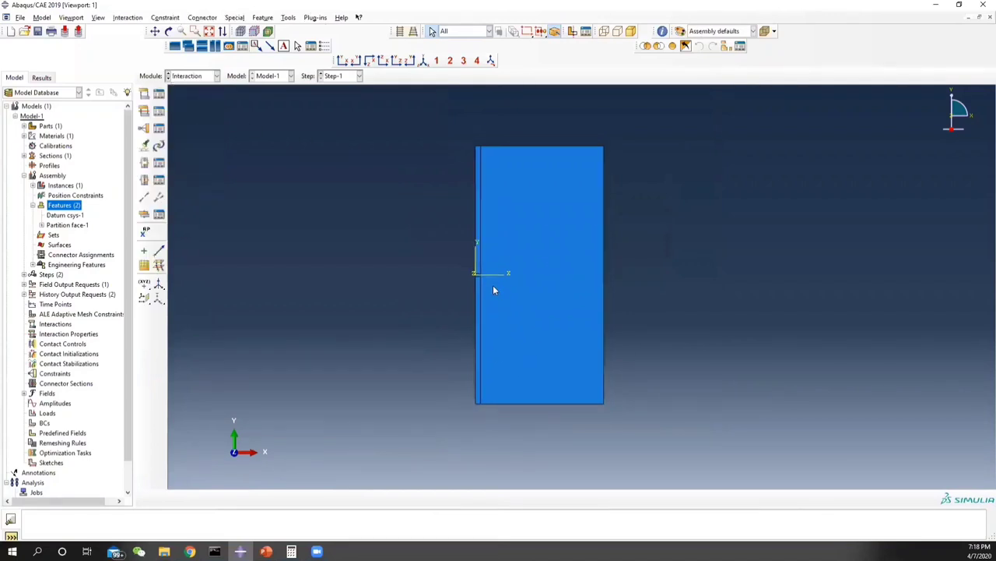
{"action": "scroll", "coordinate": [489, 285], "scroll_direction": "up", "scroll_amount": 8}
{"action": "scroll", "coordinate": [467, 256], "scroll_direction": "up", "scroll_amount": 5}
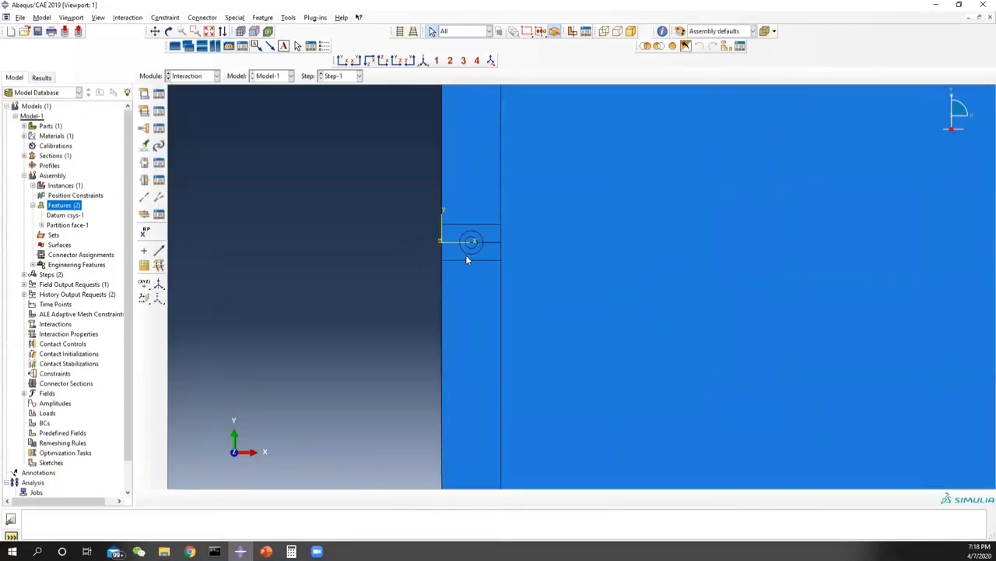
{"action": "left_click", "coordinate": [234, 17]}
{"action": "mouse_move", "coordinate": [260, 41]}
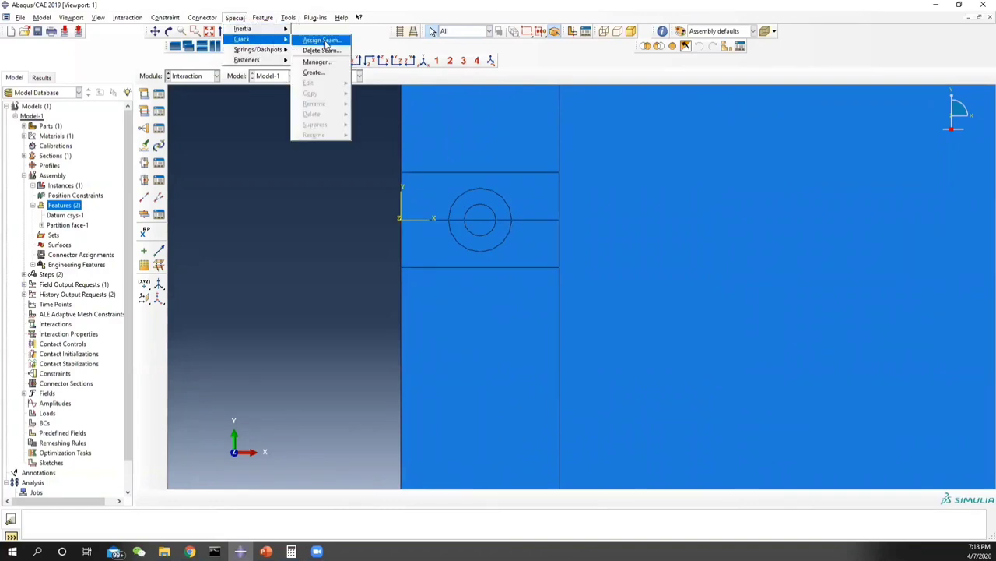
{"action": "left_click", "coordinate": [320, 40]}
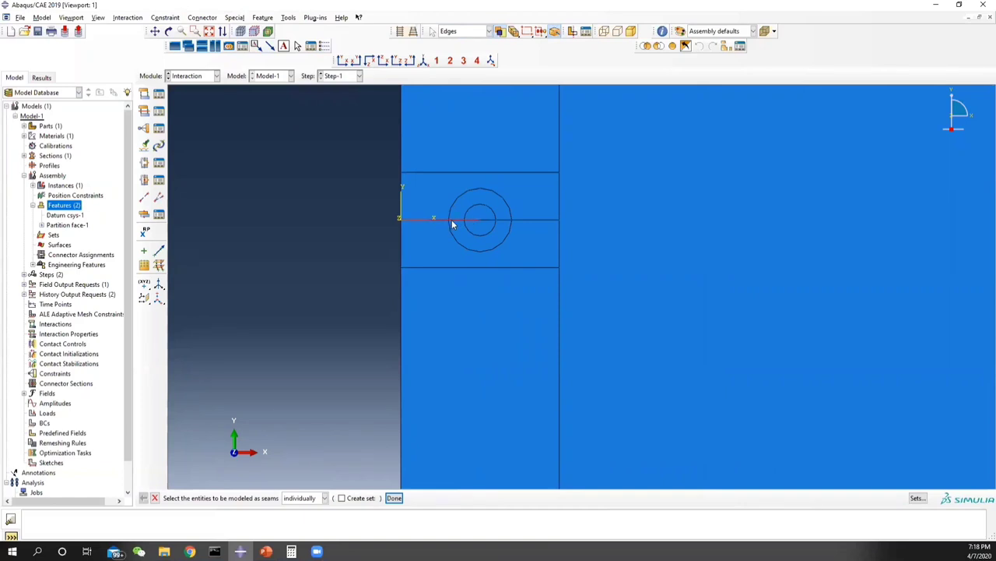
{"action": "left_click", "coordinate": [394, 498]}
Create a contour integral crack named Crack-1 with both halves of the inner circle as the crack front.
{"action": "left_click", "coordinate": [234, 17]}
{"action": "mouse_move", "coordinate": [268, 41]}
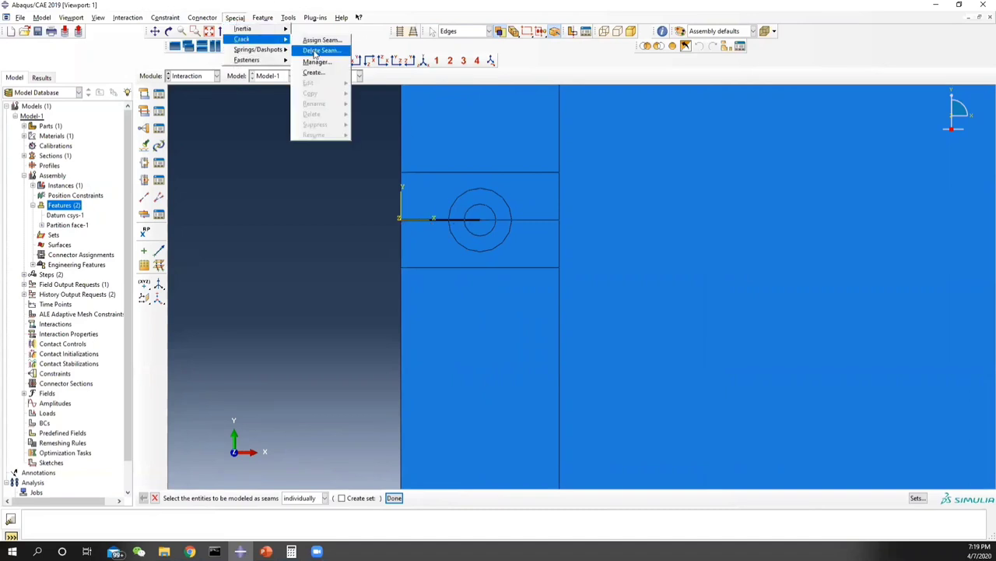
{"action": "left_click", "coordinate": [333, 74]}
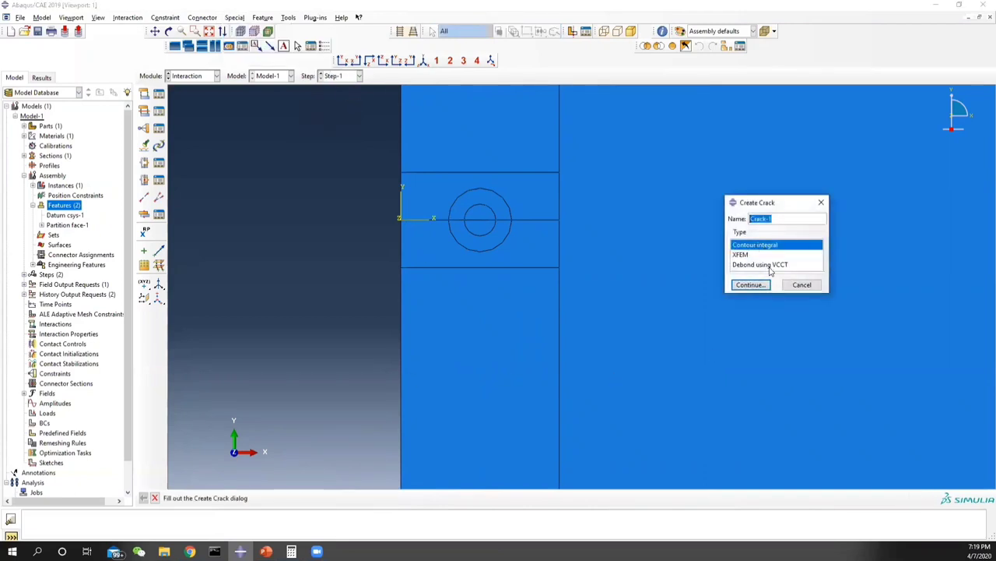
{"action": "left_click", "coordinate": [750, 285]}
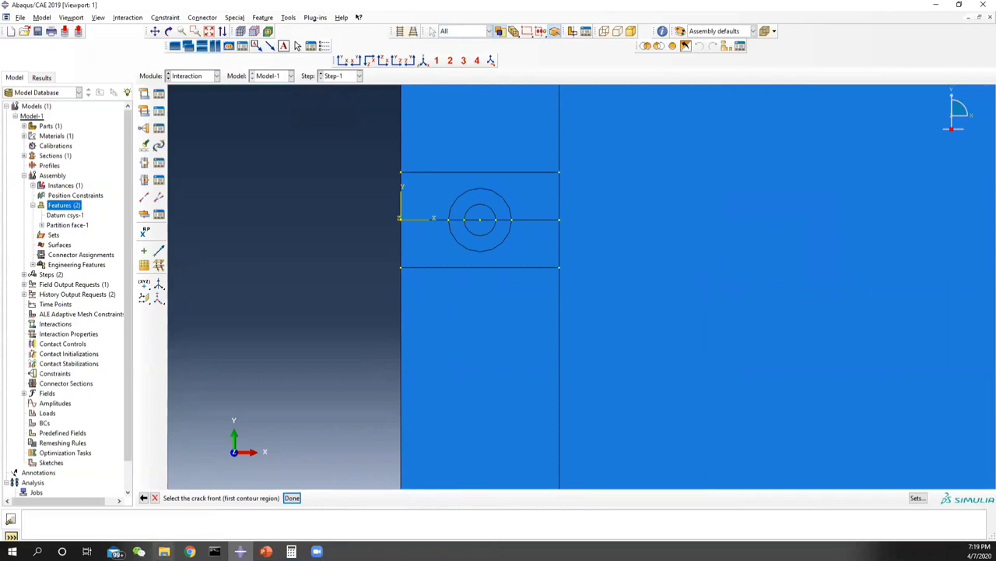
{"action": "scroll", "coordinate": [477, 226], "scroll_direction": "up", "scroll_amount": 2}
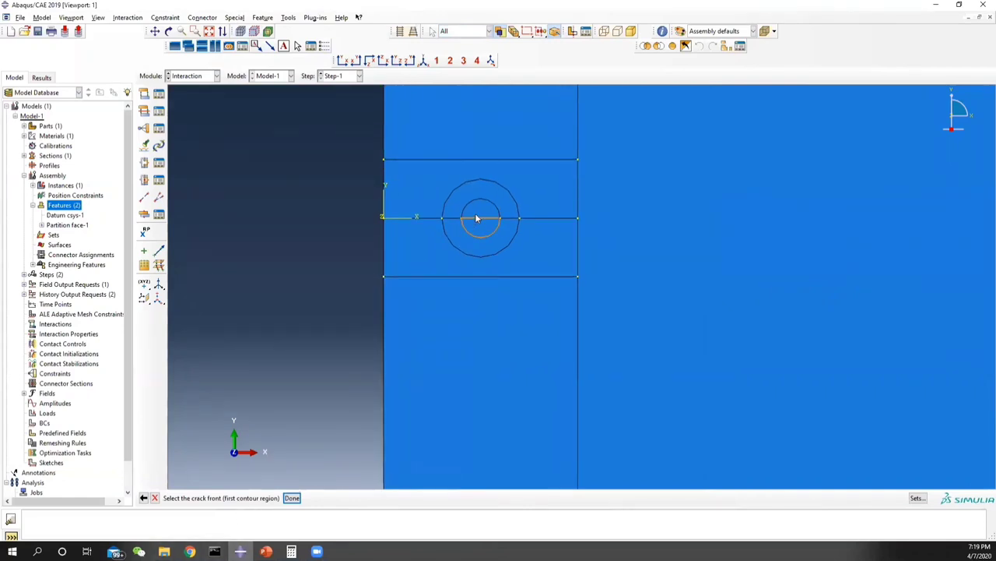
{"action": "left_click", "coordinate": [477, 215]}
{"action": "left_click", "coordinate": [292, 498]}
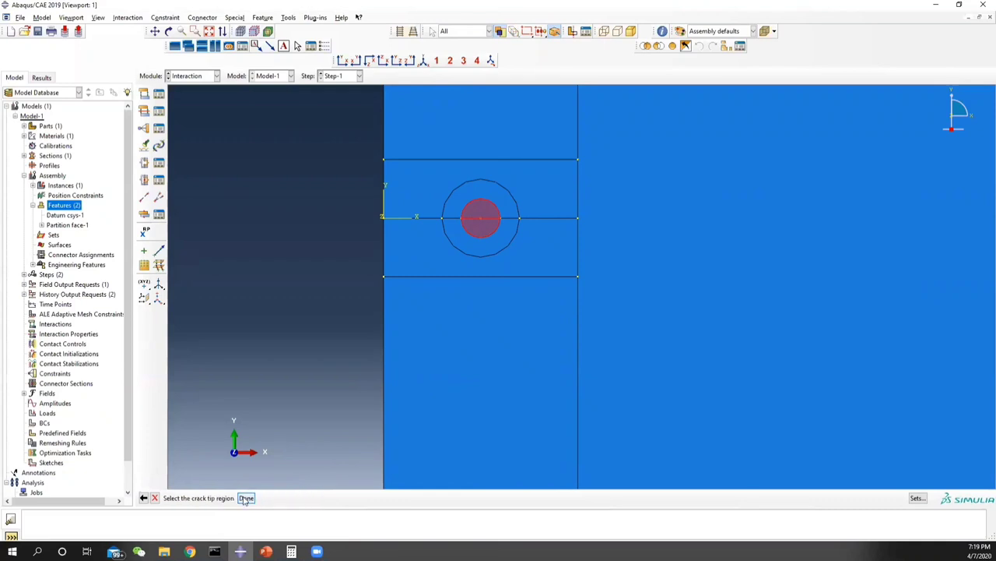
Pick the centre of the circles as the crack tip and define the extension direction with a (1,0,0) q vector along the crack line.
{"action": "scroll", "coordinate": [476, 225], "scroll_direction": "up", "scroll_amount": 2}
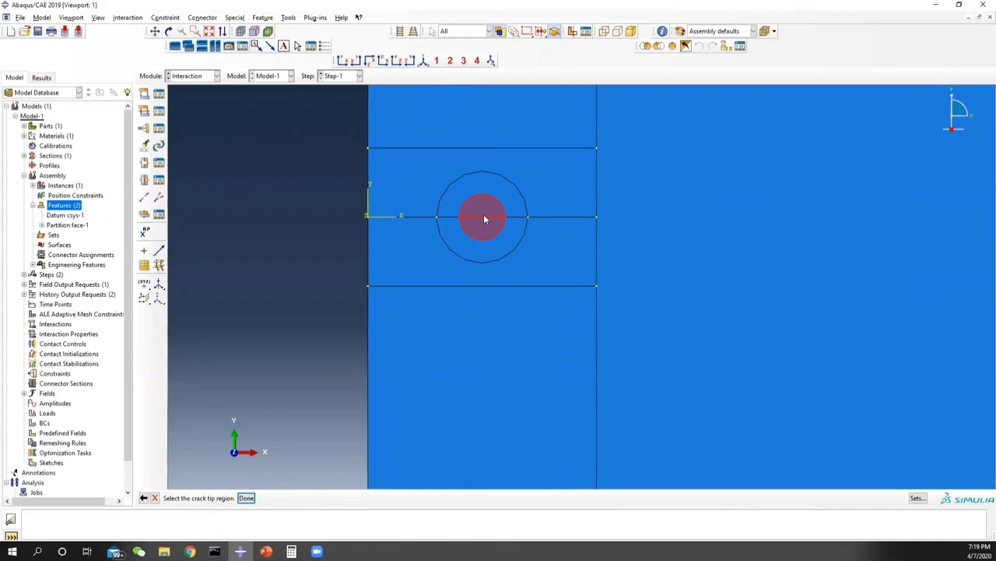
{"action": "left_click", "coordinate": [483, 218]}
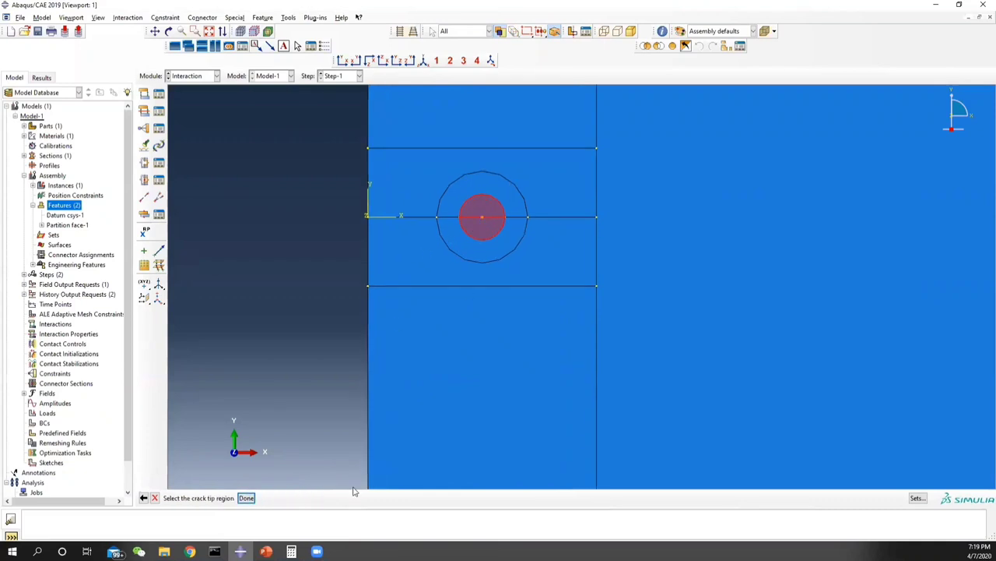
{"action": "left_click", "coordinate": [246, 498]}
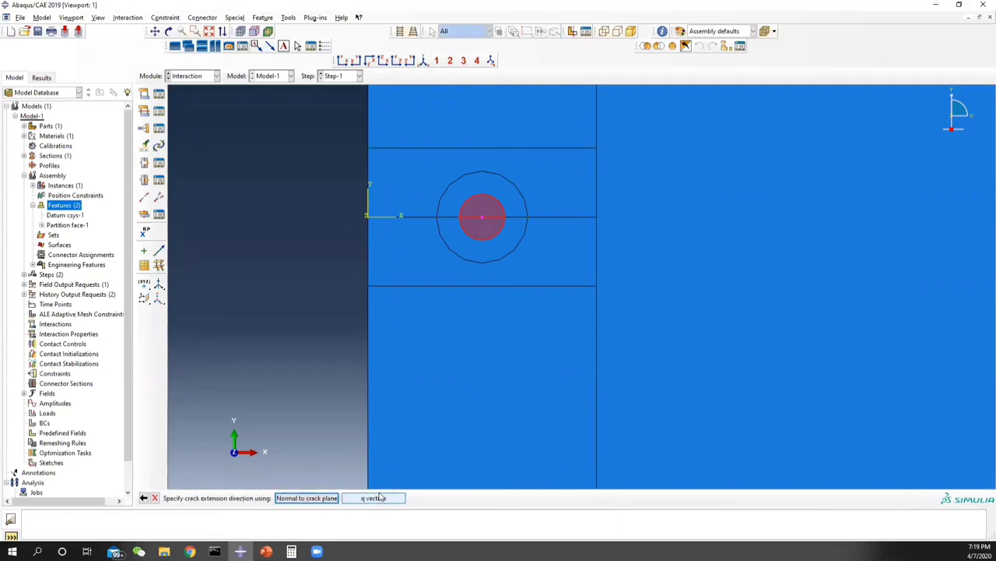
{"action": "left_click", "coordinate": [373, 498]}
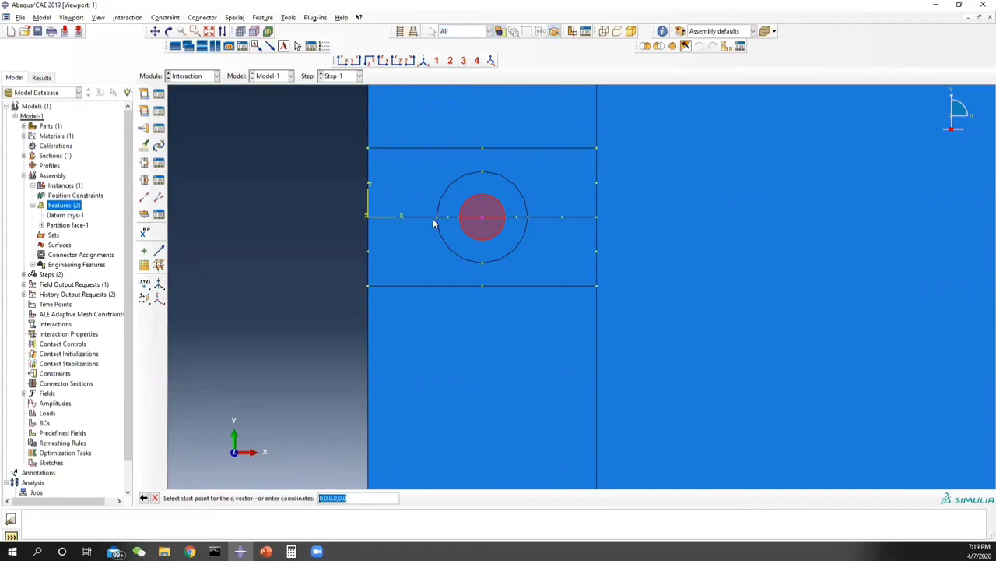
{"action": "left_click", "coordinate": [437, 217]}
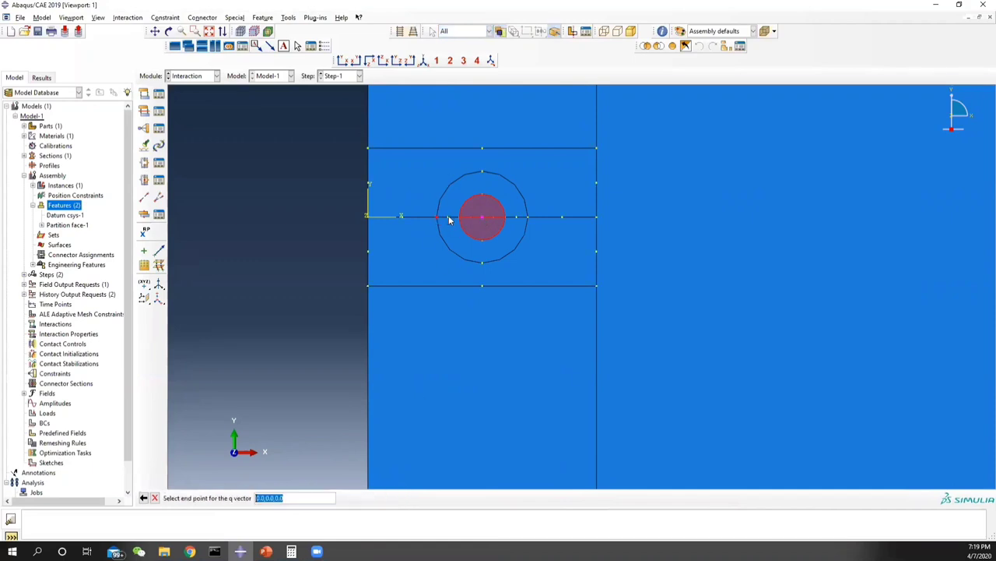
{"action": "left_click", "coordinate": [450, 216]}
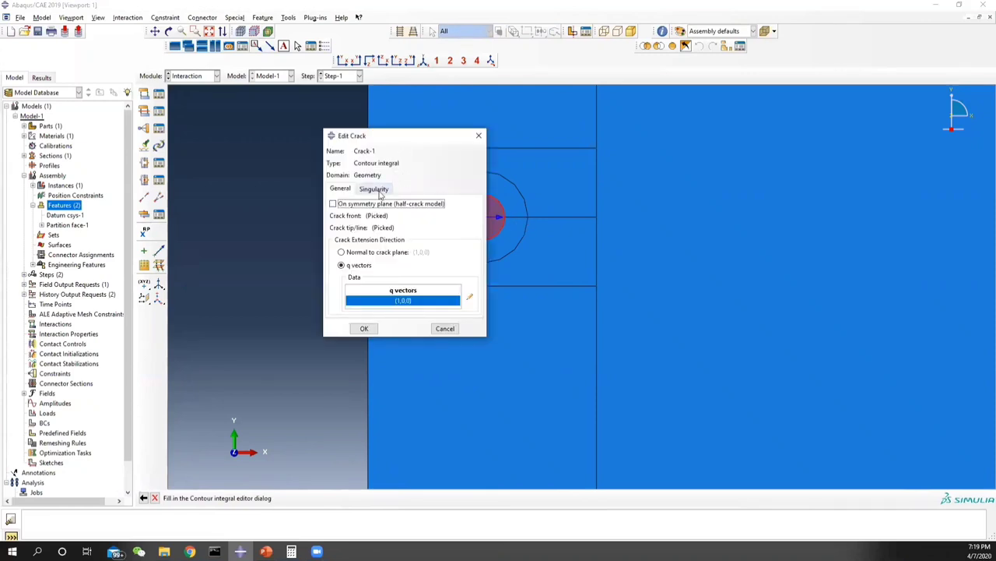
Set Crack-1's midside node parameter to 0.25 with a collapsed element side, single node, and save the crack.
{"action": "left_click", "coordinate": [377, 189]}
{"action": "left_click_drag", "start_coordinate": [440, 221], "coordinate": [400, 225]}
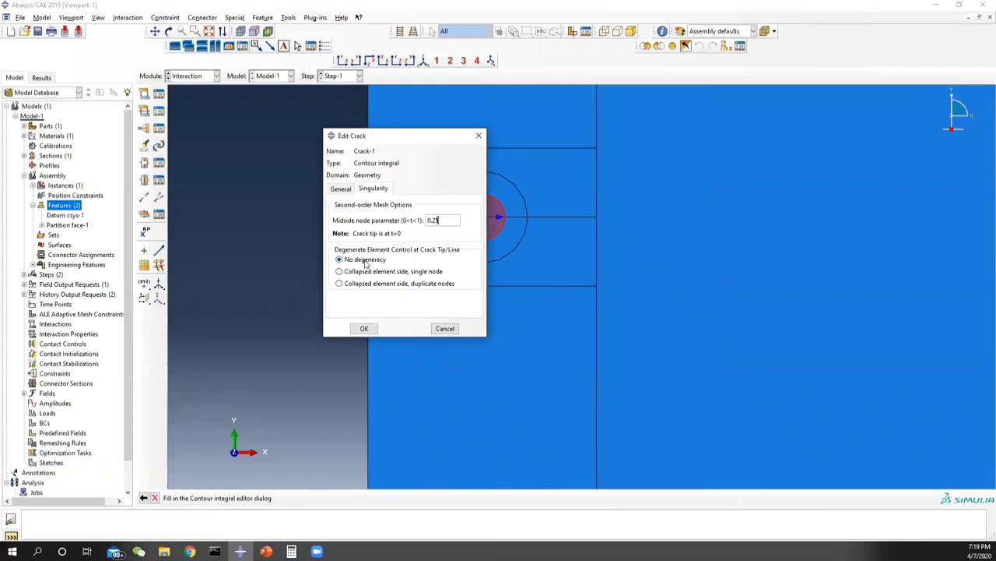
{"action": "left_click", "coordinate": [364, 272]}
{"action": "left_click", "coordinate": [364, 328]}
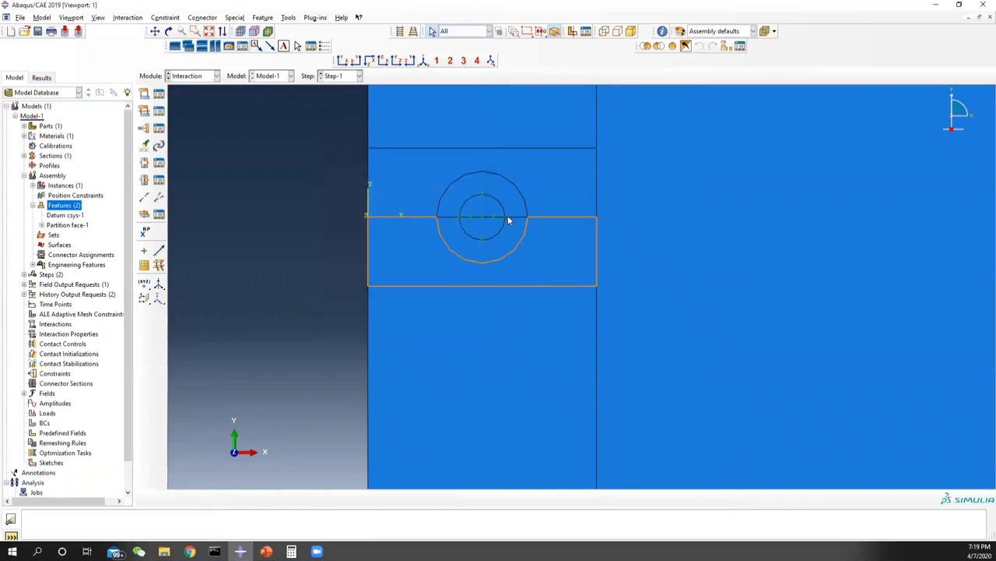
In the Step module, change history request H-Output-1 to domain Crack, Crack-1, fill in the number of contours for the J-integral, and save it.
{"action": "left_click", "coordinate": [187, 76]}
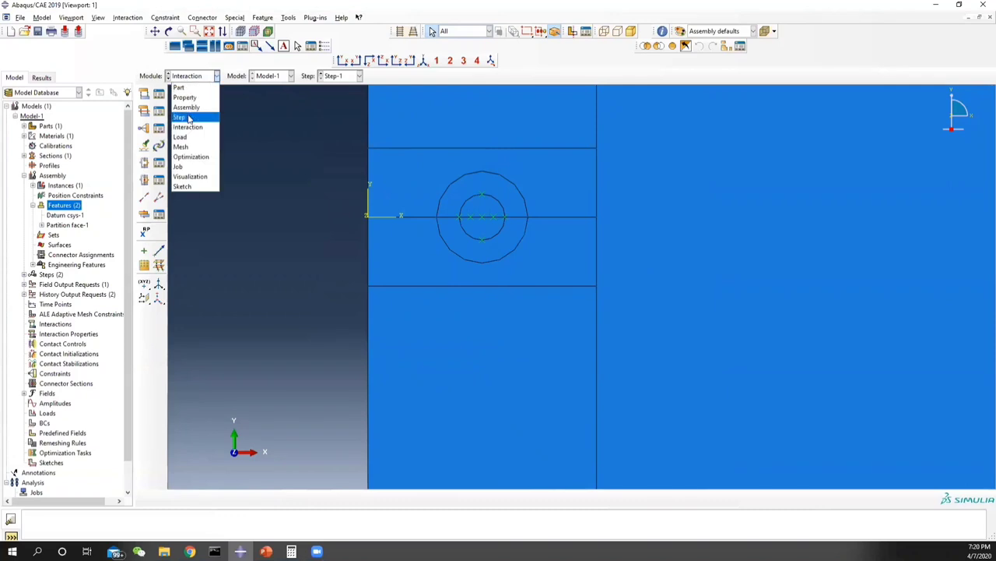
{"action": "left_click", "coordinate": [188, 118]}
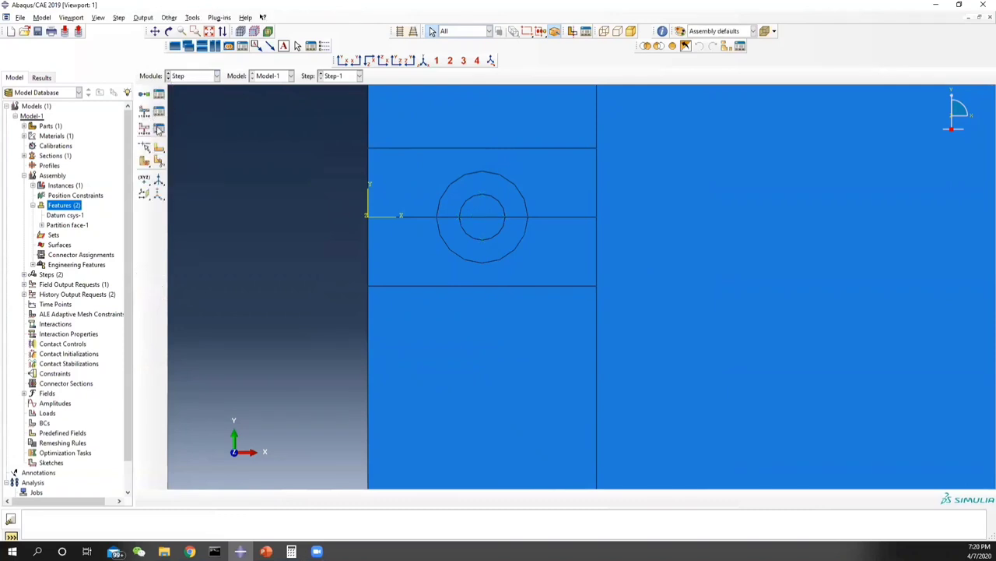
{"action": "left_click", "coordinate": [158, 130]}
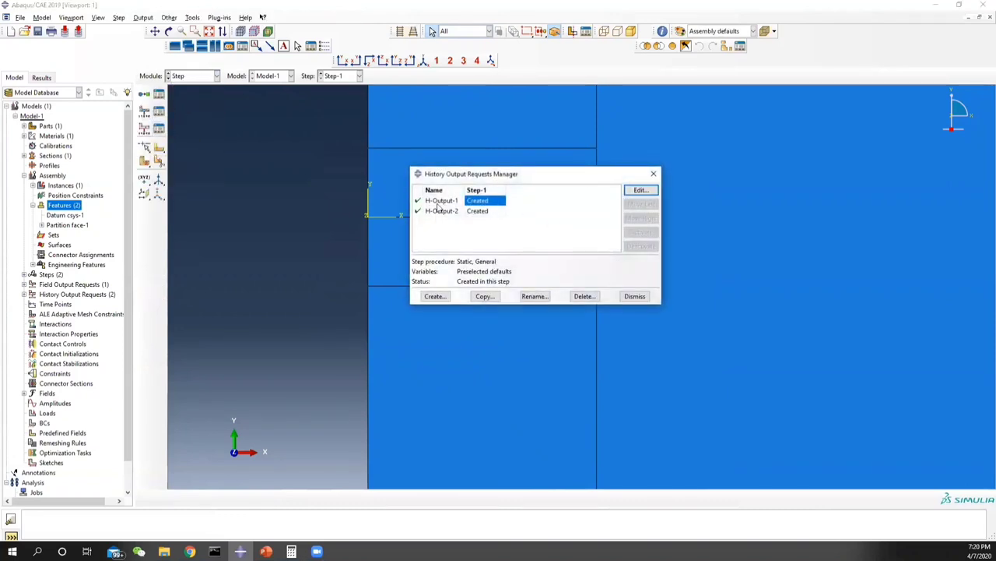
{"action": "left_click", "coordinate": [640, 190]}
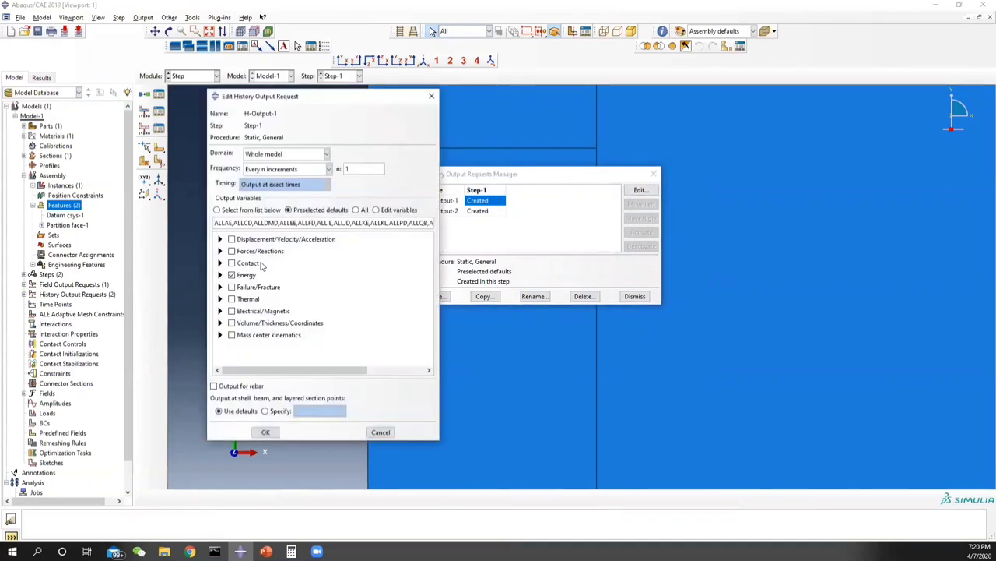
{"action": "left_click", "coordinate": [232, 274]}
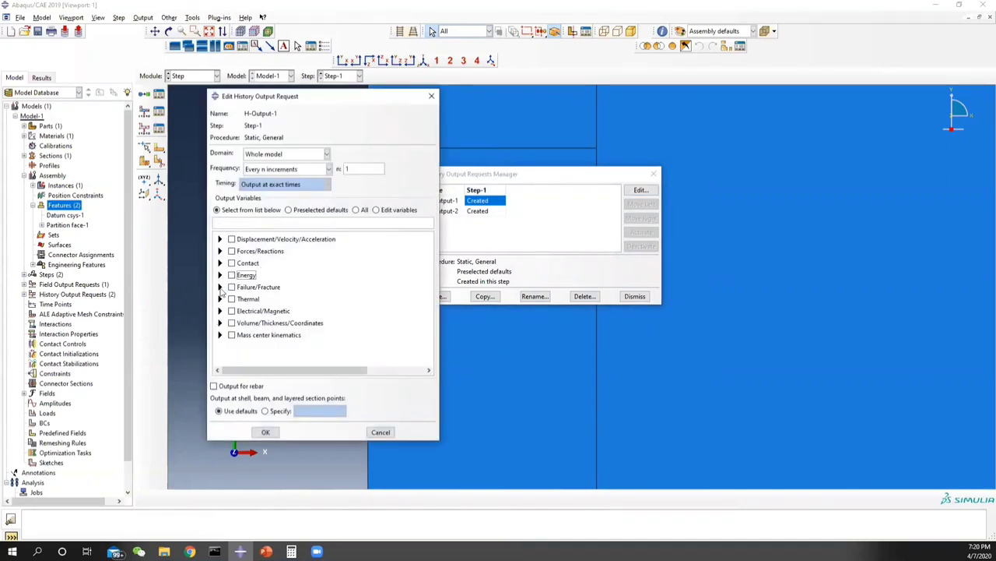
{"action": "left_click", "coordinate": [300, 156]}
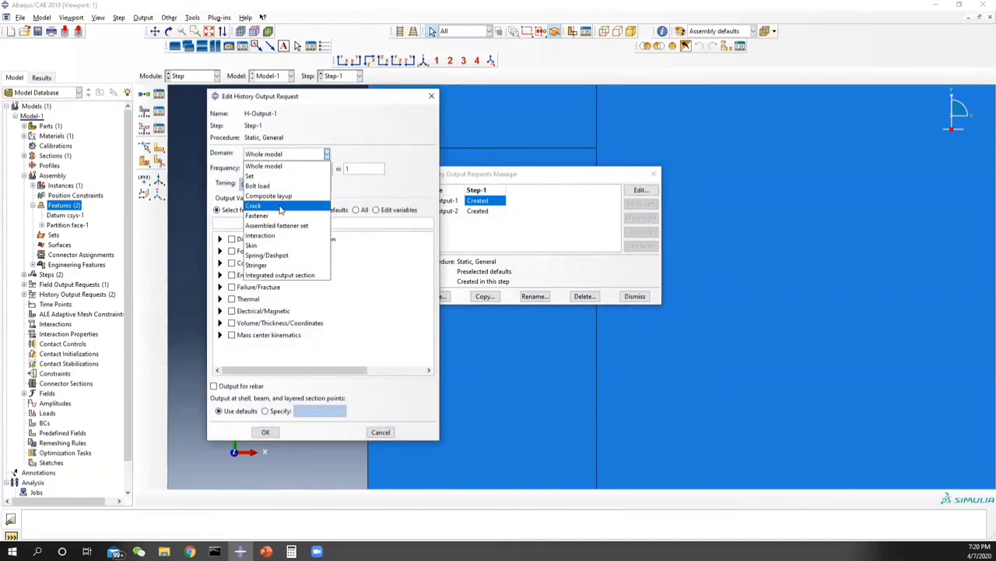
{"action": "left_click", "coordinate": [282, 204]}
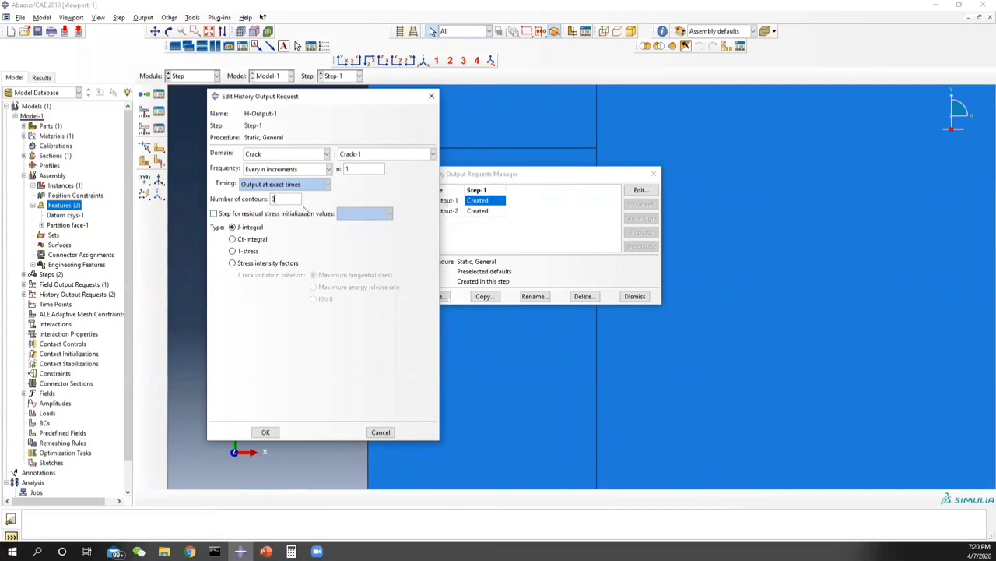
{"action": "left_click", "coordinate": [266, 432]}
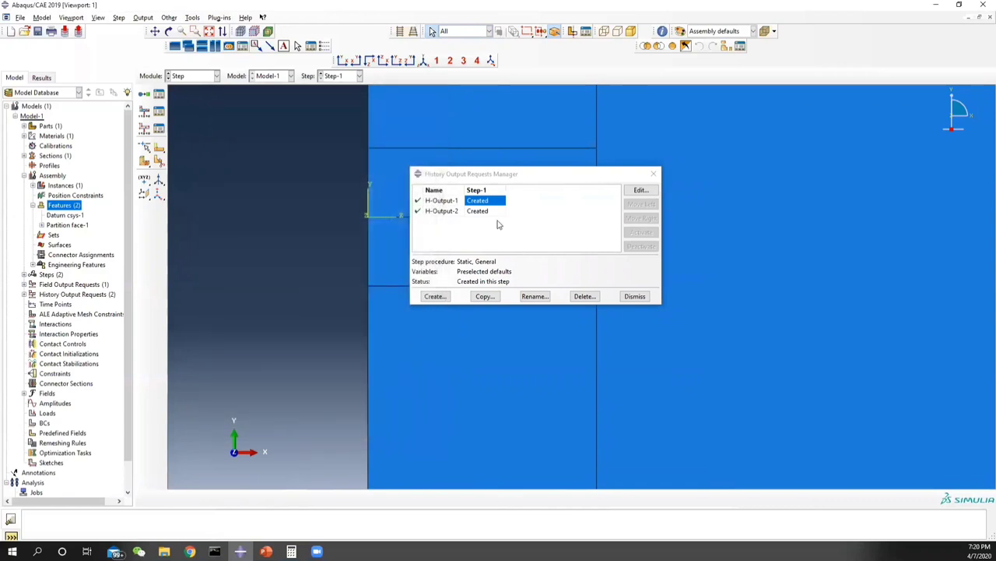
{"action": "left_click", "coordinate": [486, 211]}
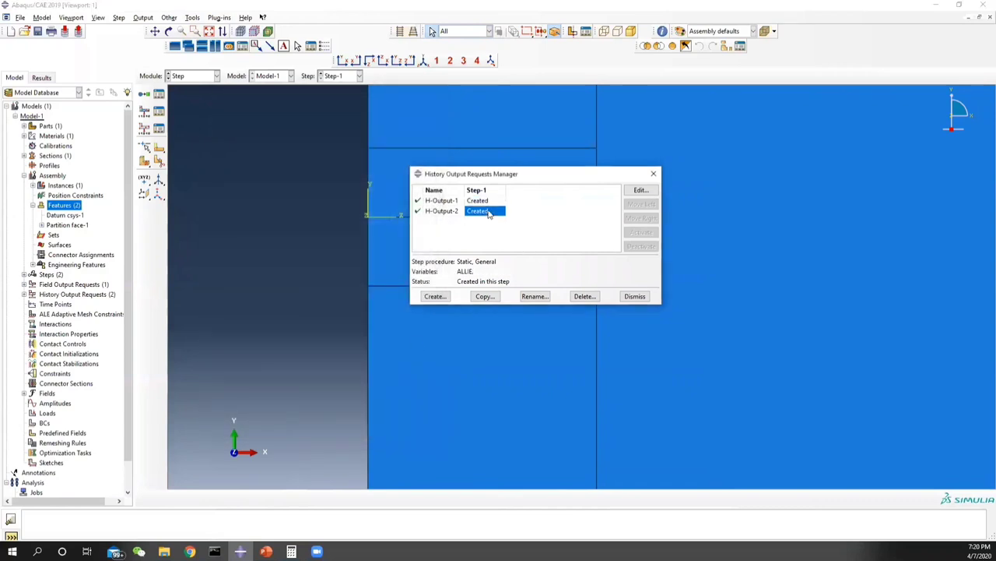
{"action": "left_click", "coordinate": [653, 174]}
In the Load module, start boundary condition BC-1 in the Initial step as a mechanical Symmetry/Antisymmetry/Encastre type.
{"action": "left_click", "coordinate": [201, 75]}
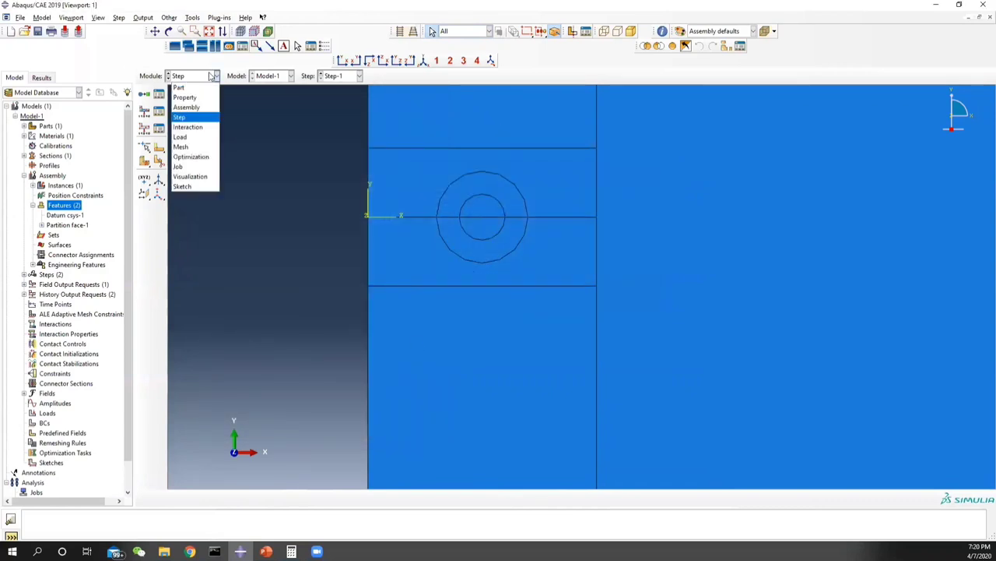
{"action": "left_click", "coordinate": [187, 137]}
{"action": "scroll", "coordinate": [448, 280], "scroll_direction": "down", "scroll_amount": 5}
{"action": "scroll", "coordinate": [461, 274], "scroll_direction": "down", "scroll_amount": 5}
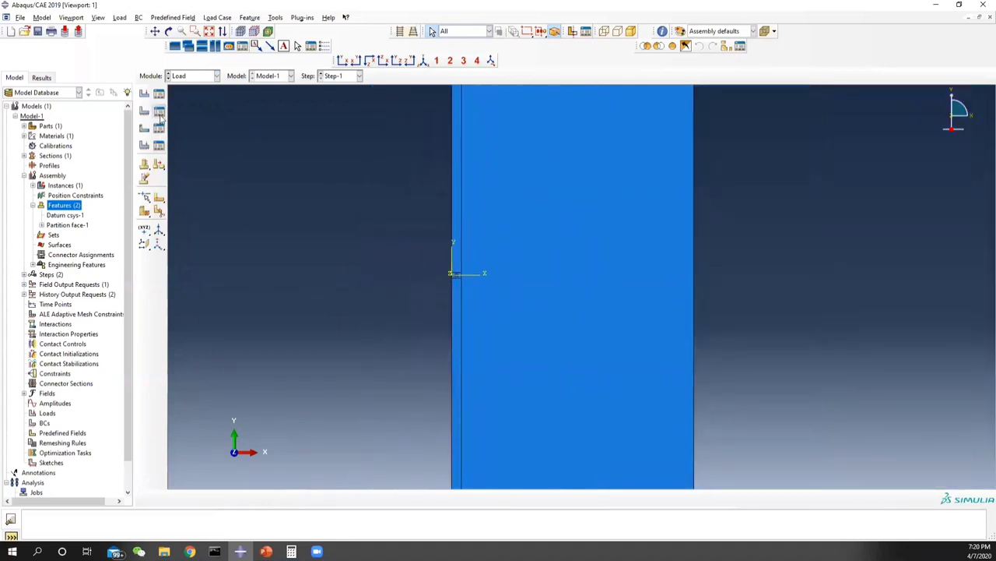
{"action": "left_click", "coordinate": [159, 110]}
{"action": "left_click", "coordinate": [426, 267]}
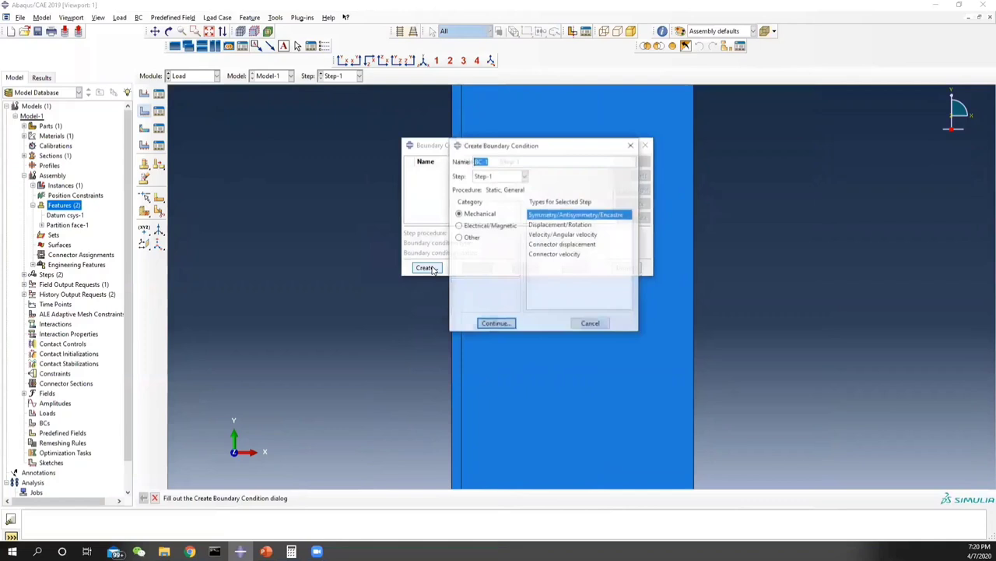
{"action": "left_click", "coordinate": [524, 176]}
{"action": "left_click", "coordinate": [484, 188]}
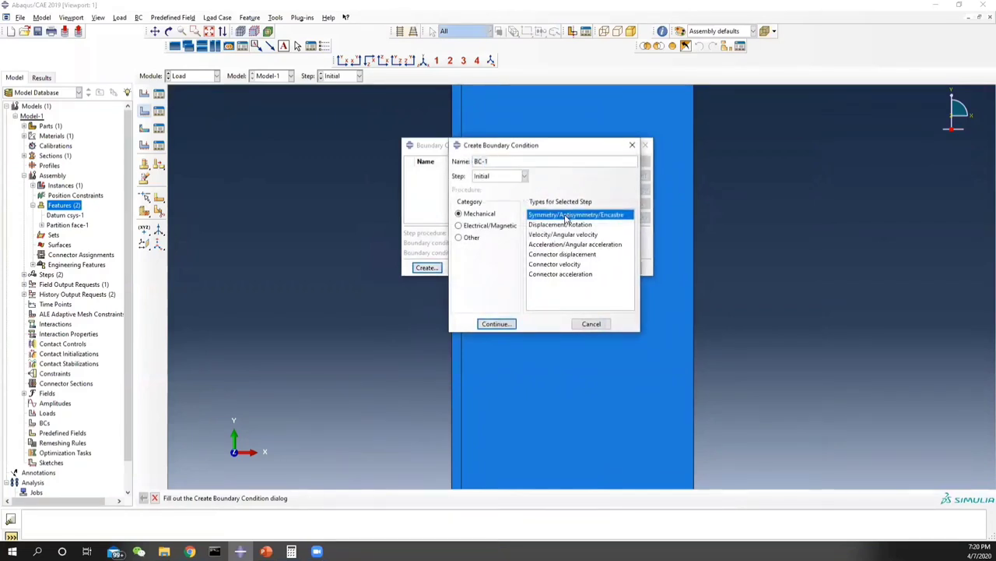
{"action": "left_click", "coordinate": [496, 324]}
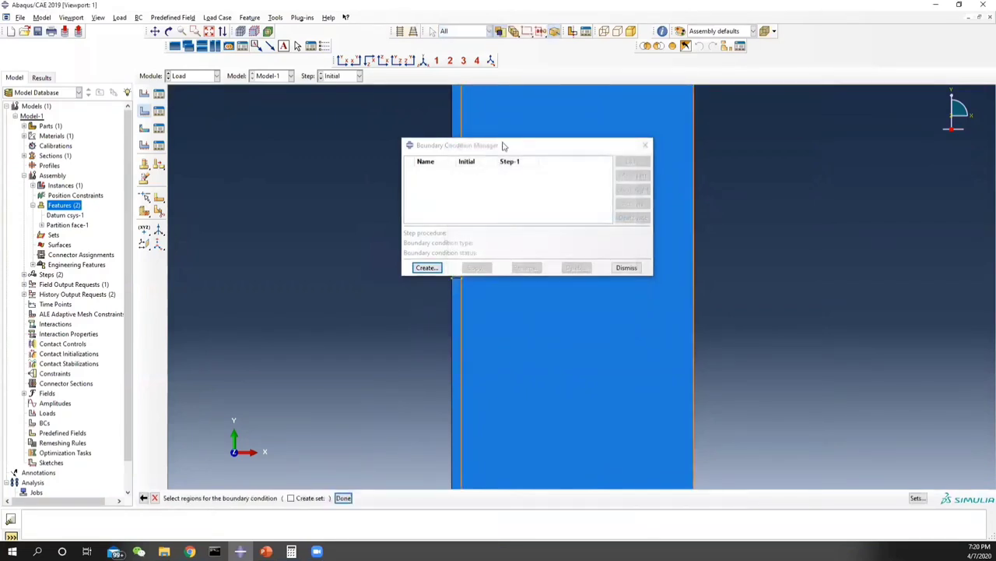
Apply BC-1 to the plate's left edge segments above and below the crack zone as XSYMM, and close the boundary condition manager.
{"action": "left_click_drag", "start_coordinate": [503, 145], "coordinate": [766, 177]}
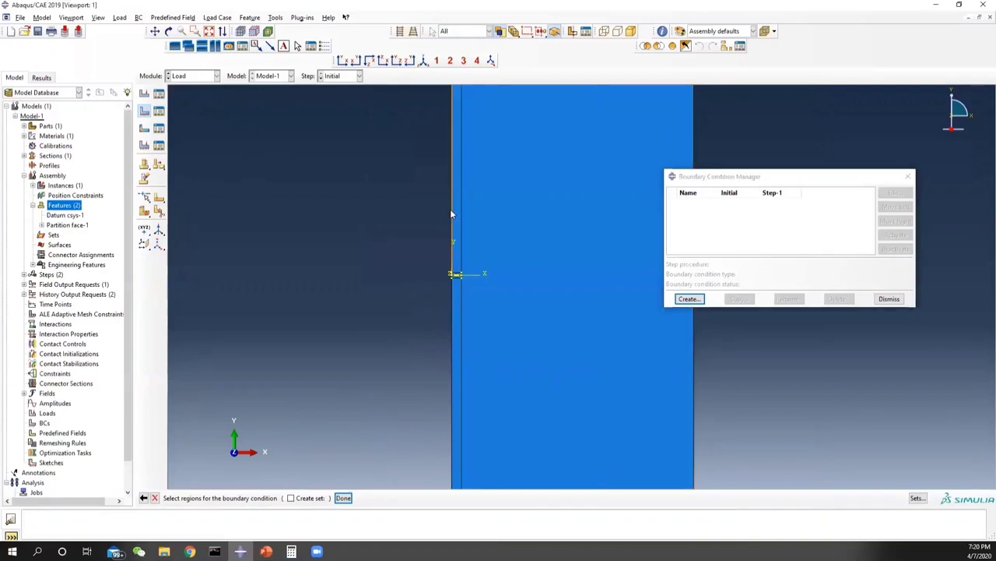
{"action": "scroll", "coordinate": [456, 306], "scroll_direction": "up", "scroll_amount": 5}
{"action": "scroll", "coordinate": [447, 257], "scroll_direction": "up", "scroll_amount": 1}
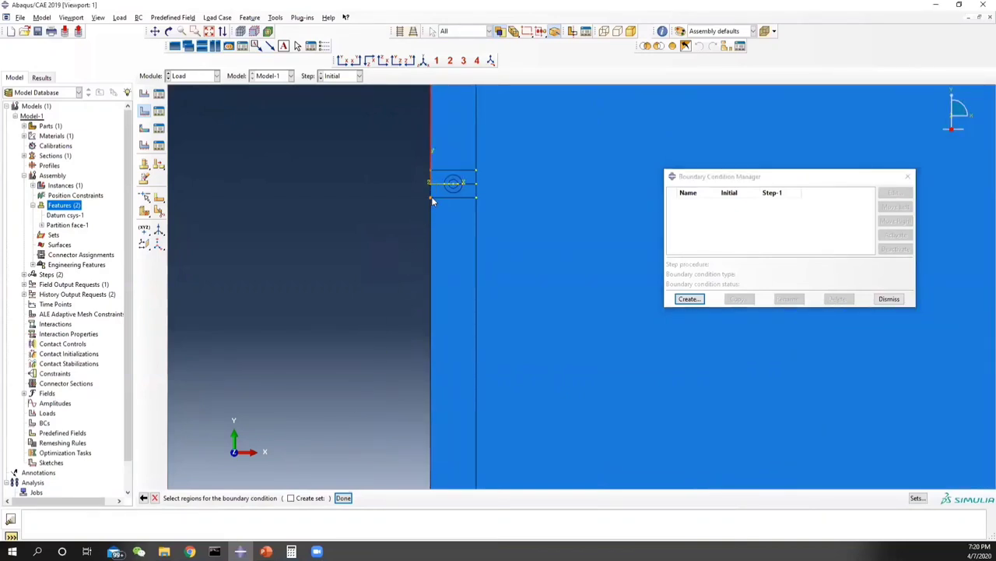
{"action": "left_click", "coordinate": [430, 235]}
{"action": "left_click", "coordinate": [343, 497]}
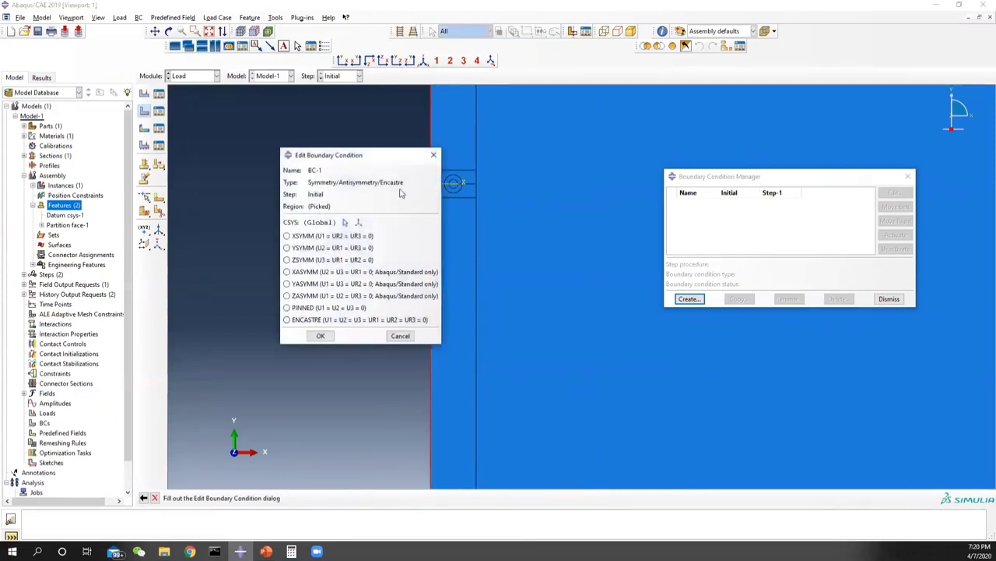
{"action": "left_click", "coordinate": [314, 237]}
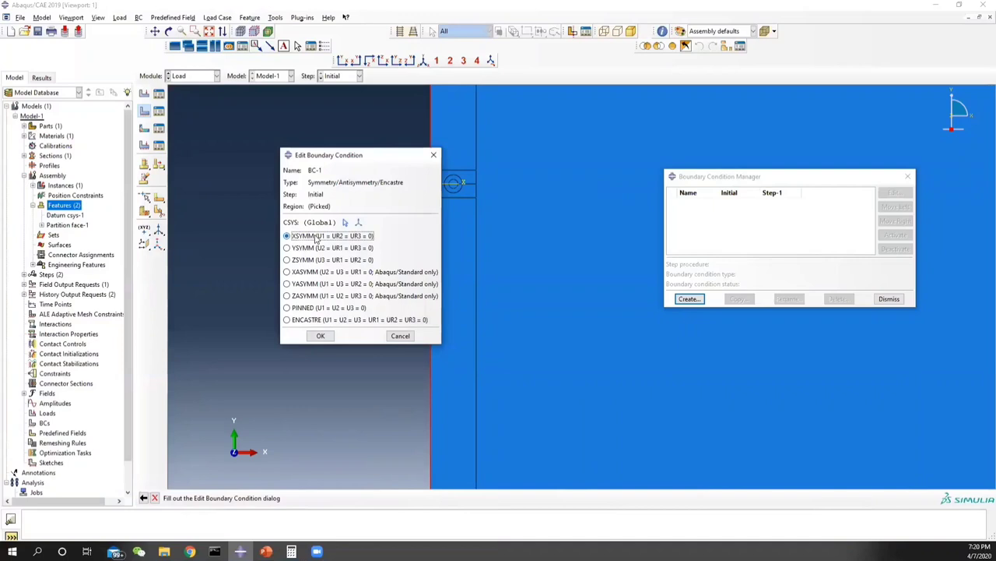
{"action": "left_click", "coordinate": [321, 336]}
{"action": "scroll", "coordinate": [604, 280], "scroll_direction": "down", "scroll_amount": 5}
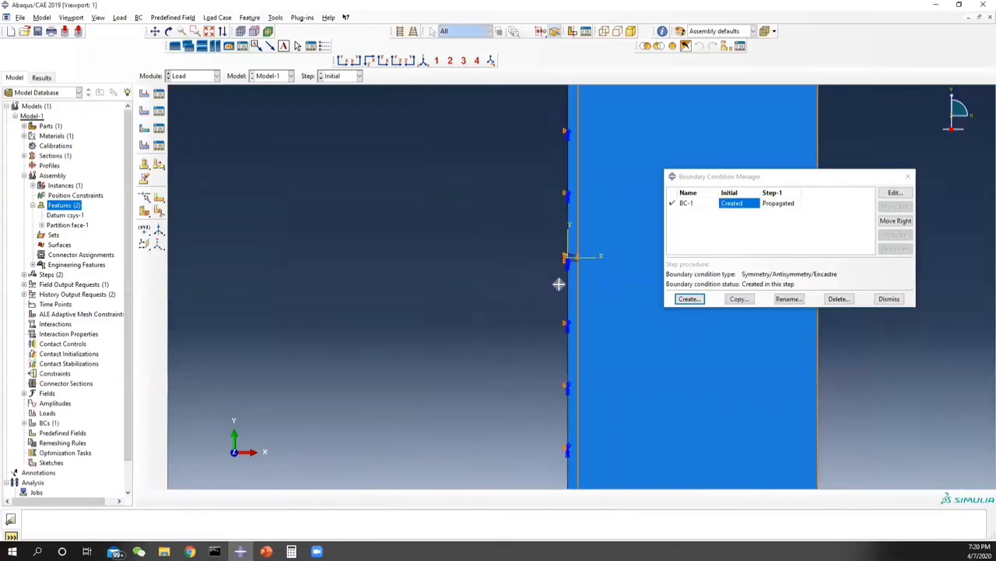
{"action": "middle_click_drag", "start_coordinate": [559, 284], "coordinate": [367, 324], "text": "ctrl+alt"}
{"action": "scroll", "coordinate": [420, 334], "scroll_direction": "down", "scroll_amount": 3}
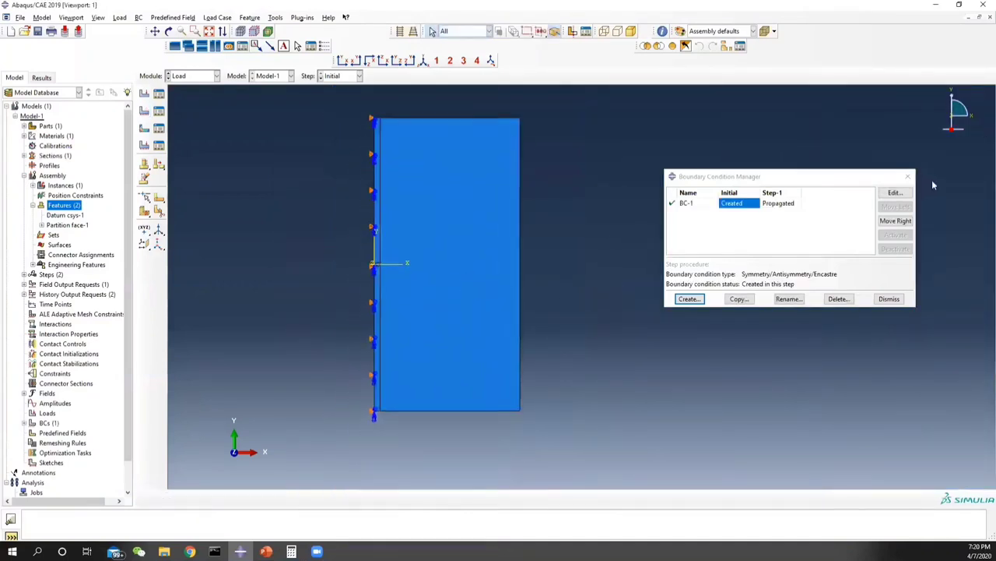
{"action": "left_click", "coordinate": [908, 176]}
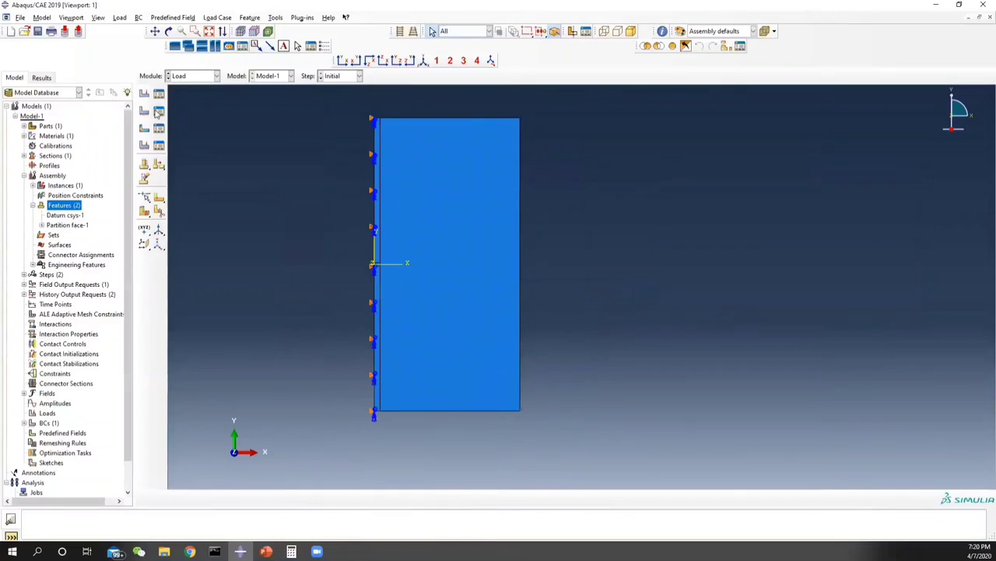
Start a mechanical shell edge load named Load-1 in Step-1.
{"action": "left_click", "coordinate": [158, 112]}
{"action": "left_click", "coordinate": [345, 215]}
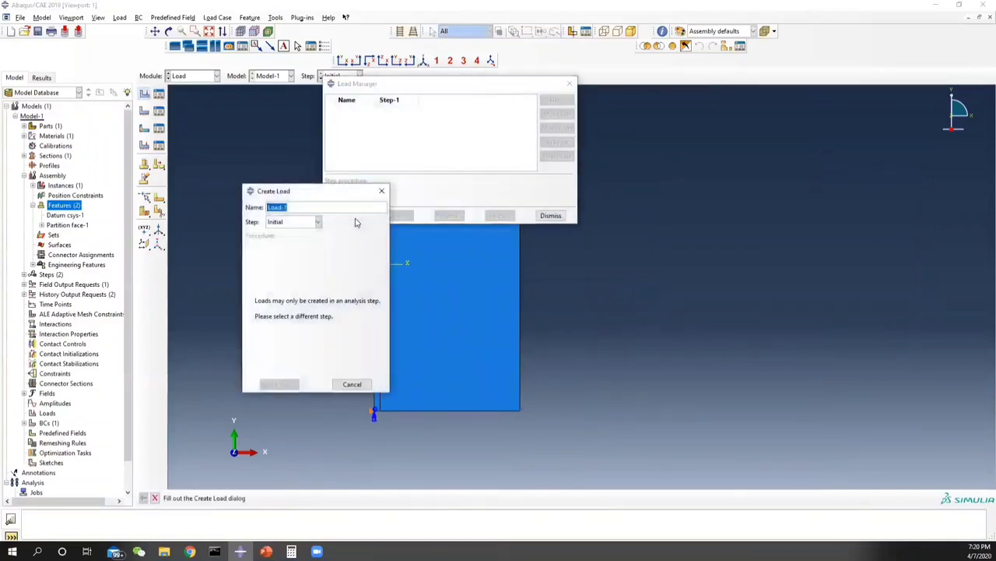
{"action": "left_click", "coordinate": [317, 222]}
{"action": "left_click", "coordinate": [277, 241]}
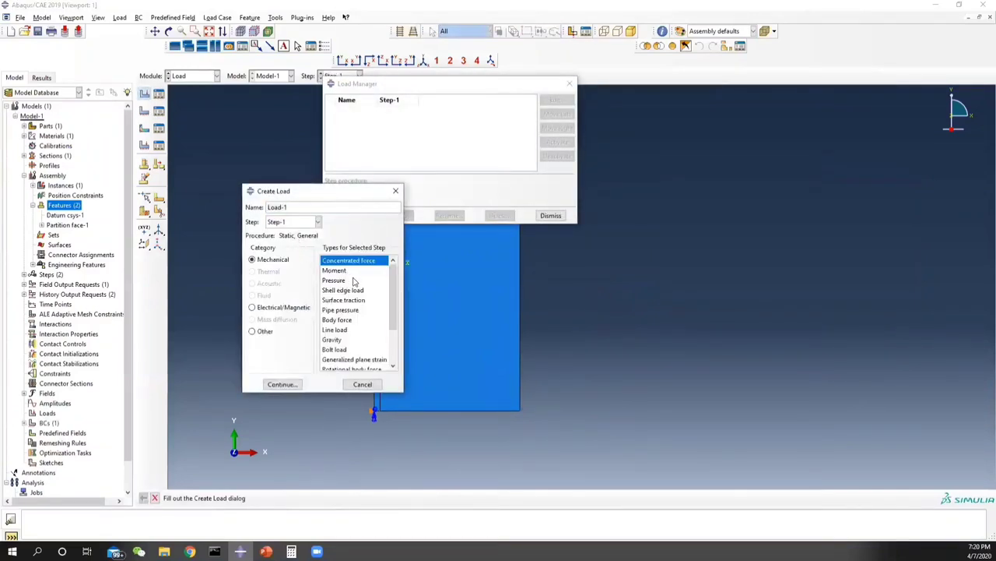
{"action": "left_click", "coordinate": [339, 292]}
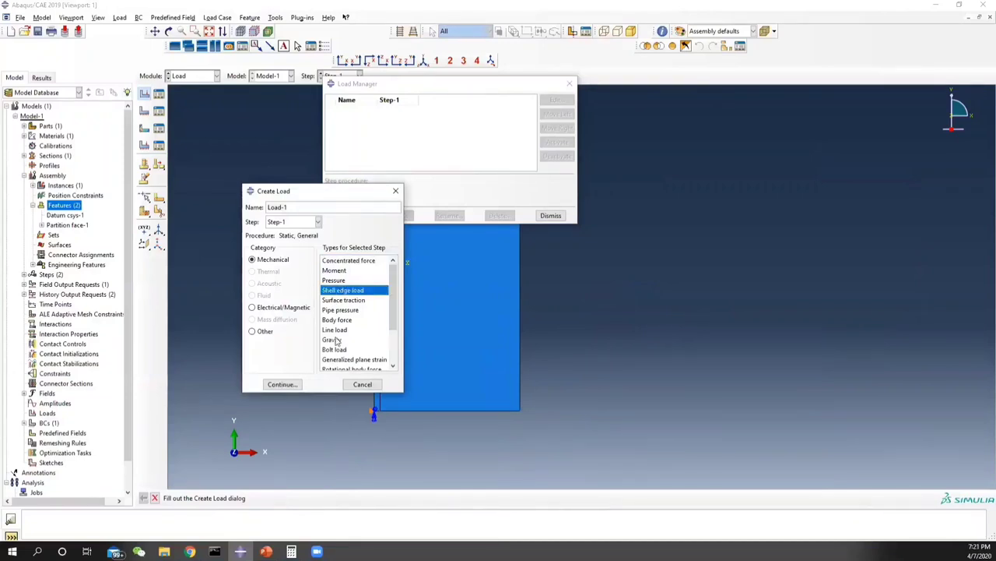
{"action": "left_click", "coordinate": [281, 383]}
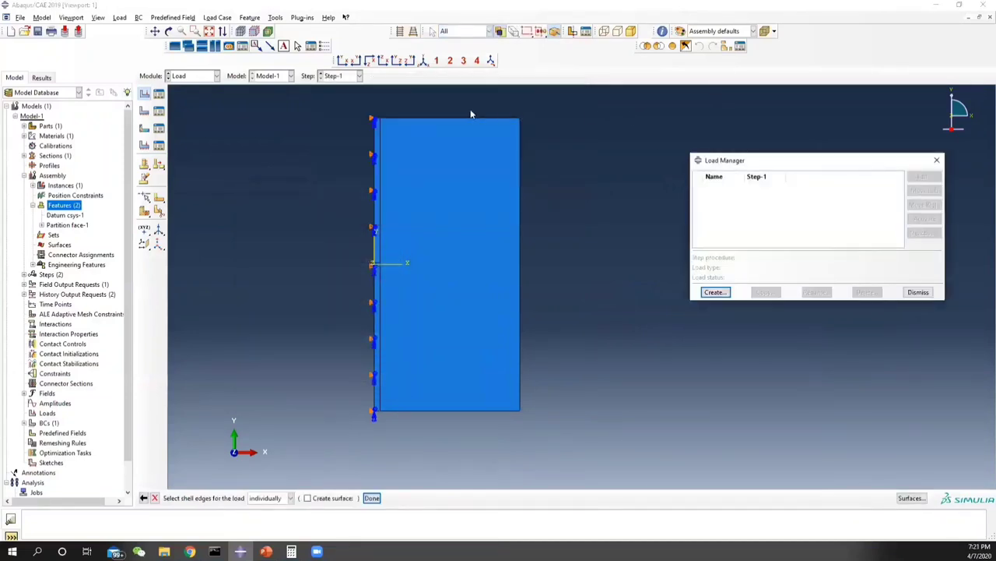
Select the plate's entire top and bottom edges for the load, using by-angle edge selection.
{"action": "left_click", "coordinate": [434, 118]}
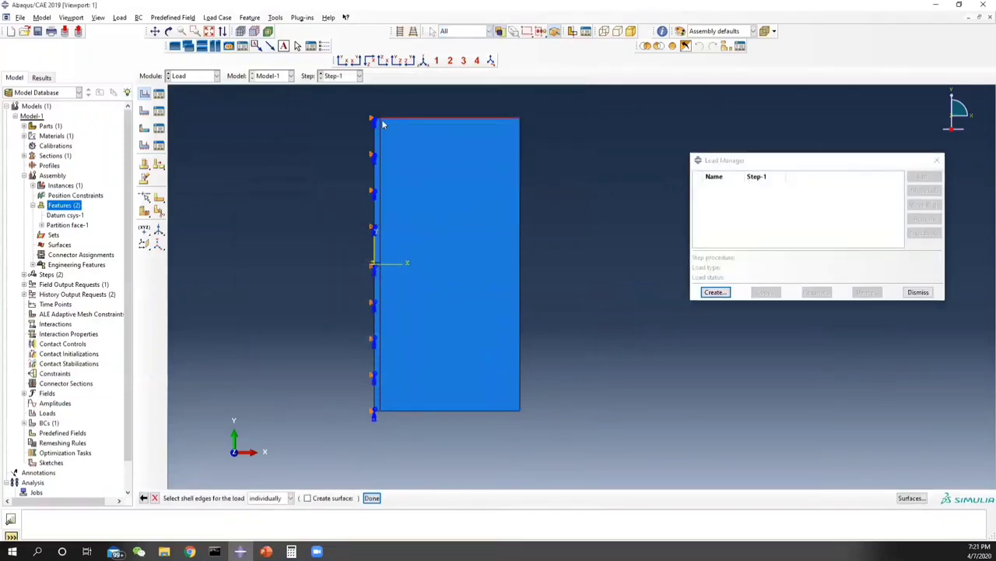
{"action": "left_click", "coordinate": [292, 499]}
{"action": "left_click", "coordinate": [265, 519]}
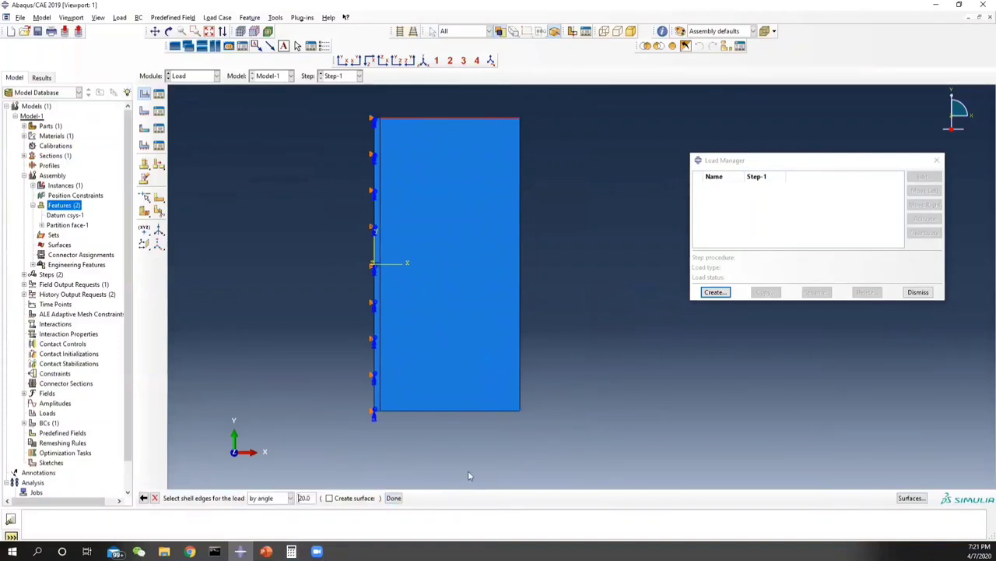
{"action": "left_click", "coordinate": [444, 410]}
{"action": "scroll", "coordinate": [371, 122], "scroll_direction": "up", "scroll_amount": 1}
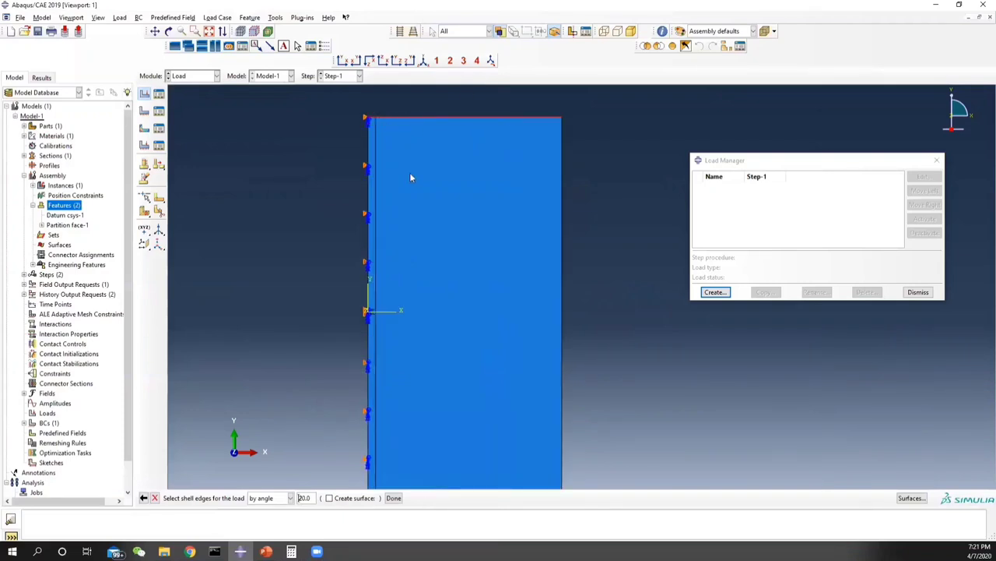
{"action": "scroll", "coordinate": [468, 299], "scroll_direction": "down", "scroll_amount": 1}
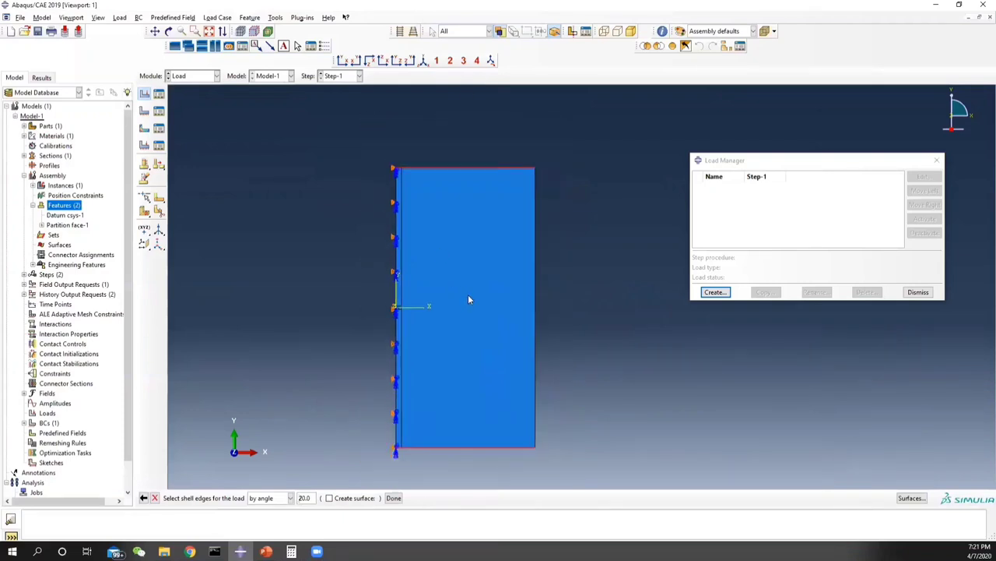
Confirm the edges, give Load-1 a uniform normal traction of -2000 per unit undeformed length, and close the load manager.
{"action": "left_click", "coordinate": [393, 497]}
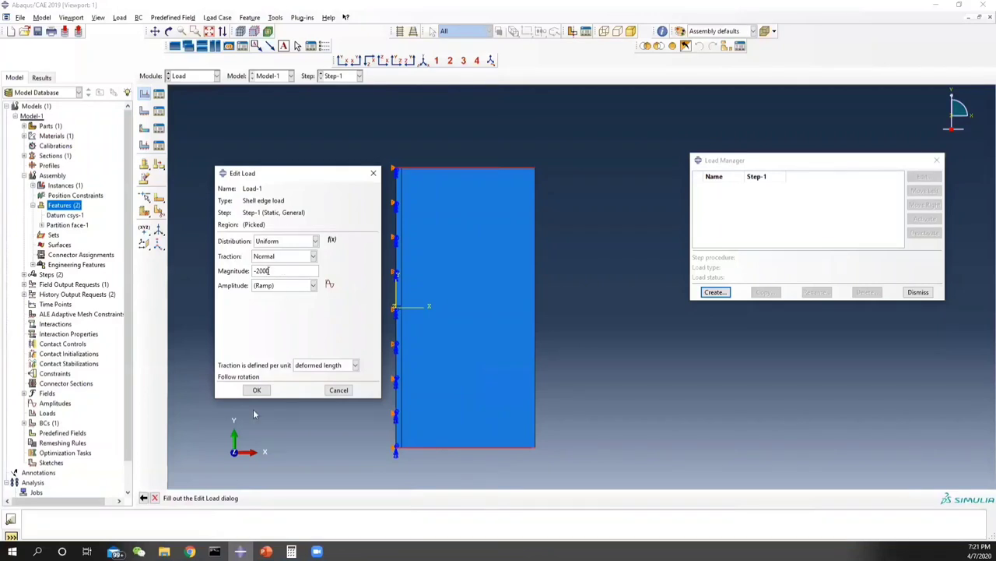
{"action": "left_click", "coordinate": [341, 364]}
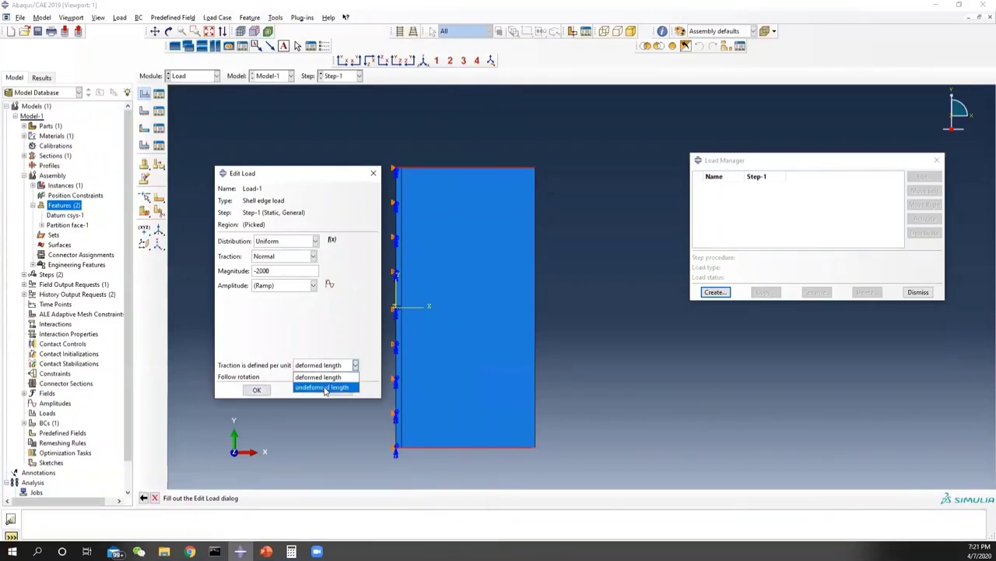
{"action": "left_click", "coordinate": [326, 387]}
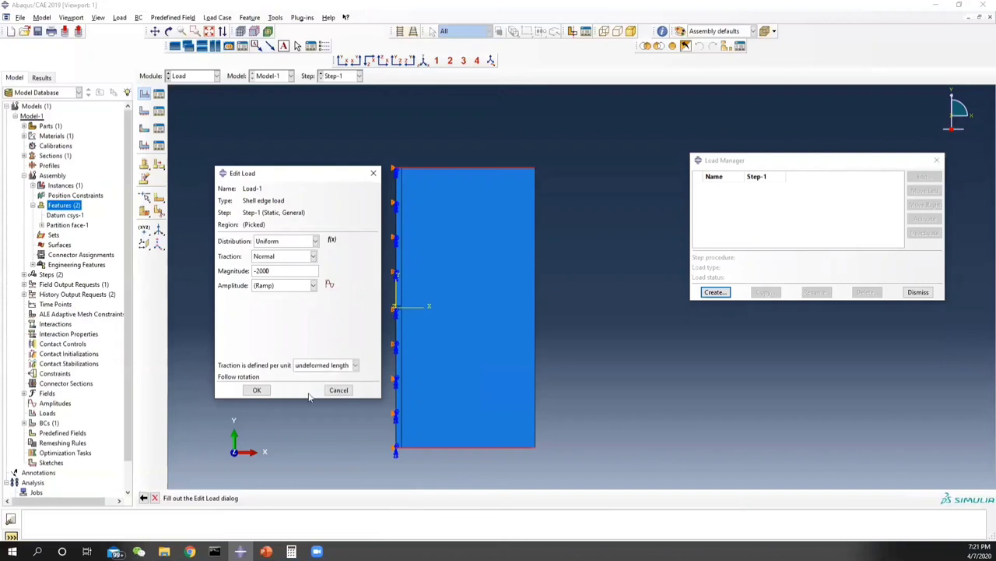
{"action": "left_click", "coordinate": [256, 390]}
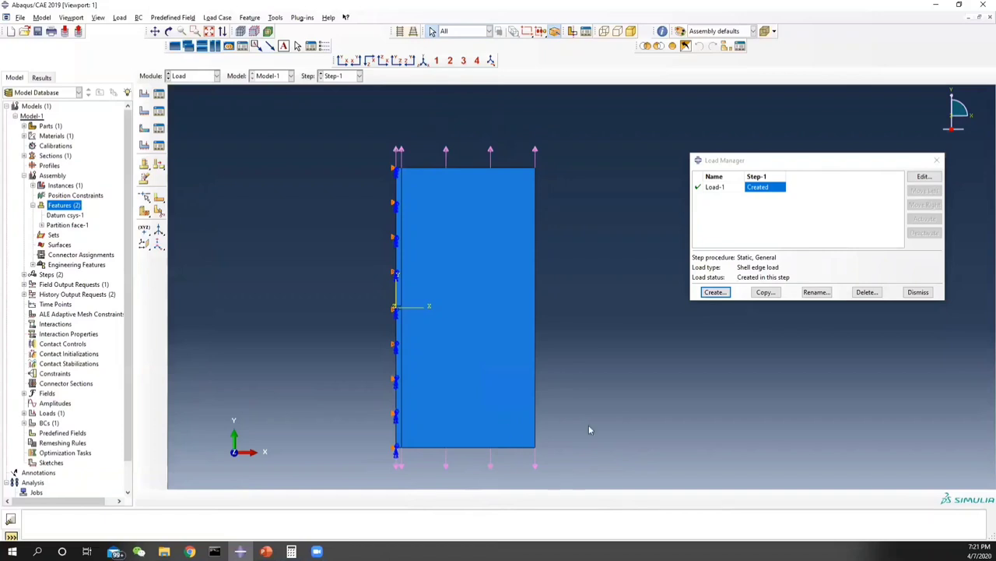
{"action": "left_click", "coordinate": [936, 160]}
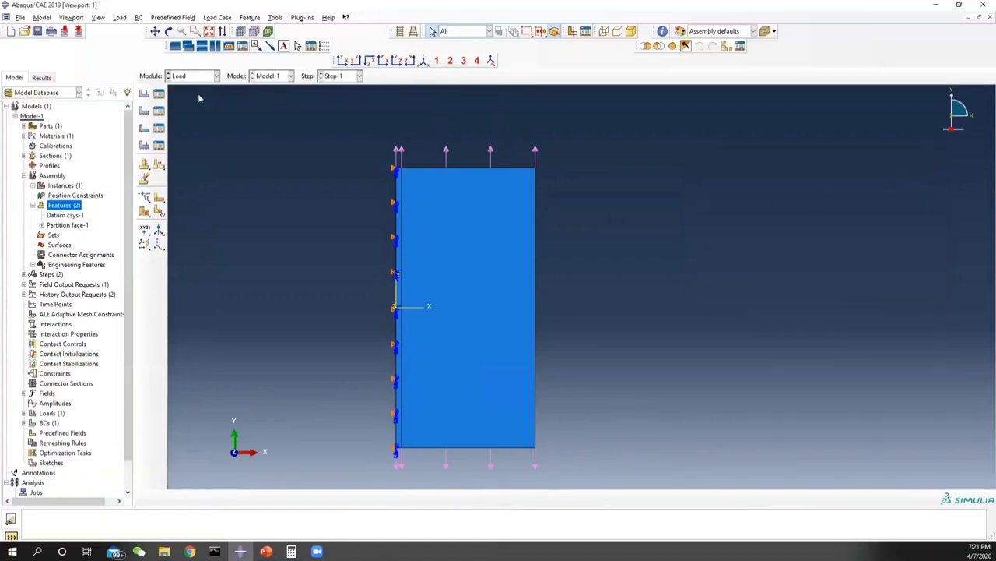
In the Mesh module, assign quad-dominated structured mesh controls to the plate faces surrounding the small rectangular crack zone.
{"action": "left_click", "coordinate": [187, 75]}
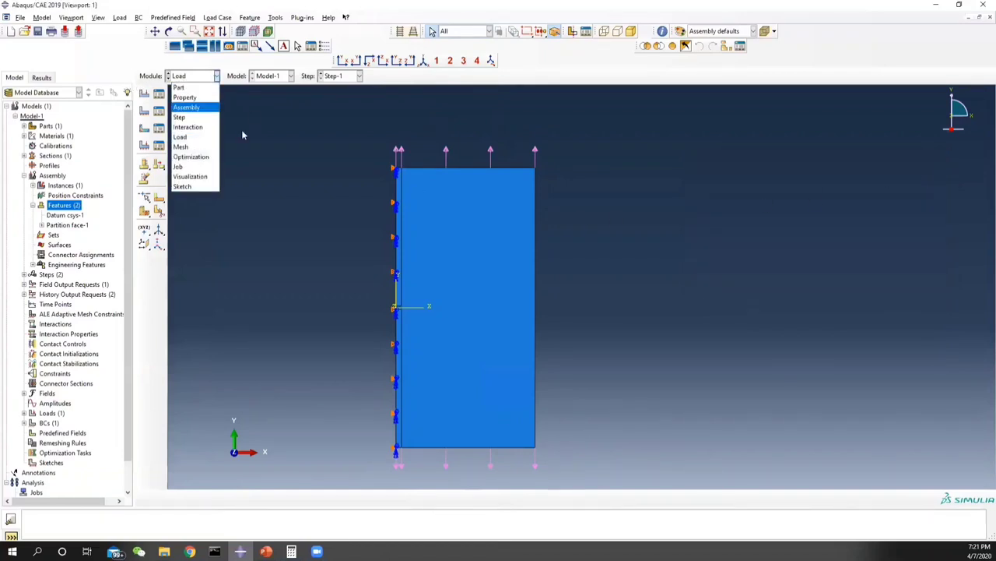
{"action": "left_click", "coordinate": [191, 147]}
{"action": "scroll", "coordinate": [410, 308], "scroll_direction": "up", "scroll_amount": 5}
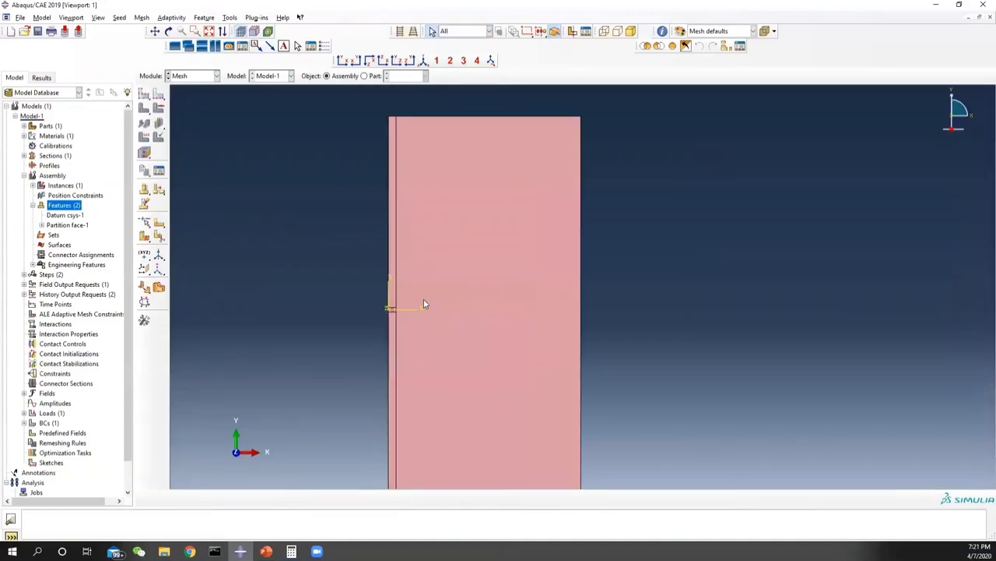
{"action": "left_click", "coordinate": [157, 109]}
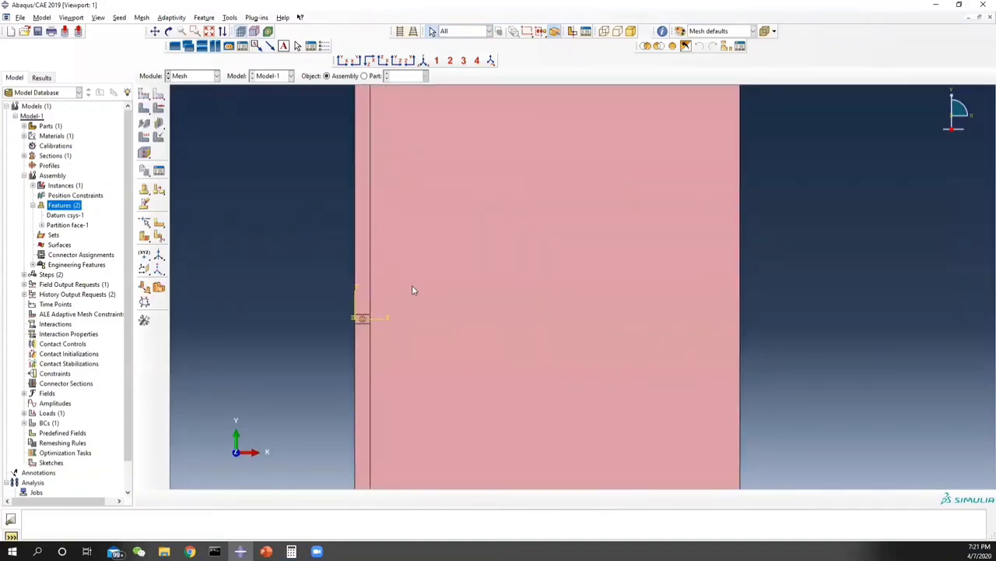
{"action": "left_click", "coordinate": [364, 372], "text": "shift"}
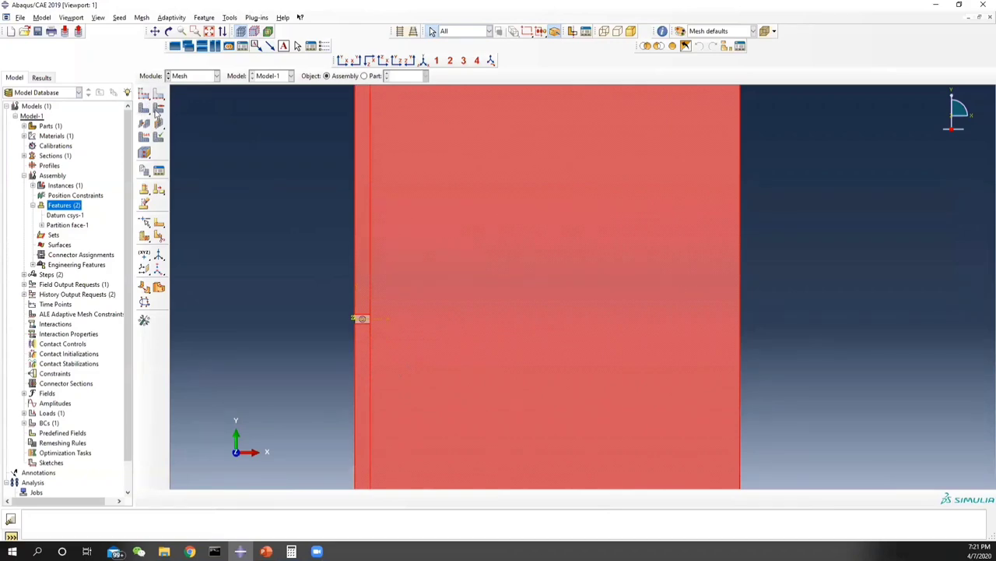
{"action": "left_click", "coordinate": [159, 109]}
{"action": "left_click", "coordinate": [204, 263]}
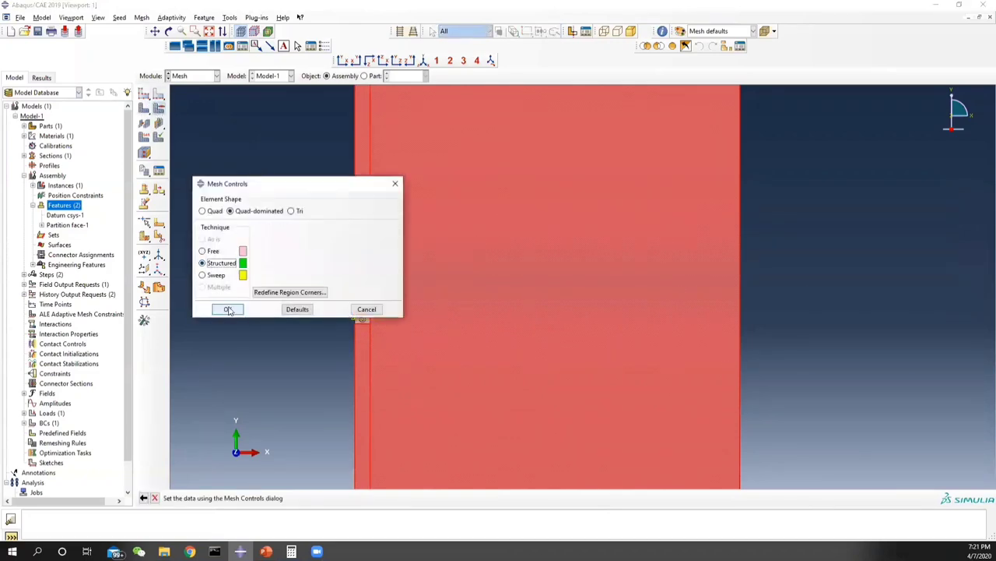
{"action": "left_click", "coordinate": [228, 309]}
{"action": "scroll", "coordinate": [376, 313], "scroll_direction": "up", "scroll_amount": 8}
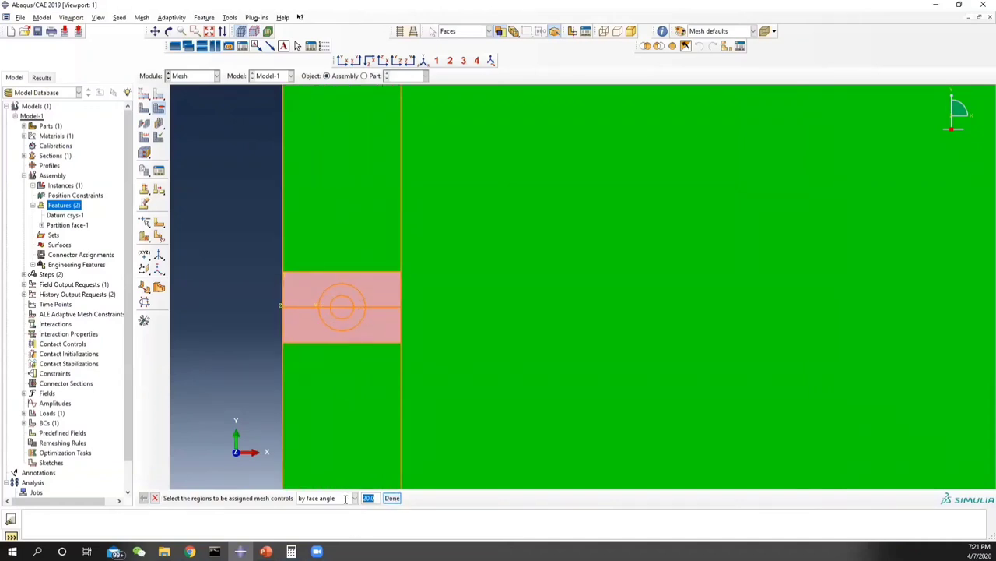
{"action": "left_click", "coordinate": [154, 498]}
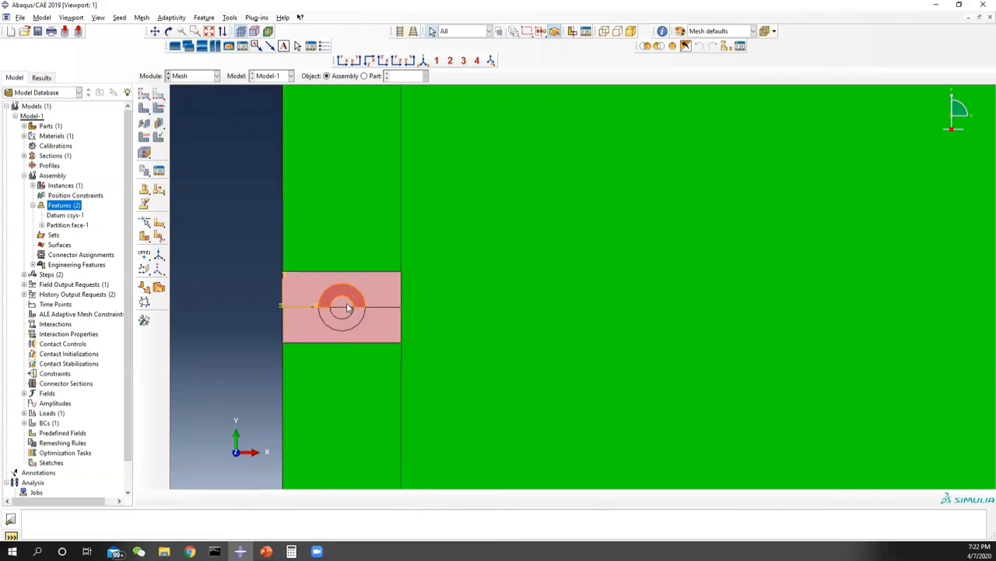
Assign quad-dominated sweep mesh controls to the half-circle and half-ring faces around the crack tip.
{"action": "left_click", "coordinate": [346, 320]}
{"action": "left_click", "coordinate": [348, 325], "text": "shift"}
{"action": "left_click", "coordinate": [160, 112]}
{"action": "left_click", "coordinate": [202, 275]}
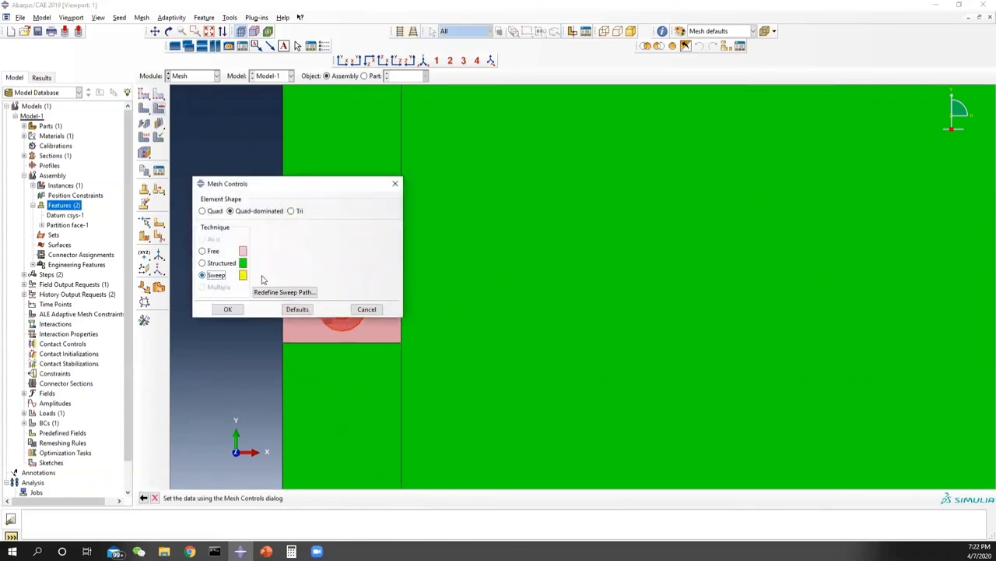
{"action": "left_click", "coordinate": [227, 309]}
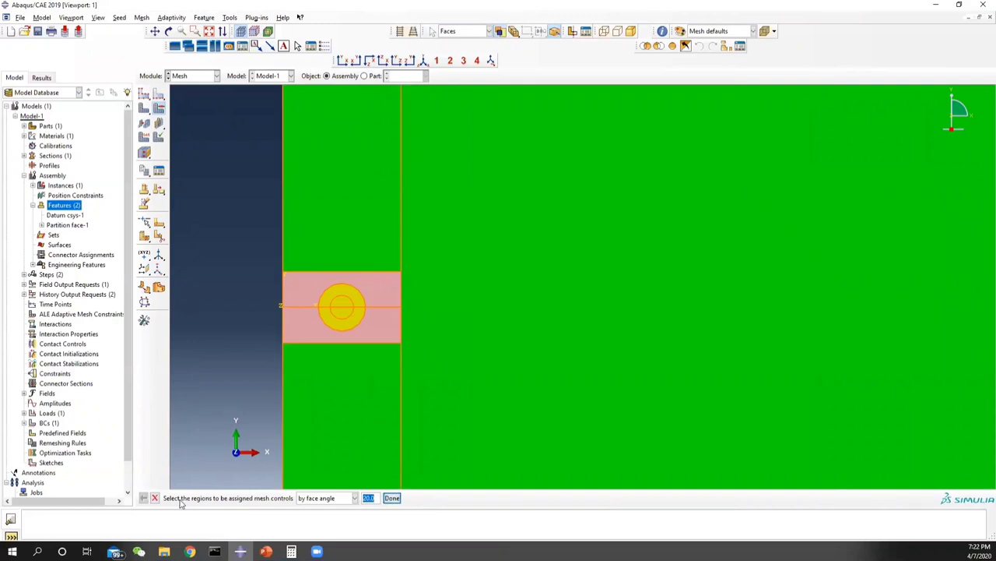
{"action": "left_click", "coordinate": [154, 497]}
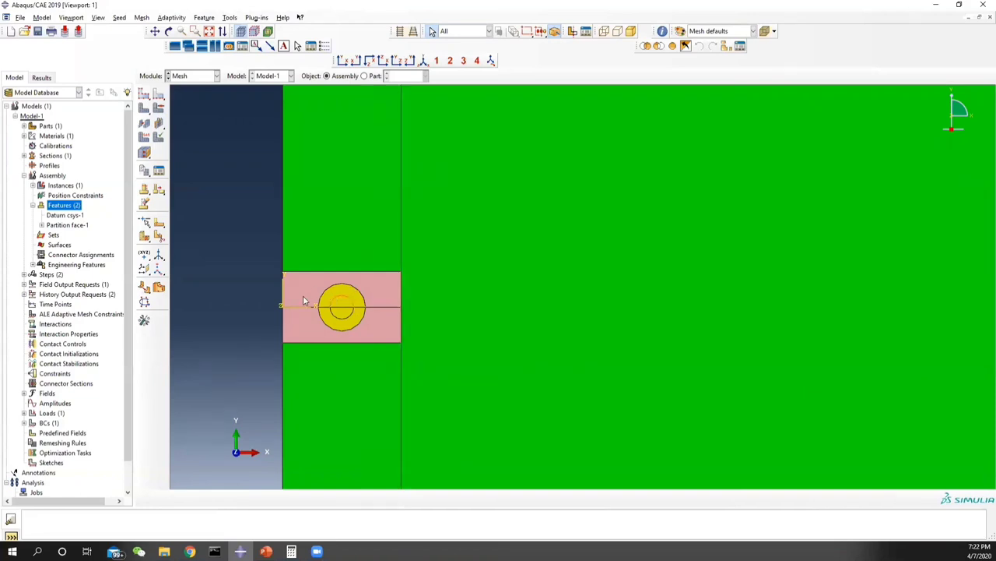
Assign global seeds with an approximate size of 0.1 to the plate and close the seeding dialog.
{"action": "scroll", "coordinate": [303, 301], "scroll_direction": "up", "scroll_amount": 1}
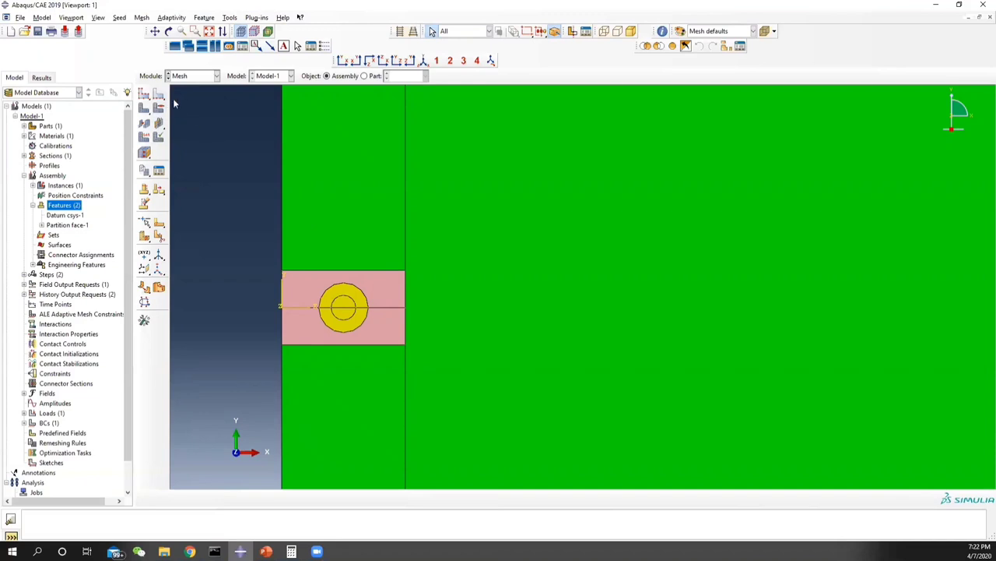
{"action": "left_click_drag", "start_coordinate": [146, 94], "coordinate": [158, 96]}
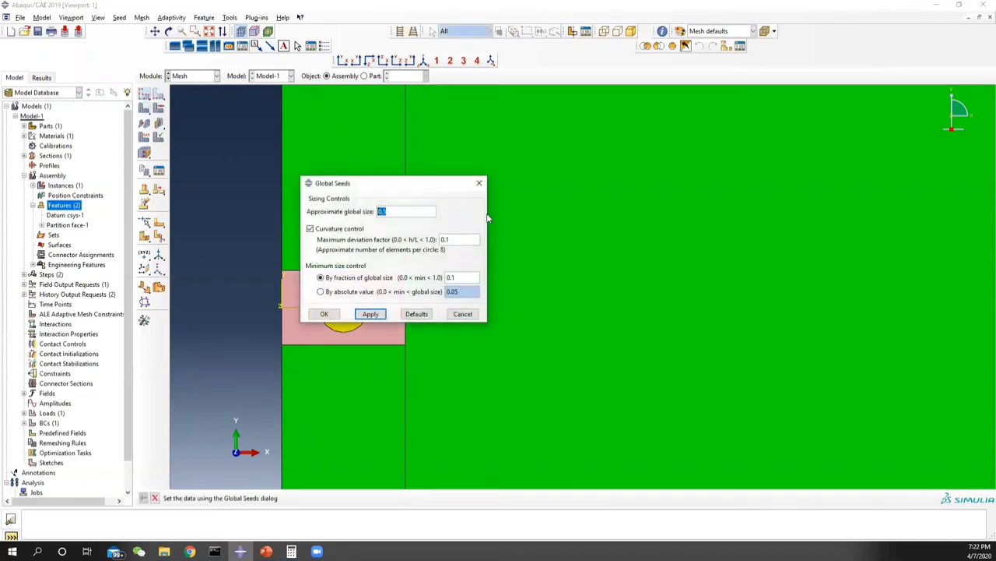
{"action": "type", "text": "0.1"}
{"action": "left_click", "coordinate": [370, 314]}
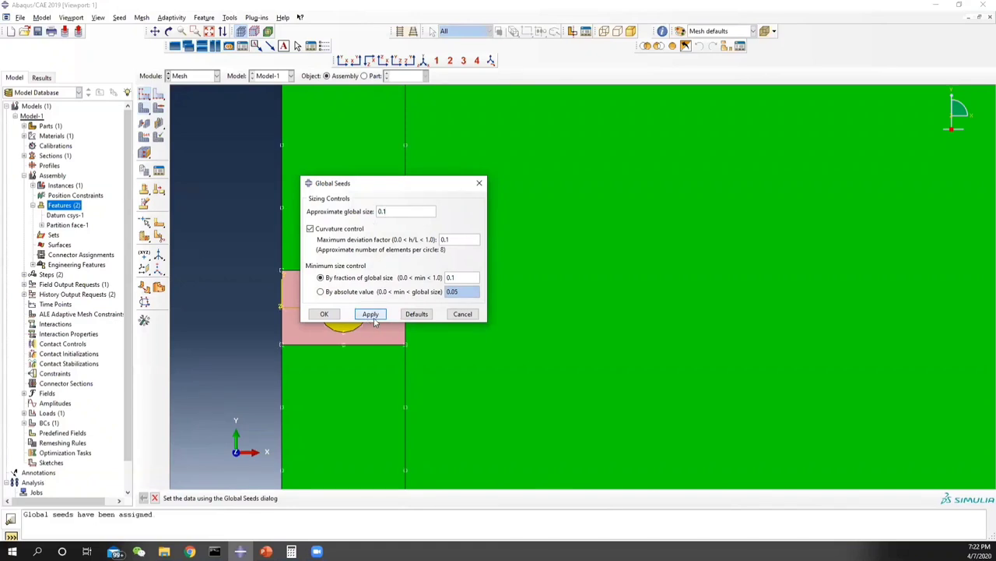
{"action": "left_click", "coordinate": [479, 182]}
{"action": "left_click", "coordinate": [144, 95]}
{"action": "left_click_drag", "start_coordinate": [368, 187], "coordinate": [608, 203]}
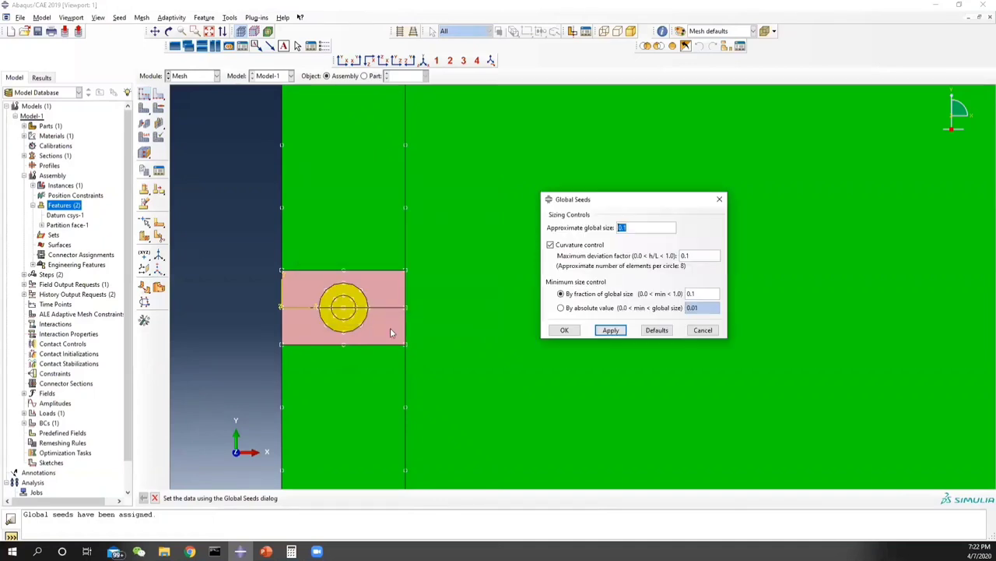
{"action": "scroll", "coordinate": [390, 328], "scroll_direction": "up", "scroll_amount": 2}
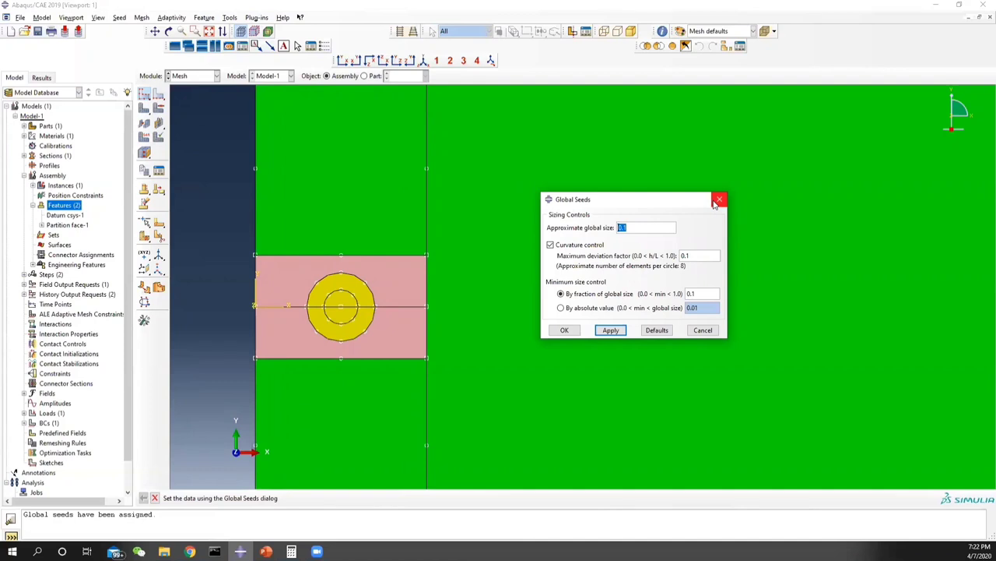
{"action": "left_click", "coordinate": [718, 200]}
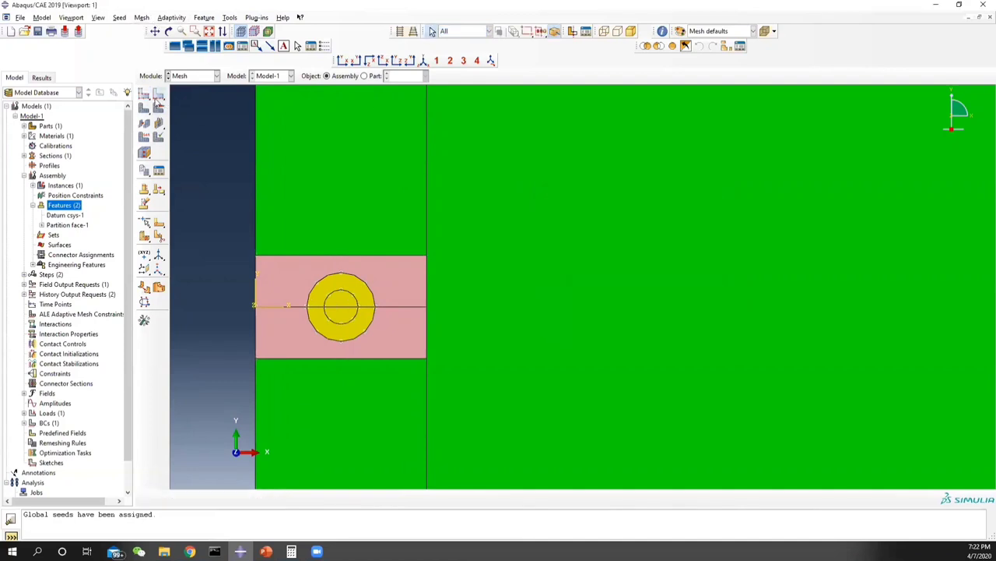
Seed the inner and outer circle edges around the crack tip by number, with 10 elements and no bias.
{"action": "left_click", "coordinate": [159, 94]}
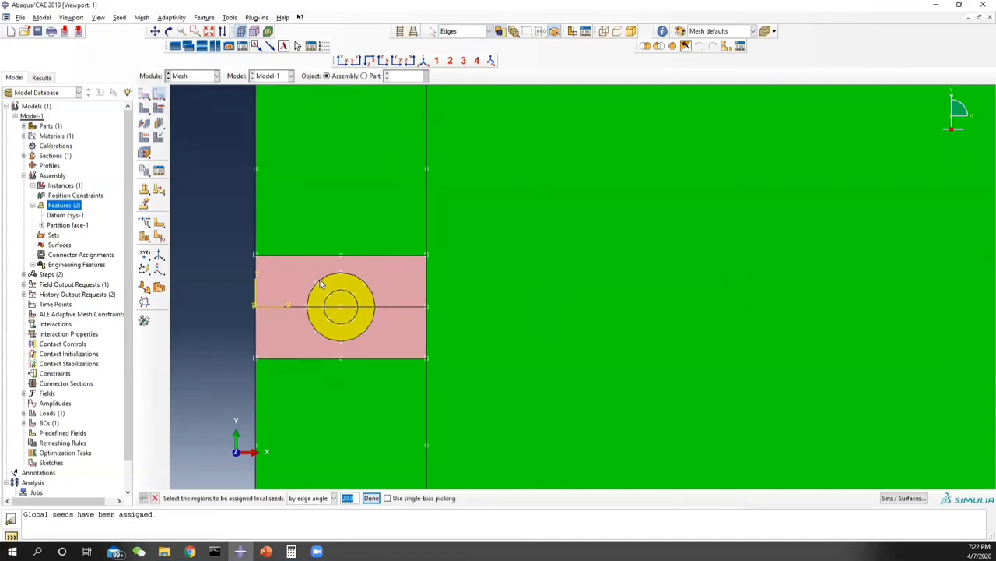
{"action": "left_click", "coordinate": [319, 280]}
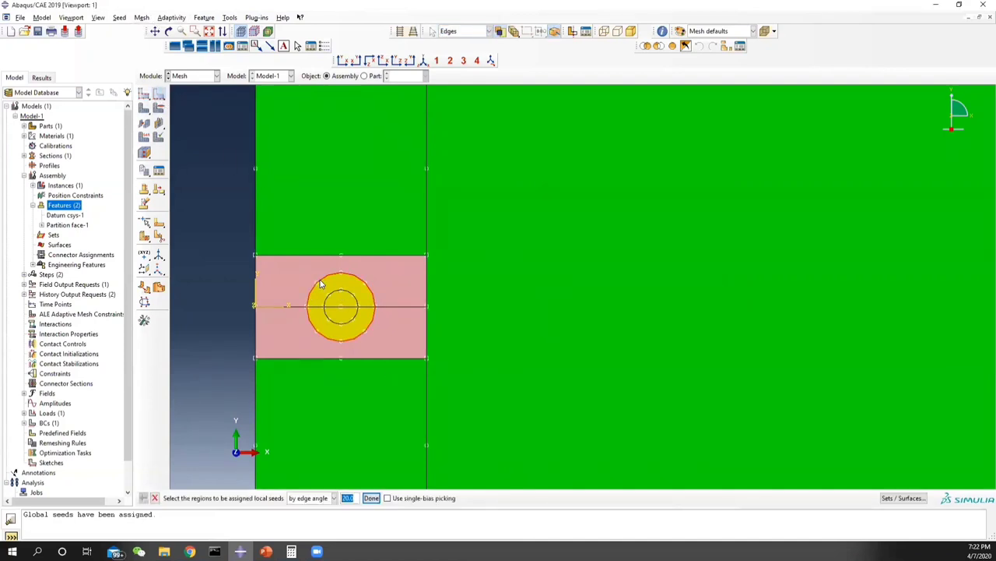
{"action": "left_click", "coordinate": [334, 497]}
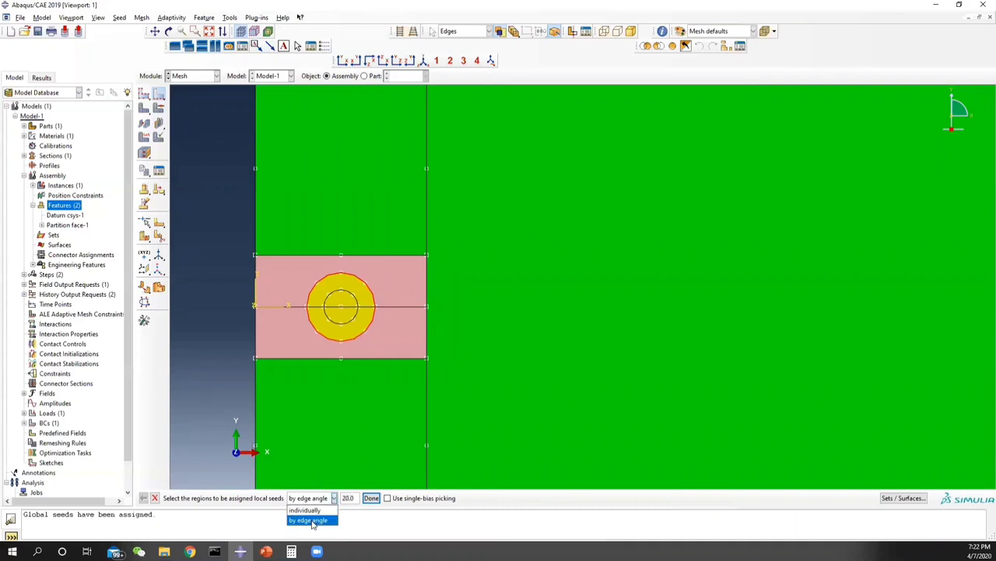
{"action": "left_click", "coordinate": [311, 520]}
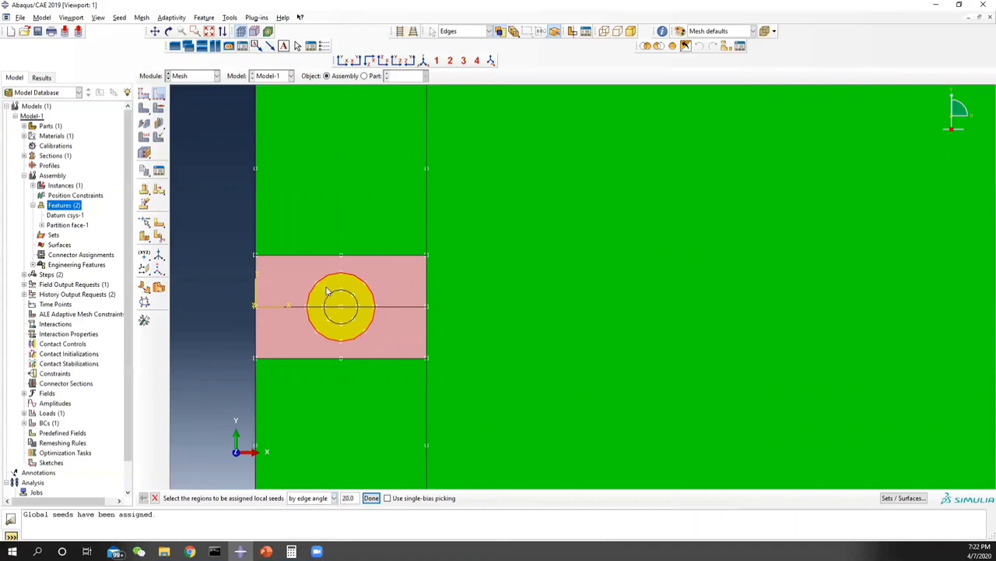
{"action": "left_click", "coordinate": [371, 497]}
{"action": "left_click", "coordinate": [240, 219]}
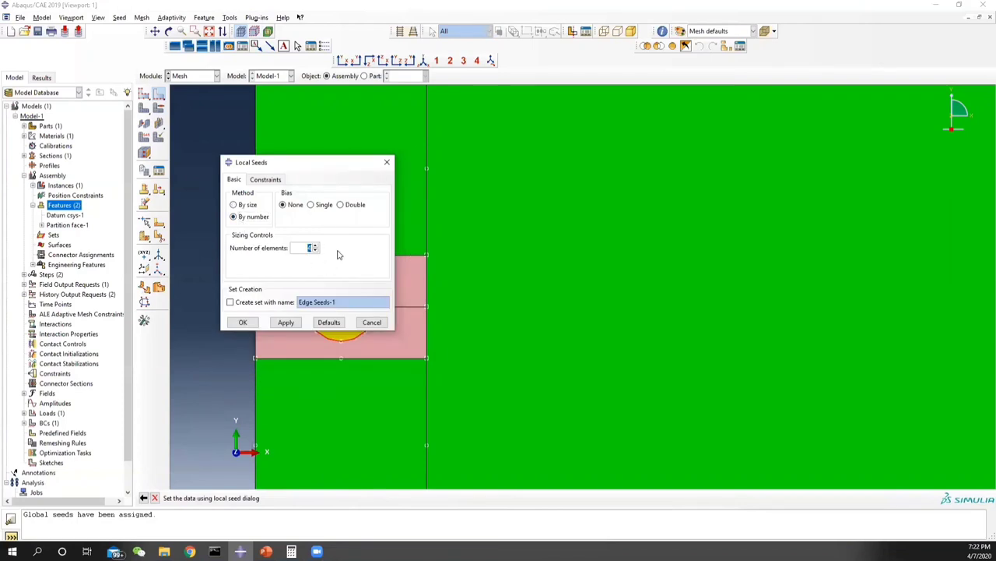
{"action": "left_click", "coordinate": [285, 322]}
{"action": "left_click_drag", "start_coordinate": [308, 161], "coordinate": [588, 191]}
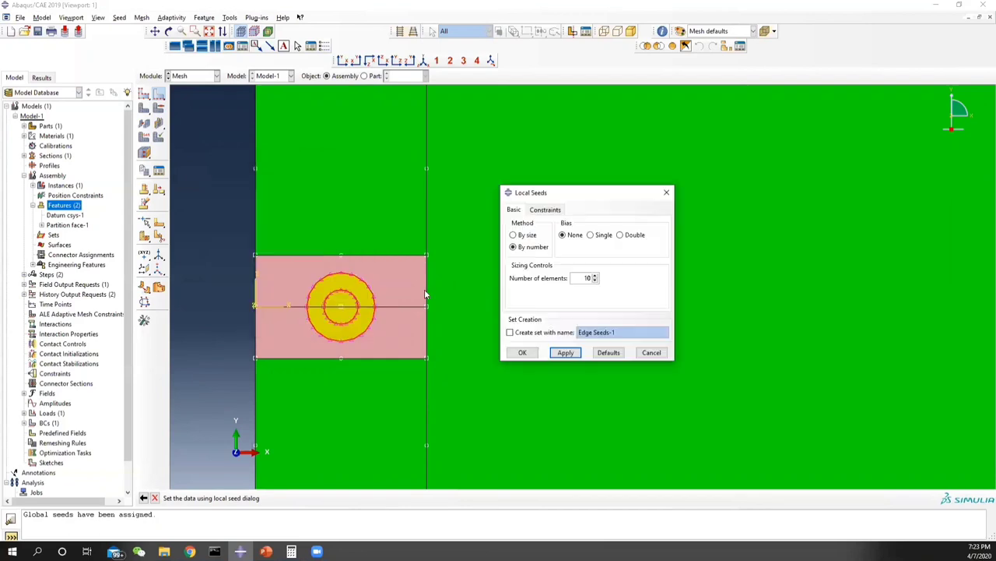
{"action": "left_click", "coordinate": [667, 192]}
Individually pick the straight radial edges inside the two circles and seed them by number with 5 elements.
{"action": "left_click", "coordinate": [159, 93]}
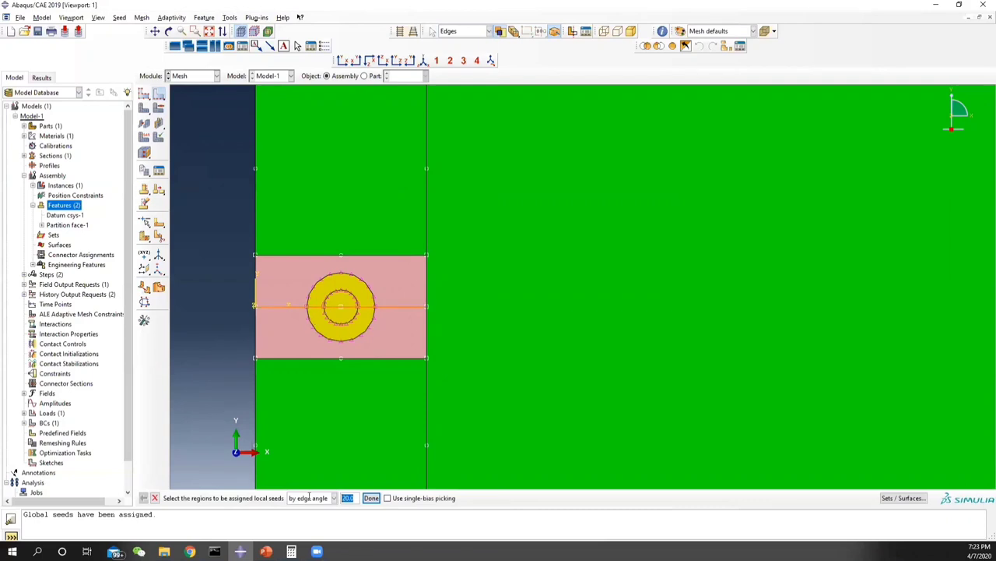
{"action": "left_click", "coordinate": [335, 499]}
{"action": "left_click", "coordinate": [303, 509]}
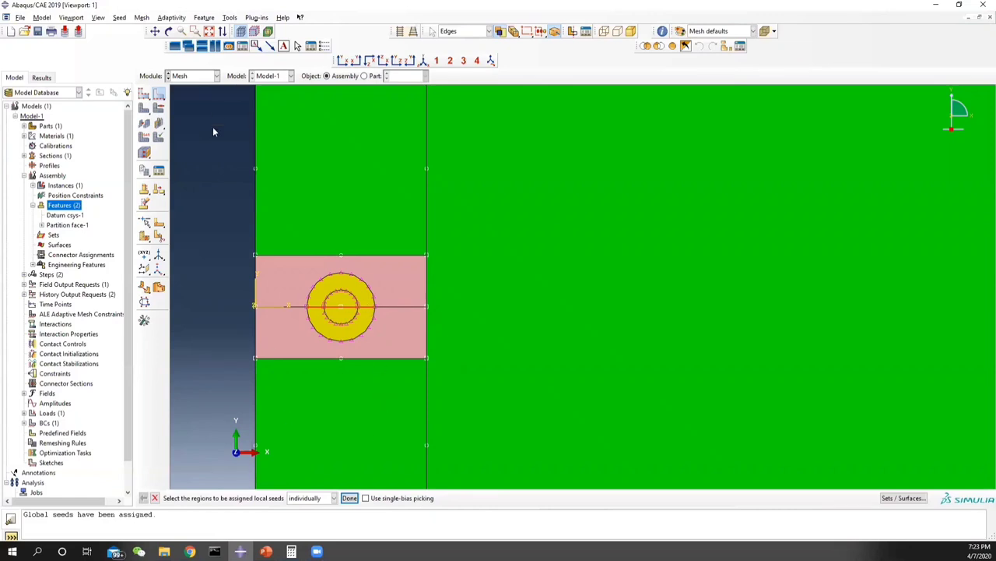
{"action": "left_click", "coordinate": [349, 497]}
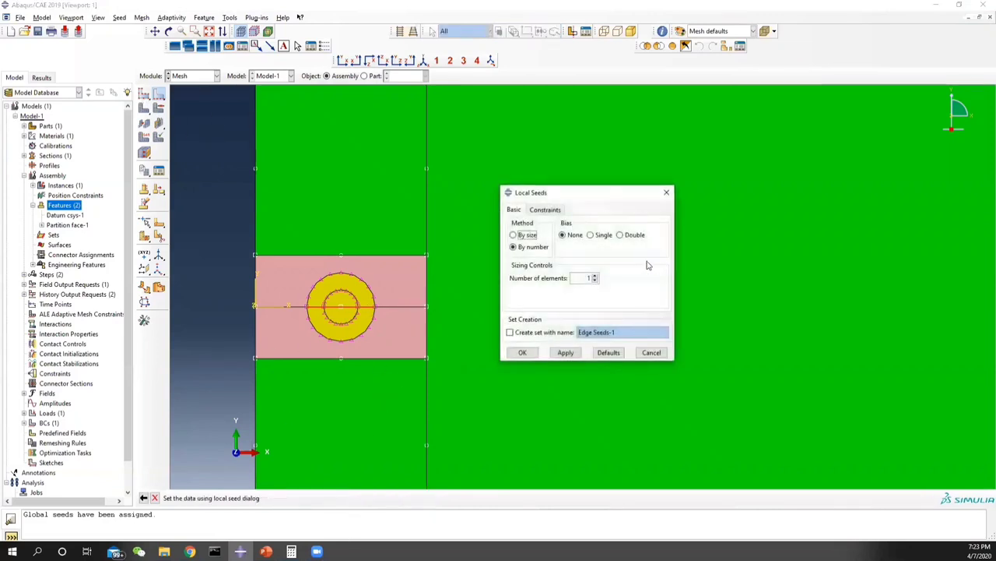
{"action": "double_click", "coordinate": [589, 278]}
{"action": "type", "text": "5"}
{"action": "left_click", "coordinate": [565, 351]}
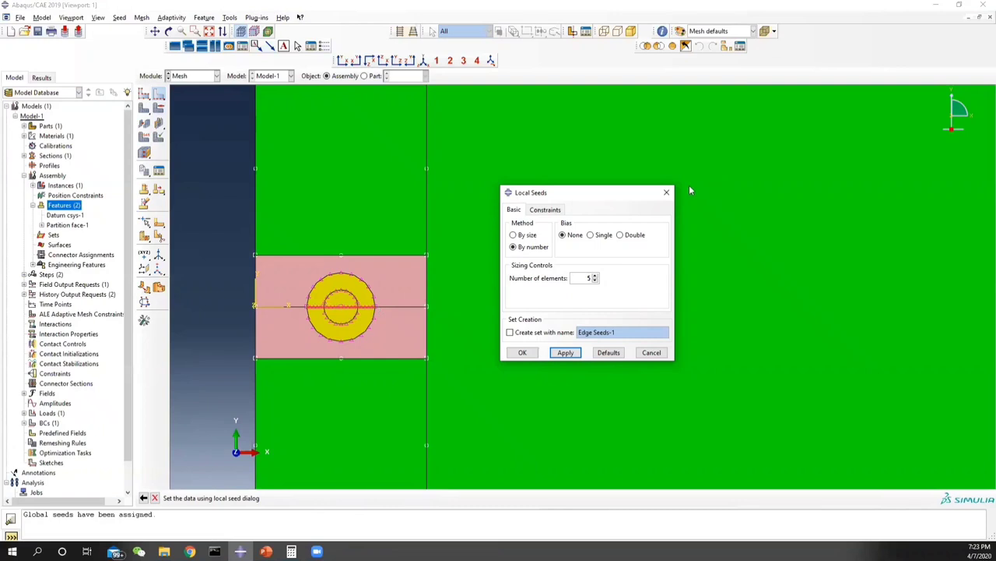
{"action": "left_click", "coordinate": [666, 192]}
Mesh the plate part instance and examine the elements around the crack tip and across the plate.
{"action": "left_click", "coordinate": [145, 108]}
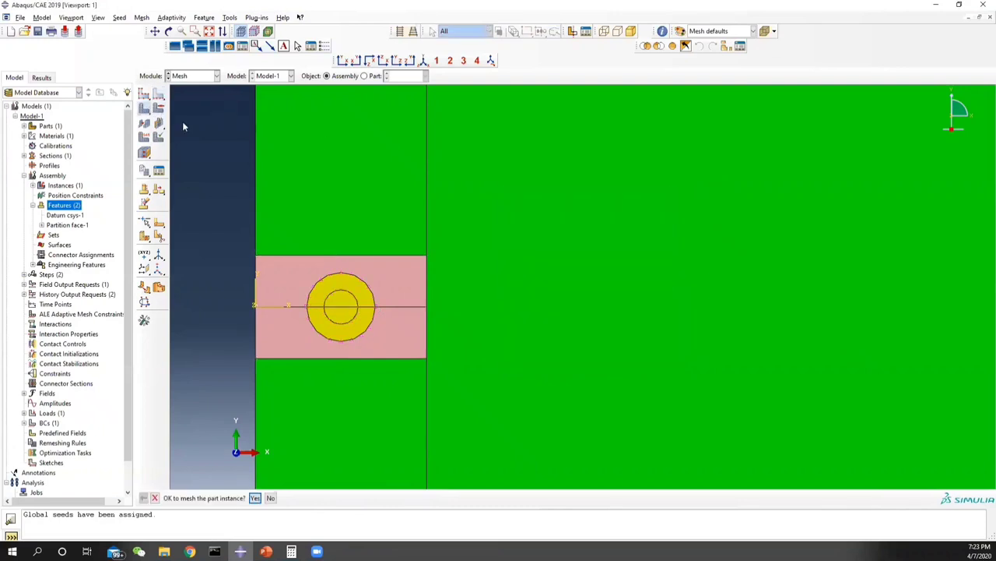
{"action": "left_click", "coordinate": [254, 498]}
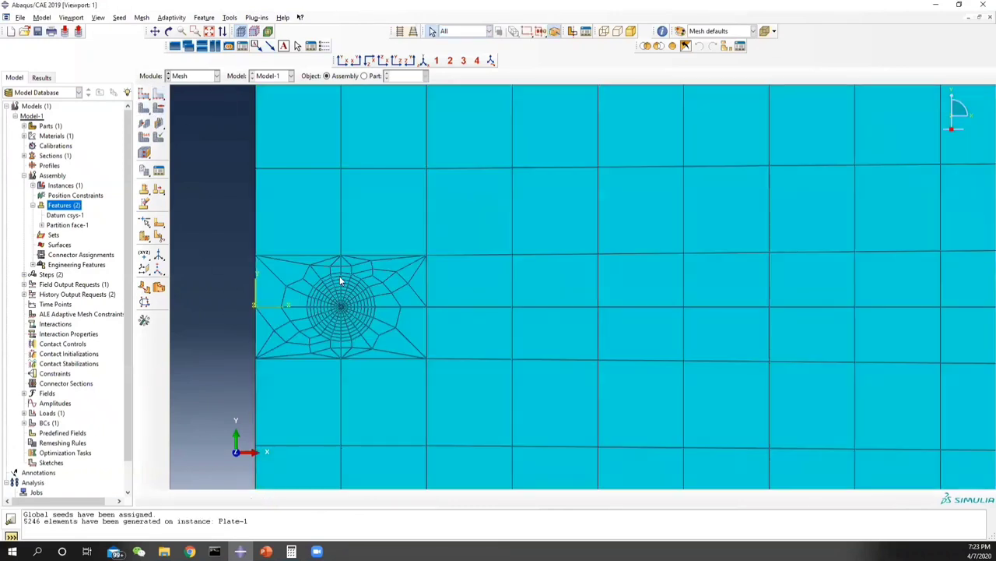
{"action": "scroll", "coordinate": [340, 280], "scroll_direction": "up", "scroll_amount": 4}
{"action": "scroll", "coordinate": [333, 279], "scroll_direction": "down", "scroll_amount": 4}
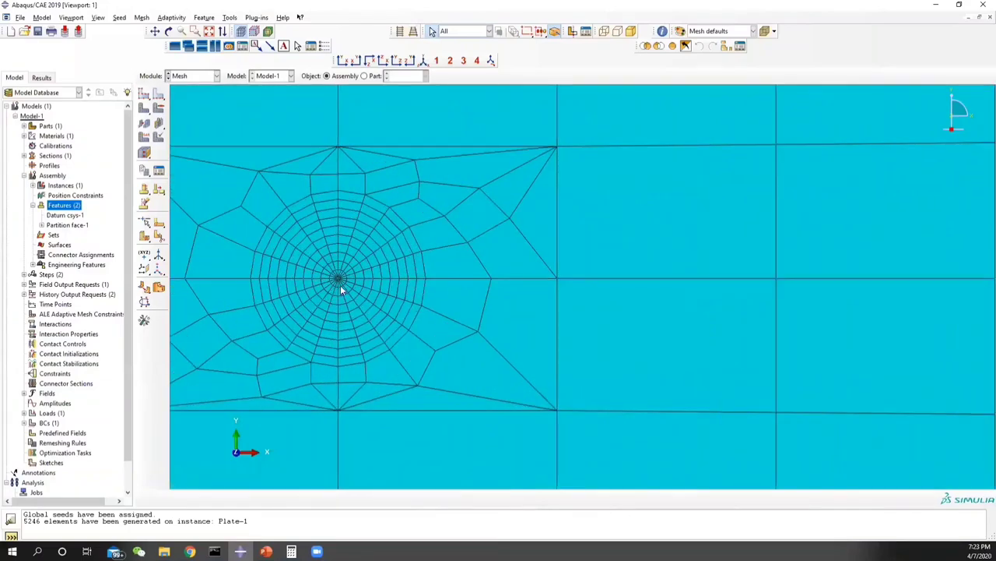
{"action": "scroll", "coordinate": [330, 272], "scroll_direction": "down", "scroll_amount": 1}
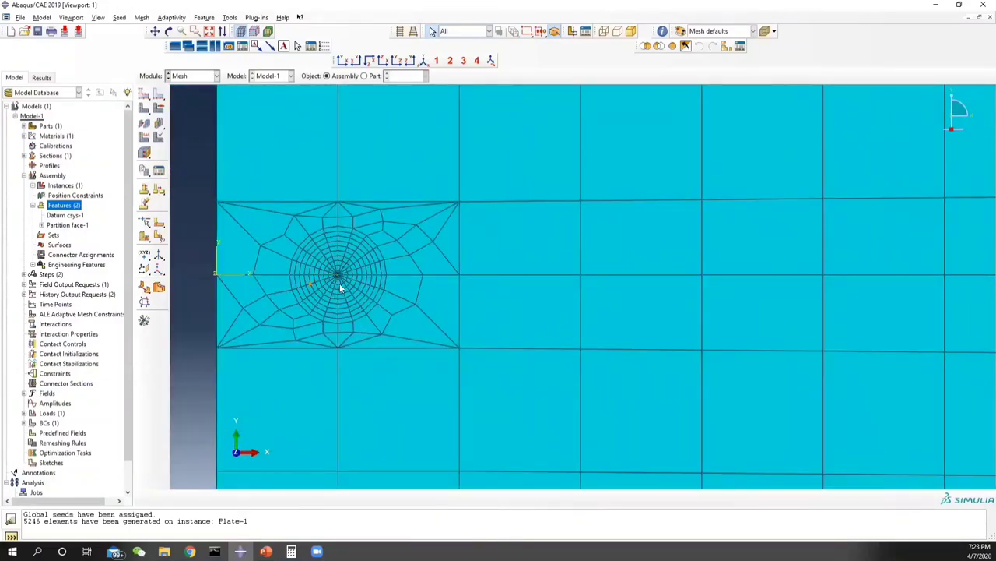
{"action": "scroll", "coordinate": [345, 291], "scroll_direction": "down", "scroll_amount": 2}
{"action": "scroll", "coordinate": [424, 300], "scroll_direction": "down", "scroll_amount": 8}
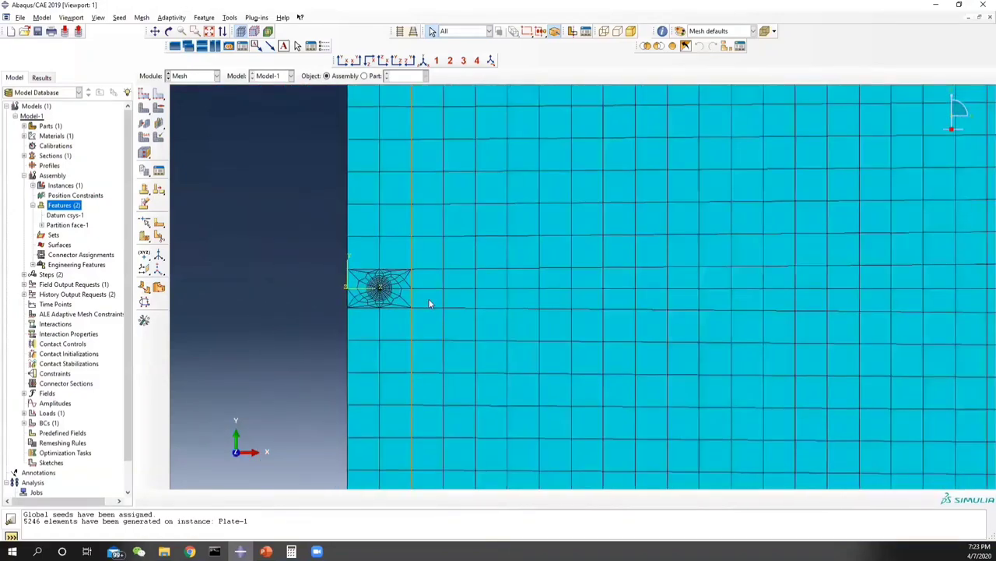
{"action": "scroll", "coordinate": [429, 298], "scroll_direction": "down", "scroll_amount": 4}
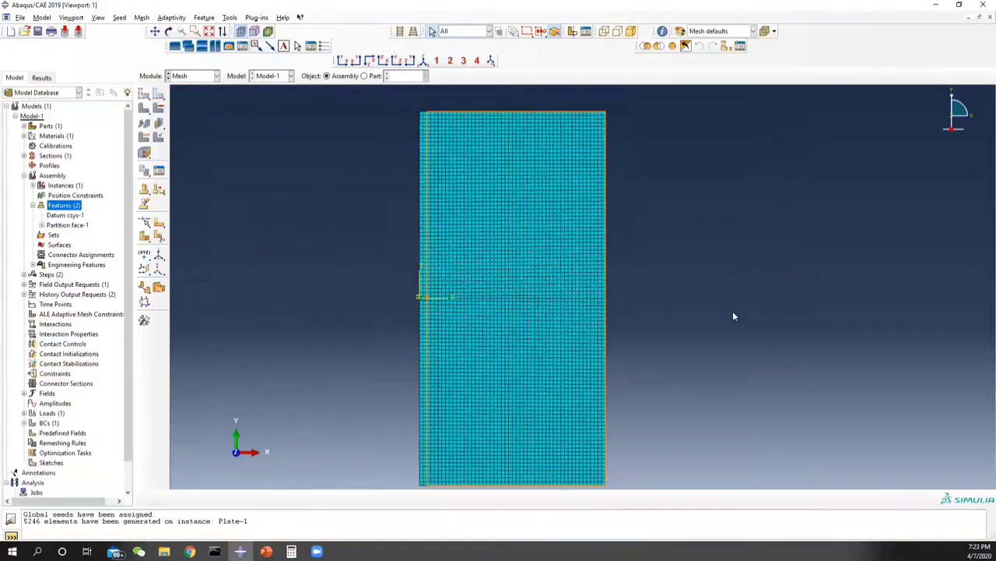
{"action": "middle_click_drag", "start_coordinate": [733, 311], "coordinate": [661, 283]}
{"action": "scroll", "coordinate": [660, 283], "scroll_direction": "down", "scroll_amount": 2}
In the Job module, create a full analysis job named Plate_1 from Model-1 with the default settings.
{"action": "left_click", "coordinate": [194, 77]}
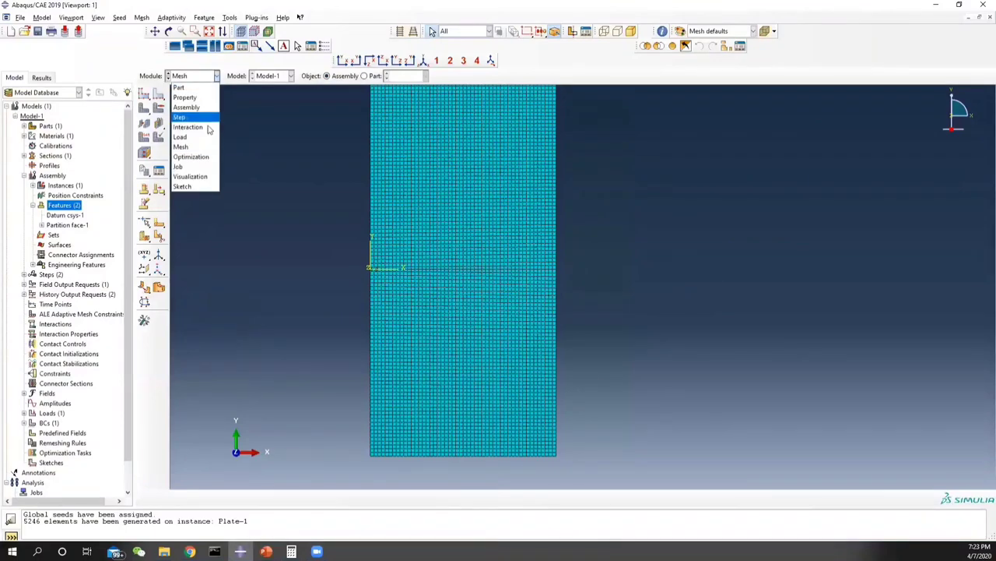
{"action": "left_click", "coordinate": [190, 167]}
{"action": "left_click", "coordinate": [159, 94]}
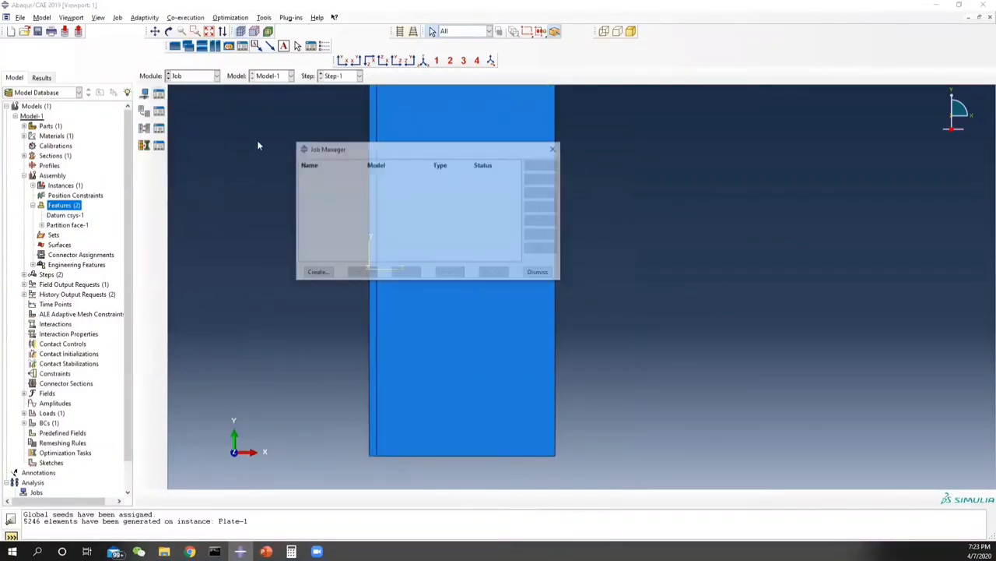
{"action": "left_click", "coordinate": [317, 273]}
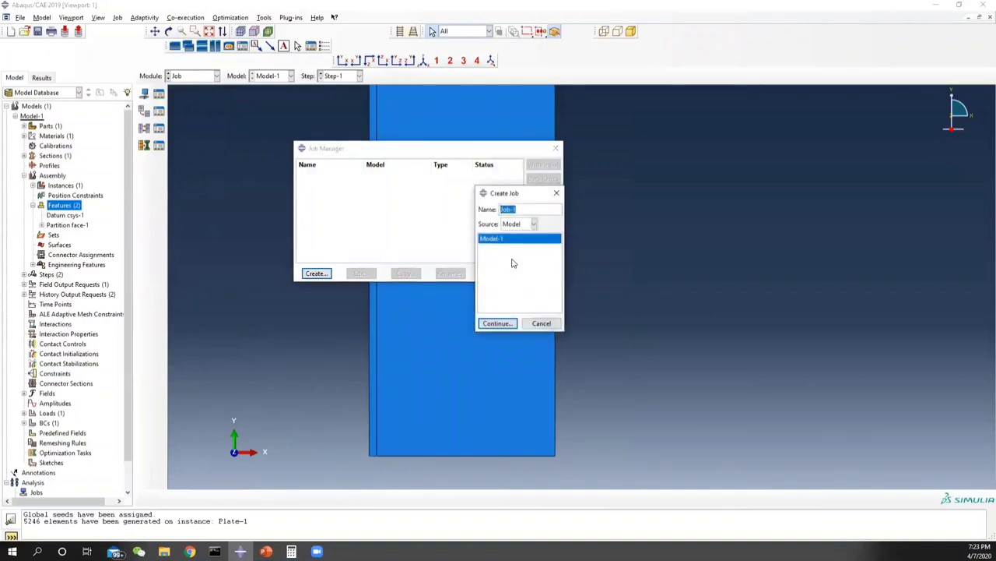
{"action": "type", "text": "Plate_1"}
{"action": "left_click", "coordinate": [498, 323]}
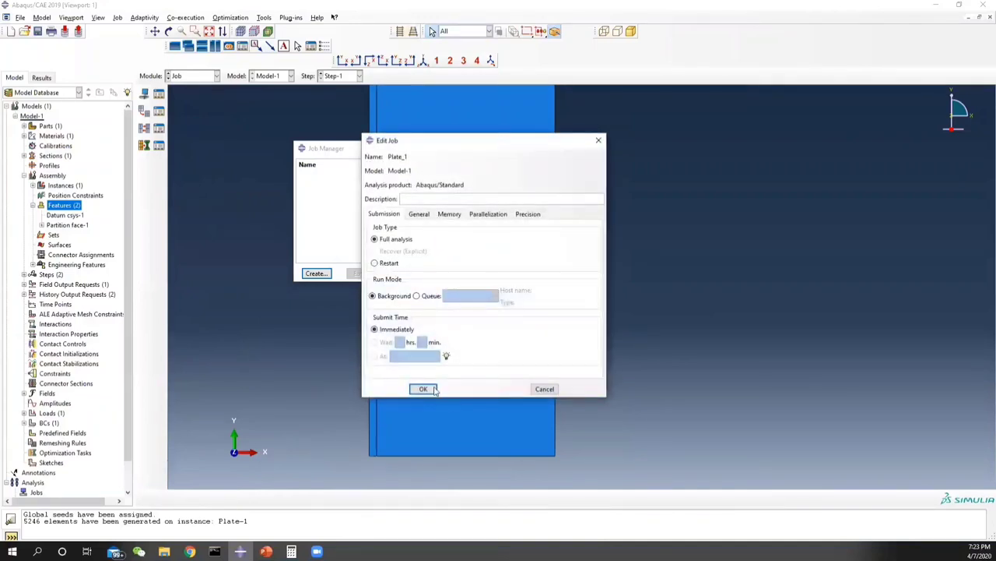
{"action": "left_click", "coordinate": [433, 390]}
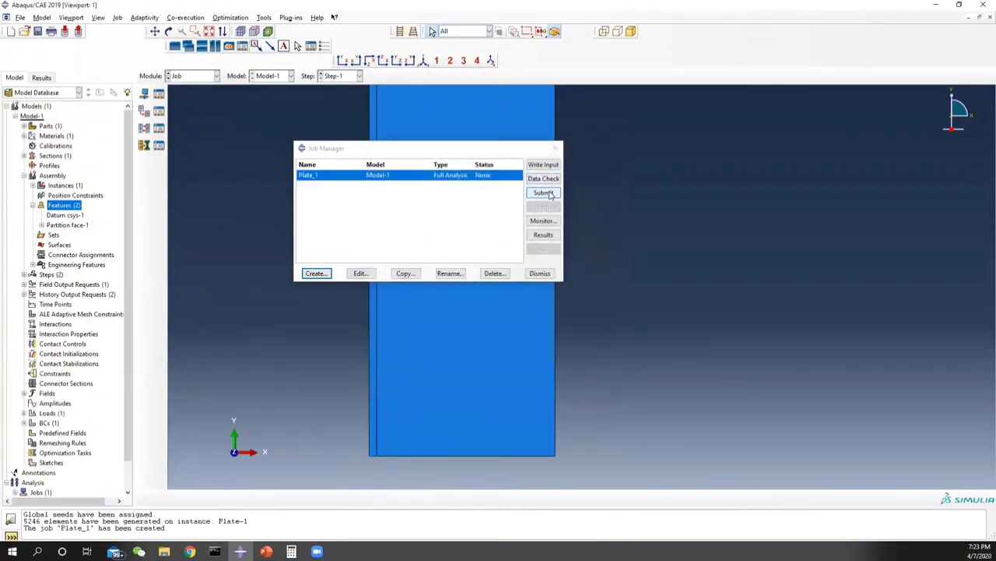
Submit the Plate_1 job, check its progress in the job monitor, and close the monitor.
{"action": "left_click", "coordinate": [543, 192]}
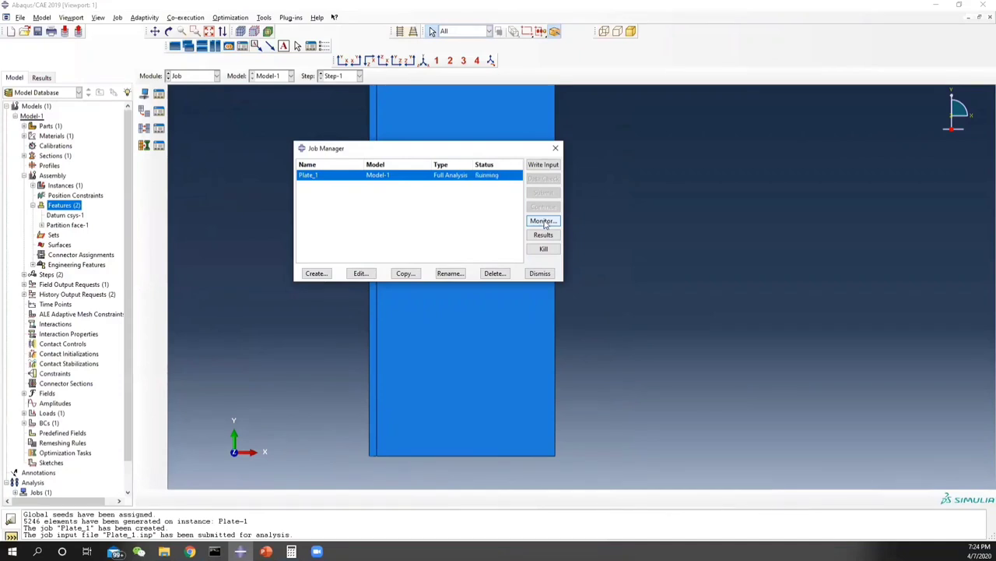
{"action": "left_click", "coordinate": [544, 221]}
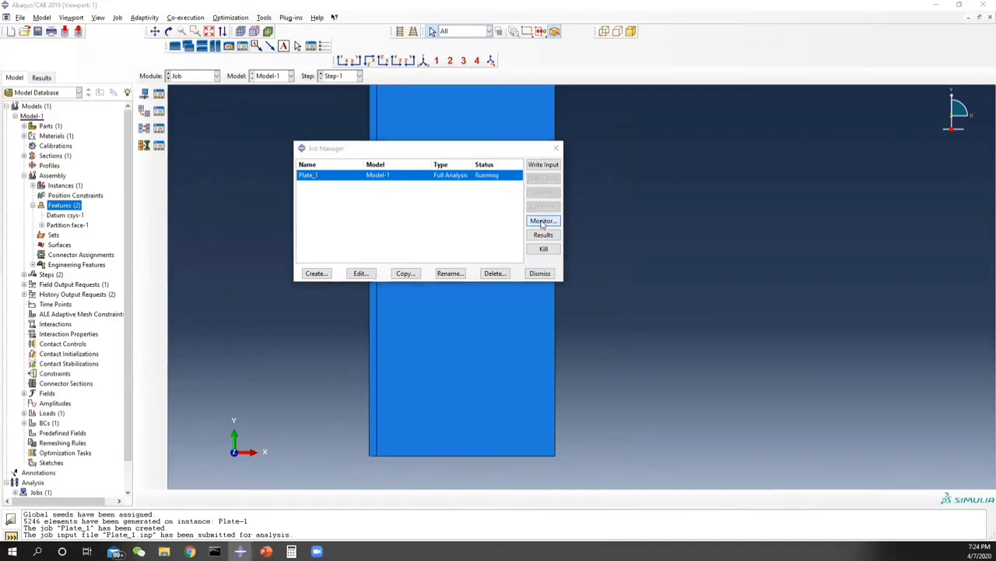
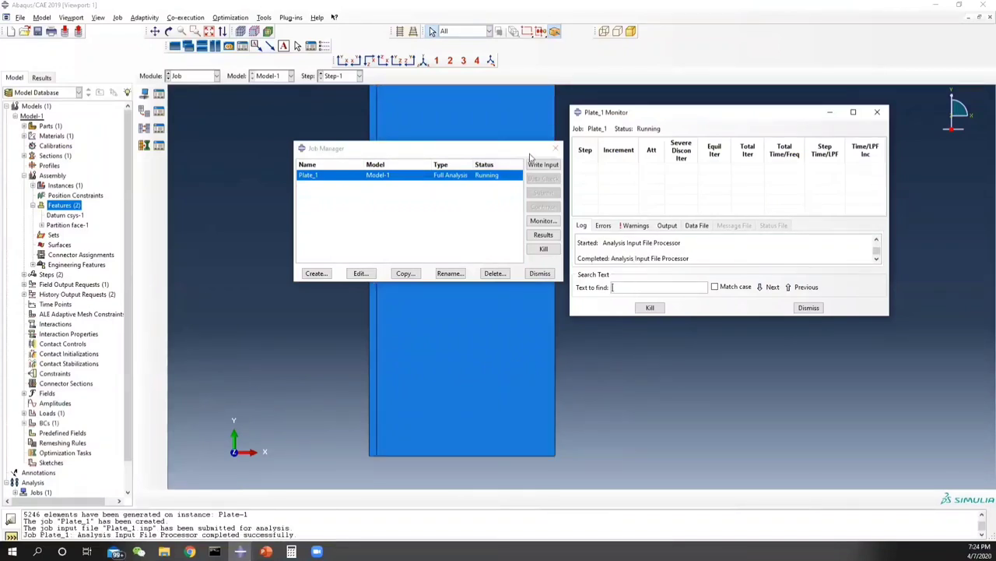
{"action": "left_click", "coordinate": [878, 112]}
Switch to the Assembly module and examine the partition lines around the crack tip.
{"action": "left_click", "coordinate": [204, 78]}
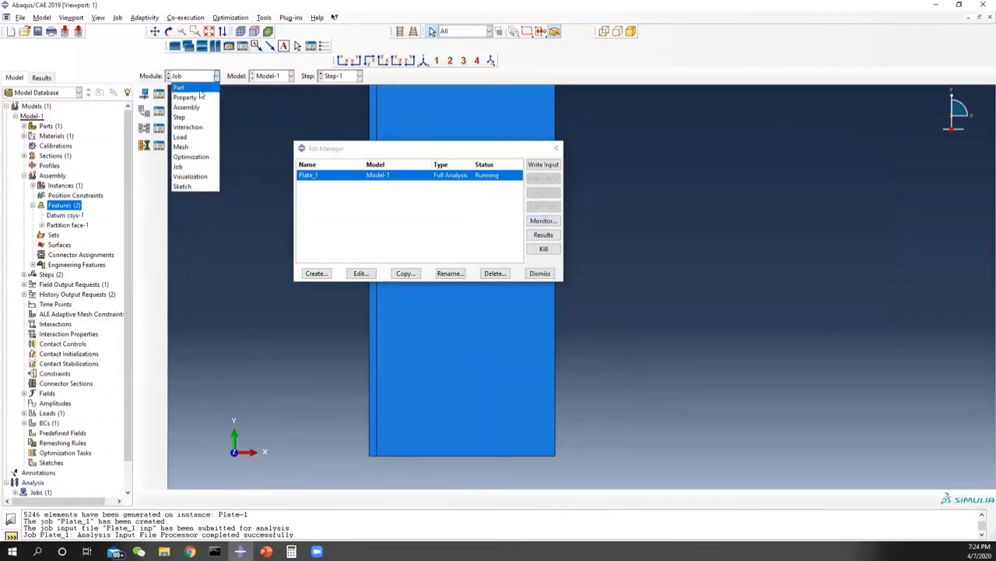
{"action": "left_click", "coordinate": [190, 108]}
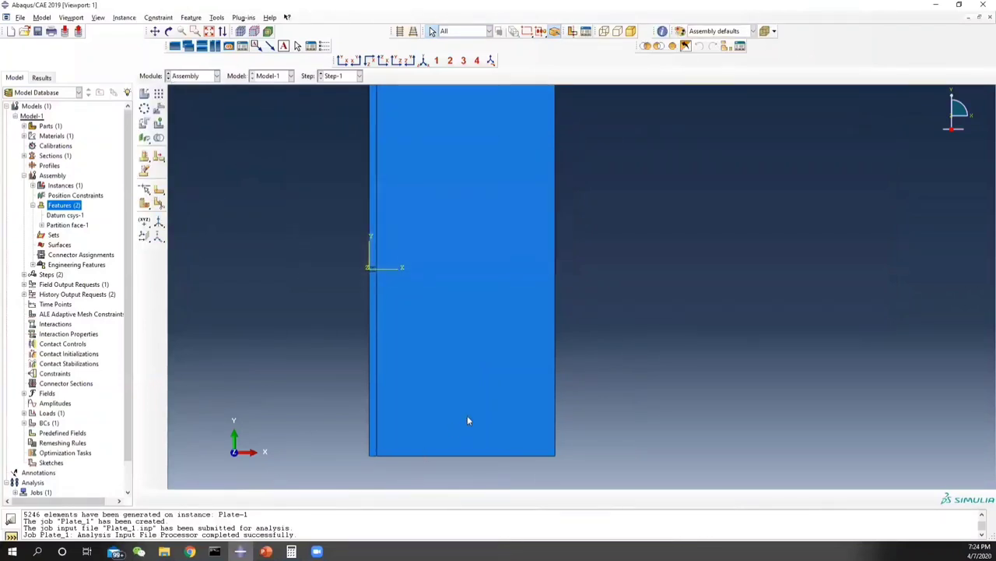
{"action": "scroll", "coordinate": [90, 258], "scroll_direction": "down", "scroll_amount": 1}
{"action": "scroll", "coordinate": [90, 259], "scroll_direction": "down", "scroll_amount": 1}
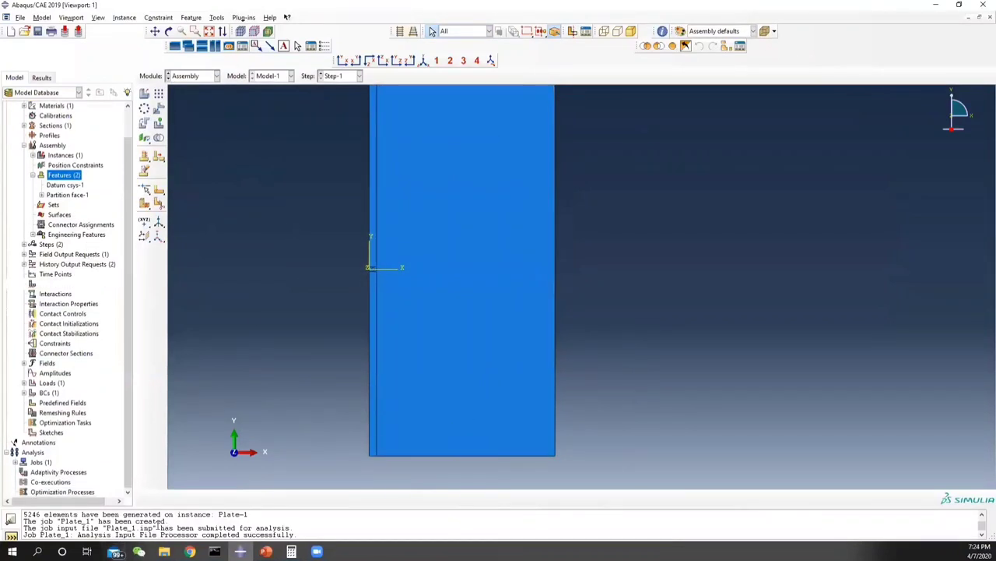
{"action": "scroll", "coordinate": [101, 288], "scroll_direction": "up", "scroll_amount": 2}
{"action": "scroll", "coordinate": [384, 234], "scroll_direction": "up", "scroll_amount": 8}
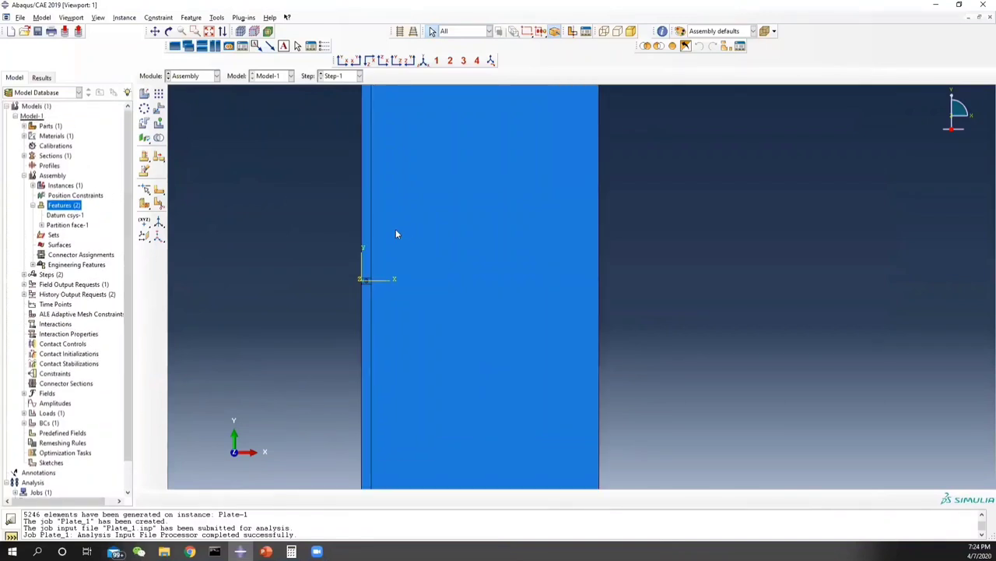
{"action": "scroll", "coordinate": [371, 279], "scroll_direction": "up", "scroll_amount": 6}
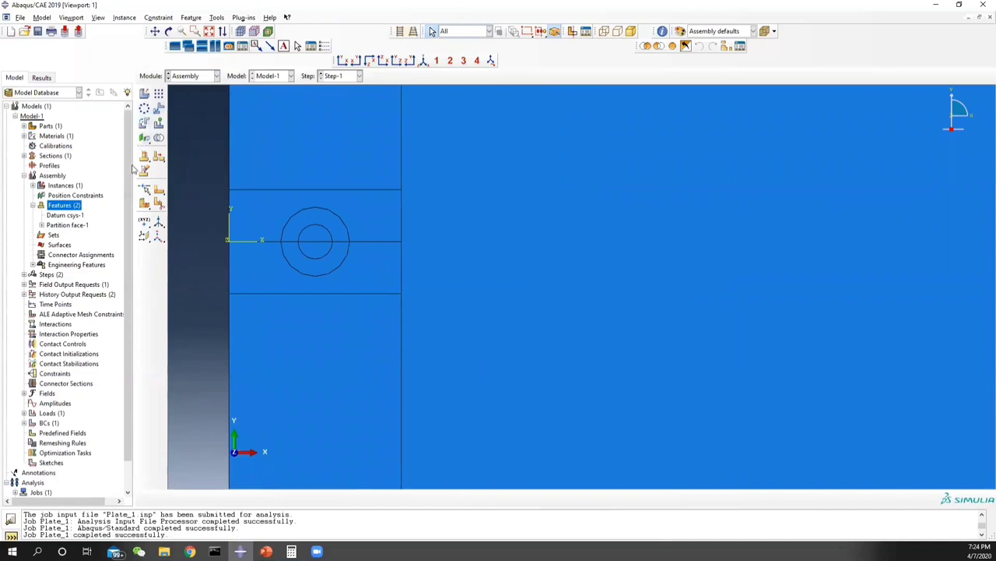
Open the section sketch of Partition face-1 for editing and examine the dimensions locating the crack tip circles.
{"action": "left_click", "coordinate": [42, 225]}
{"action": "double_click", "coordinate": [75, 235]}
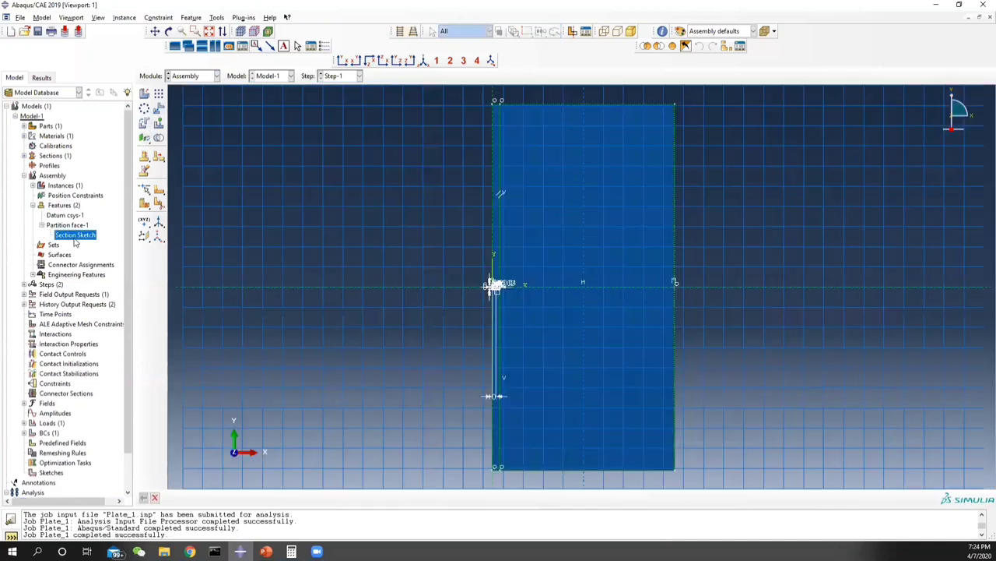
{"action": "scroll", "coordinate": [507, 309], "scroll_direction": "up", "scroll_amount": 8}
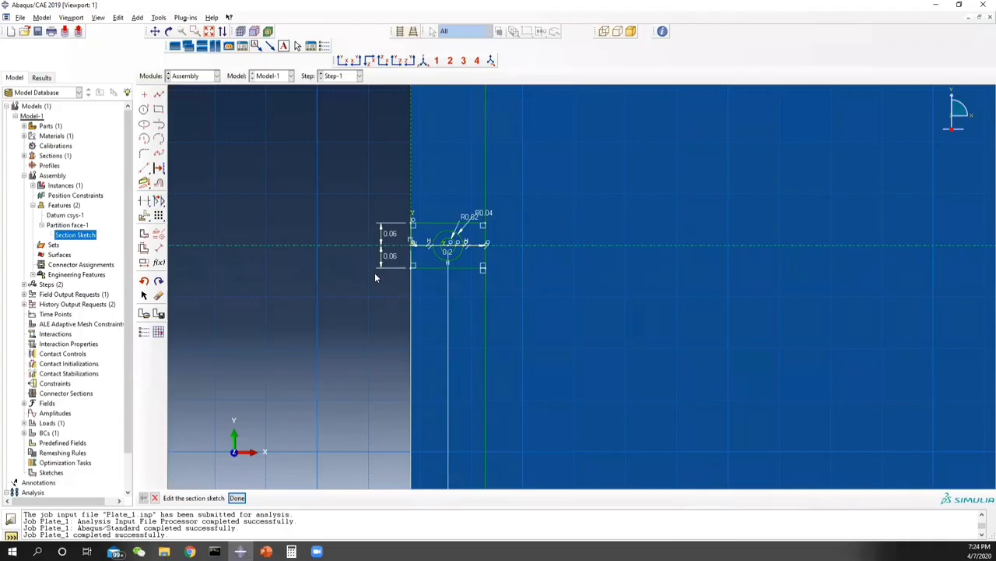
{"action": "scroll", "coordinate": [461, 246], "scroll_direction": "up", "scroll_amount": 5}
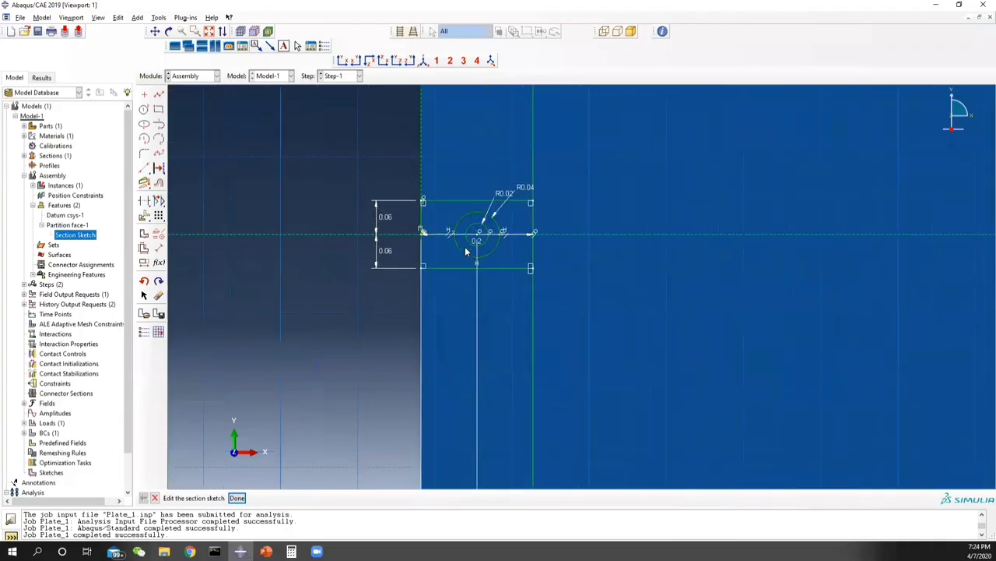
{"action": "scroll", "coordinate": [461, 246], "scroll_direction": "down", "scroll_amount": 6}
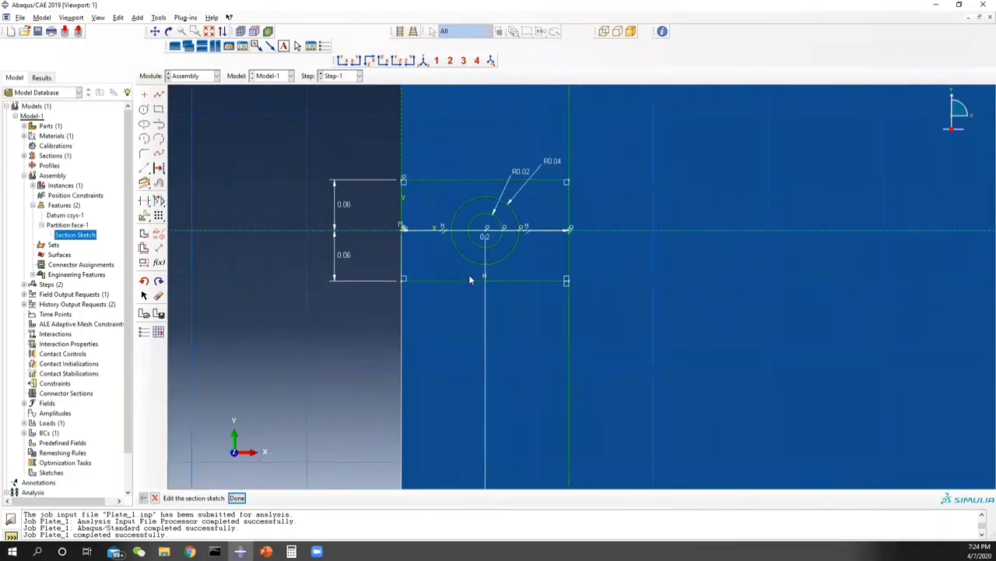
{"action": "scroll", "coordinate": [505, 366], "scroll_direction": "down", "scroll_amount": 2}
{"action": "scroll", "coordinate": [483, 224], "scroll_direction": "down", "scroll_amount": 4}
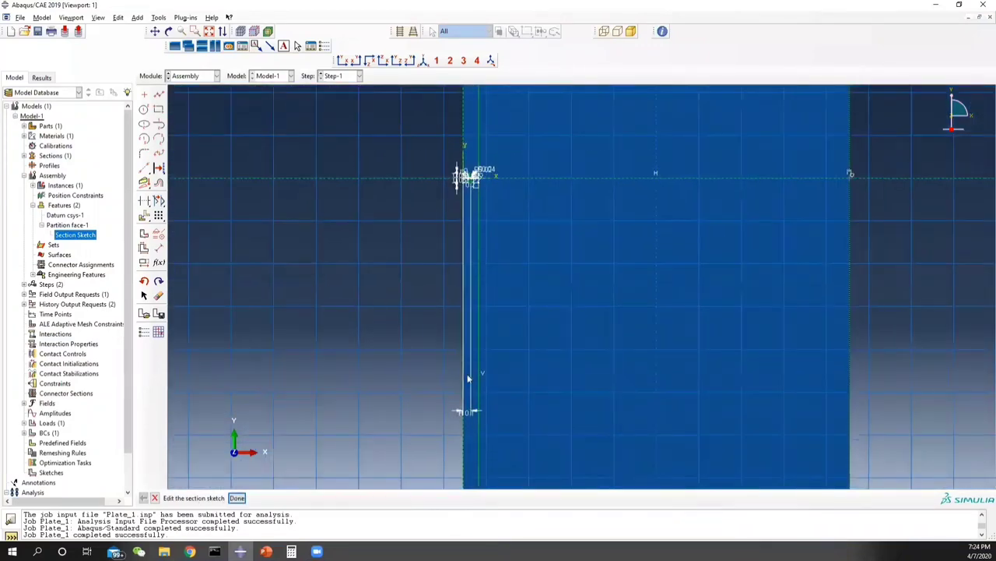
{"action": "scroll", "coordinate": [467, 409], "scroll_direction": "up", "scroll_amount": 5}
{"action": "scroll", "coordinate": [467, 383], "scroll_direction": "up", "scroll_amount": 2}
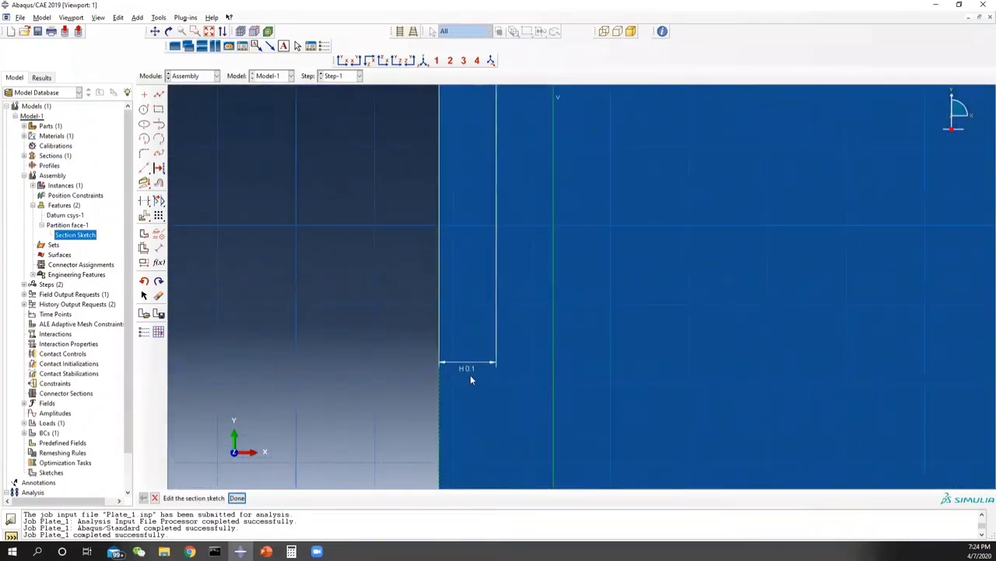
Move the horizontal dimension between the plate edge and the circle centre up to just below the crack tip partition.
{"action": "left_click", "coordinate": [158, 295]}
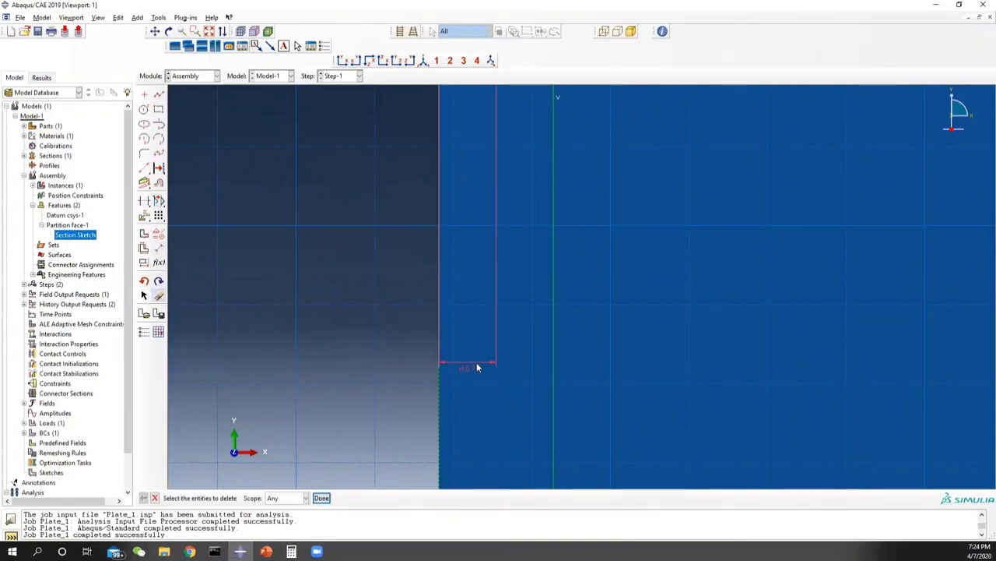
{"action": "left_click", "coordinate": [156, 299]}
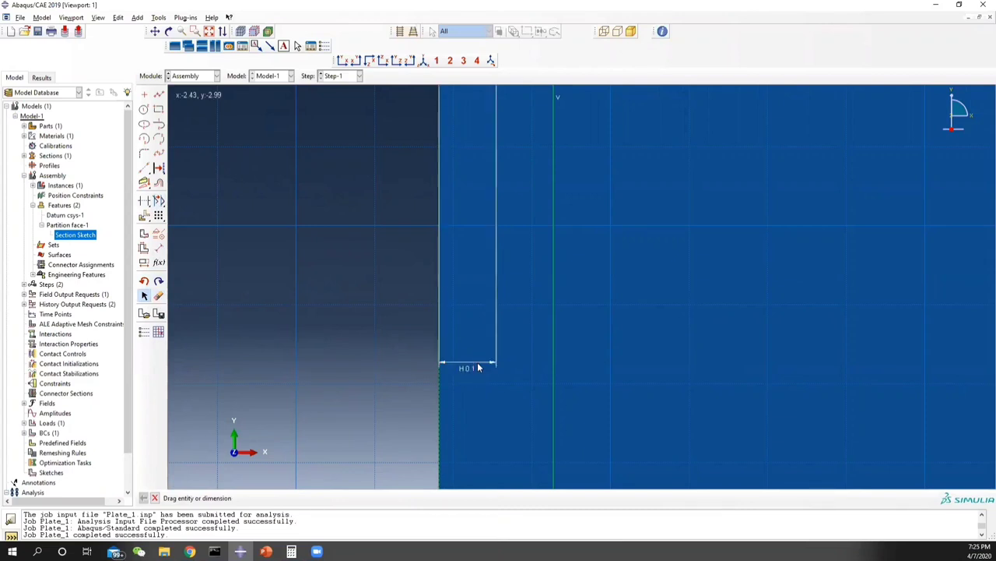
{"action": "left_click_drag", "start_coordinate": [484, 360], "coordinate": [484, 263]}
{"action": "scroll", "coordinate": [484, 270], "scroll_direction": "down", "scroll_amount": 3}
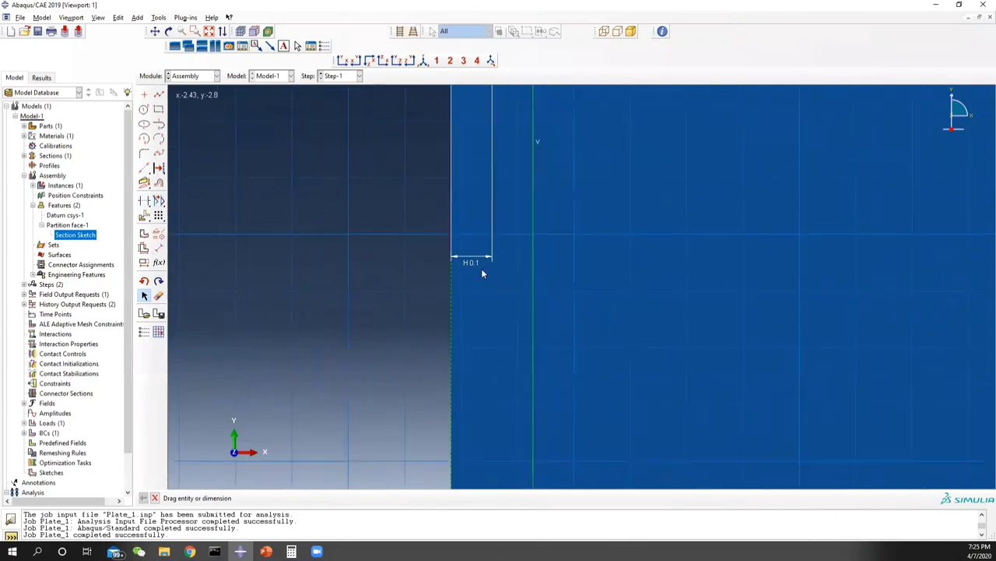
{"action": "middle_click_drag", "start_coordinate": [629, 218], "coordinate": [542, 405], "text": "ctrl+alt"}
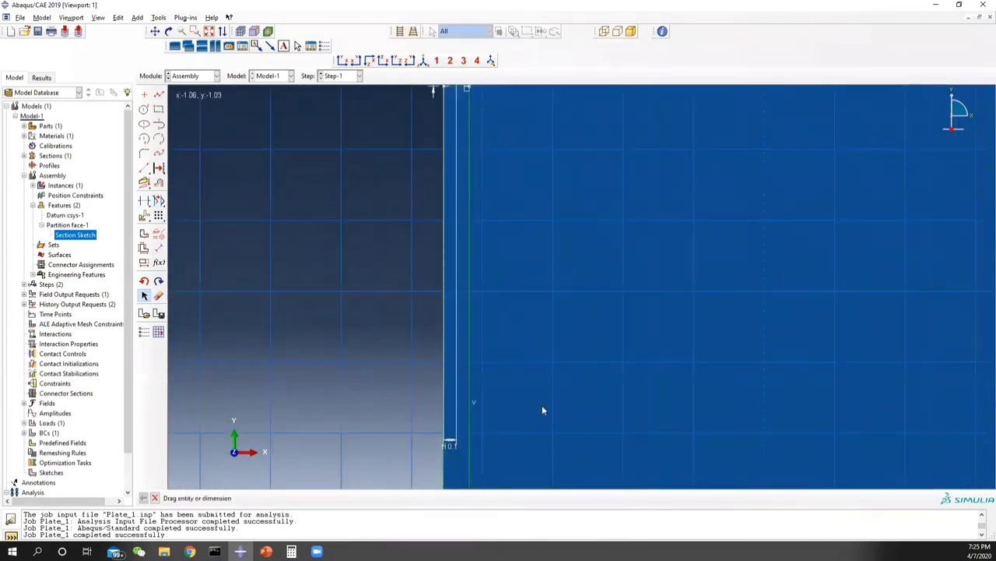
{"action": "scroll", "coordinate": [503, 433], "scroll_direction": "down", "scroll_amount": 1}
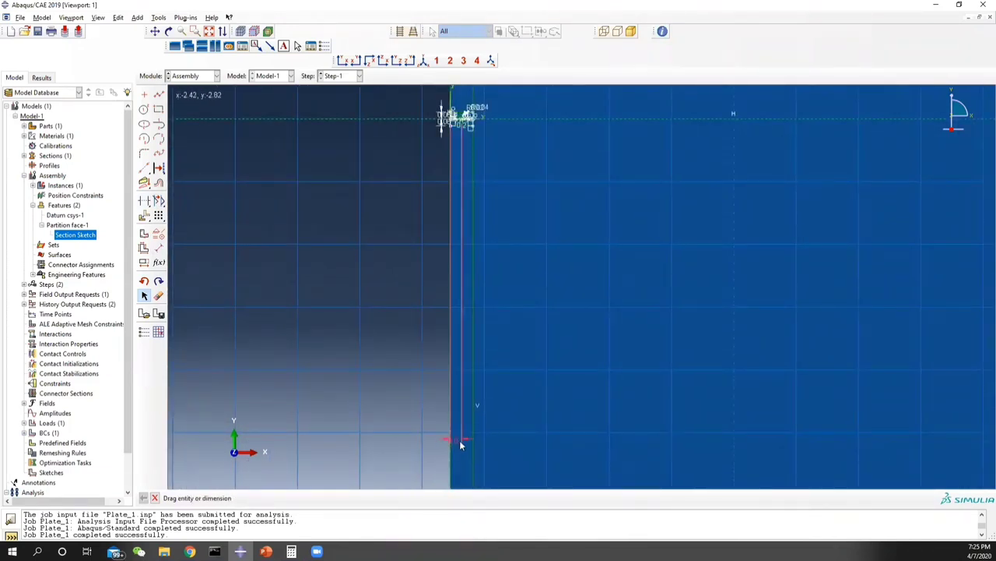
{"action": "left_click_drag", "start_coordinate": [459, 439], "coordinate": [474, 187]}
{"action": "scroll", "coordinate": [499, 116], "scroll_direction": "up", "scroll_amount": 4}
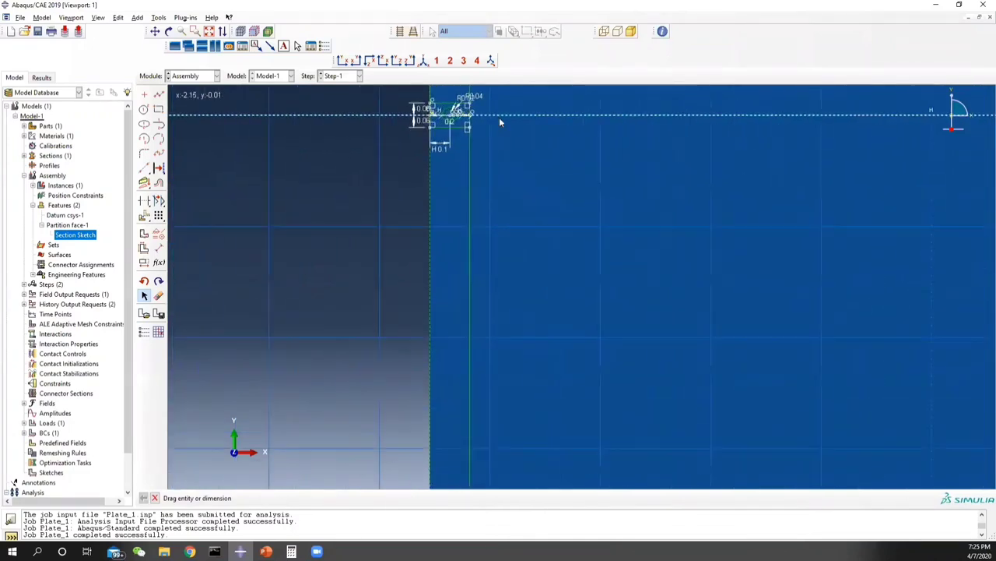
{"action": "scroll", "coordinate": [489, 115], "scroll_direction": "up", "scroll_amount": 2}
{"action": "middle_click_drag", "start_coordinate": [470, 119], "coordinate": [503, 229], "text": "ctrl+alt"}
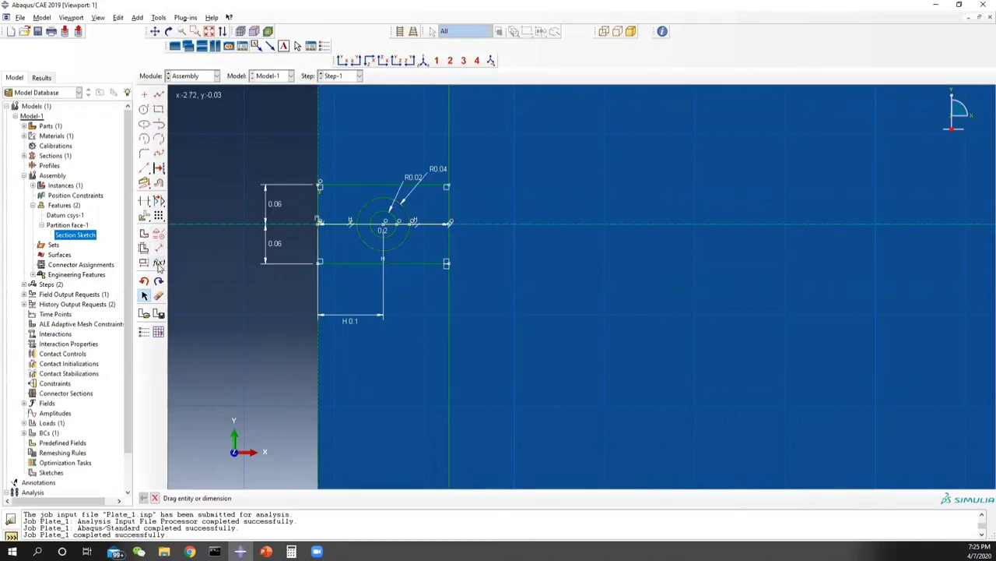
Delete the horizontal dimension between the plate edge and the centre of the crack tip circles.
{"action": "left_click", "coordinate": [158, 298]}
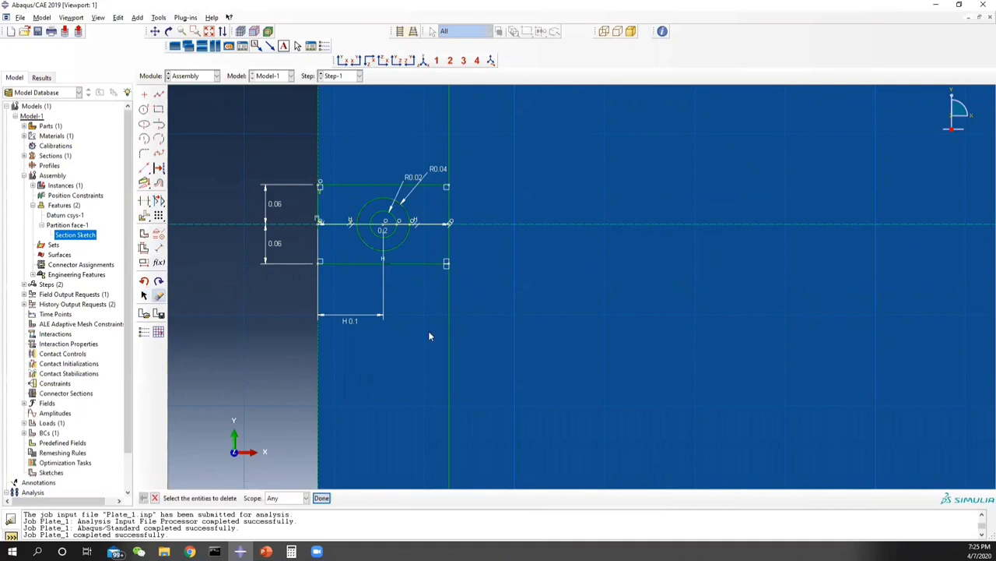
{"action": "left_click", "coordinate": [368, 316]}
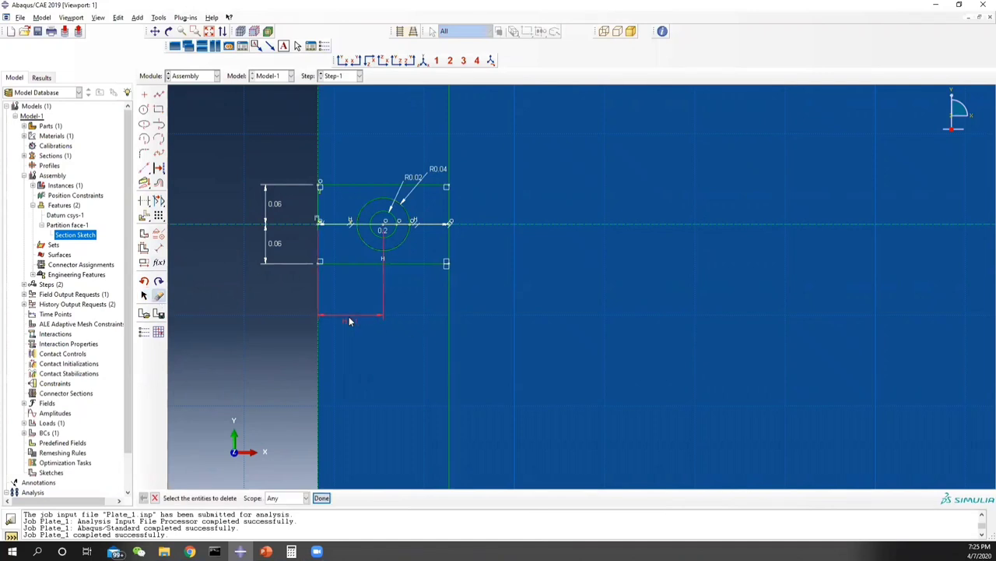
{"action": "left_click", "coordinate": [321, 498]}
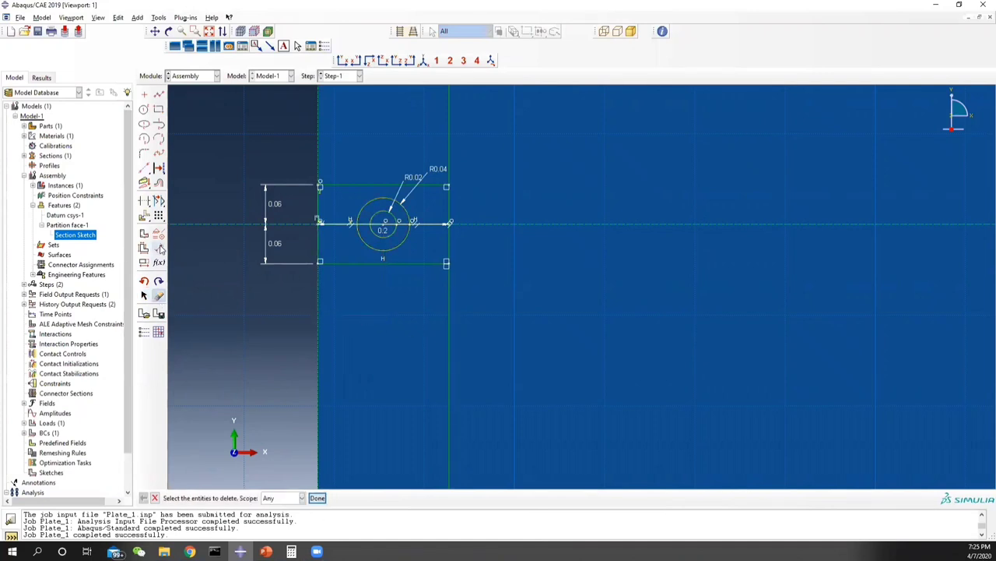
Dimension the distance from the plate edge to the centre of the crack tip circles and set it to 0.12.
{"action": "left_click", "coordinate": [159, 247]}
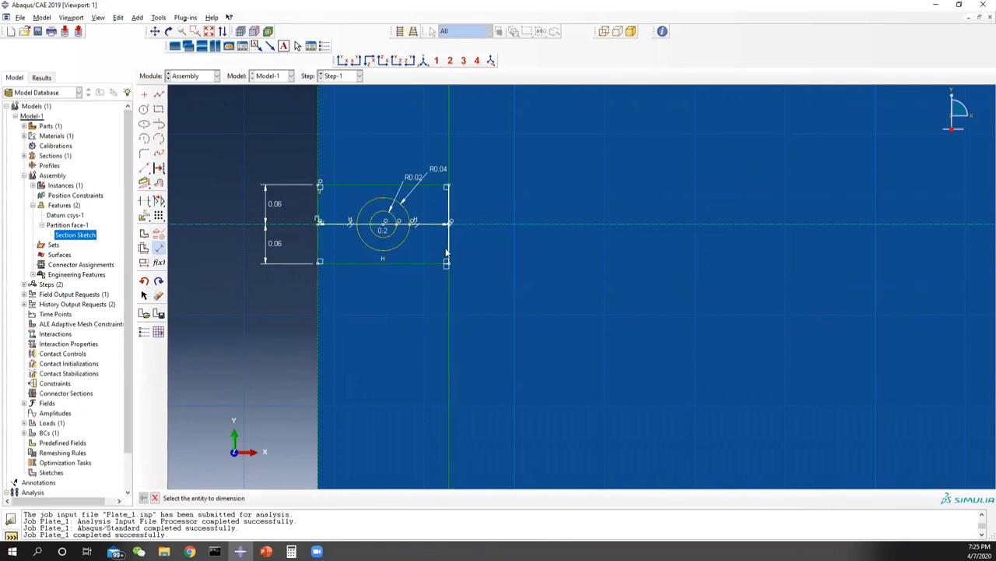
{"action": "left_click", "coordinate": [383, 228]}
{"action": "left_click", "coordinate": [319, 224]}
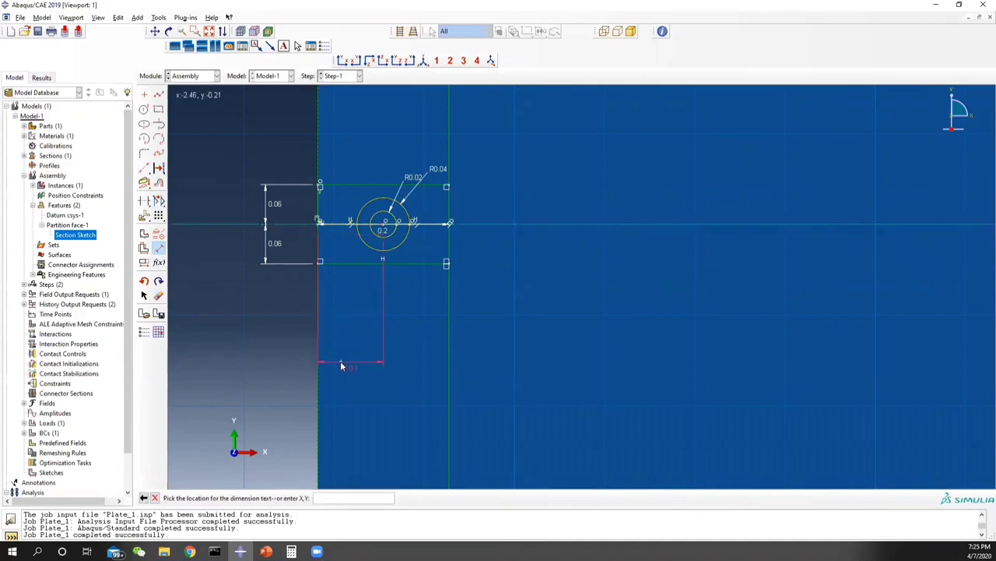
{"action": "left_click", "coordinate": [340, 360]}
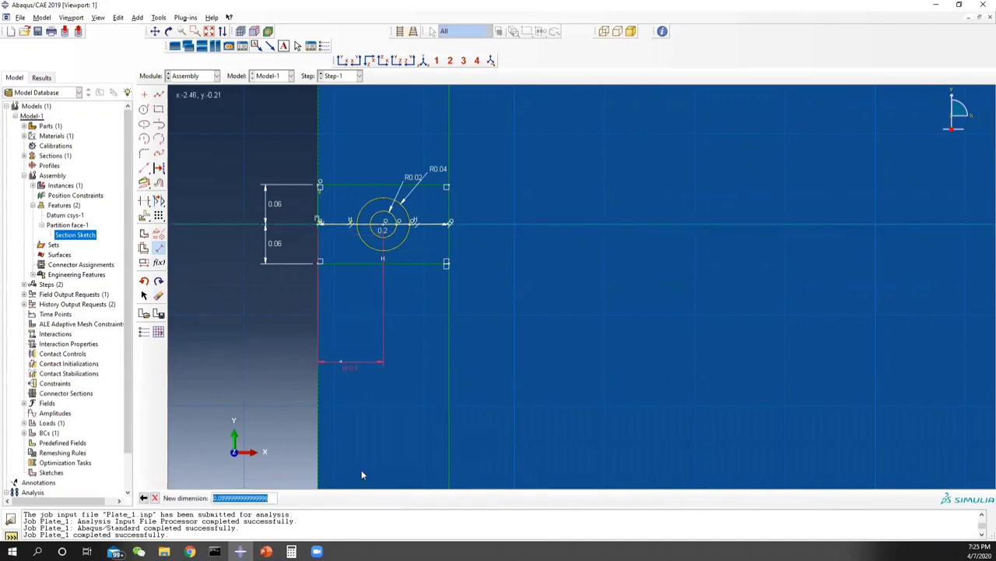
{"action": "type", "text": "0.12"}
{"action": "key", "text": "Return"}
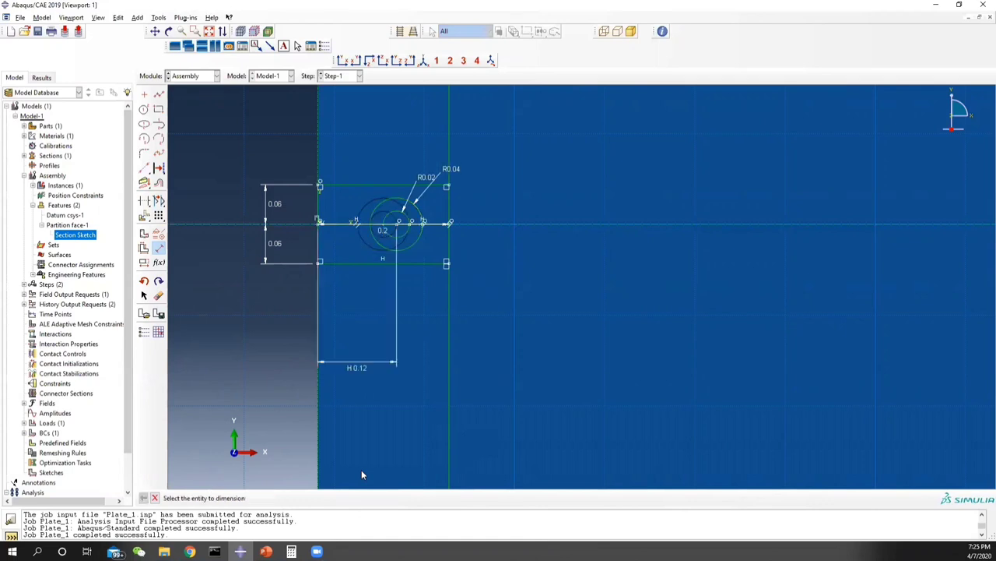
Finish the partition sketch edit and regenerate the assembly features to update the crack tip partition.
{"action": "left_click", "coordinate": [154, 497]}
{"action": "left_click", "coordinate": [237, 499]}
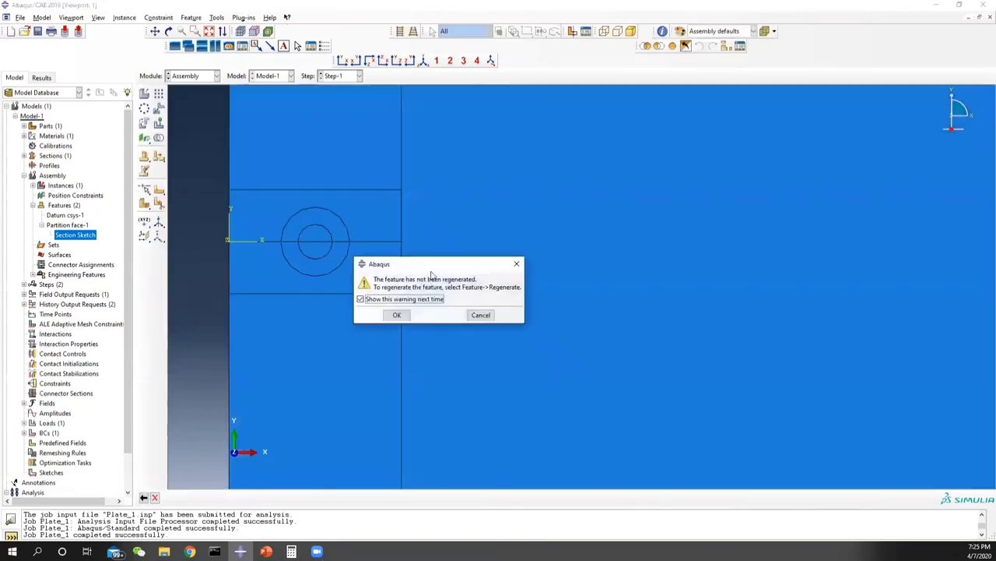
{"action": "left_click", "coordinate": [398, 315]}
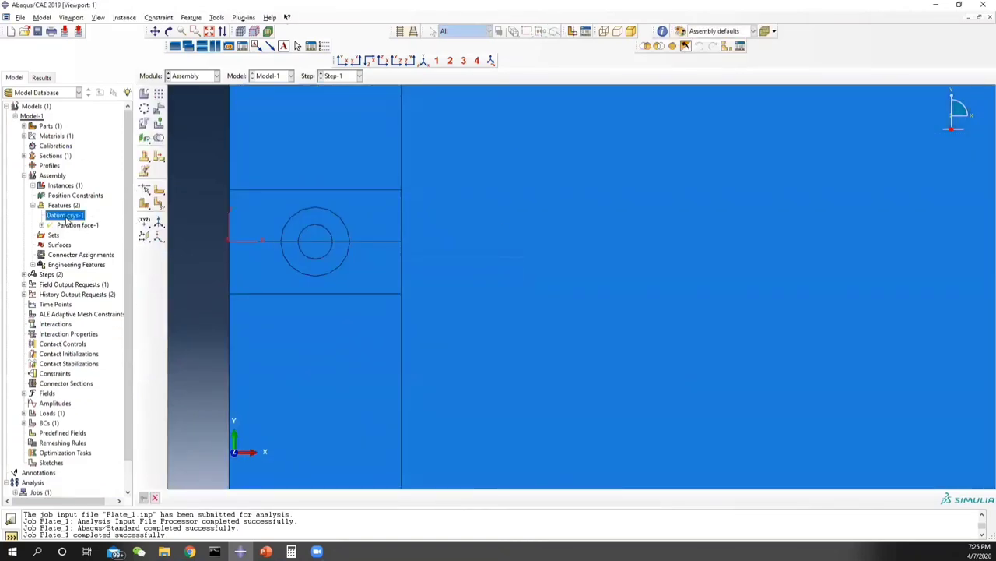
{"action": "left_click", "coordinate": [64, 205]}
{"action": "right_click", "coordinate": [63, 208]}
{"action": "left_click", "coordinate": [102, 223]}
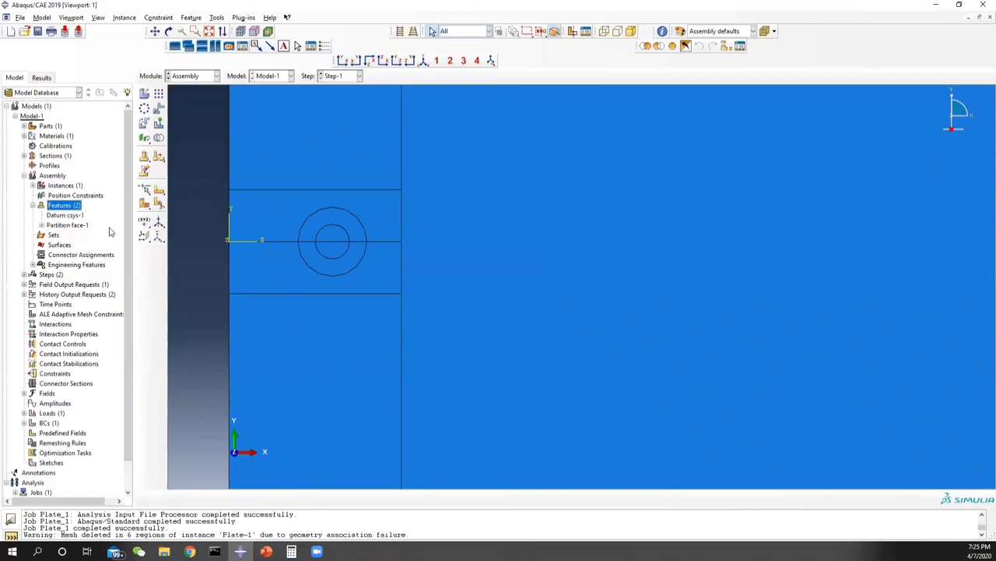
{"action": "right_click", "coordinate": [60, 208]}
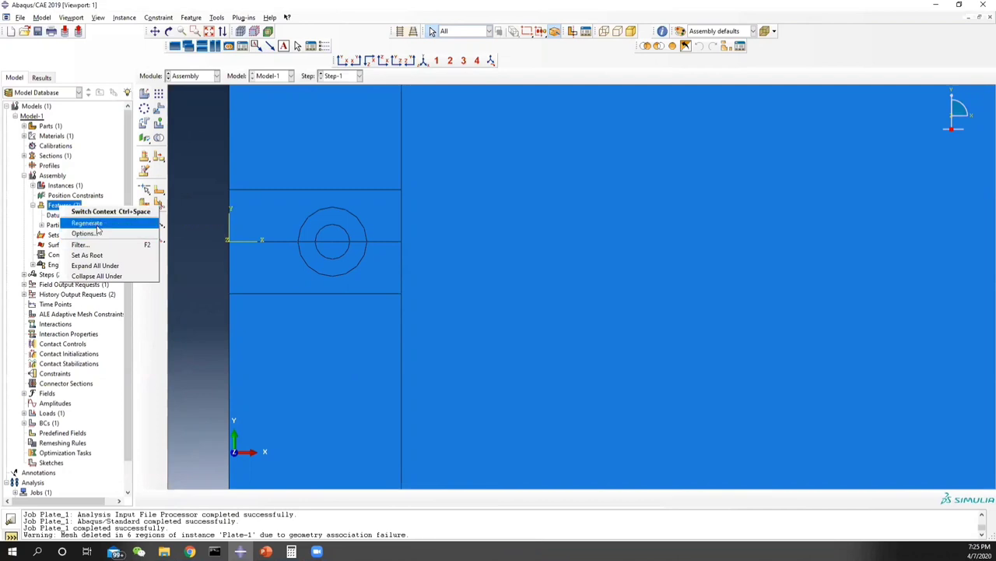
{"action": "left_click", "coordinate": [97, 224]}
{"action": "scroll", "coordinate": [380, 259], "scroll_direction": "up", "scroll_amount": 3}
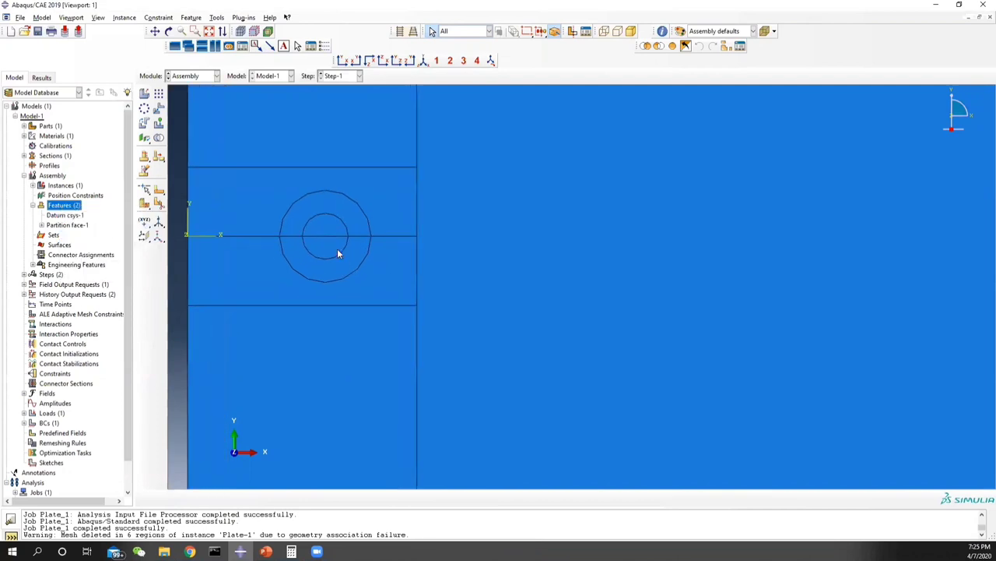
Switch to the Interaction module and check which edges are assigned as the crack seam.
{"action": "left_click", "coordinate": [195, 77]}
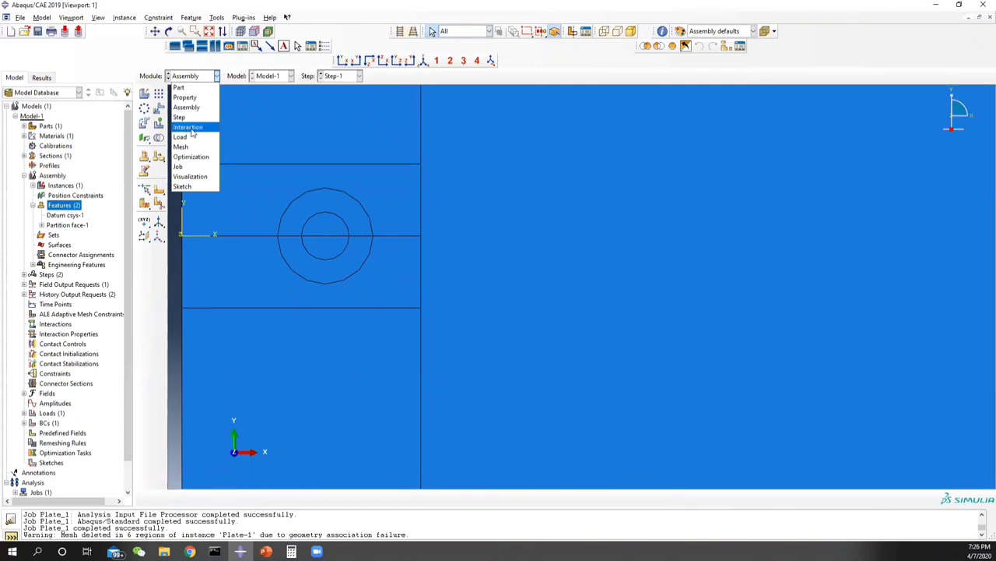
{"action": "left_click", "coordinate": [190, 130]}
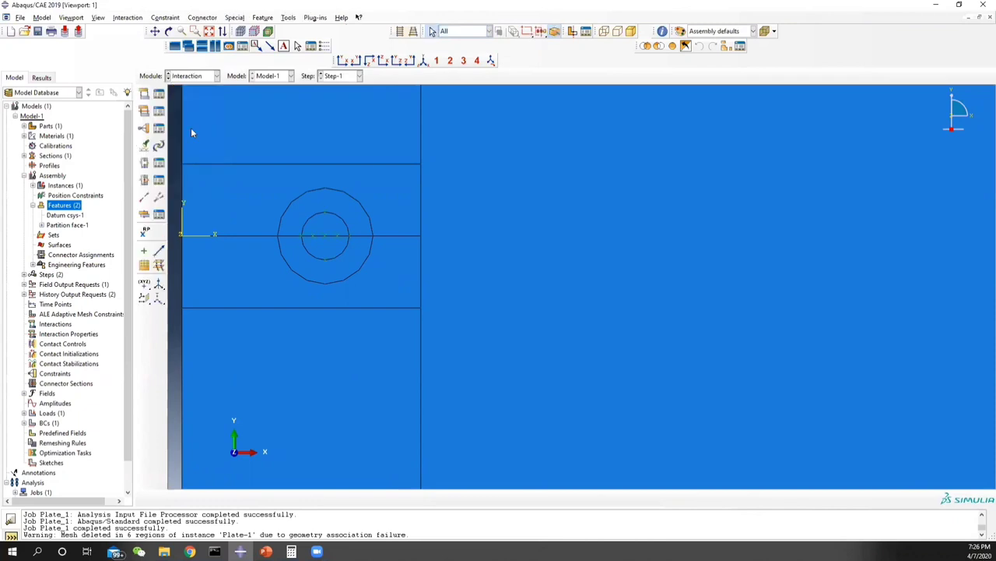
{"action": "left_click", "coordinate": [235, 17]}
{"action": "mouse_move", "coordinate": [246, 39]}
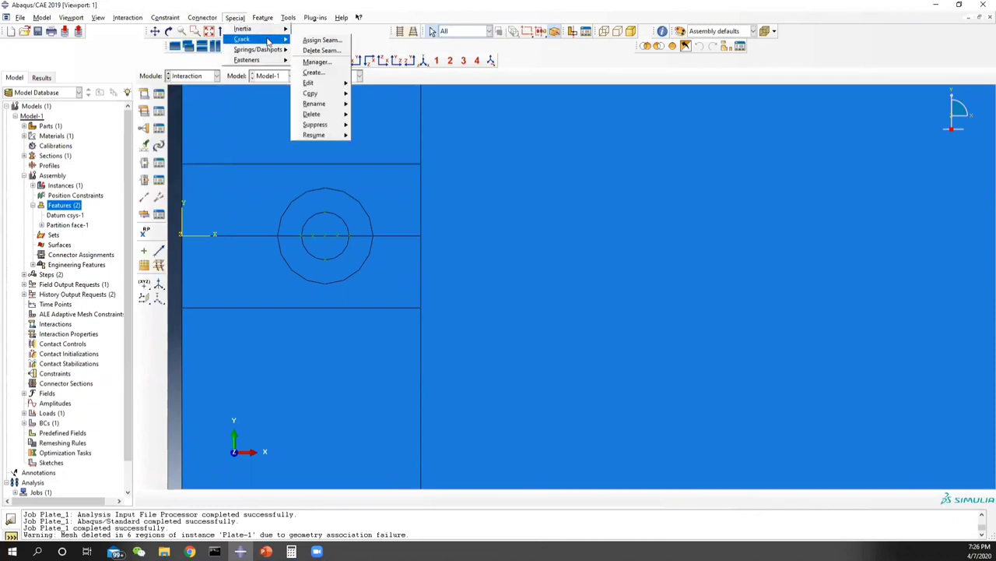
{"action": "left_click", "coordinate": [331, 40]}
{"action": "scroll", "coordinate": [304, 243], "scroll_direction": "up", "scroll_amount": 1}
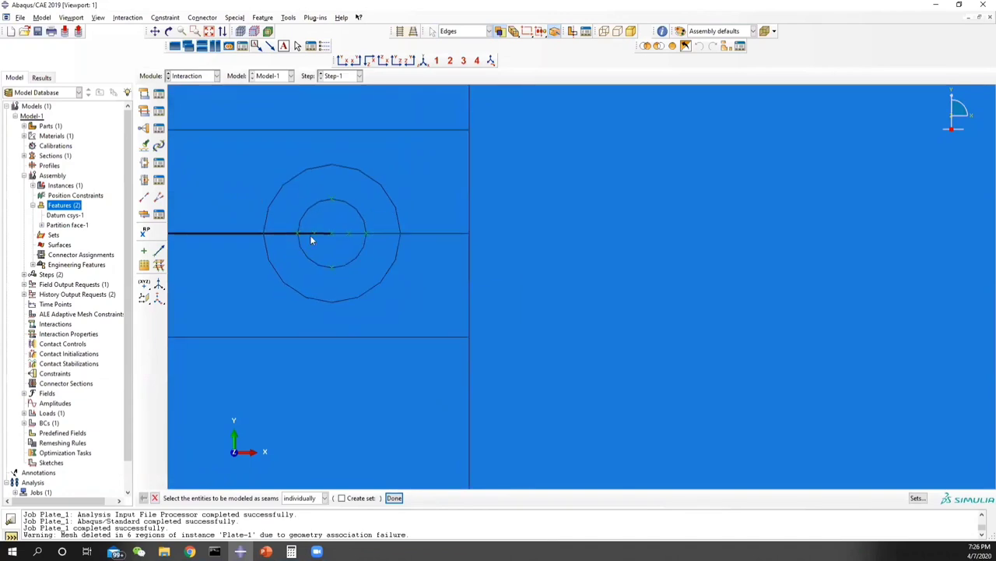
{"action": "scroll", "coordinate": [303, 235], "scroll_direction": "down", "scroll_amount": 2}
{"action": "scroll", "coordinate": [227, 236], "scroll_direction": "up", "scroll_amount": 2}
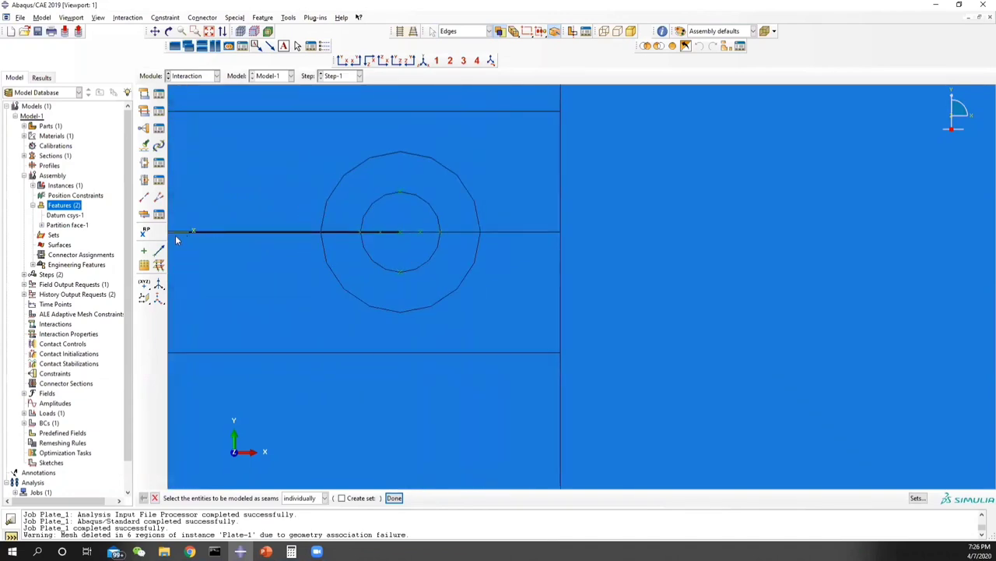
{"action": "scroll", "coordinate": [178, 237], "scroll_direction": "down", "scroll_amount": 2}
{"action": "scroll", "coordinate": [337, 234], "scroll_direction": "up", "scroll_amount": 1}
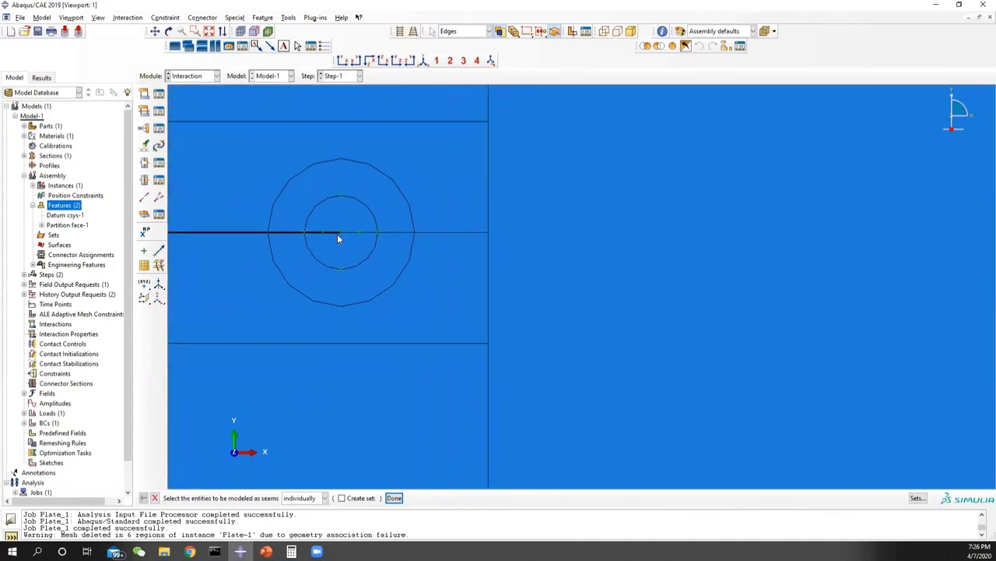
{"action": "scroll", "coordinate": [338, 227], "scroll_direction": "down", "scroll_amount": 1}
Open the Crack-1 definition for review and check its crack front, crack tip, q vector and singularity settings without changing them.
{"action": "left_click", "coordinate": [235, 17]}
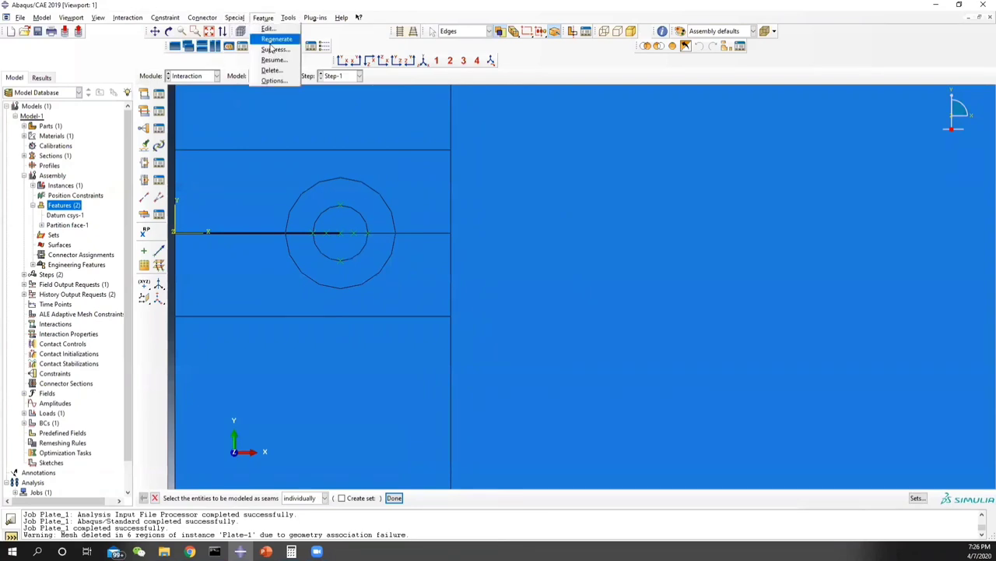
{"action": "left_click", "coordinate": [263, 17]}
{"action": "left_click", "coordinate": [234, 17]}
{"action": "mouse_move", "coordinate": [271, 41]}
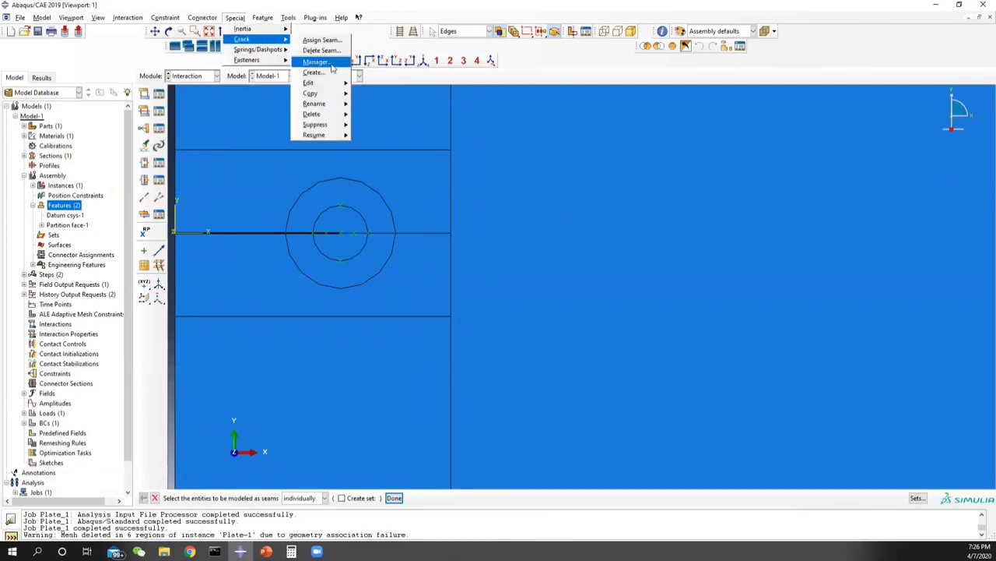
{"action": "left_click", "coordinate": [329, 66]}
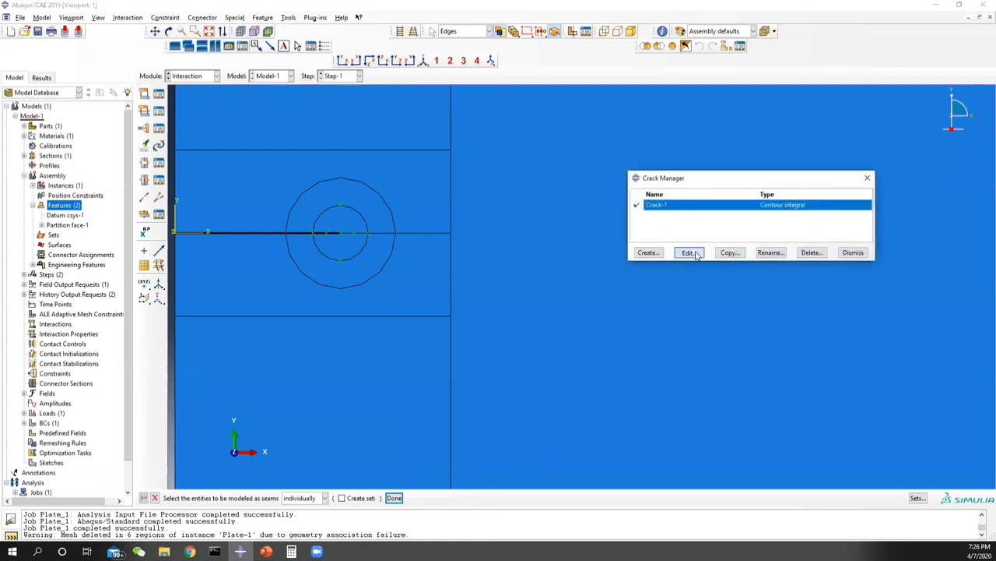
{"action": "left_click", "coordinate": [689, 253]}
{"action": "left_click_drag", "start_coordinate": [414, 138], "coordinate": [523, 141]}
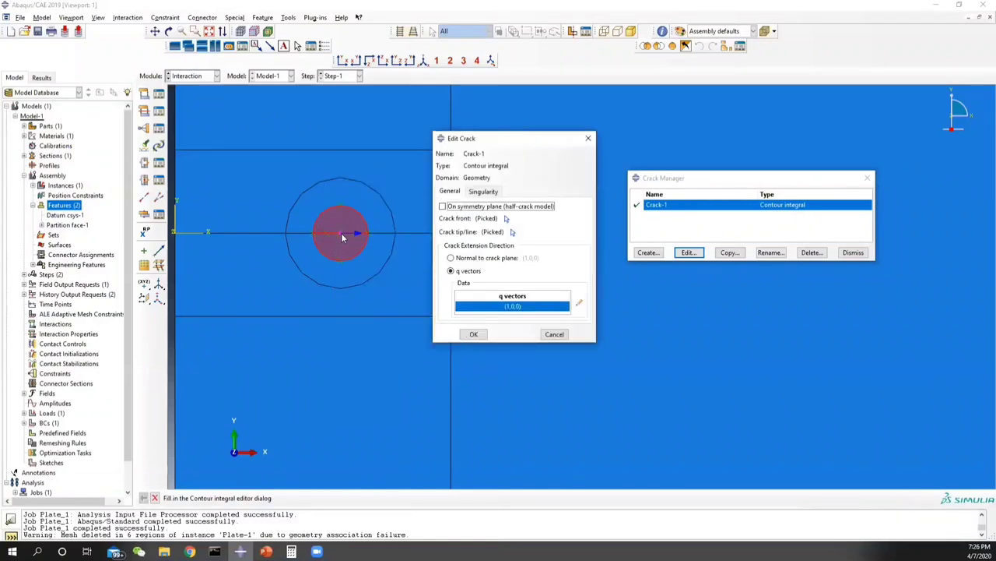
{"action": "scroll", "coordinate": [339, 238], "scroll_direction": "up", "scroll_amount": 2}
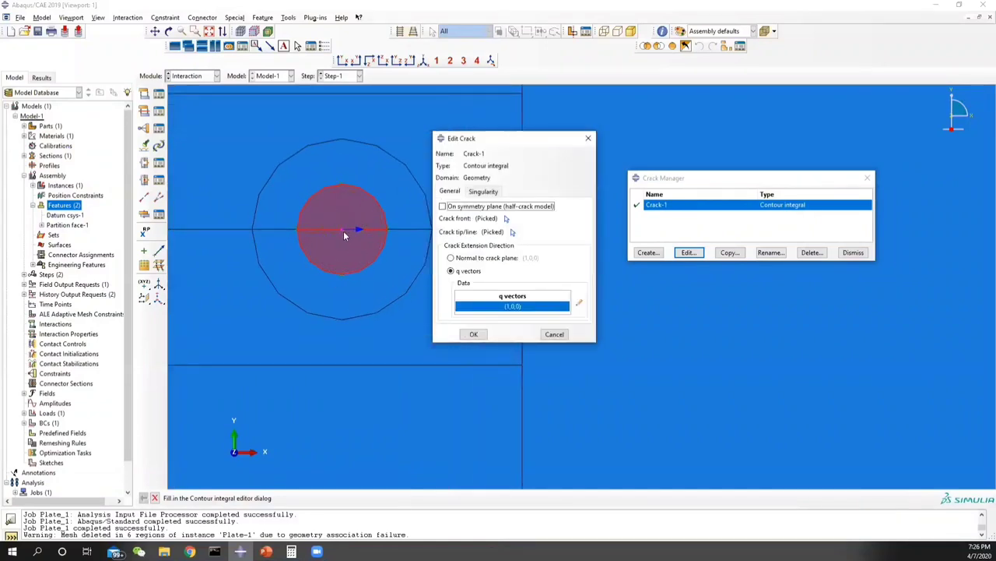
{"action": "left_click", "coordinate": [484, 191]}
{"action": "left_click", "coordinate": [554, 334]}
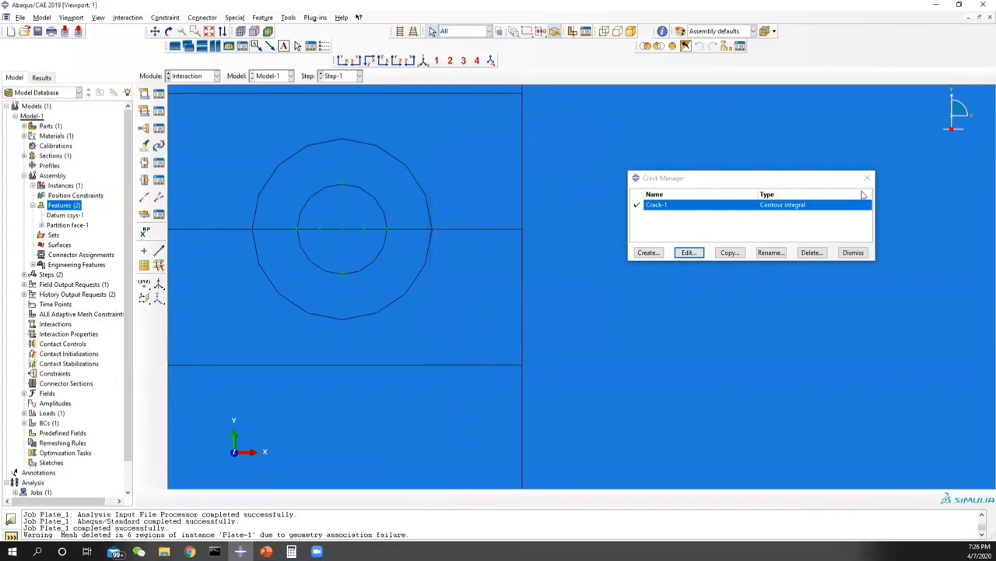
{"action": "left_click", "coordinate": [867, 178]}
{"action": "scroll", "coordinate": [353, 216], "scroll_direction": "down", "scroll_amount": 2}
{"action": "scroll", "coordinate": [353, 216], "scroll_direction": "down", "scroll_amount": 3}
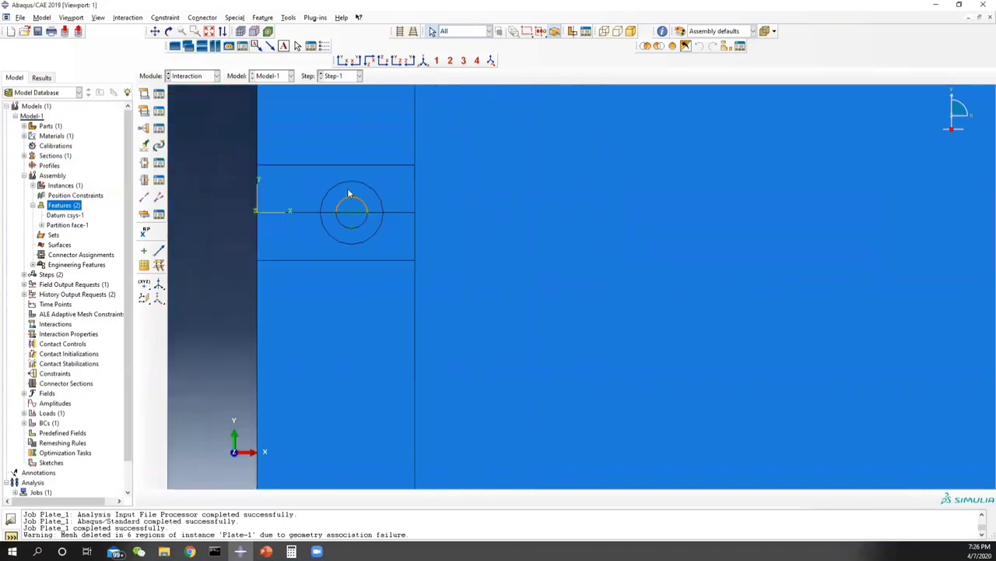
Switch to the Step module and review the analysis steps, the field output request and both history output requests.
{"action": "left_click", "coordinate": [192, 76]}
{"action": "left_click", "coordinate": [198, 118]}
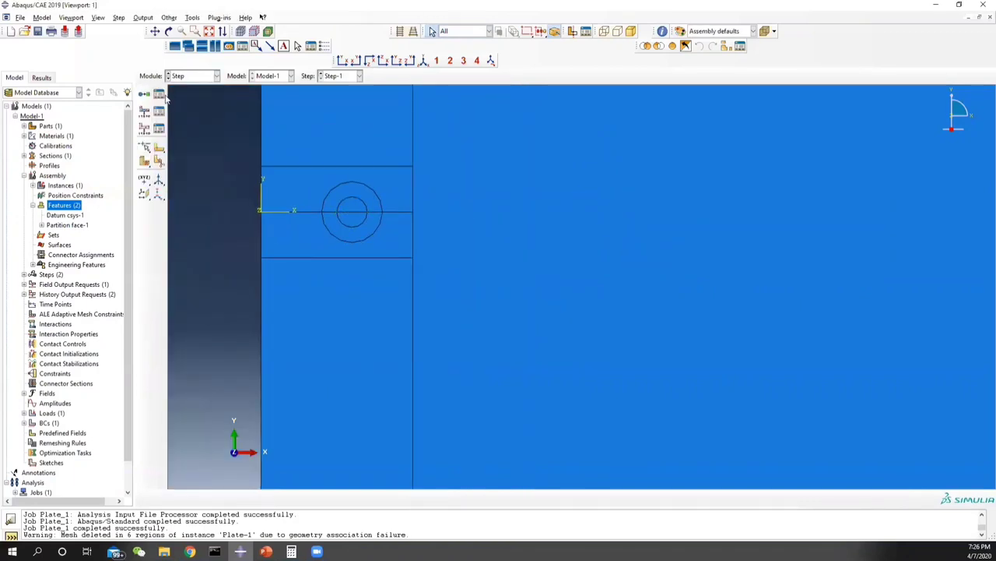
{"action": "left_click", "coordinate": [158, 94]}
{"action": "left_click", "coordinate": [671, 178]}
{"action": "left_click", "coordinate": [158, 109]}
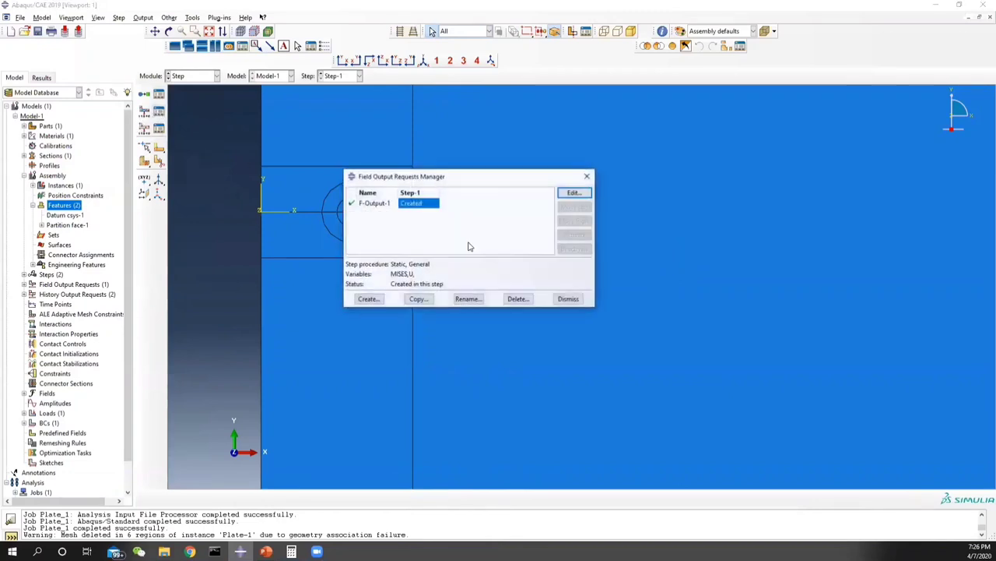
{"action": "left_click", "coordinate": [586, 176]}
{"action": "left_click", "coordinate": [159, 128]}
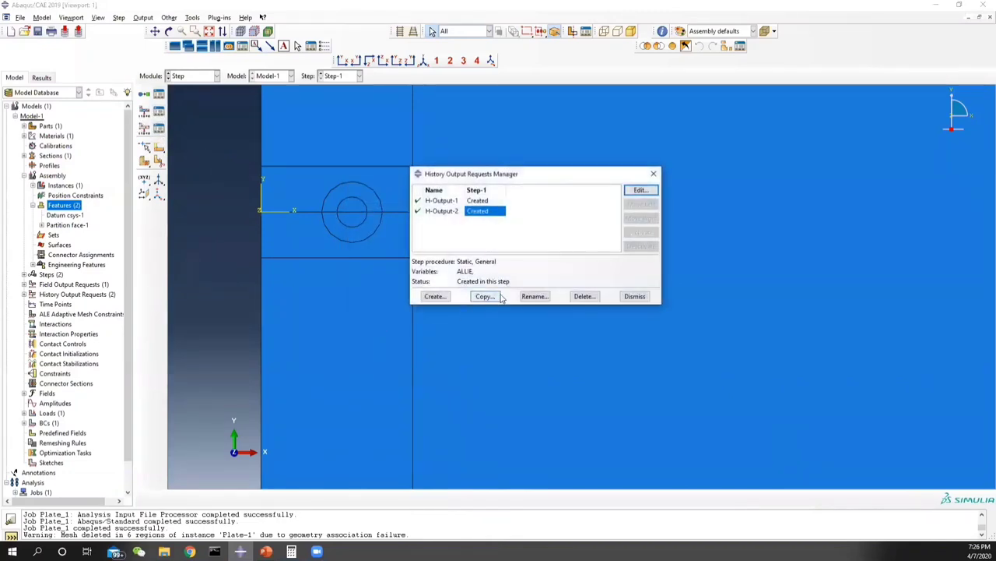
{"action": "left_click", "coordinate": [483, 201]}
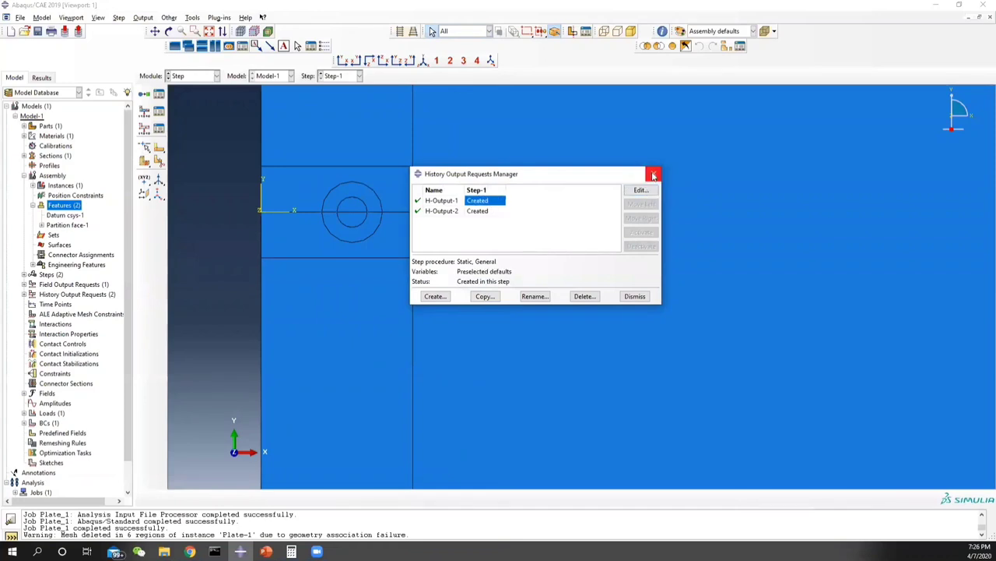
{"action": "left_click", "coordinate": [653, 174]}
Switch to the Load module and check the boundary conditions and loads along the plate's edges.
{"action": "left_click", "coordinate": [188, 75]}
{"action": "left_click", "coordinate": [181, 137]}
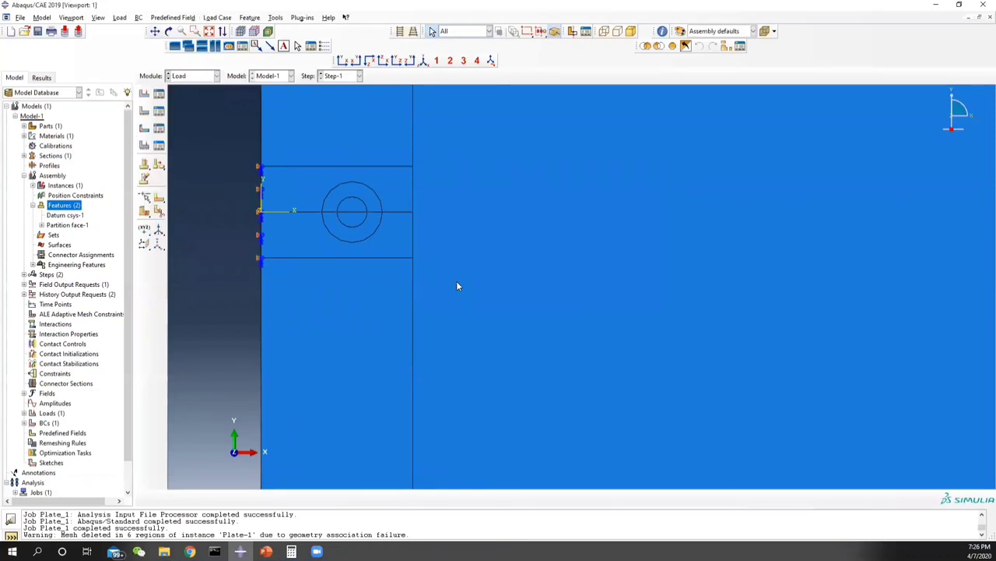
{"action": "scroll", "coordinate": [483, 289], "scroll_direction": "up", "scroll_amount": 5}
{"action": "scroll", "coordinate": [484, 292], "scroll_direction": "up", "scroll_amount": 8}
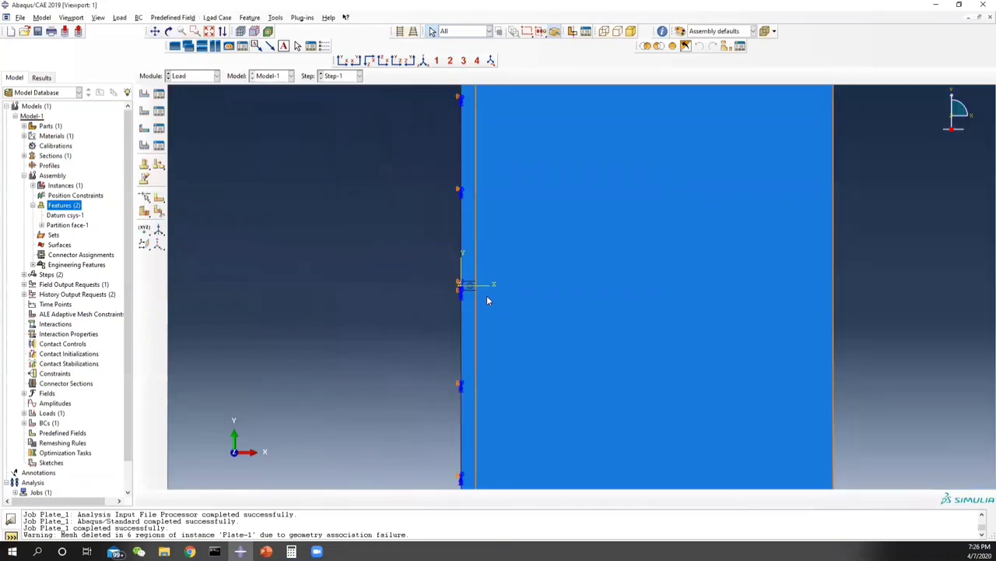
{"action": "scroll", "coordinate": [600, 456], "scroll_direction": "down", "scroll_amount": 3}
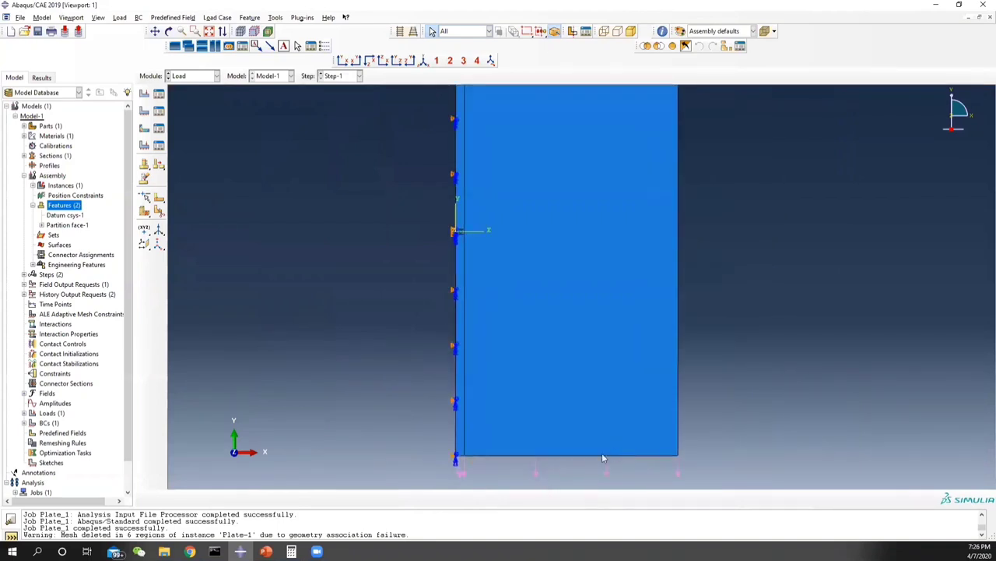
{"action": "scroll", "coordinate": [570, 255], "scroll_direction": "up", "scroll_amount": 4}
{"action": "scroll", "coordinate": [615, 448], "scroll_direction": "down", "scroll_amount": 3}
{"action": "scroll", "coordinate": [467, 207], "scroll_direction": "down", "scroll_amount": 4}
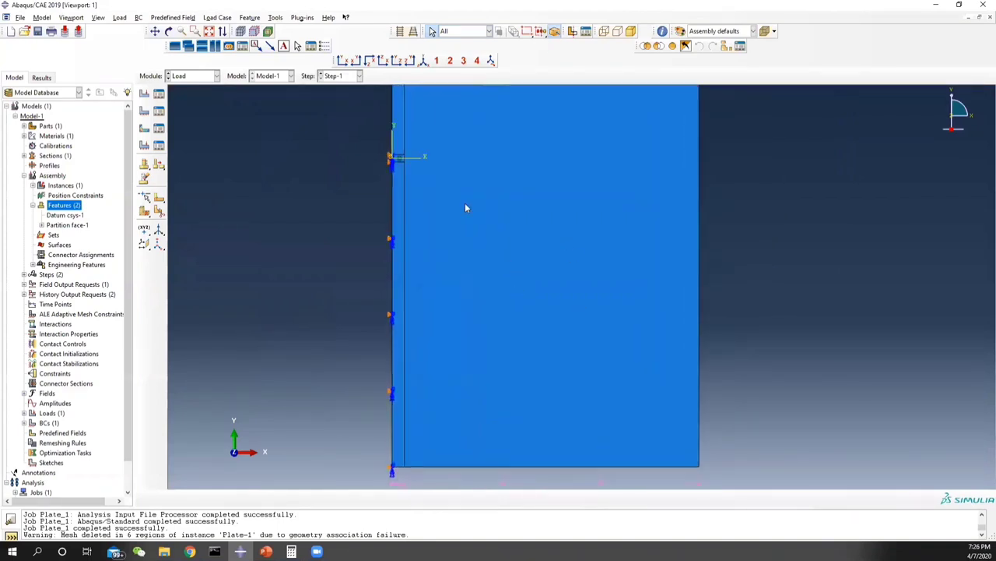
{"action": "scroll", "coordinate": [386, 144], "scroll_direction": "down", "scroll_amount": 6}
{"action": "scroll", "coordinate": [422, 138], "scroll_direction": "down", "scroll_amount": 4}
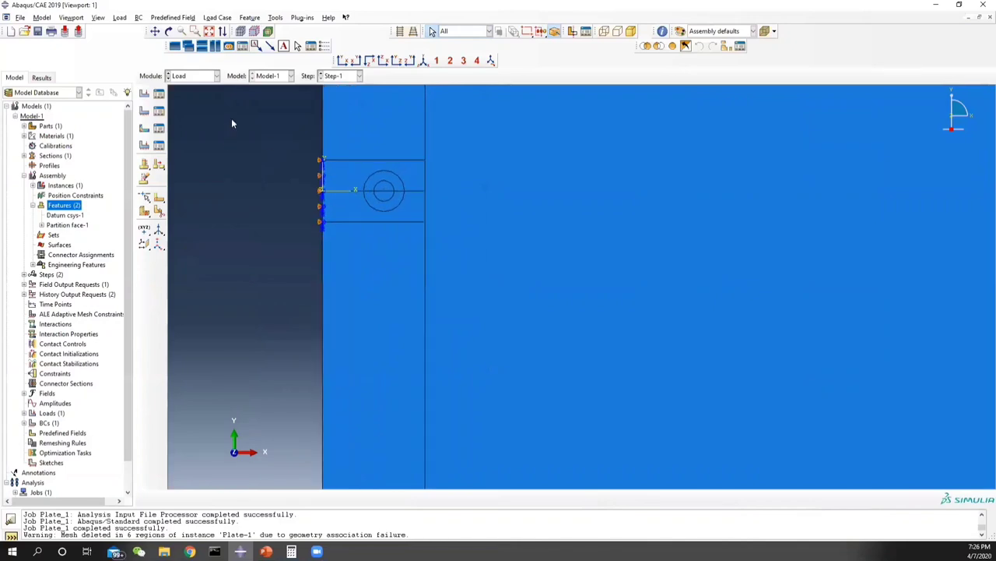
Switch to the Mesh module and regenerate the plate instance's mesh, checking it around the crack tip and over the whole plate.
{"action": "left_click", "coordinate": [204, 78]}
{"action": "left_click", "coordinate": [183, 146]}
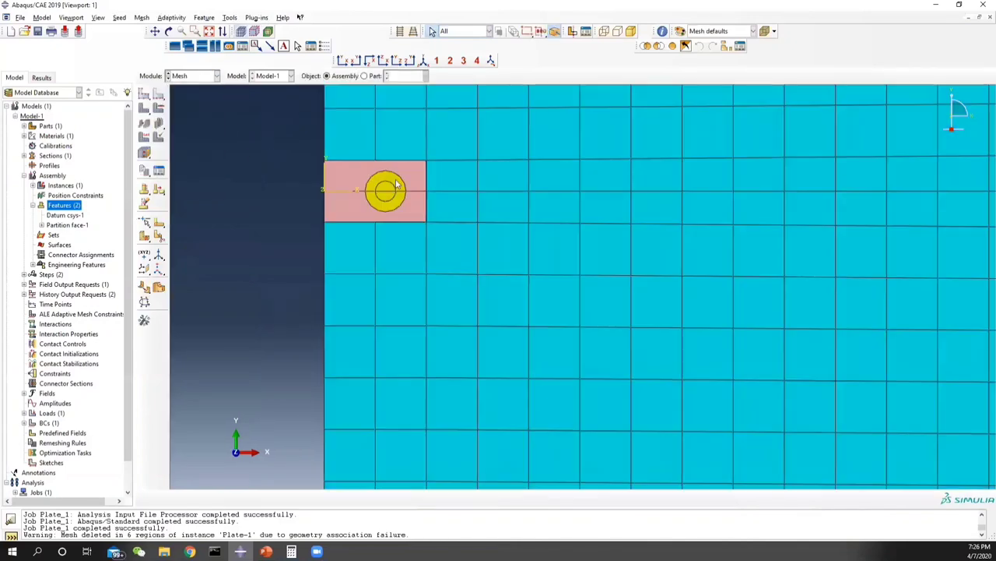
{"action": "scroll", "coordinate": [403, 216], "scroll_direction": "down", "scroll_amount": 2}
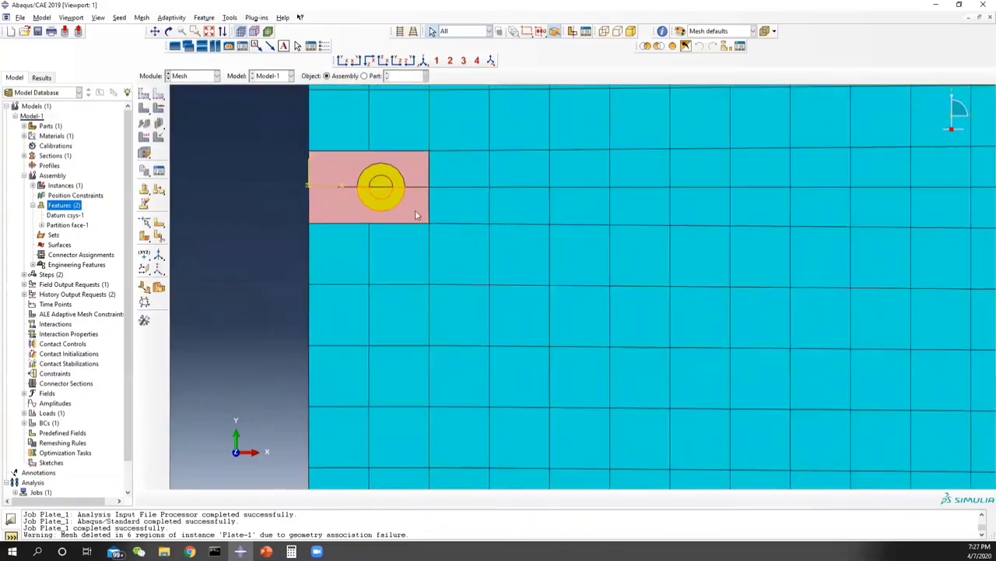
{"action": "left_click", "coordinate": [151, 111]}
{"action": "left_click", "coordinate": [254, 498]}
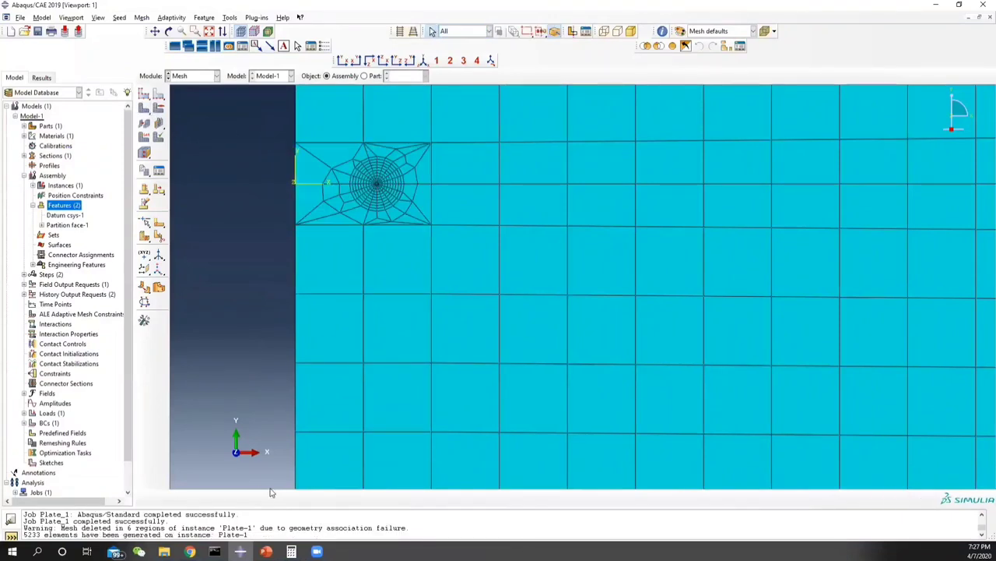
{"action": "scroll", "coordinate": [403, 213], "scroll_direction": "down", "scroll_amount": 2}
{"action": "scroll", "coordinate": [389, 191], "scroll_direction": "down", "scroll_amount": 1}
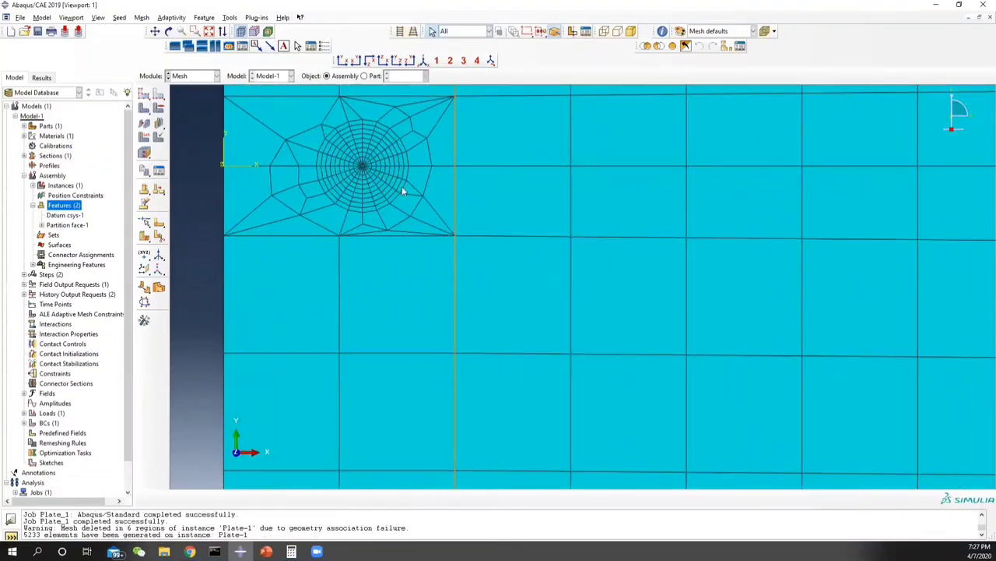
{"action": "scroll", "coordinate": [540, 263], "scroll_direction": "up", "scroll_amount": 5}
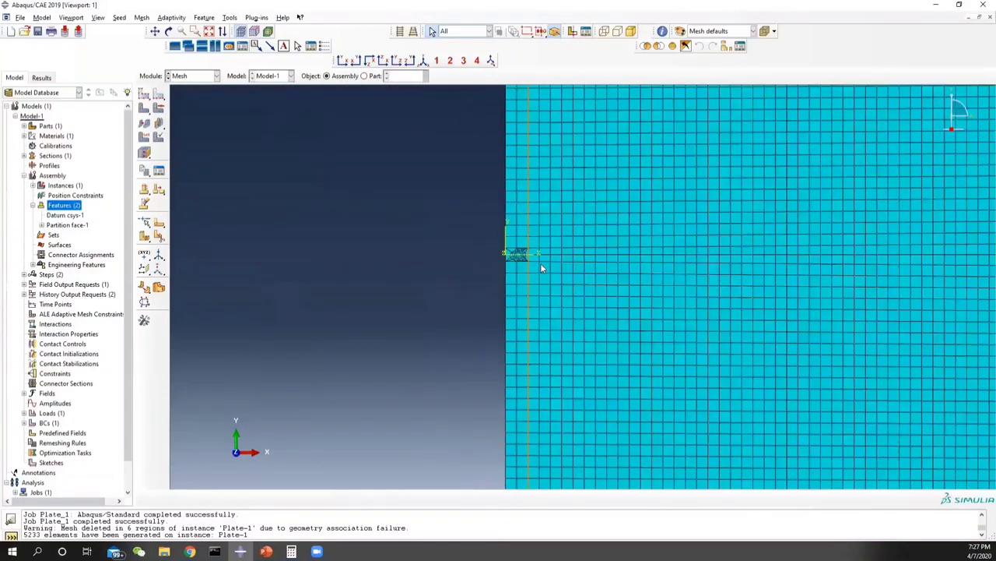
{"action": "scroll", "coordinate": [540, 263], "scroll_direction": "up", "scroll_amount": 5}
{"action": "middle_click_drag", "start_coordinate": [778, 232], "coordinate": [610, 227], "text": "ctrl+alt"}
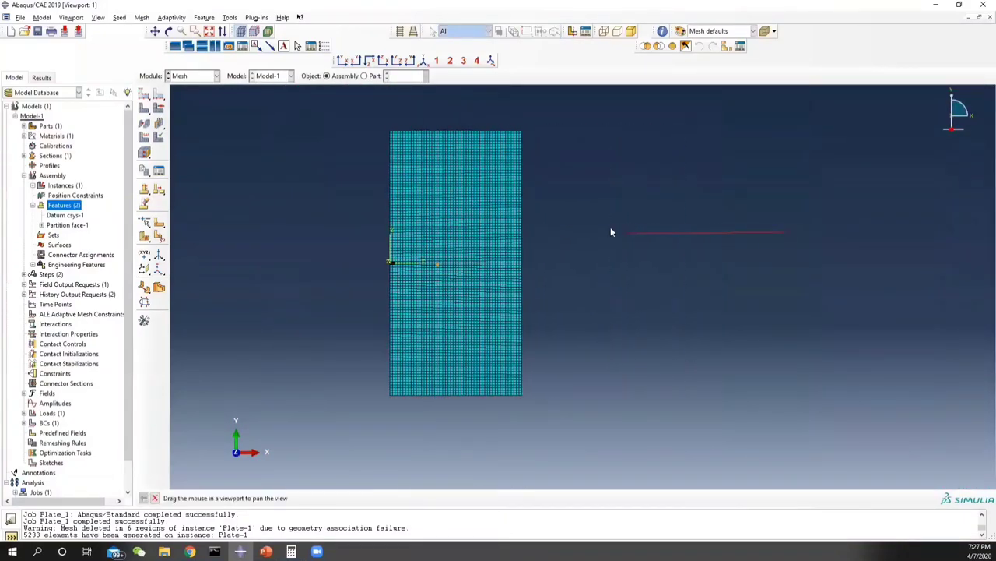
Switch to the Job module, create a full analysis job named Plate_2 from Model-1 and submit it.
{"action": "left_click", "coordinate": [198, 75]}
{"action": "left_click", "coordinate": [195, 165]}
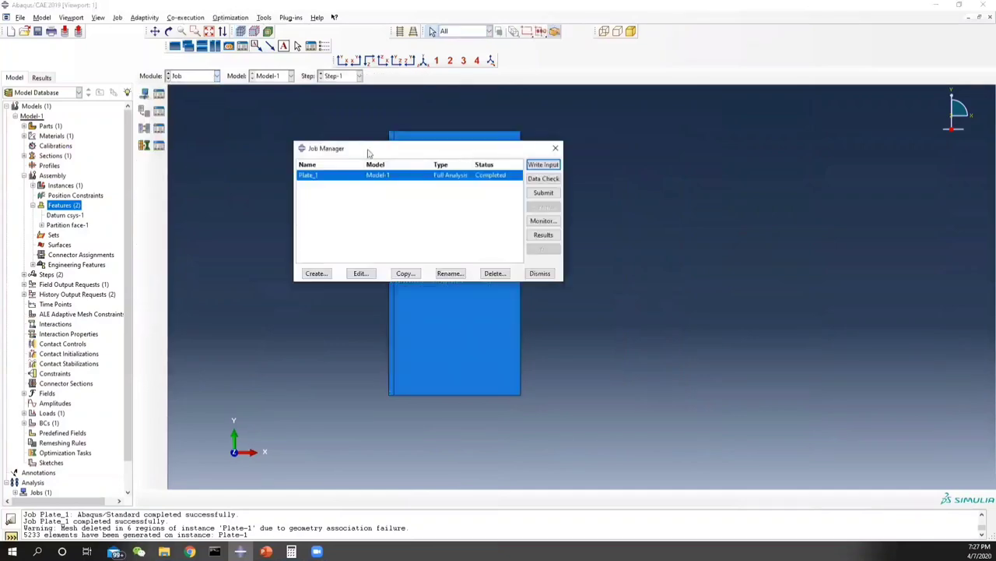
{"action": "left_click", "coordinate": [315, 273]}
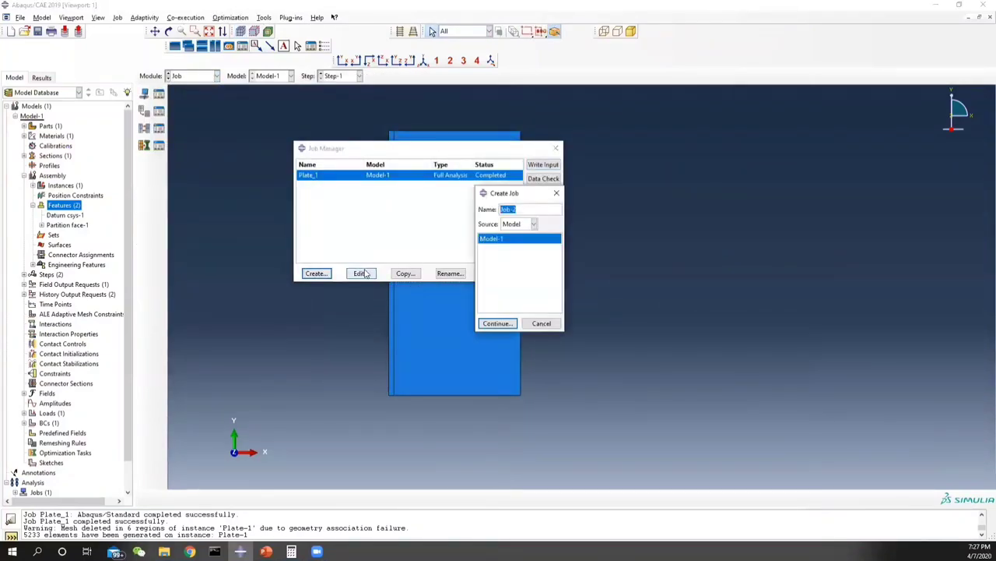
{"action": "type", "text": "Plate_2"}
{"action": "left_click", "coordinate": [498, 323]}
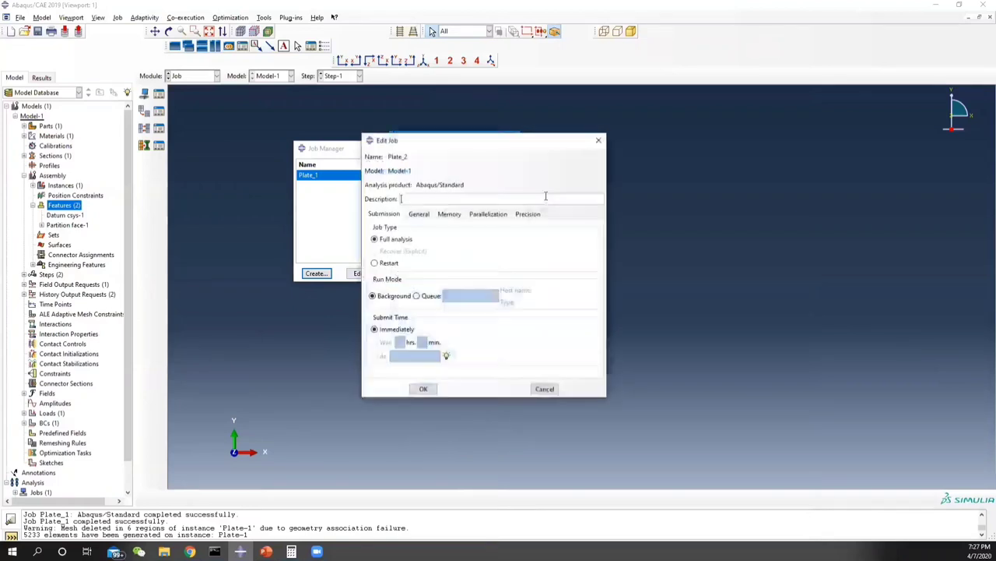
{"action": "left_click", "coordinate": [422, 387]}
{"action": "left_click", "coordinate": [542, 193]}
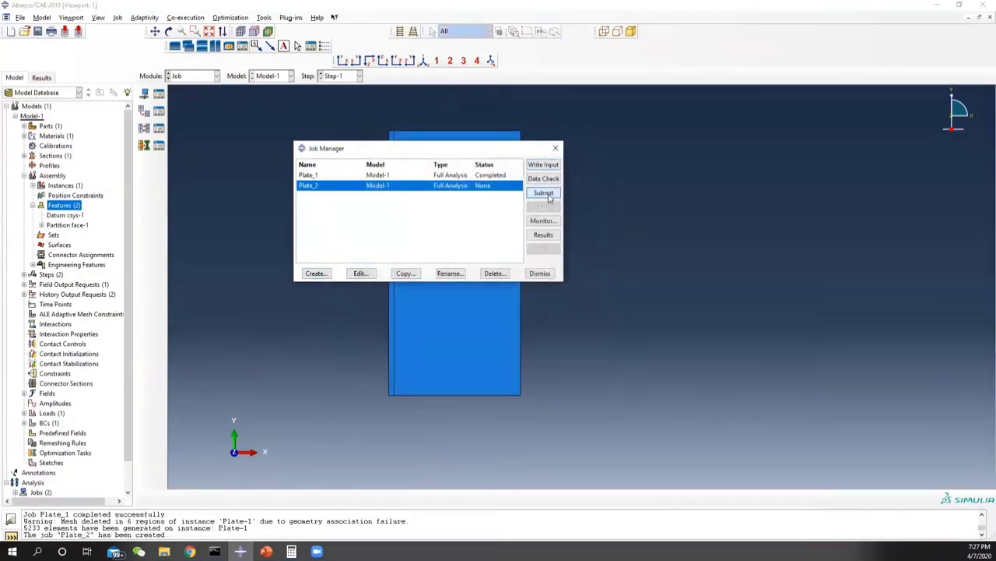
Open the results of job Plate_1 and plot the Mises stress contours on the deformed plate.
{"action": "left_click", "coordinate": [484, 176]}
{"action": "left_click", "coordinate": [549, 235]}
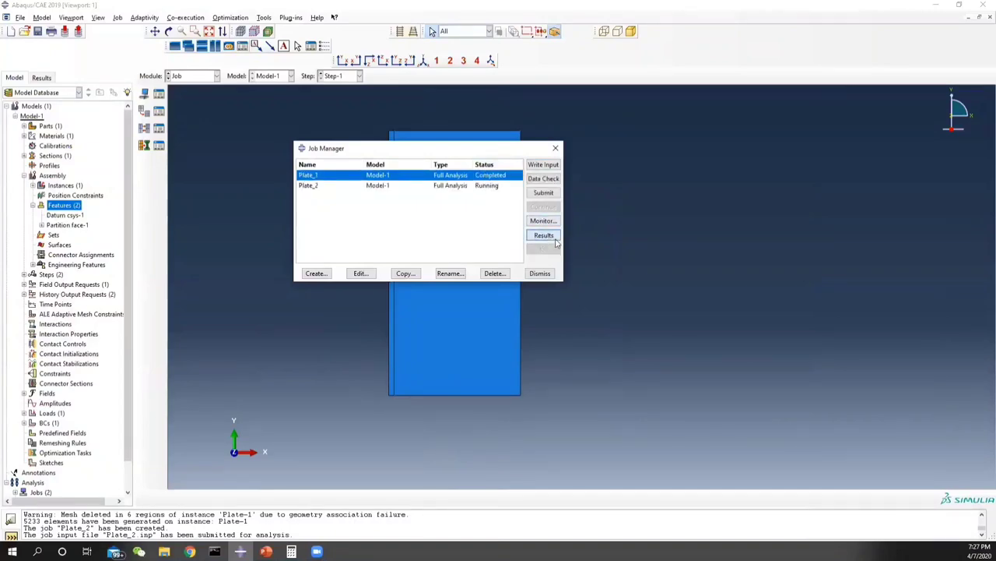
{"action": "left_click_drag", "start_coordinate": [580, 279], "coordinate": [467, 207], "text": "ctrl+alt"}
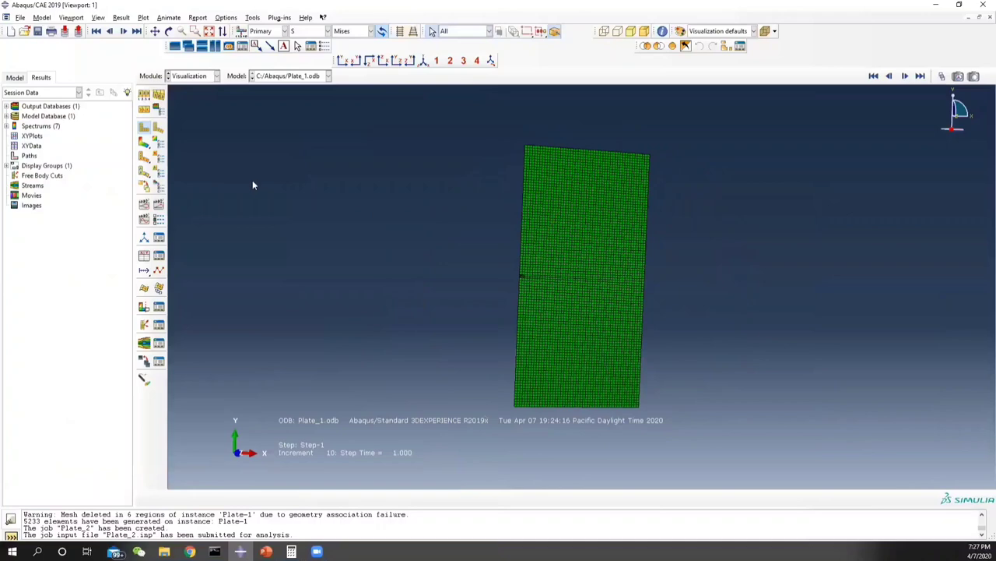
{"action": "left_click", "coordinate": [150, 142]}
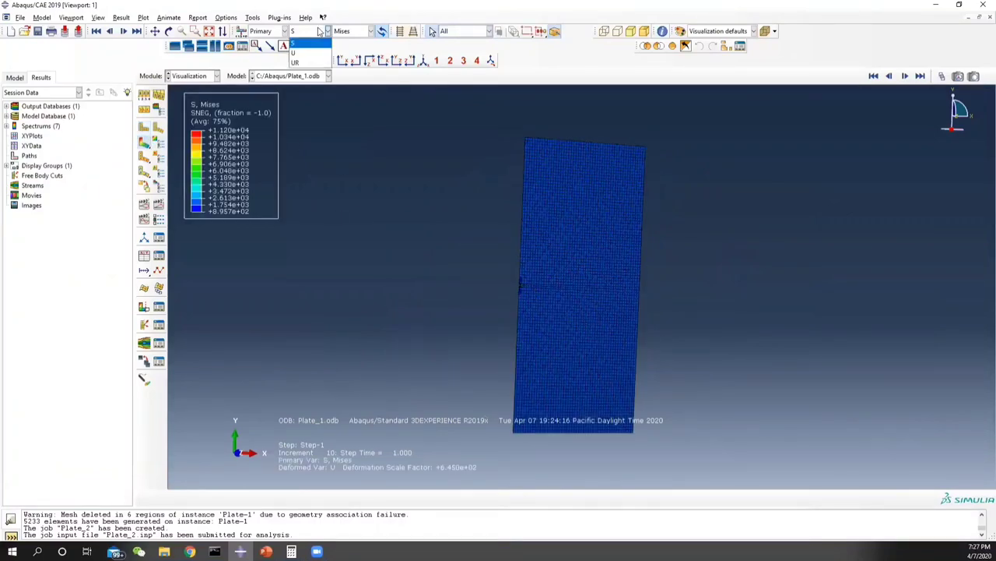
Examine the Mises stress distribution and the crack opening around the crack tip in the Plate_1 results.
{"action": "scroll", "coordinate": [531, 261], "scroll_direction": "up", "scroll_amount": 2}
{"action": "scroll", "coordinate": [510, 285], "scroll_direction": "up", "scroll_amount": 5}
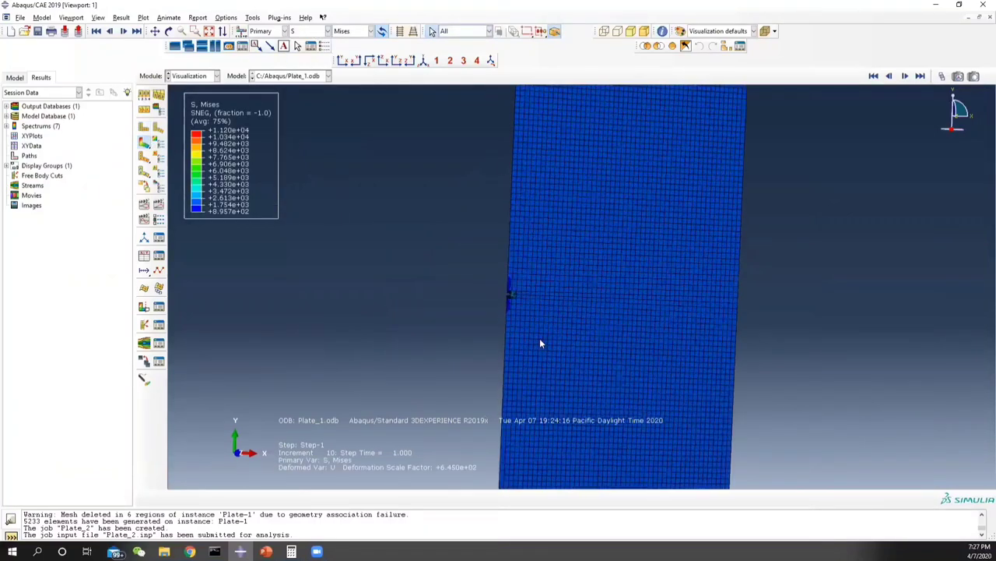
{"action": "scroll", "coordinate": [495, 291], "scroll_direction": "up", "scroll_amount": 8}
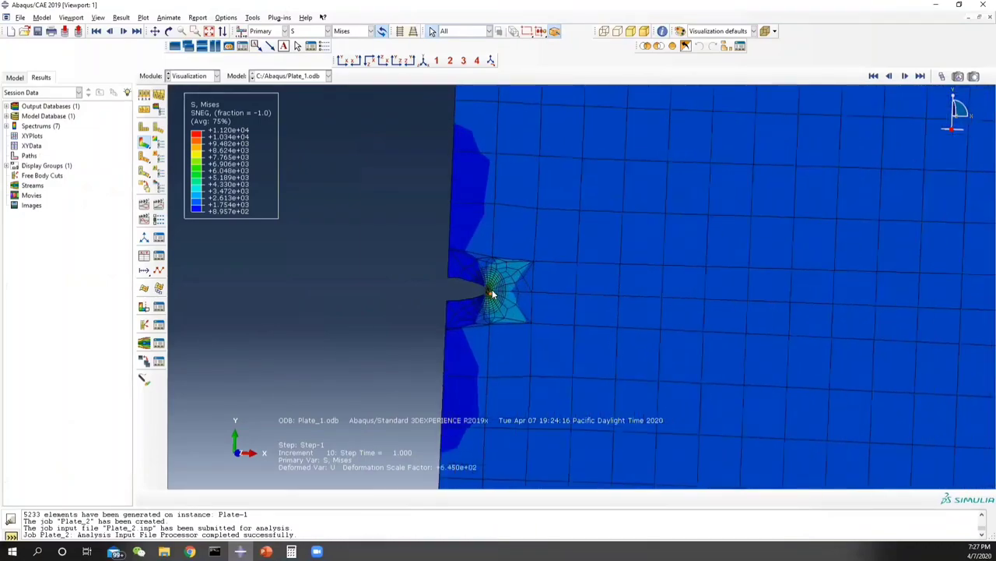
{"action": "scroll", "coordinate": [457, 273], "scroll_direction": "up", "scroll_amount": 2}
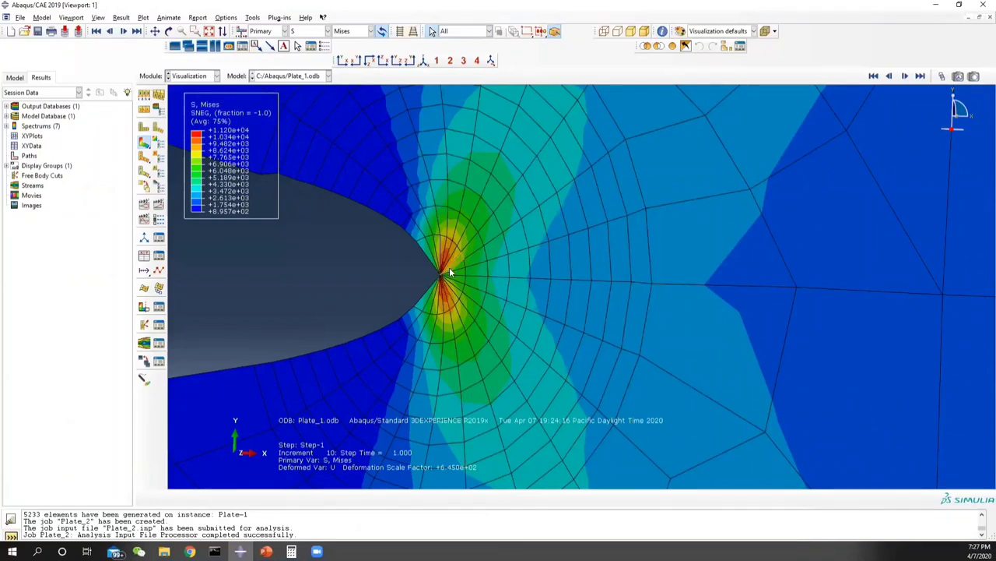
{"action": "scroll", "coordinate": [410, 276], "scroll_direction": "down", "scroll_amount": 5}
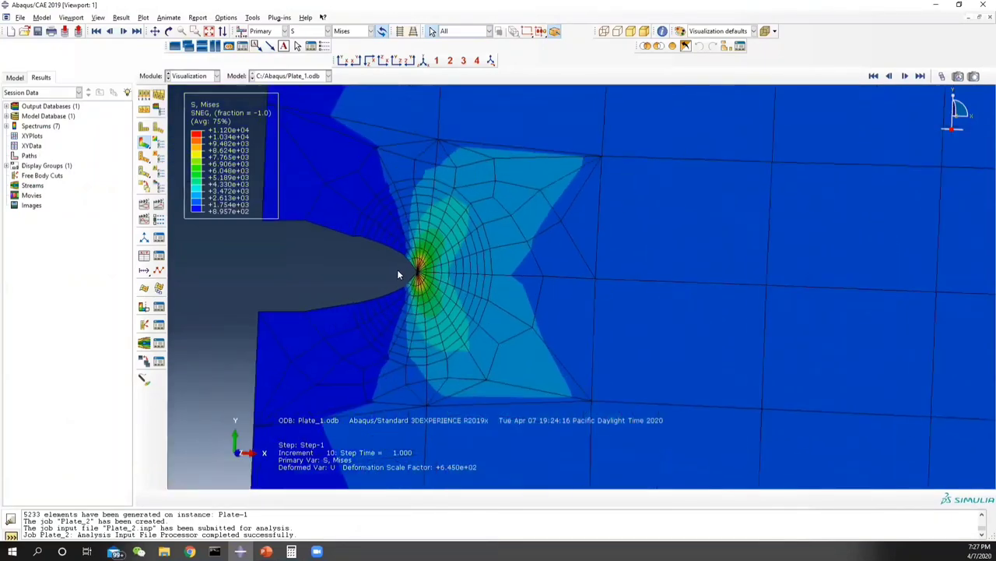
{"action": "scroll", "coordinate": [395, 271], "scroll_direction": "down", "scroll_amount": 2}
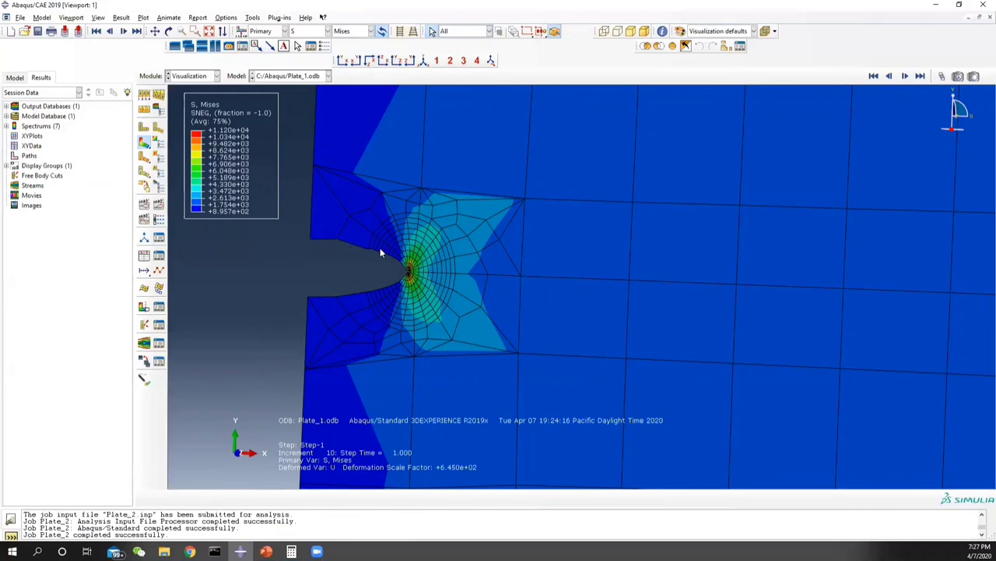
{"action": "scroll", "coordinate": [436, 246], "scroll_direction": "down", "scroll_amount": 5}
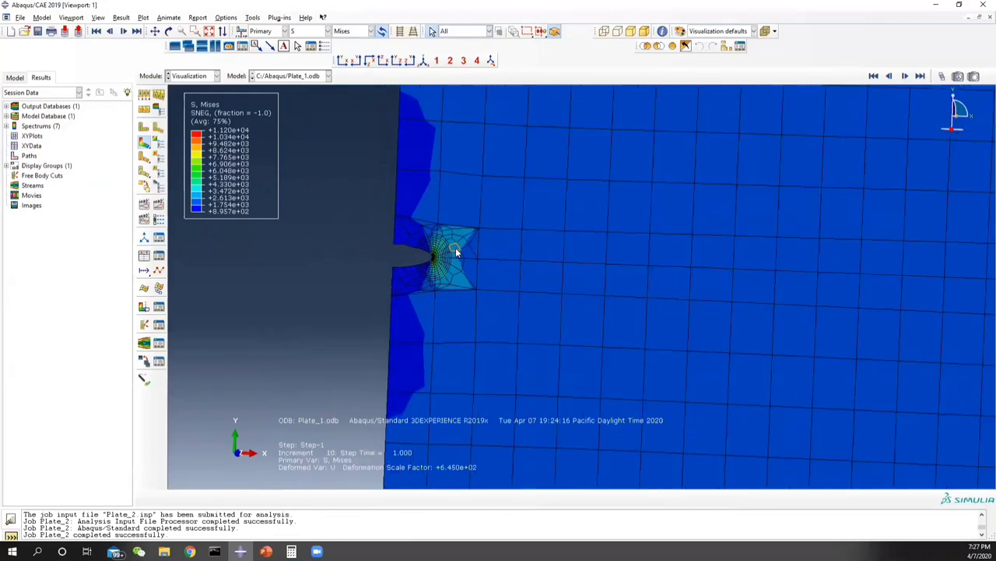
Inspect the stress concentration and the refined mesh rings directly at the crack tip up close.
{"action": "scroll", "coordinate": [466, 257], "scroll_direction": "up", "scroll_amount": 8}
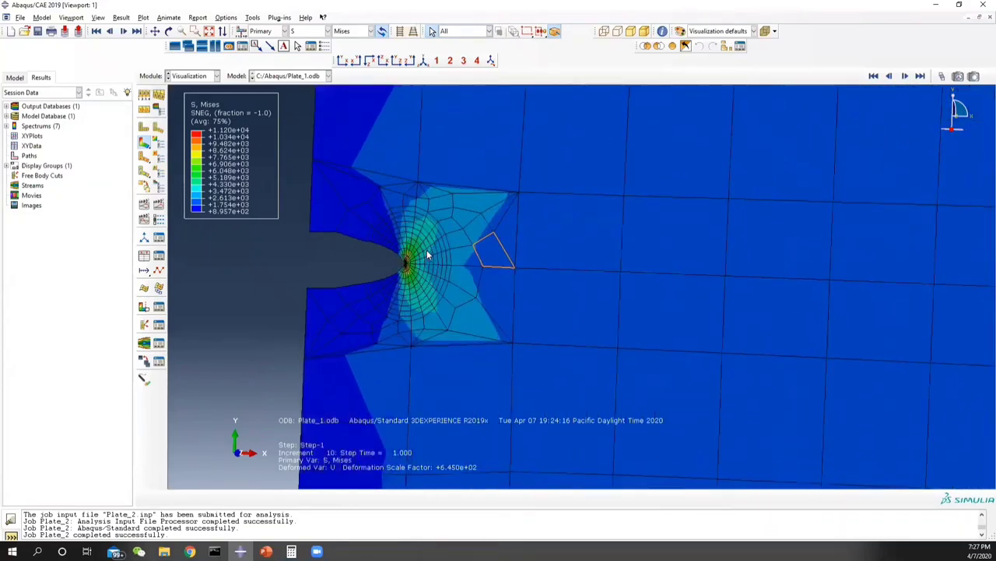
{"action": "scroll", "coordinate": [389, 269], "scroll_direction": "down", "scroll_amount": 4}
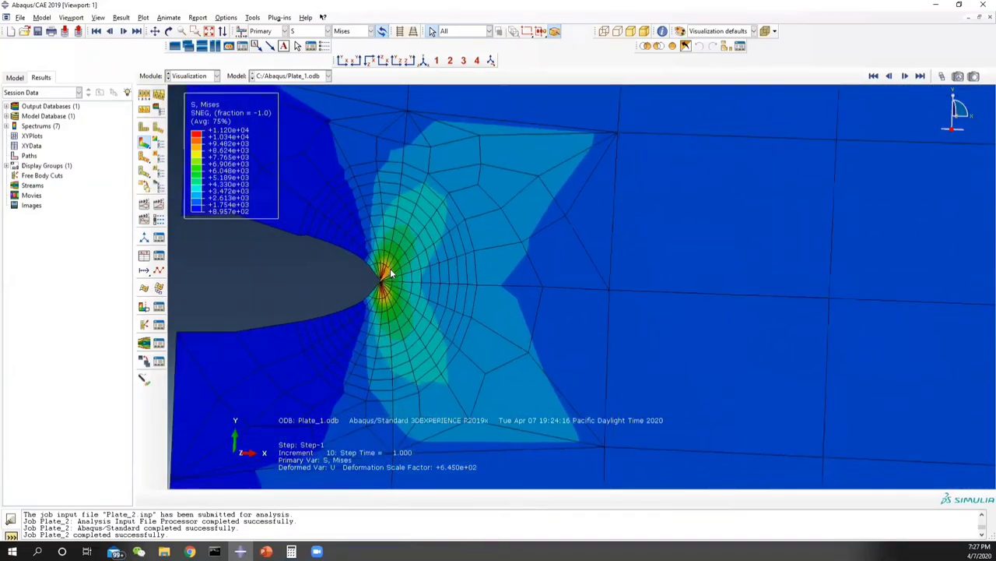
{"action": "scroll", "coordinate": [387, 272], "scroll_direction": "down", "scroll_amount": 1}
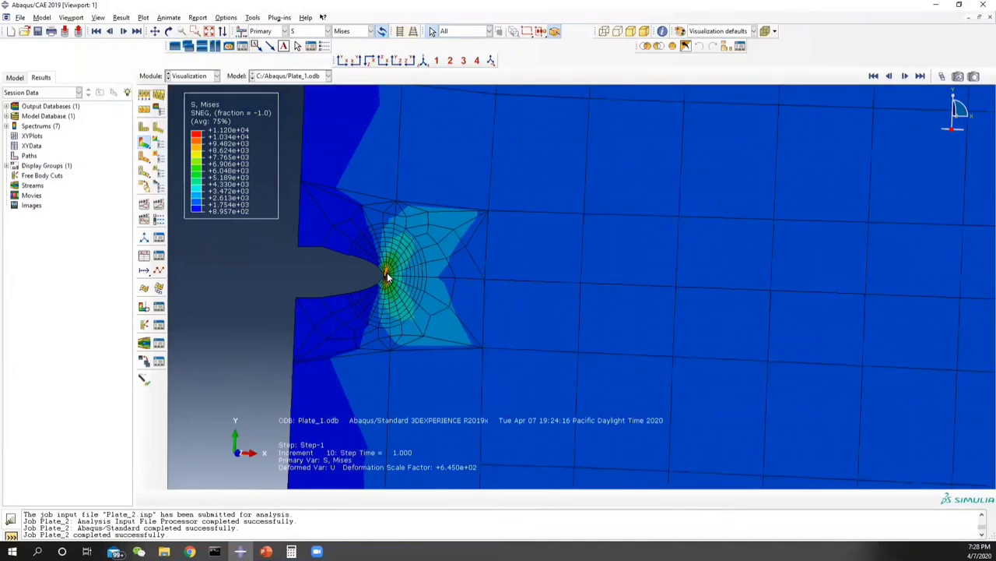
{"action": "scroll", "coordinate": [387, 274], "scroll_direction": "up", "scroll_amount": 2}
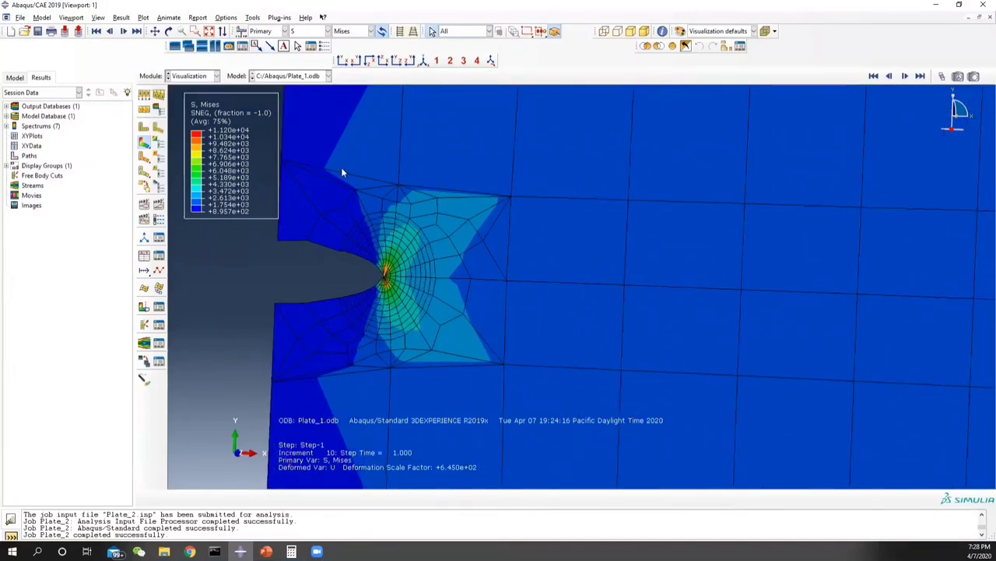
Create XY data from the ODB history output of Plate_1 and plot the J-integral for Contour_1.
{"action": "left_click", "coordinate": [253, 18]}
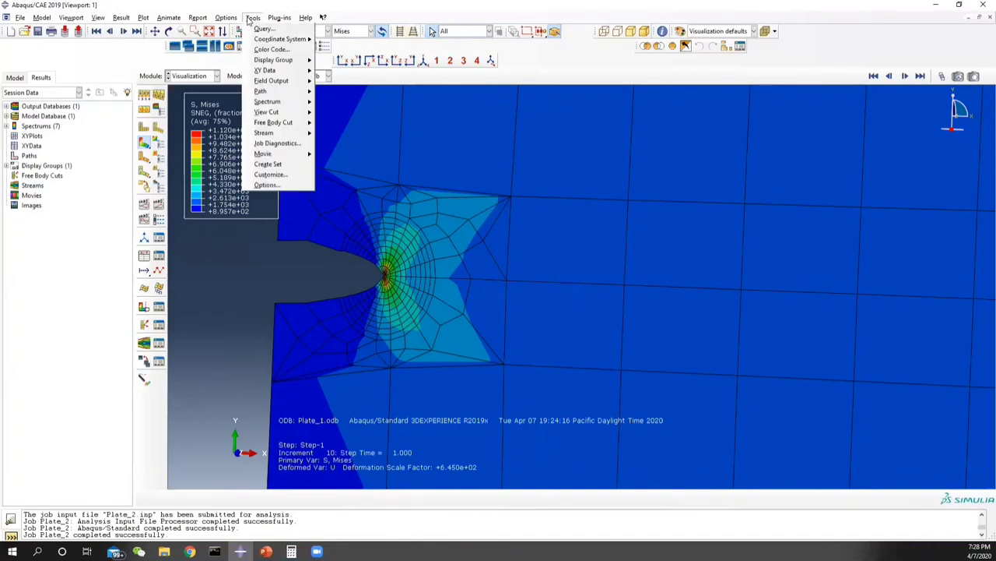
{"action": "mouse_move", "coordinate": [291, 72]}
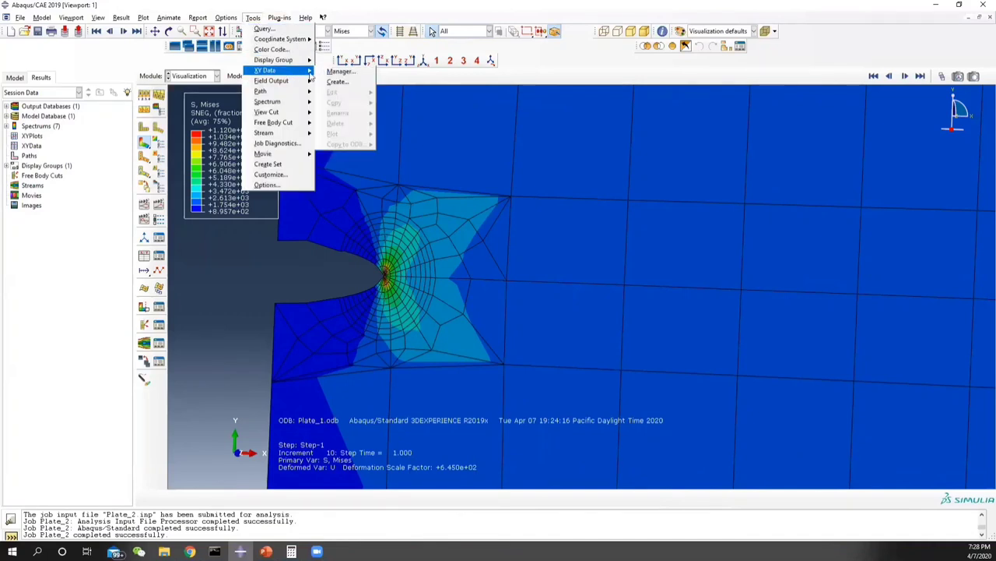
{"action": "left_click", "coordinate": [337, 84]}
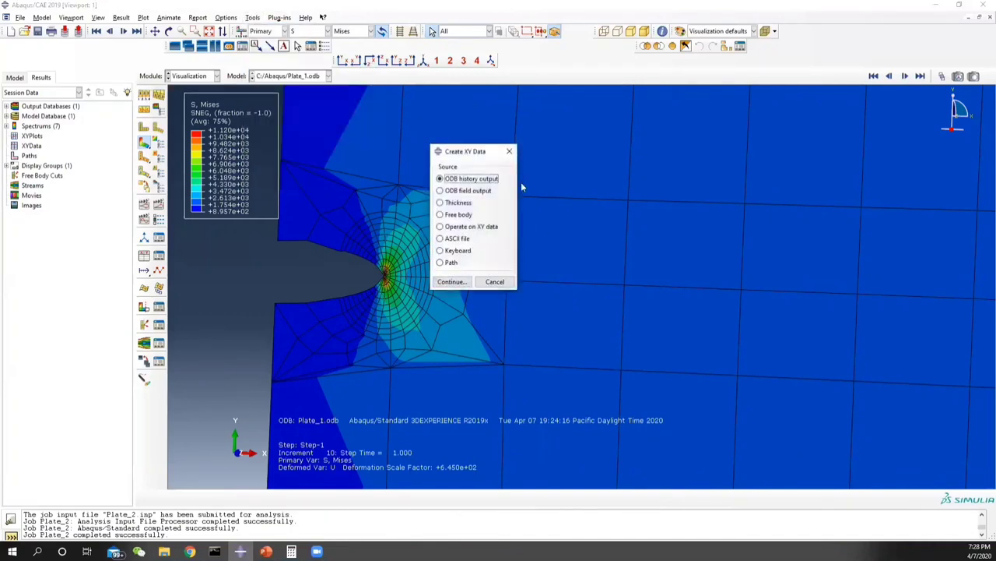
{"action": "left_click_drag", "start_coordinate": [495, 148], "coordinate": [624, 143]}
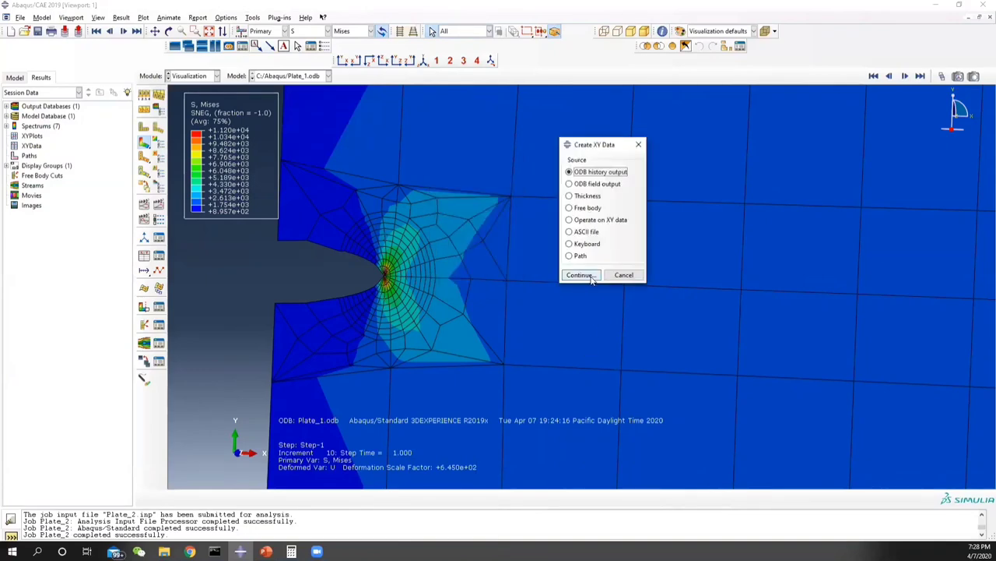
{"action": "left_click", "coordinate": [580, 275]}
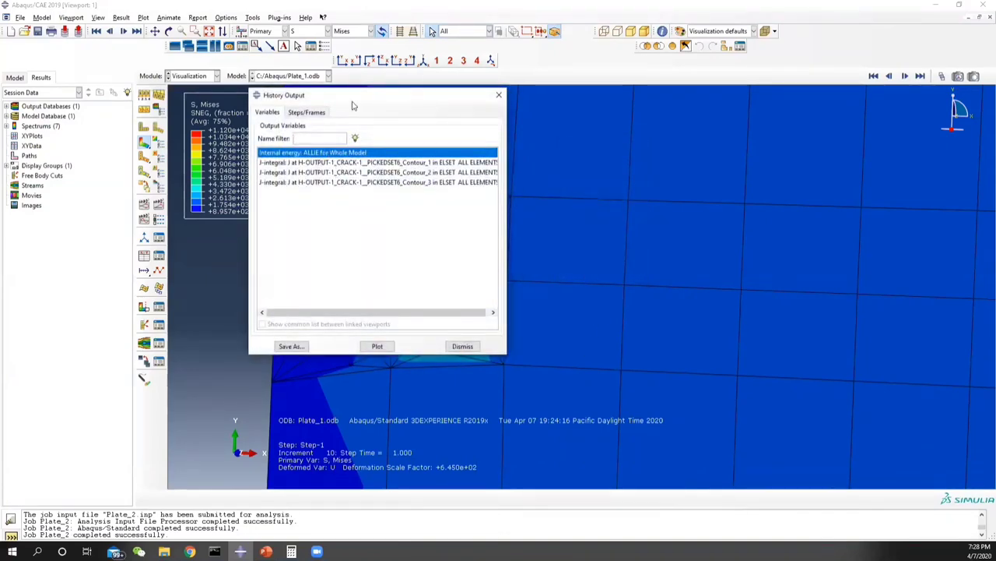
{"action": "left_click_drag", "start_coordinate": [357, 99], "coordinate": [616, 109]}
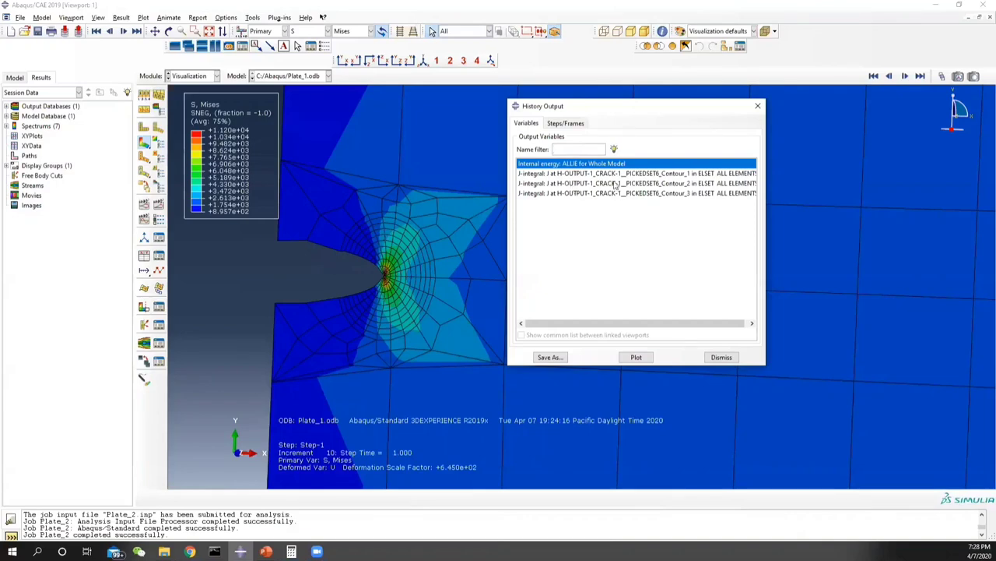
{"action": "left_click", "coordinate": [655, 175]}
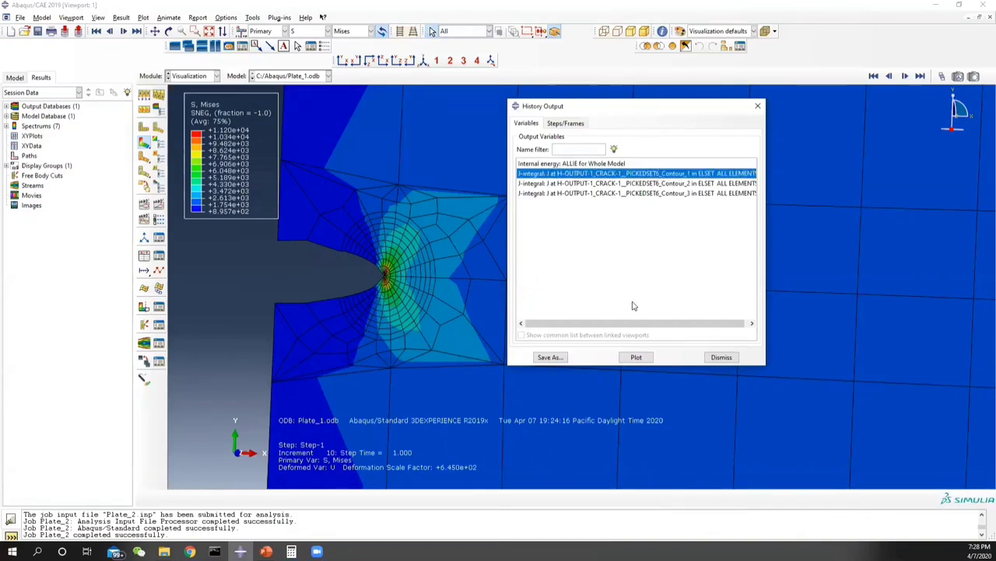
{"action": "left_click", "coordinate": [635, 357]}
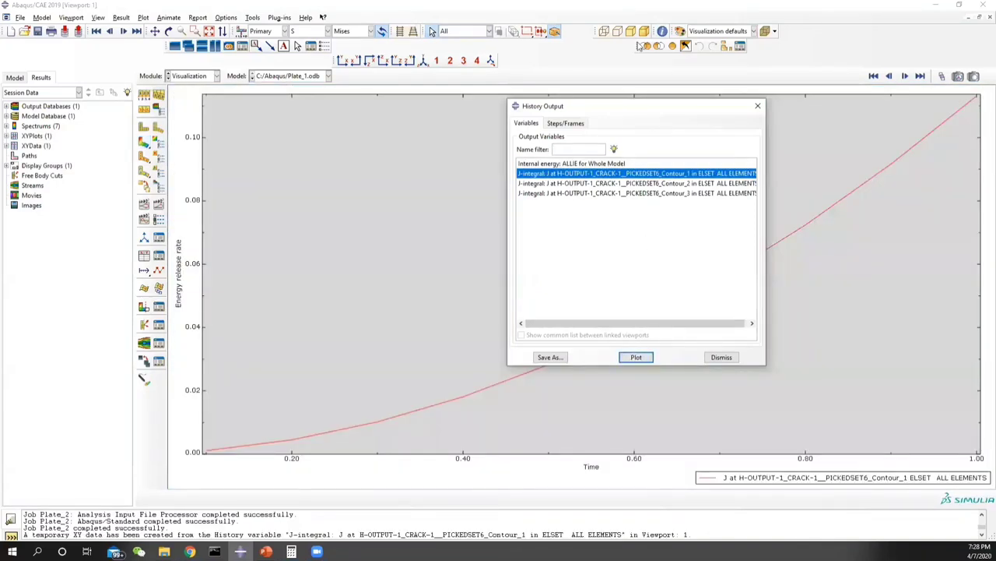
Probe the J-integral curve's value at time 1.0 and discard the probed values without writing them to a file.
{"action": "left_click_drag", "start_coordinate": [625, 104], "coordinate": [509, 105]}
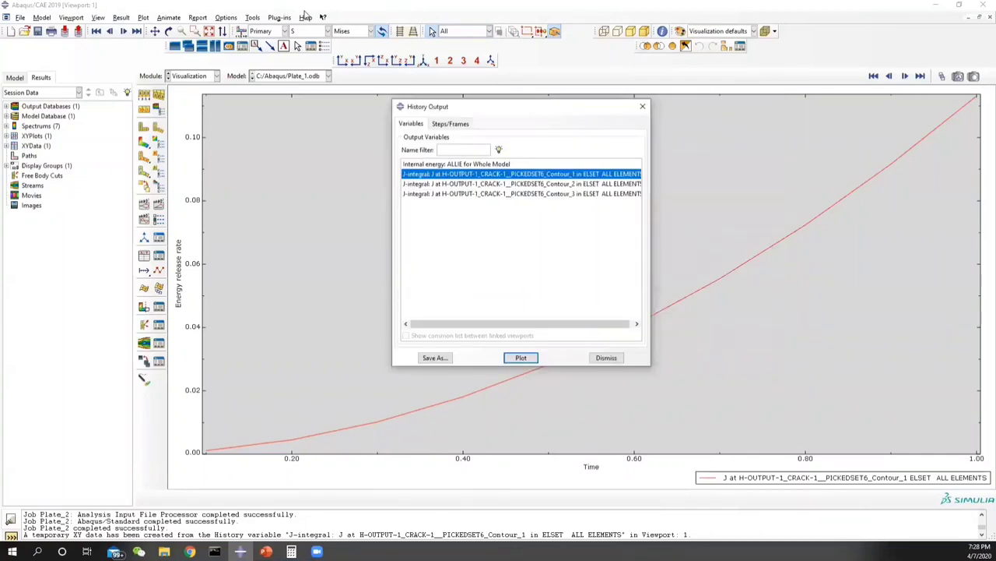
{"action": "left_click", "coordinate": [251, 18]}
{"action": "left_click", "coordinate": [264, 29]}
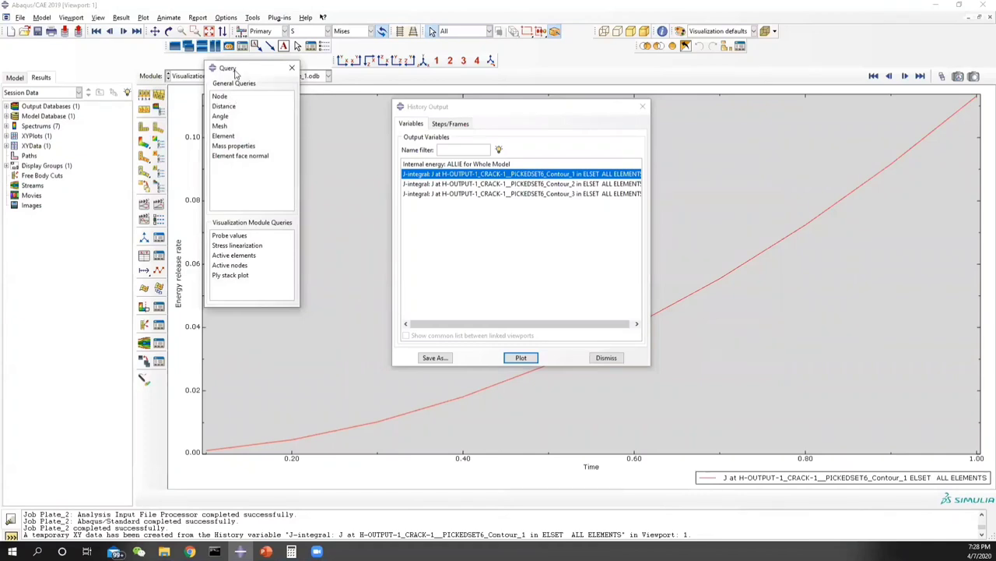
{"action": "left_click", "coordinate": [230, 235]}
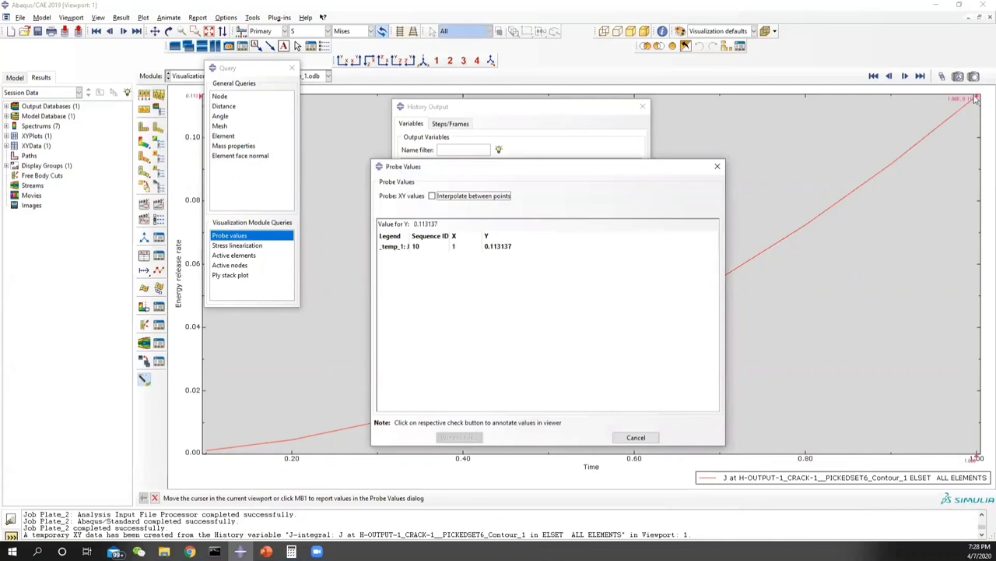
{"action": "mouse_move", "coordinate": [976, 102]}
{"action": "left_click", "coordinate": [976, 102]}
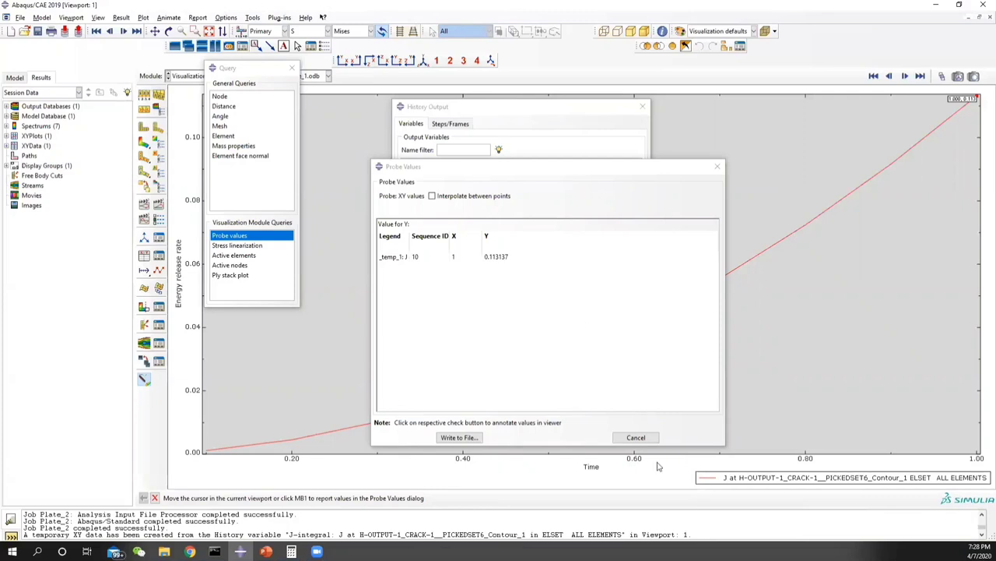
{"action": "left_click", "coordinate": [635, 441]}
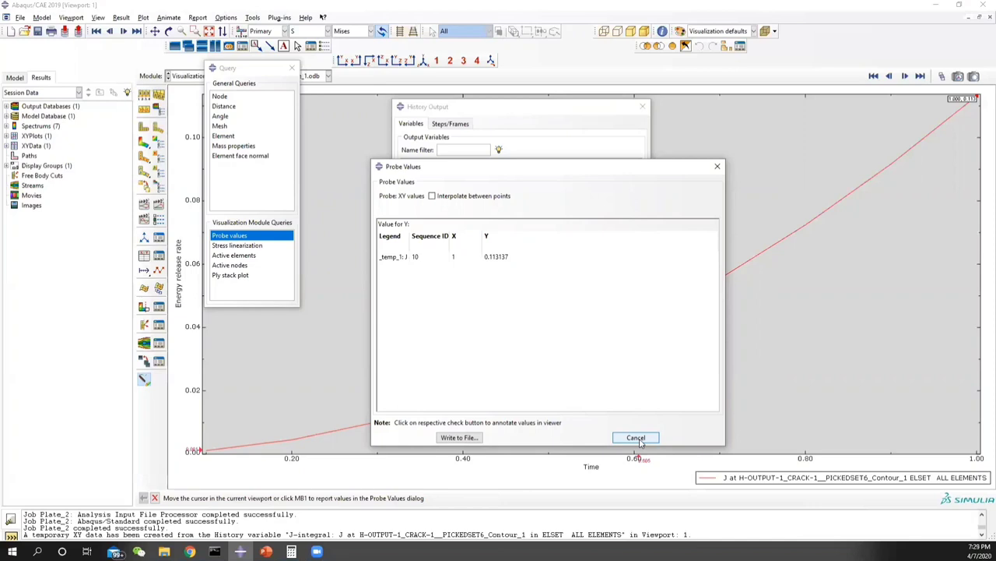
{"action": "left_click", "coordinate": [637, 441]}
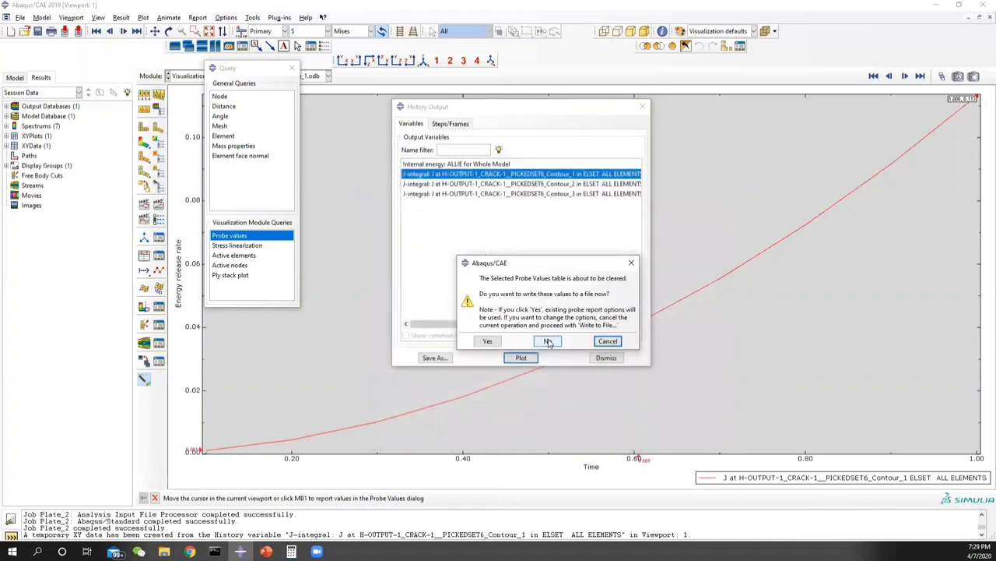
{"action": "left_click", "coordinate": [573, 355]}
Plot the internal energy ALLIE for the whole Plate_1 model and probe its value at time 1.0.
{"action": "left_click", "coordinate": [449, 164]}
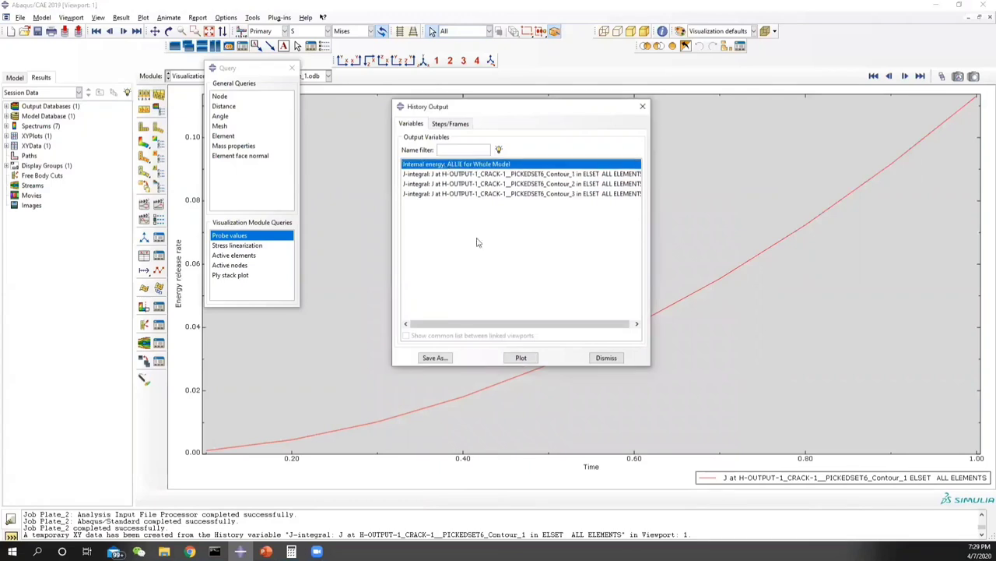
{"action": "left_click", "coordinate": [521, 358]}
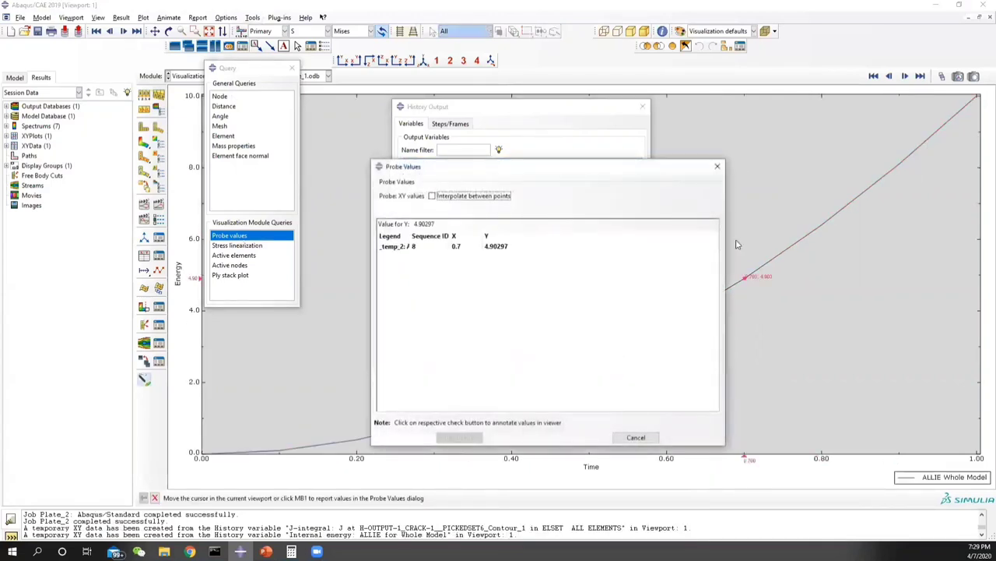
{"action": "left_click", "coordinate": [976, 102]}
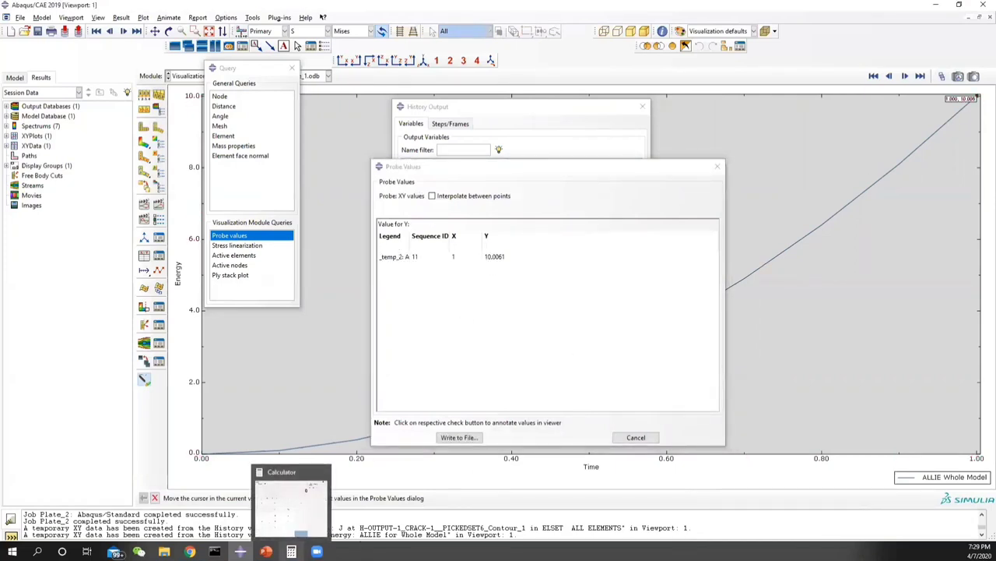
Switch to Calculator, enter the probed internal energy 10.0061, and minimize Calculator with the value kept.
{"action": "left_click", "coordinate": [291, 551]}
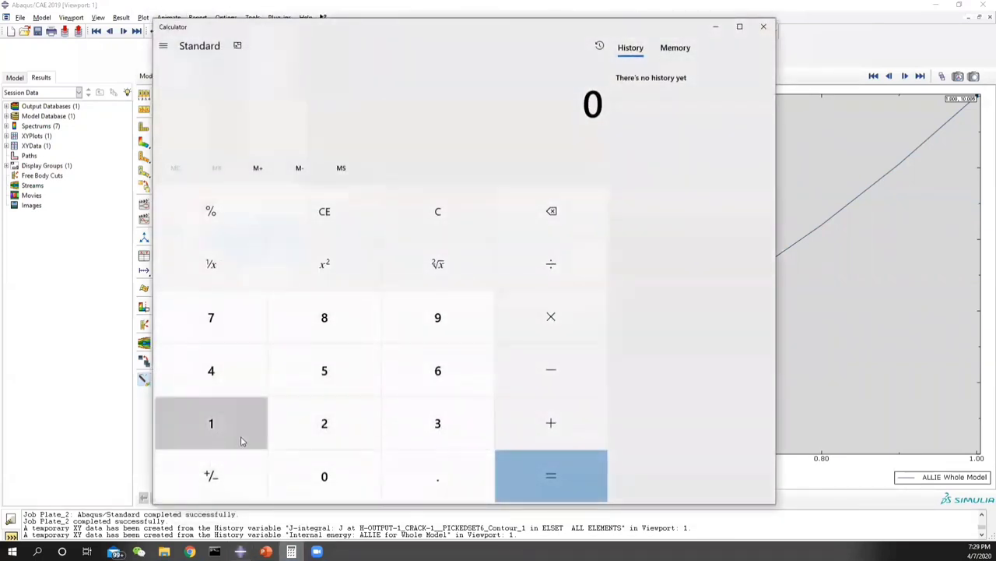
{"action": "left_click", "coordinate": [241, 441]}
{"action": "left_click", "coordinate": [335, 477]}
{"action": "left_click", "coordinate": [397, 487]}
{"action": "left_click", "coordinate": [329, 475]}
{"action": "left_click", "coordinate": [329, 475]}
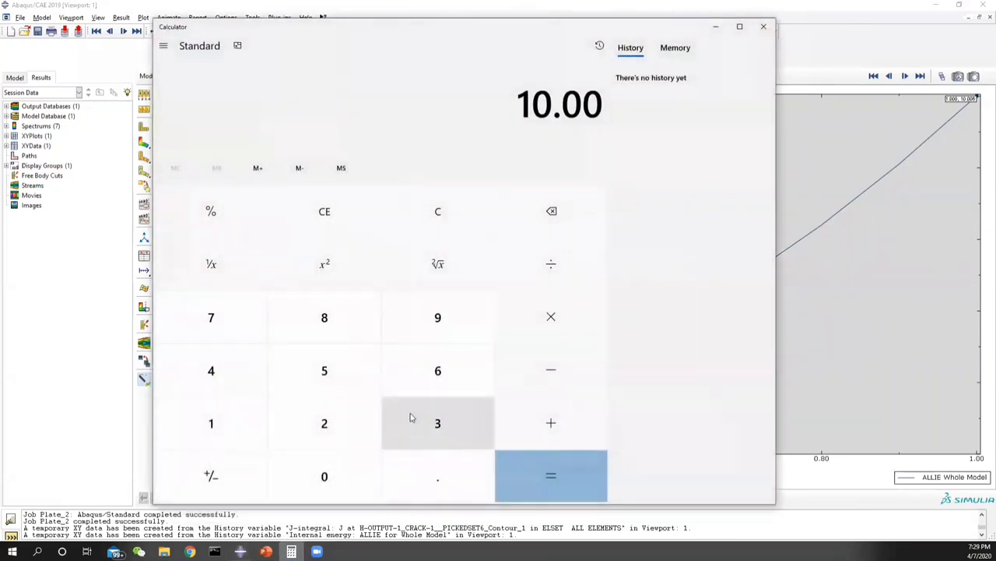
{"action": "left_click", "coordinate": [391, 381]}
{"action": "left_click", "coordinate": [211, 423]}
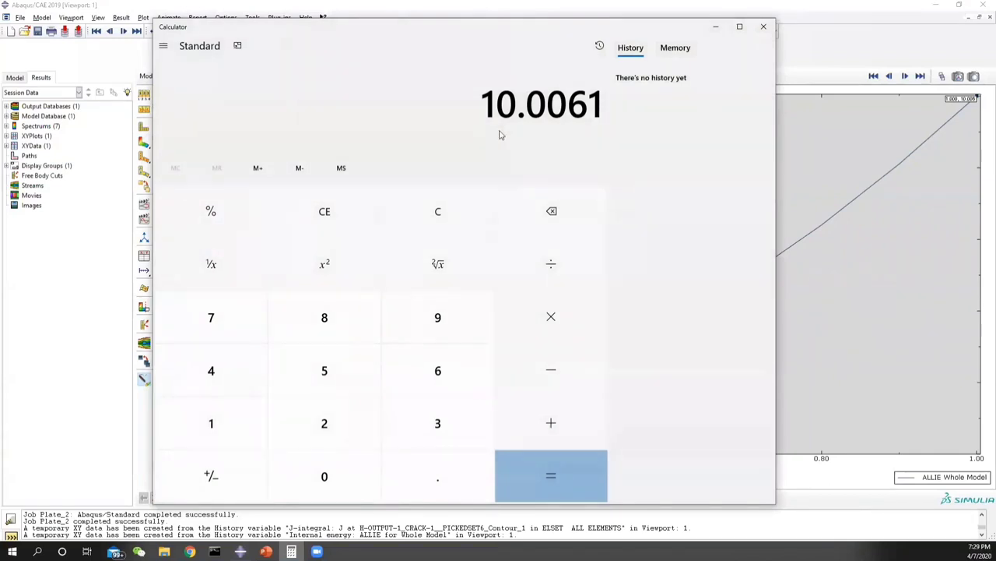
{"action": "left_click", "coordinate": [714, 33]}
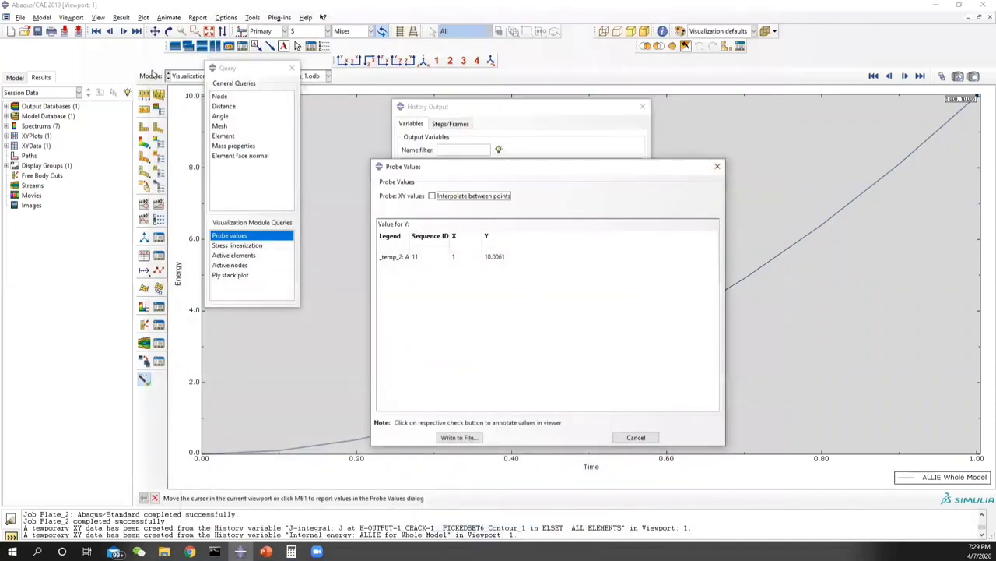
Close the query and history output windows, discarding the probed energy value without writing it to a file.
{"action": "left_click", "coordinate": [292, 68]}
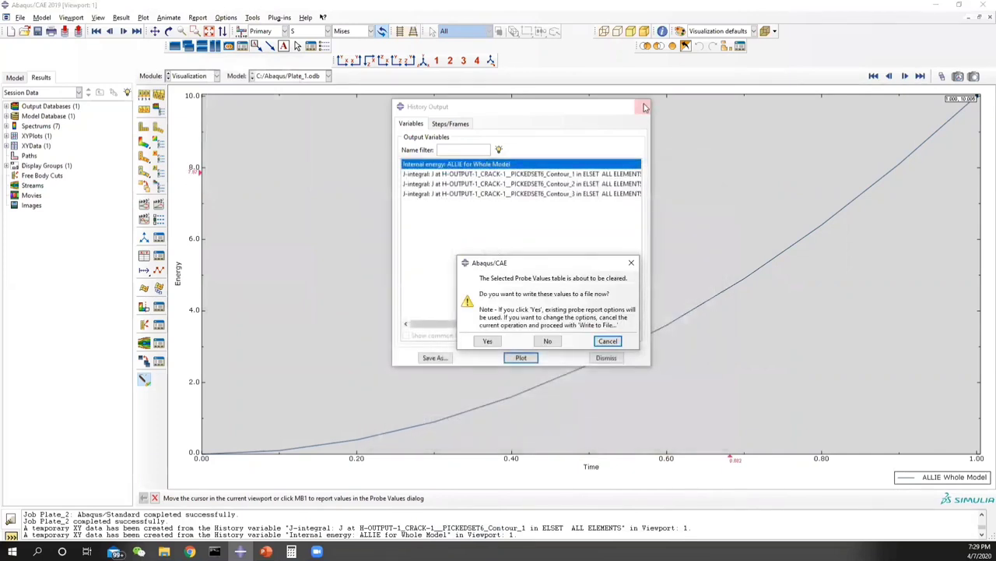
{"action": "left_click", "coordinate": [548, 341]}
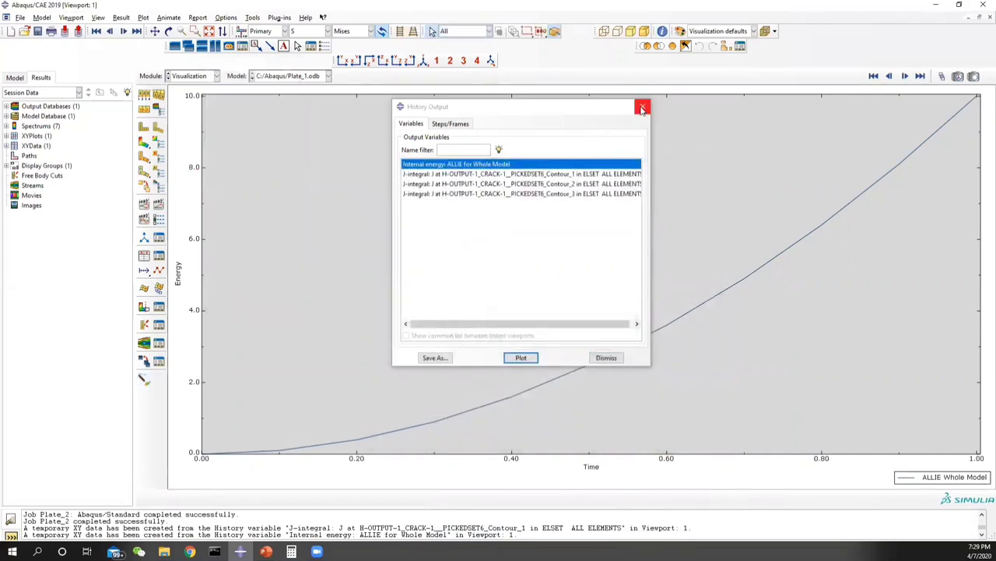
{"action": "left_click", "coordinate": [642, 105]}
Switch to the Job module and open the results of the job Plate_2.
{"action": "left_click", "coordinate": [191, 75]}
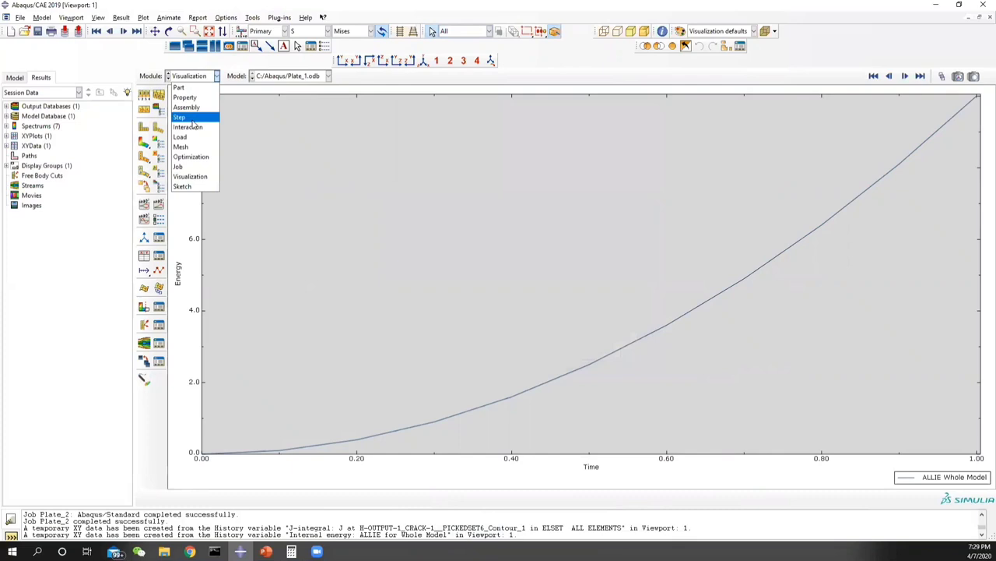
{"action": "left_click", "coordinate": [194, 165]}
{"action": "left_click", "coordinate": [484, 187]}
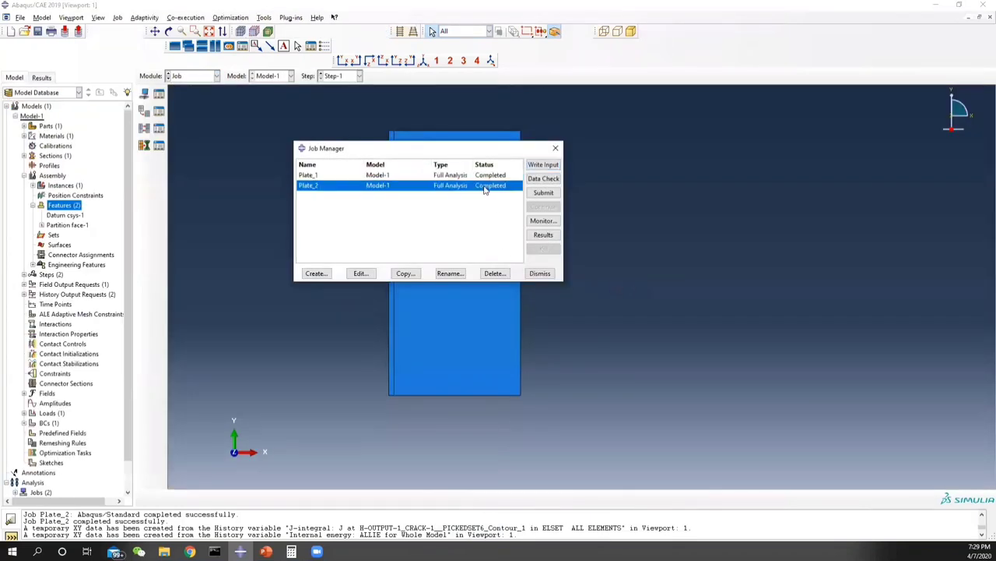
{"action": "left_click", "coordinate": [544, 235]}
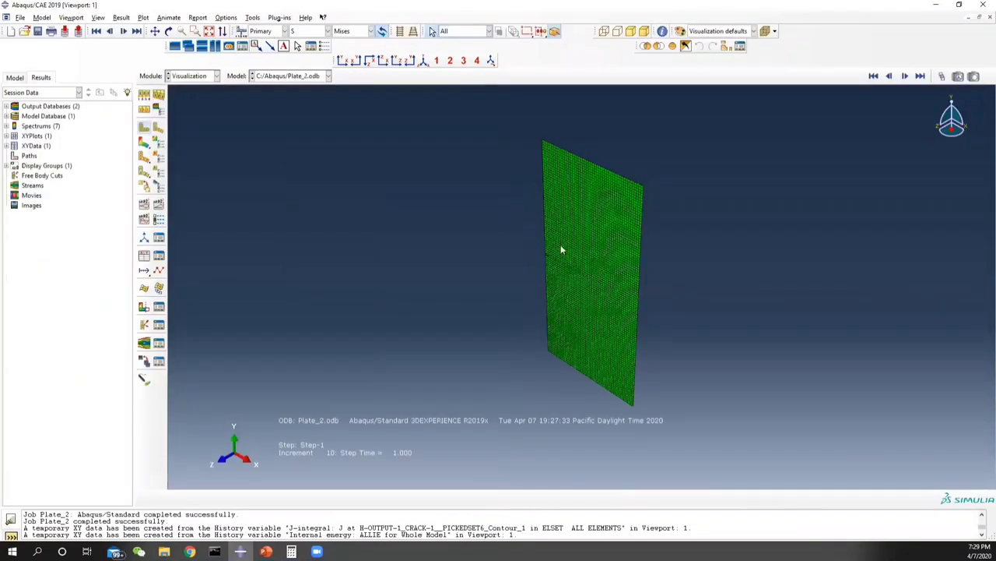
{"action": "left_click_drag", "start_coordinate": [680, 223], "coordinate": [692, 192]}
{"action": "key", "text": "Escape"}
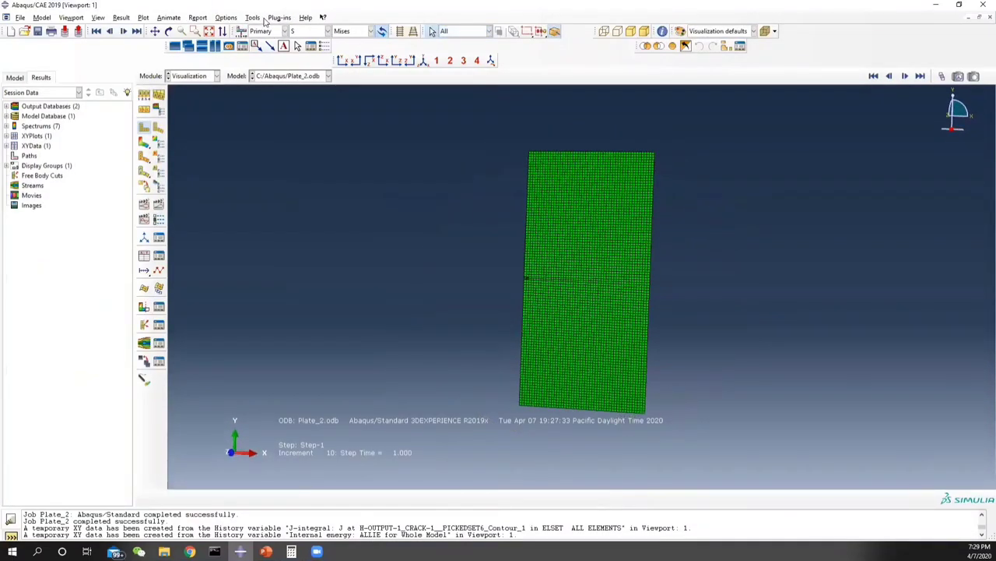
Create XY data from the ODB history output of Plate_2 and plot the internal energy ALLIE for the whole model.
{"action": "left_click", "coordinate": [263, 20]}
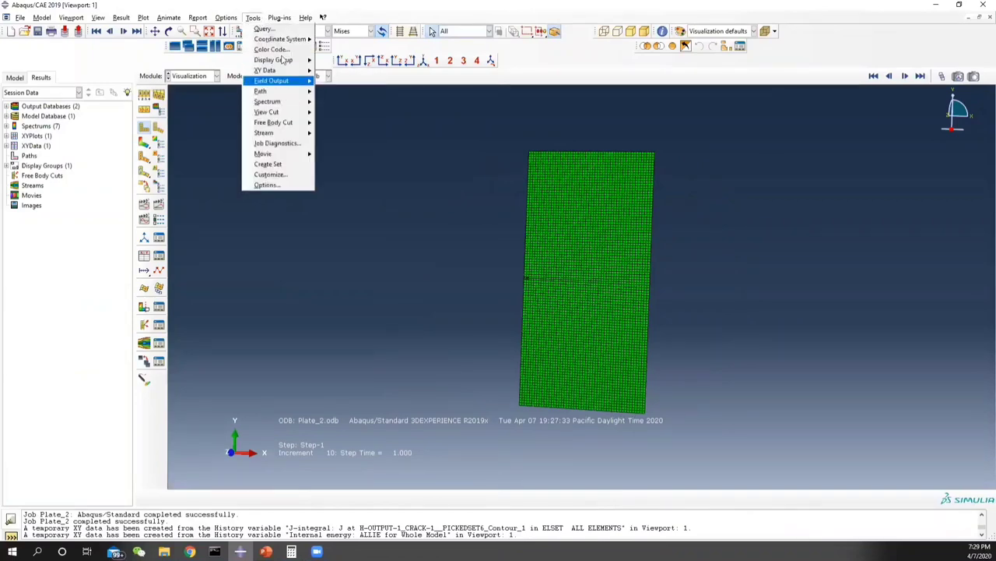
{"action": "mouse_move", "coordinate": [281, 70]}
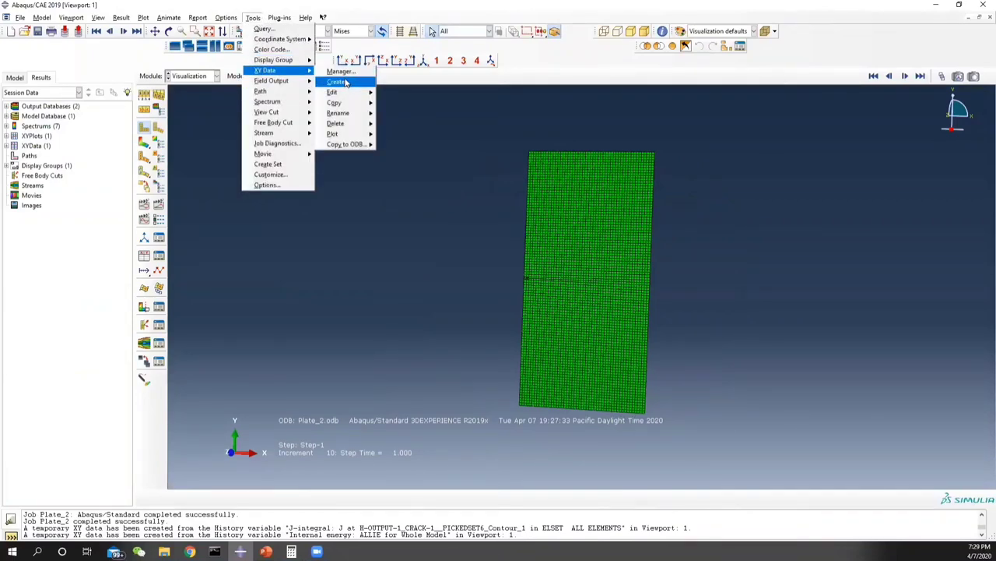
{"action": "left_click", "coordinate": [345, 83]}
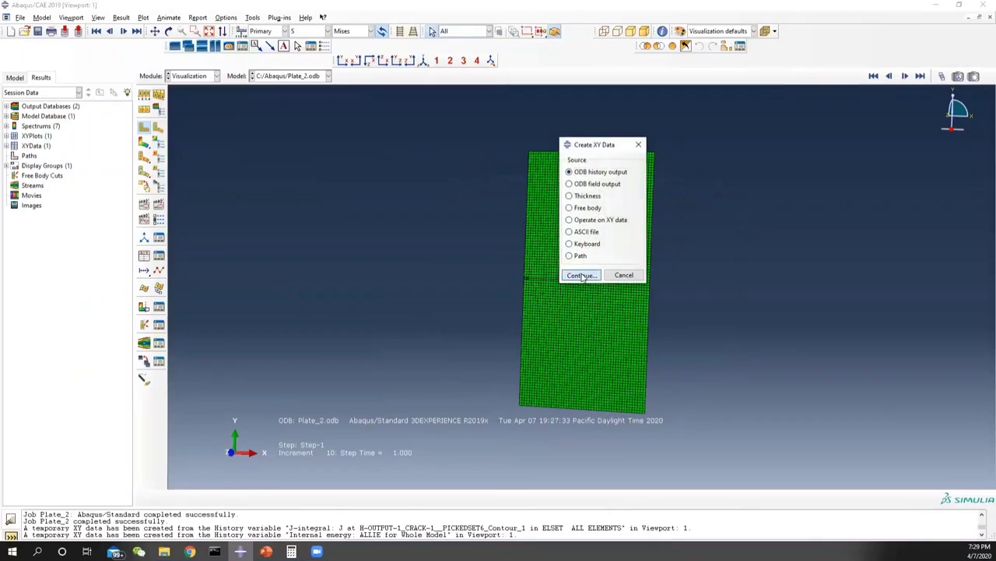
{"action": "left_click", "coordinate": [583, 276]}
{"action": "left_click", "coordinate": [520, 357]}
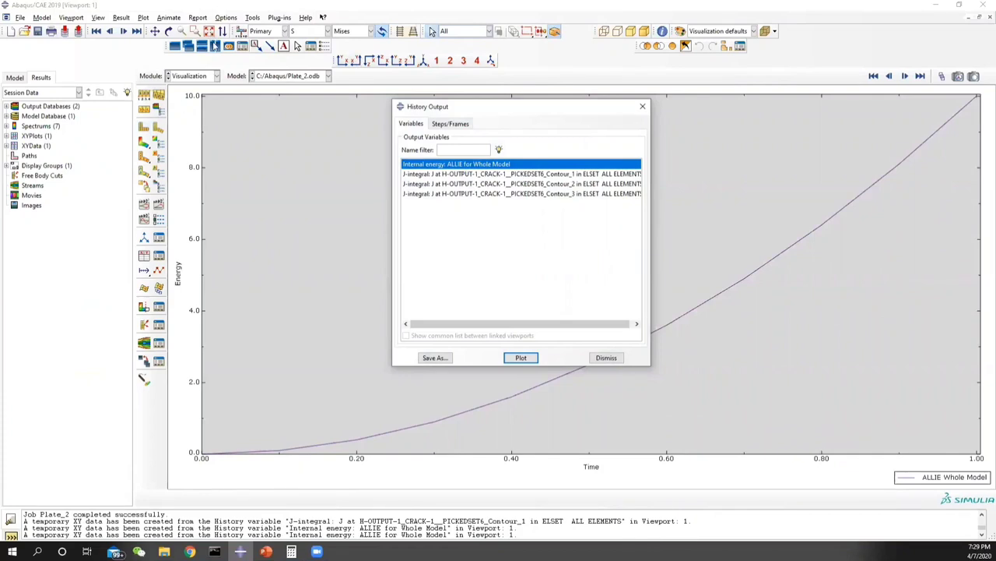
Probe the XY value at the end of the internal energy curve, at time 1.
{"action": "left_click", "coordinate": [252, 17]}
{"action": "left_click", "coordinate": [246, 94]}
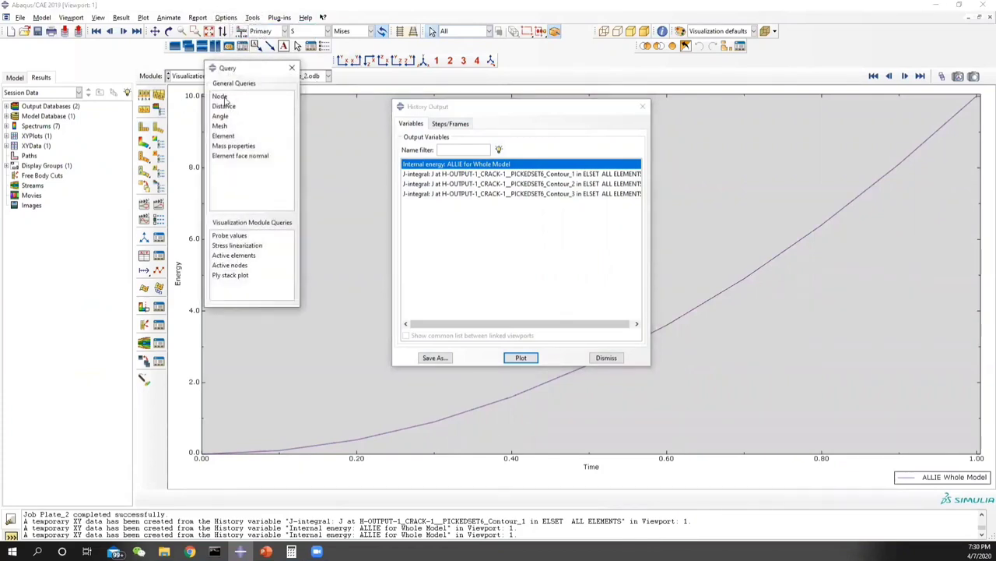
{"action": "left_click", "coordinate": [228, 235]}
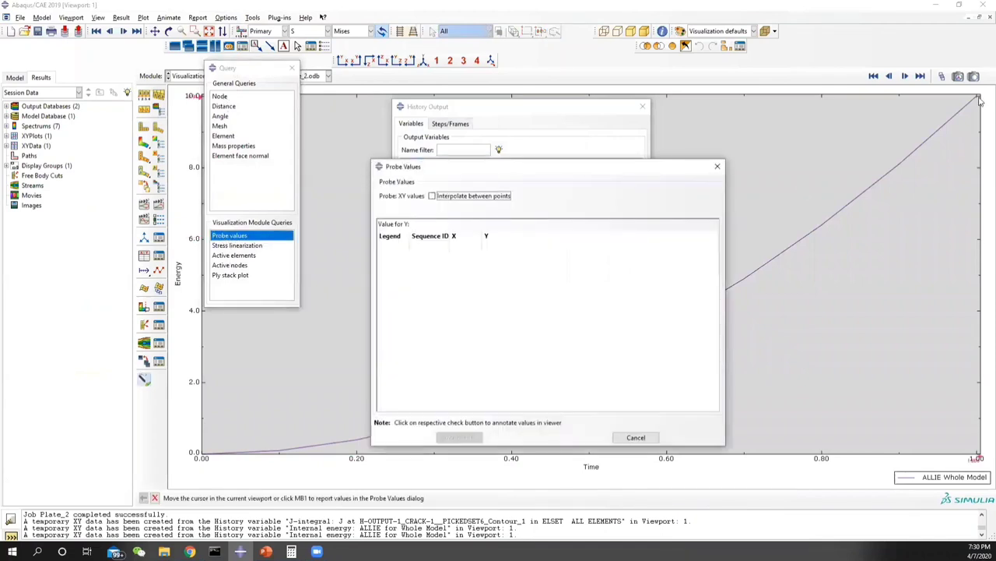
{"action": "left_click", "coordinate": [977, 101]}
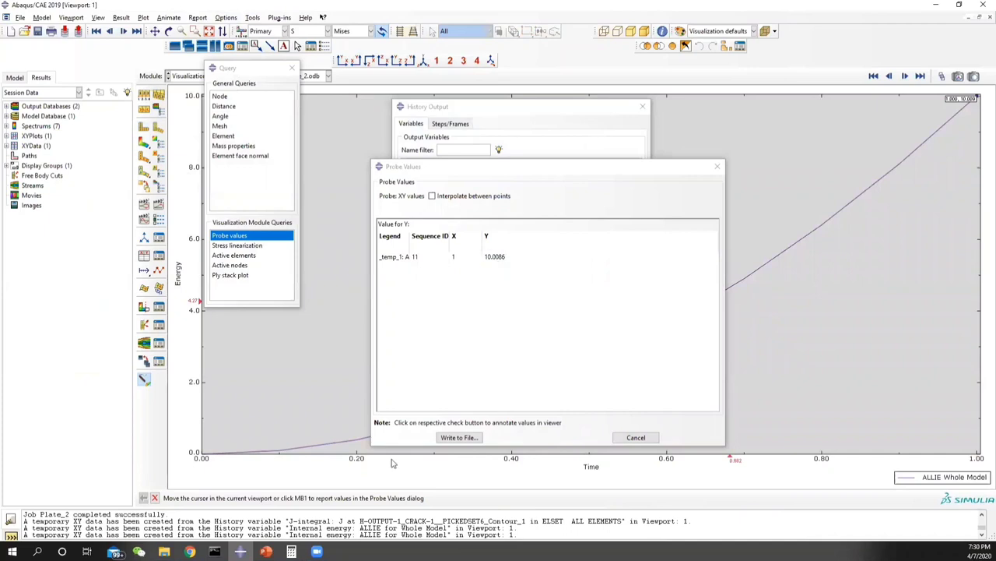
Switch to Calculator, clear the stored value and subtract 10.0061 from 10.0086.
{"action": "left_click", "coordinate": [290, 552]}
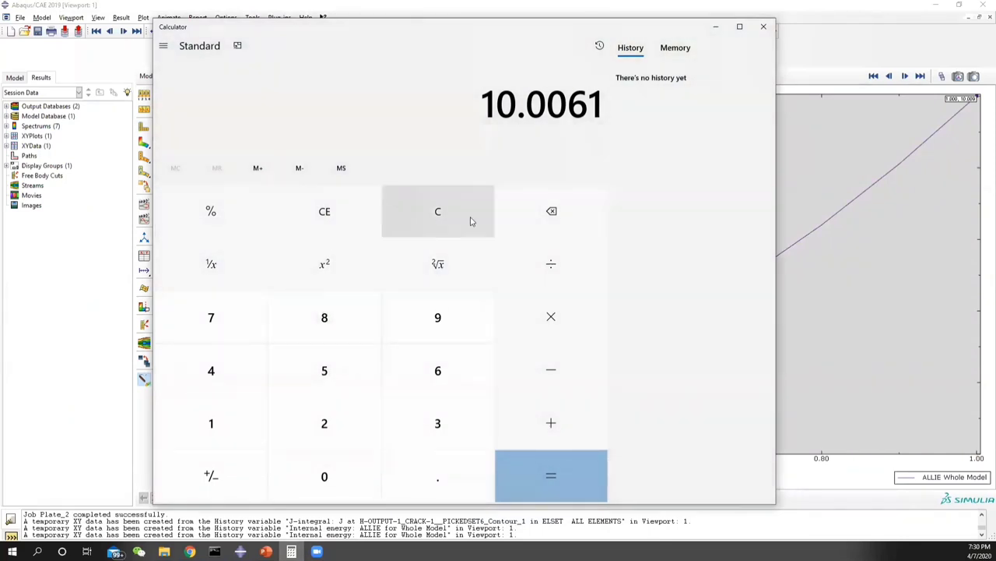
{"action": "left_click", "coordinate": [470, 221]}
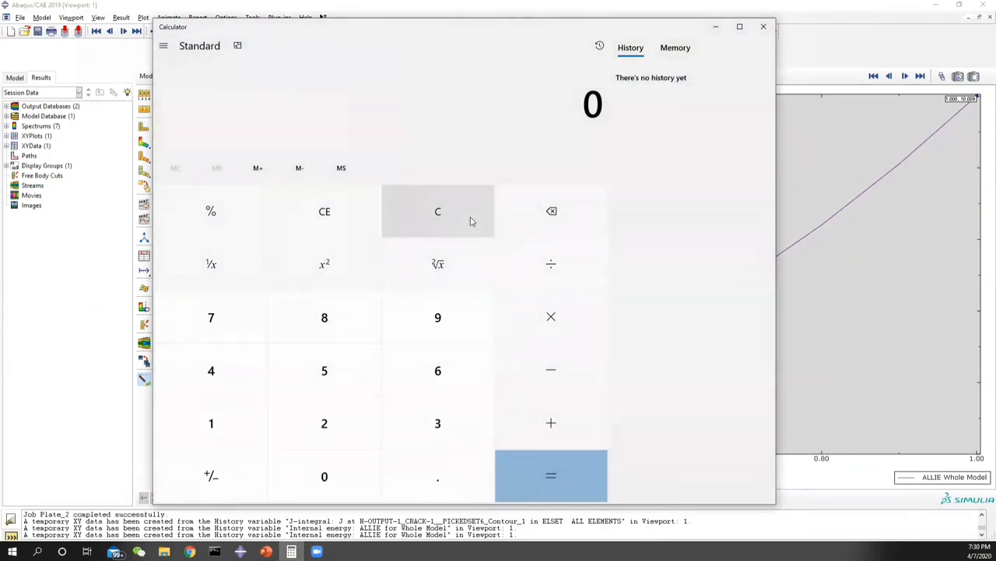
{"action": "type", "text": "10.00"}
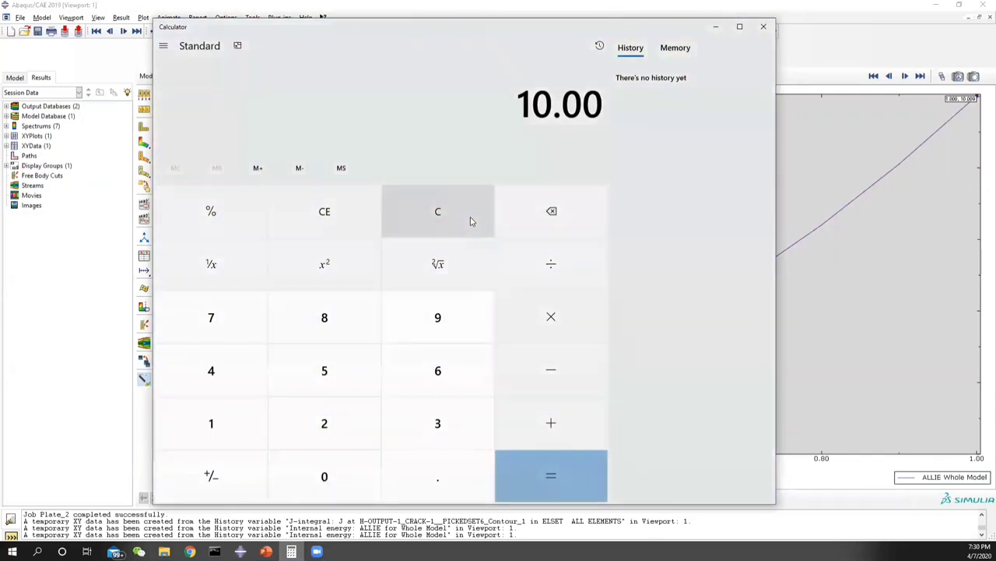
{"action": "type", "text": "86"}
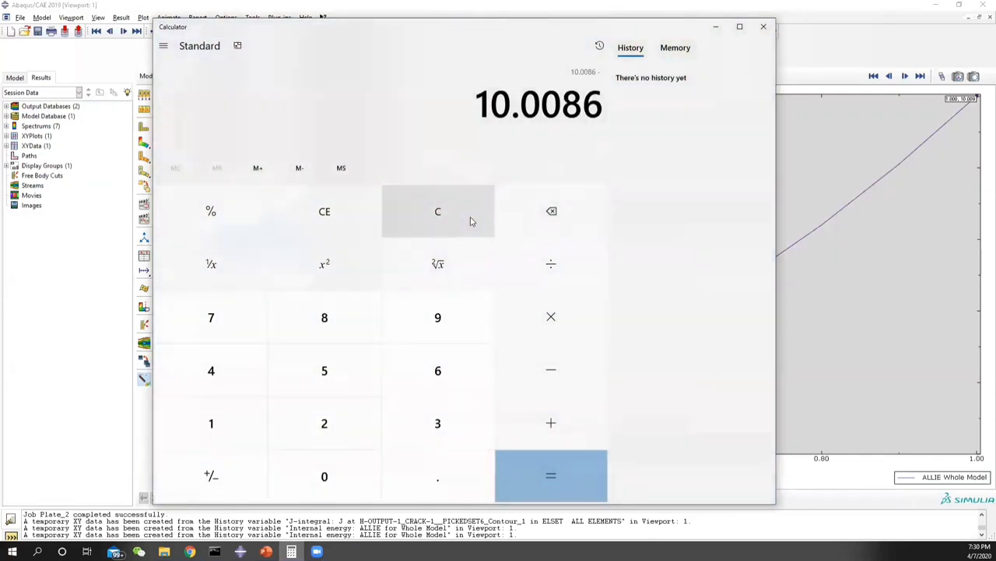
{"action": "type", "text": " - 10.006"}
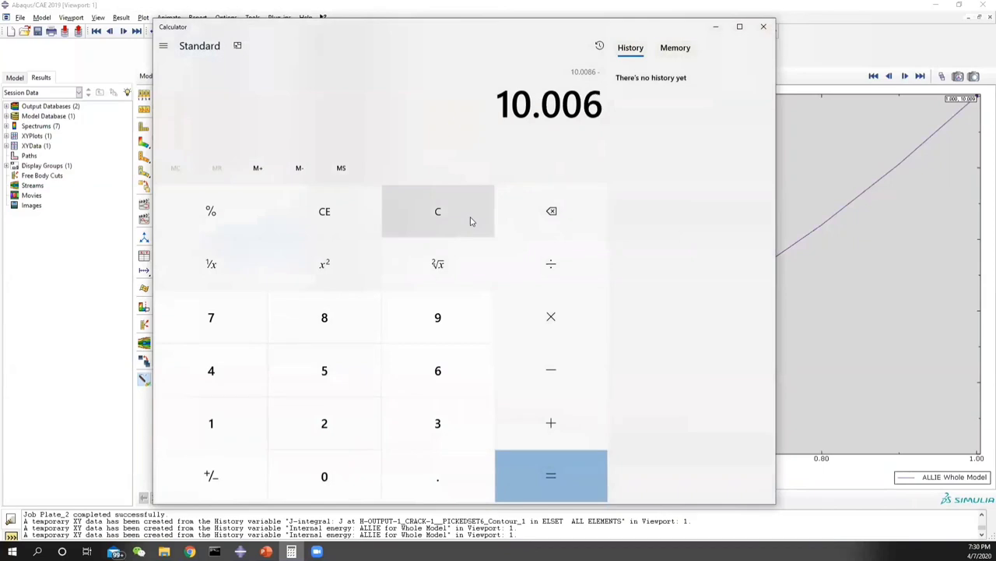
{"action": "type", "text": "1"}
{"action": "key", "text": "Return"}
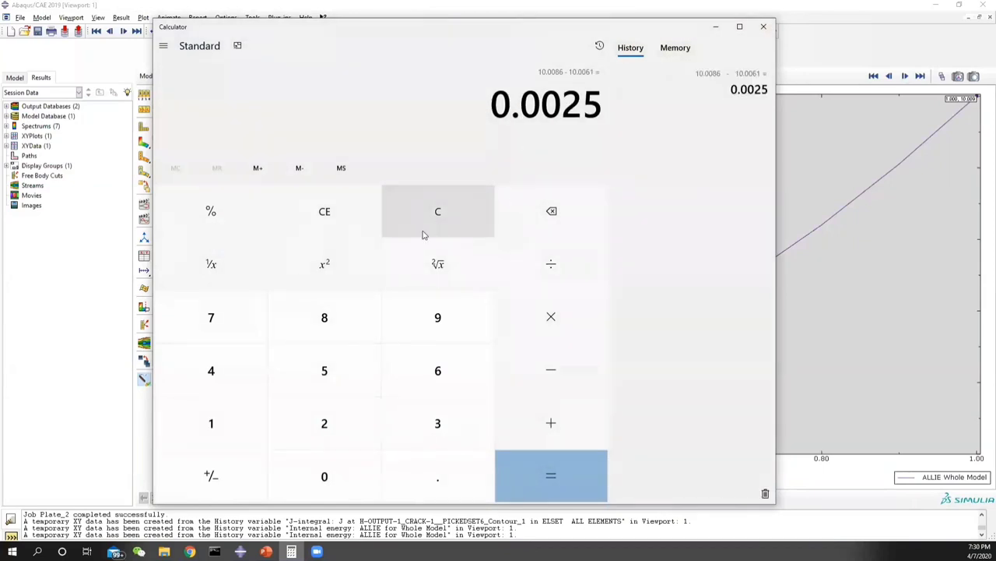
Check the strain energy derivative formula and crack increment in the PowerPoint slide show, and return to Calculator.
{"action": "key", "text": "alt+Tab"}
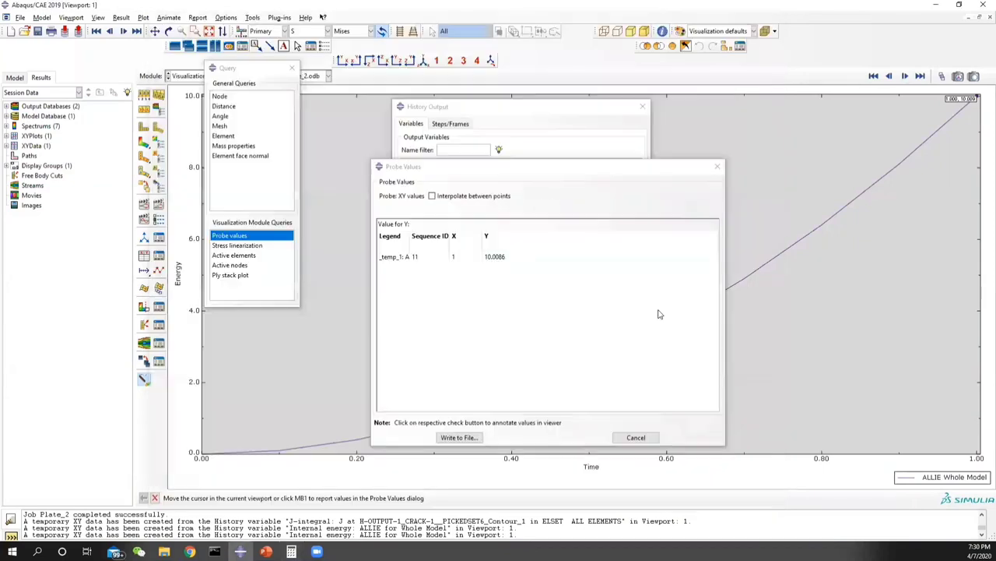
{"action": "left_click", "coordinate": [291, 551]}
{"action": "left_click", "coordinate": [267, 551]}
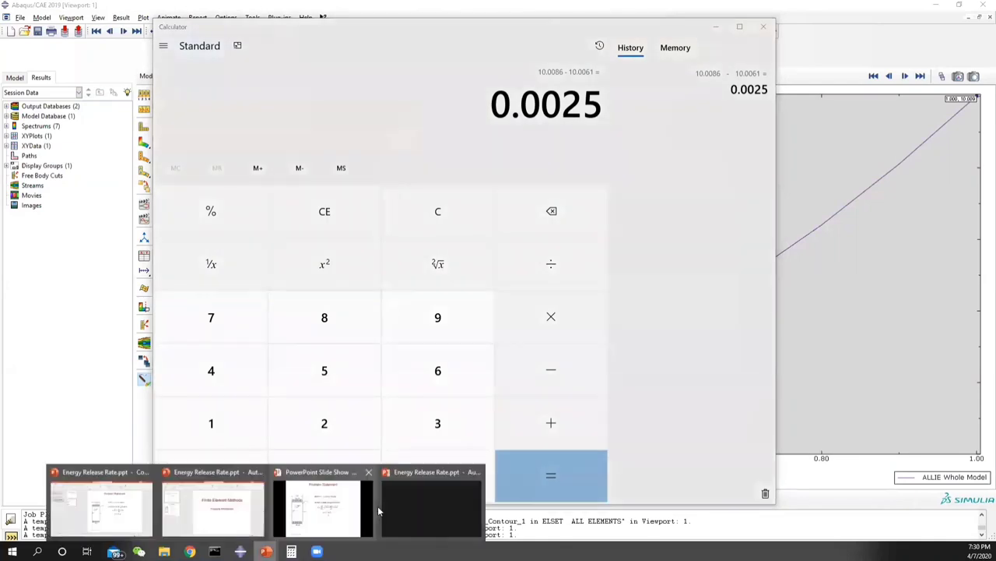
{"action": "left_click", "coordinate": [320, 506]}
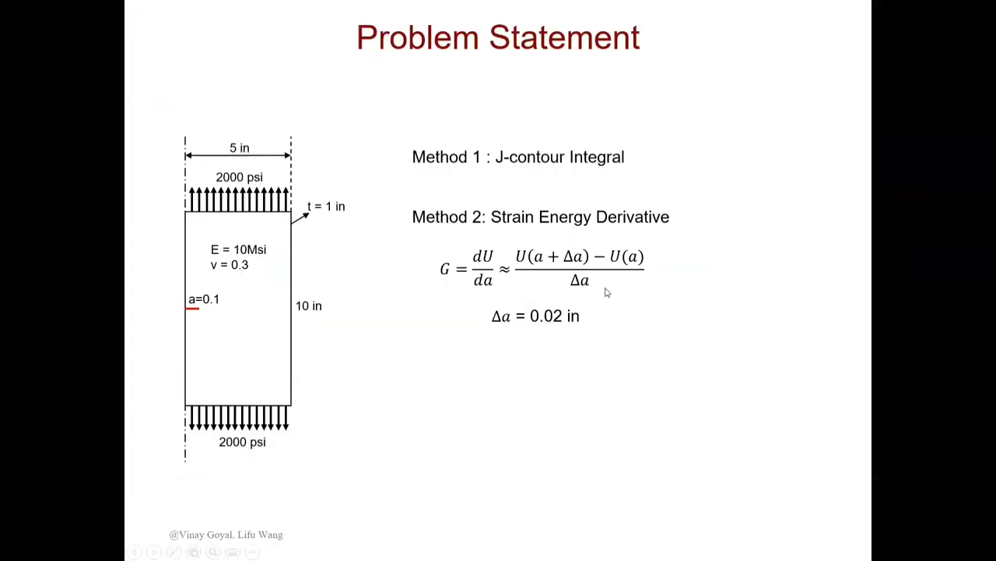
{"action": "key", "text": "alt+Tab"}
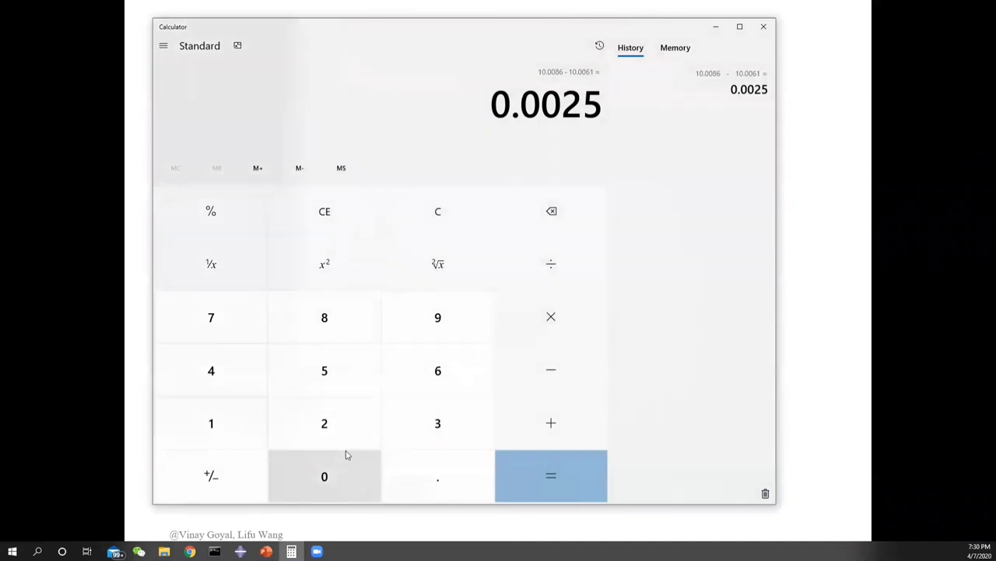
{"action": "type", "text": "0.02"}
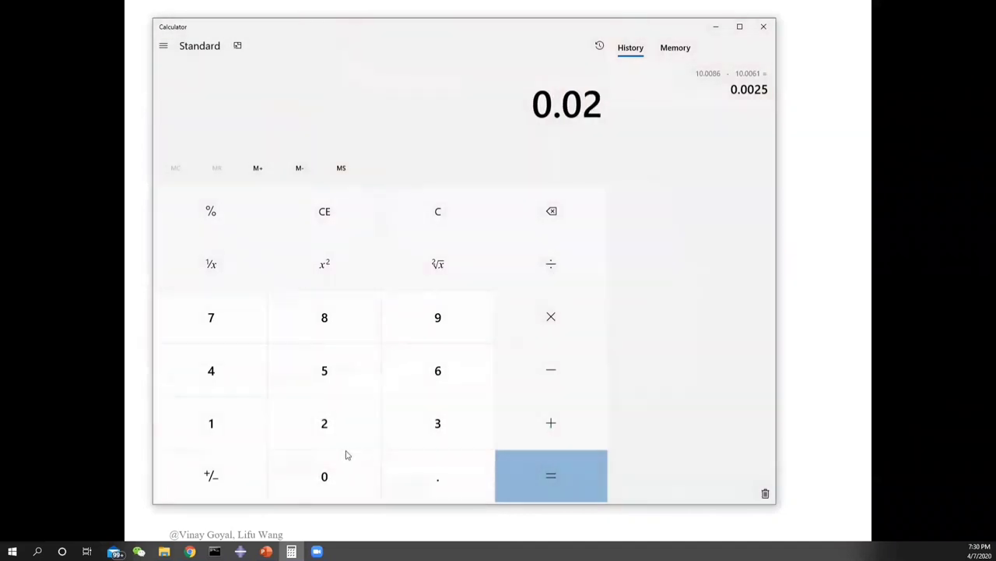
{"action": "key", "text": "Return"}
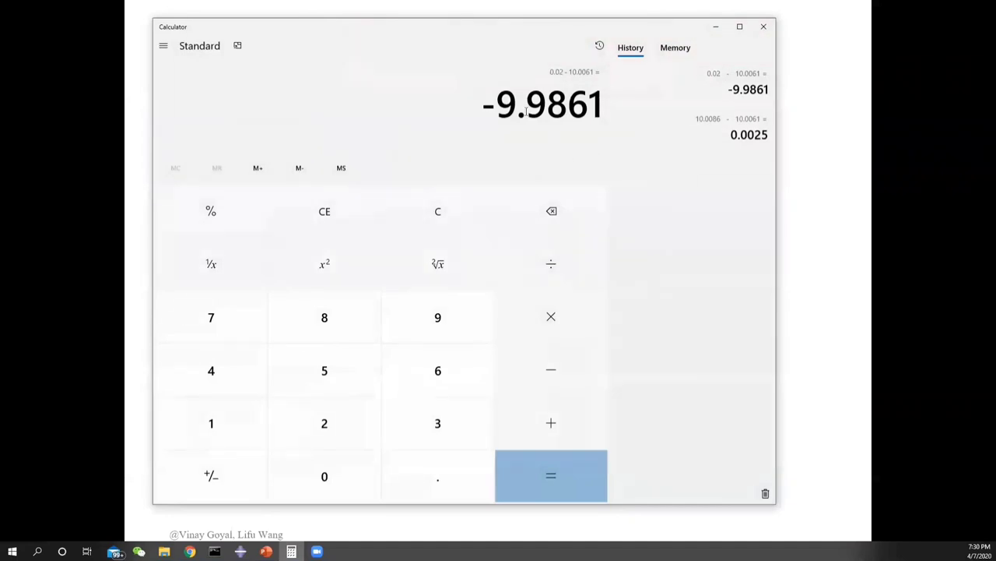
{"action": "left_click", "coordinate": [469, 210]}
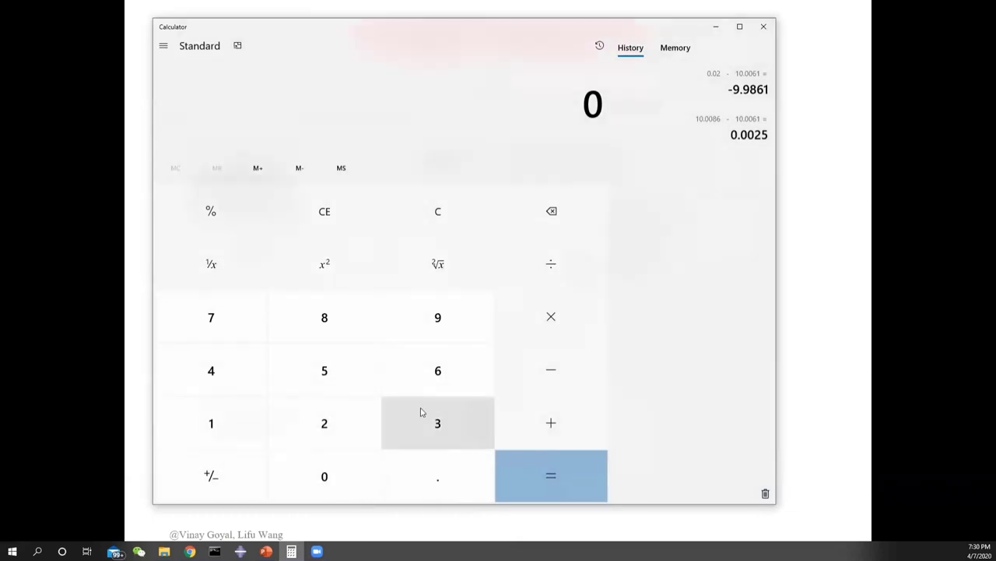
Divide the energy difference 0.0025 by the crack increment 0.02 to get the energy release rate.
{"action": "type", "text": ".0"}
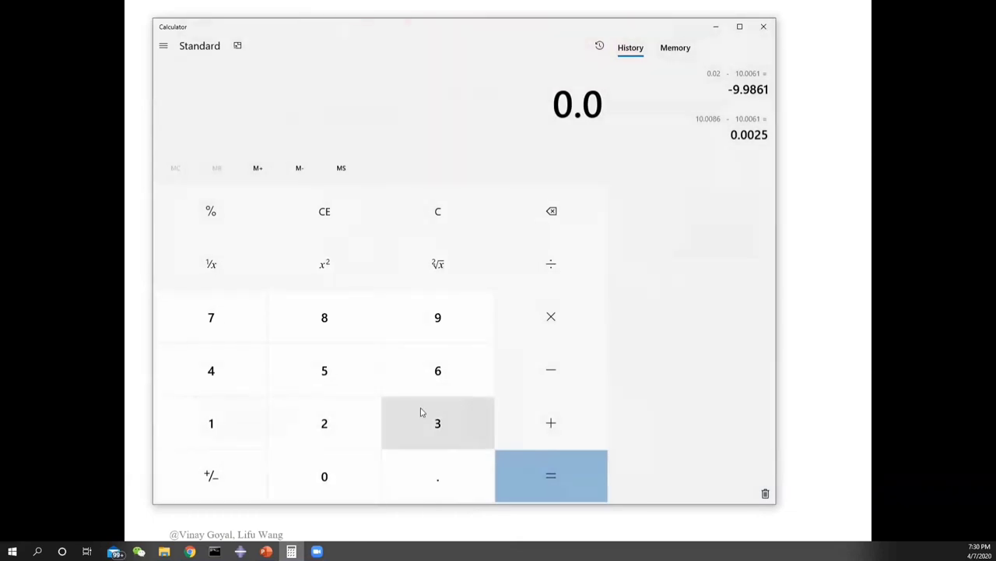
{"action": "type", "text": "025"}
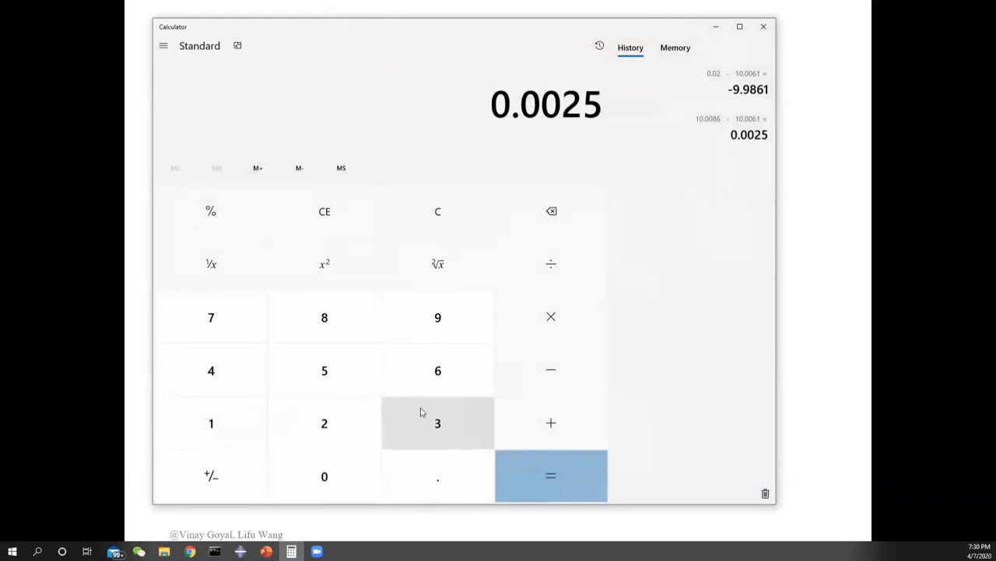
{"action": "key", "text": "Return"}
{"action": "type", "text": "/0."}
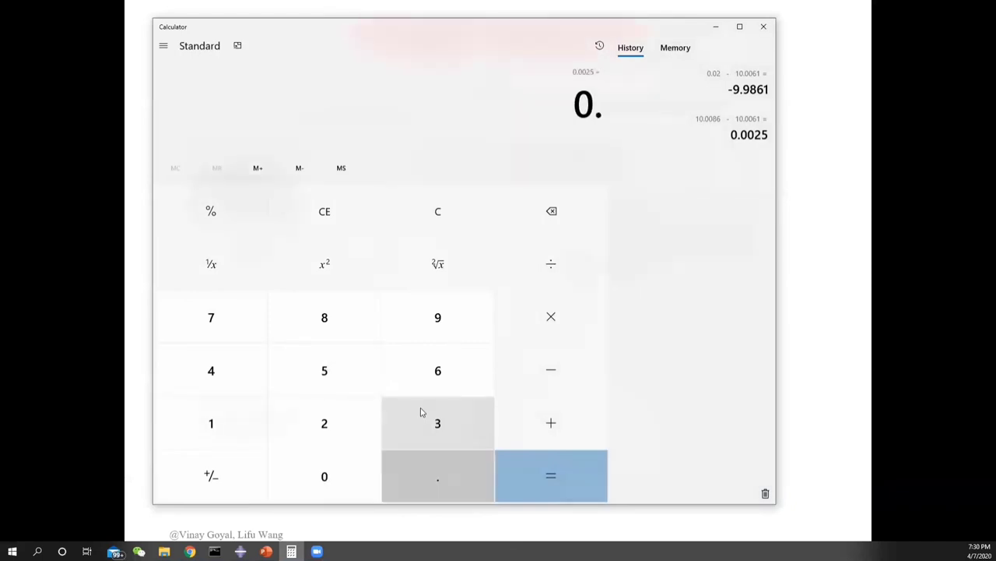
{"action": "type", "text": "02"}
{"action": "key", "text": "Return"}
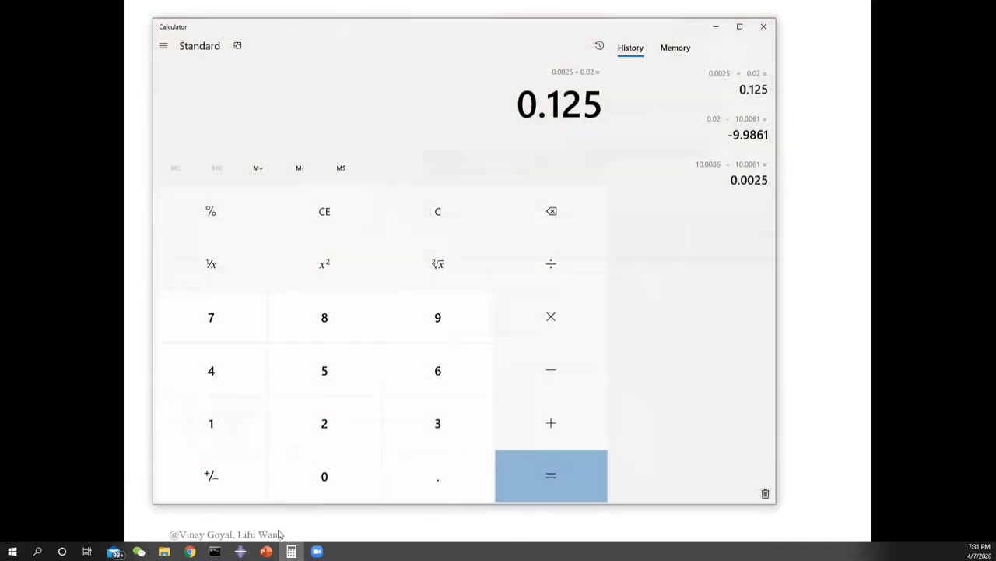
Switch back to Abaqus/CAE and close the probe, history output and query windows without writing the probed value to a file.
{"action": "left_click", "coordinate": [267, 551]}
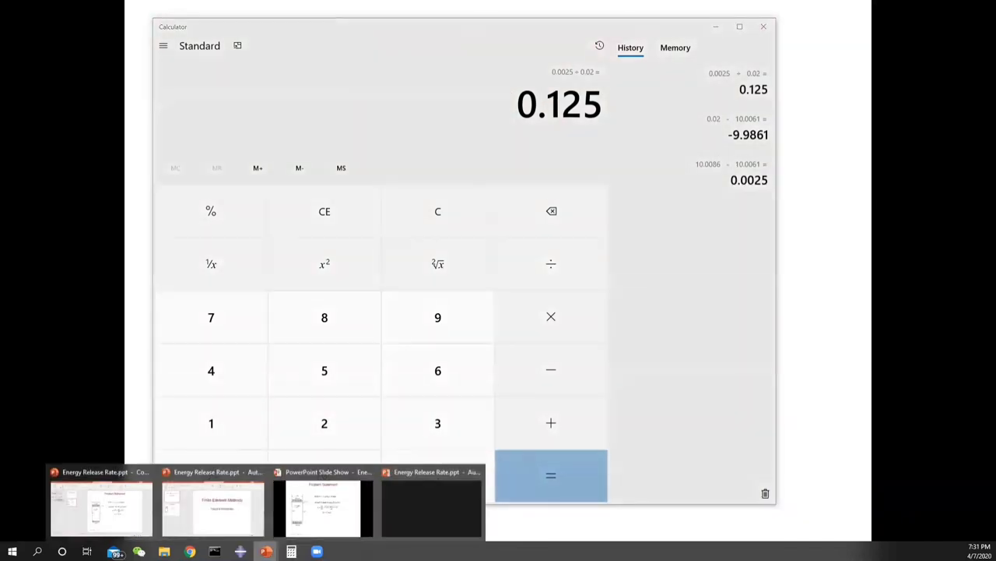
{"action": "left_click", "coordinate": [162, 505]}
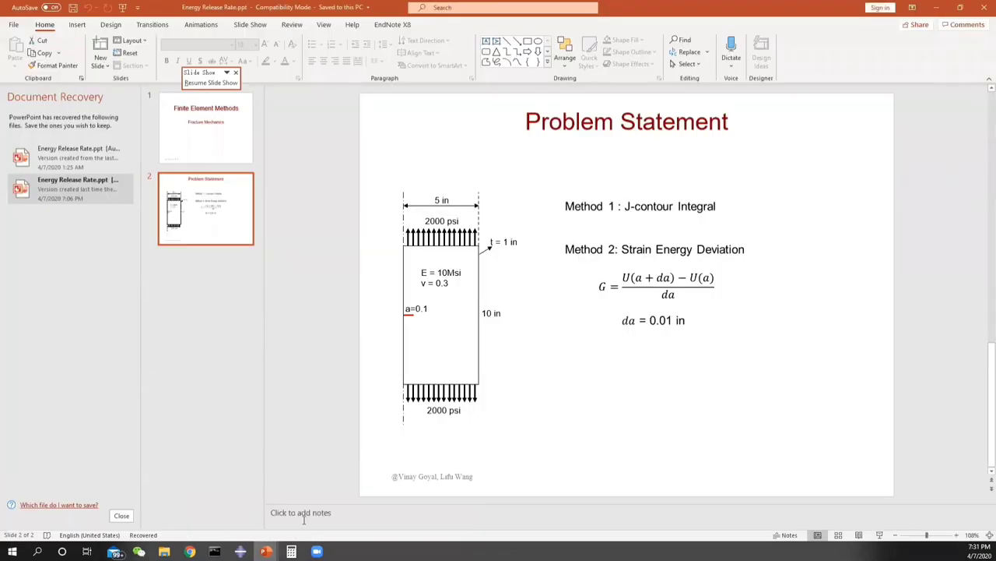
{"action": "left_click", "coordinate": [241, 551]}
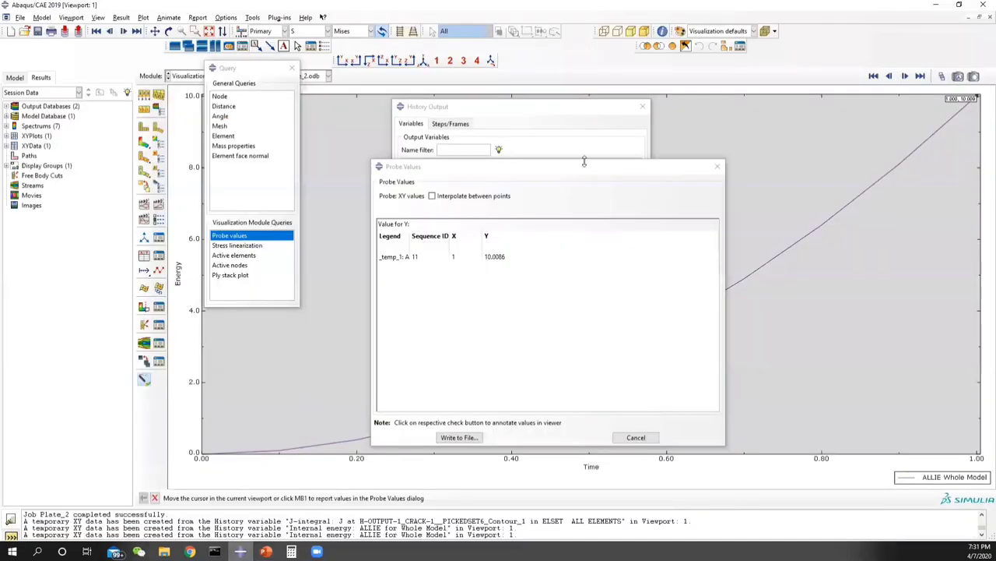
{"action": "left_click", "coordinate": [717, 166]}
{"action": "left_click", "coordinate": [545, 351]}
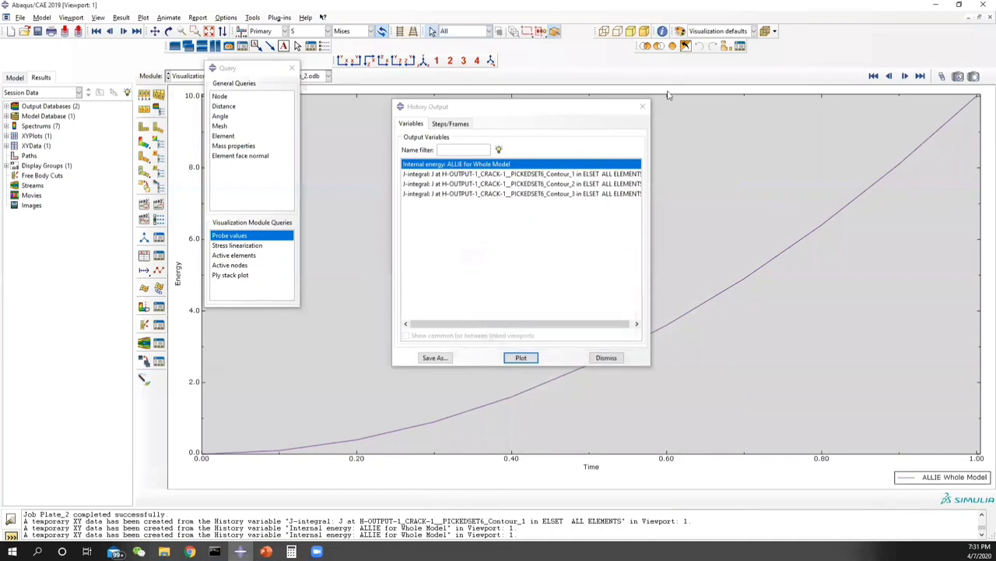
{"action": "left_click", "coordinate": [643, 106]}
{"action": "left_click", "coordinate": [292, 68]}
Switch to the Step module and open the section sketch of the assembly's Partition face-1 for editing.
{"action": "left_click", "coordinate": [188, 76]}
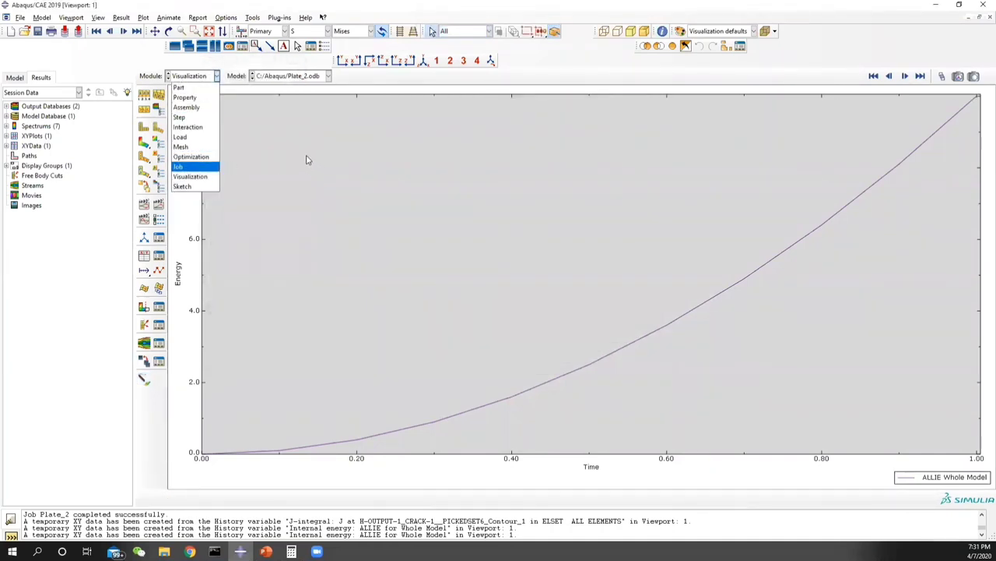
{"action": "left_click", "coordinate": [189, 116]}
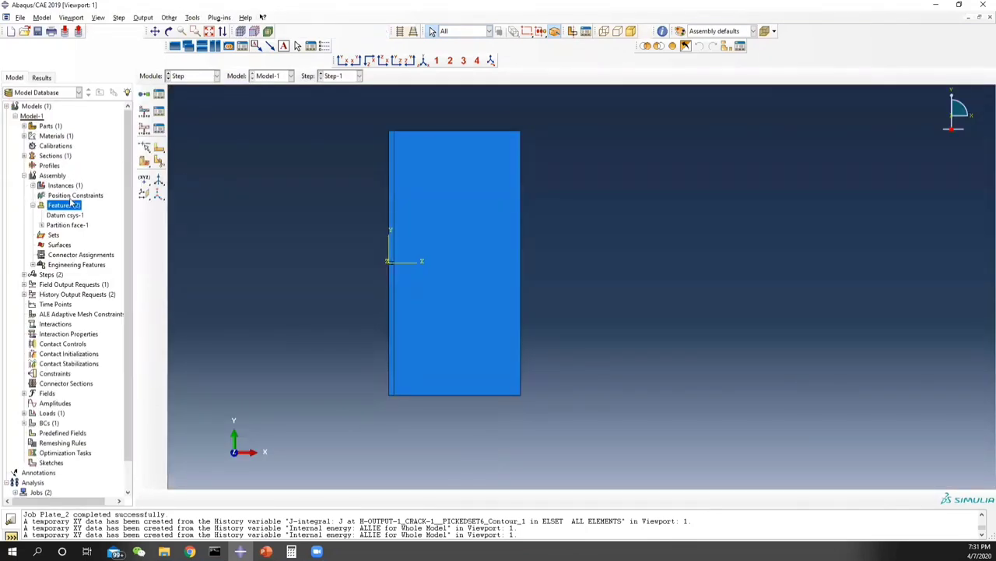
{"action": "left_click", "coordinate": [41, 225]}
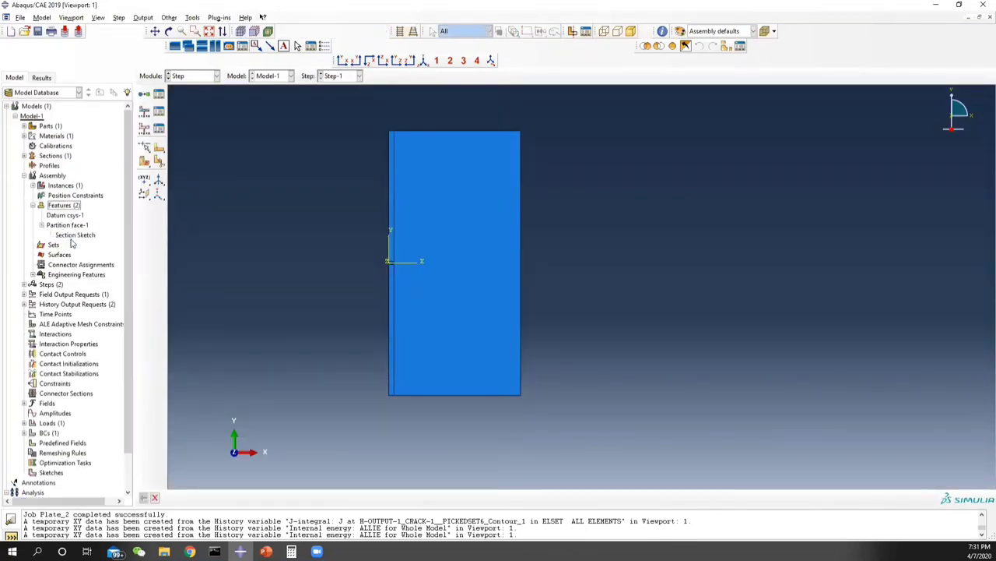
{"action": "left_click", "coordinate": [74, 235]}
{"action": "right_click", "coordinate": [75, 234]}
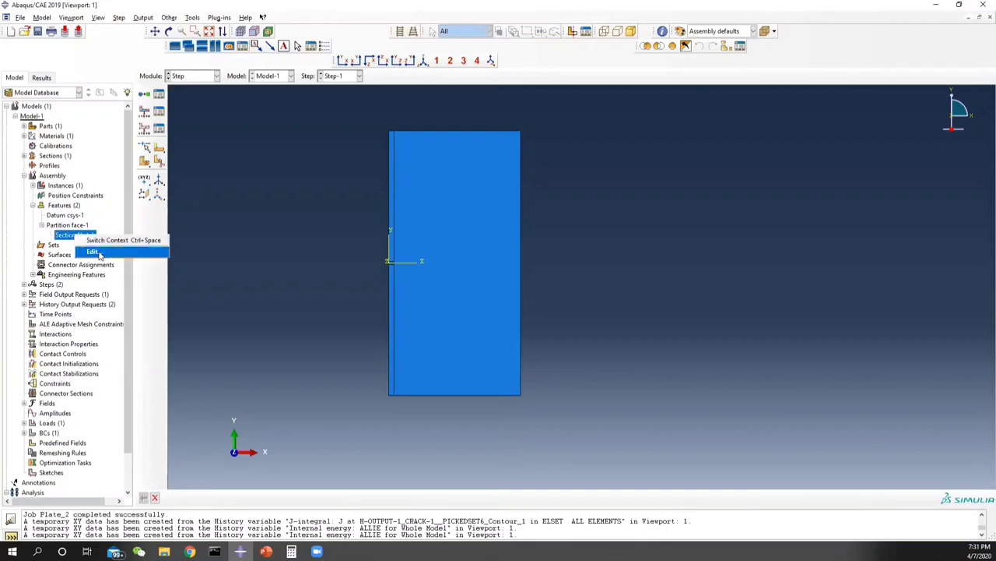
{"action": "left_click", "coordinate": [55, 240]}
{"action": "right_click", "coordinate": [69, 239]}
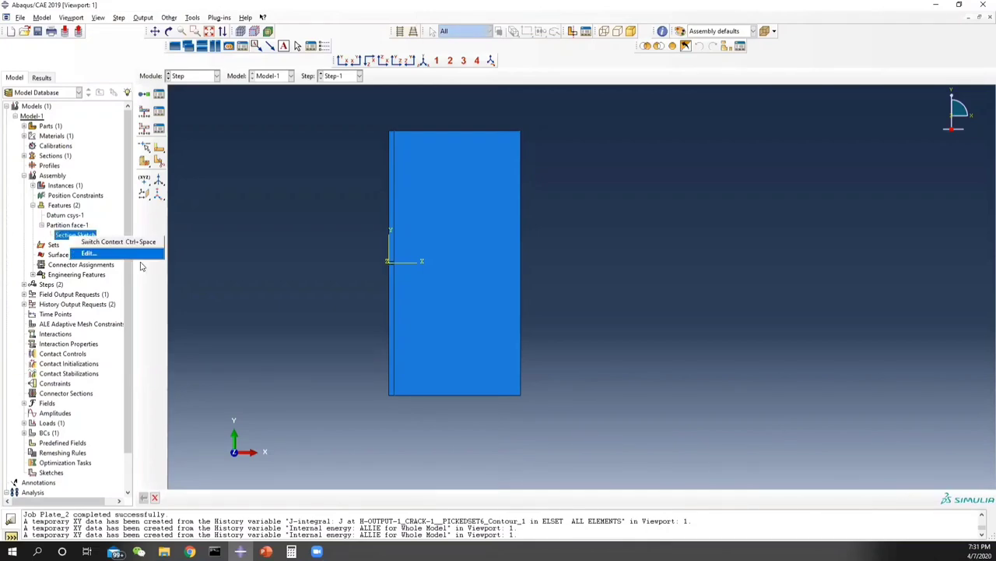
{"action": "left_click", "coordinate": [108, 253]}
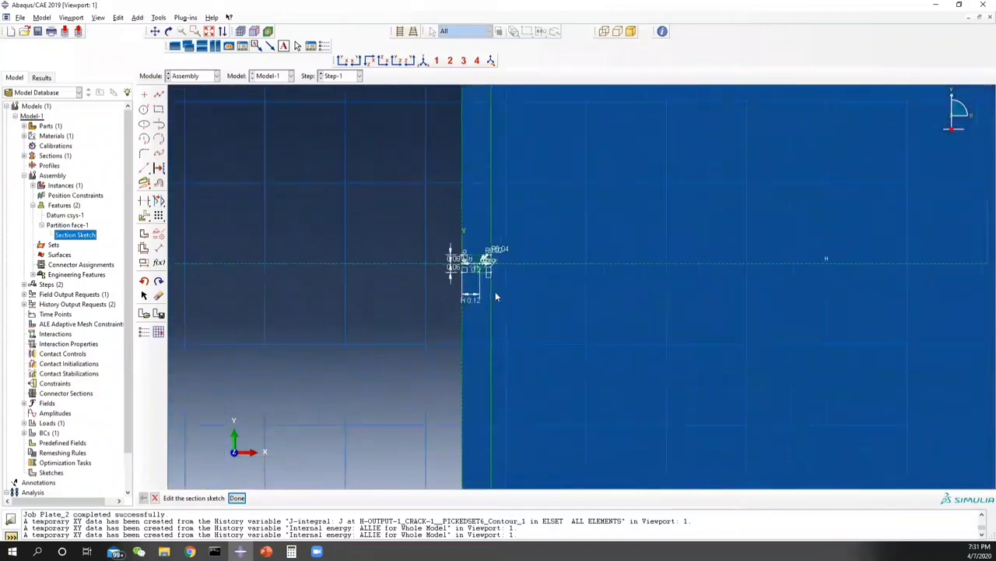
Delete the horizontal 0.12 dimension between the plate's edge and the centre of the crack-tip circles.
{"action": "scroll", "coordinate": [475, 282], "scroll_direction": "up", "scroll_amount": 3}
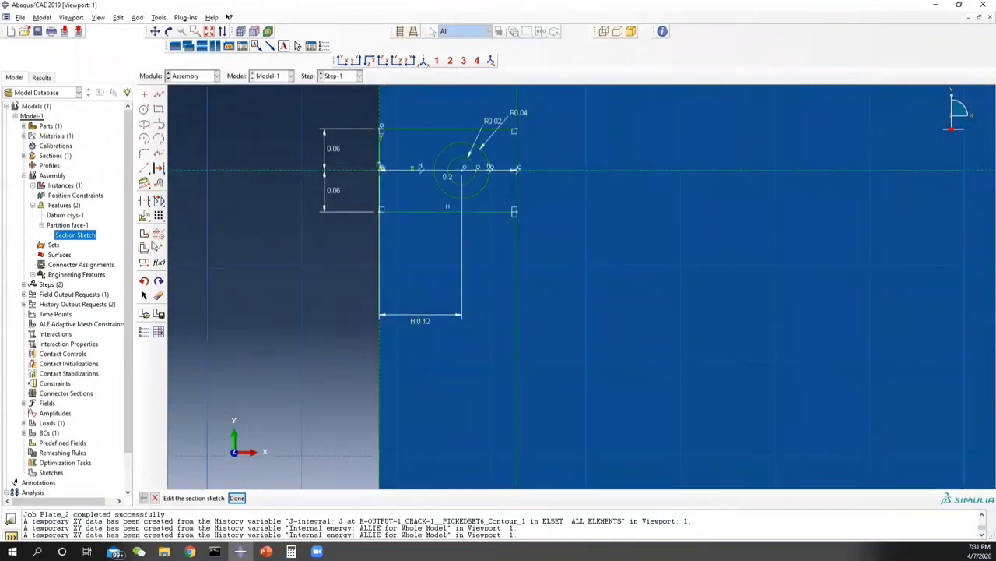
{"action": "left_click", "coordinate": [156, 246]}
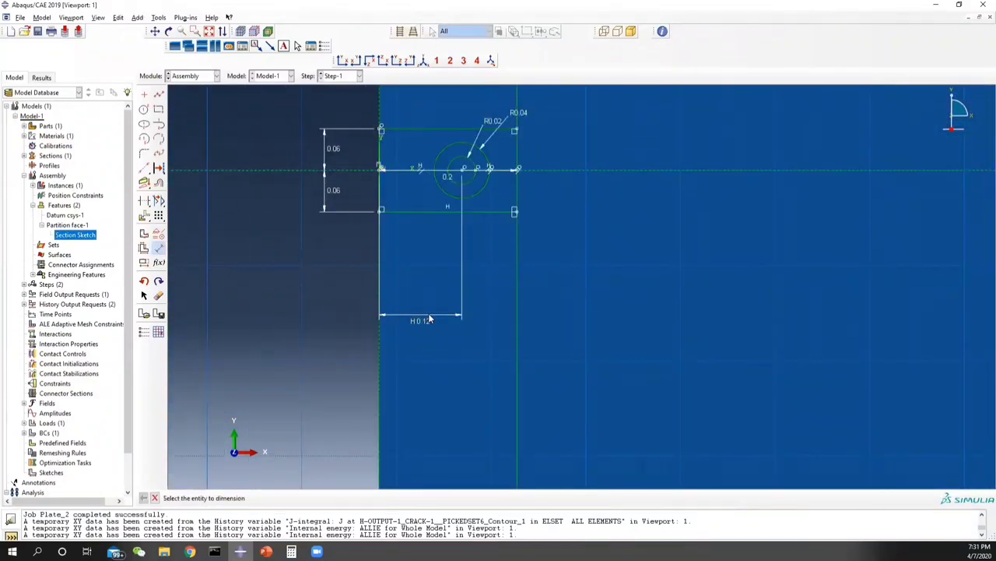
{"action": "left_click", "coordinate": [158, 296]}
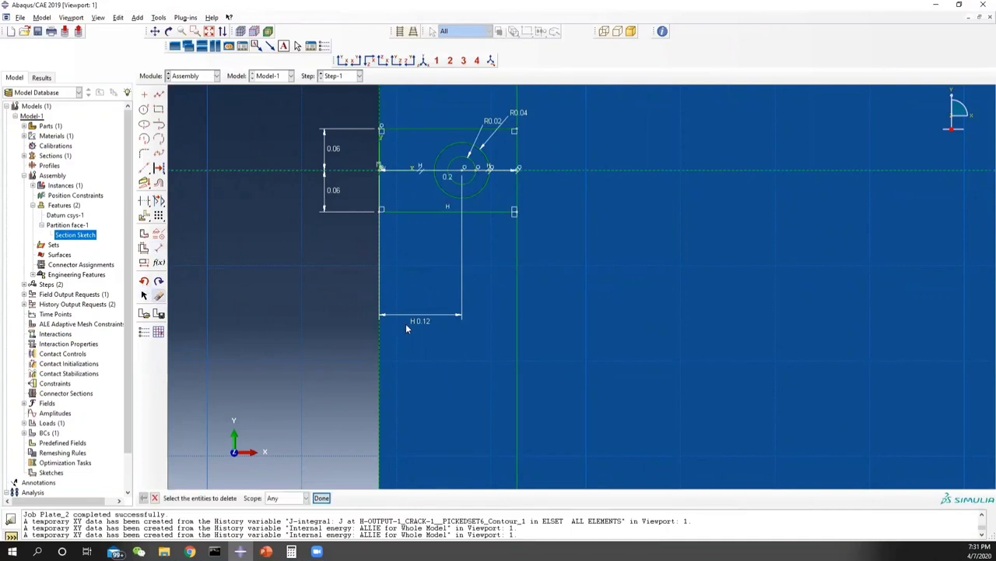
{"action": "left_click", "coordinate": [414, 316]}
{"action": "left_click", "coordinate": [321, 497]}
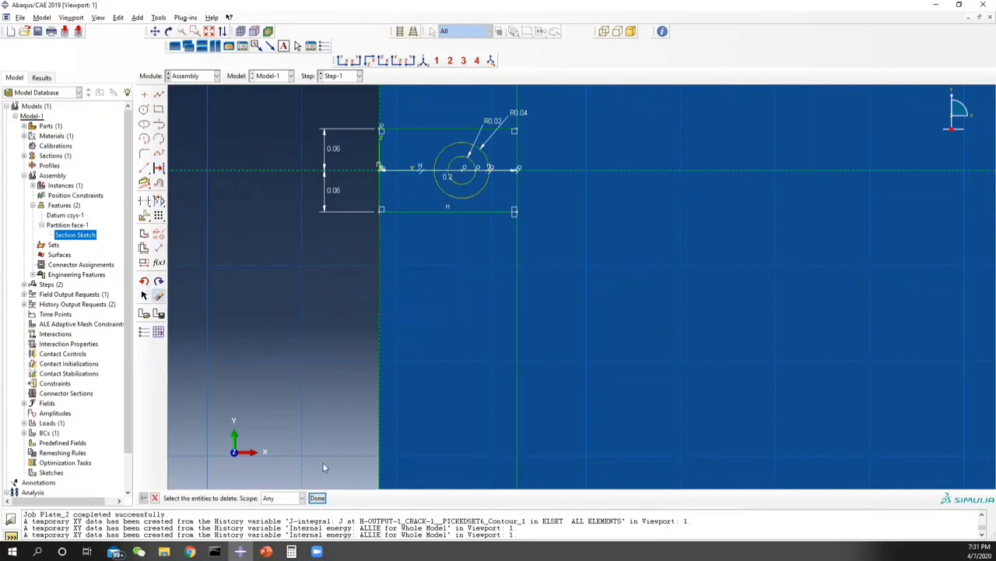
Dimension the horizontal distance from the plate's edge to the centre of the crack-tip circles as 0.1.
{"action": "left_click", "coordinate": [156, 249]}
{"action": "left_click", "coordinate": [382, 170]}
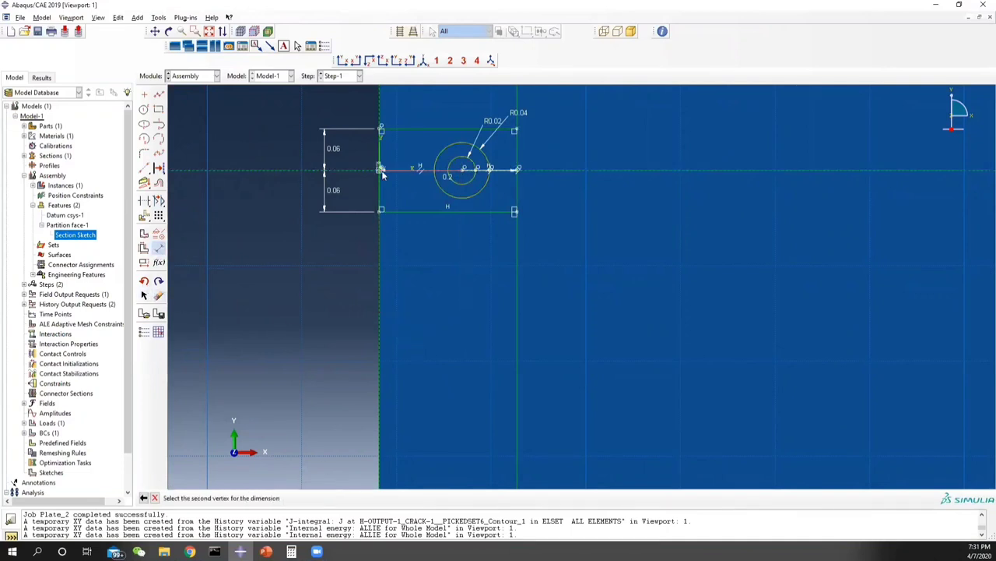
{"action": "left_click", "coordinate": [463, 169]}
{"action": "left_click", "coordinate": [459, 318]}
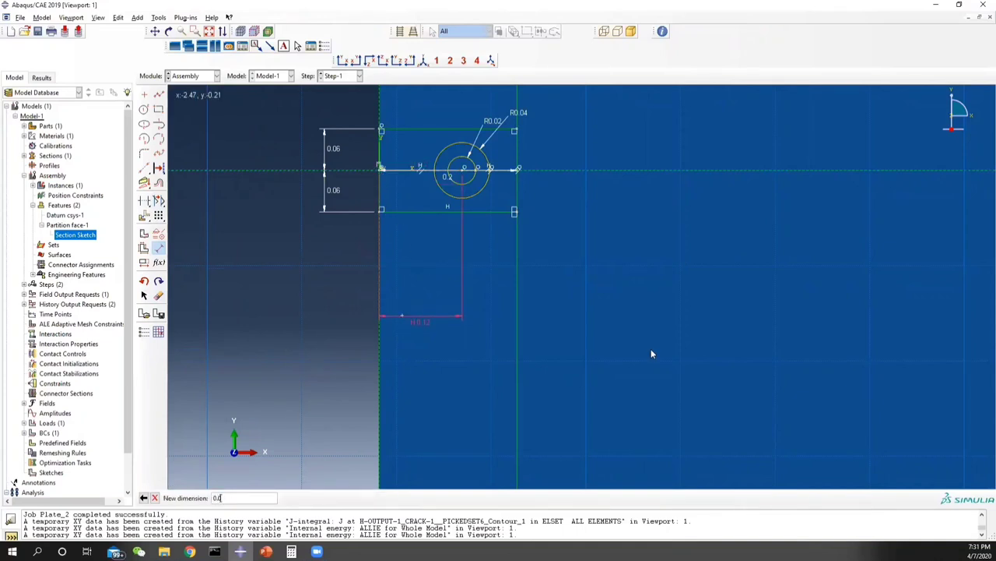
{"action": "type", "text": "0.0"}
{"action": "type", "text": "1"}
{"action": "key", "text": "Return"}
{"action": "left_click", "coordinate": [154, 497]}
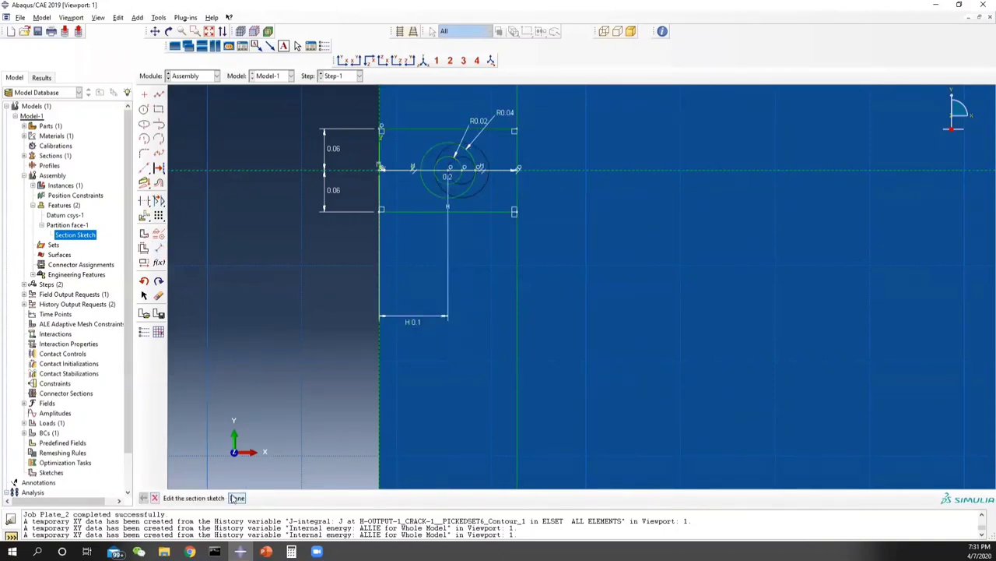
Finish editing the partition's section sketch and regenerate the assembly features.
{"action": "left_click", "coordinate": [235, 498]}
{"action": "left_click", "coordinate": [397, 315]}
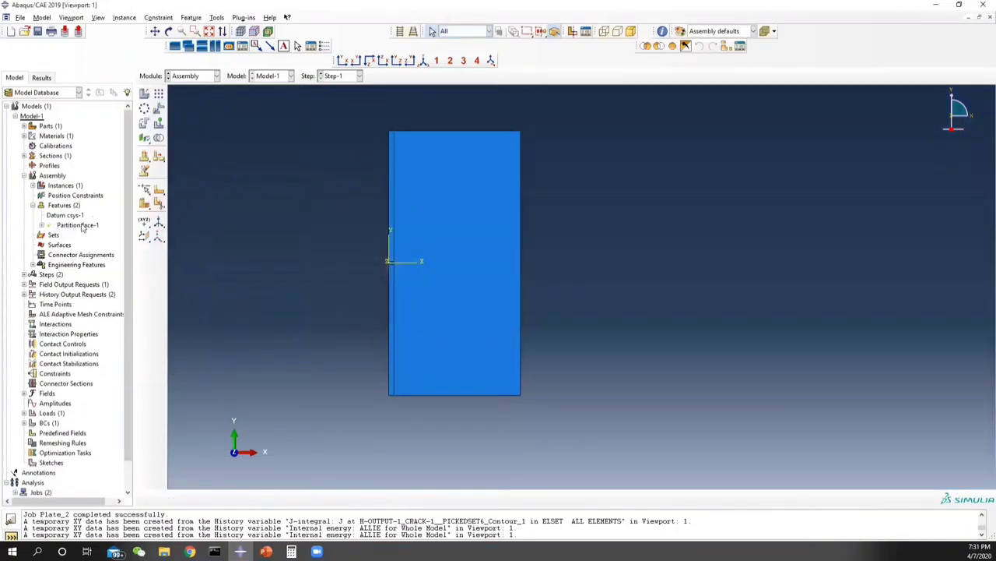
{"action": "right_click", "coordinate": [70, 206]}
{"action": "left_click", "coordinate": [96, 227]}
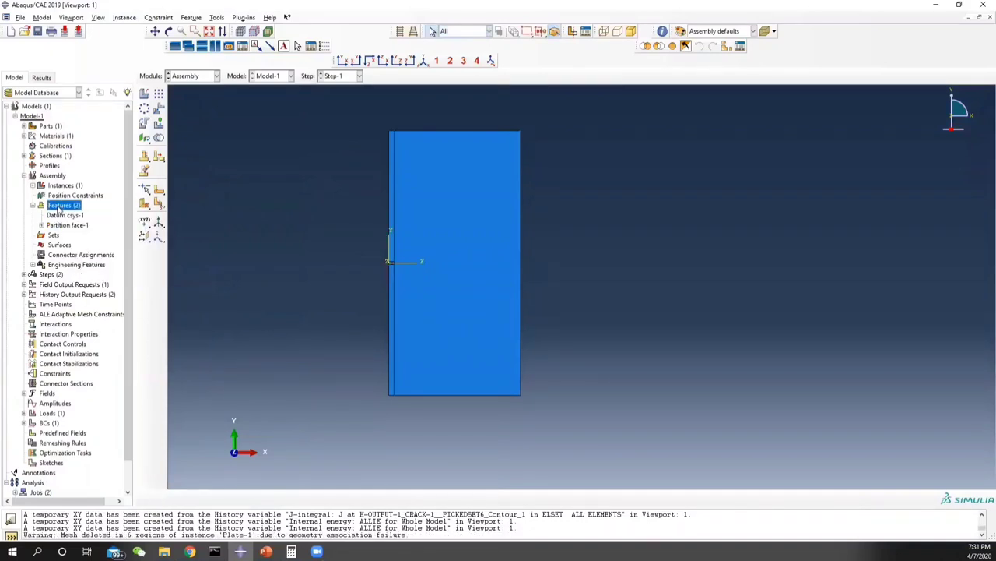
Switch to the Mesh module and mesh the plate part instance.
{"action": "left_click", "coordinate": [187, 76]}
{"action": "left_click", "coordinate": [196, 144]}
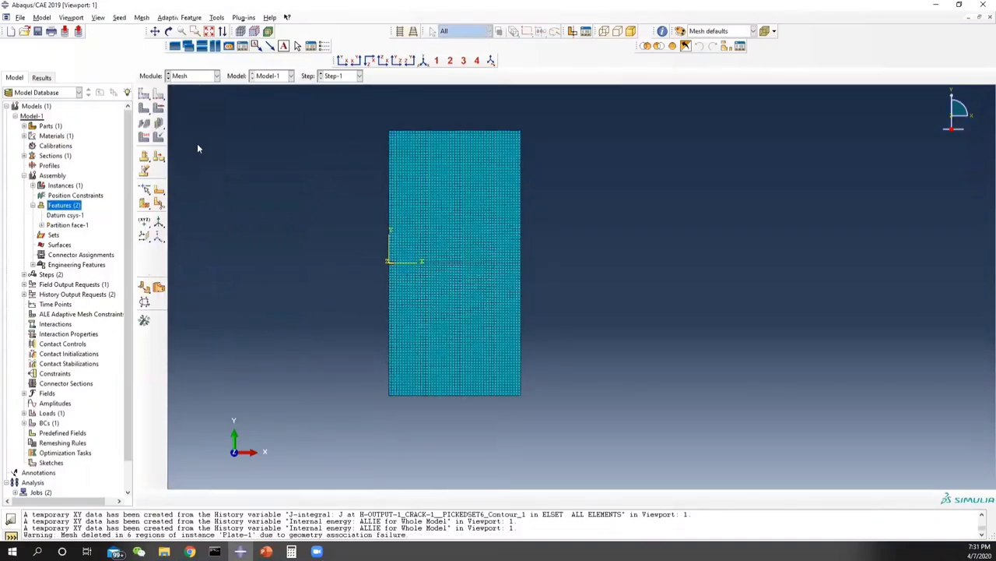
{"action": "left_click", "coordinate": [144, 108]}
{"action": "scroll", "coordinate": [385, 257], "scroll_direction": "up", "scroll_amount": 3}
{"action": "scroll", "coordinate": [421, 266], "scroll_direction": "up", "scroll_amount": 4}
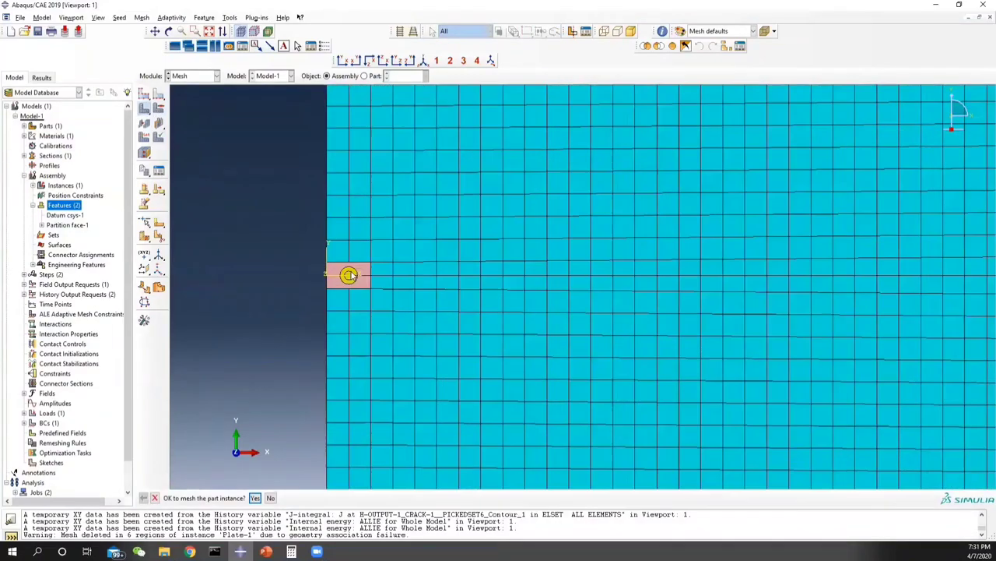
{"action": "left_click", "coordinate": [255, 498]}
{"action": "scroll", "coordinate": [311, 265], "scroll_direction": "up", "scroll_amount": 5}
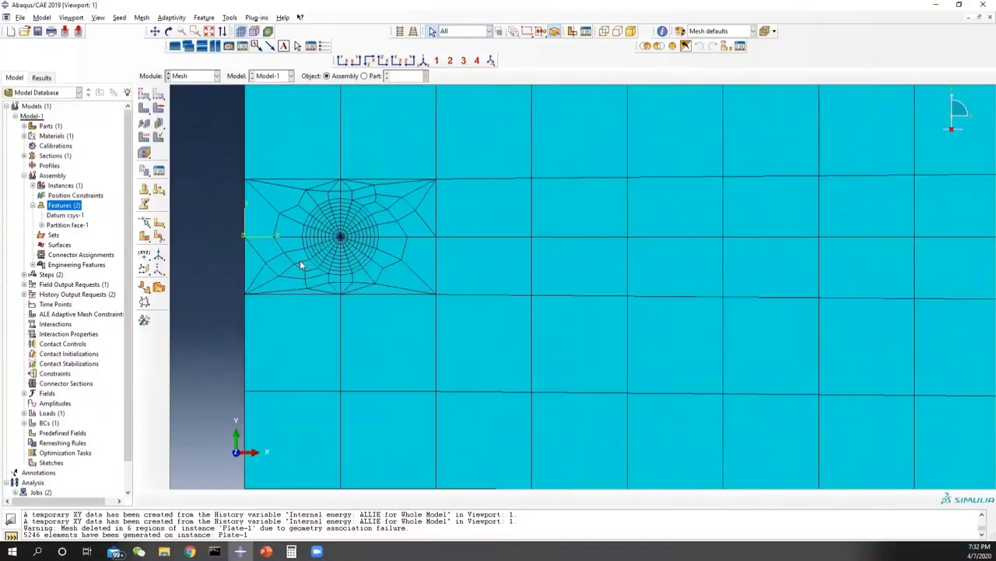
Assign local seeds of 5 elements by number, without bias, to the vertical edges of the rectangular crack partition.
{"action": "left_click", "coordinate": [160, 94]}
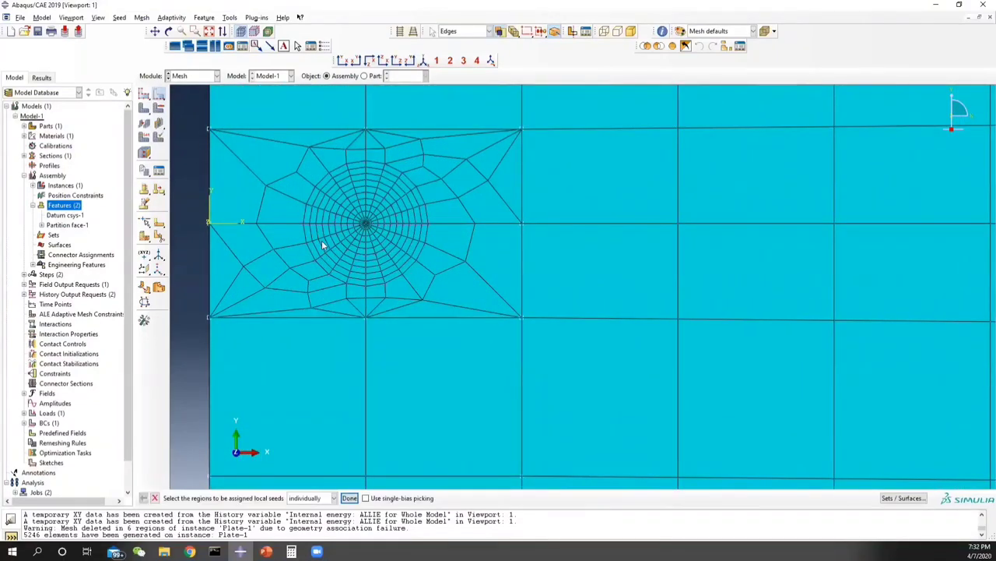
{"action": "left_click", "coordinate": [270, 224]}
{"action": "left_click", "coordinate": [210, 143], "text": "shift"}
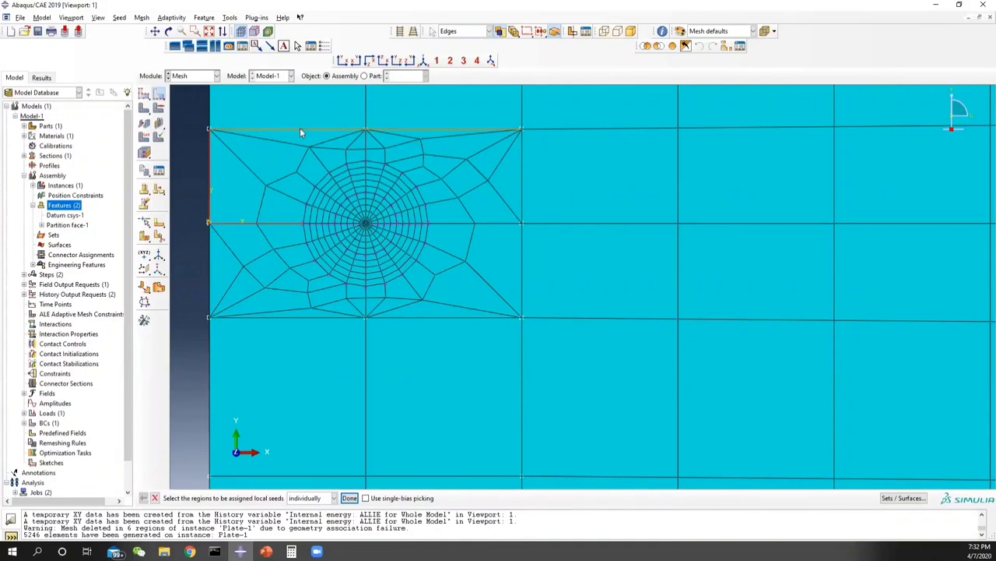
{"action": "left_click", "coordinate": [302, 130], "text": "shift"}
{"action": "scroll", "coordinate": [366, 148], "scroll_direction": "down", "scroll_amount": 3}
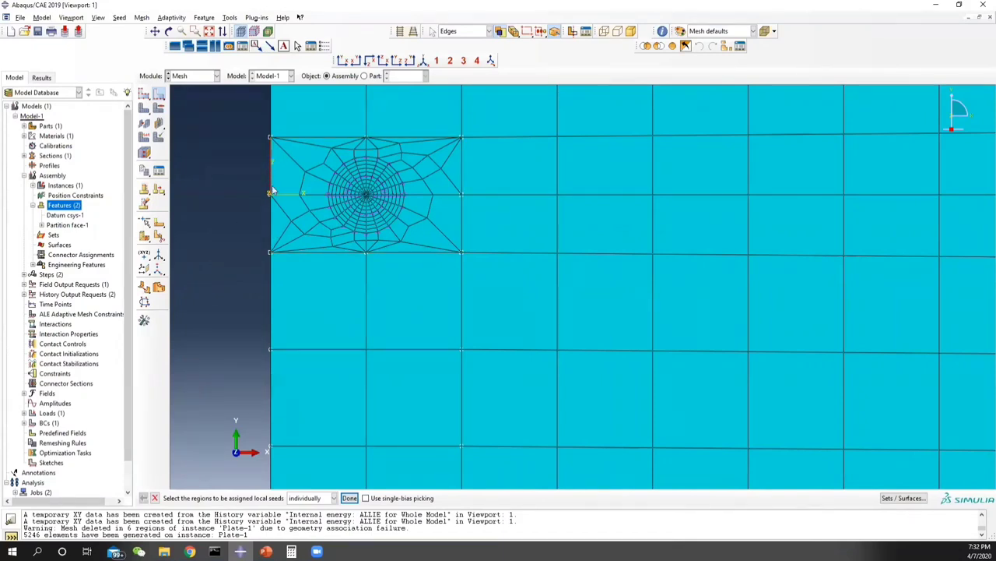
{"action": "left_click", "coordinate": [462, 173]}
{"action": "left_click", "coordinate": [349, 498]}
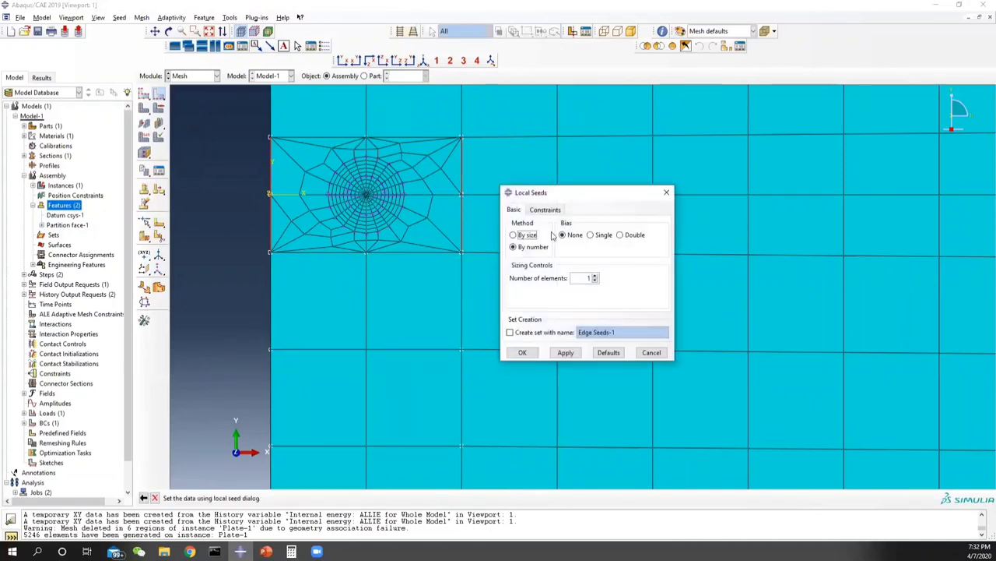
{"action": "left_click", "coordinate": [607, 277]}
{"action": "type", "text": "5"}
{"action": "left_click", "coordinate": [566, 353]}
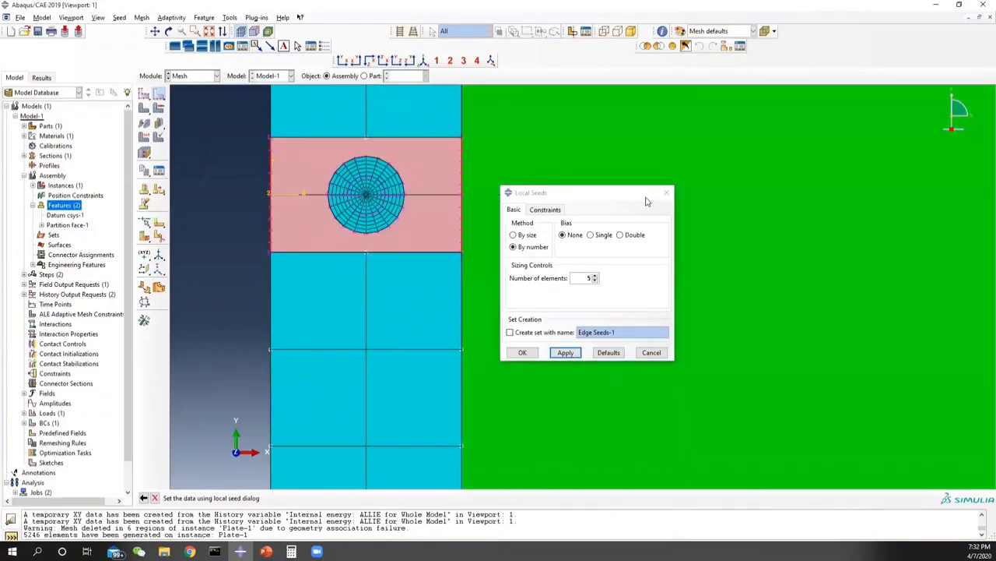
{"action": "left_click", "coordinate": [666, 192]}
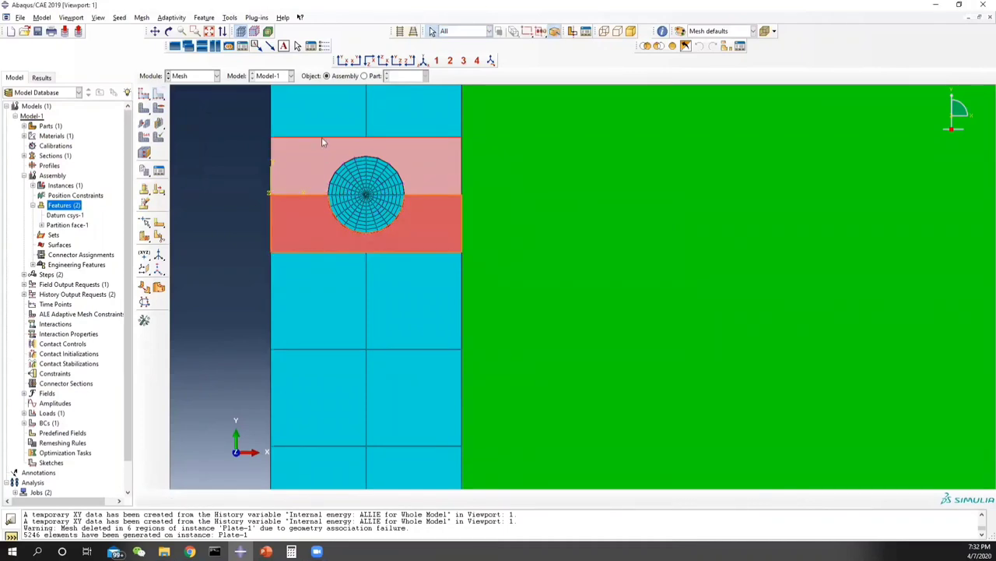
Assign local seeds of 10 elements by number to the horizontal outer edges of the rectangular crack partition.
{"action": "left_click", "coordinate": [323, 255]}
{"action": "middle_click", "coordinate": [309, 233]}
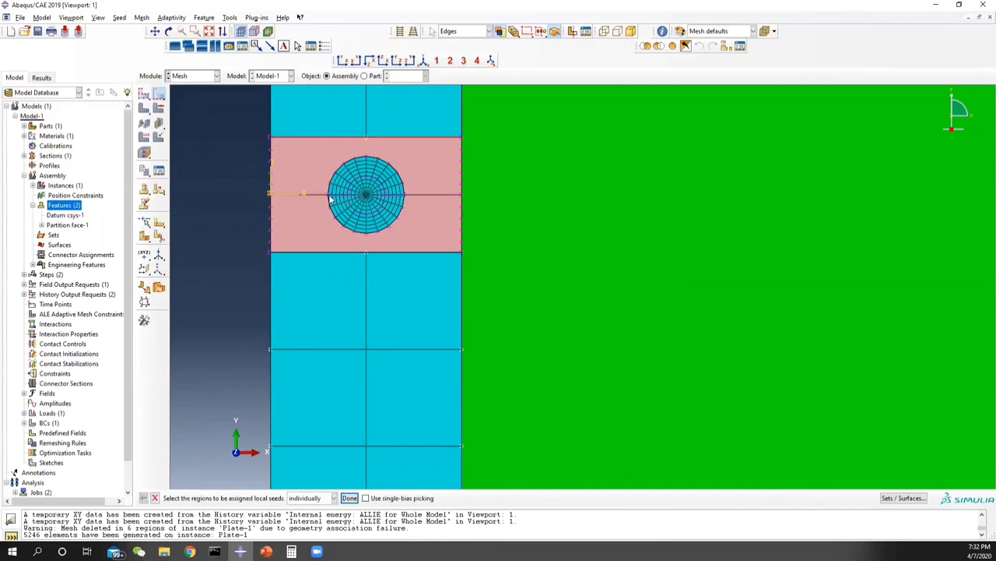
{"action": "left_click", "coordinate": [349, 497]}
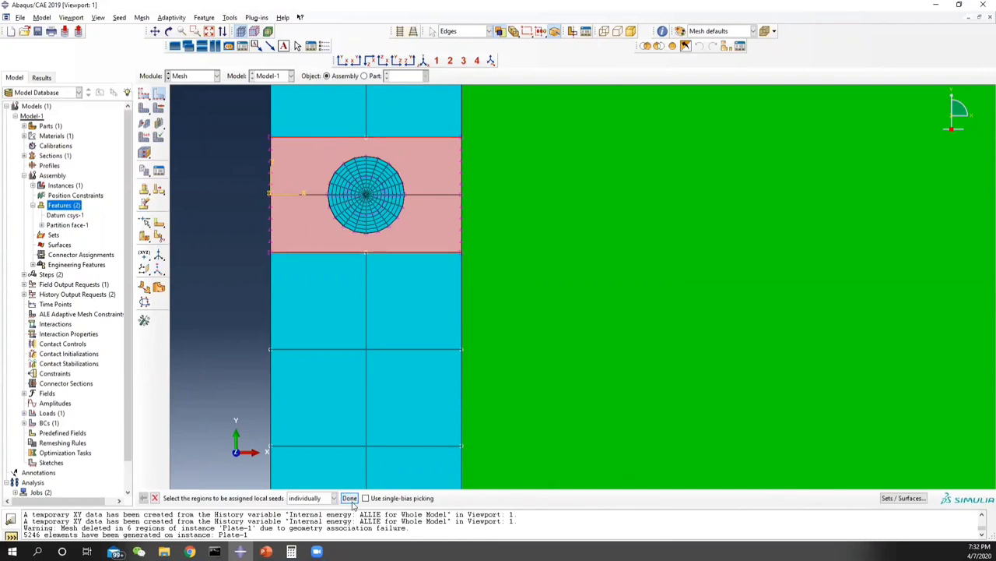
{"action": "left_click", "coordinate": [596, 275]}
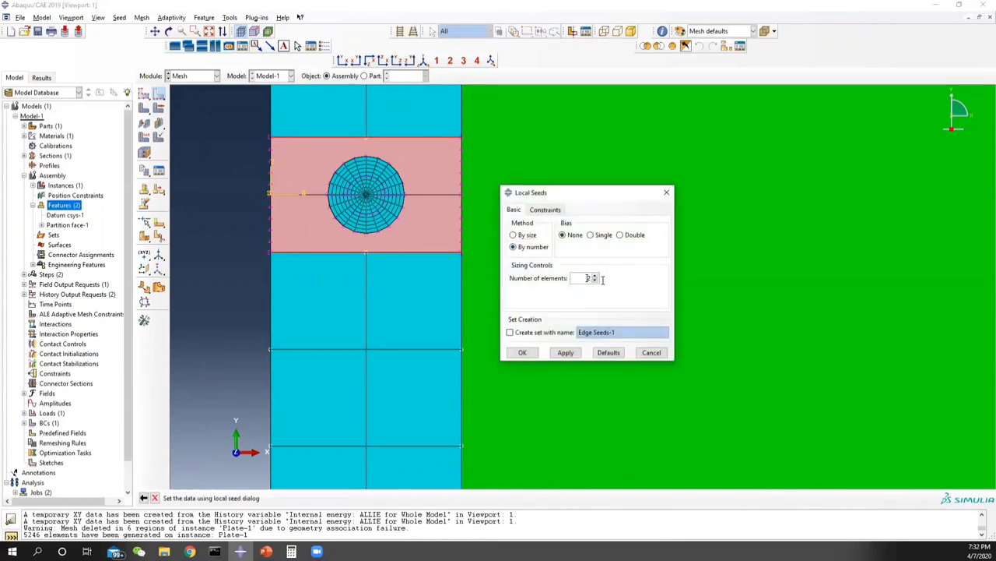
{"action": "left_click", "coordinate": [596, 275]}
{"action": "left_click", "coordinate": [566, 352]}
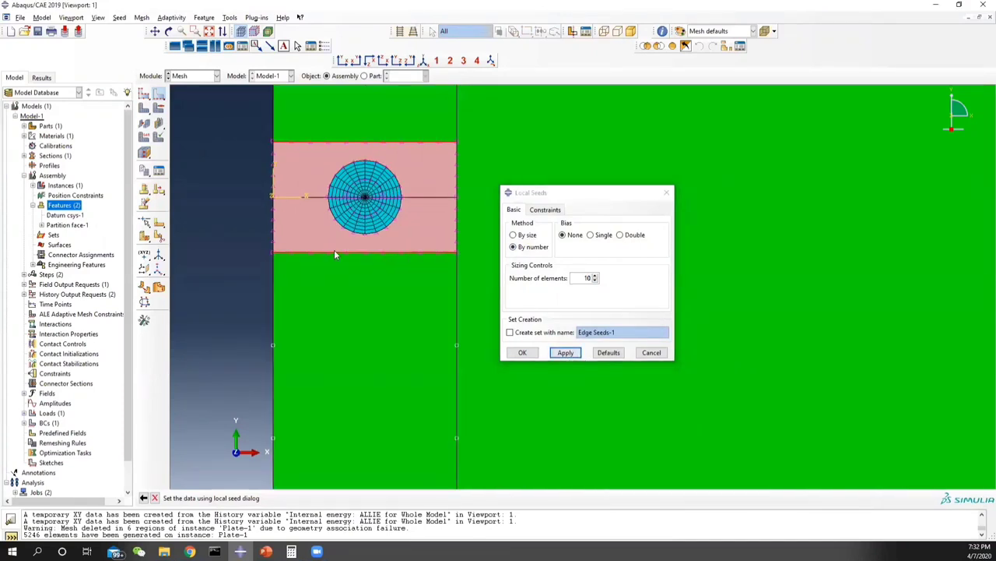
{"action": "scroll", "coordinate": [311, 201], "scroll_direction": "up", "scroll_amount": 5}
{"action": "scroll", "coordinate": [311, 195], "scroll_direction": "down", "scroll_amount": 2}
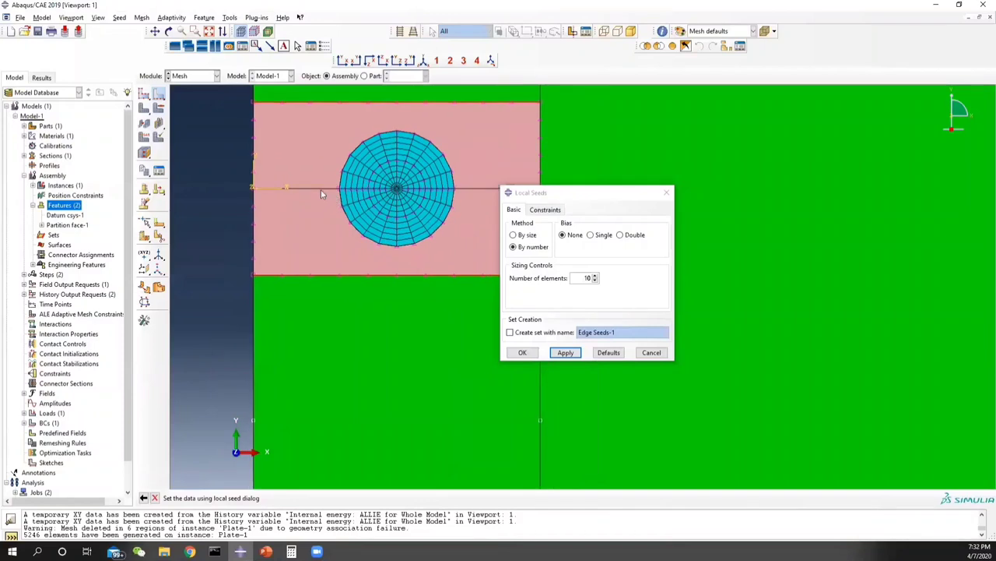
{"action": "left_click", "coordinate": [668, 193]}
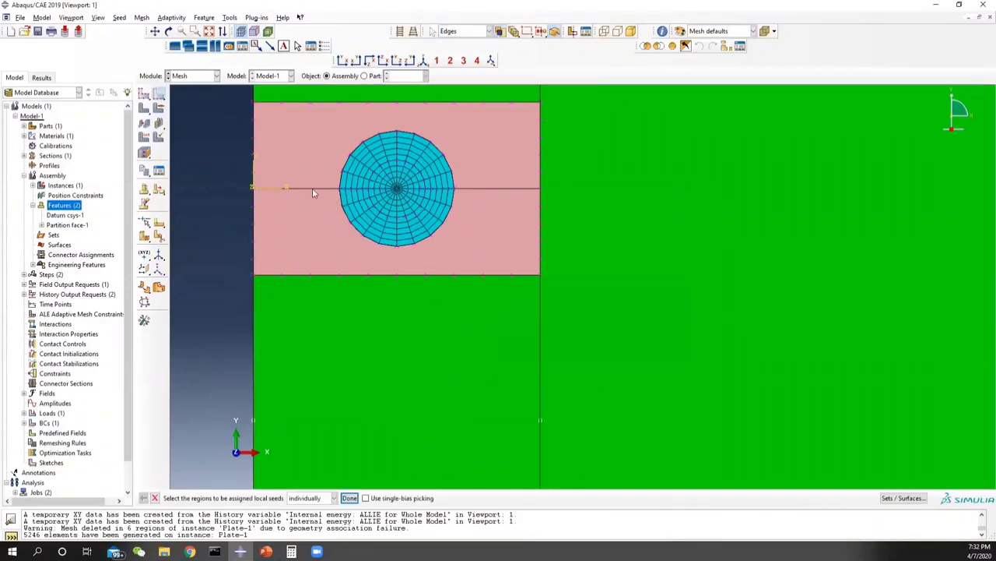
Assign local seeds by number to the horizontal centreline edges on both sides of the crack-tip circles.
{"action": "left_click", "coordinate": [313, 189]}
{"action": "left_click", "coordinate": [495, 192]}
{"action": "left_click", "coordinate": [349, 497]}
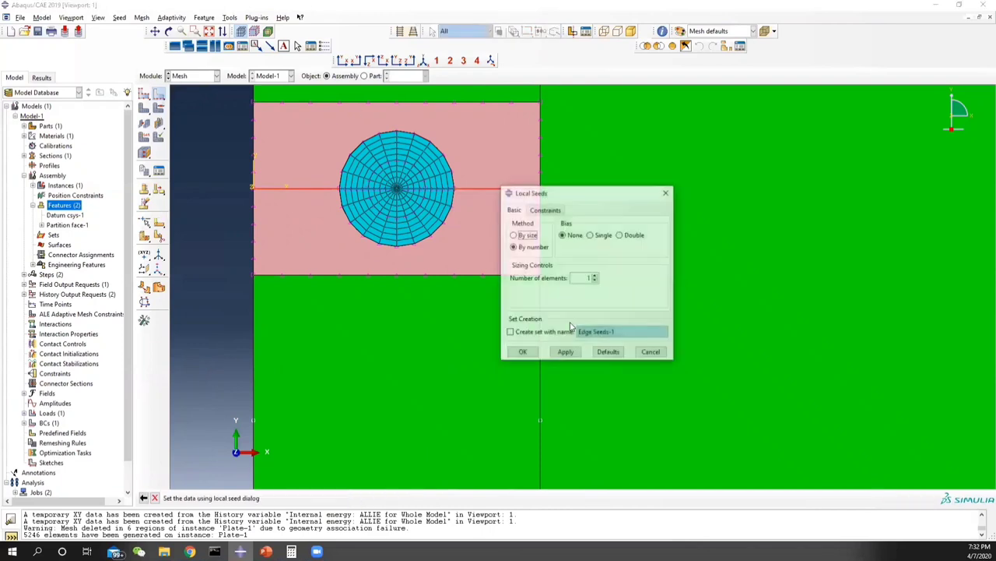
{"action": "double_click", "coordinate": [580, 278]}
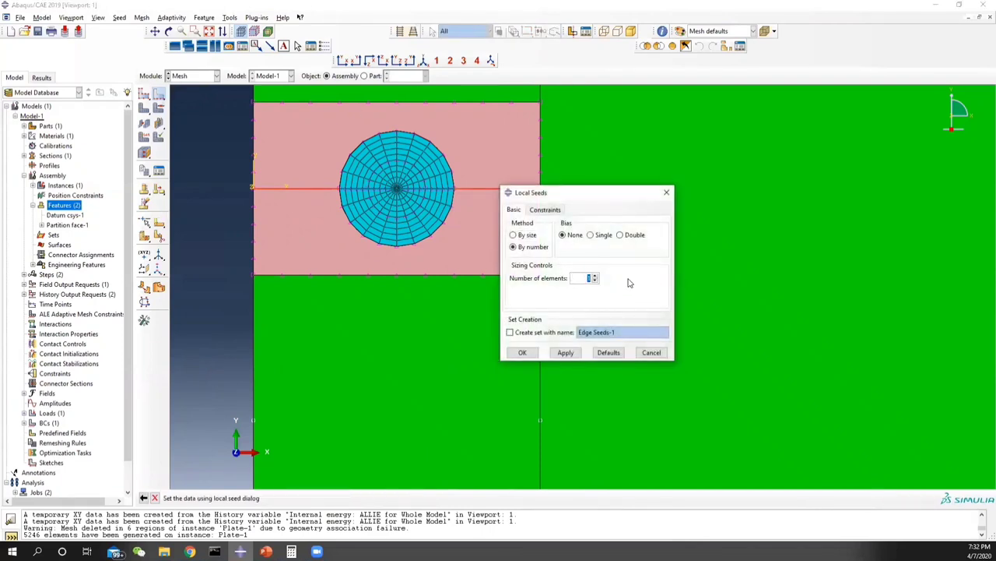
{"action": "left_click", "coordinate": [565, 352]}
{"action": "double_click", "coordinate": [589, 278]}
{"action": "left_click", "coordinate": [667, 193]}
Remesh the plate instance with the new edge seeds and check the mesh around the crack tip.
{"action": "left_click", "coordinate": [144, 120]}
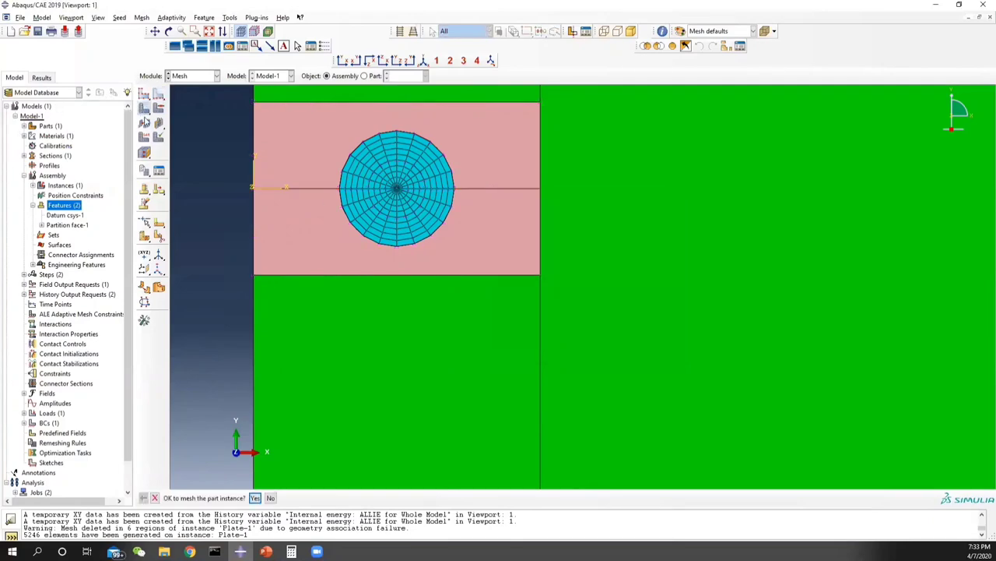
{"action": "left_click", "coordinate": [257, 502]}
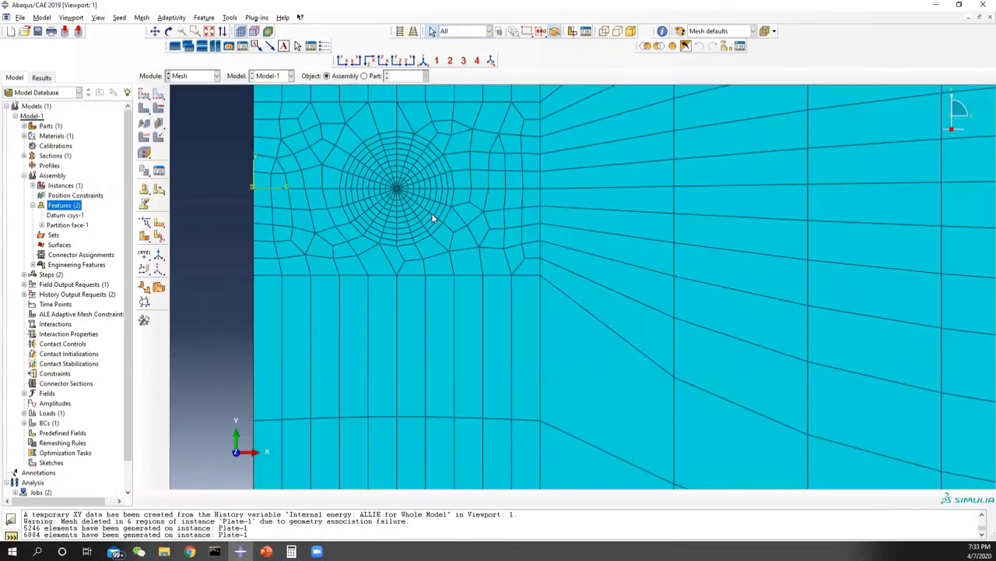
{"action": "scroll", "coordinate": [431, 212], "scroll_direction": "down", "scroll_amount": 5}
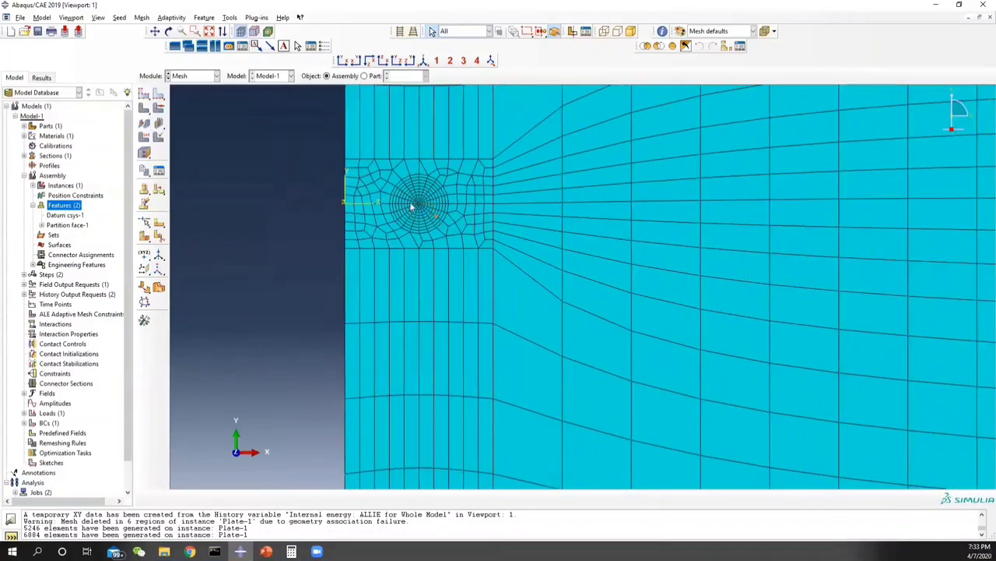
{"action": "scroll", "coordinate": [416, 204], "scroll_direction": "up", "scroll_amount": 6}
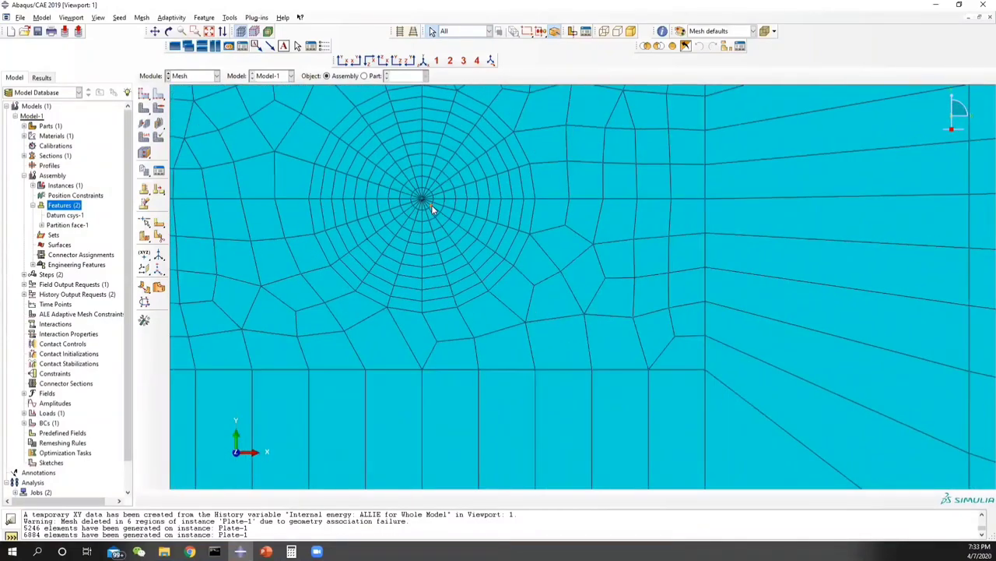
{"action": "scroll", "coordinate": [432, 205], "scroll_direction": "down", "scroll_amount": 5}
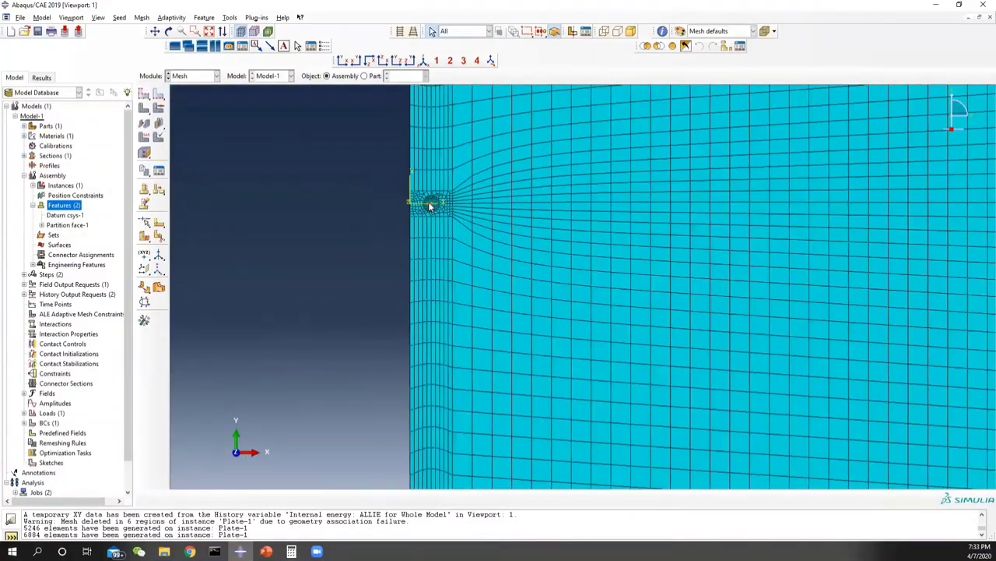
{"action": "scroll", "coordinate": [431, 205], "scroll_direction": "down", "scroll_amount": 5}
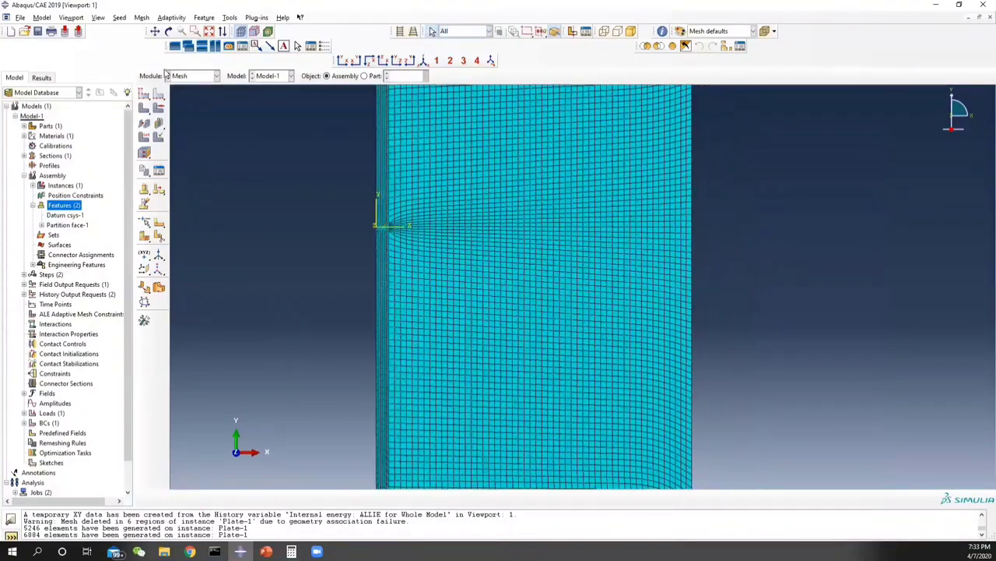
In the Job module, create a full-analysis job named Plate_3 for Model-1, then submit it and open its monitor.
{"action": "left_click", "coordinate": [187, 76]}
{"action": "left_click", "coordinate": [191, 171]}
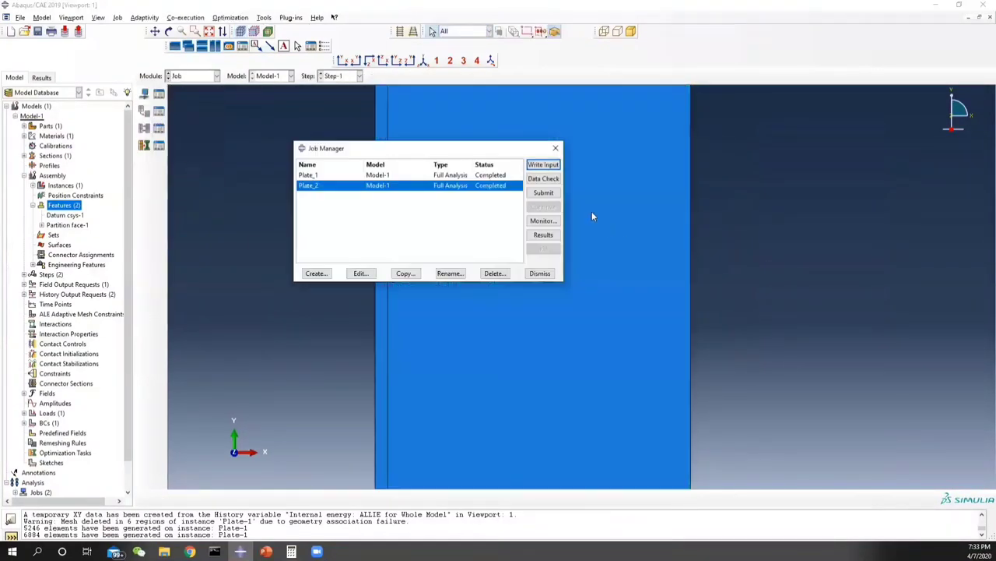
{"action": "left_click", "coordinate": [316, 273]}
{"action": "type", "text": "Pla"}
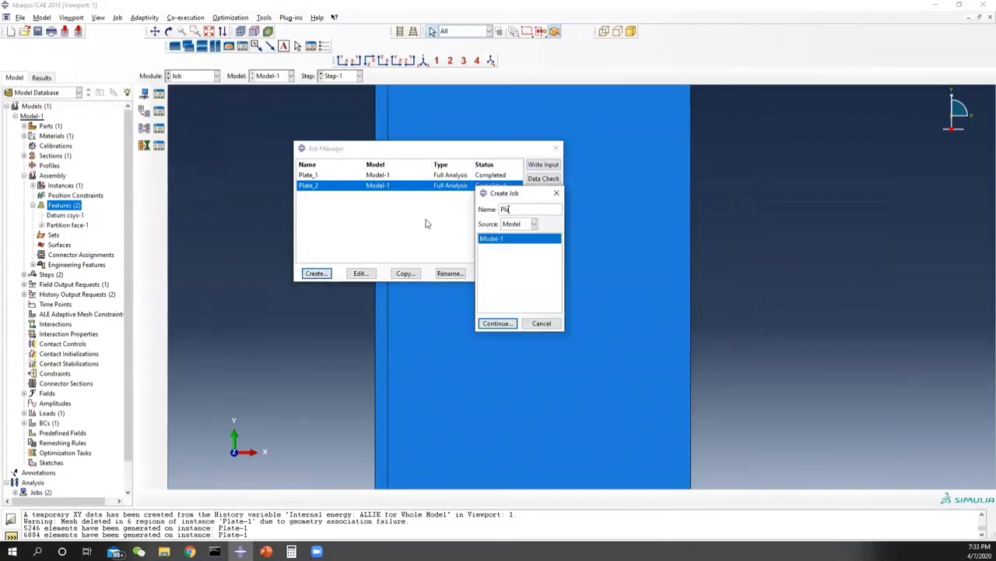
{"action": "type", "text": "te_3"}
{"action": "left_click", "coordinate": [498, 323]}
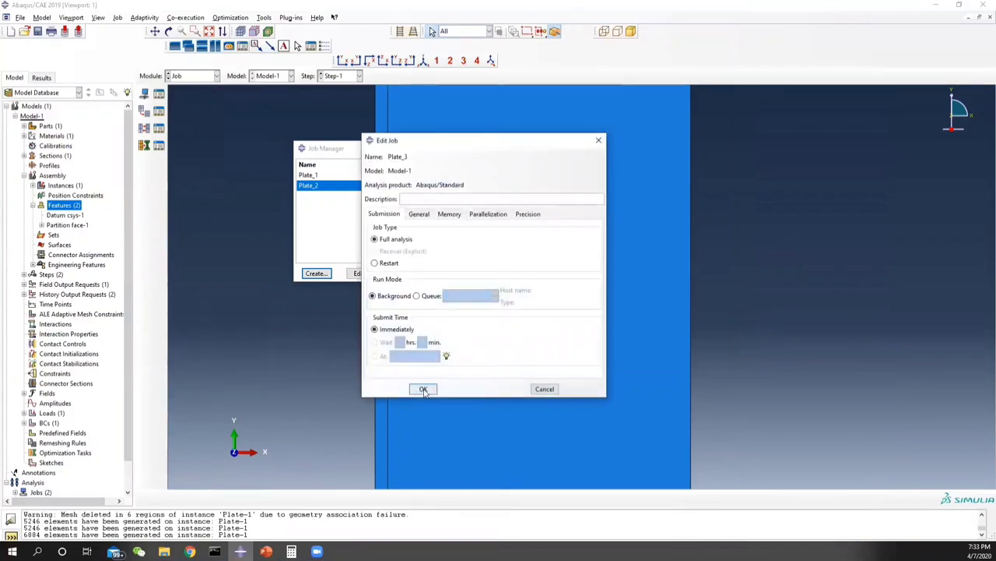
{"action": "left_click", "coordinate": [422, 389]}
{"action": "left_click", "coordinate": [551, 195]}
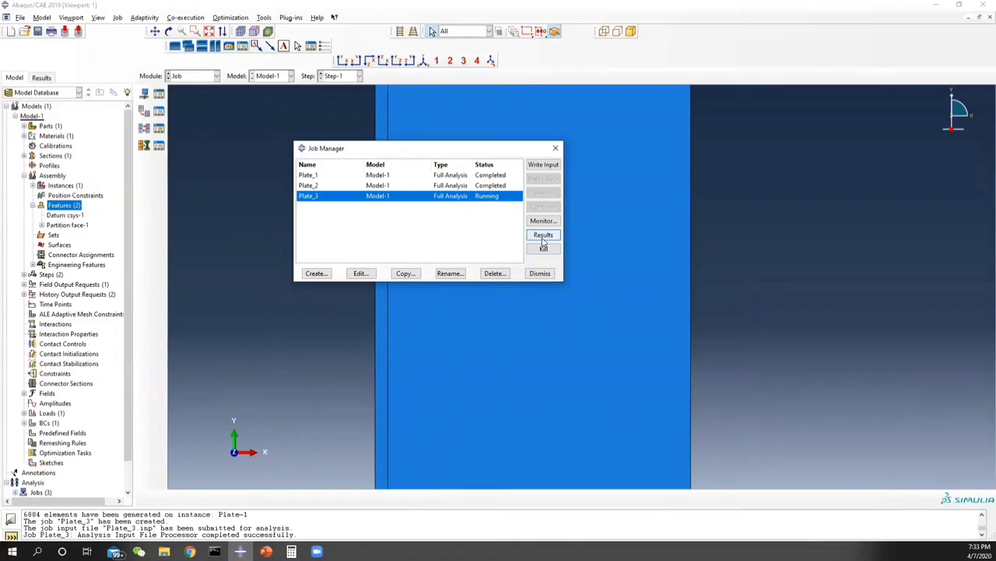
{"action": "left_click", "coordinate": [543, 221]}
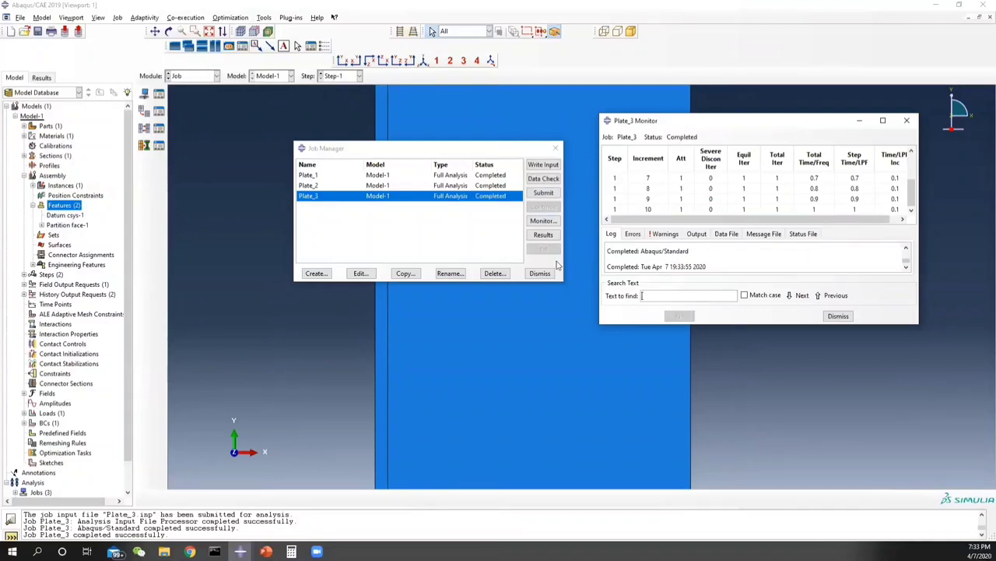
Open the Plate_3 results in the Visualization module and examine the crack region.
{"action": "left_click", "coordinate": [543, 235]}
{"action": "left_click", "coordinate": [685, 45]}
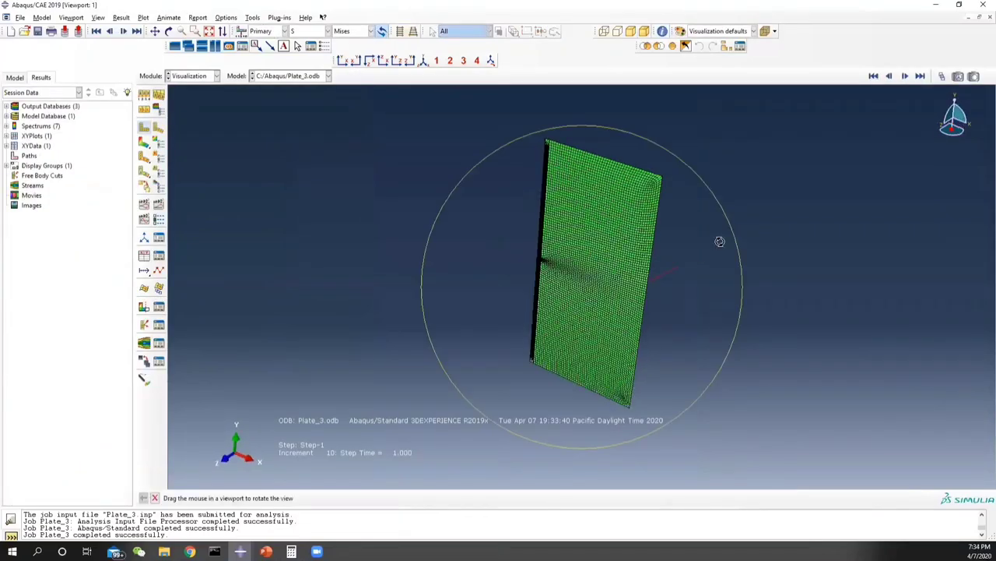
{"action": "left_click_drag", "start_coordinate": [719, 240], "coordinate": [701, 201]}
{"action": "scroll", "coordinate": [506, 288], "scroll_direction": "up", "scroll_amount": 8}
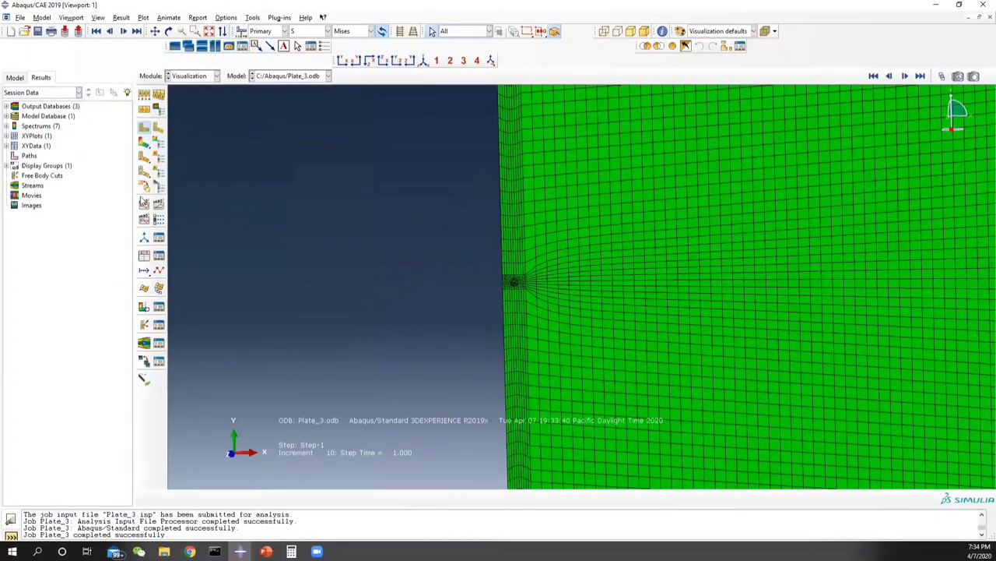
Plot the Mises stress contours on the deformed plate and examine the crack tip region.
{"action": "left_click", "coordinate": [145, 143]}
{"action": "scroll", "coordinate": [538, 280], "scroll_direction": "up", "scroll_amount": 6}
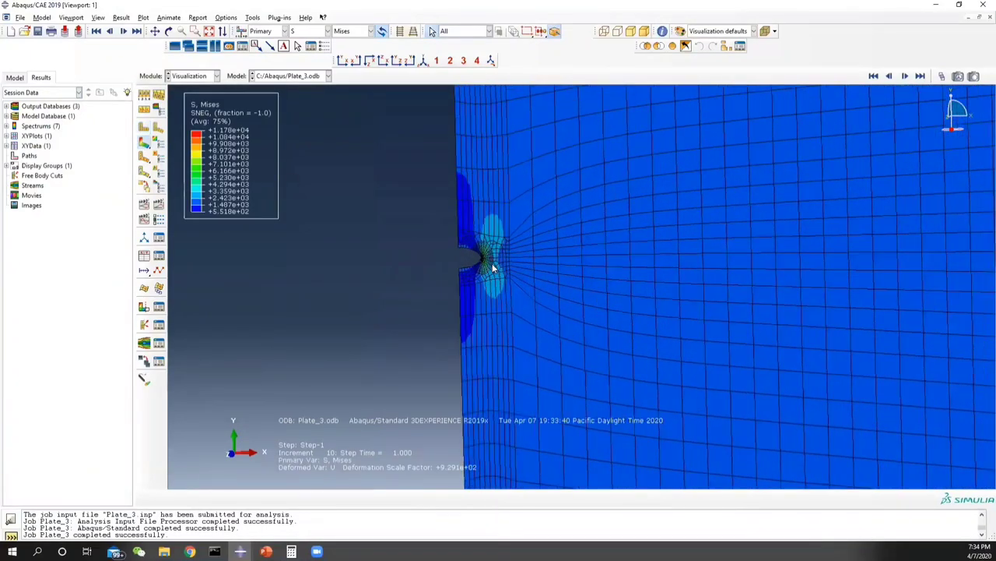
{"action": "scroll", "coordinate": [477, 263], "scroll_direction": "up", "scroll_amount": 4}
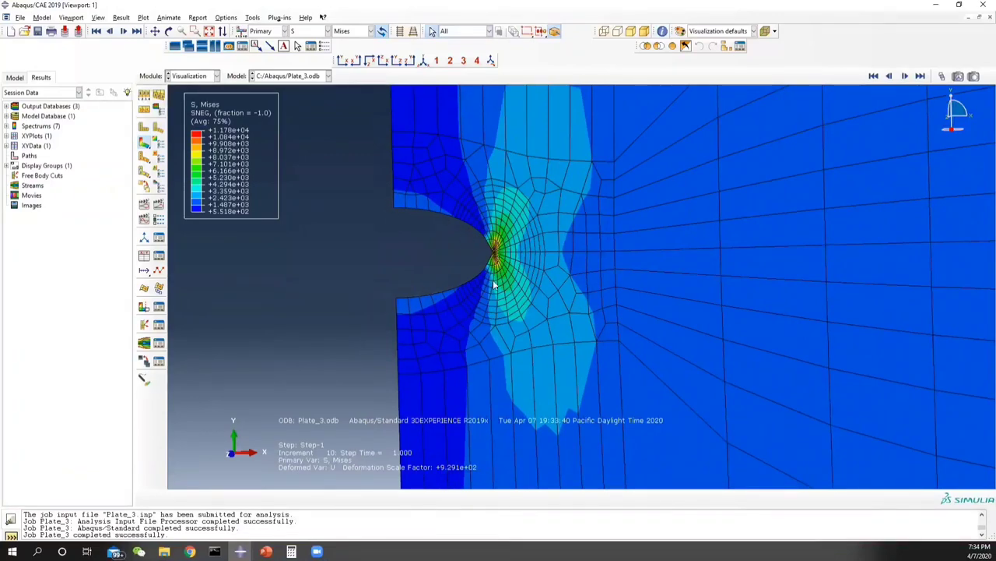
{"action": "scroll", "coordinate": [506, 300], "scroll_direction": "down", "scroll_amount": 2}
{"action": "scroll", "coordinate": [525, 309], "scroll_direction": "down", "scroll_amount": 2}
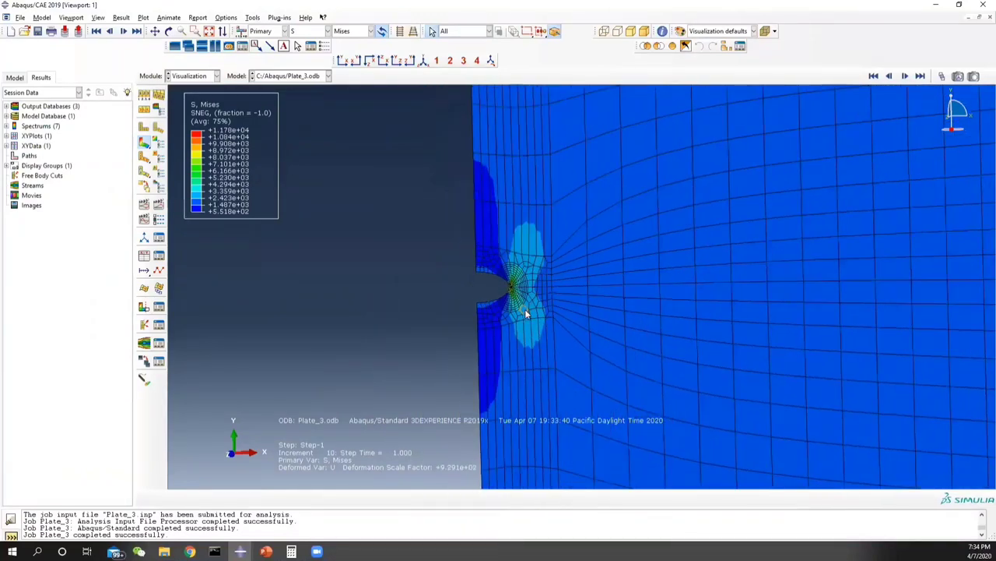
{"action": "left_click", "coordinate": [257, 22]}
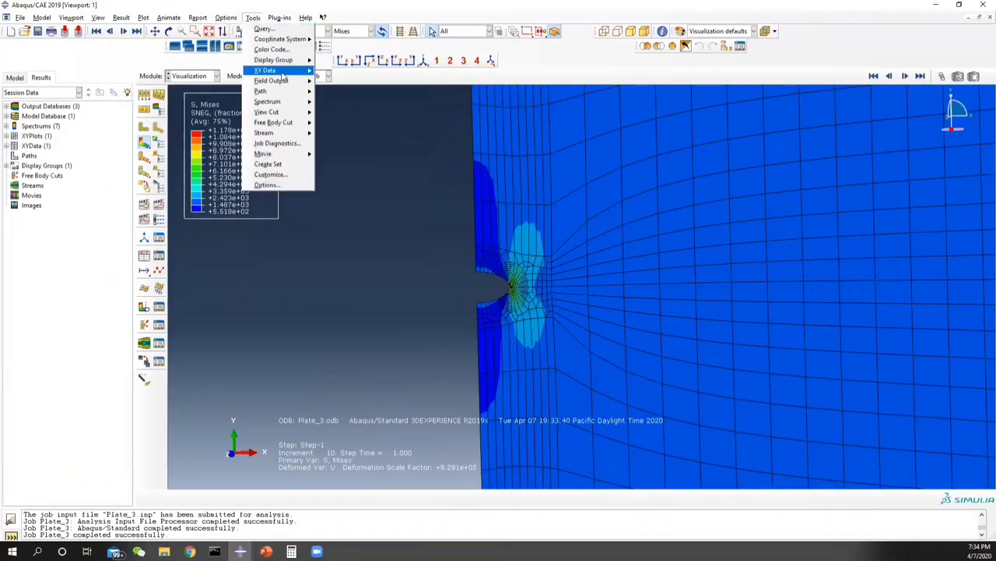
{"action": "mouse_move", "coordinate": [282, 72]}
{"action": "left_click", "coordinate": [351, 71]}
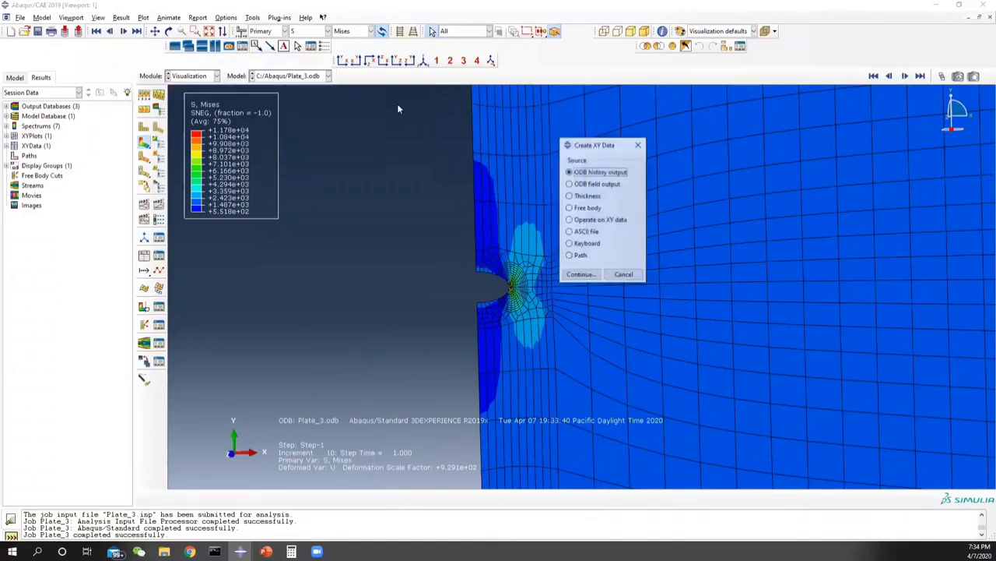
{"action": "left_click", "coordinate": [606, 184]}
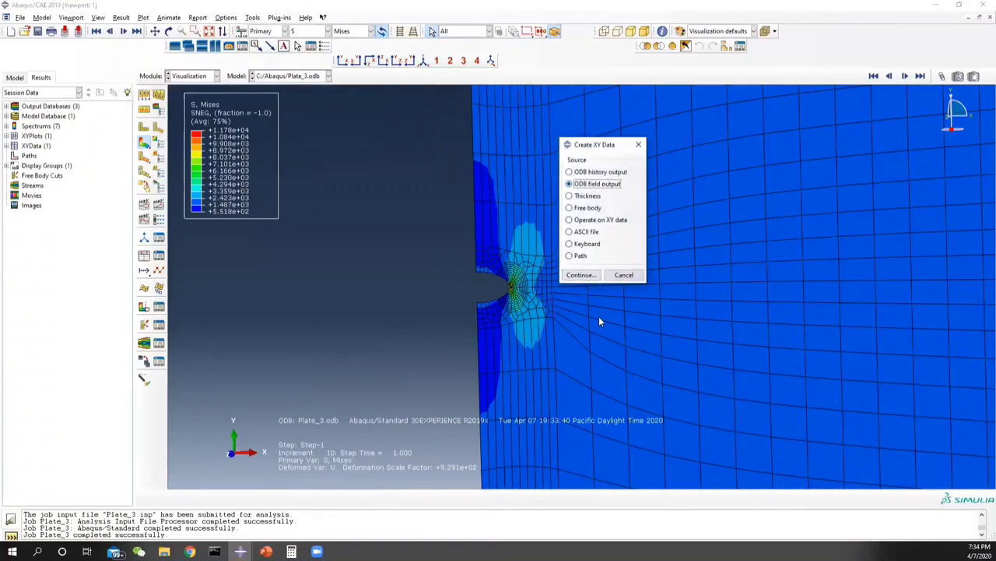
{"action": "left_click", "coordinate": [581, 275]}
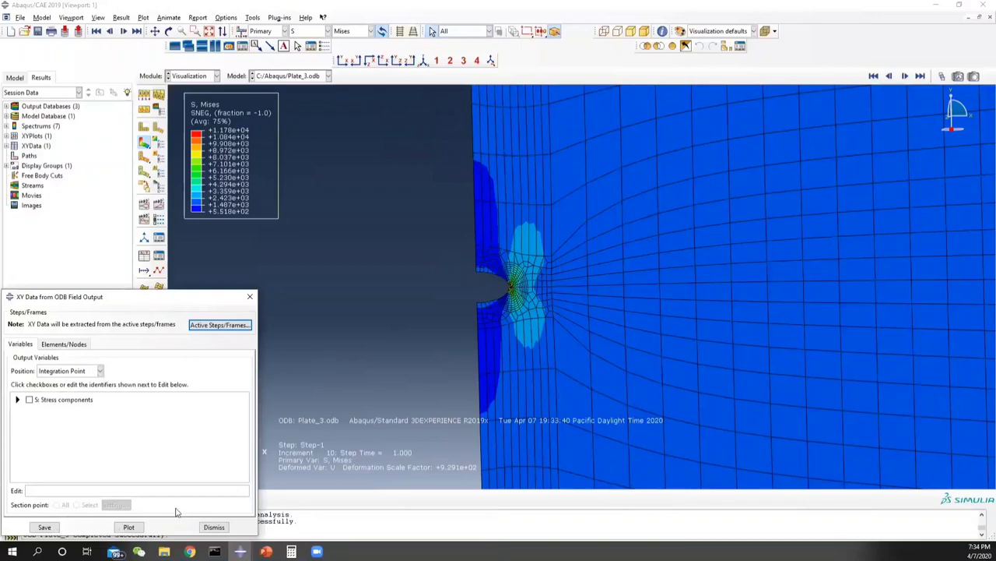
{"action": "left_click", "coordinate": [214, 527]}
Create XY data from the ODB history output and plot the J-integral for Contour_1 of the crack.
{"action": "left_click", "coordinate": [253, 17]}
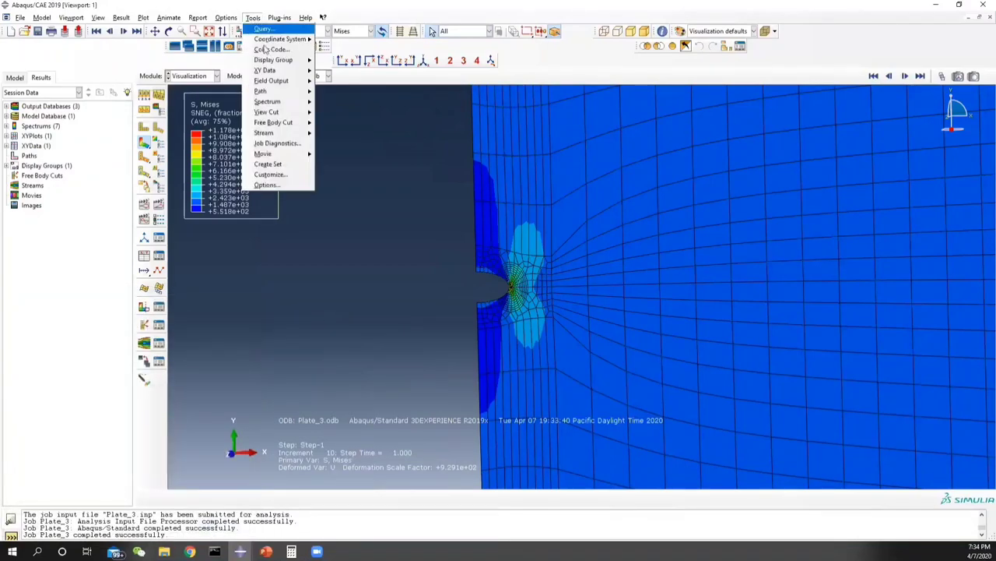
{"action": "mouse_move", "coordinate": [268, 70]}
{"action": "left_click", "coordinate": [333, 70]}
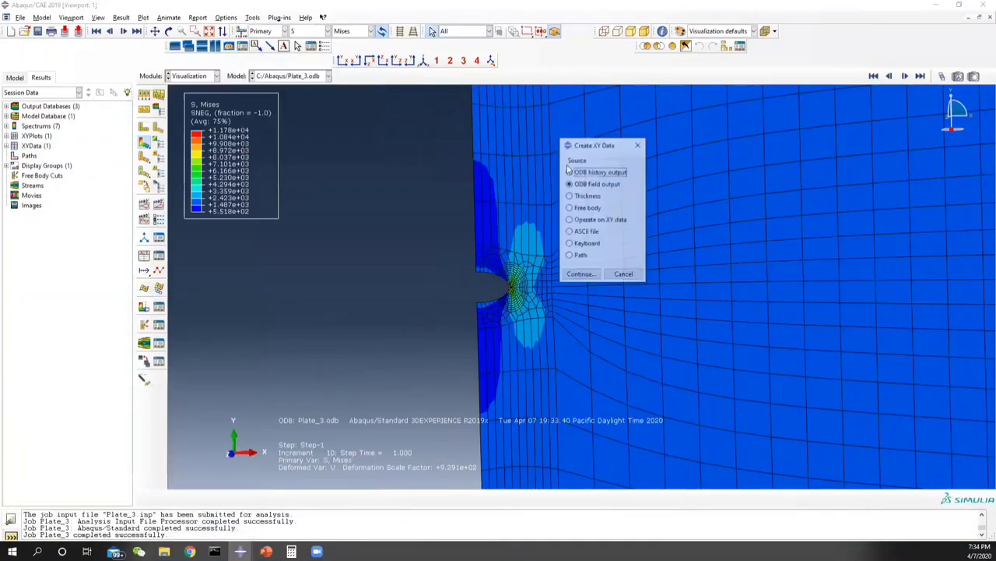
{"action": "left_click", "coordinate": [569, 172]}
{"action": "left_click", "coordinate": [589, 274]}
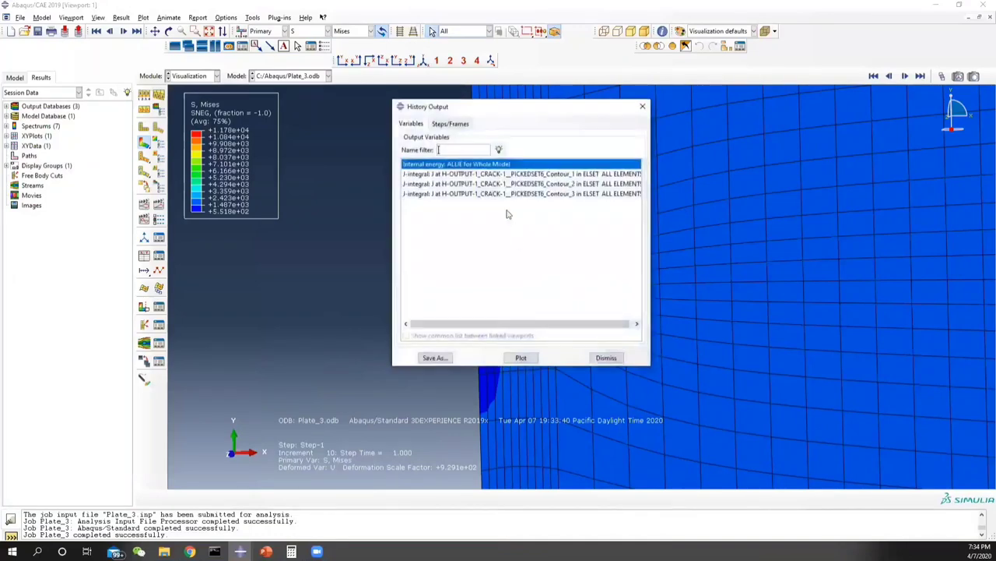
{"action": "left_click", "coordinate": [483, 173]}
{"action": "left_click", "coordinate": [523, 358]}
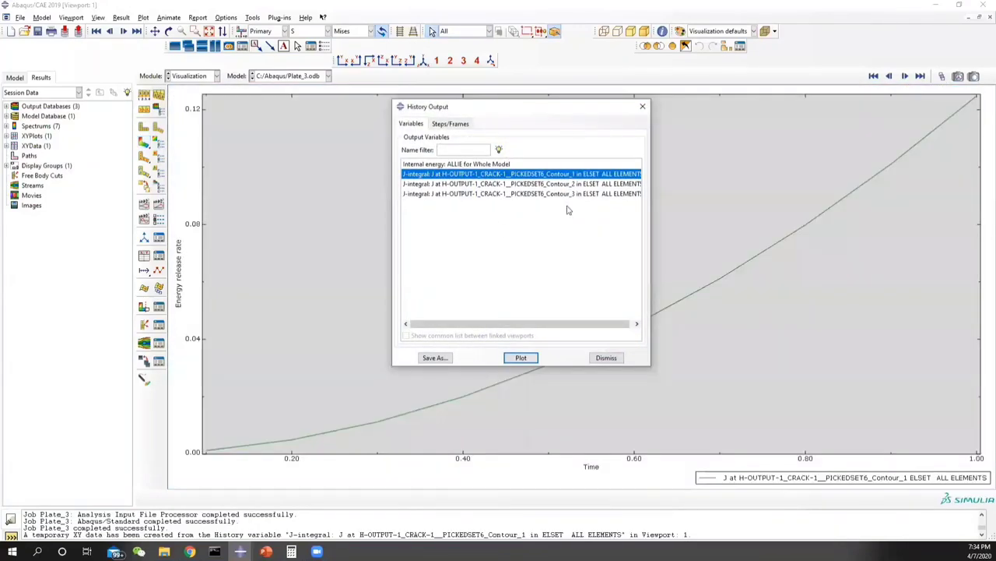
Query the plotted J-integral curve by probing its XY values at the final point, time 1.
{"action": "left_click", "coordinate": [253, 17]}
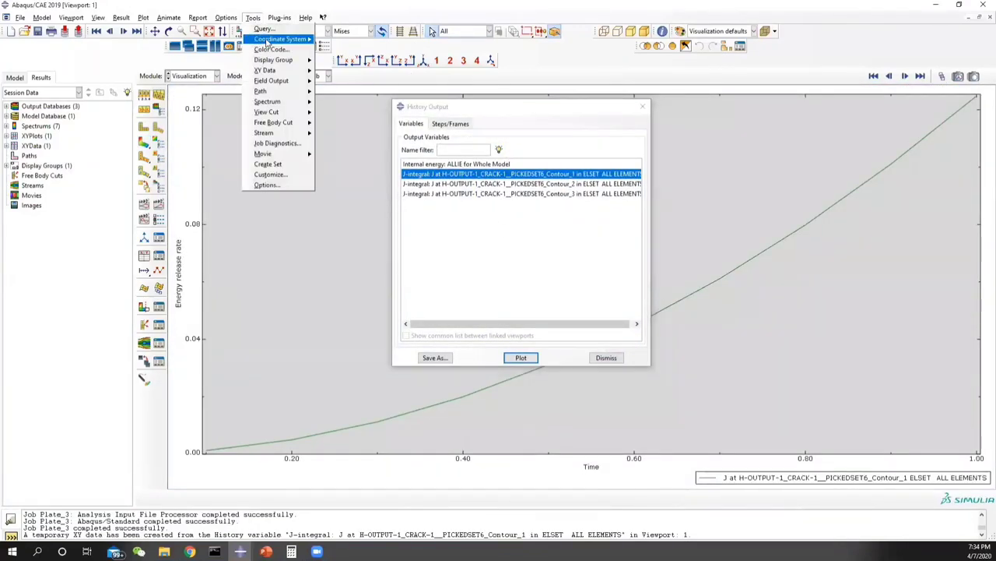
{"action": "left_click", "coordinate": [265, 29]}
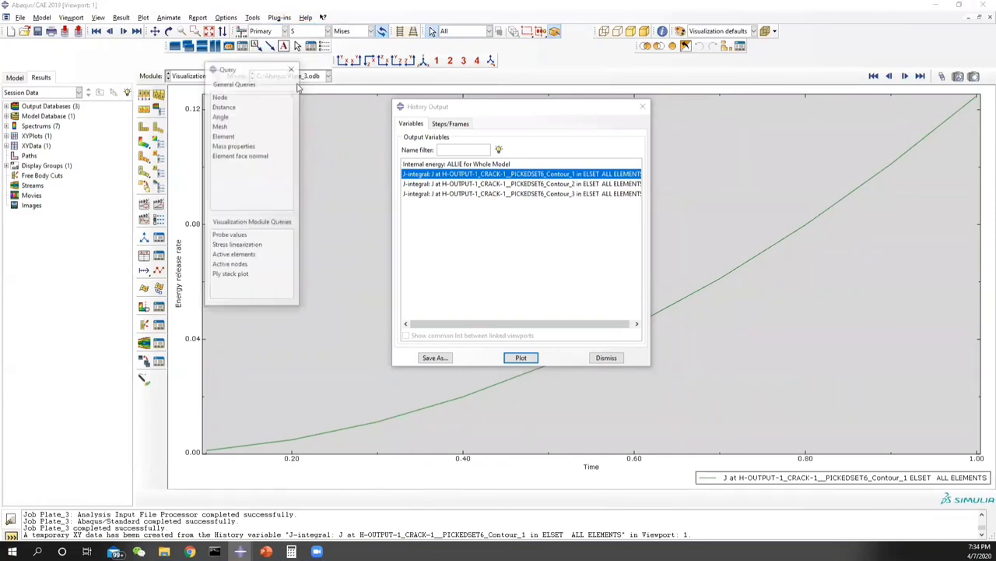
{"action": "left_click", "coordinate": [232, 235]}
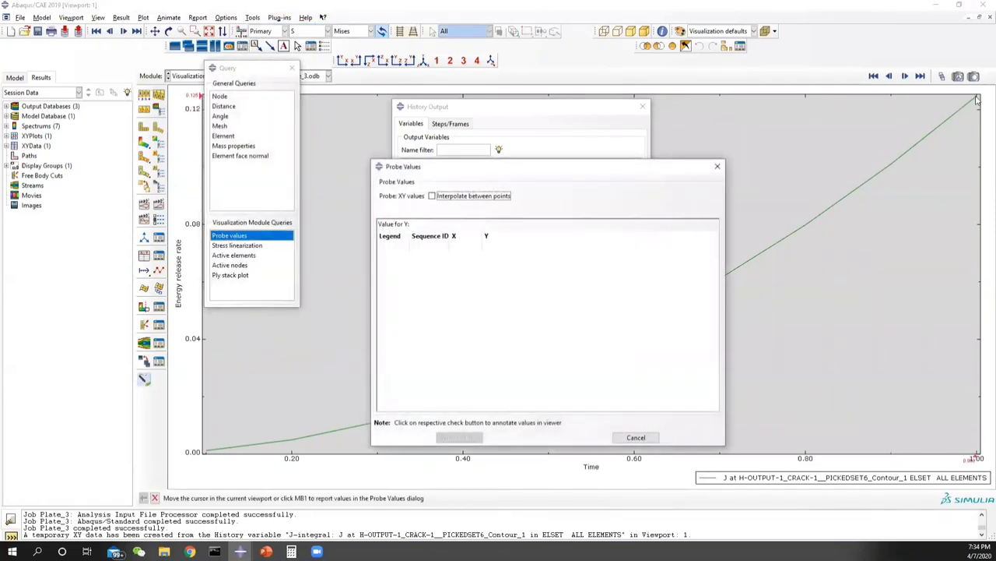
{"action": "left_click", "coordinate": [974, 102]}
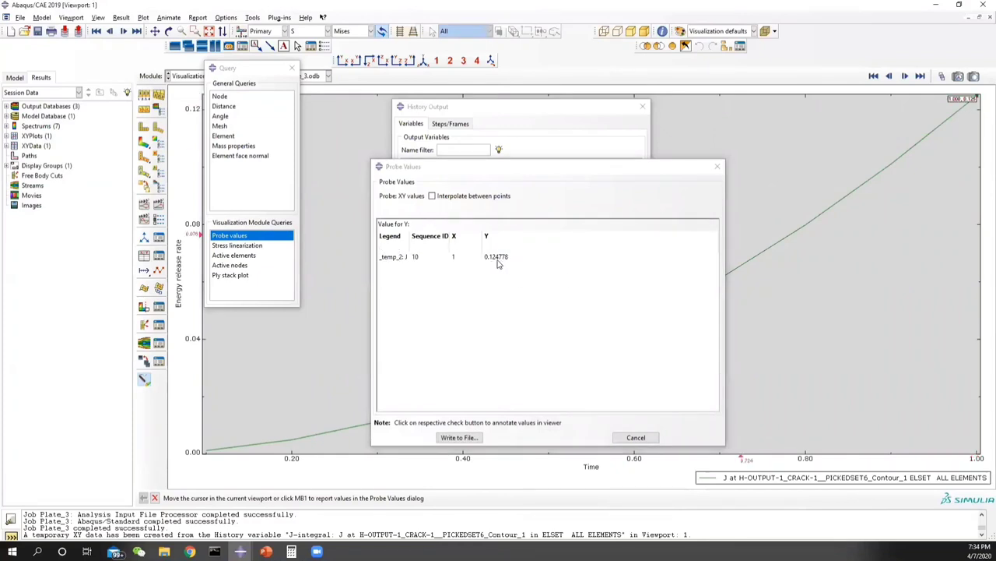
Compare the probed J-integral with the Calculator's energy-derivative result, then switch to the PowerPoint slide show with the problem statement.
{"action": "left_click", "coordinate": [291, 551]}
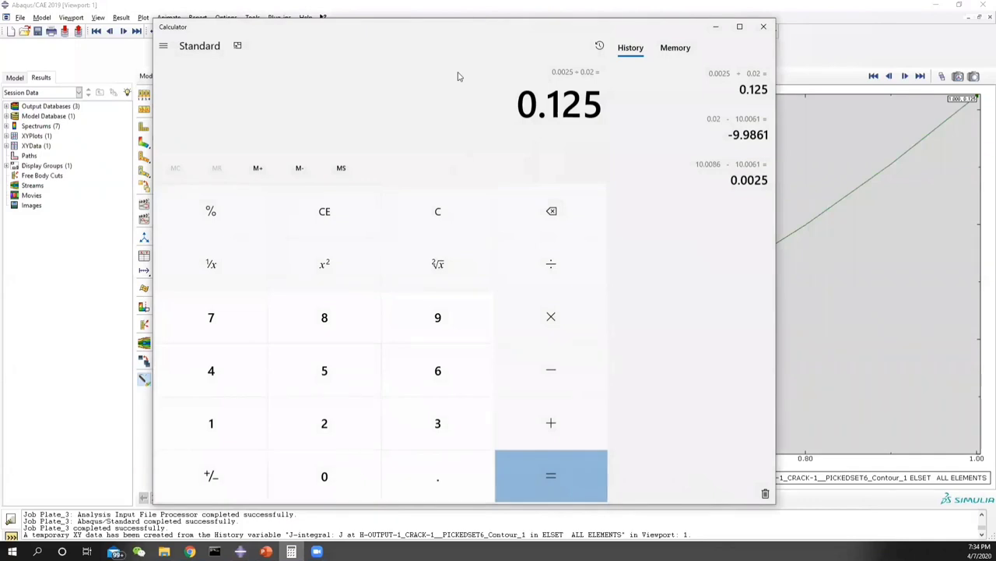
{"action": "left_click", "coordinate": [240, 552]}
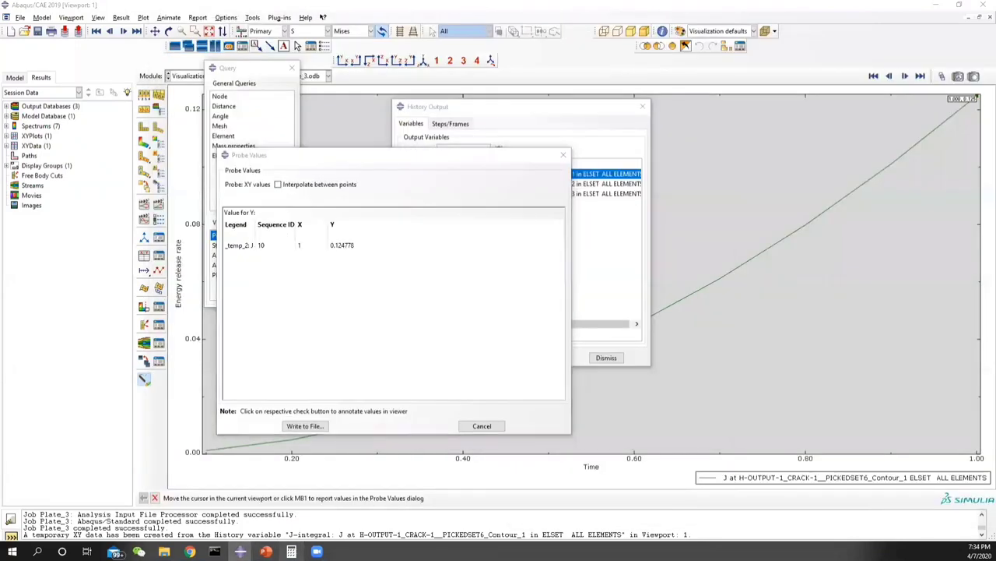
{"action": "key", "text": "alt+Tab"}
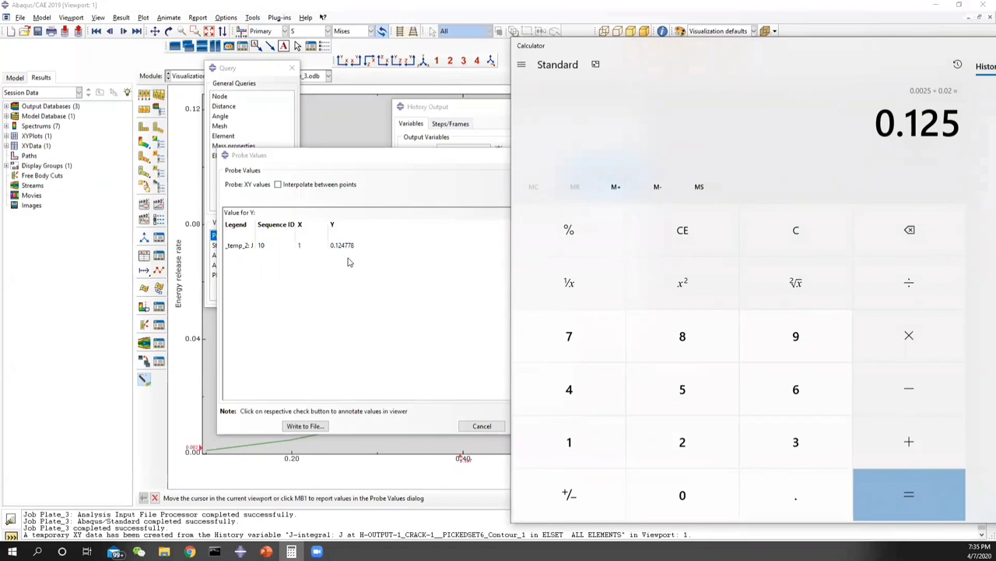
{"action": "mouse_move", "coordinate": [266, 551]}
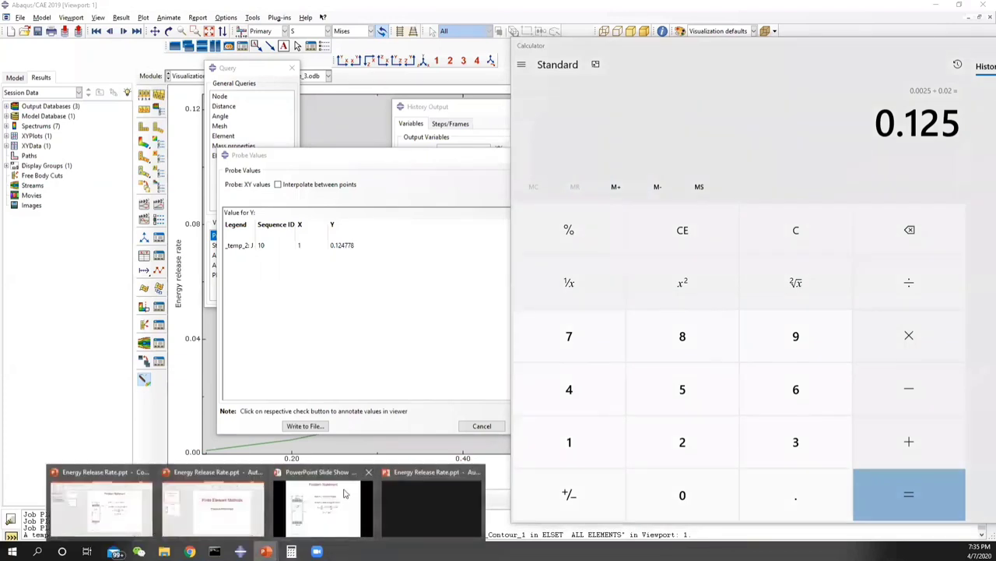
{"action": "left_click", "coordinate": [346, 492]}
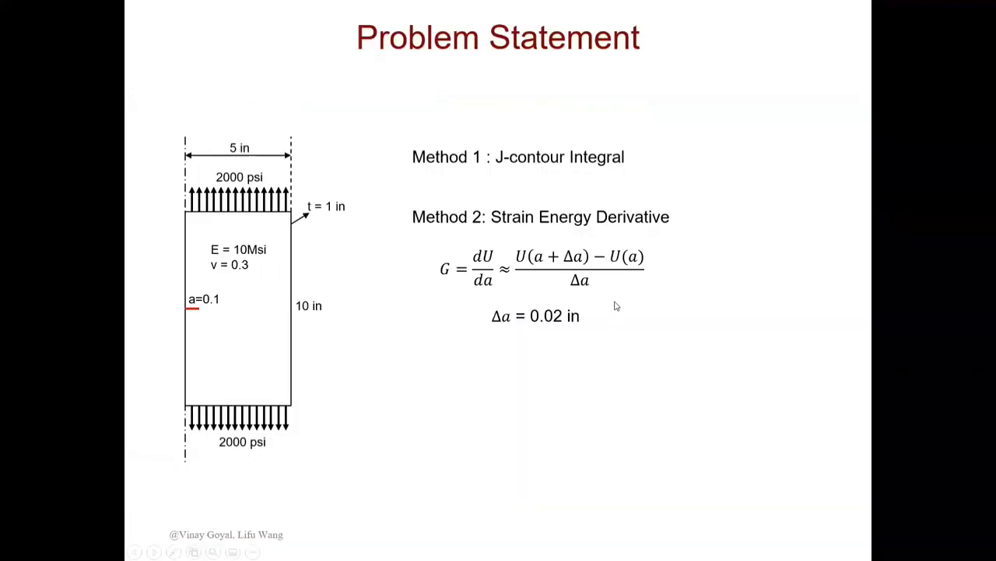